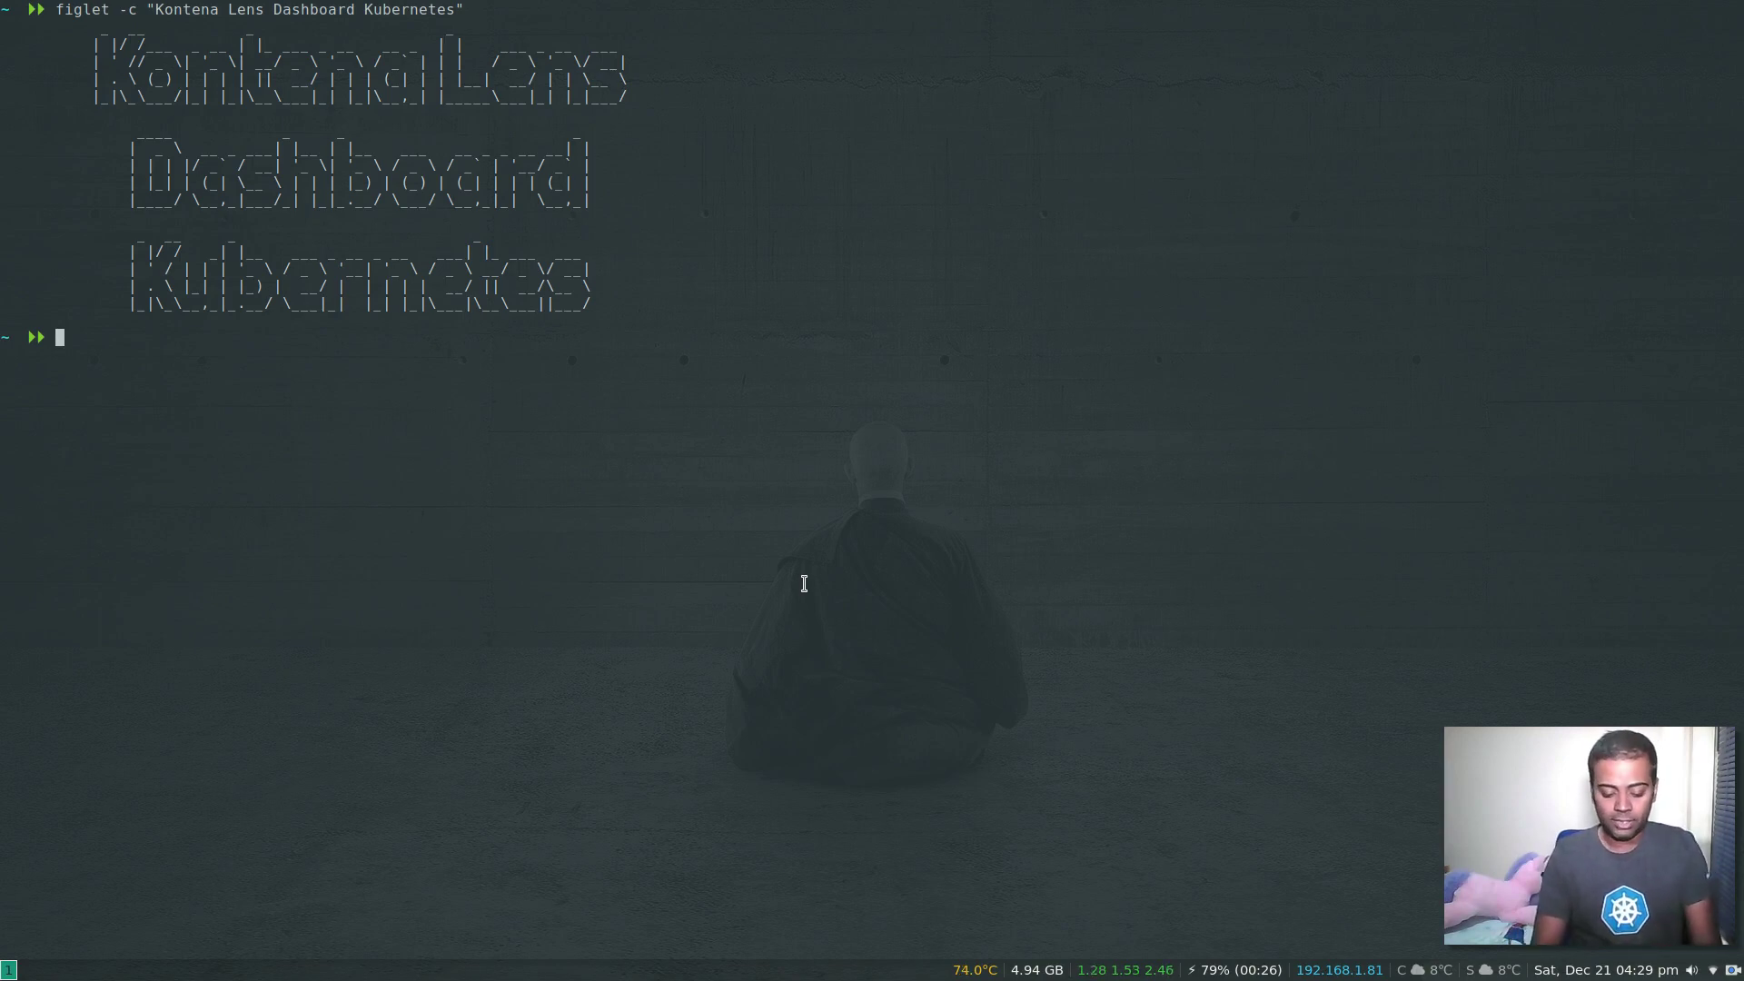
Step: Check the short client and server versions of the Kubernetes cluster with kubectl version --short
type("kubectl ")
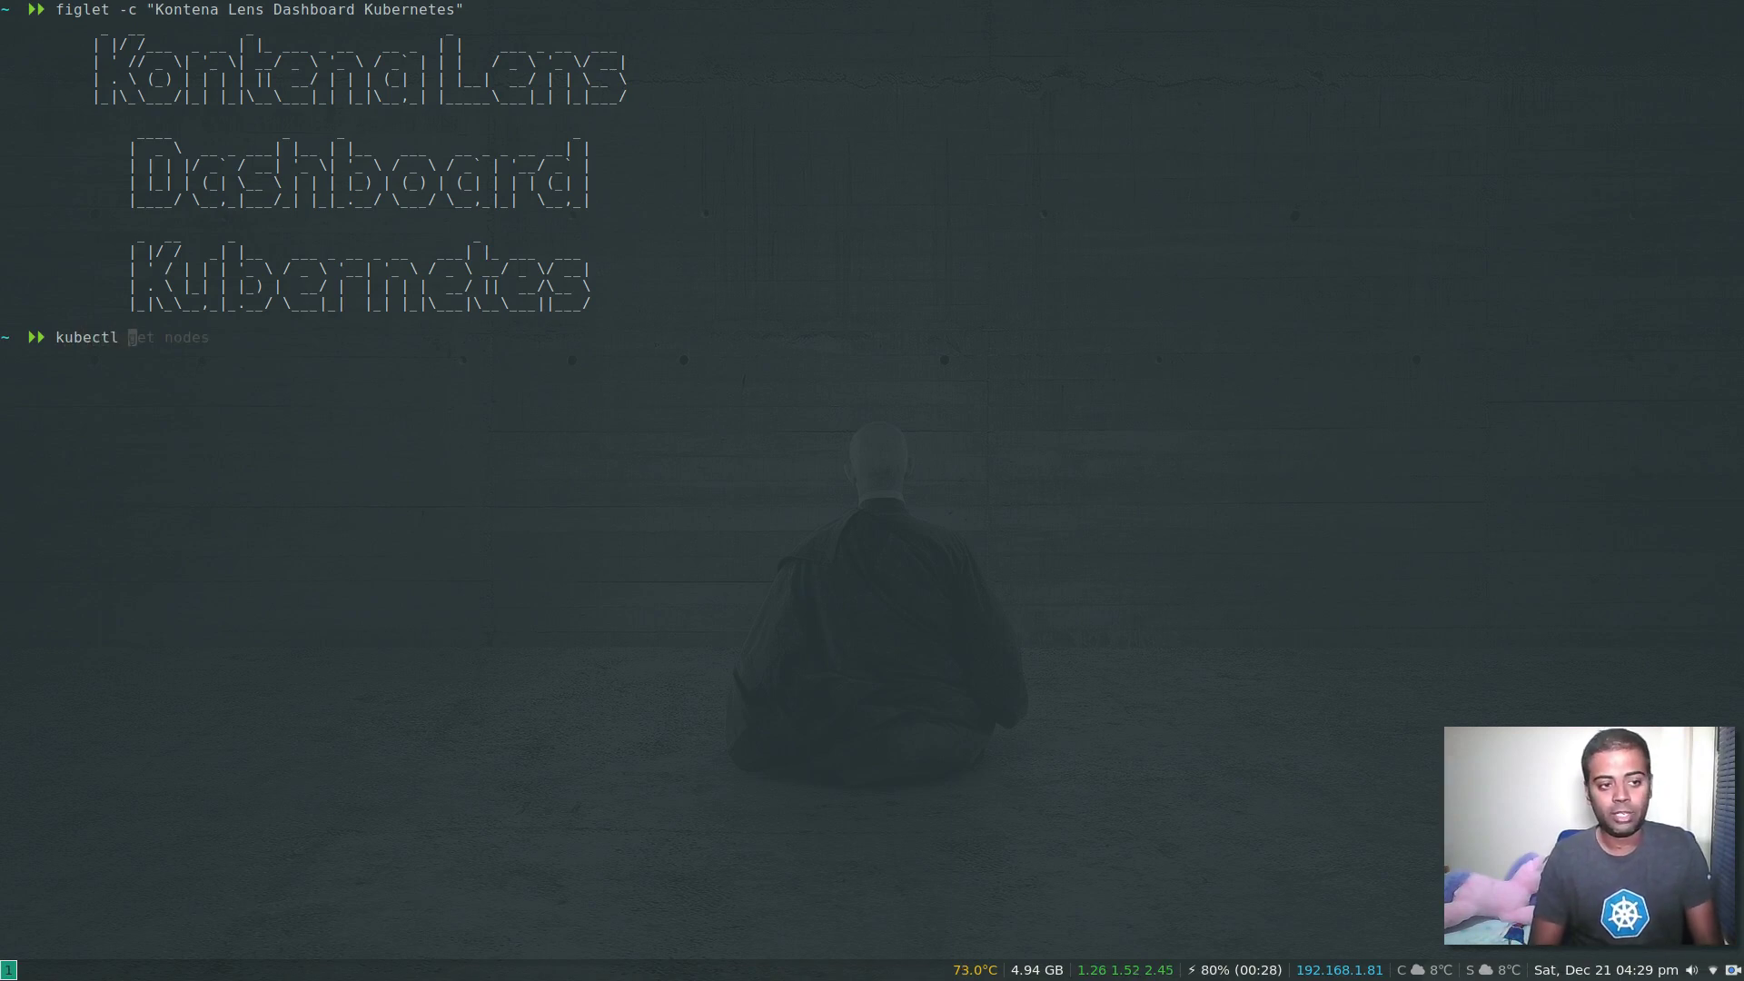
type("version --short")
key("Return")
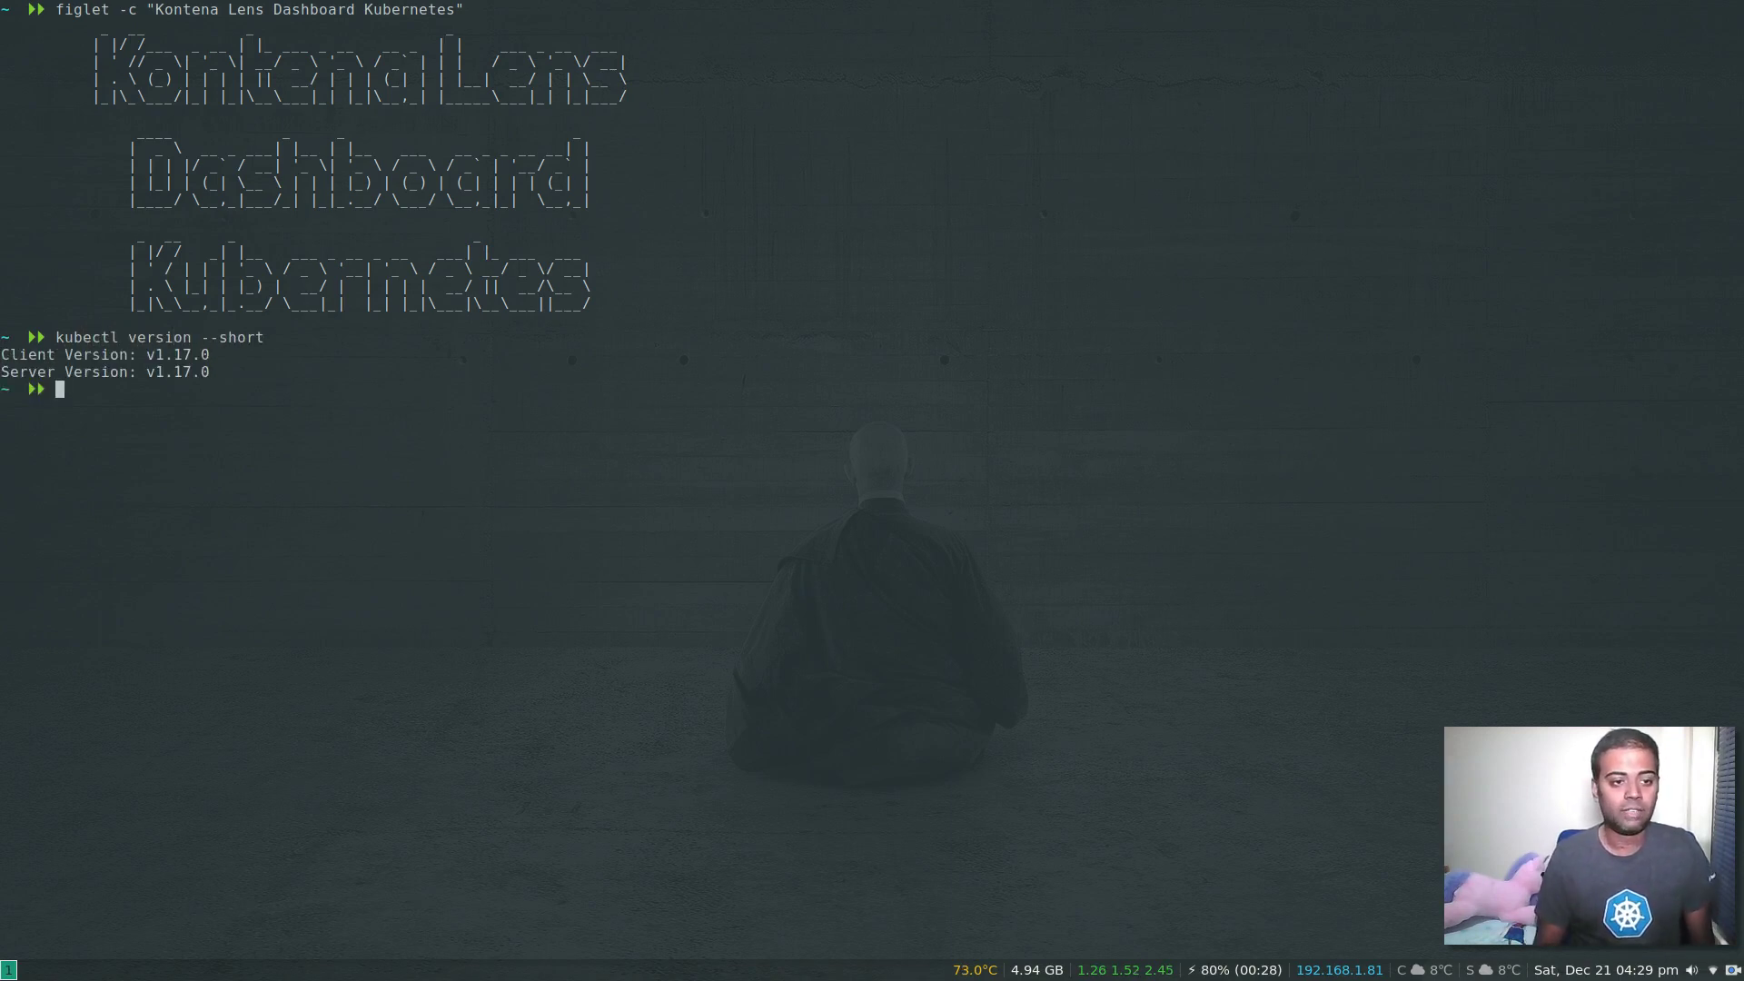
Step: List the cluster's nodes with kubectl get nodes
type("kubec")
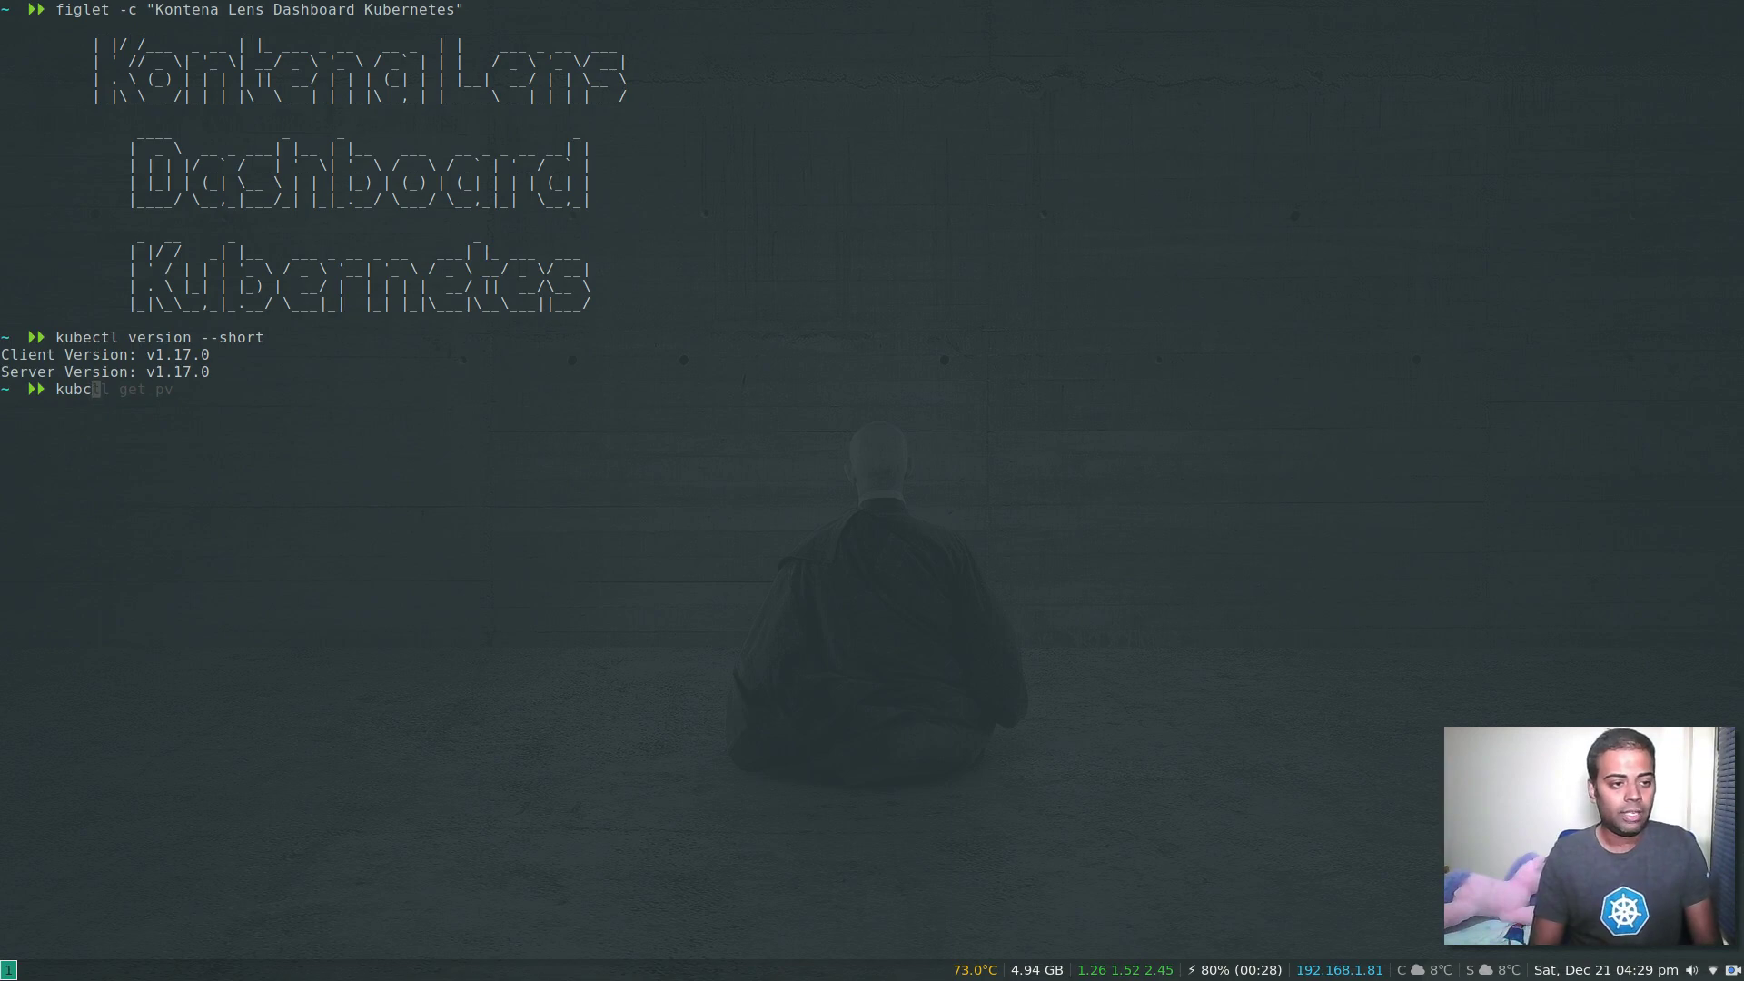
type("tl get no")
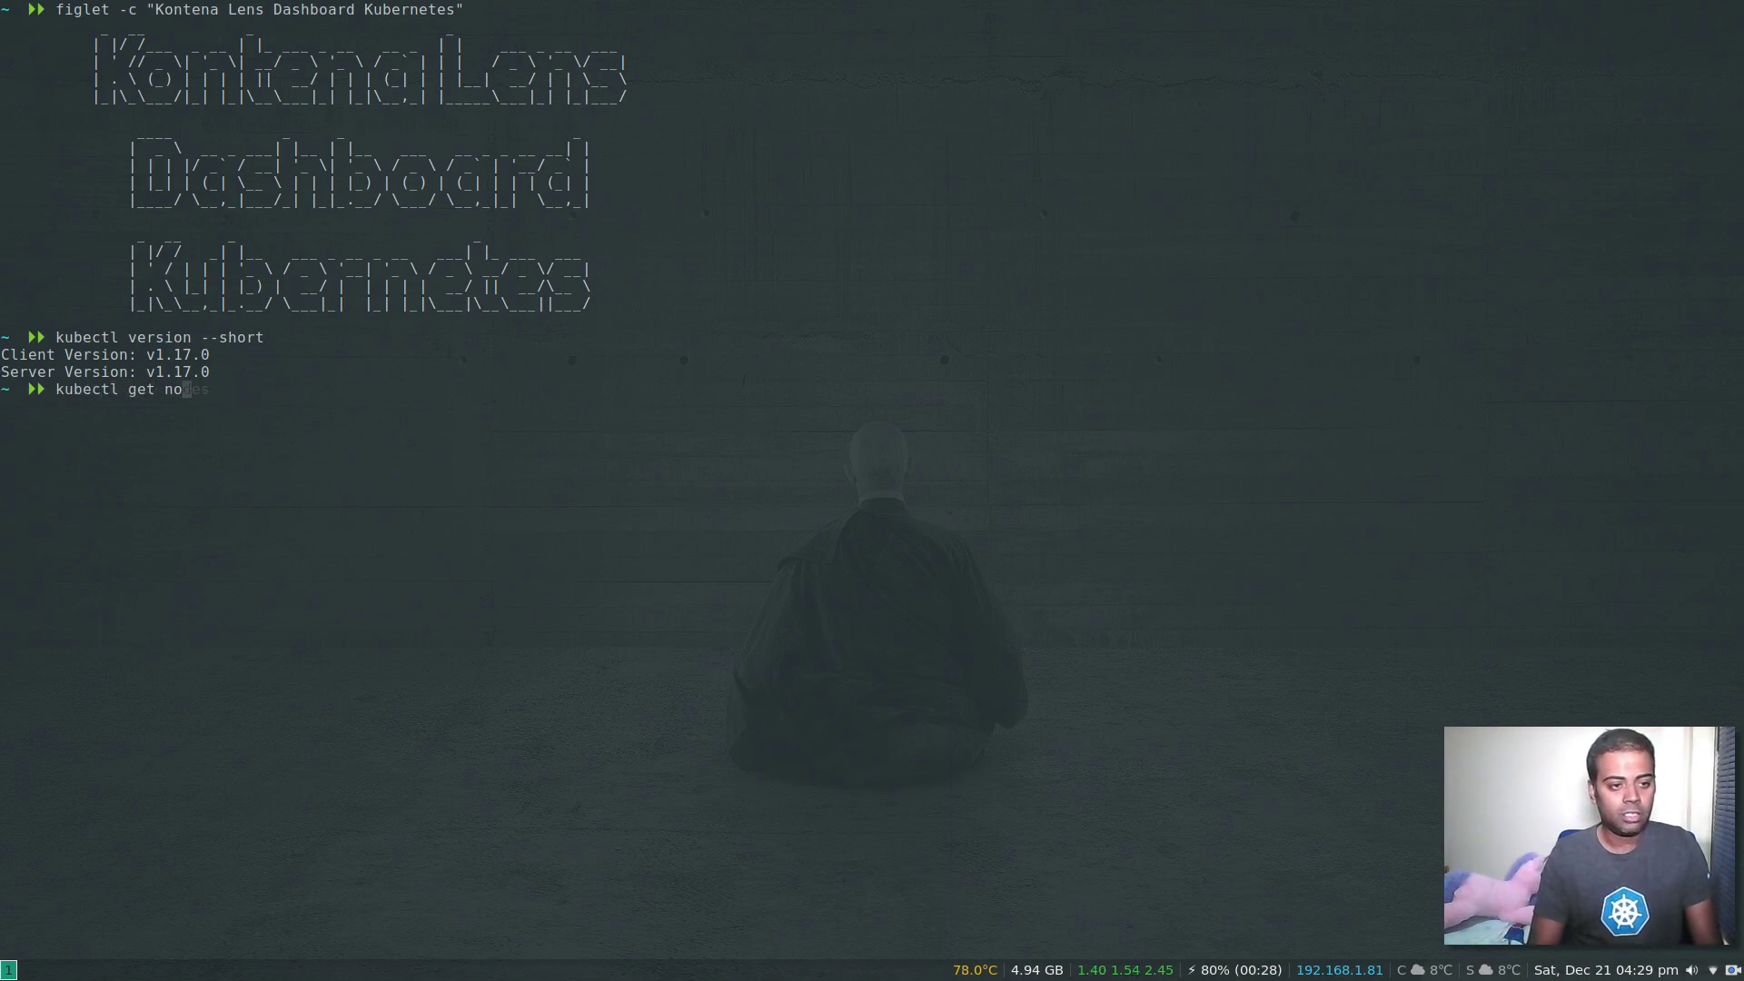
type("des")
key("Return")
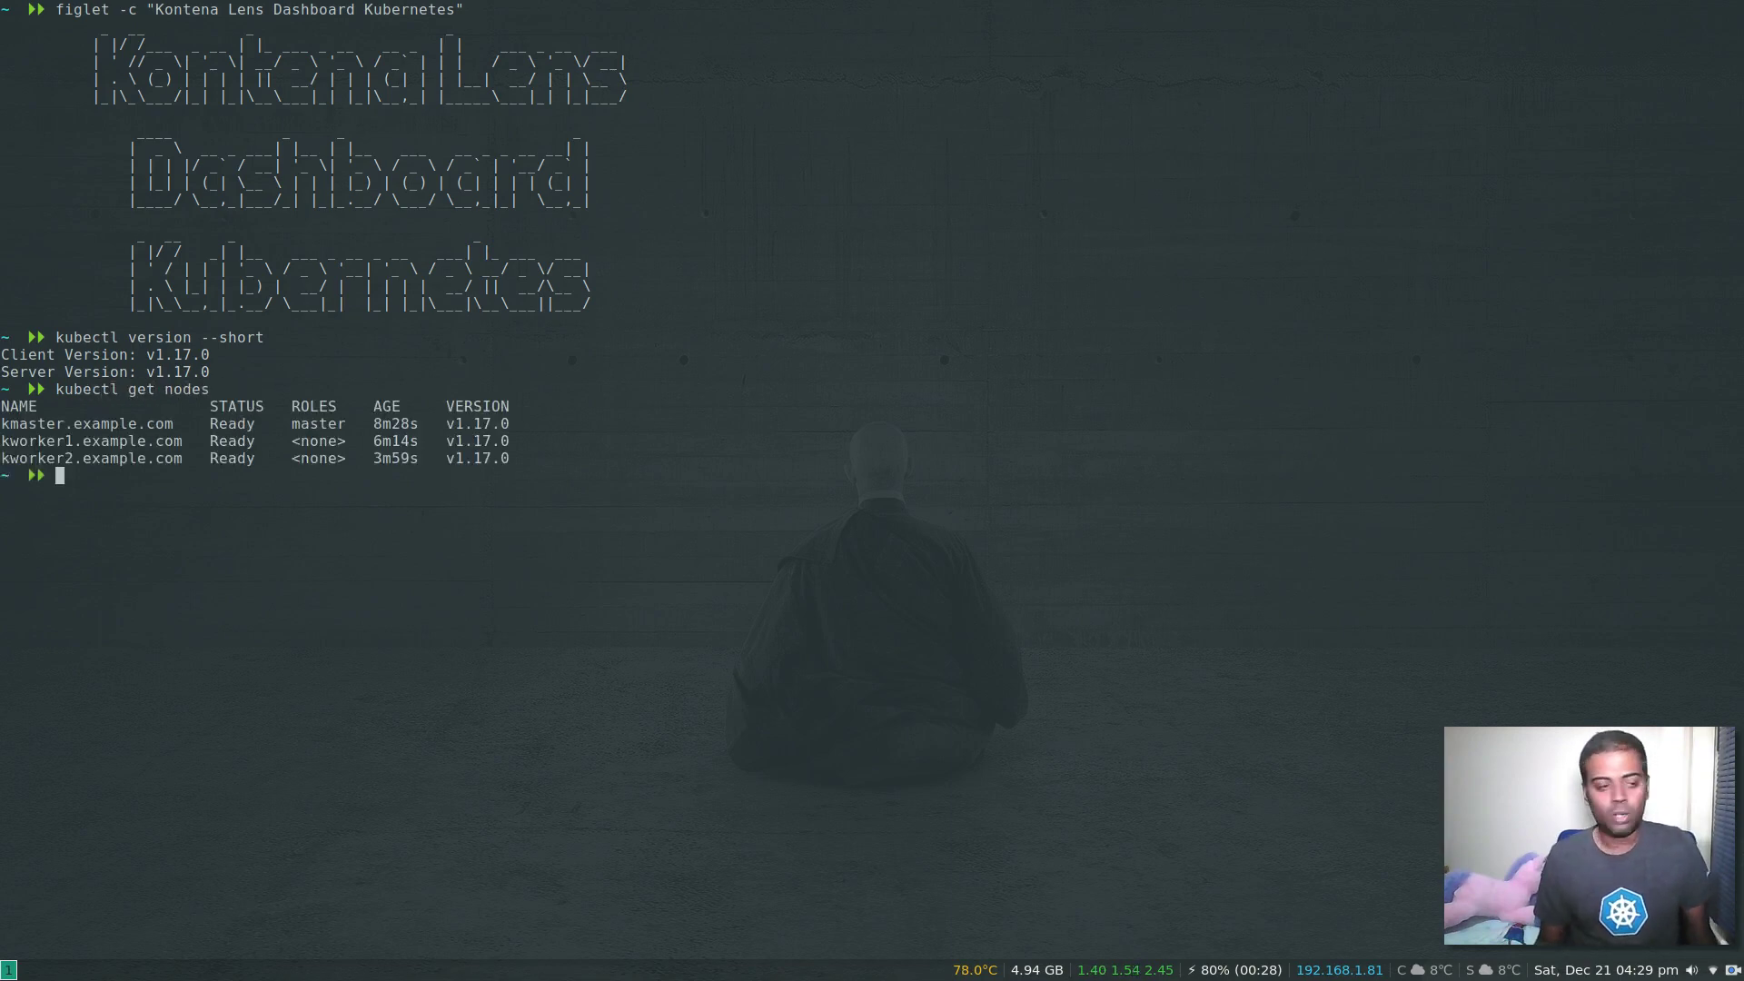
type("clear")
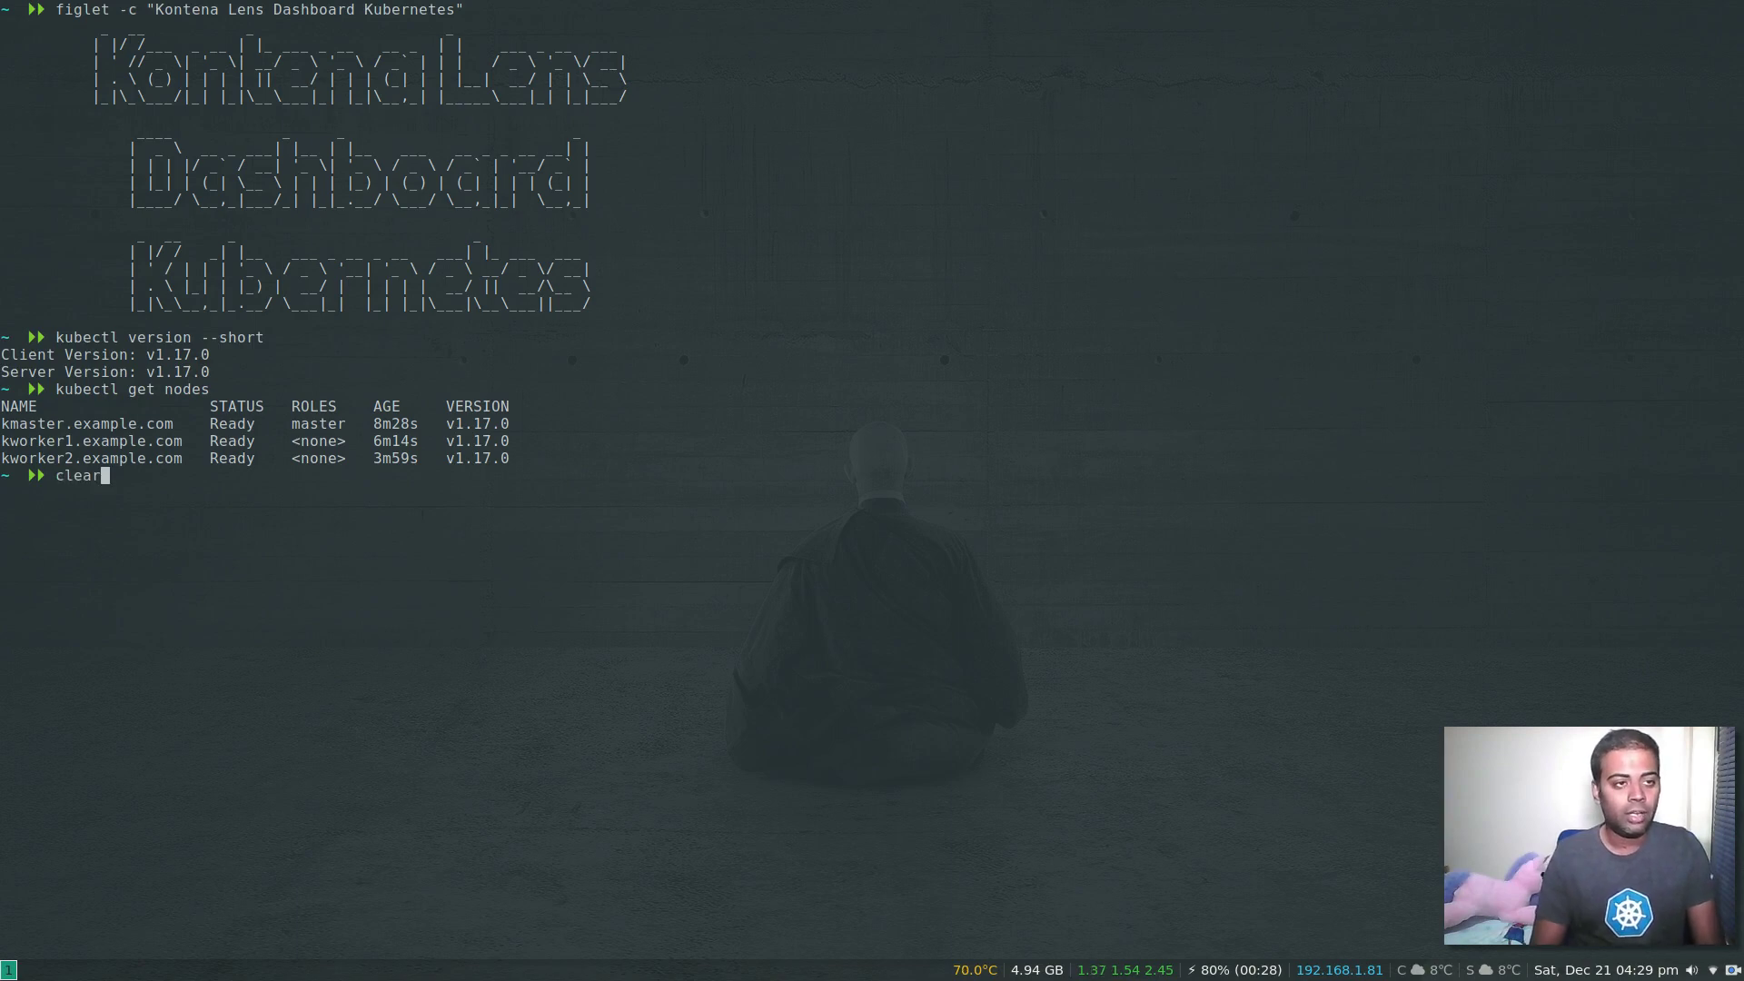
key("BackSpace")
key("BackSpace")
key("BackSpace")
key("BackSpace")
key("BackSpace")
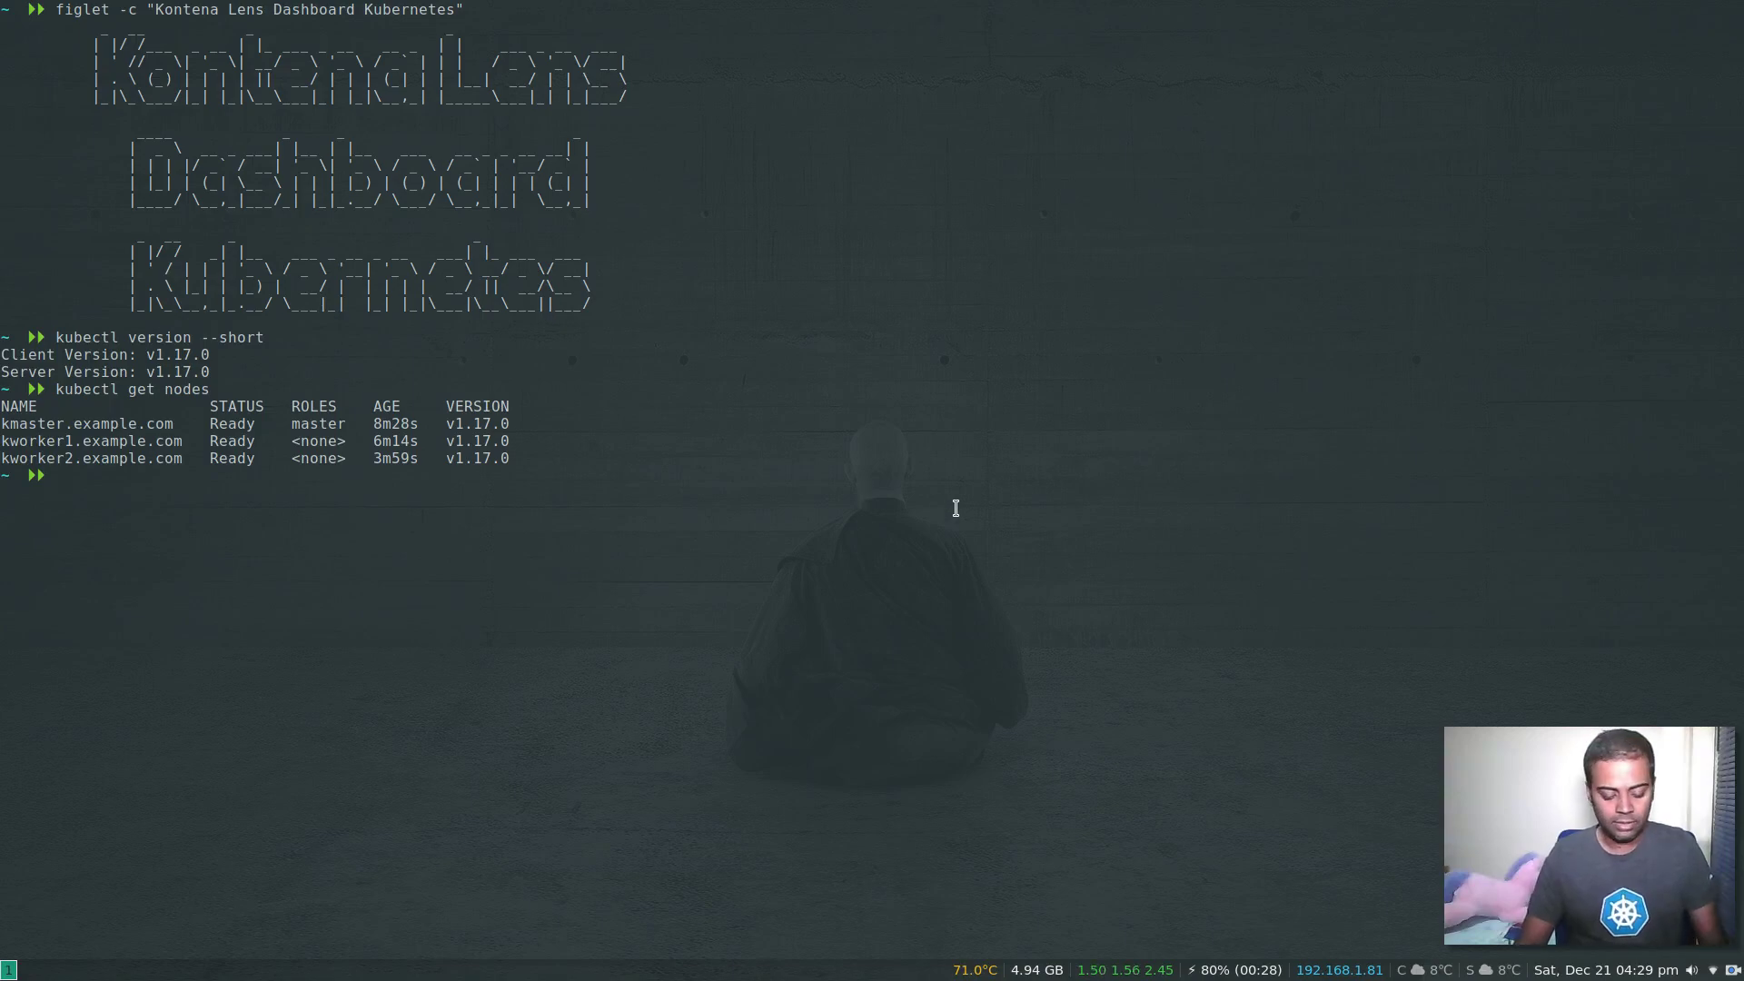
Step: Switch to the Chrome browser and search Google for "kontena lens kubernetes"
key("super+b")
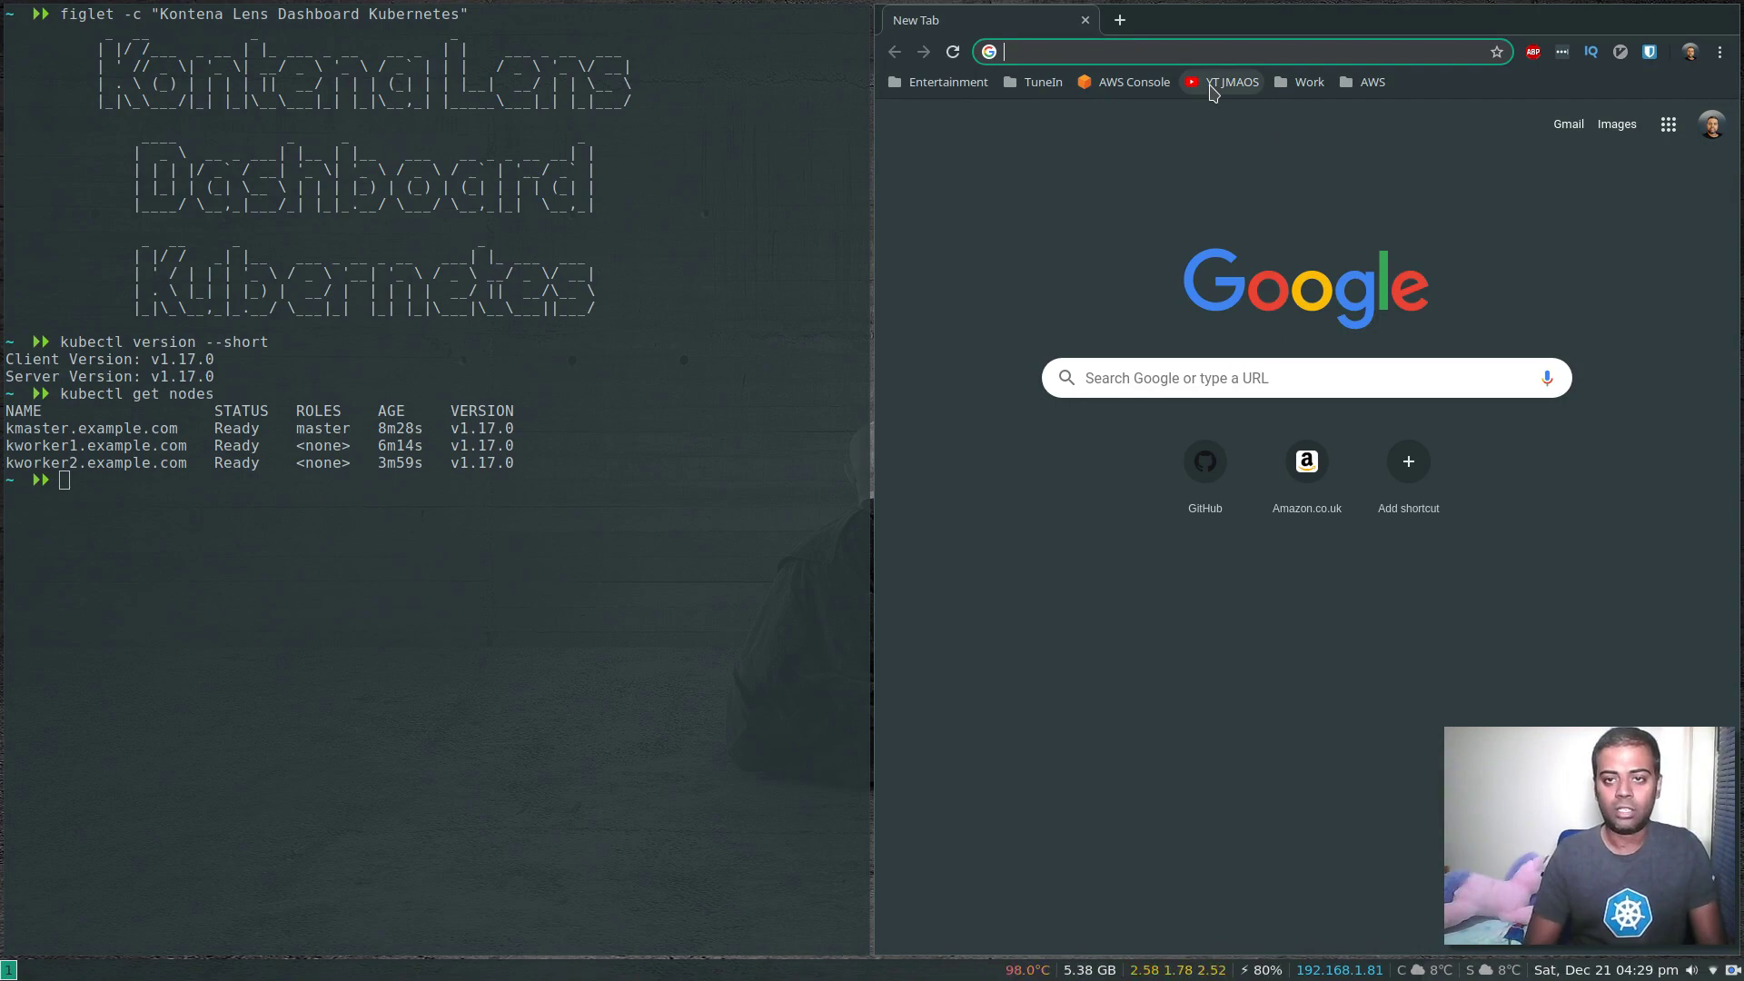
type("kontena")
type(" lens kuber")
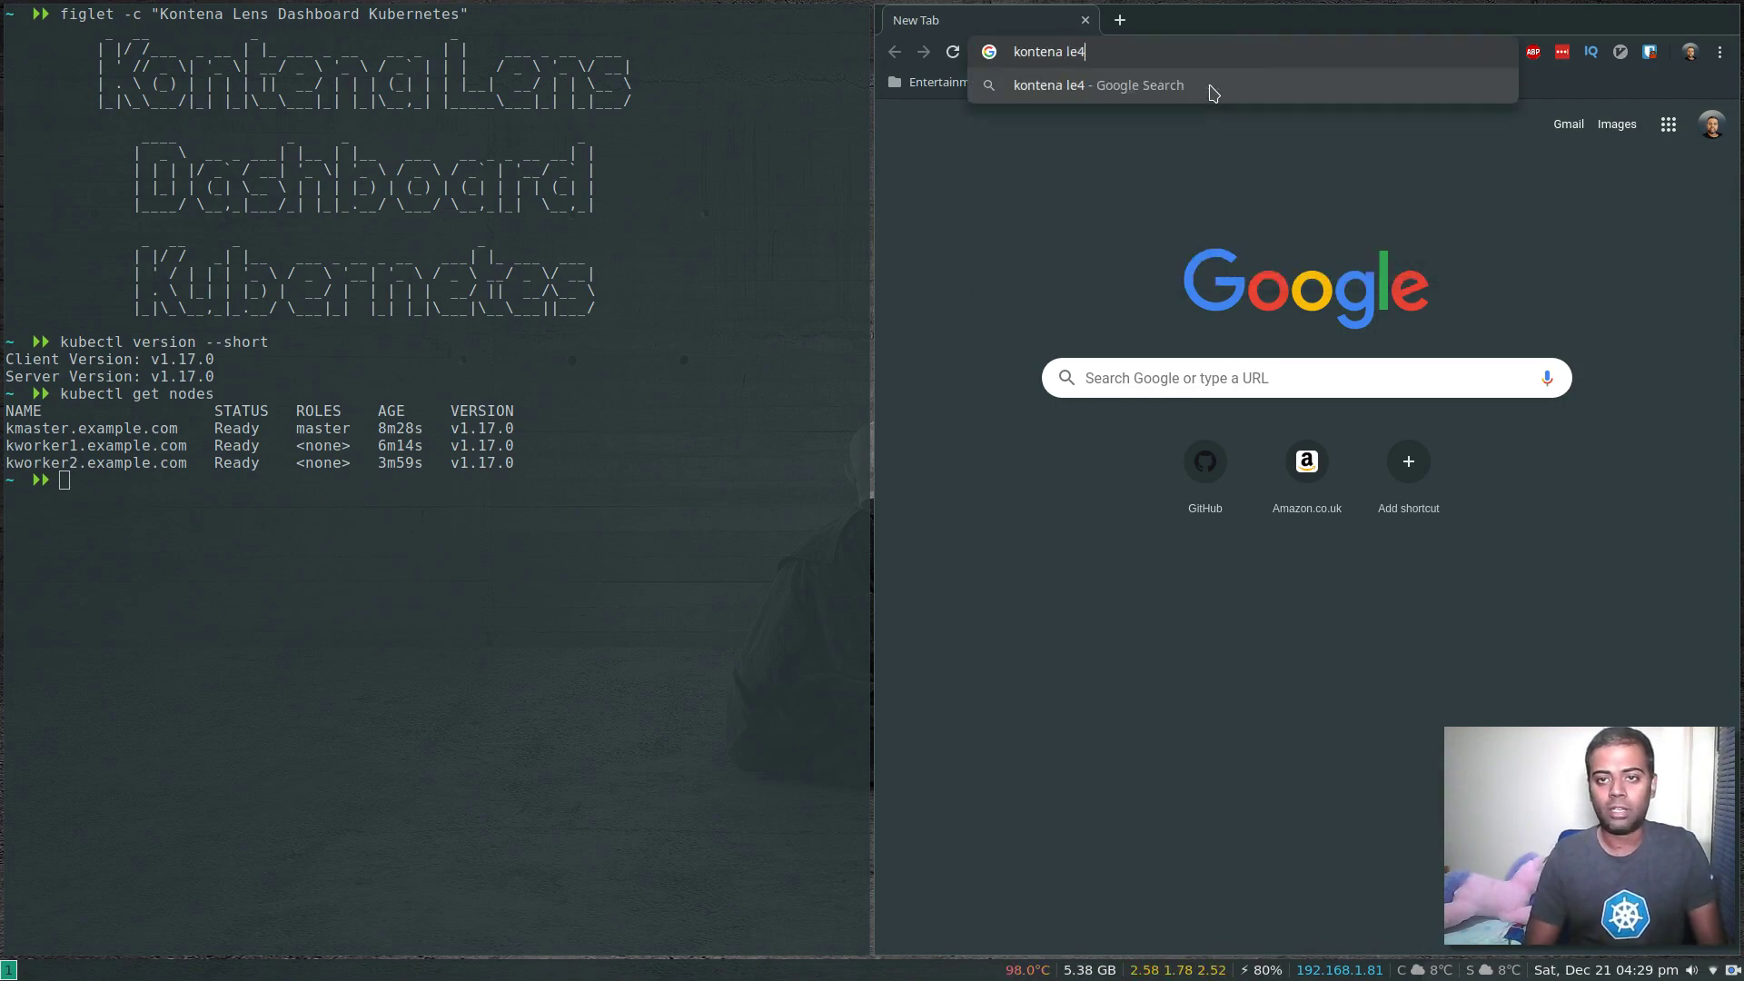
type("netes")
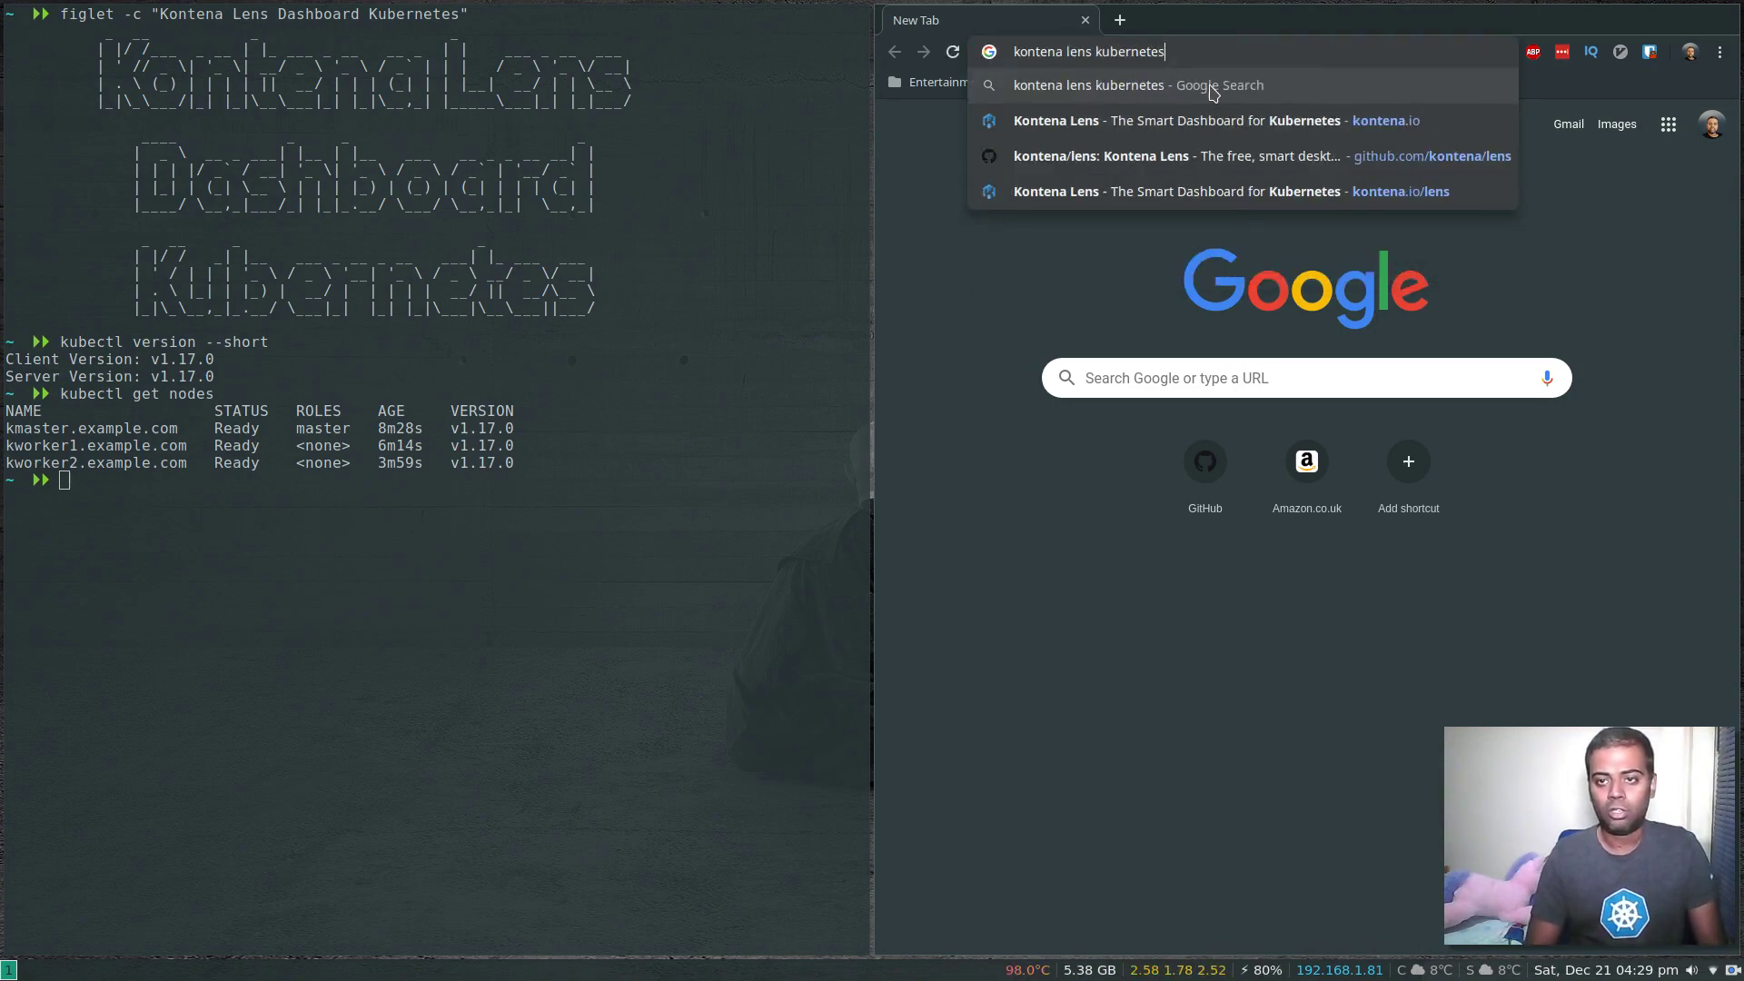
key("Return")
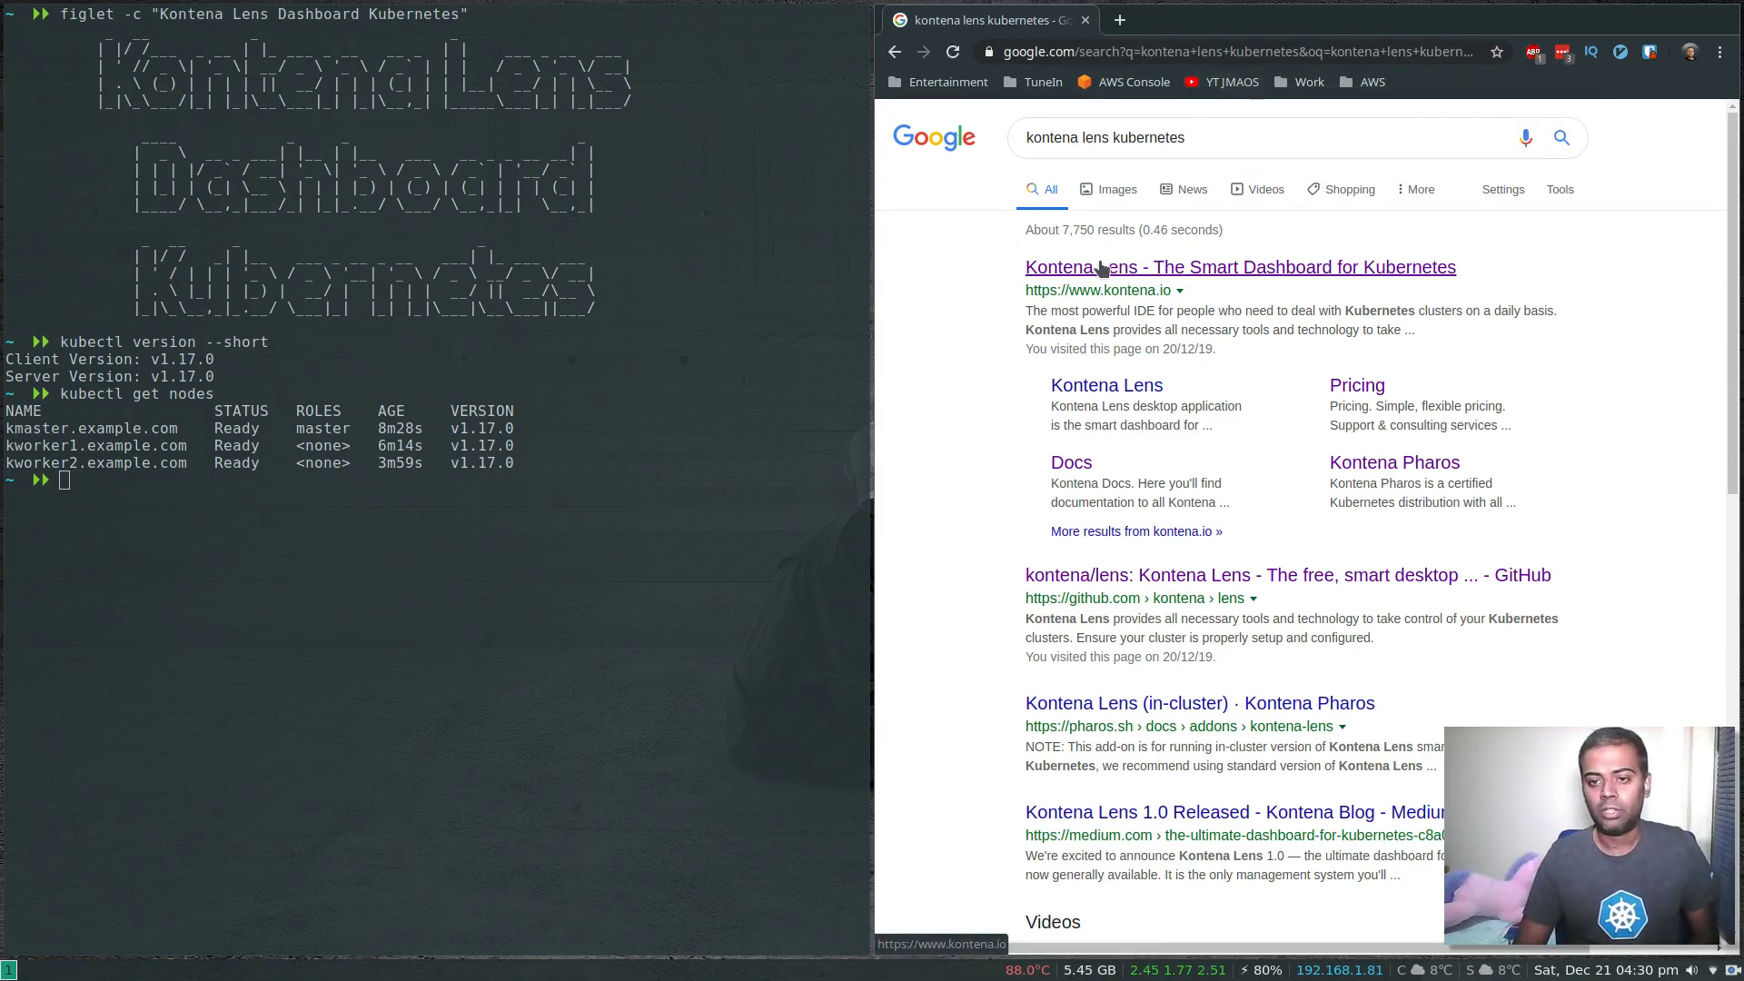
Step: Open the kontena.io result, look over the Kontena Lens product page with its download options, and close the page
left_click(1129, 268)
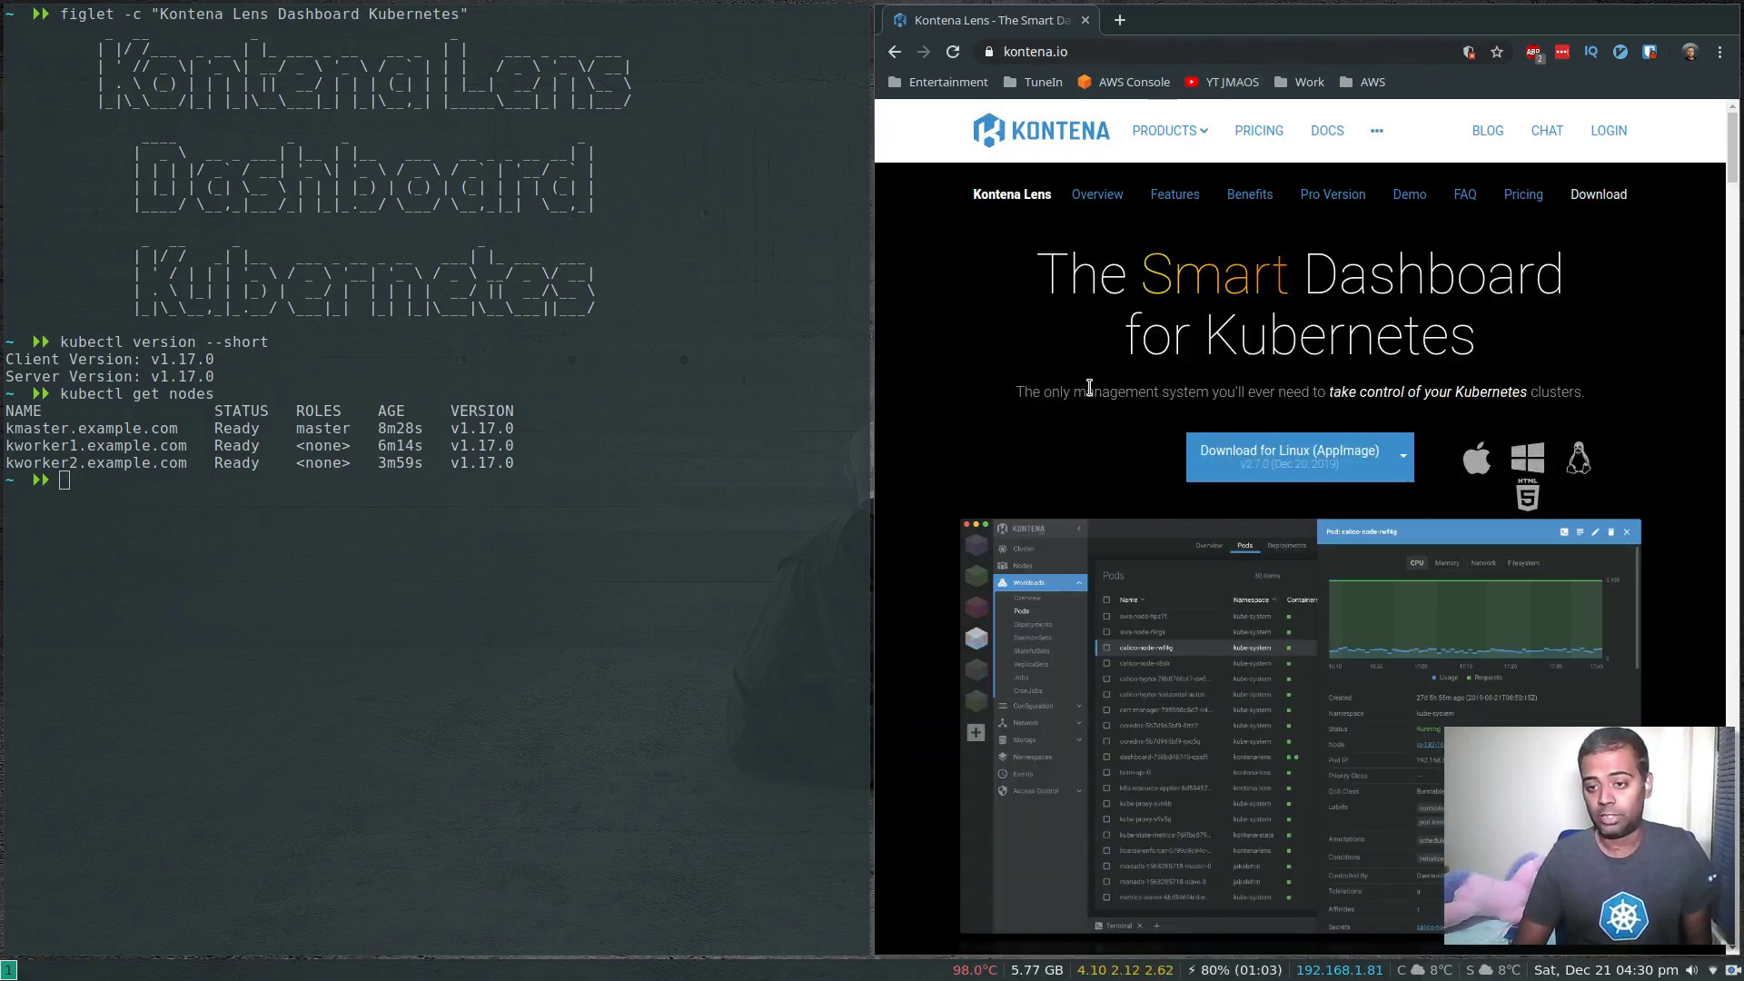
scroll(1042, 483, "down", 3)
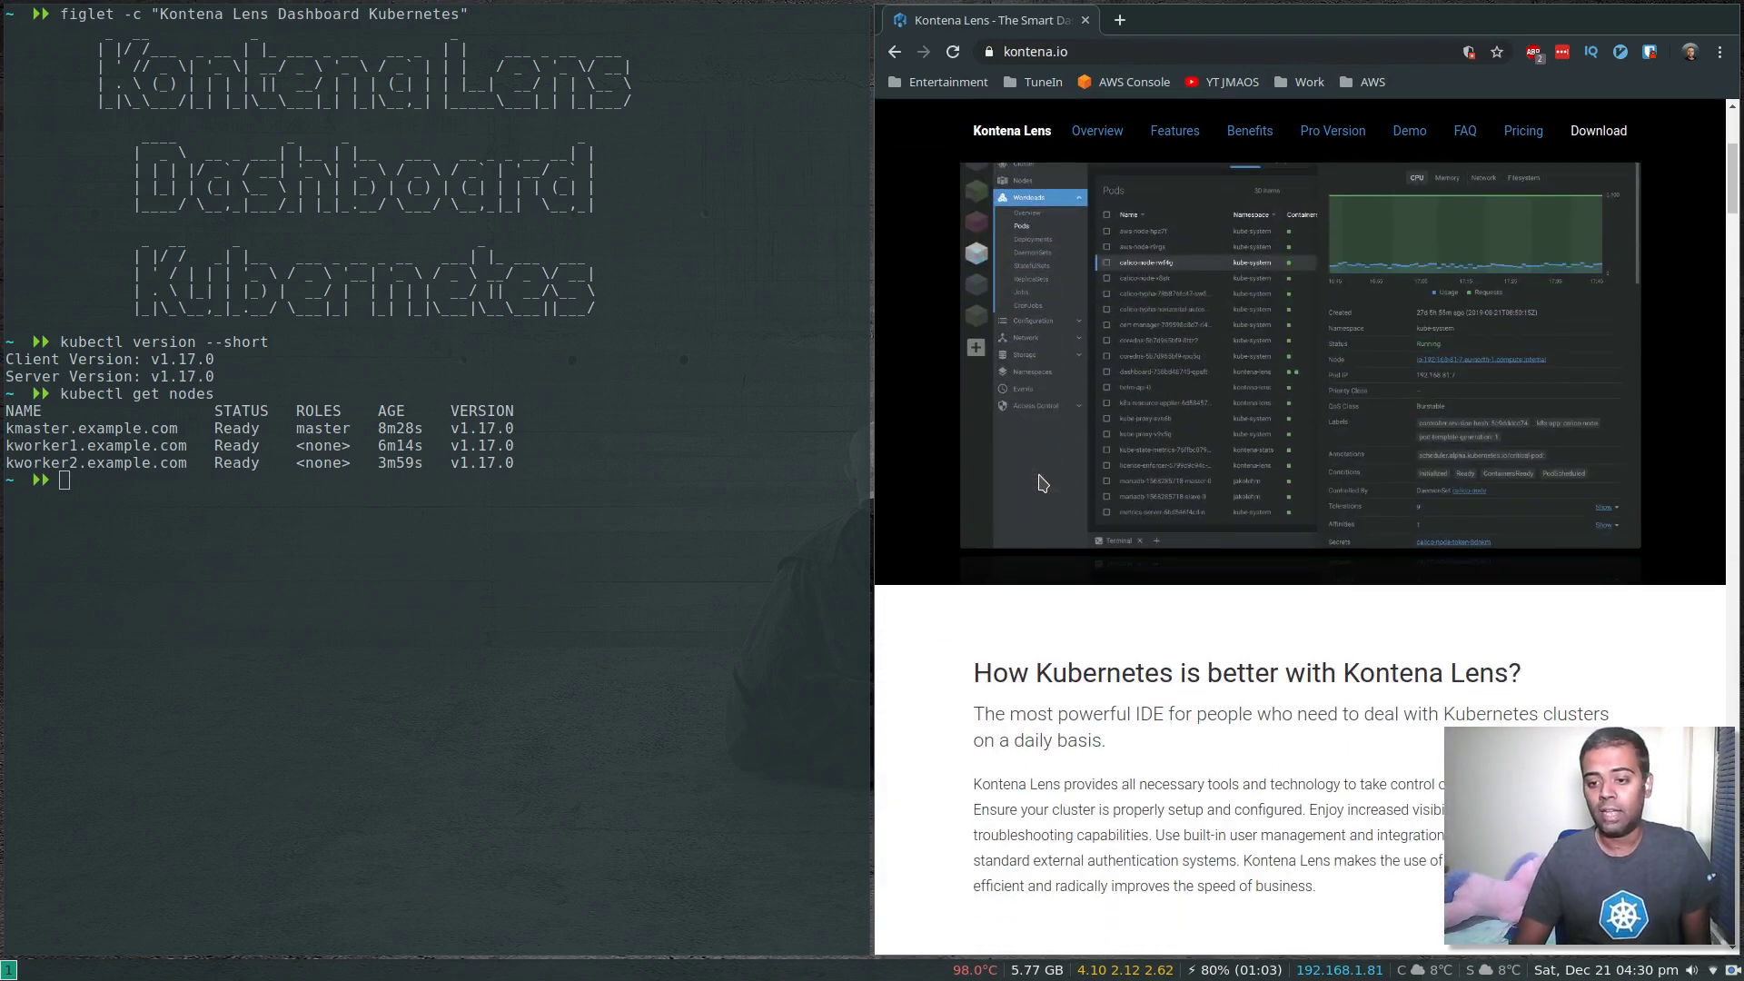
scroll(1042, 482, "up", 5)
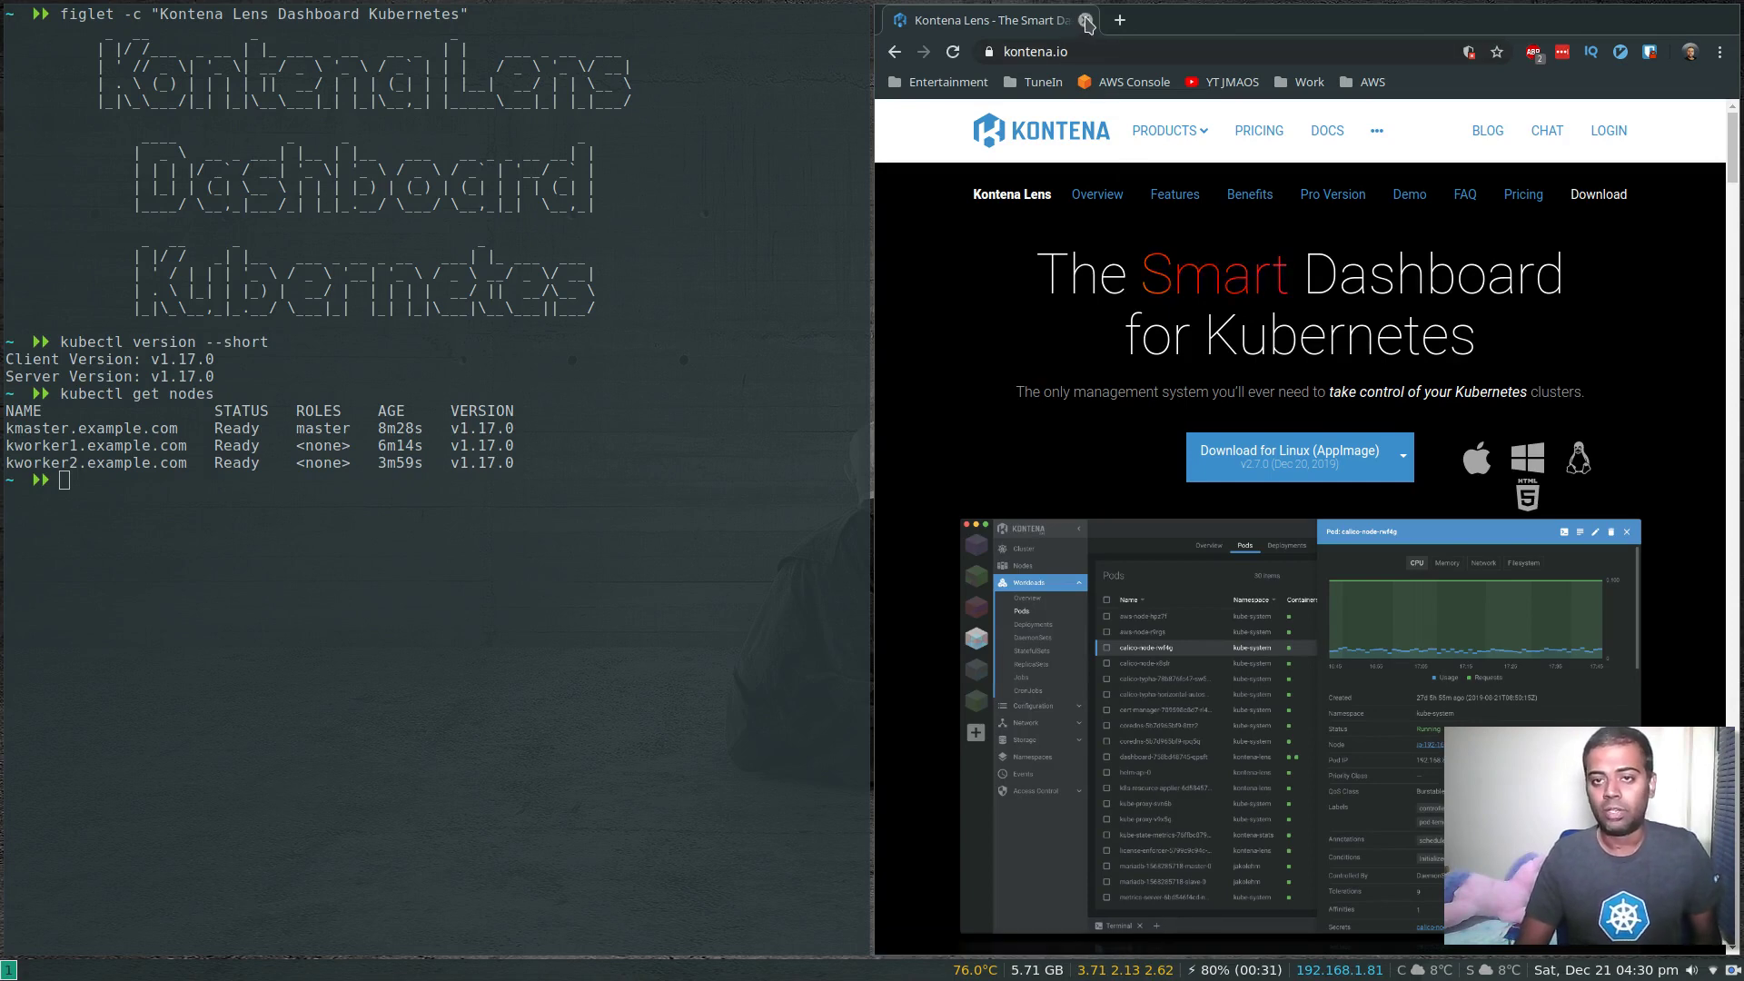
left_click(1086, 20)
Step: Change to the Downloads directory in the terminal and list its contents
type("c")
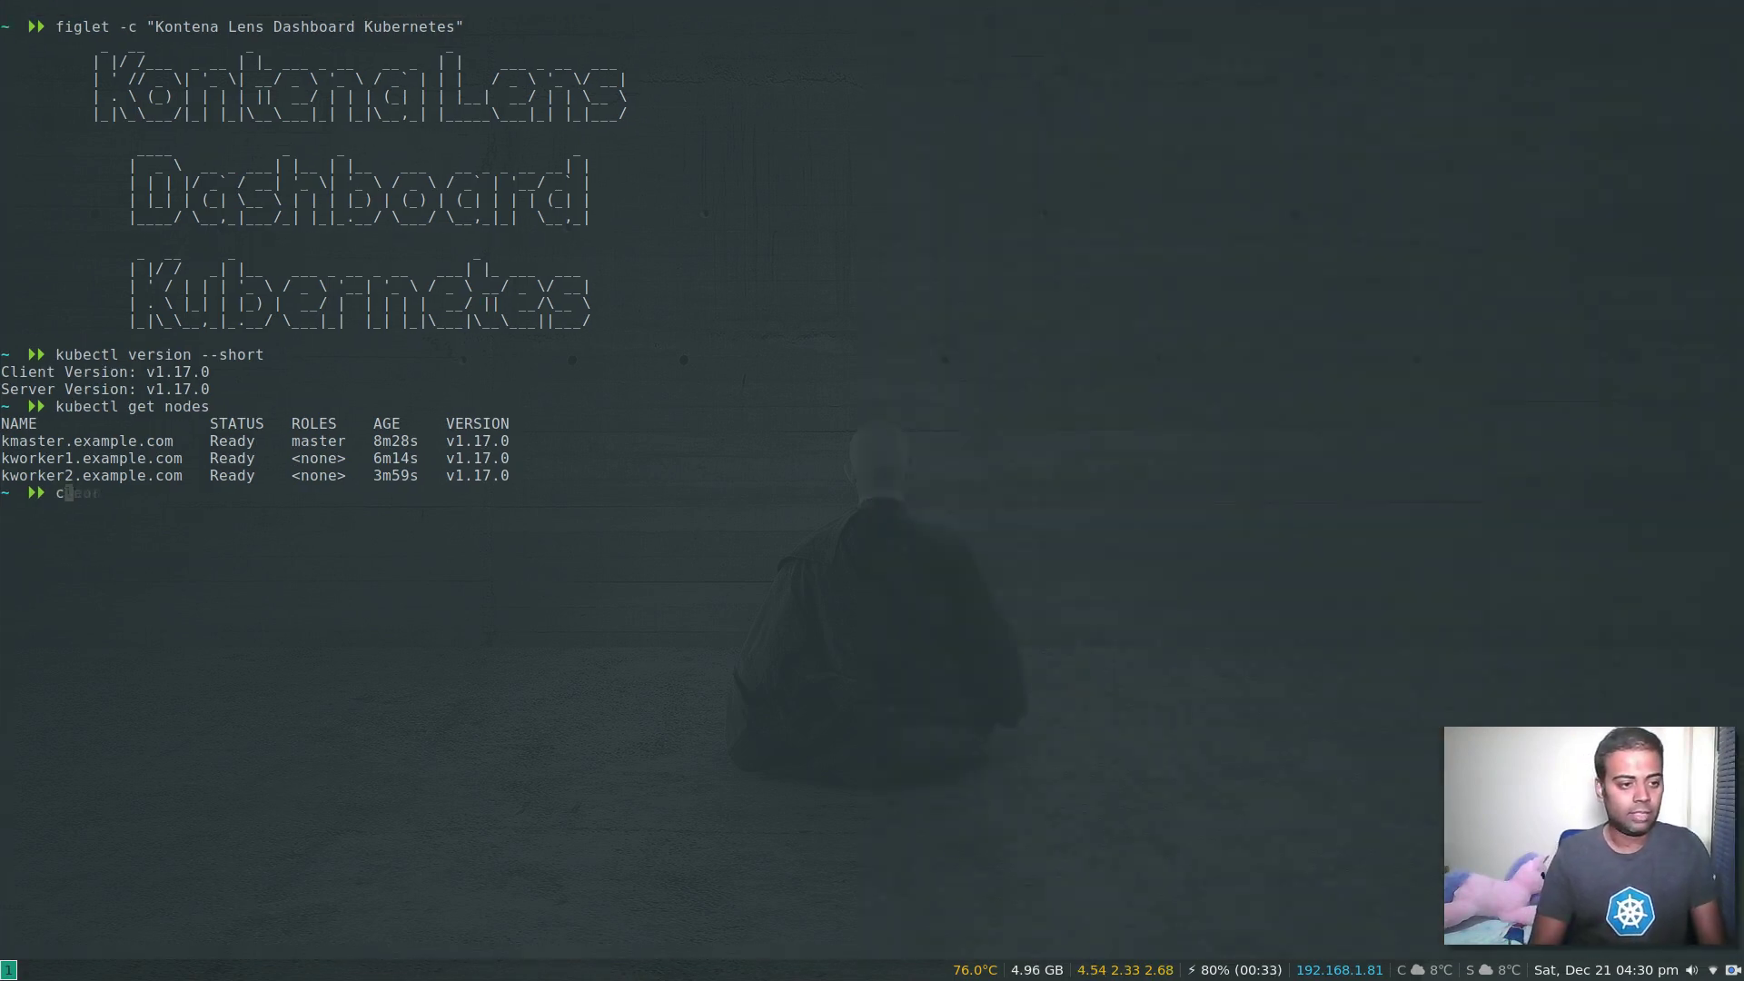
type("d D")
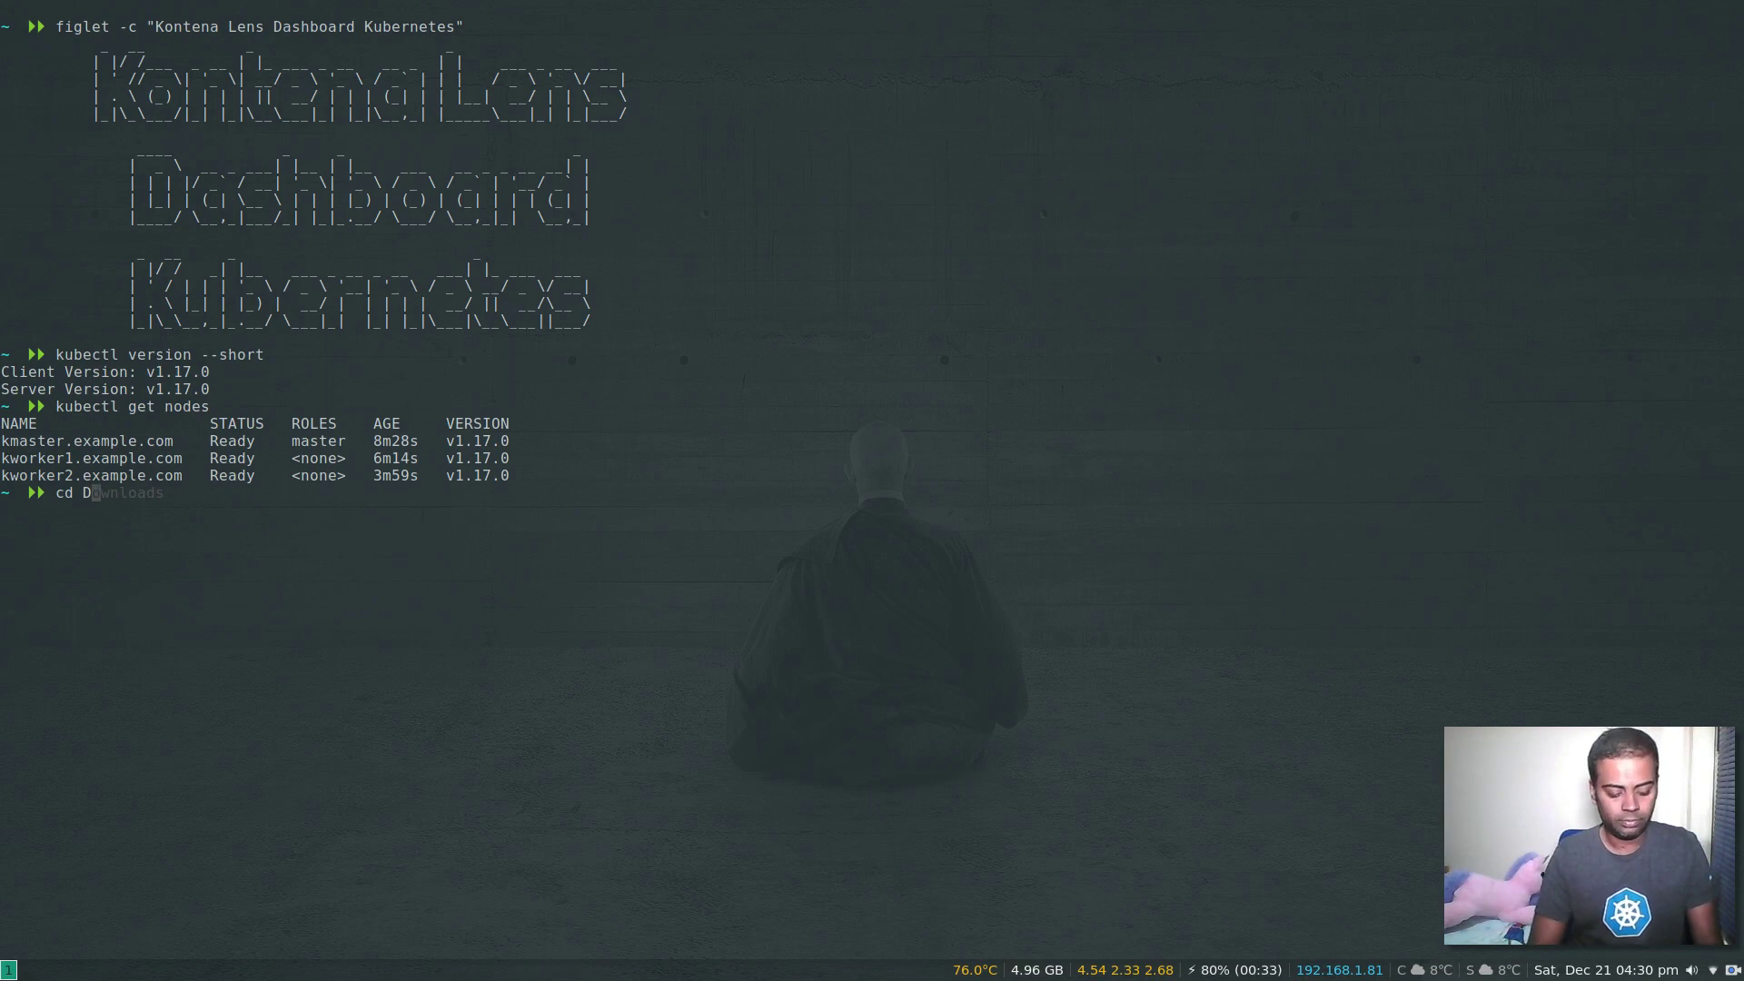
type("o")
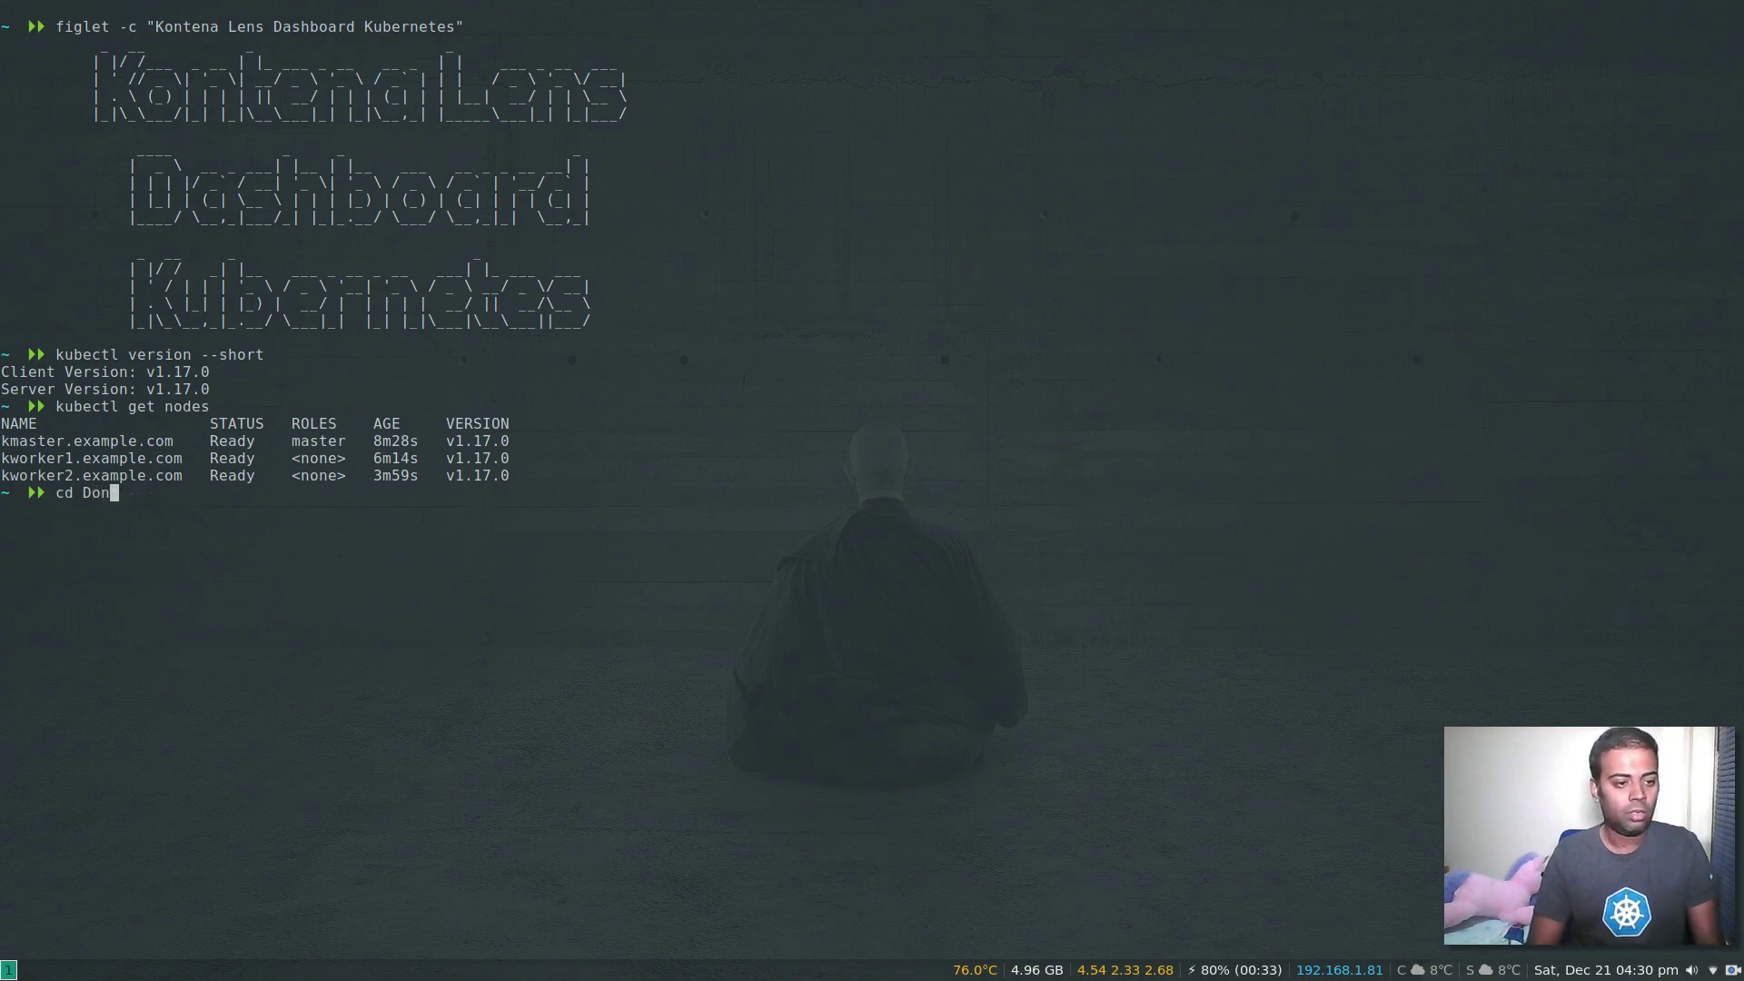
type("wnloads")
key("Return")
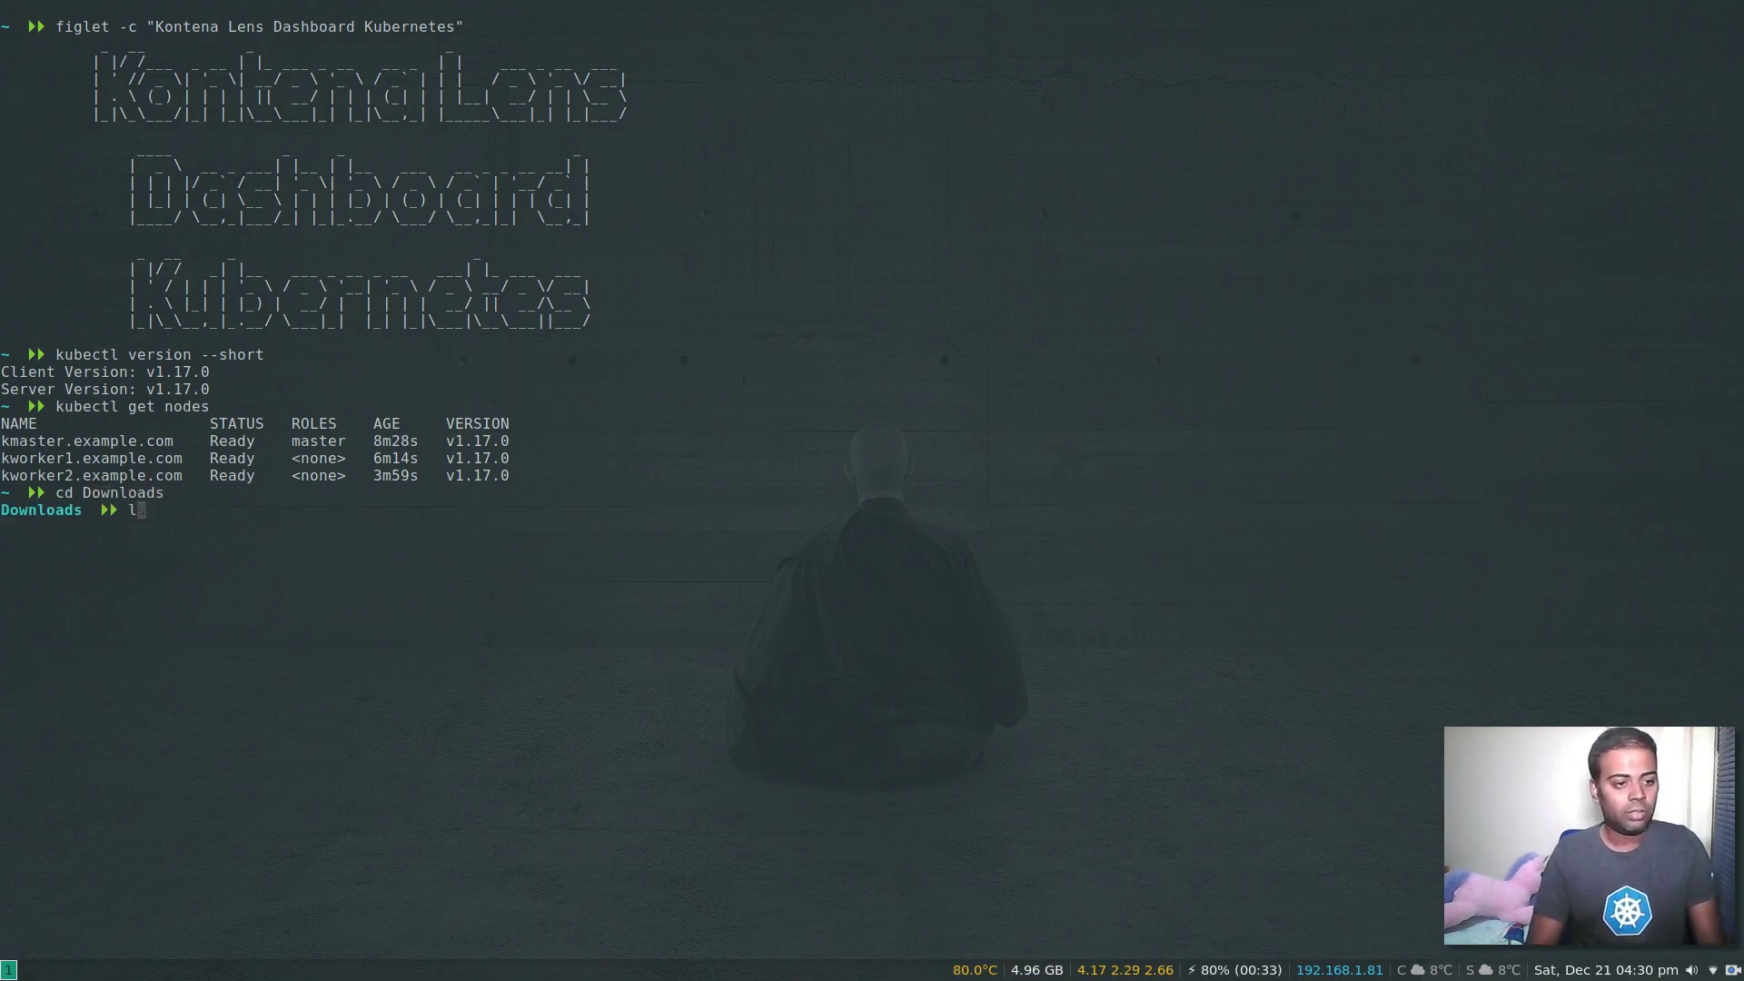
type("ls")
key("Return")
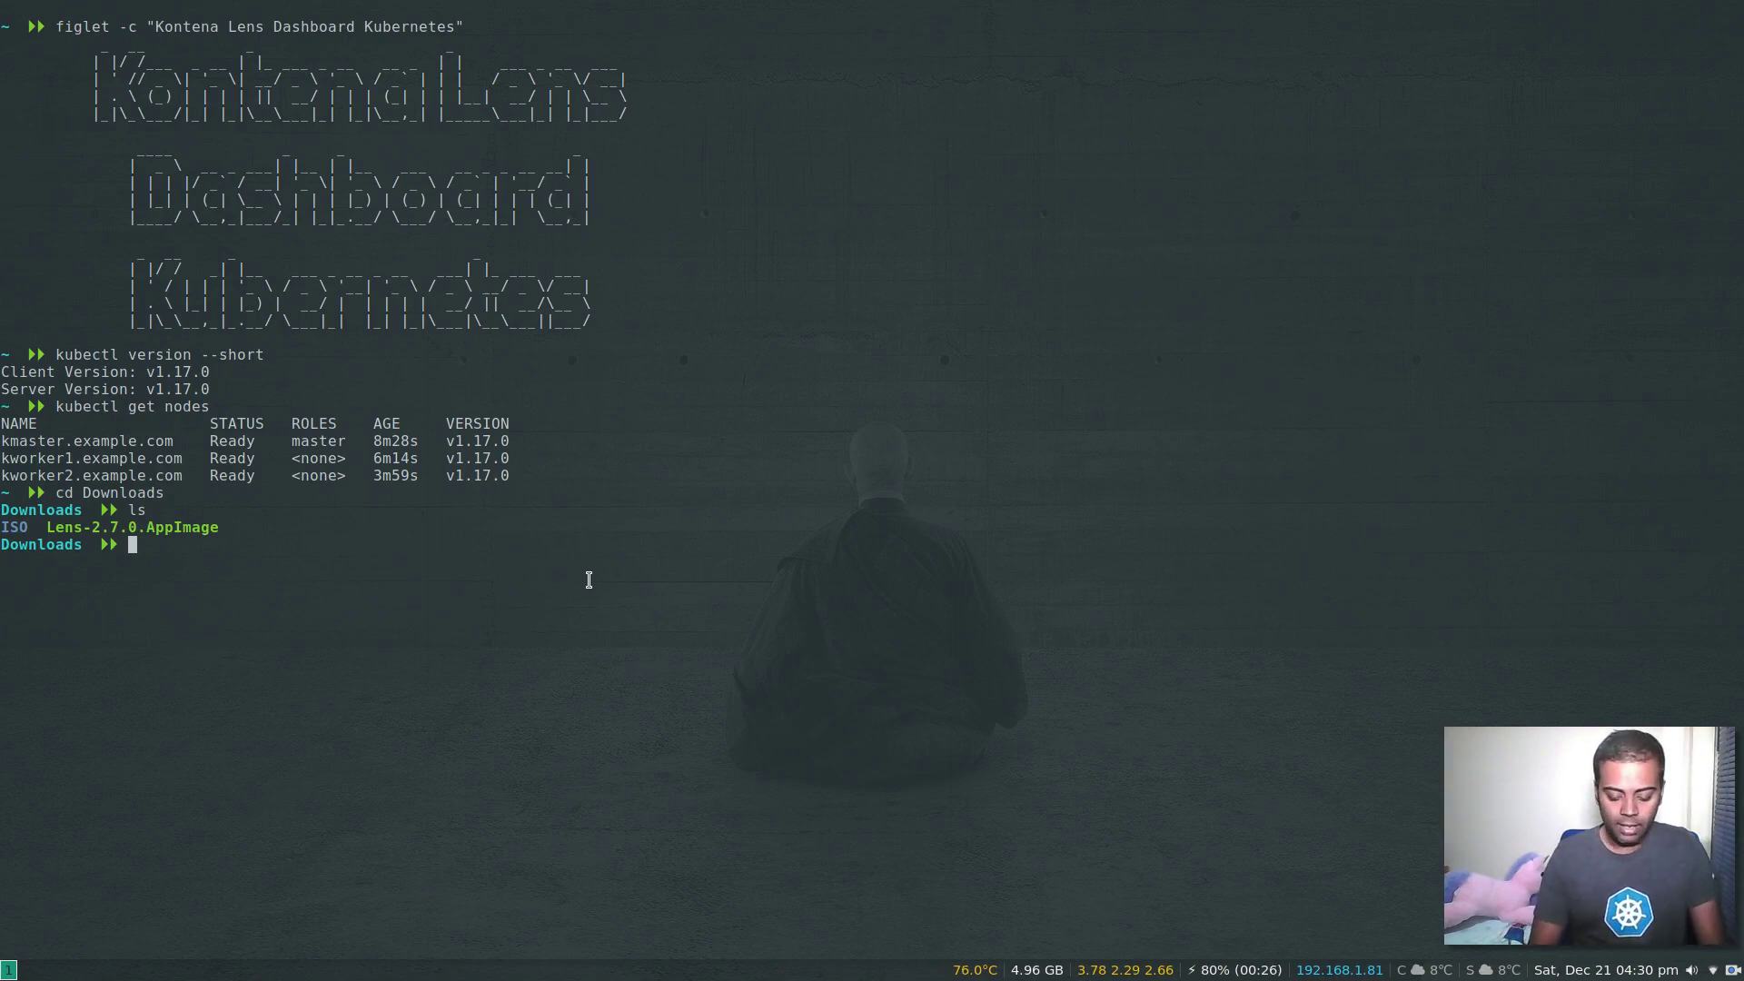
Step: Launch Lens-2.7.0.AppImage from the Downloads directory
type("./Lens")
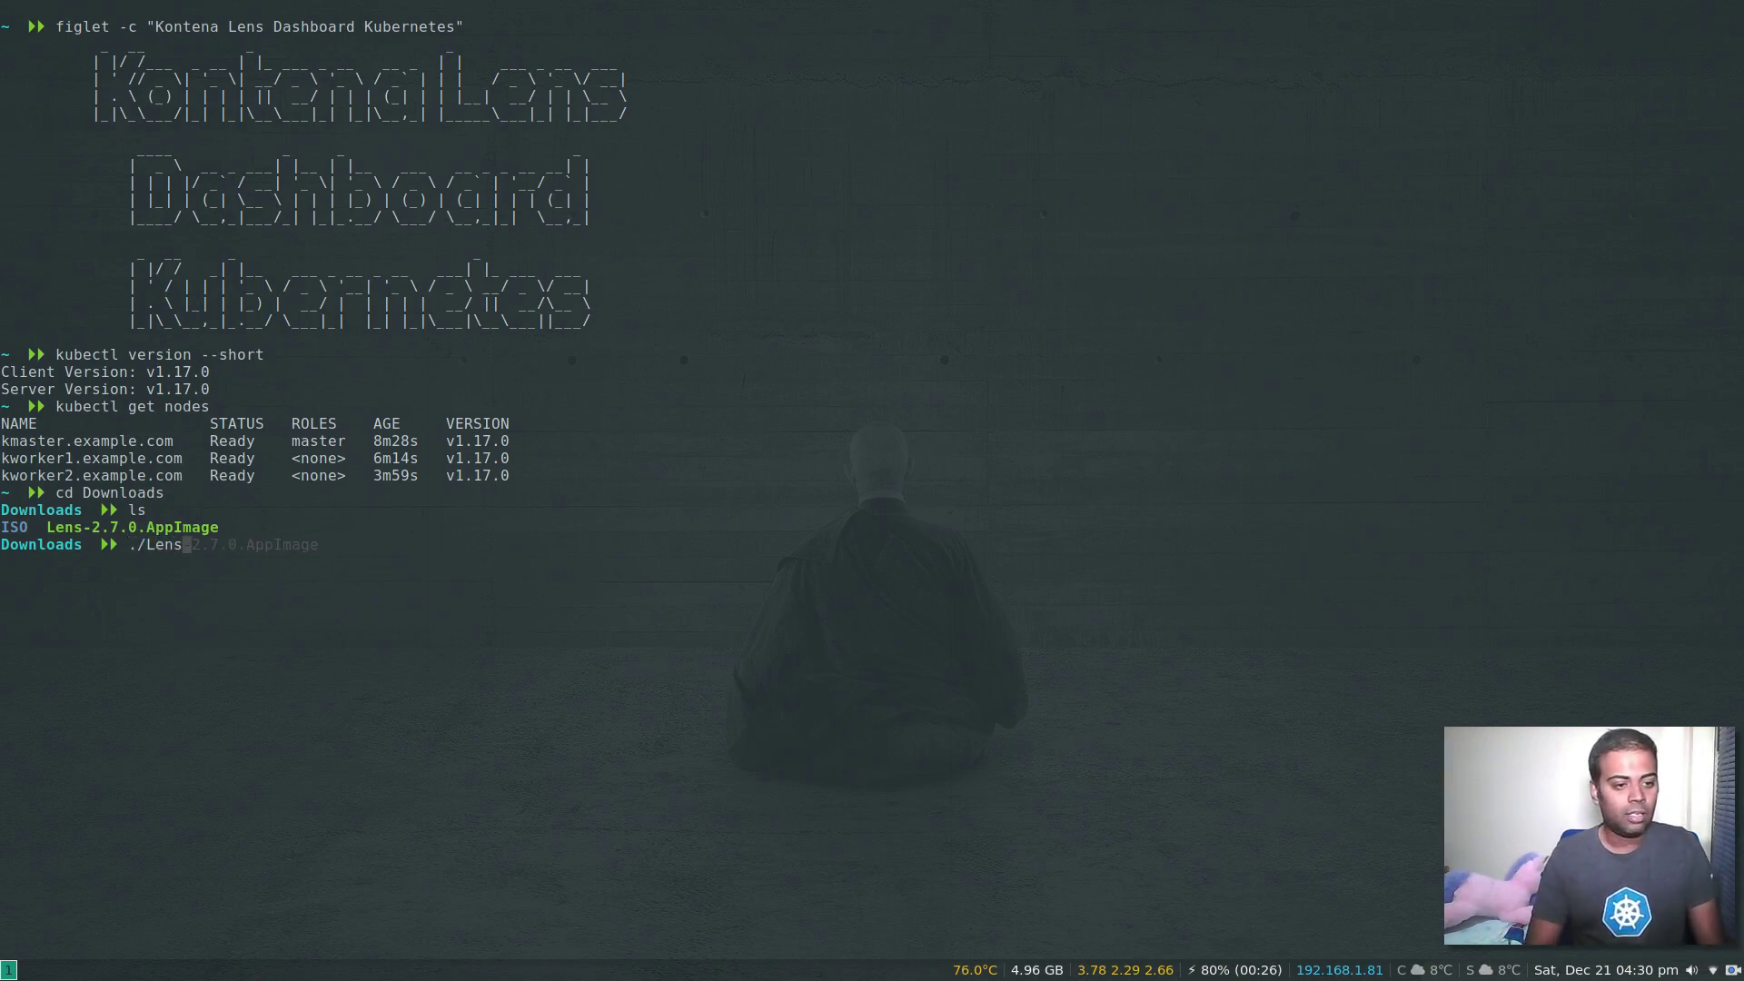
key("Right")
key("Return")
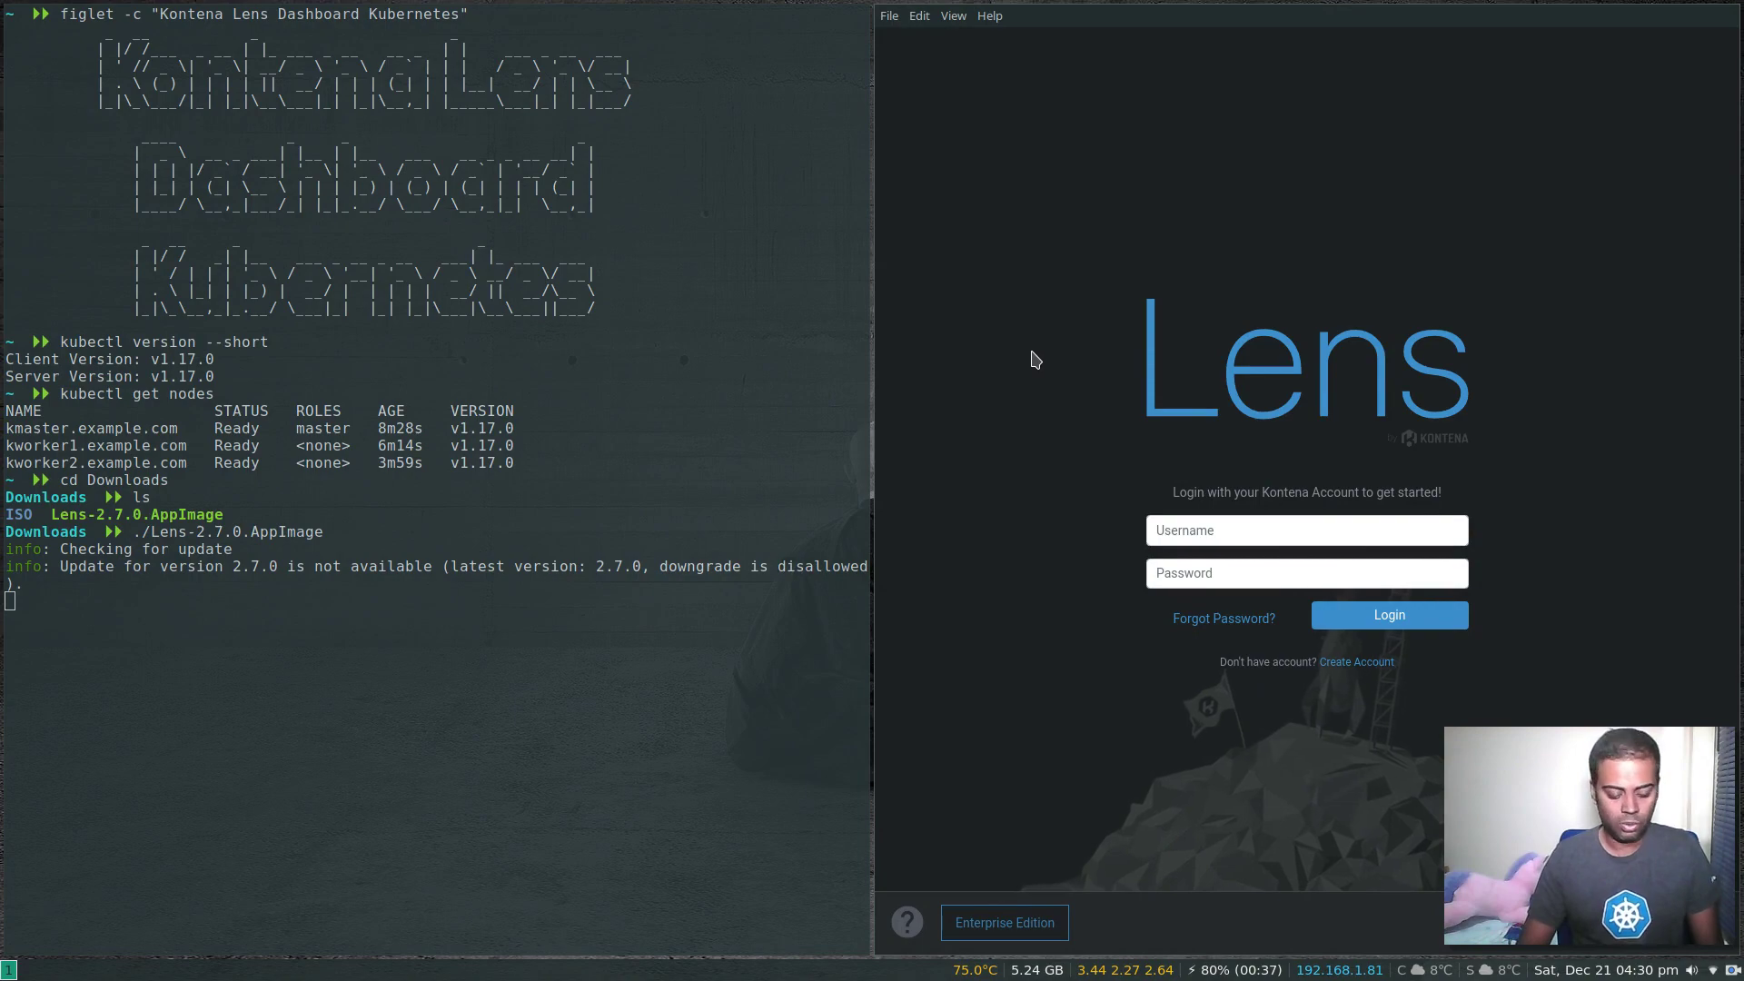
Step: Move the terminal window to desktop workspace 2 and return to Lens on workspace 1
left_click(550, 688)
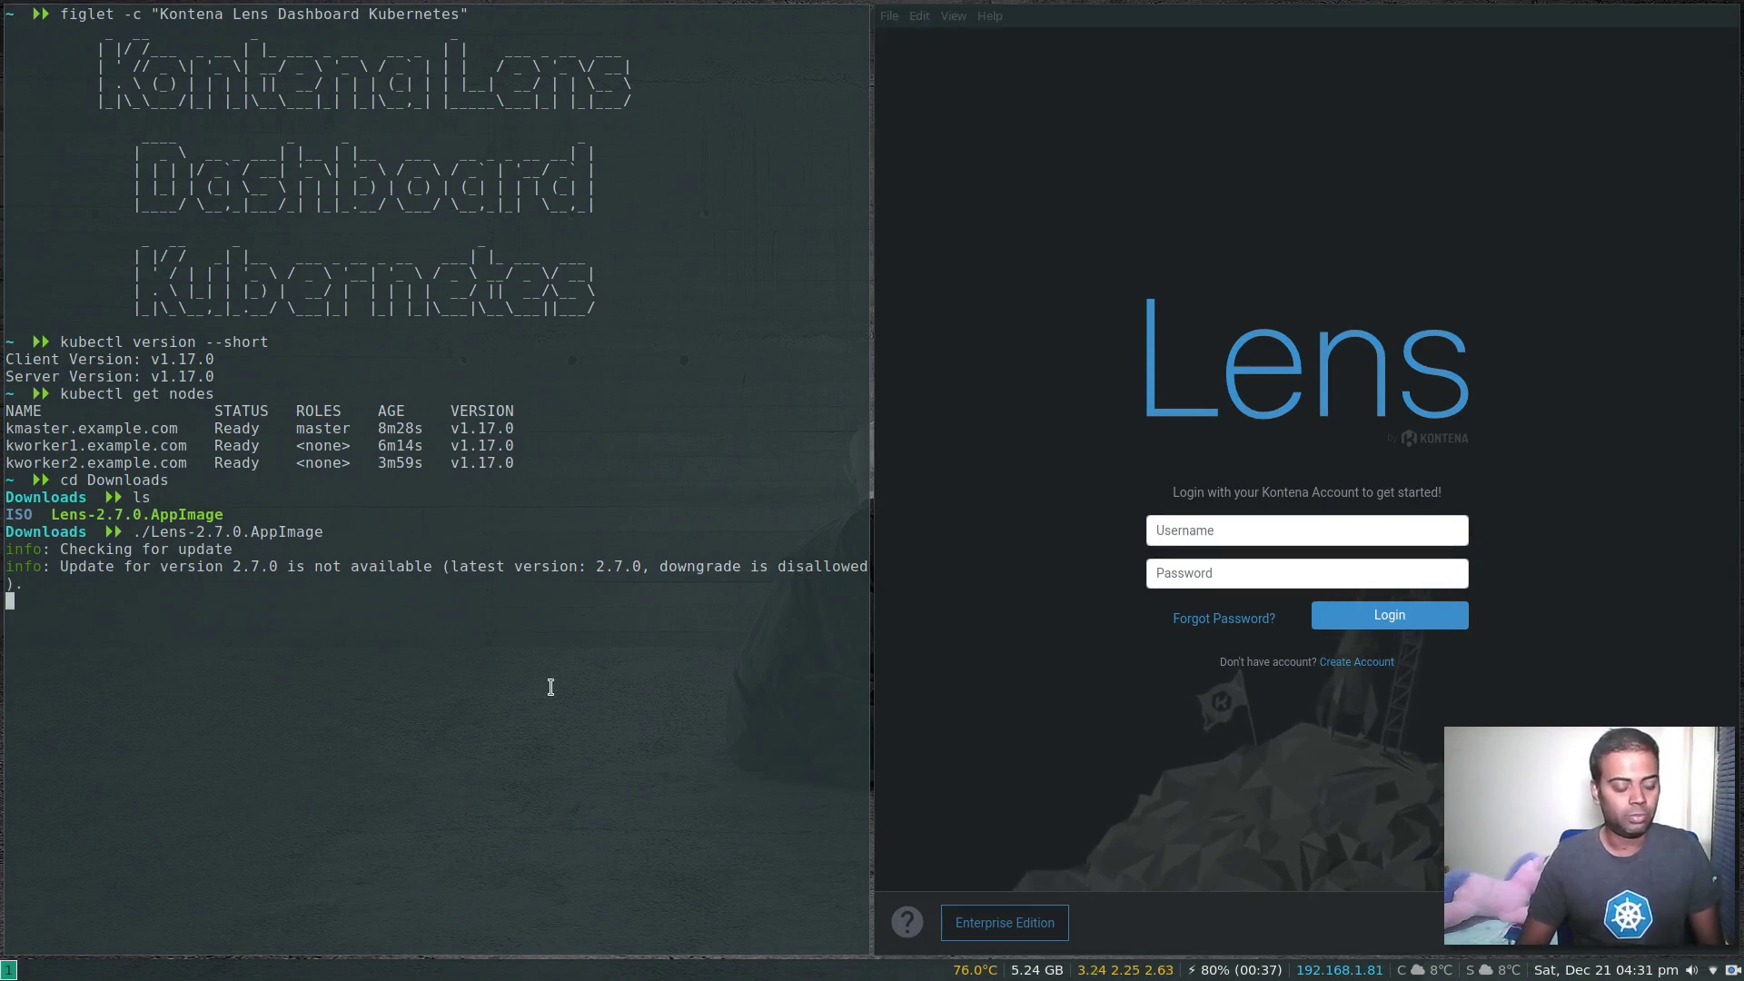
key("super+shift+2")
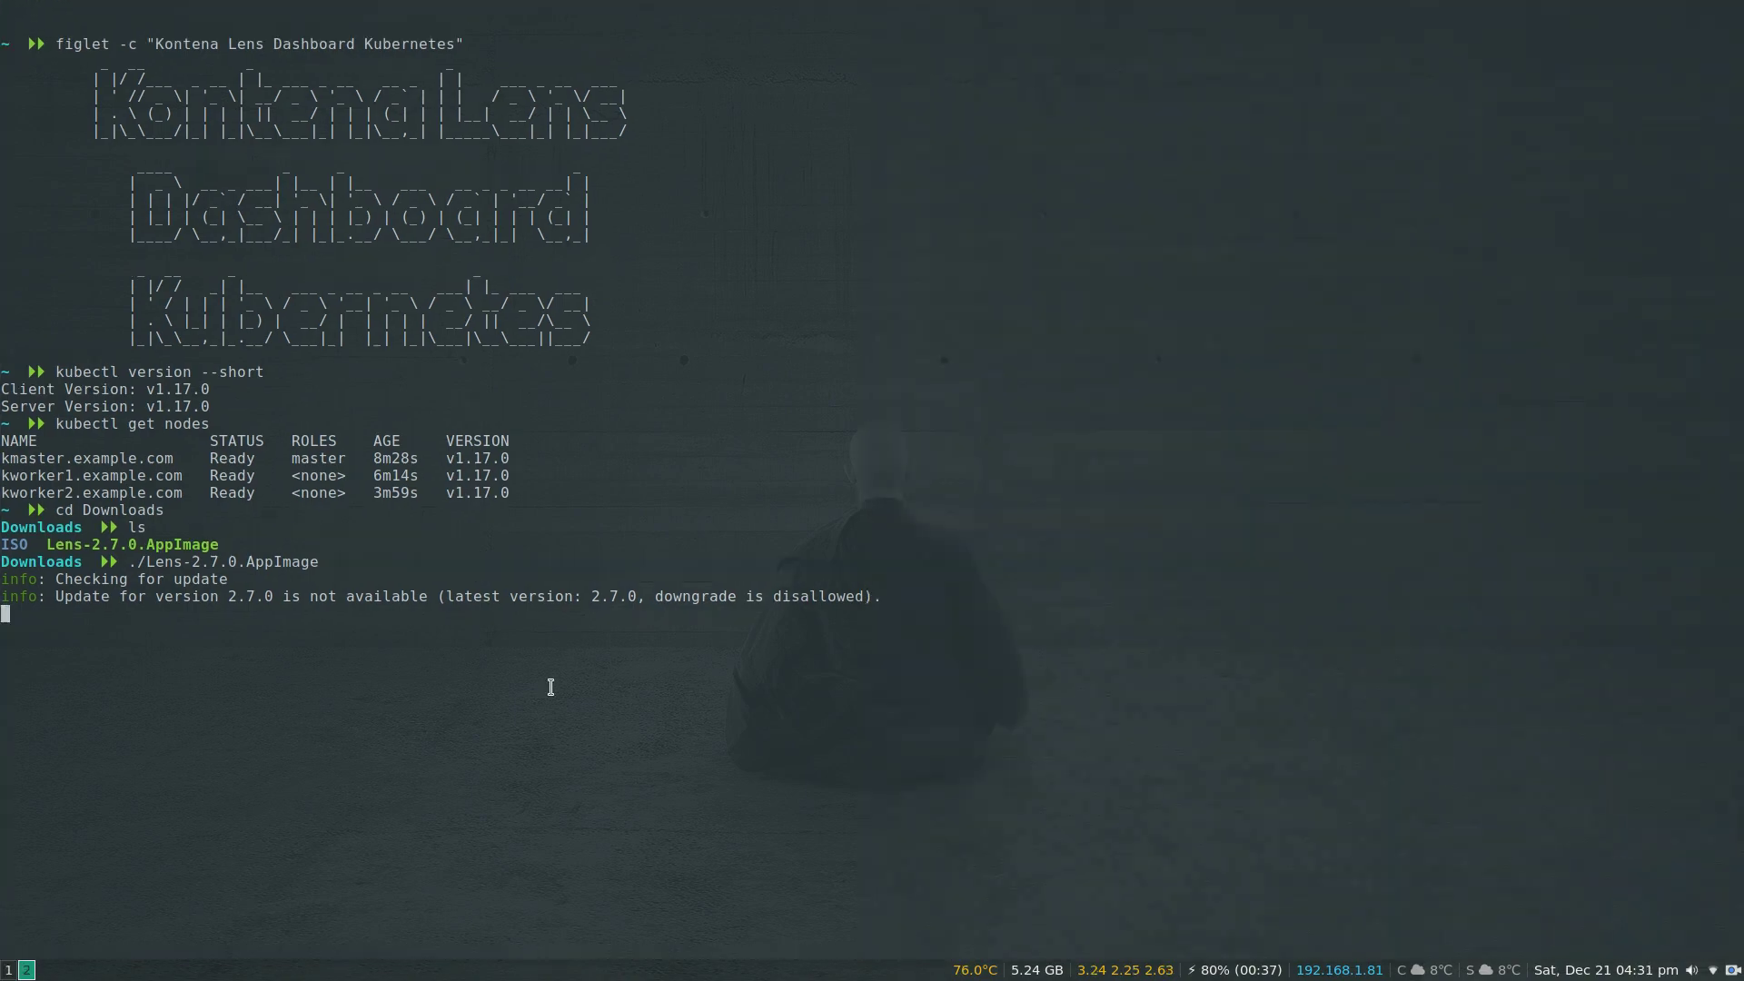
key("super+1")
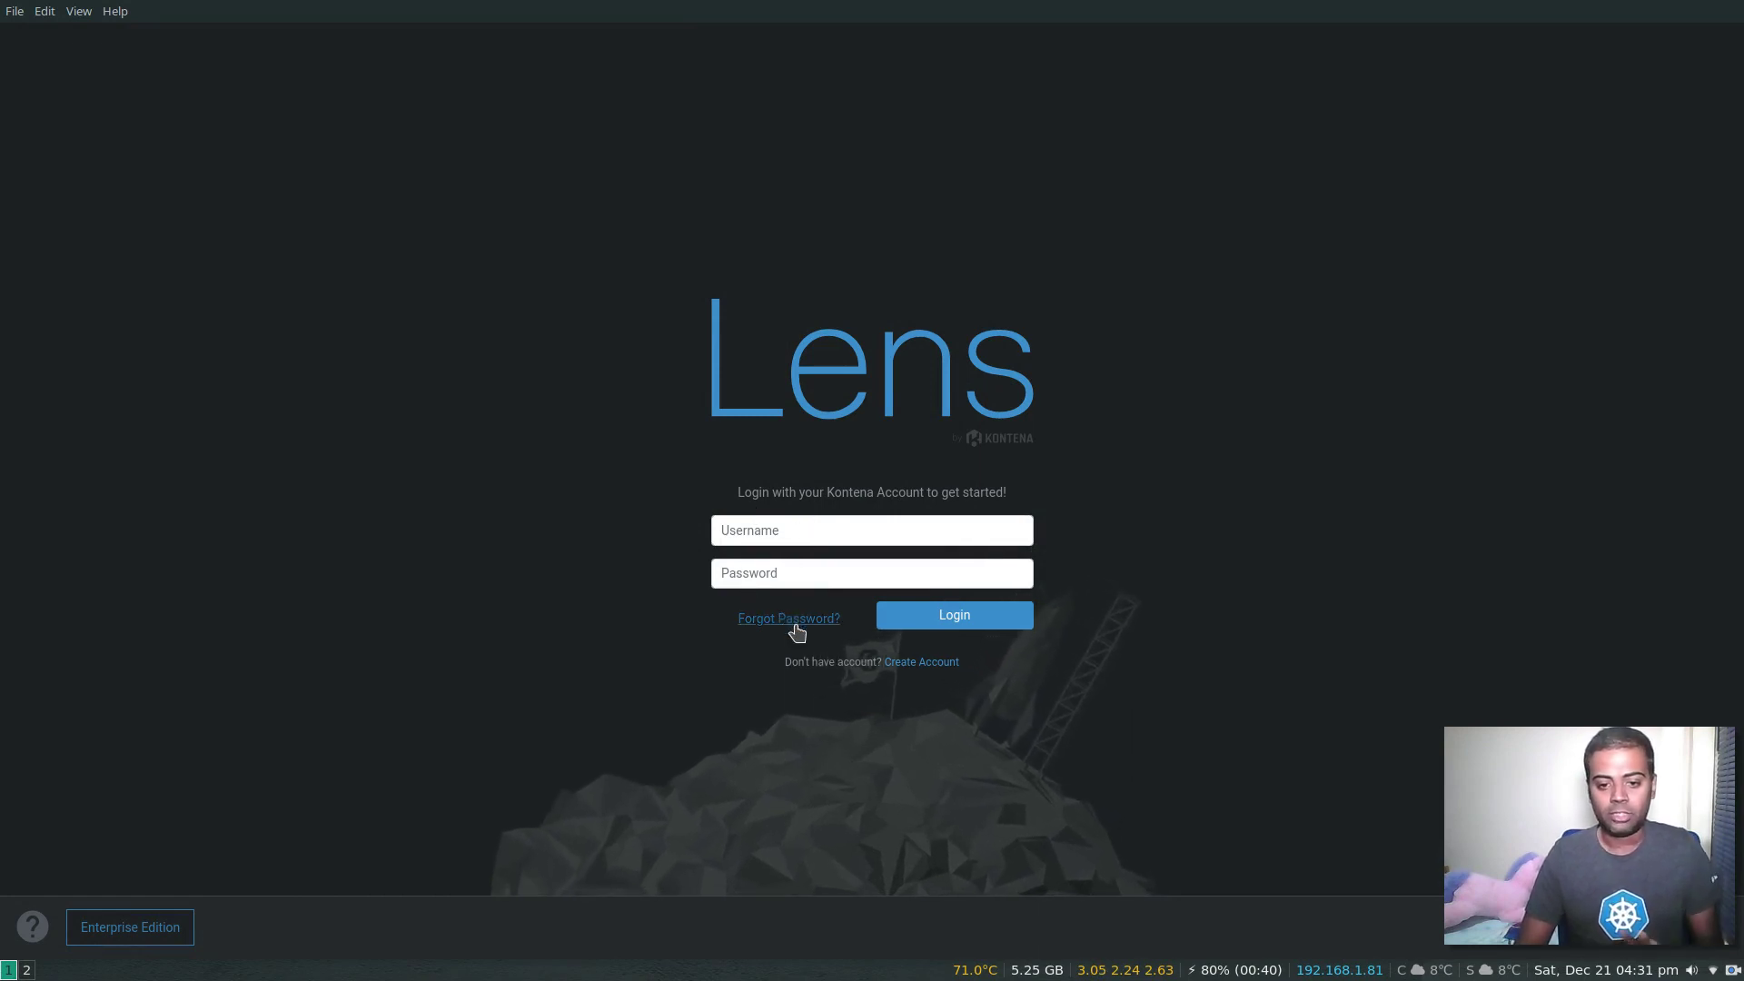
Step: View the fields of the Kontena account sign-up form and return to the login form
left_click(930, 664)
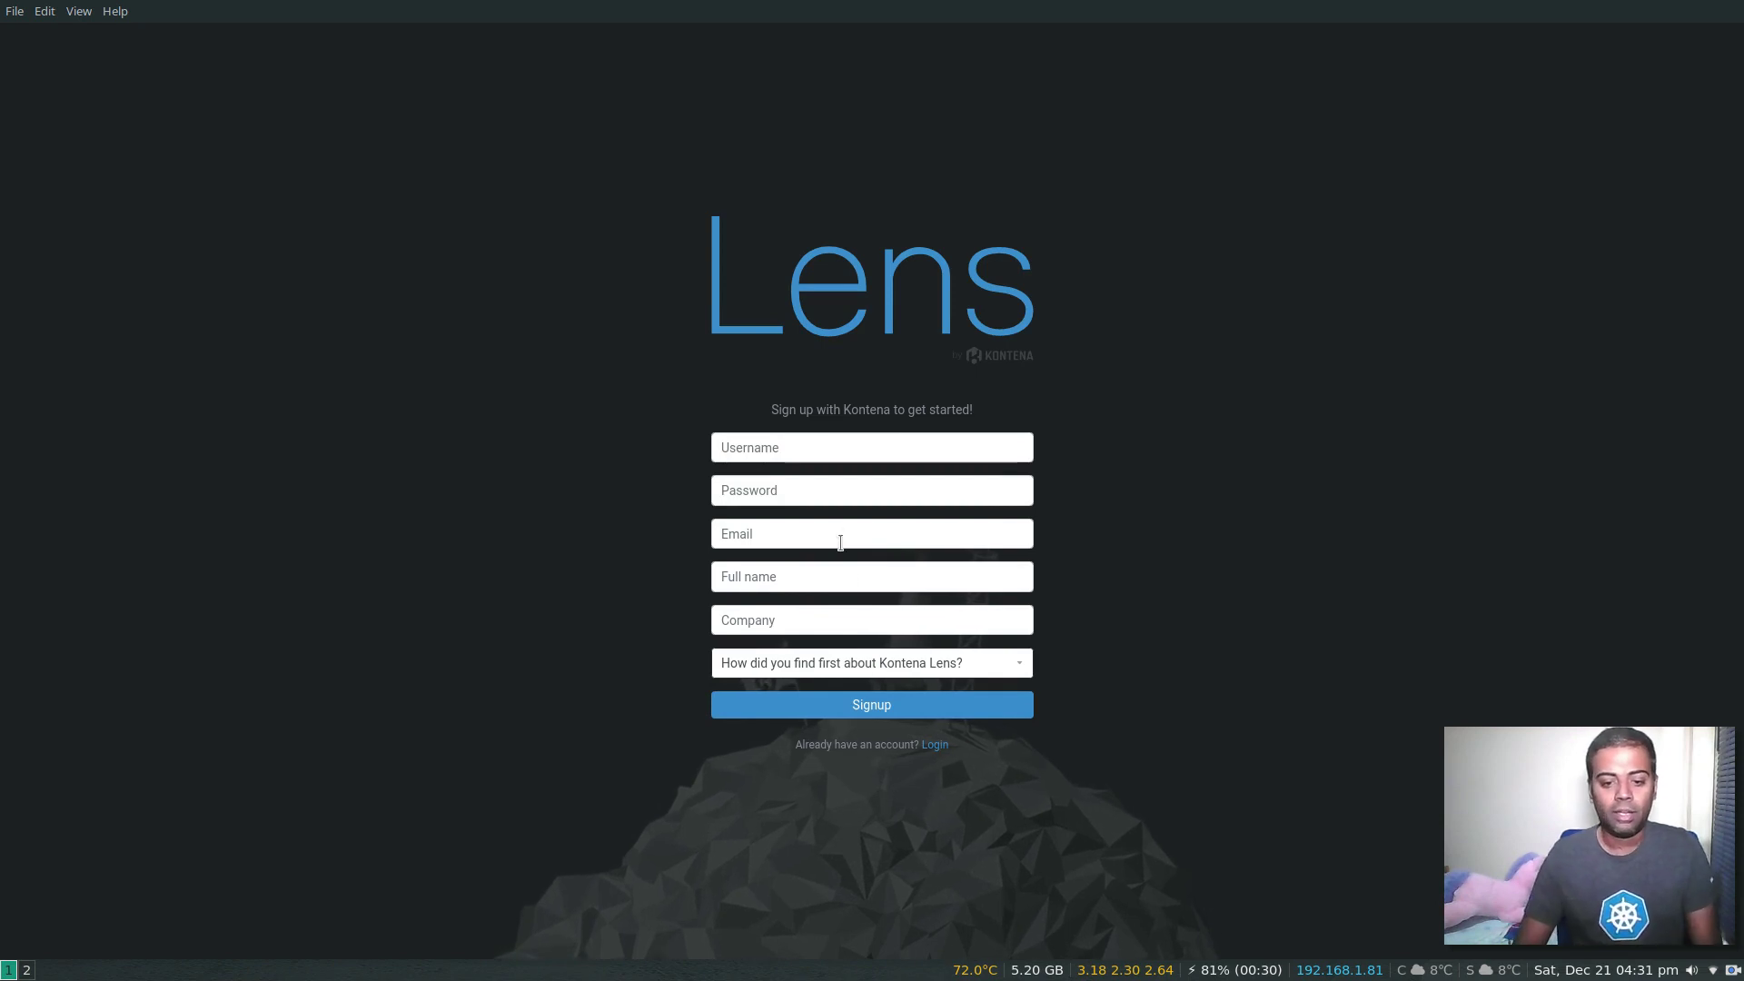
left_click(935, 746)
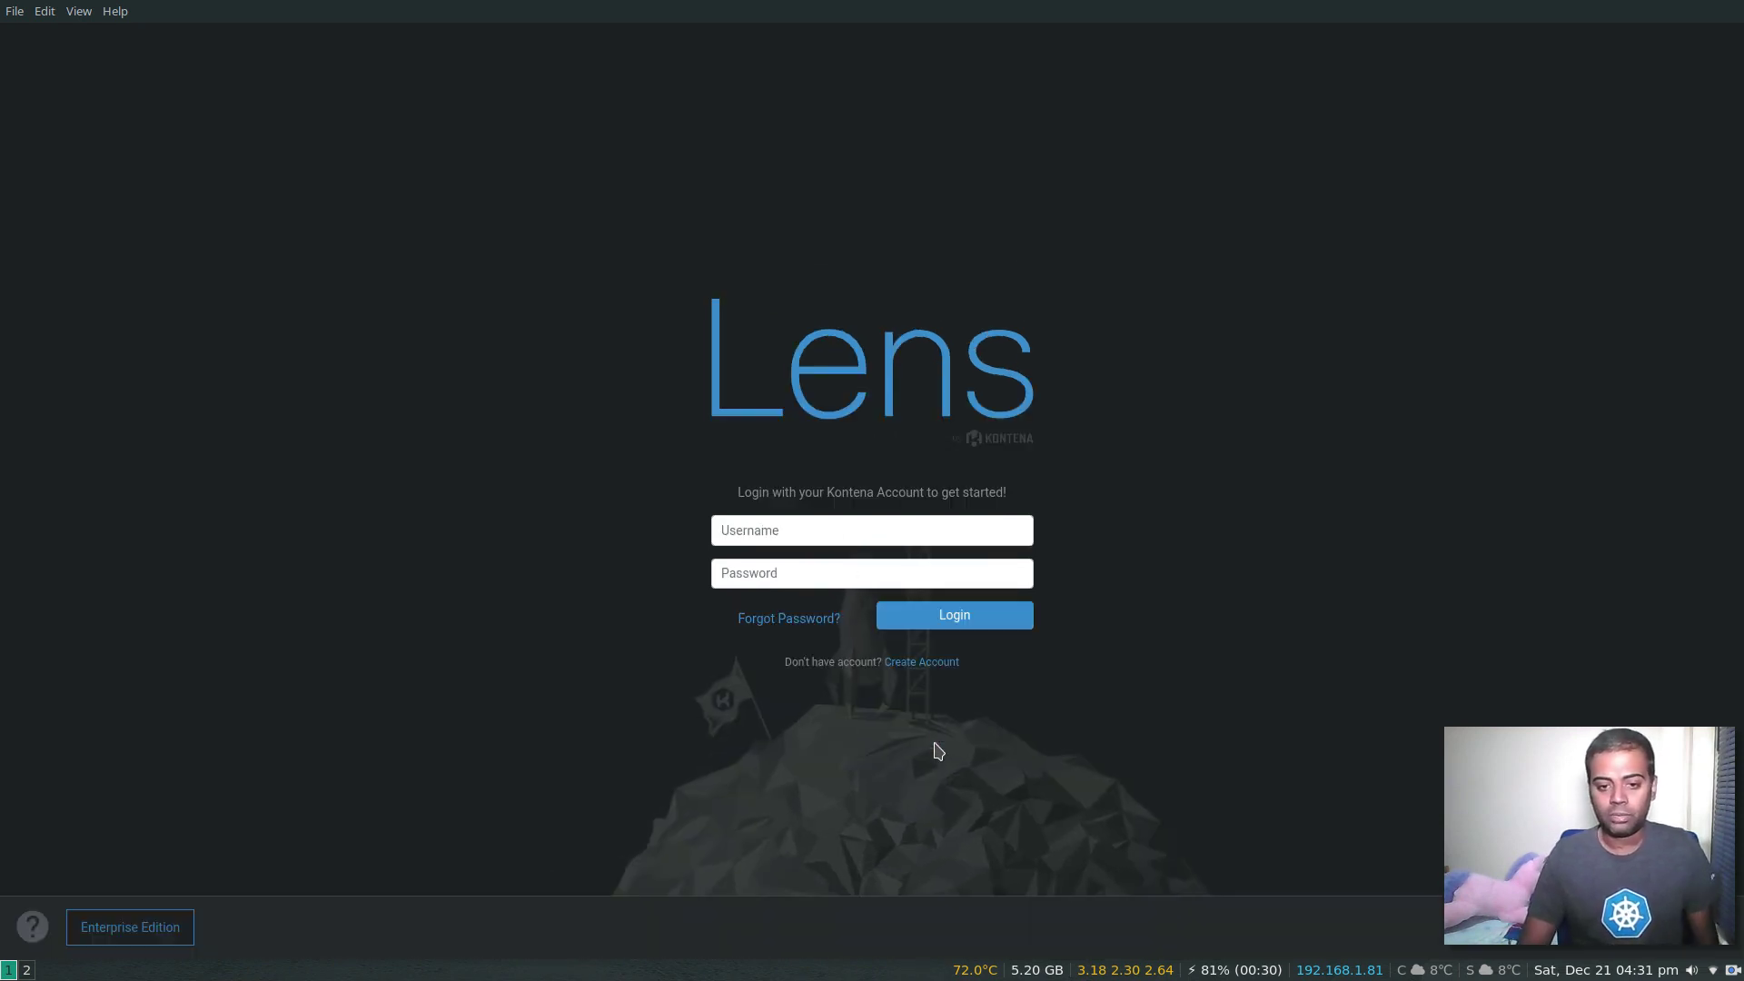
Step: Log in to Lens by entering the account username and the account password
left_click(776, 532)
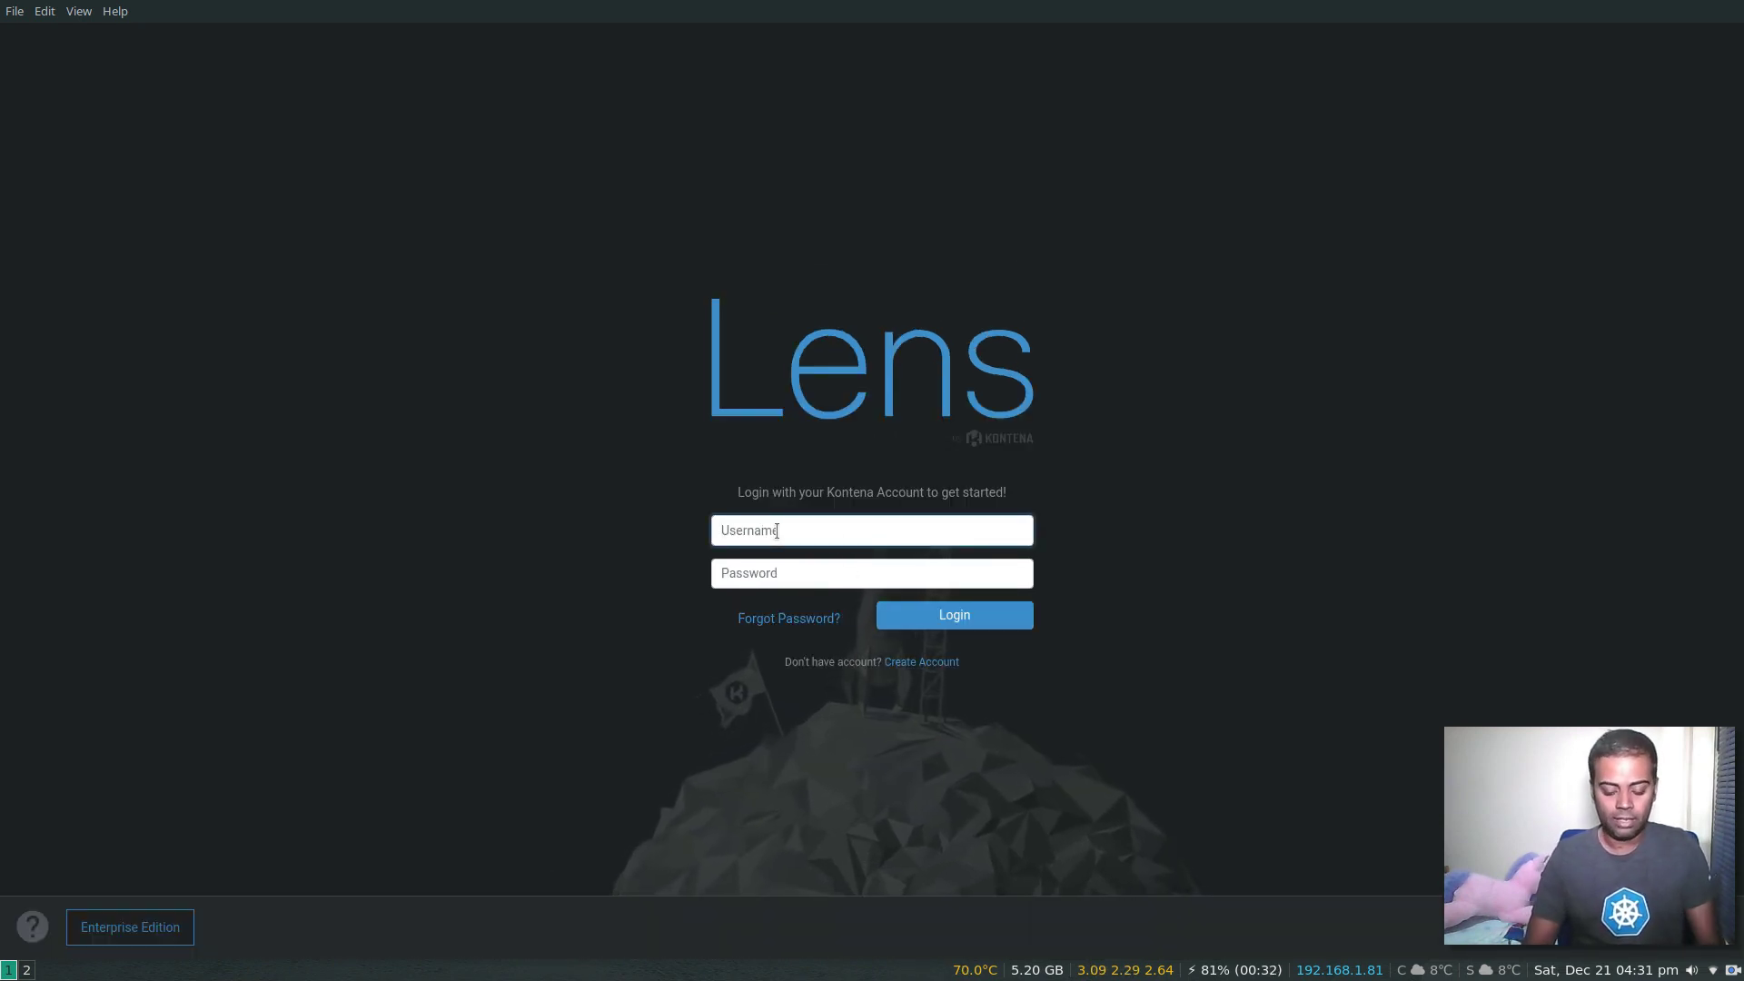
type("justme")
key("Tab")
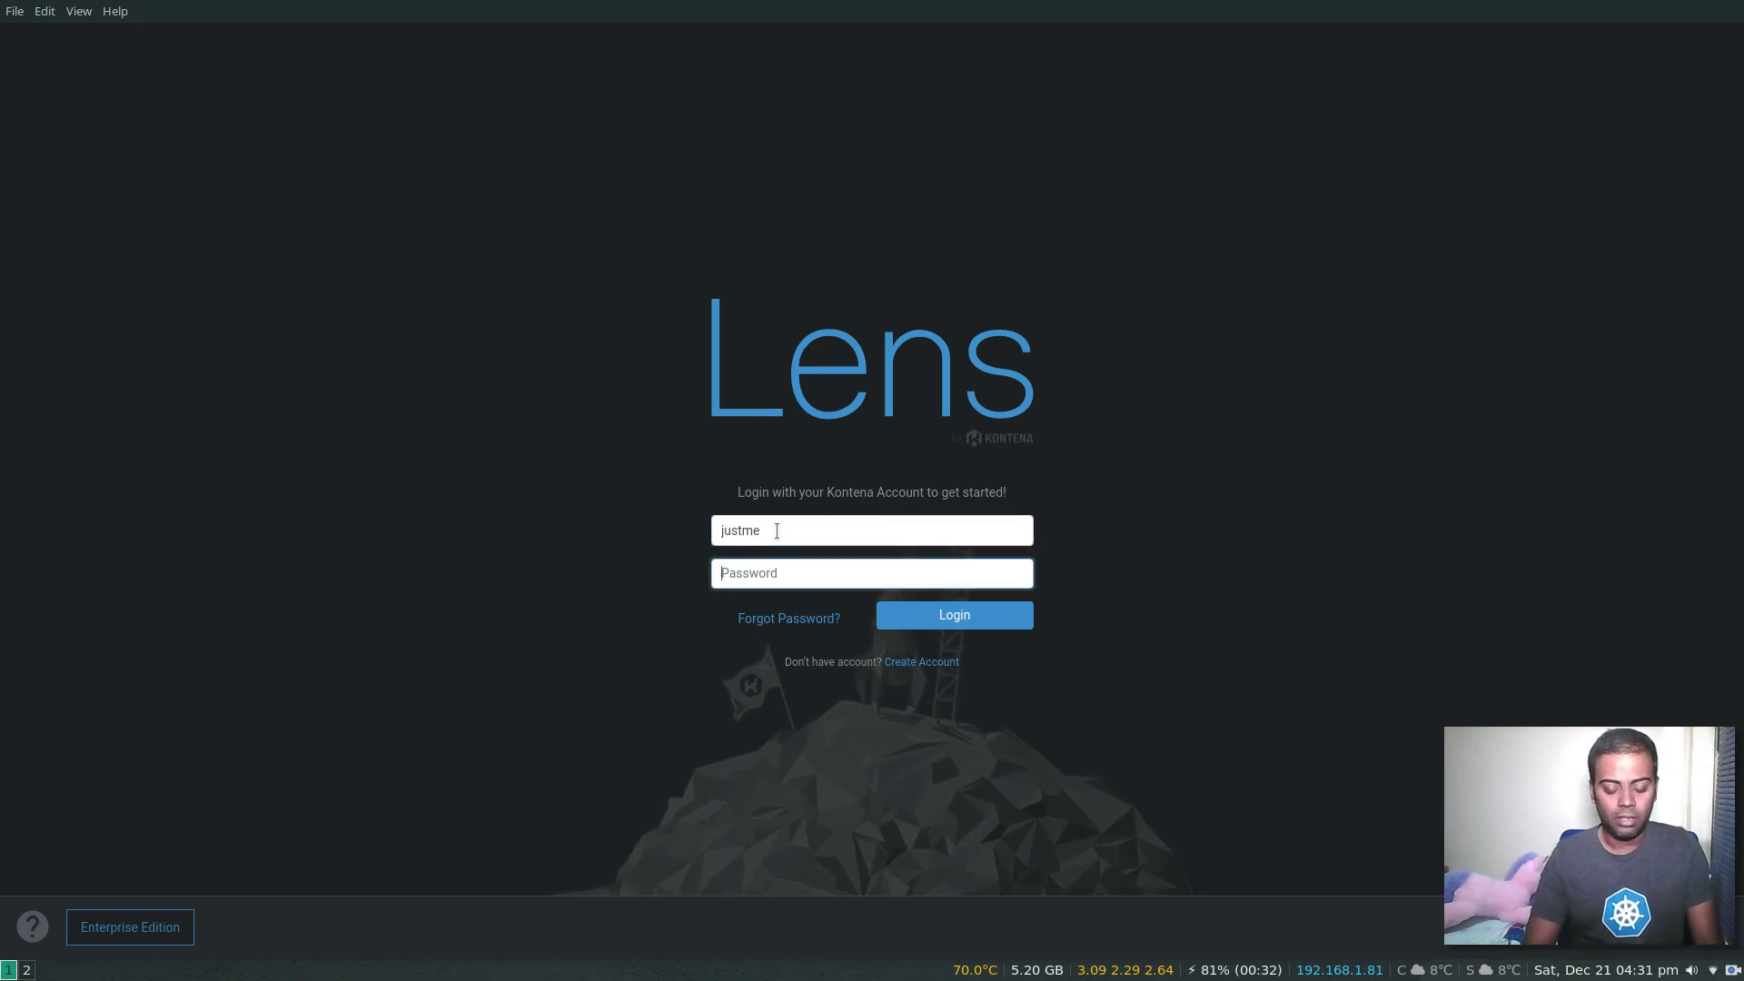
type("••••••••")
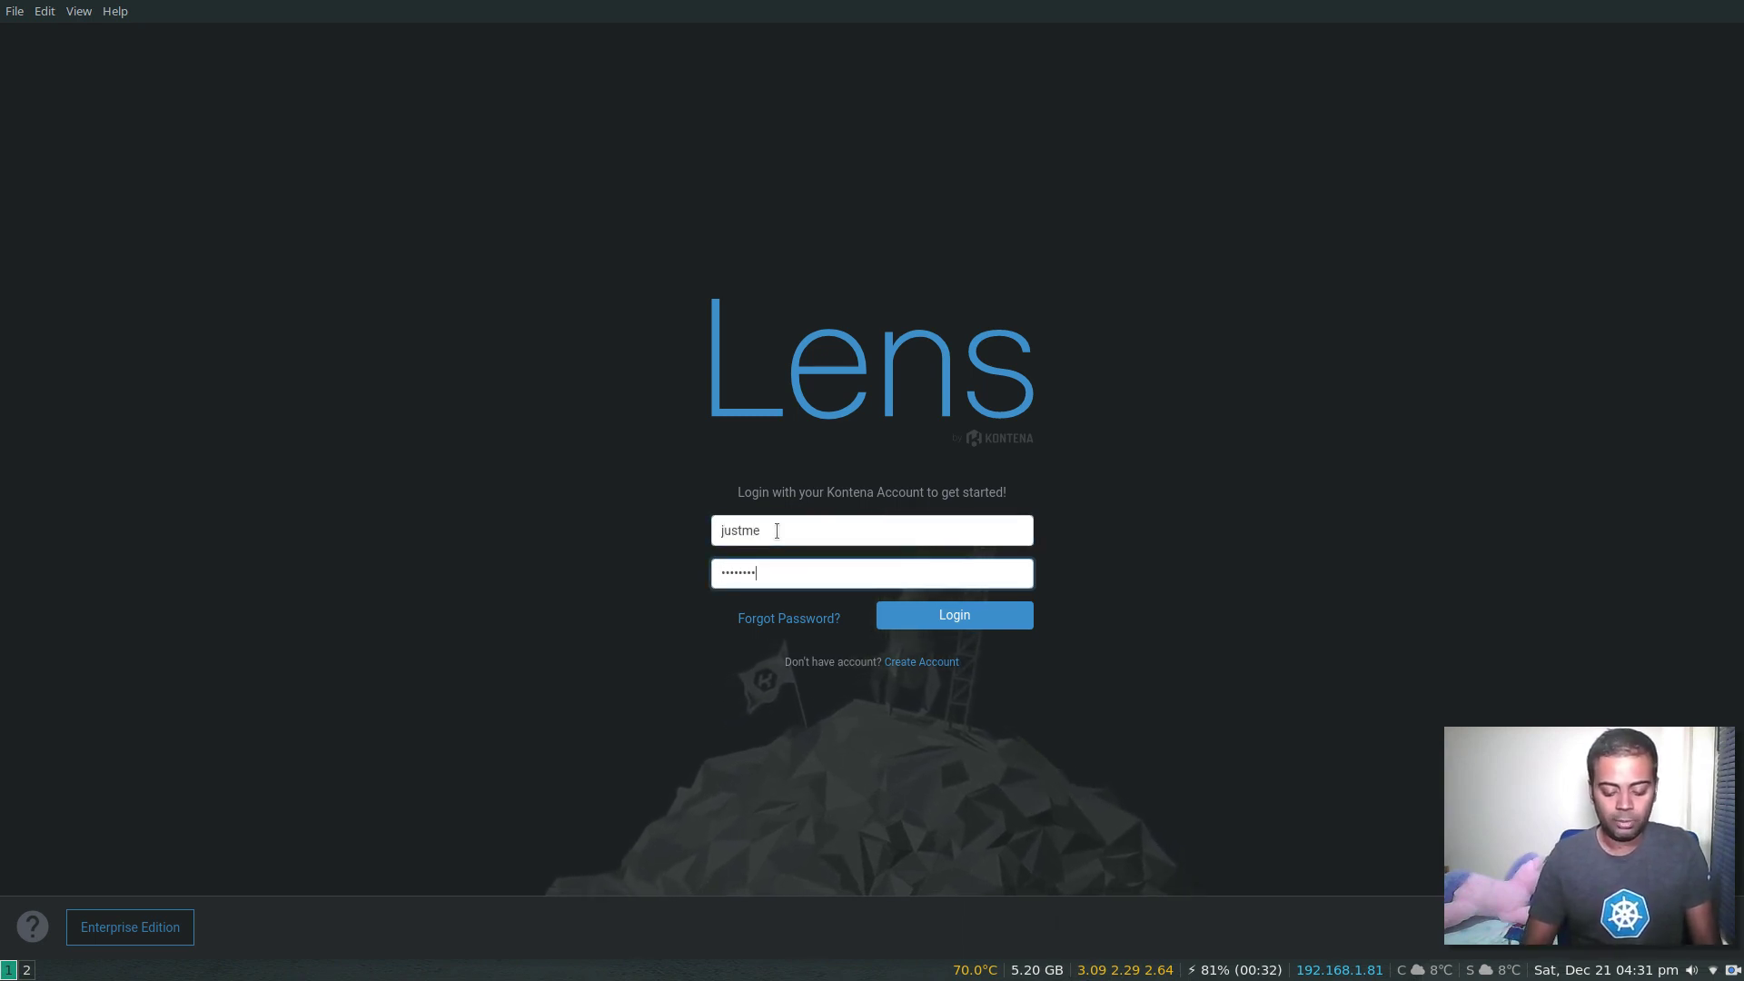
key("Return")
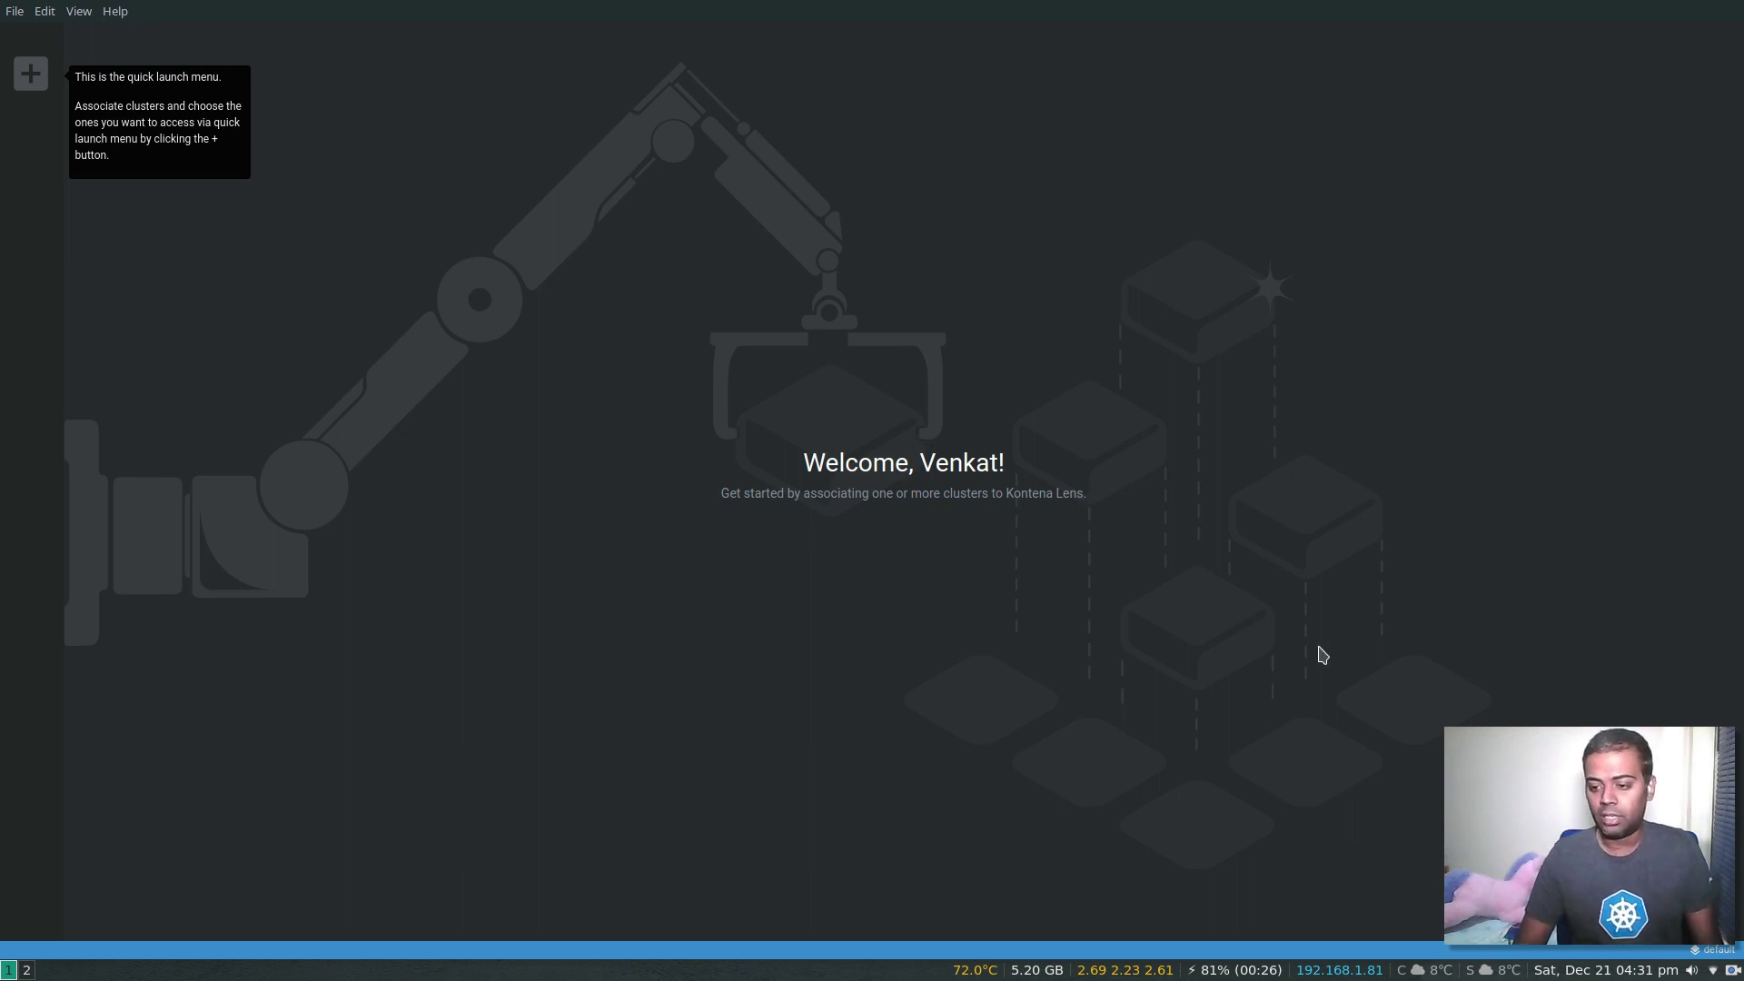
left_click_drag(1669, 826, 1674, 815)
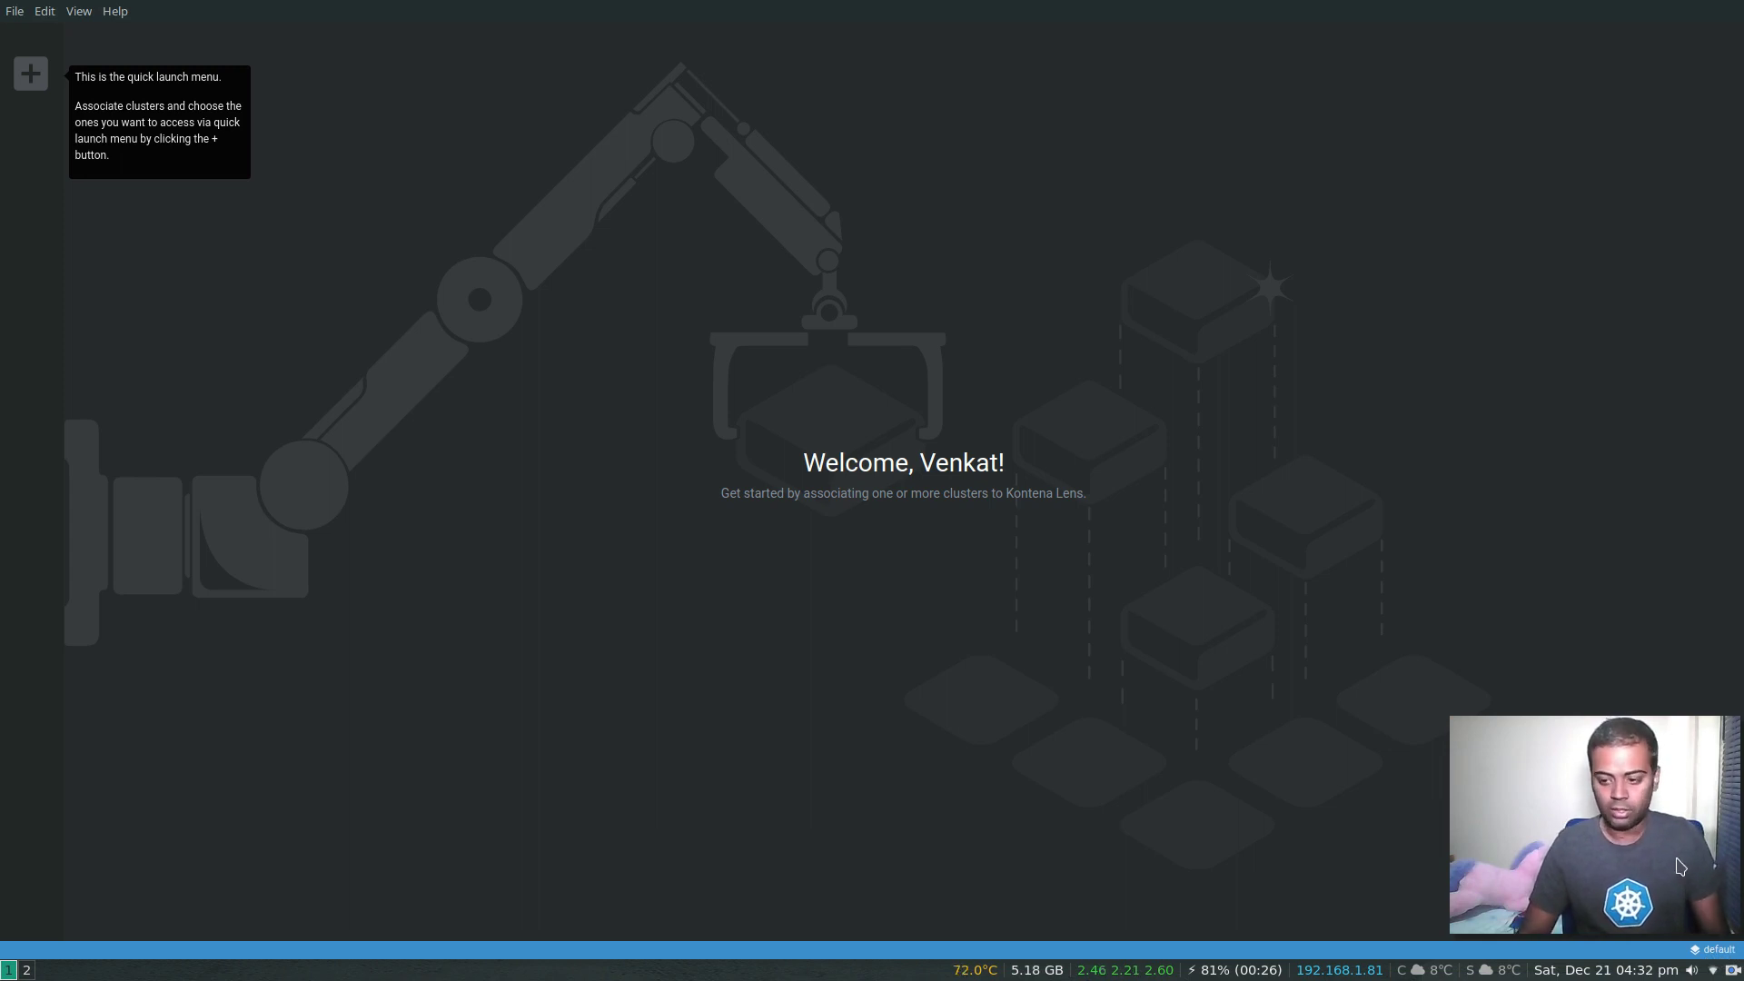
left_click_drag(1679, 867, 1673, 635)
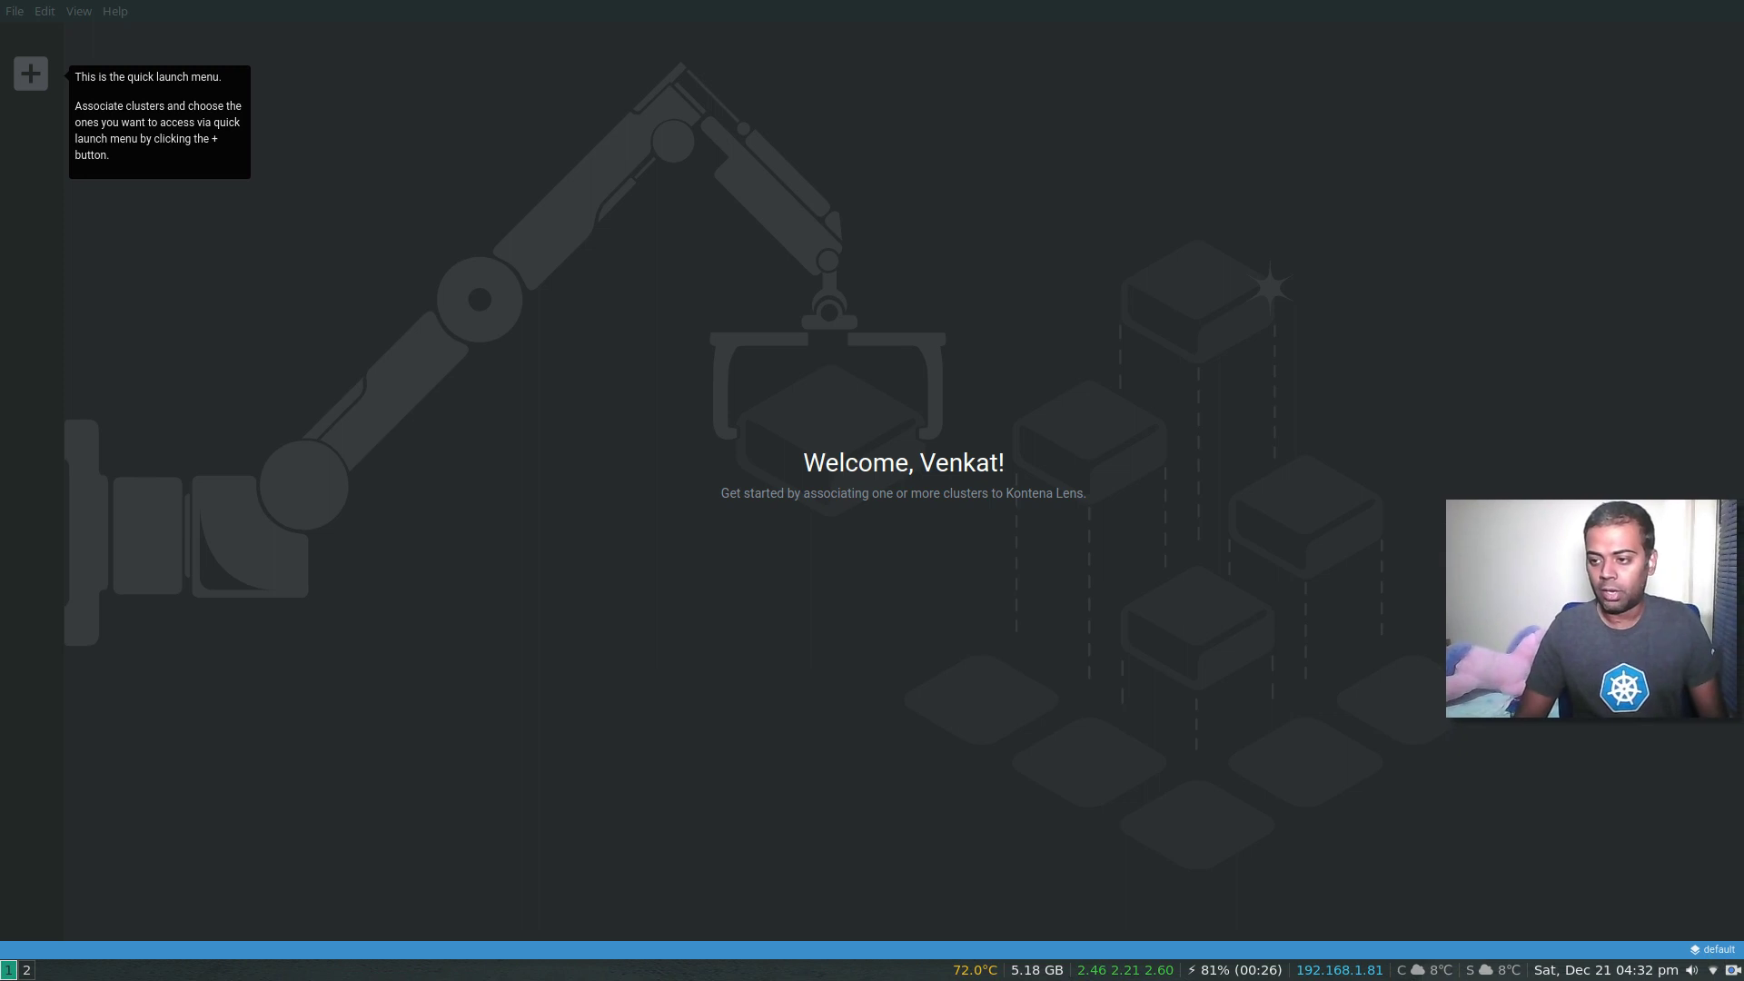
Step: Create a new workspace named "Work" with the description "Work clusters"
left_click(1715, 950)
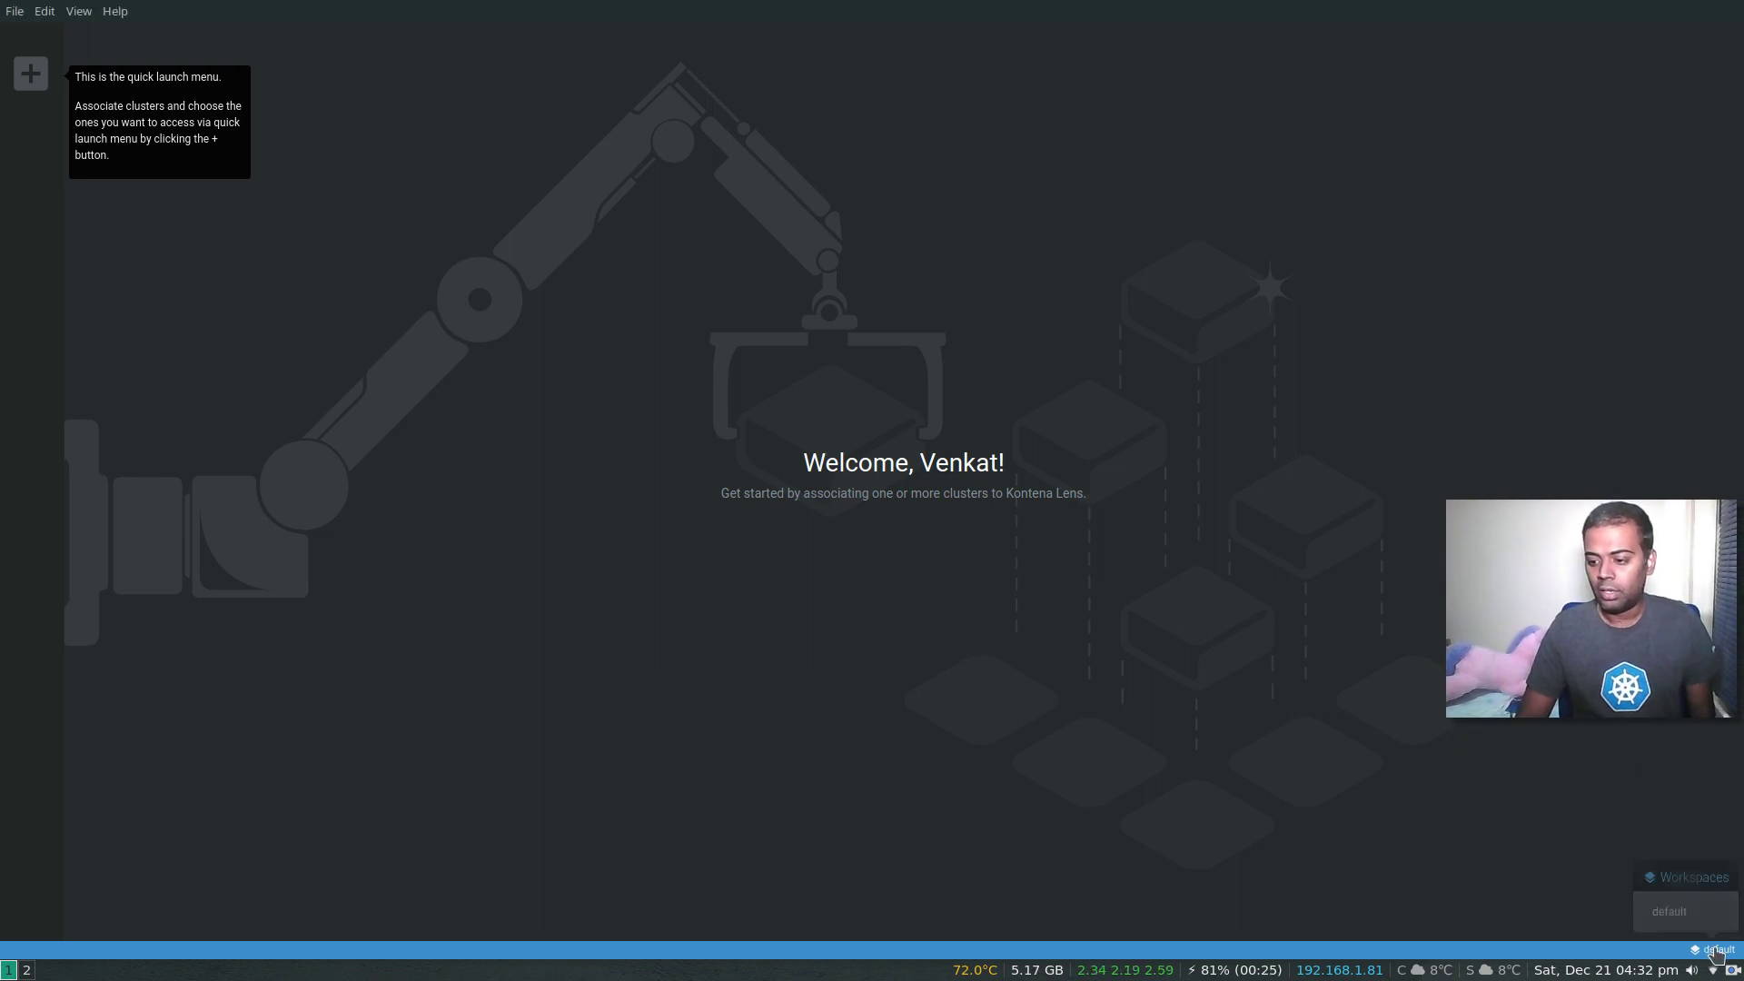
left_click(1677, 879)
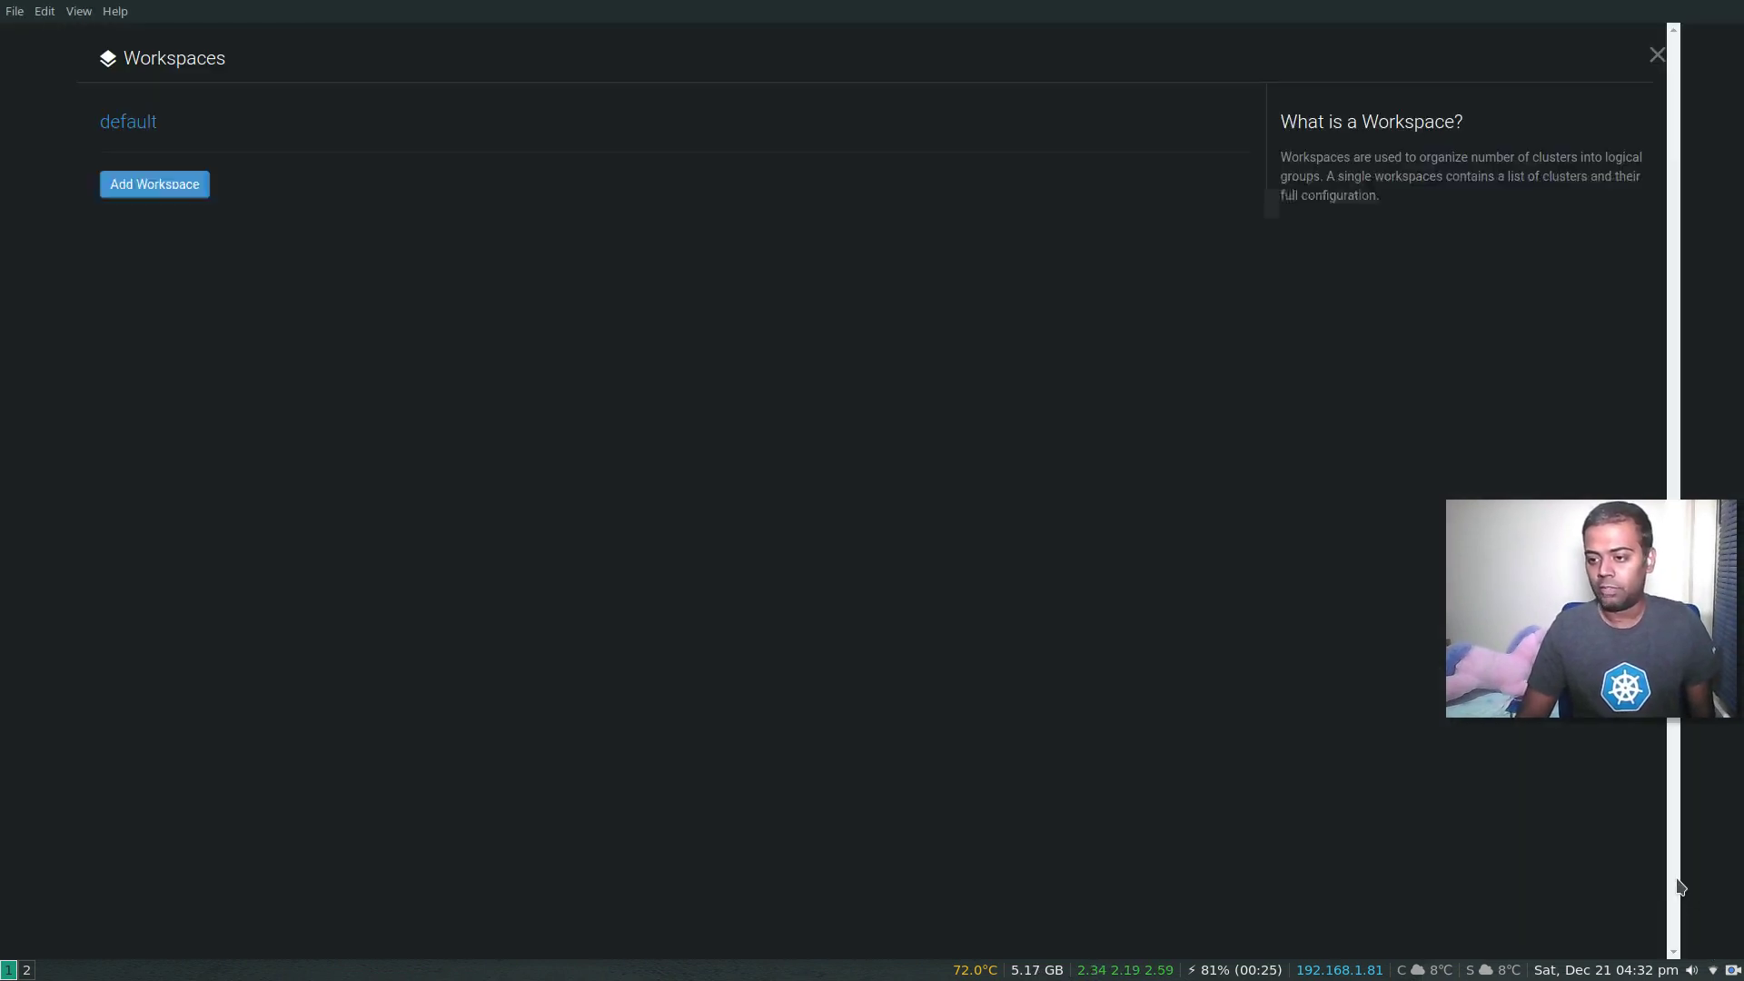
left_click(172, 184)
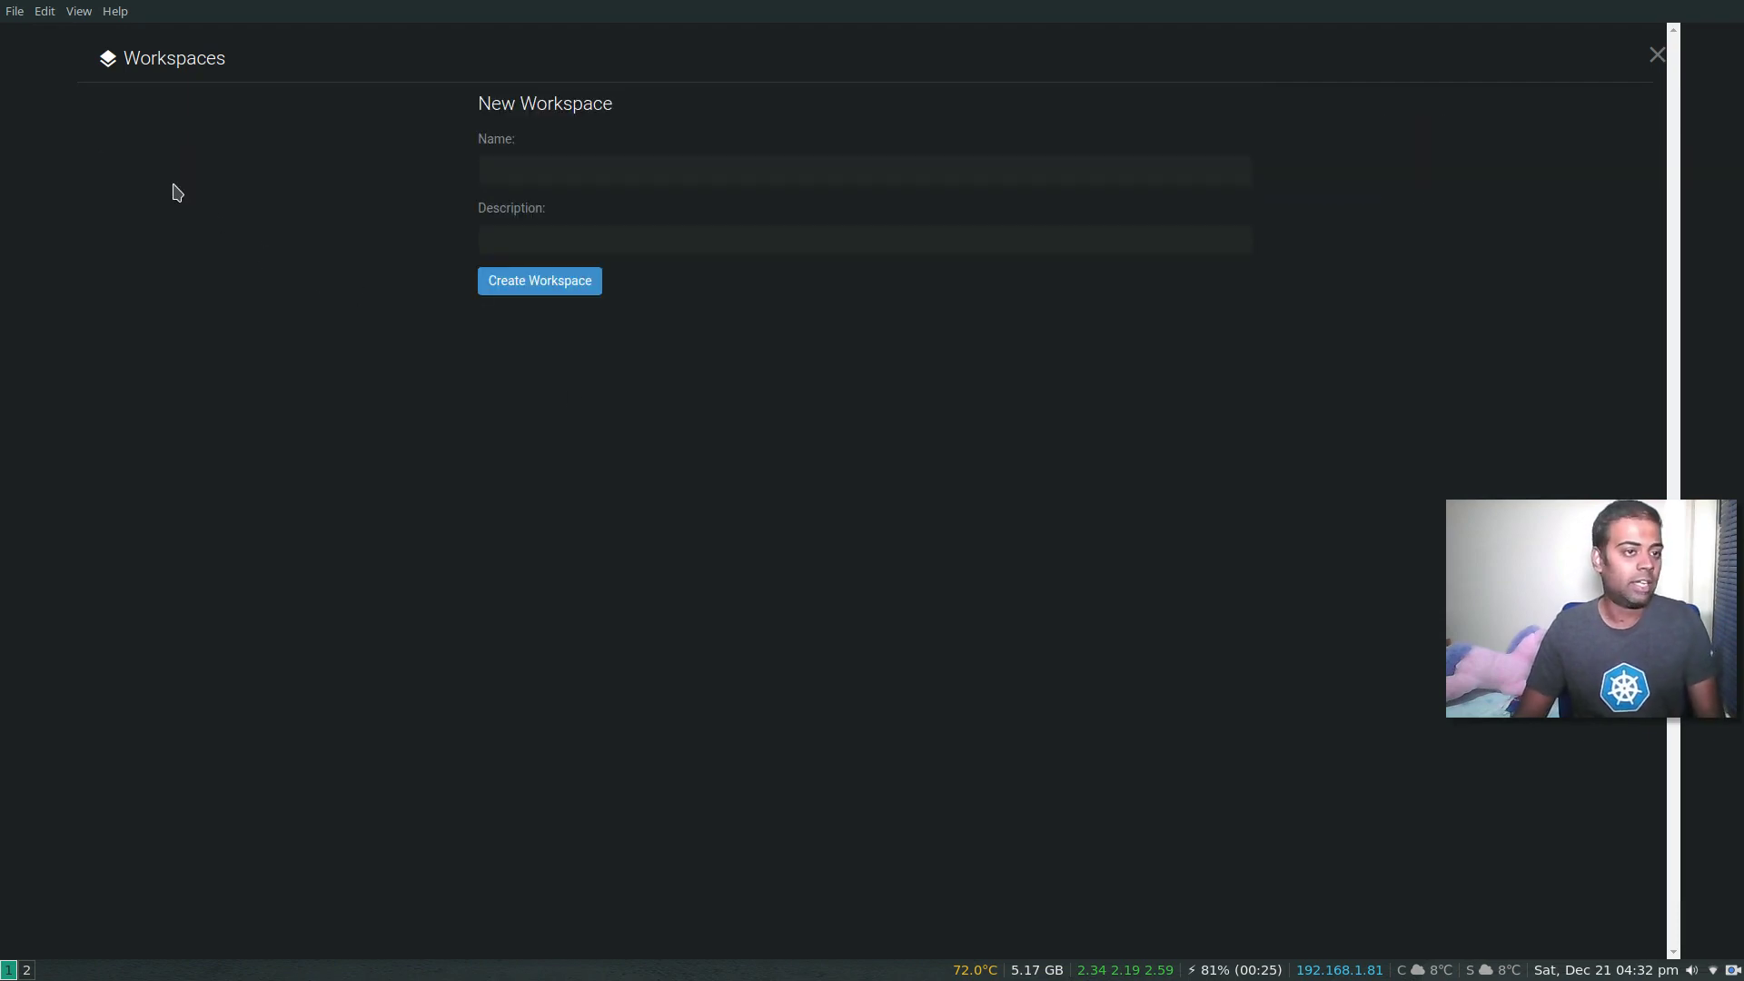
left_click(516, 172)
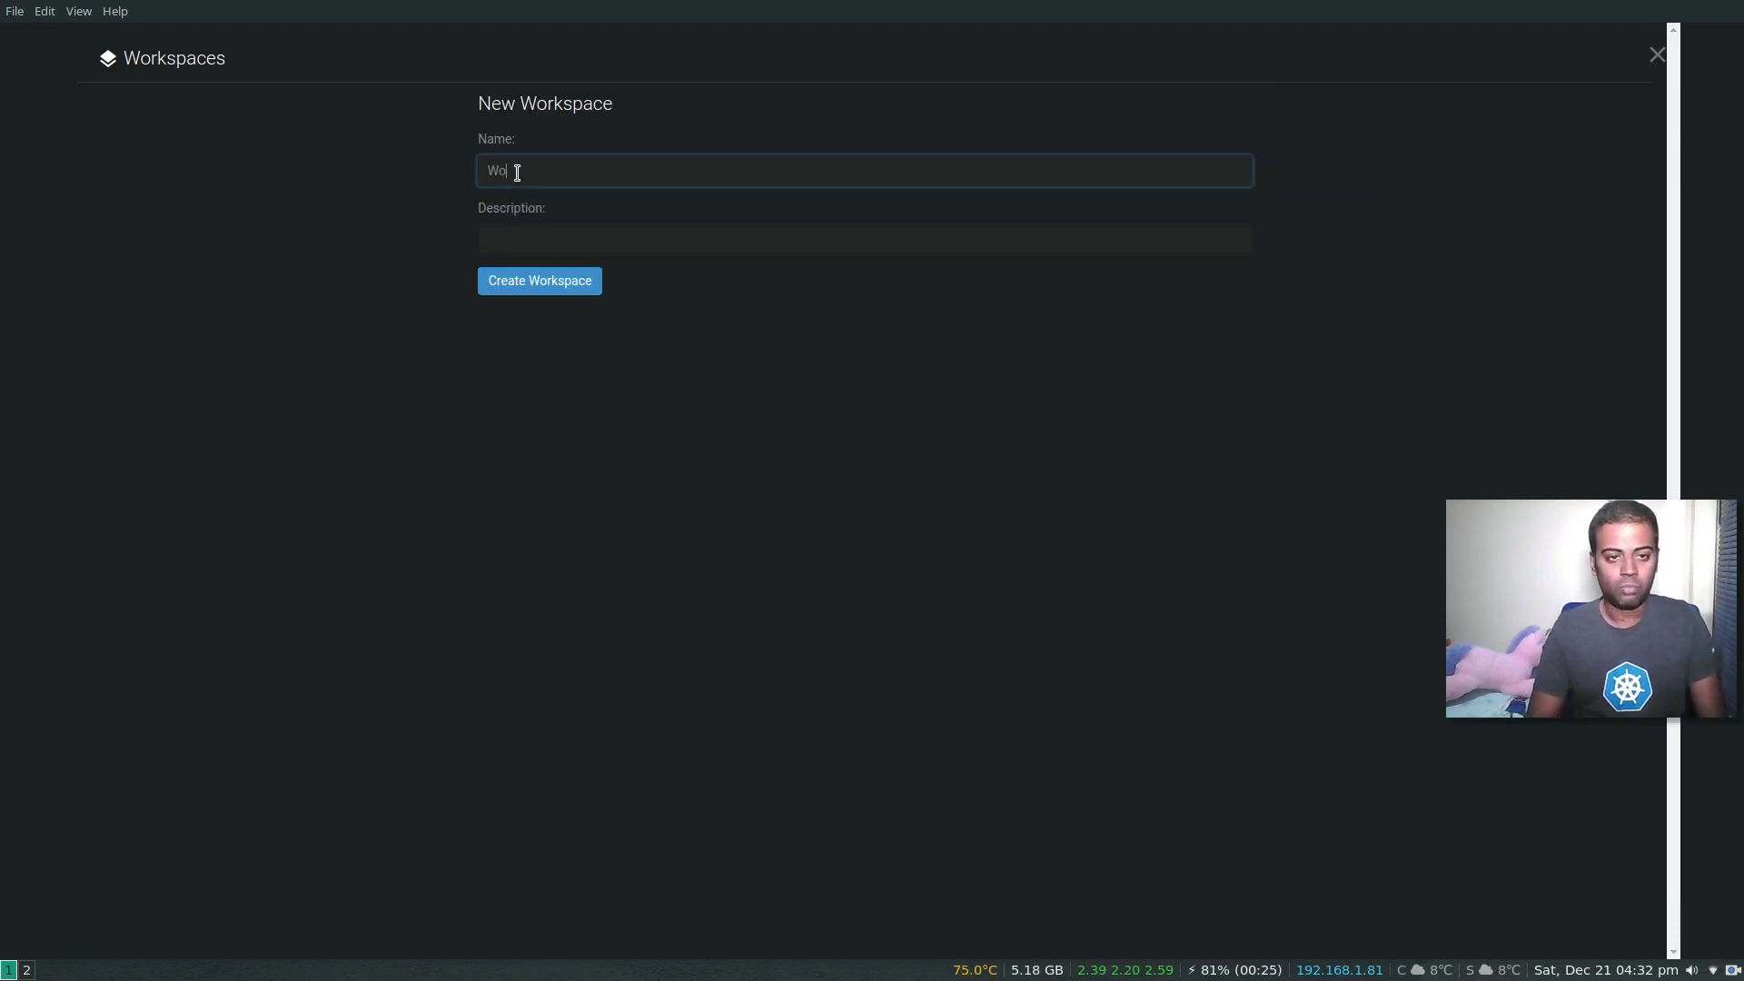
type("Work")
key("Tab")
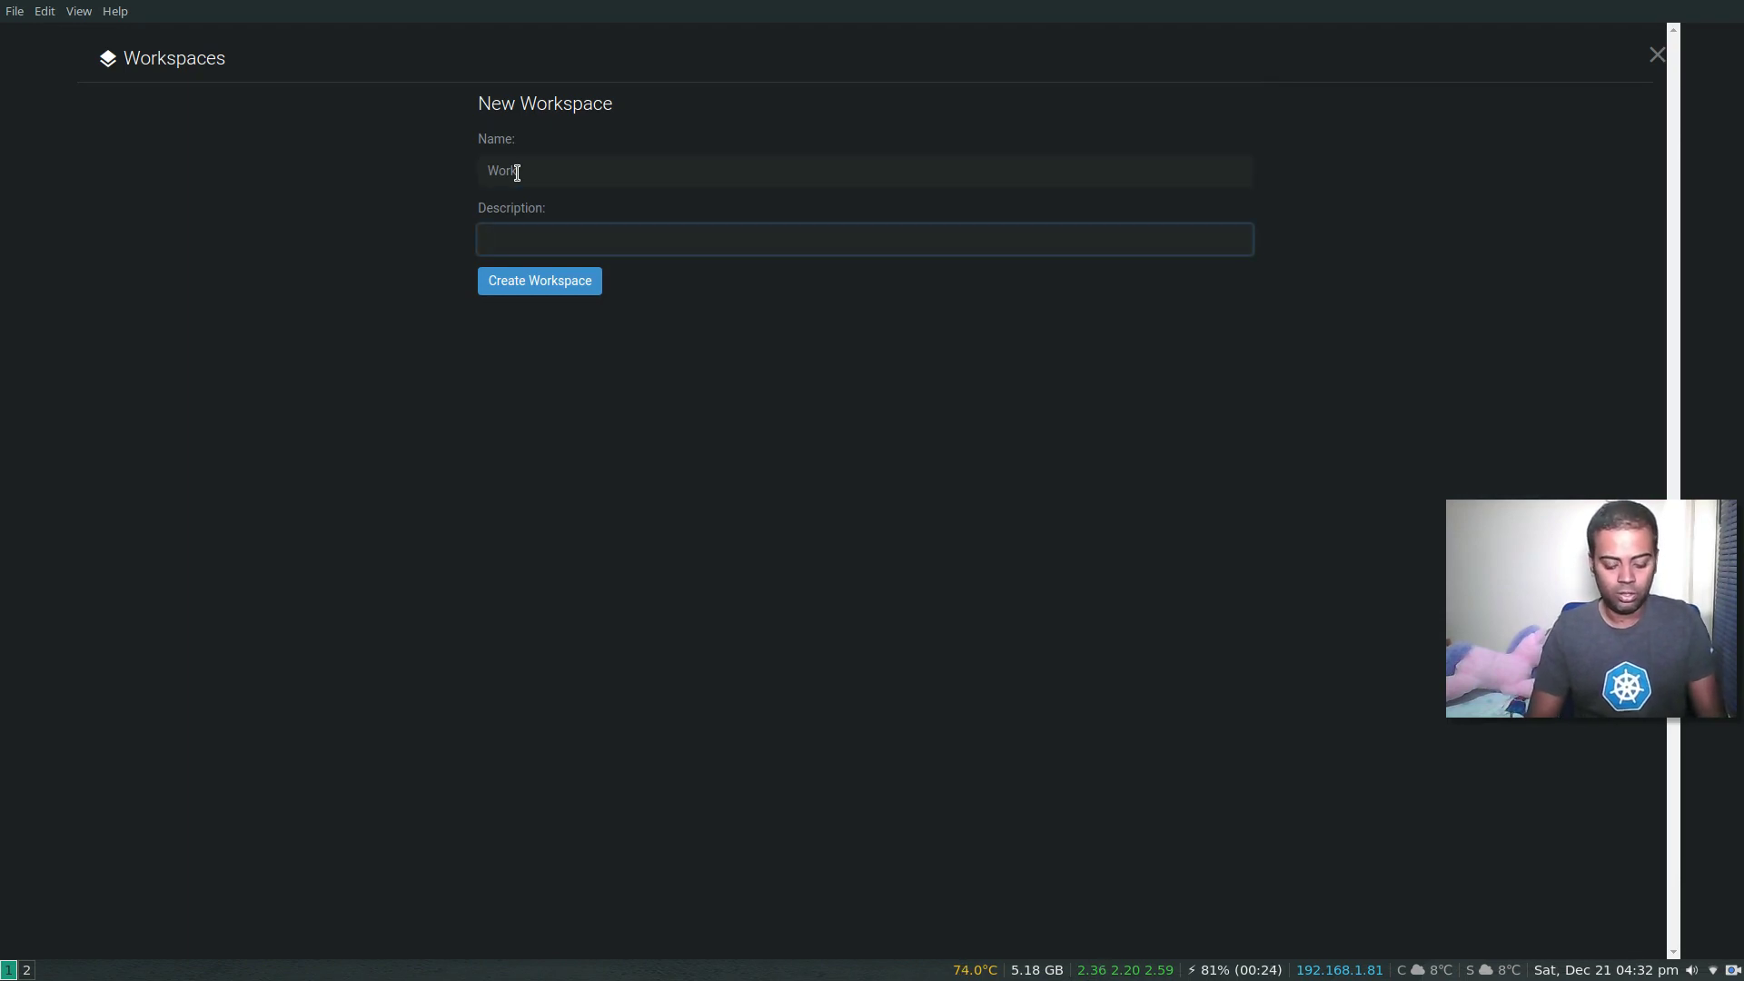
type("Work clusters")
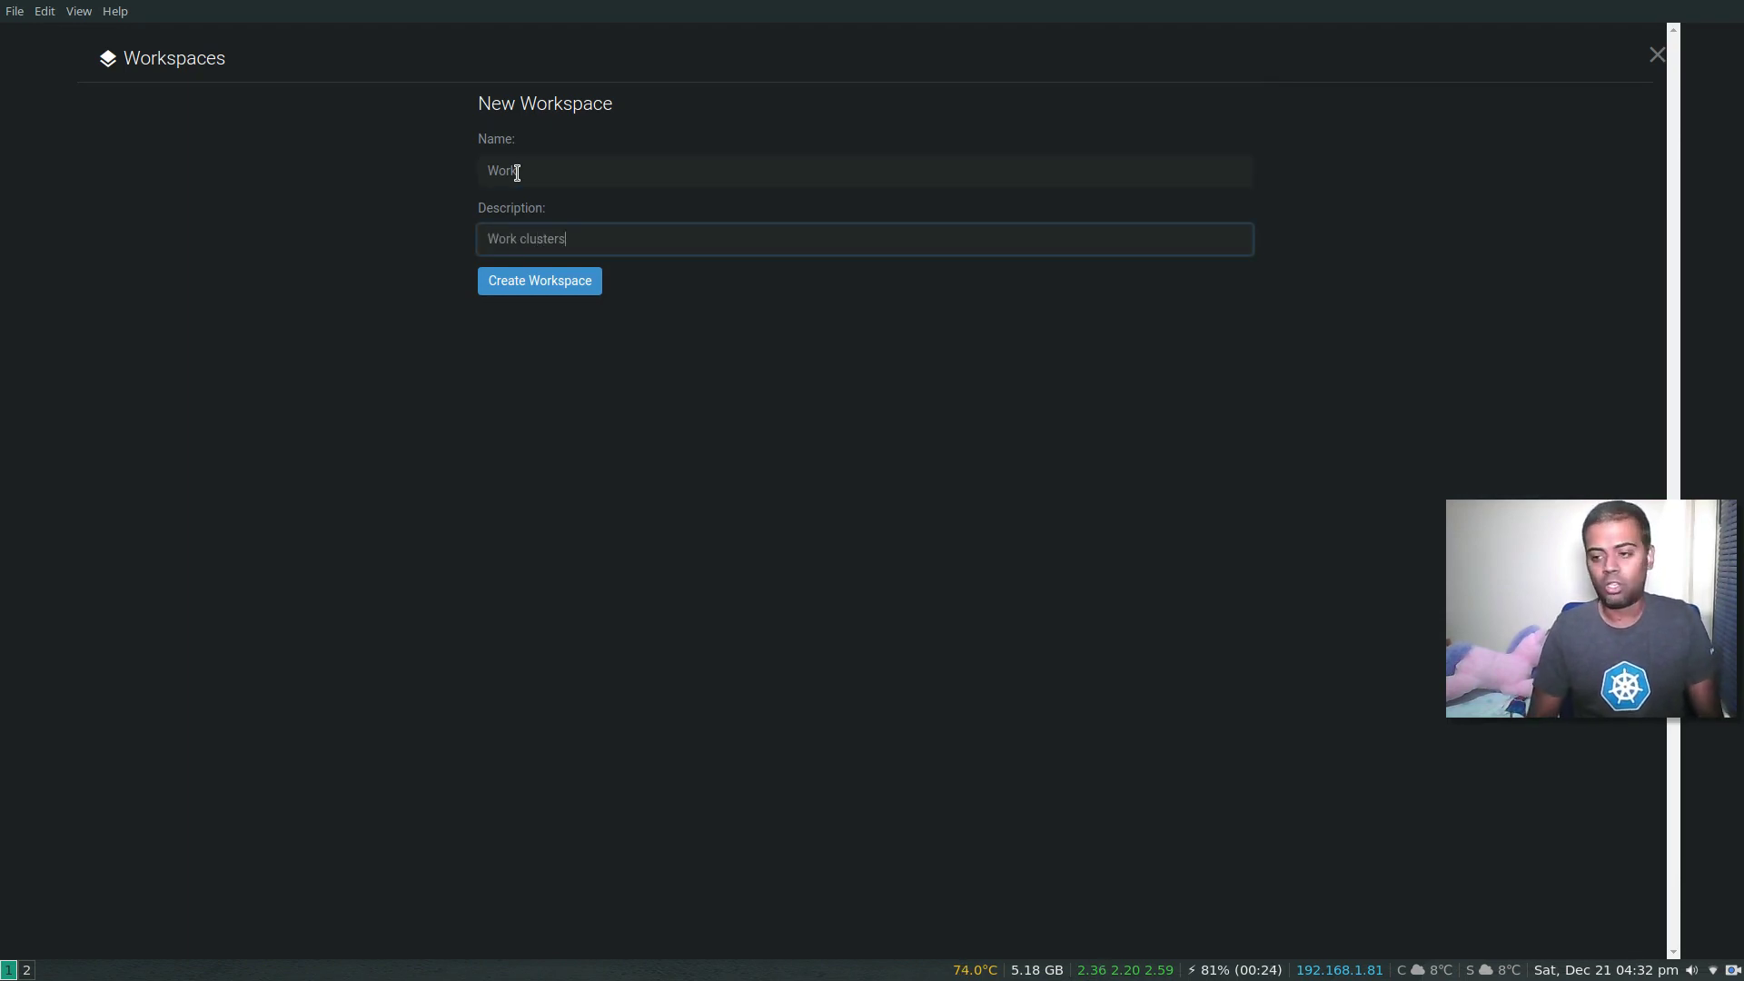
left_click(526, 288)
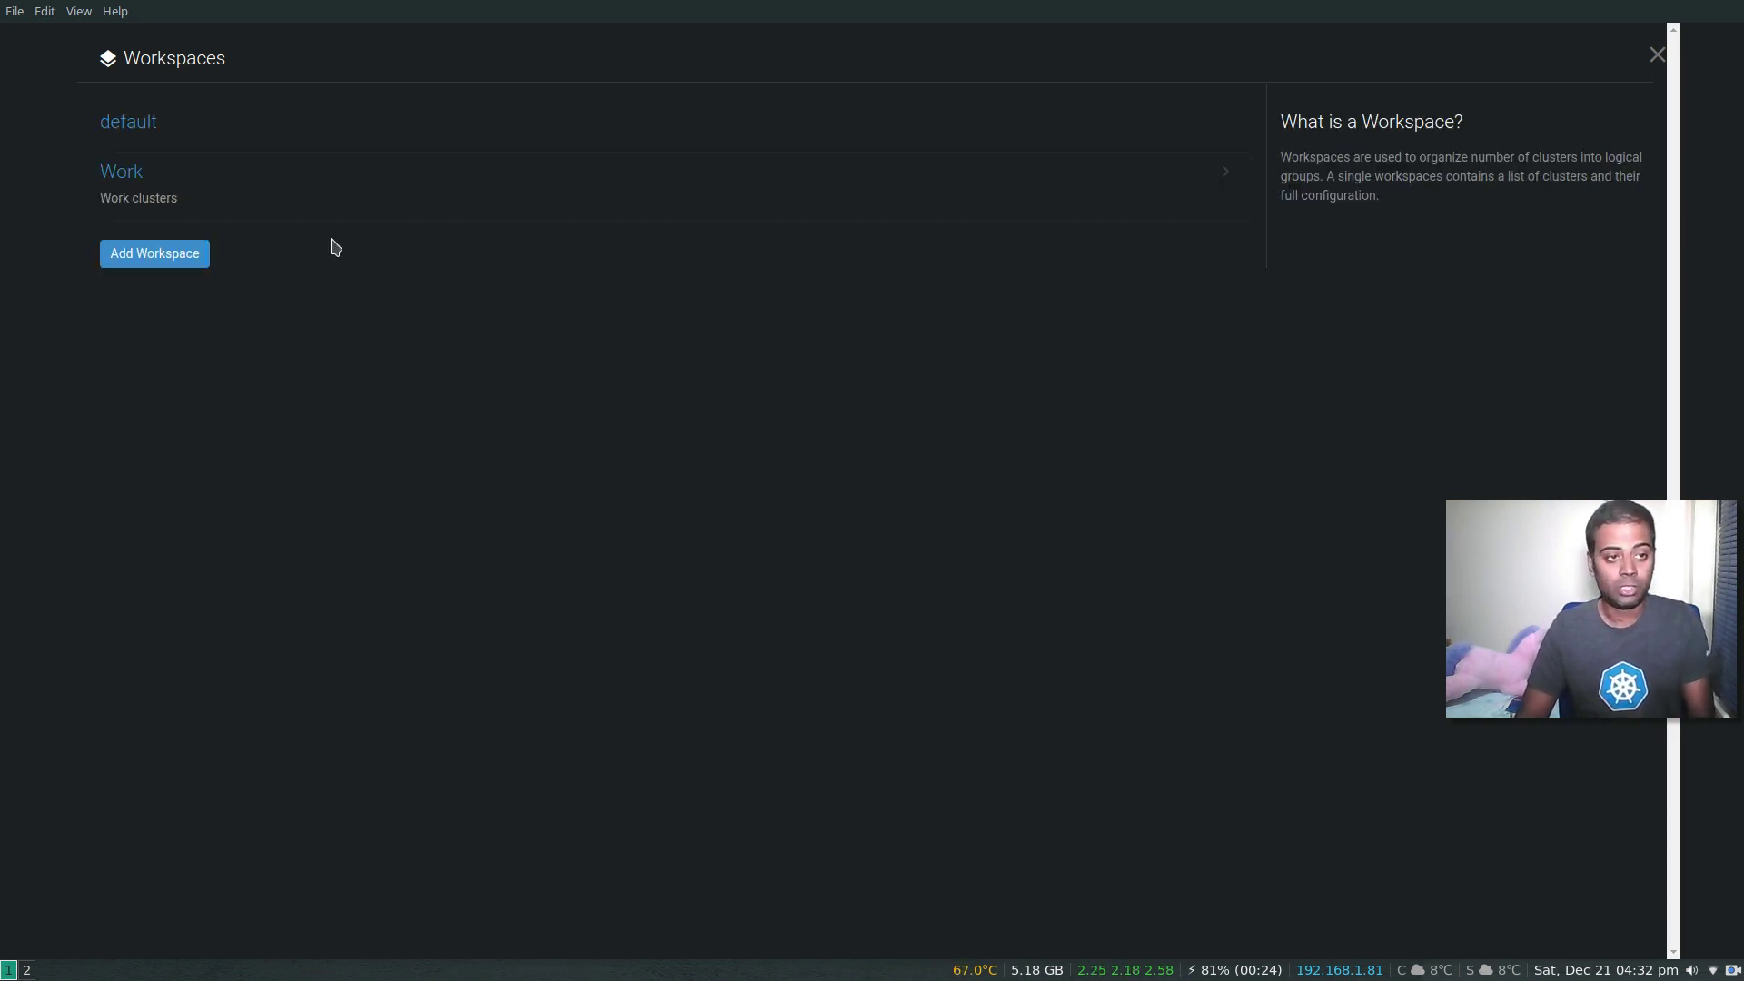
Step: Set the default workspace's description to "My Default workspace", save it and close the workspace settings
left_click(129, 136)
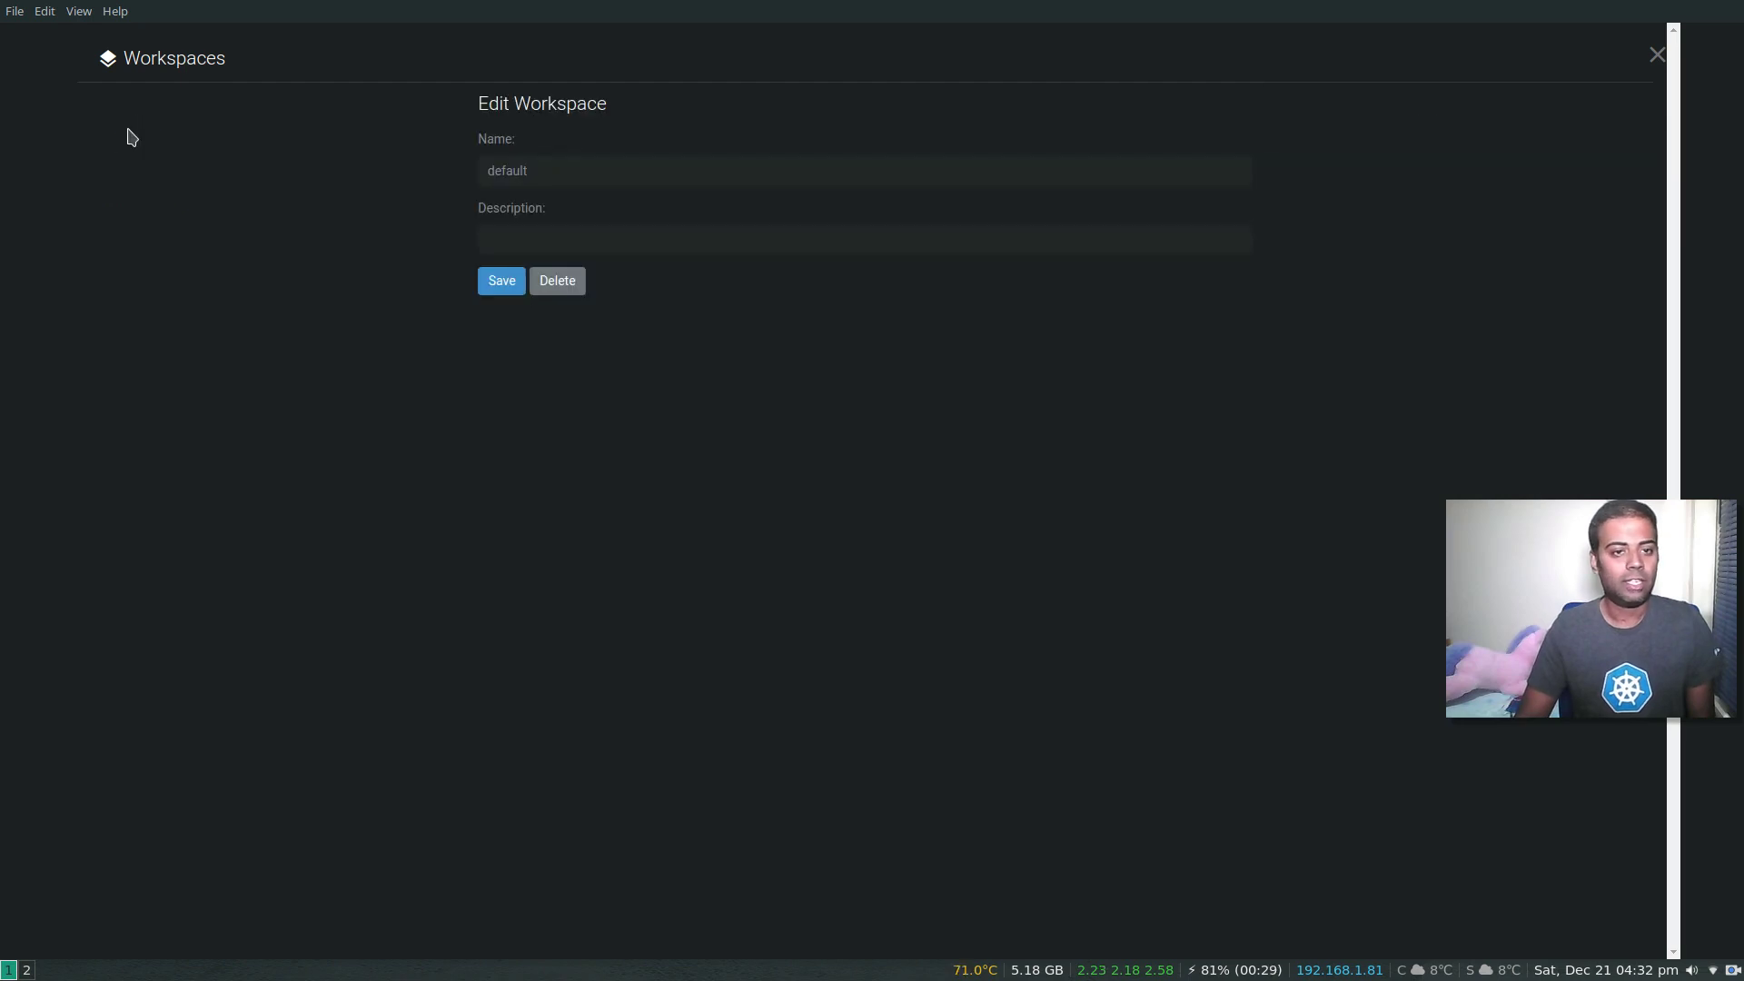
left_click(542, 235)
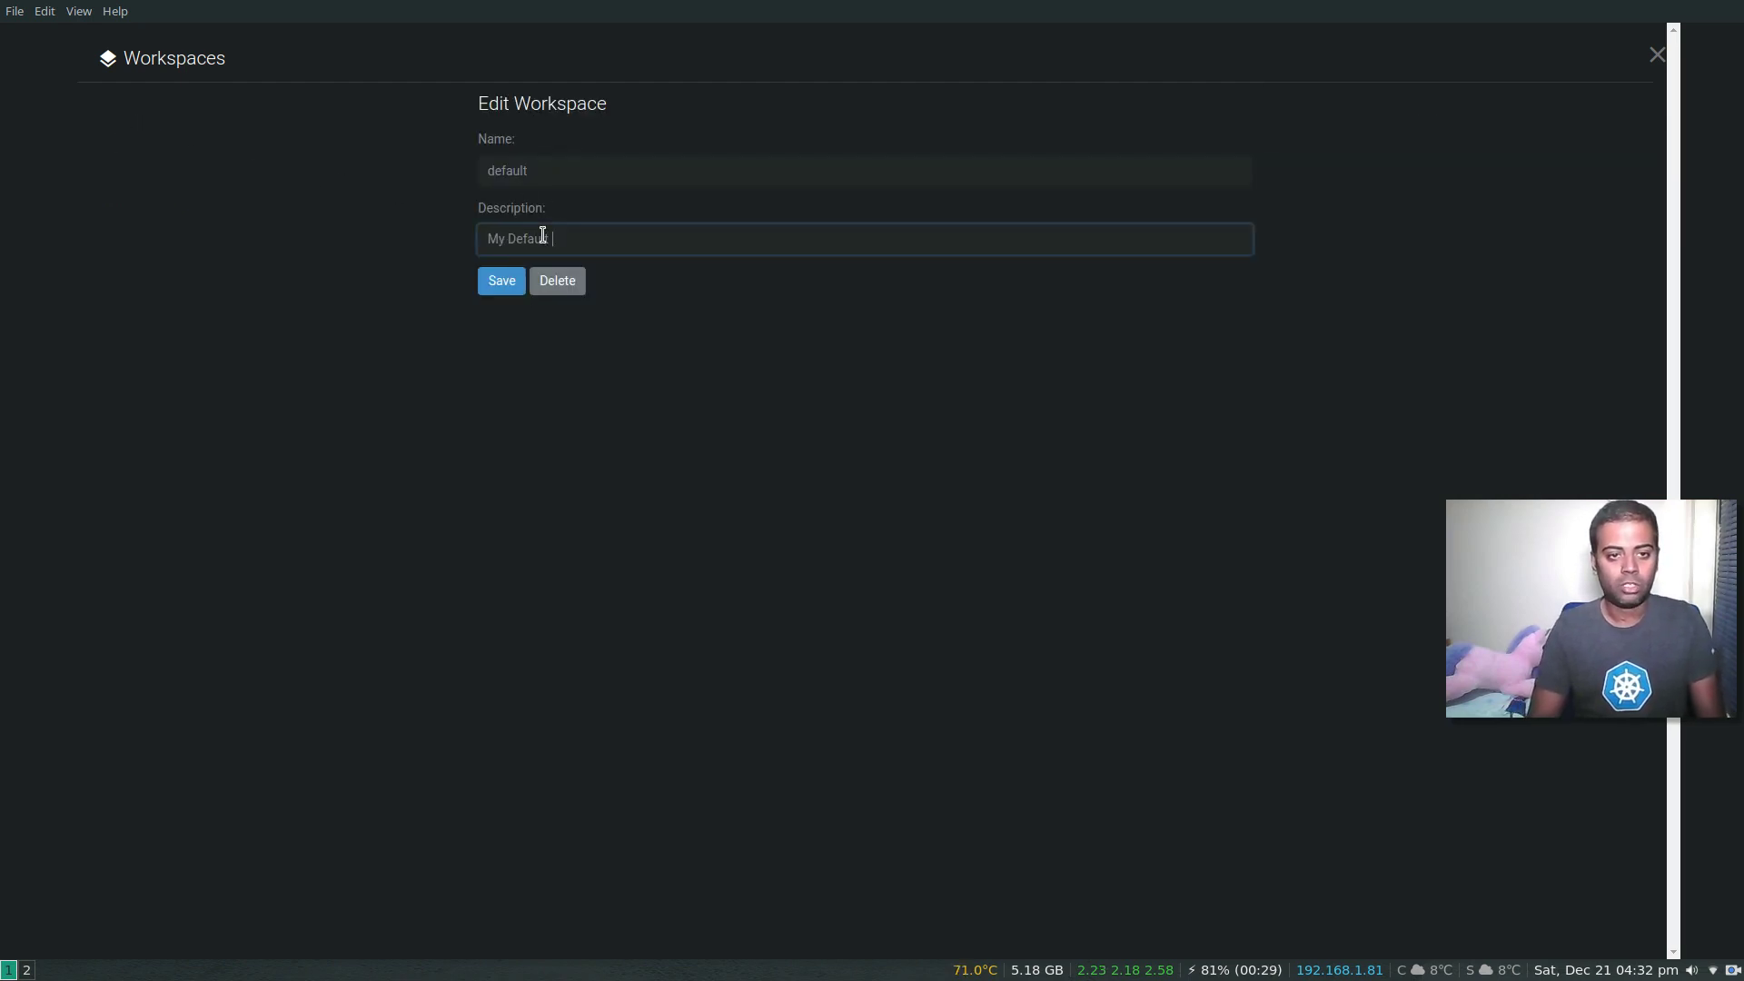
type("My Default workspace")
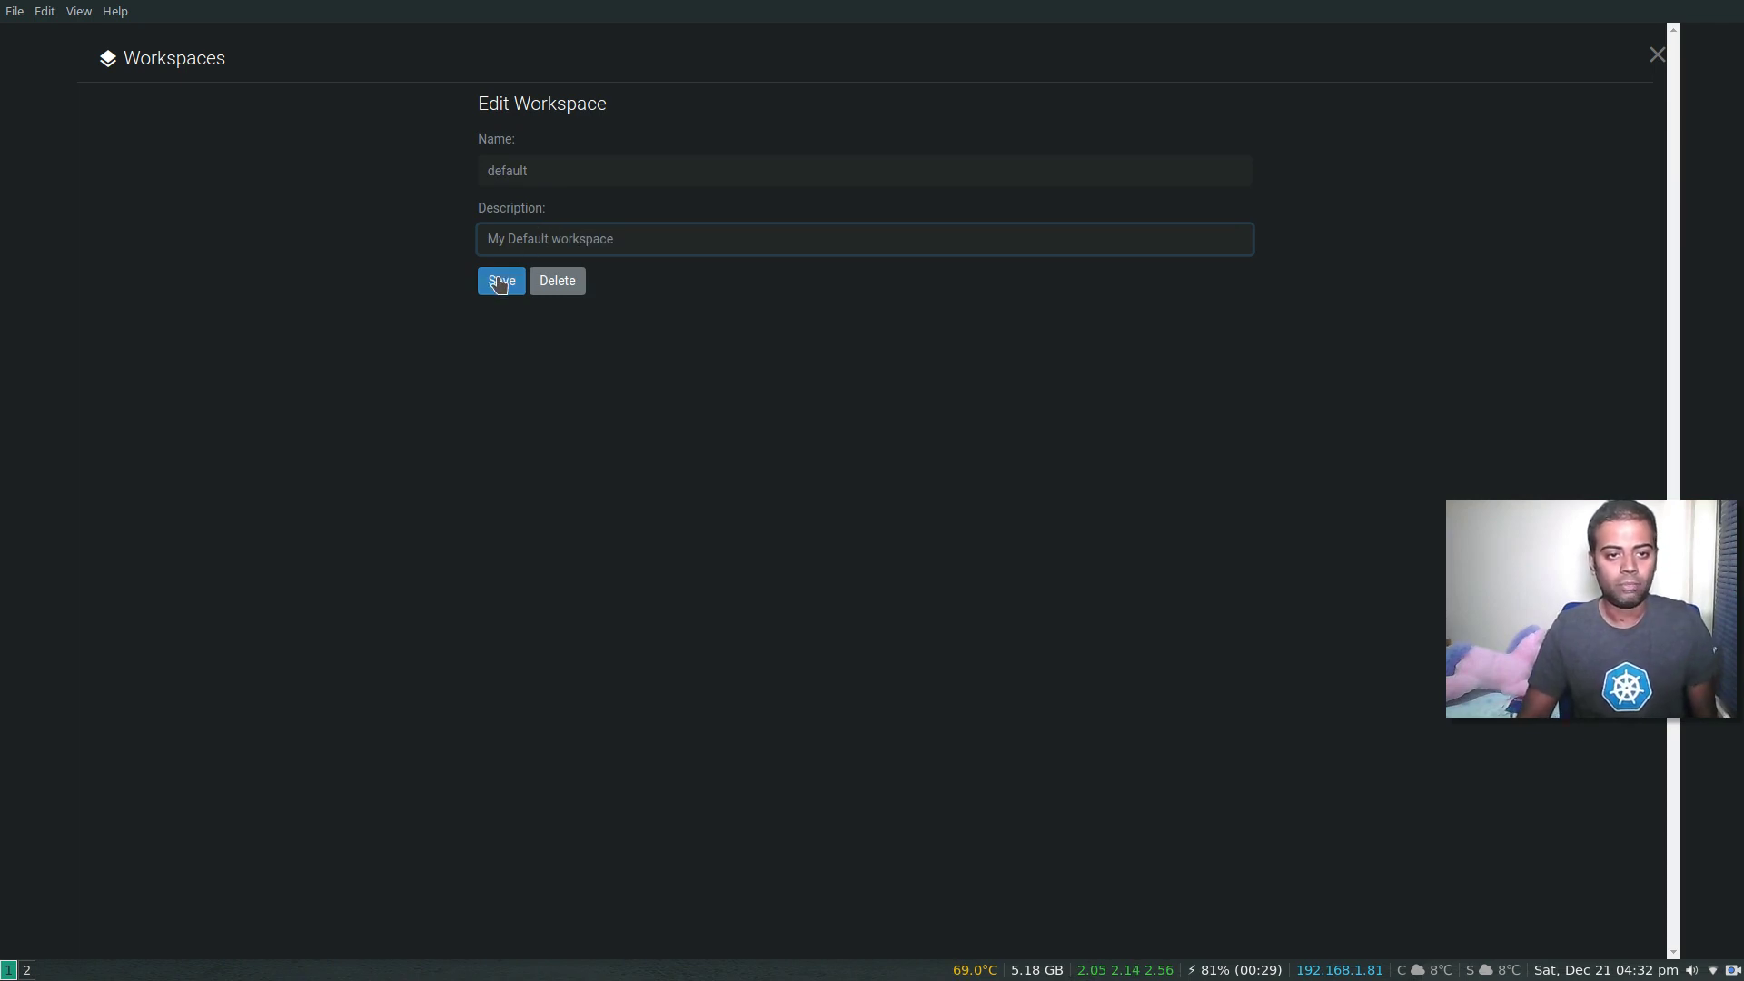
left_click(500, 281)
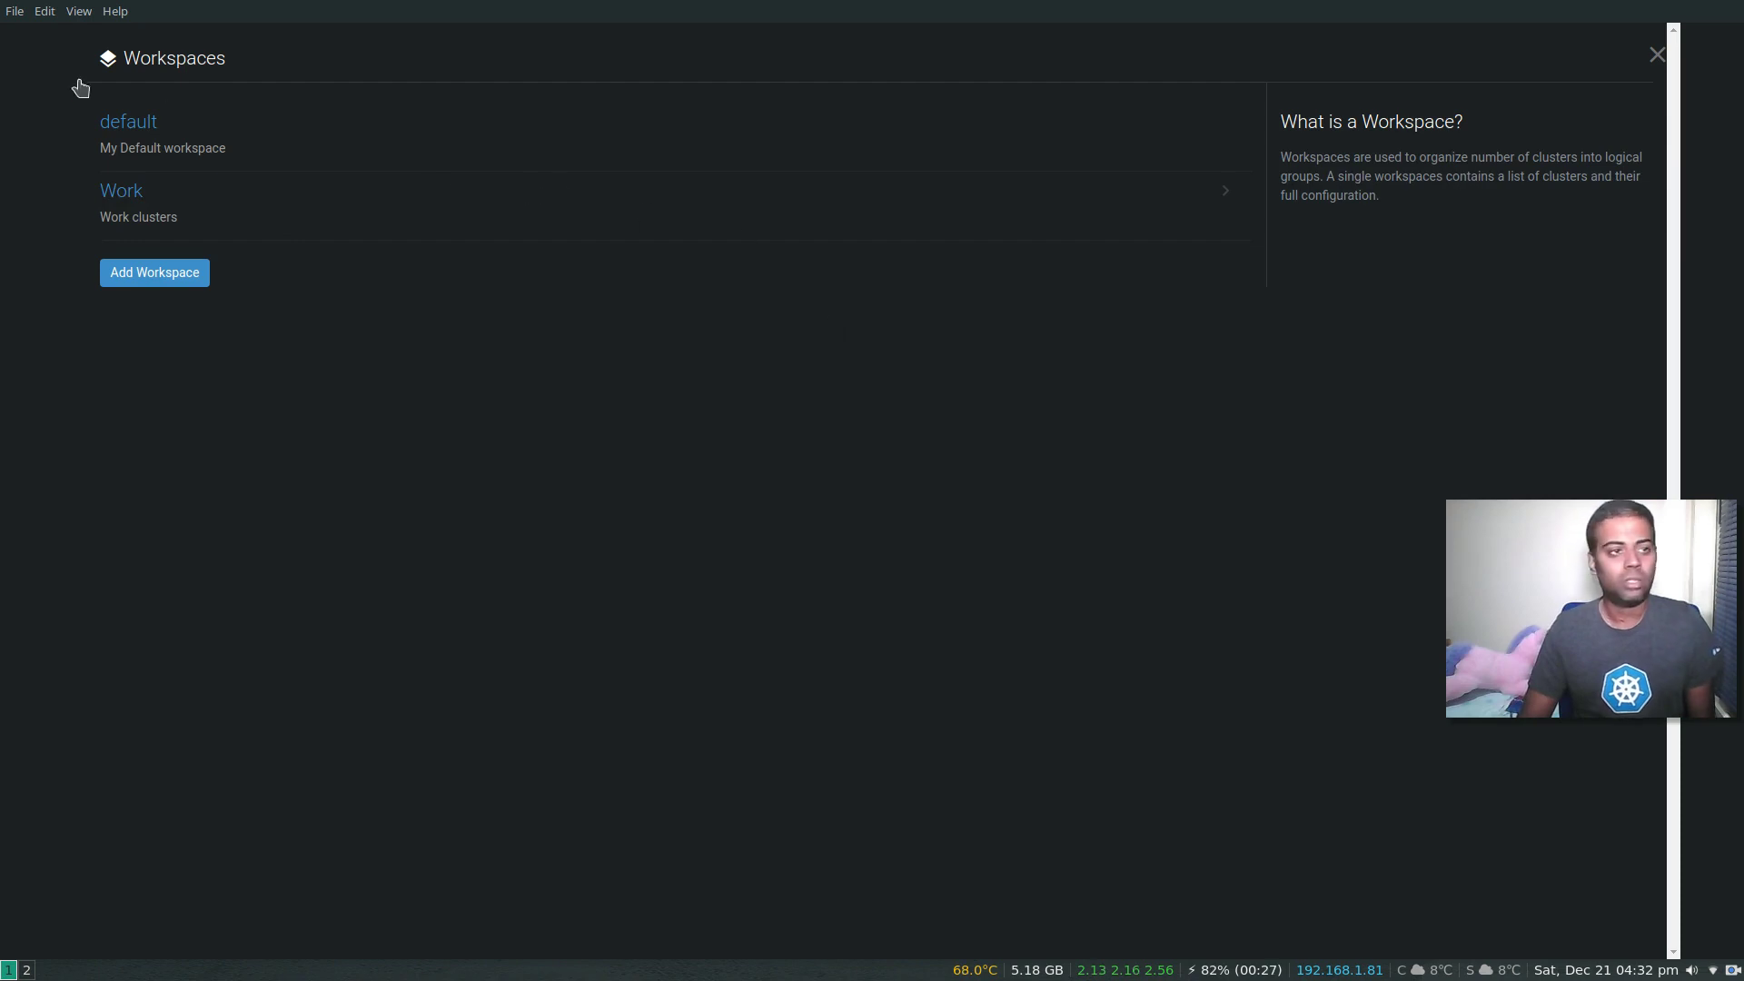
left_click(1649, 61)
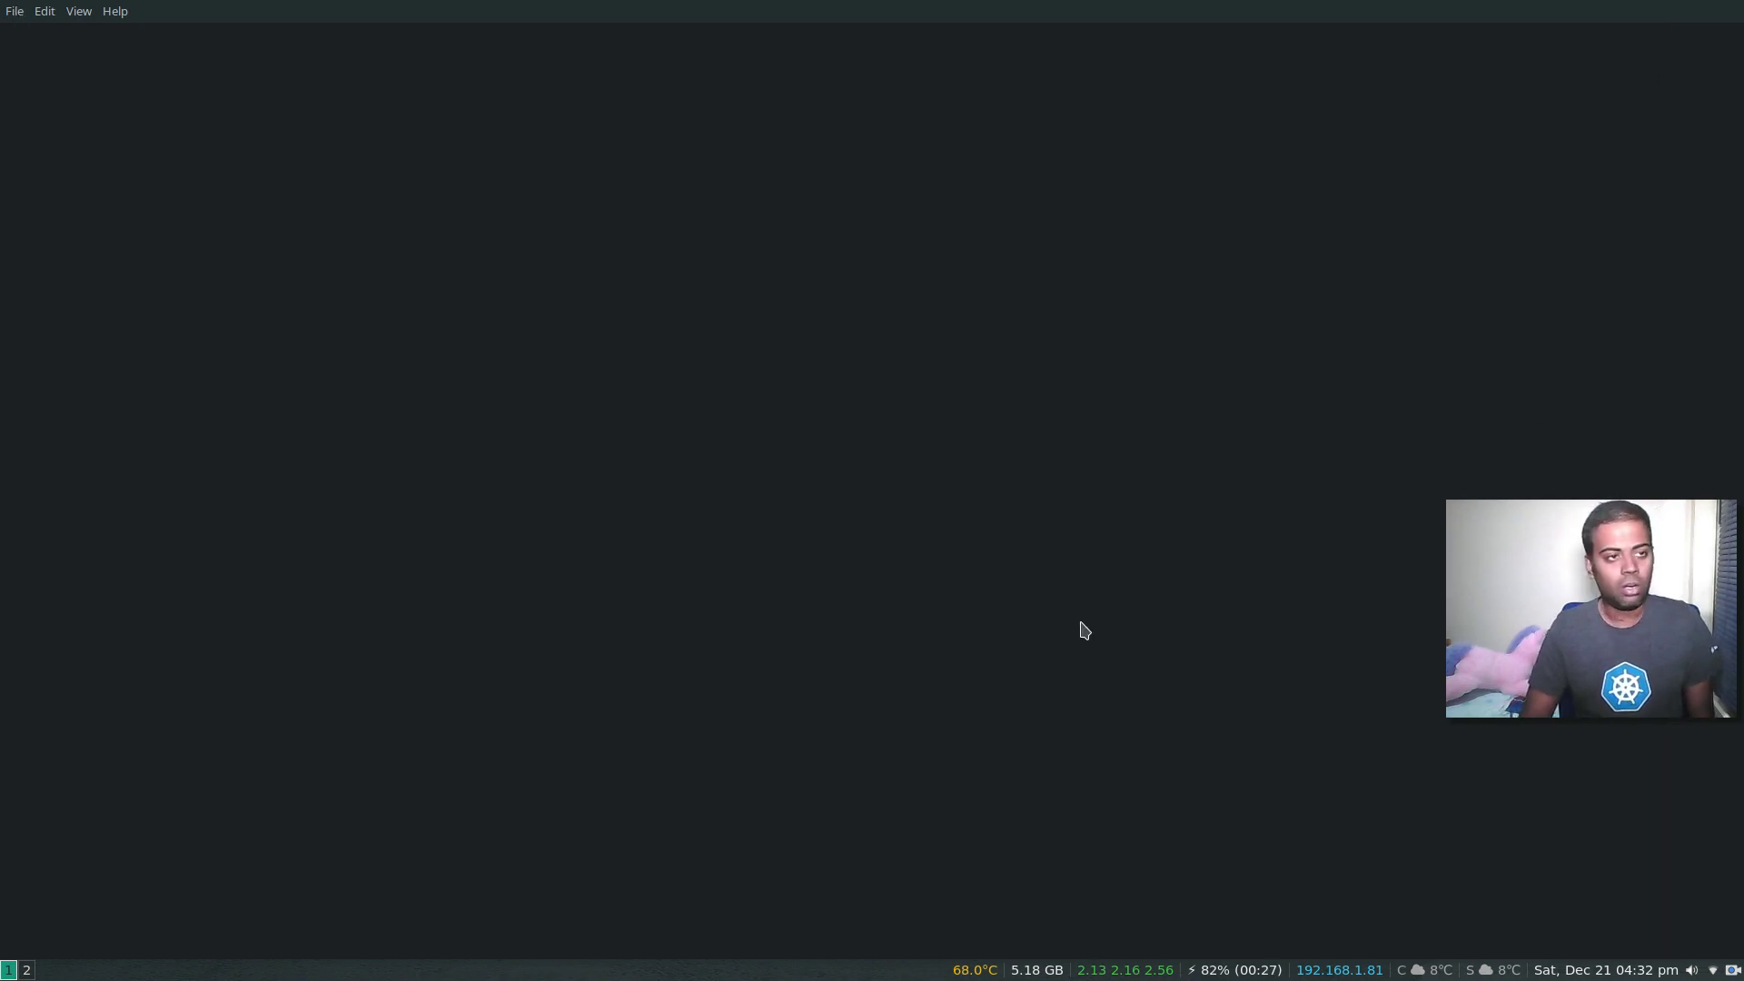
Step: Add a cluster using the kubernetes-admin@kubernetes kubeconfig context
left_click(13, 11)
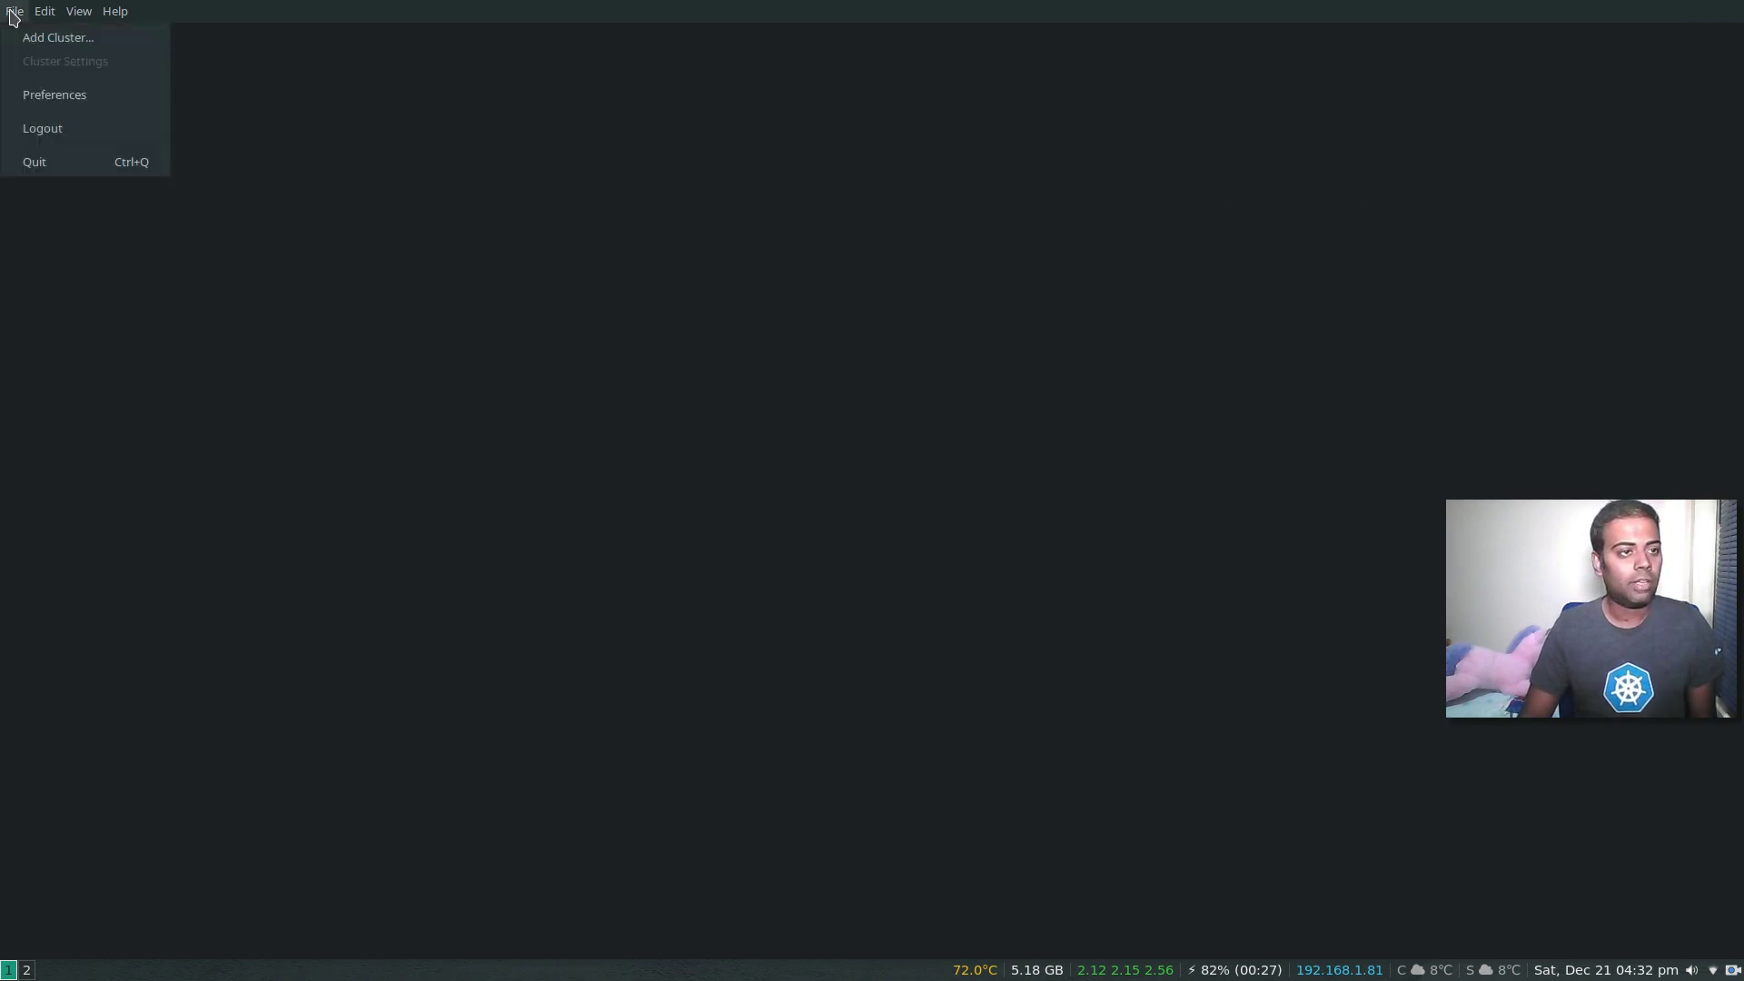
left_click(58, 41)
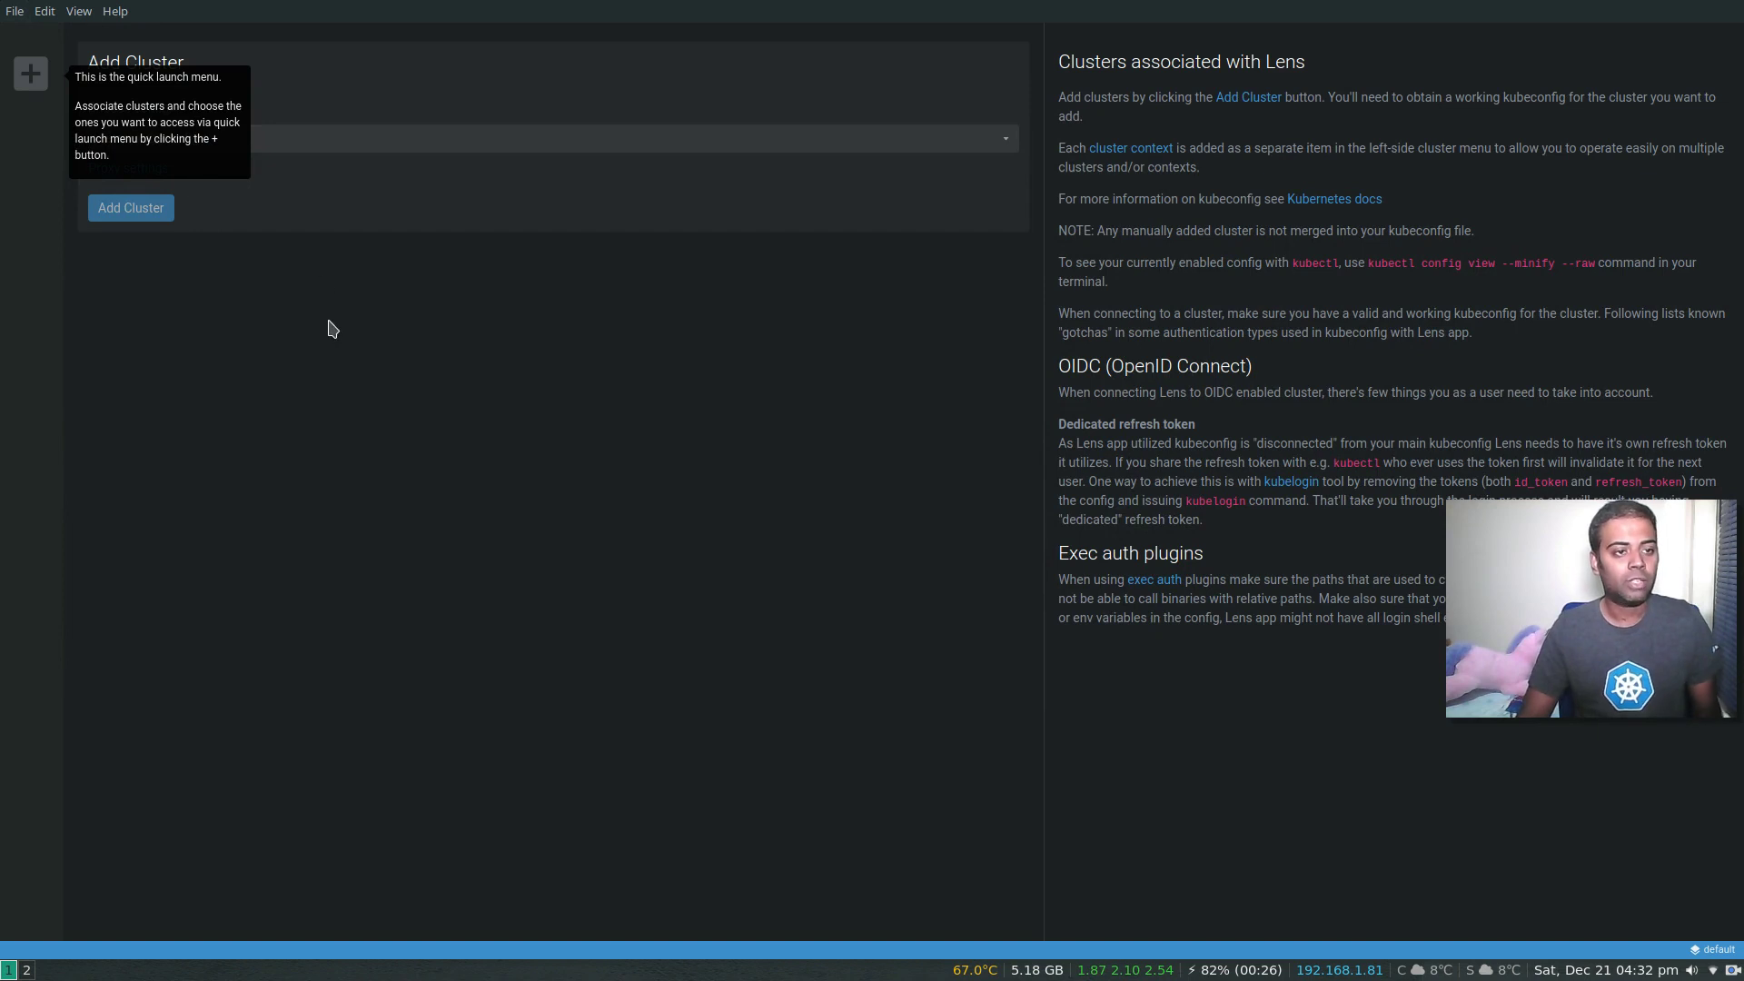
triple_click(116, 120)
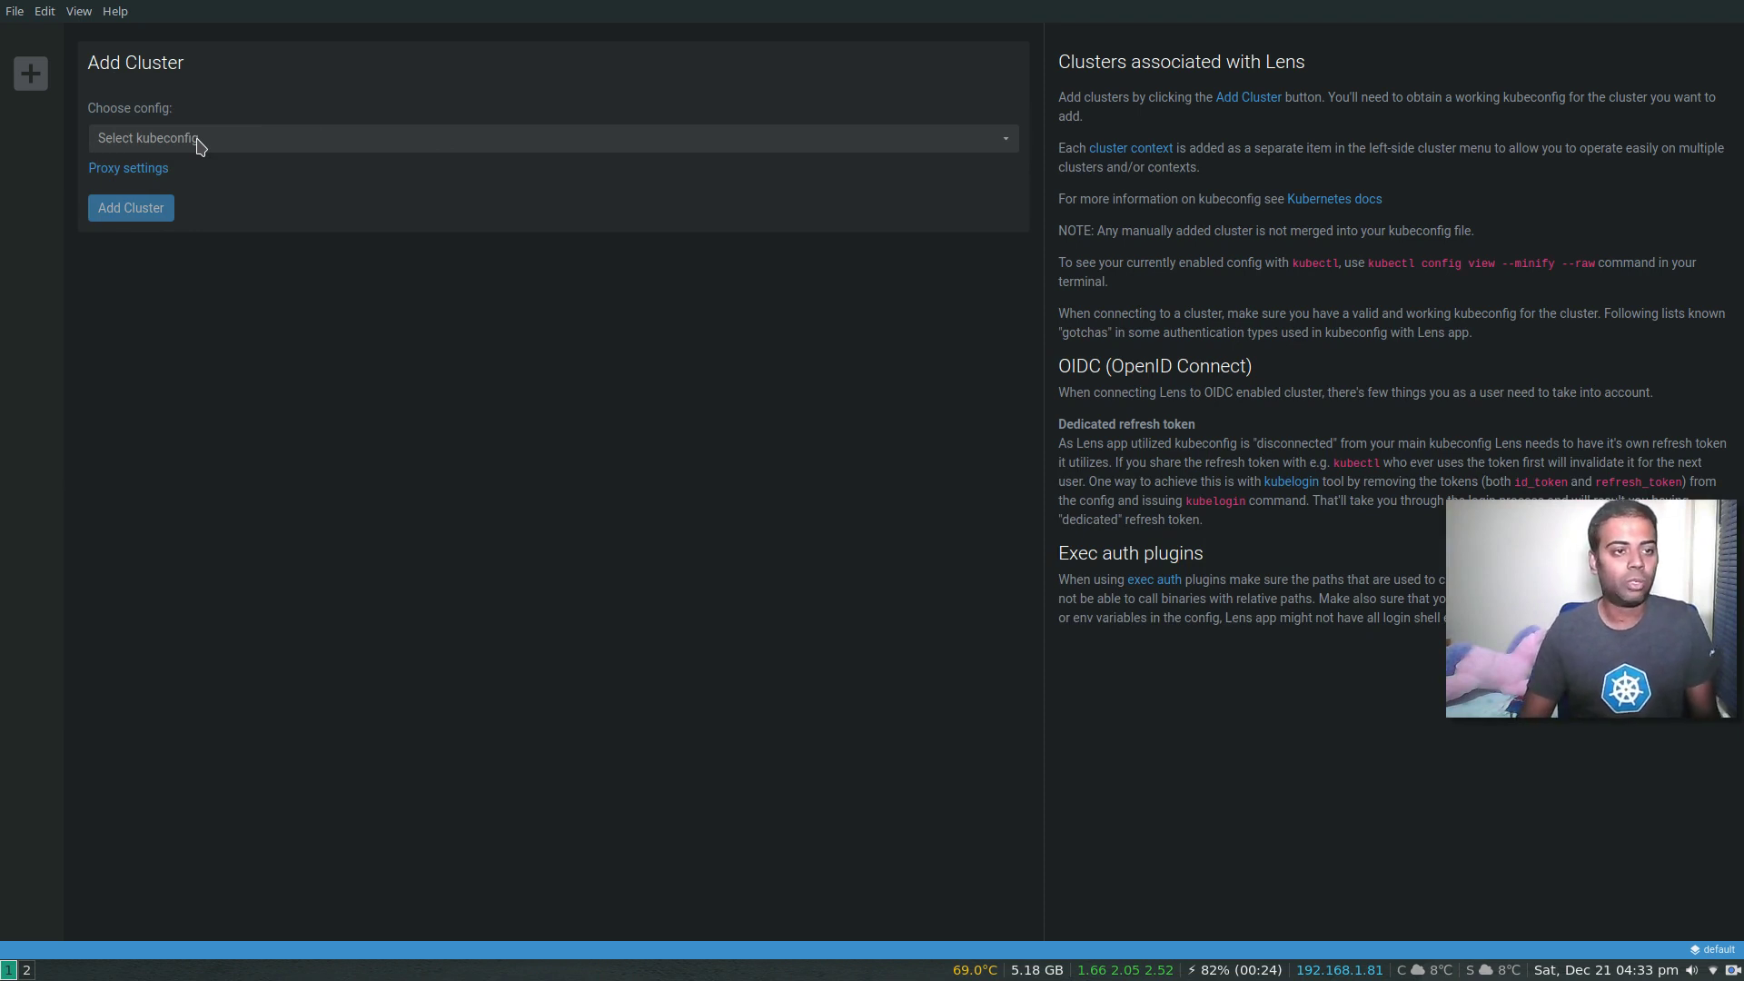
left_click(199, 146)
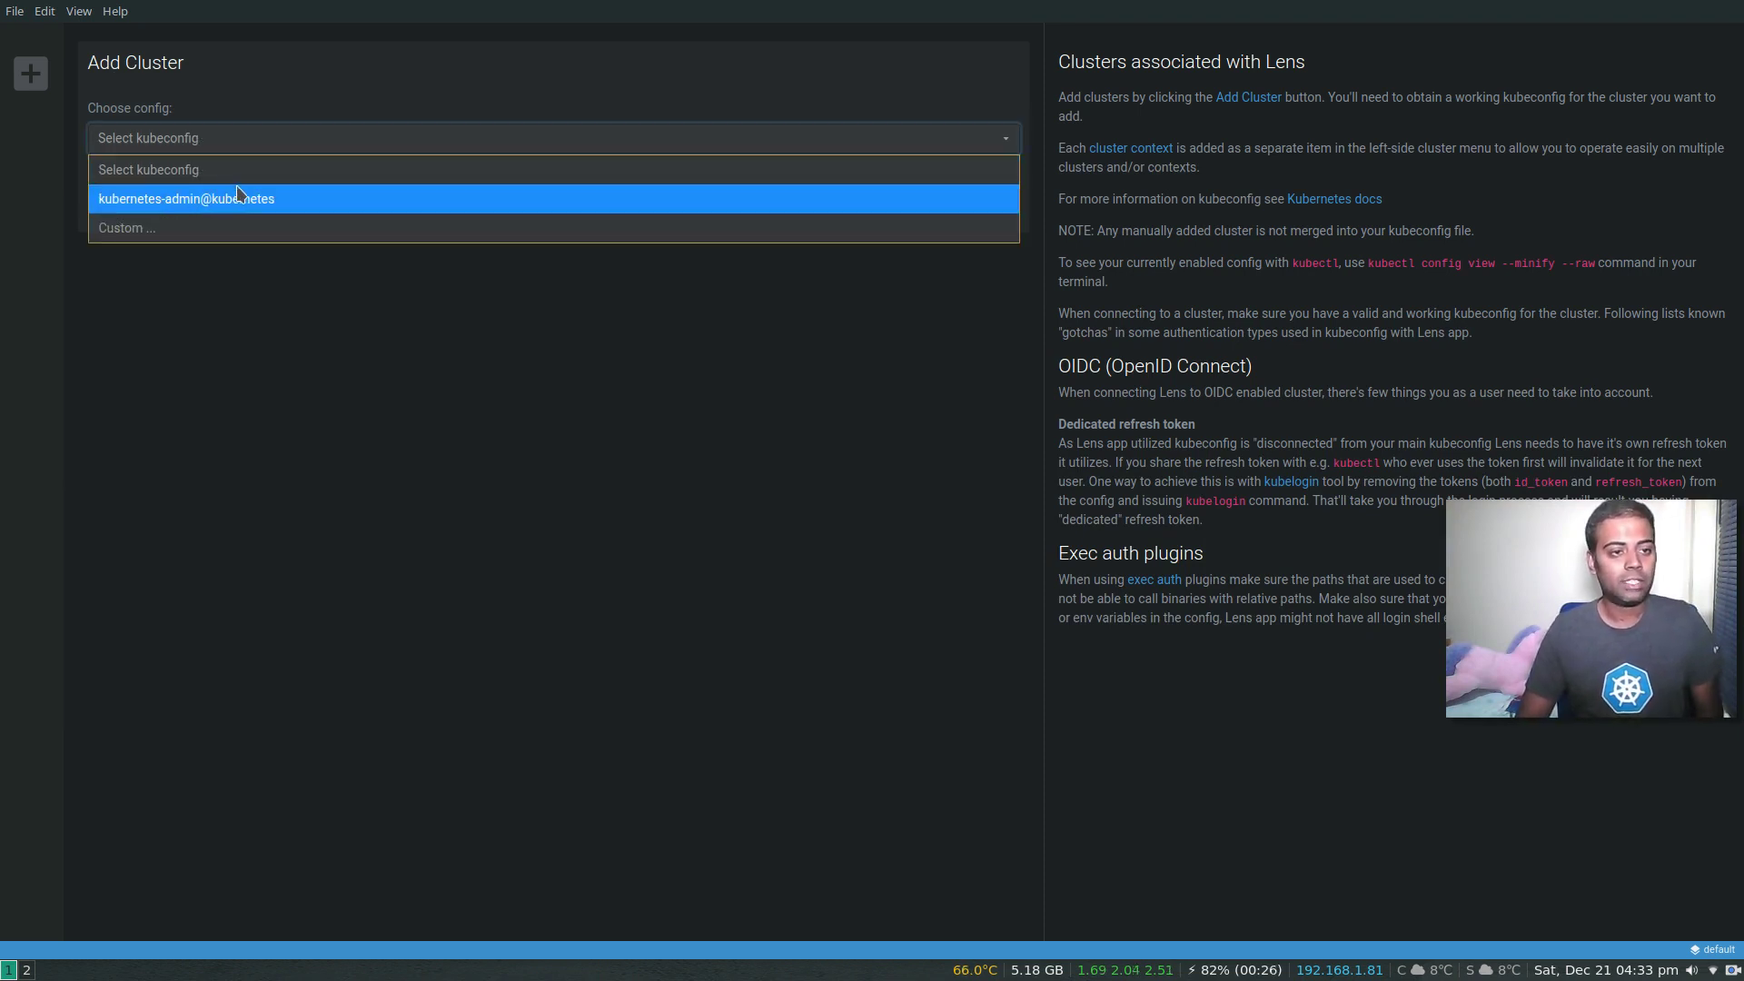
left_click(259, 199)
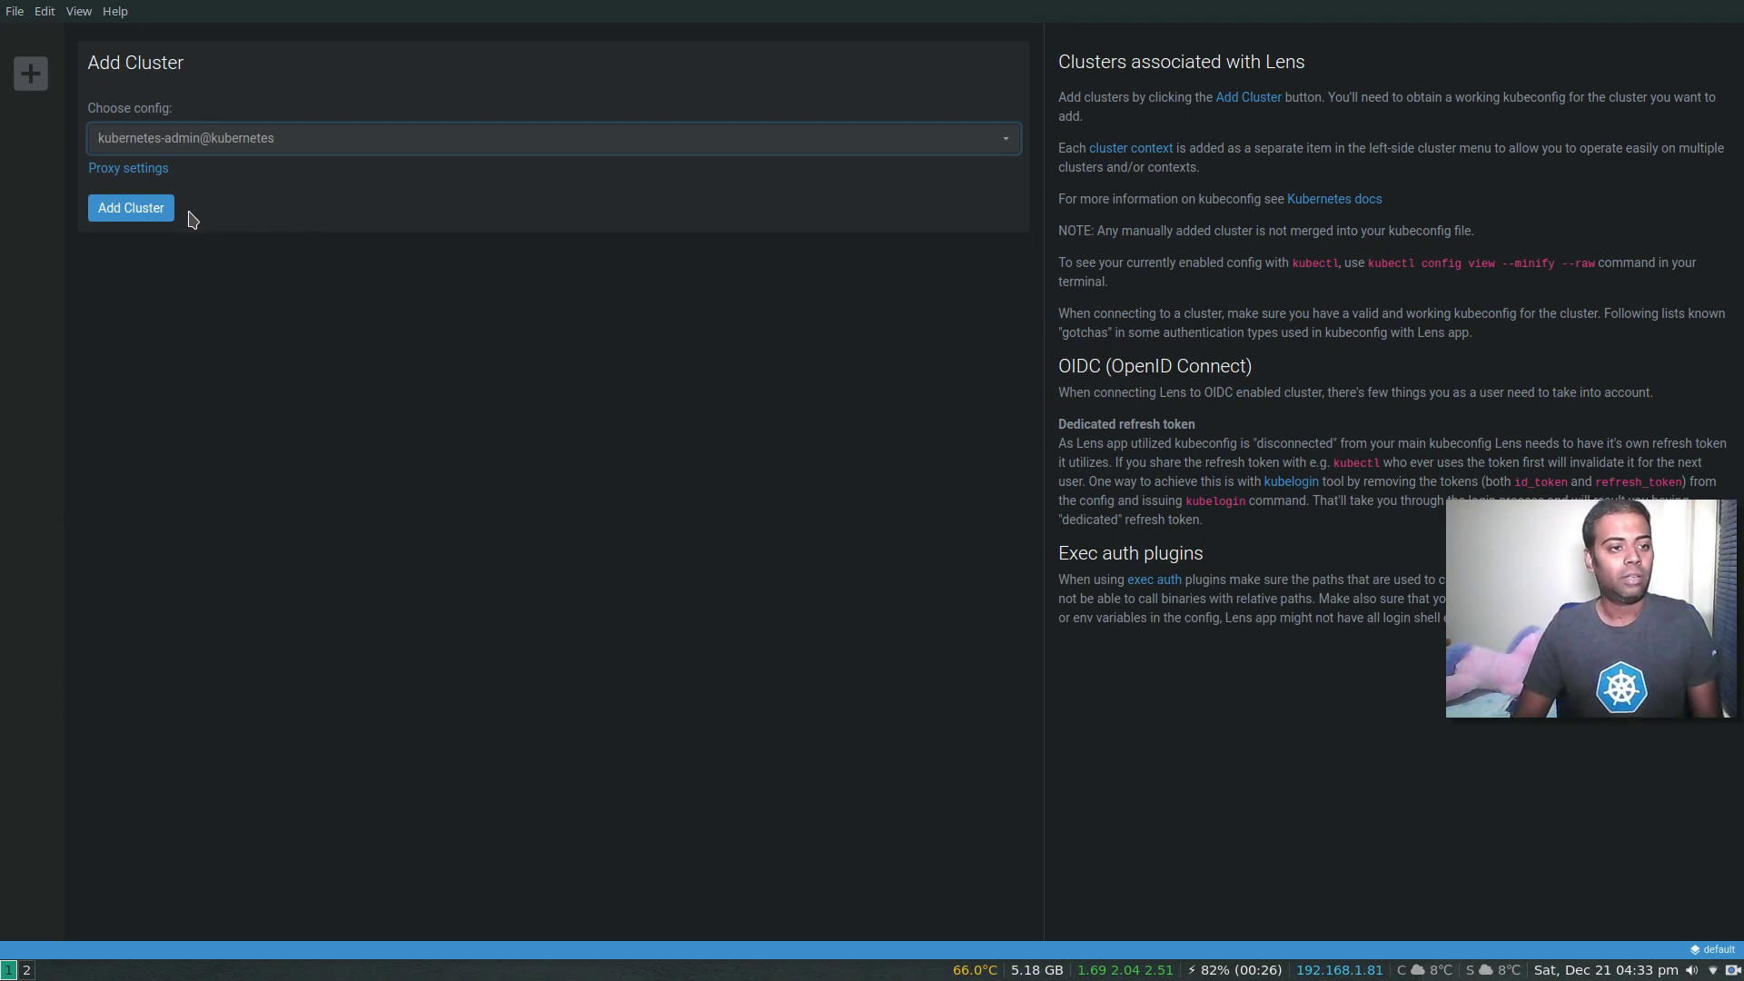
left_click(129, 208)
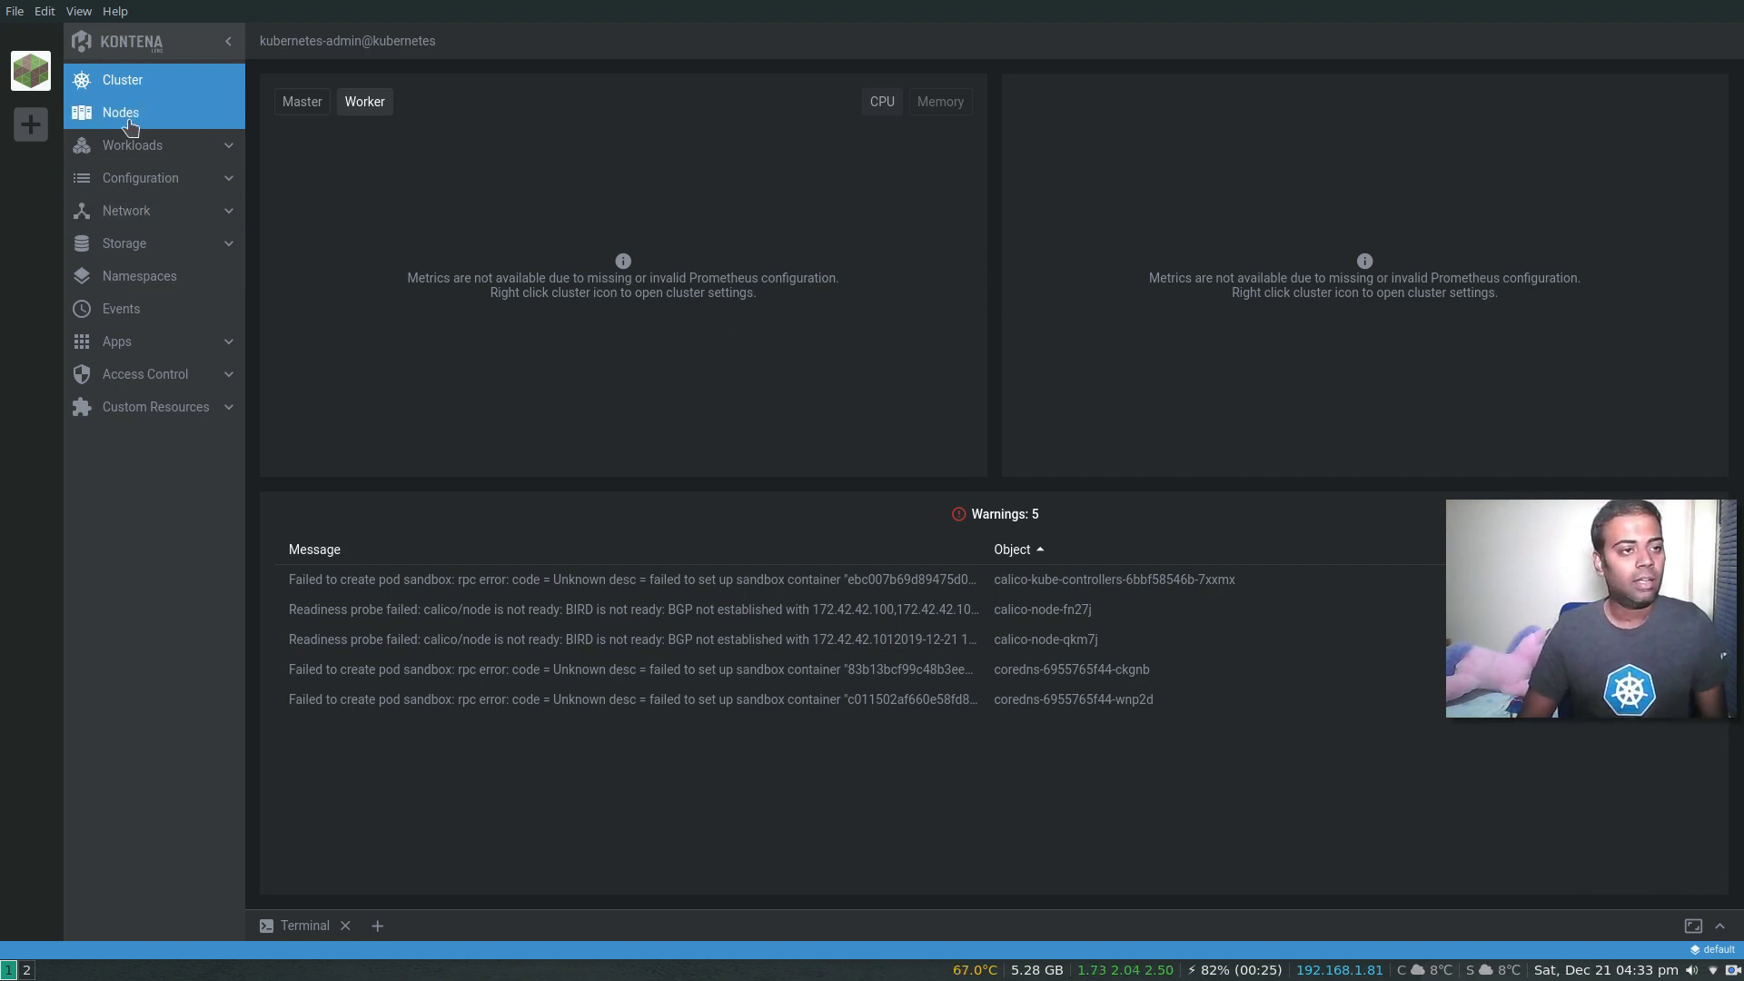
Step: In the added cluster's settings, rename it to "My Dev cluster" and select the default workspace for it
right_click(30, 81)
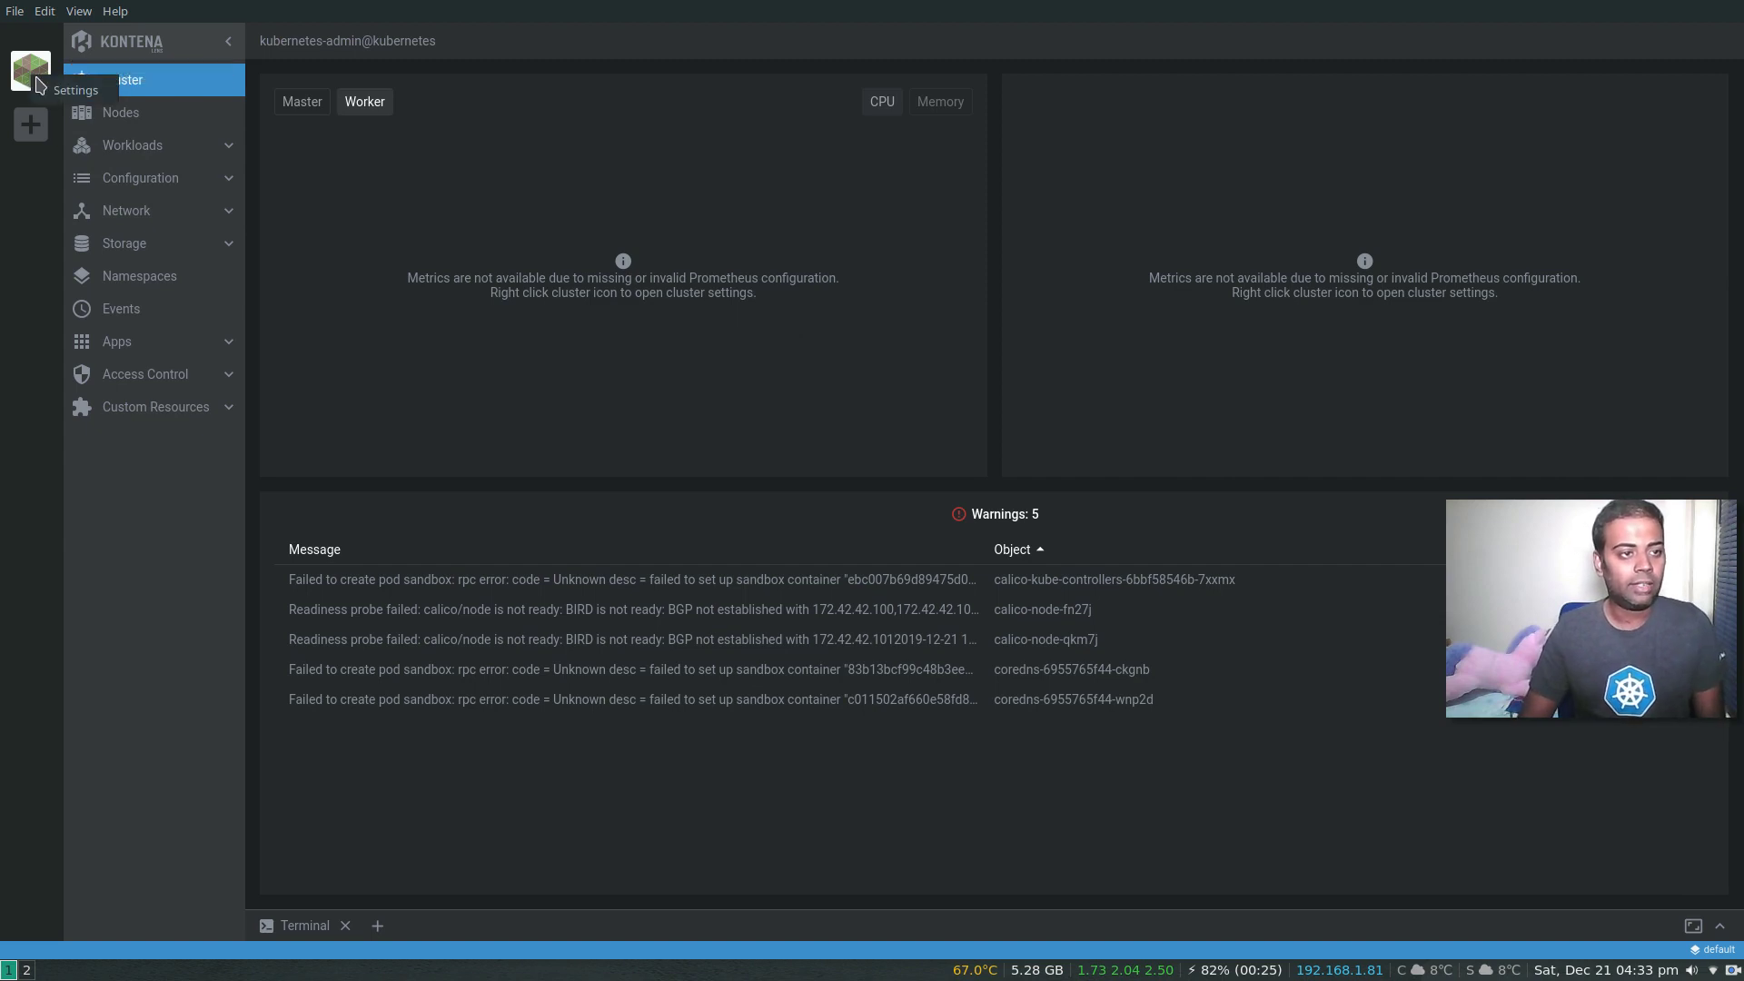
left_click(63, 91)
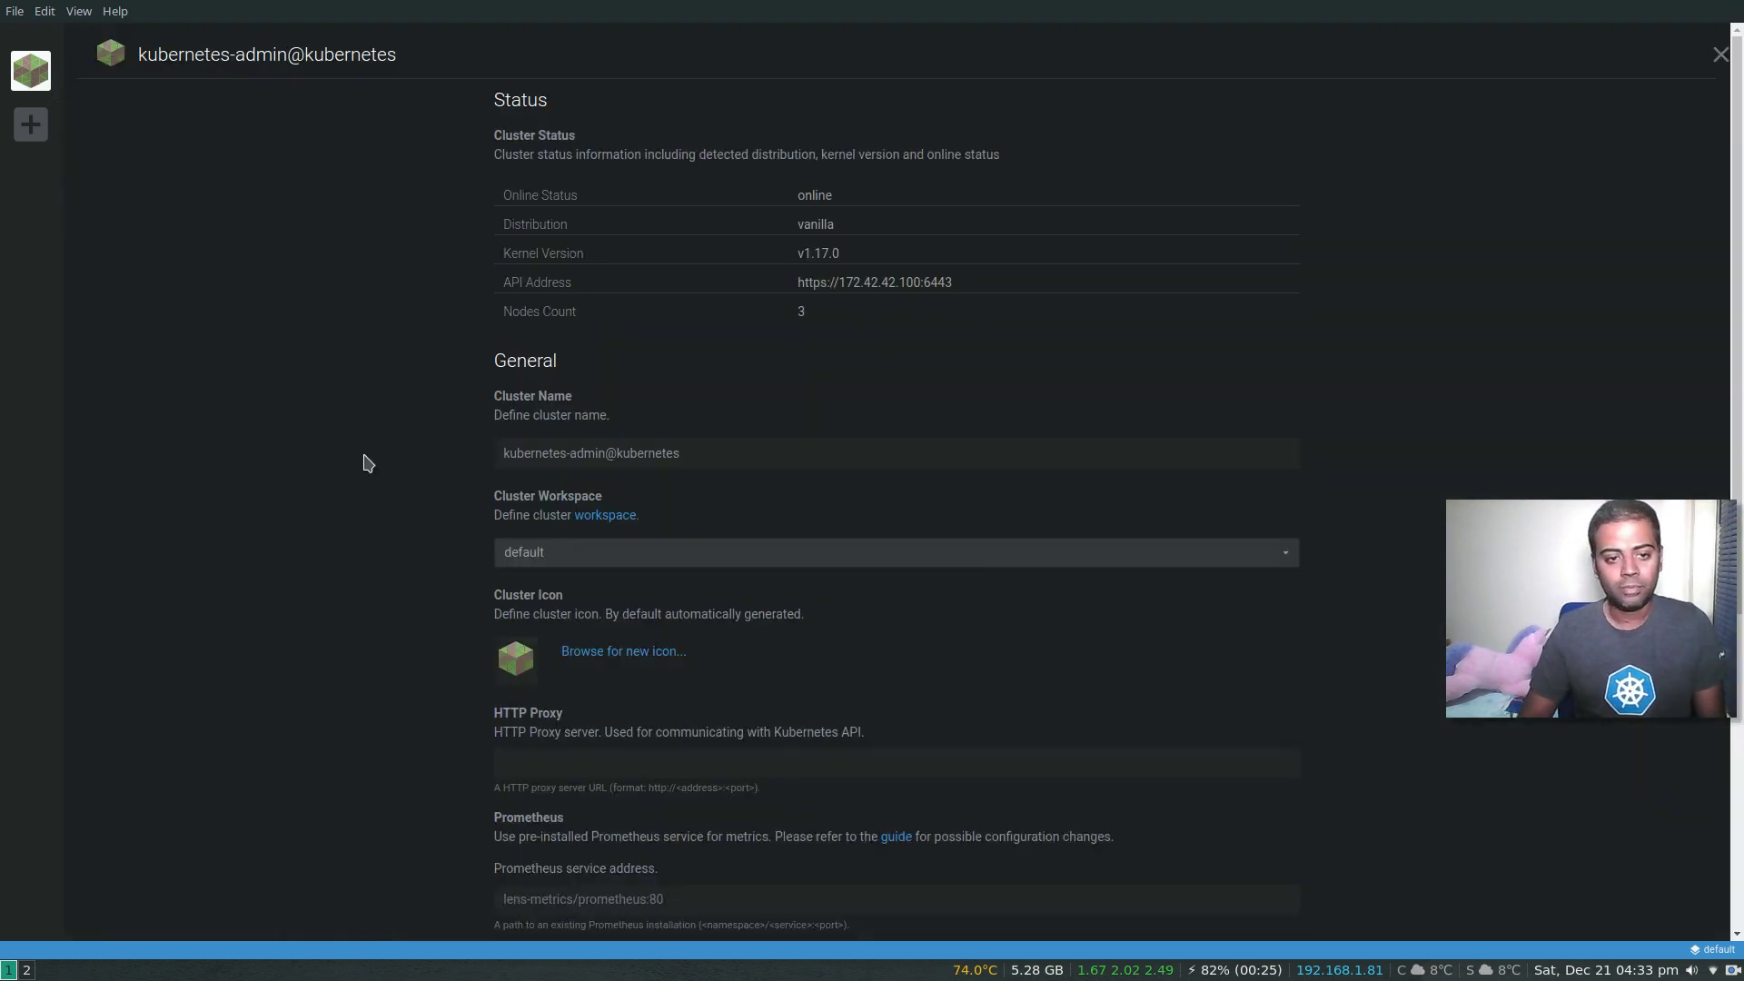
left_click(686, 455)
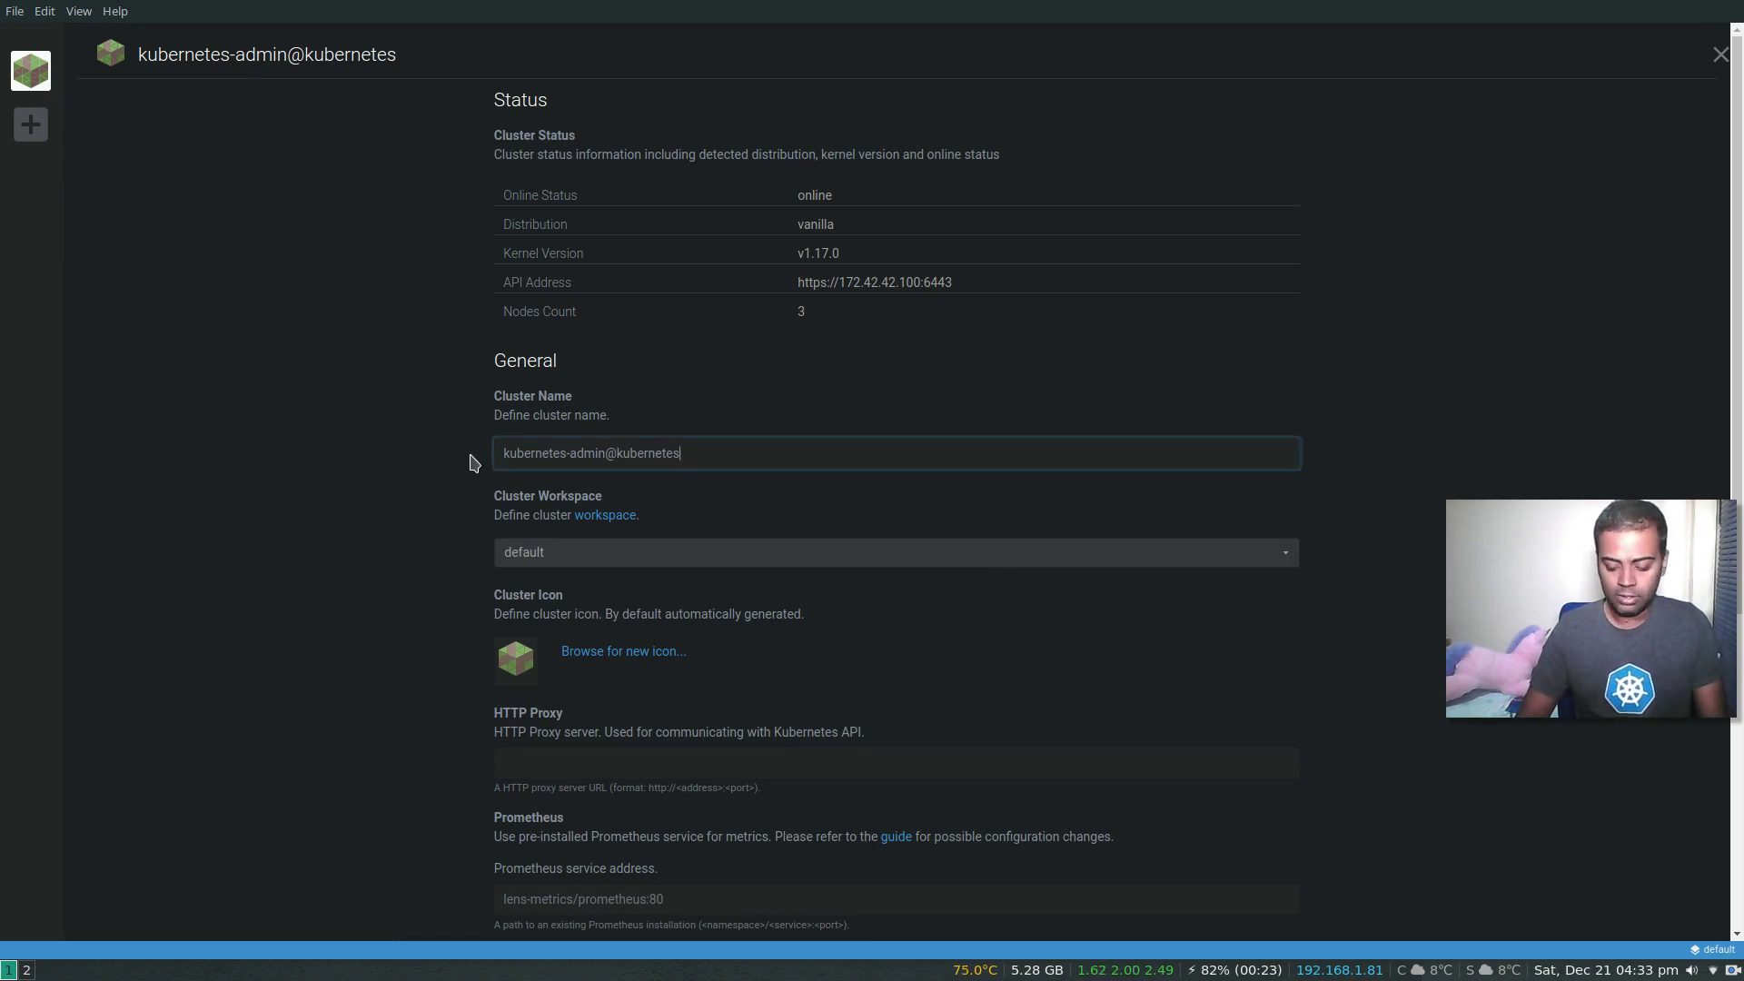
key("BackSpace")
key("BackSpace")
key("BackSpace")
key("BackSpace")
key("BackSpace")
key("BackSpace")
key("BackSpace")
key("BackSpace")
key("BackSpace")
key("BackSpace")
key("BackSpace")
key("BackSpace")
key("BackSpace")
key("BackSpace")
key("BackSpace")
key("BackSpace")
key("BackSpace")
key("BackSpace")
key("BackSpace")
key("BackSpace")
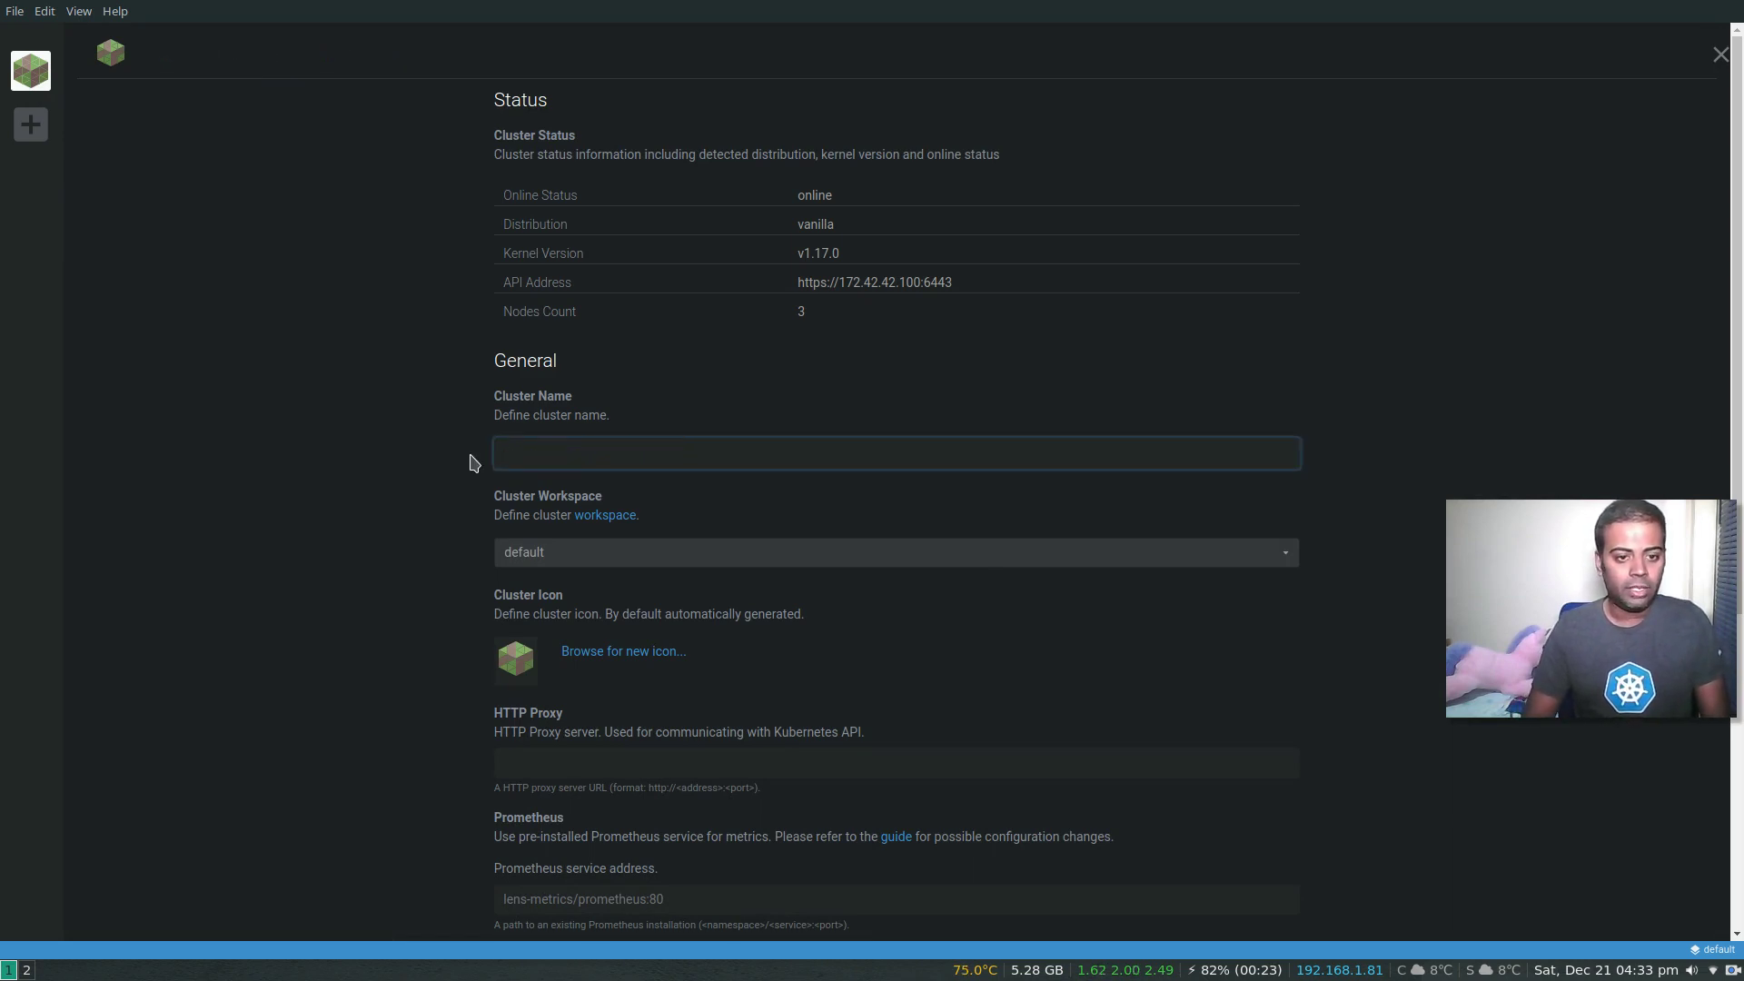
type("My De")
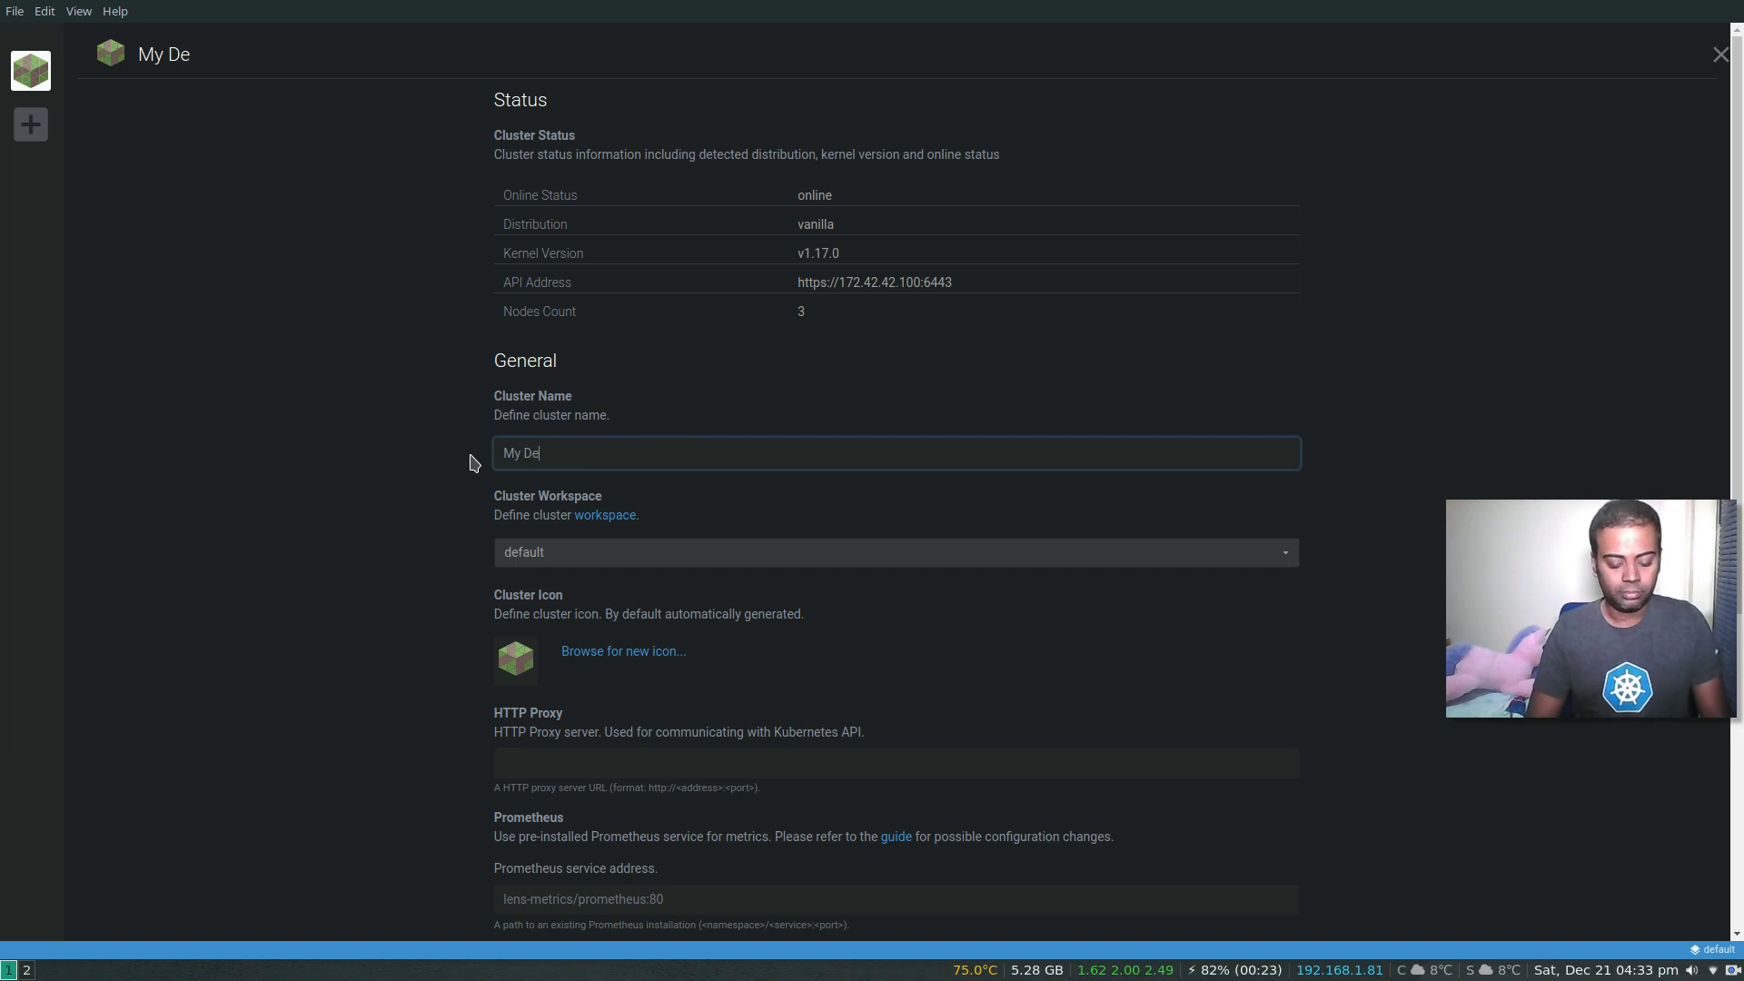
type("v cluster")
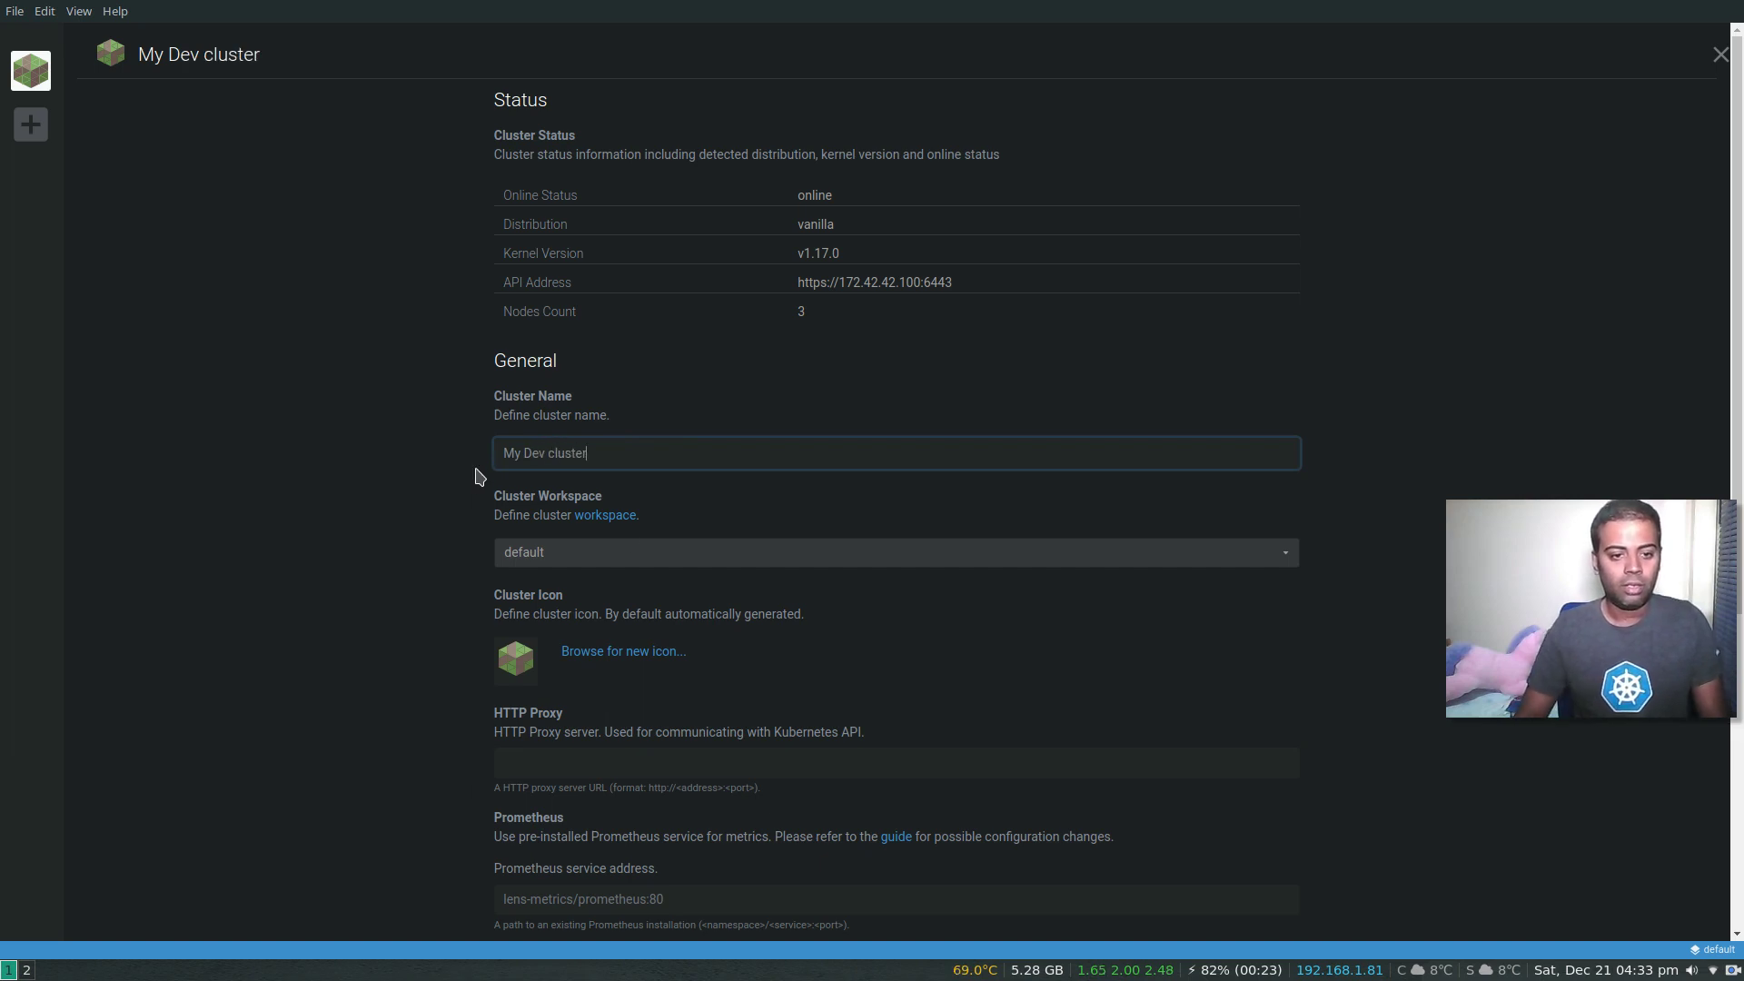
left_click(568, 556)
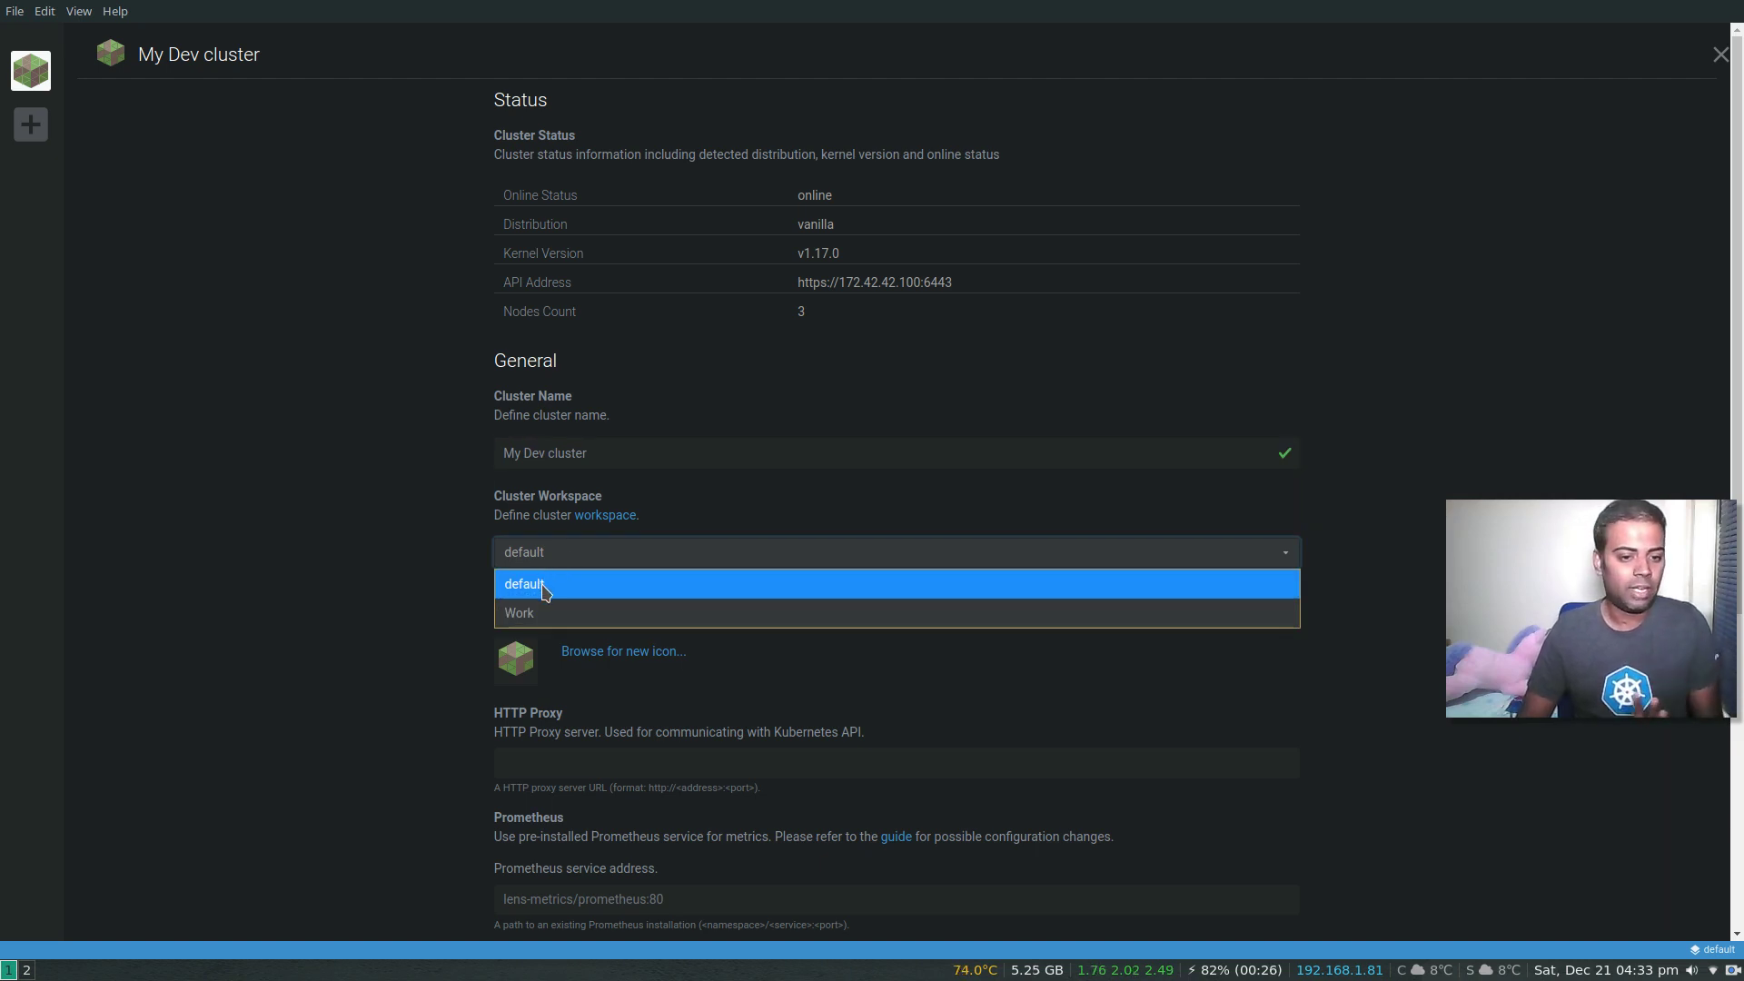
left_click(546, 592)
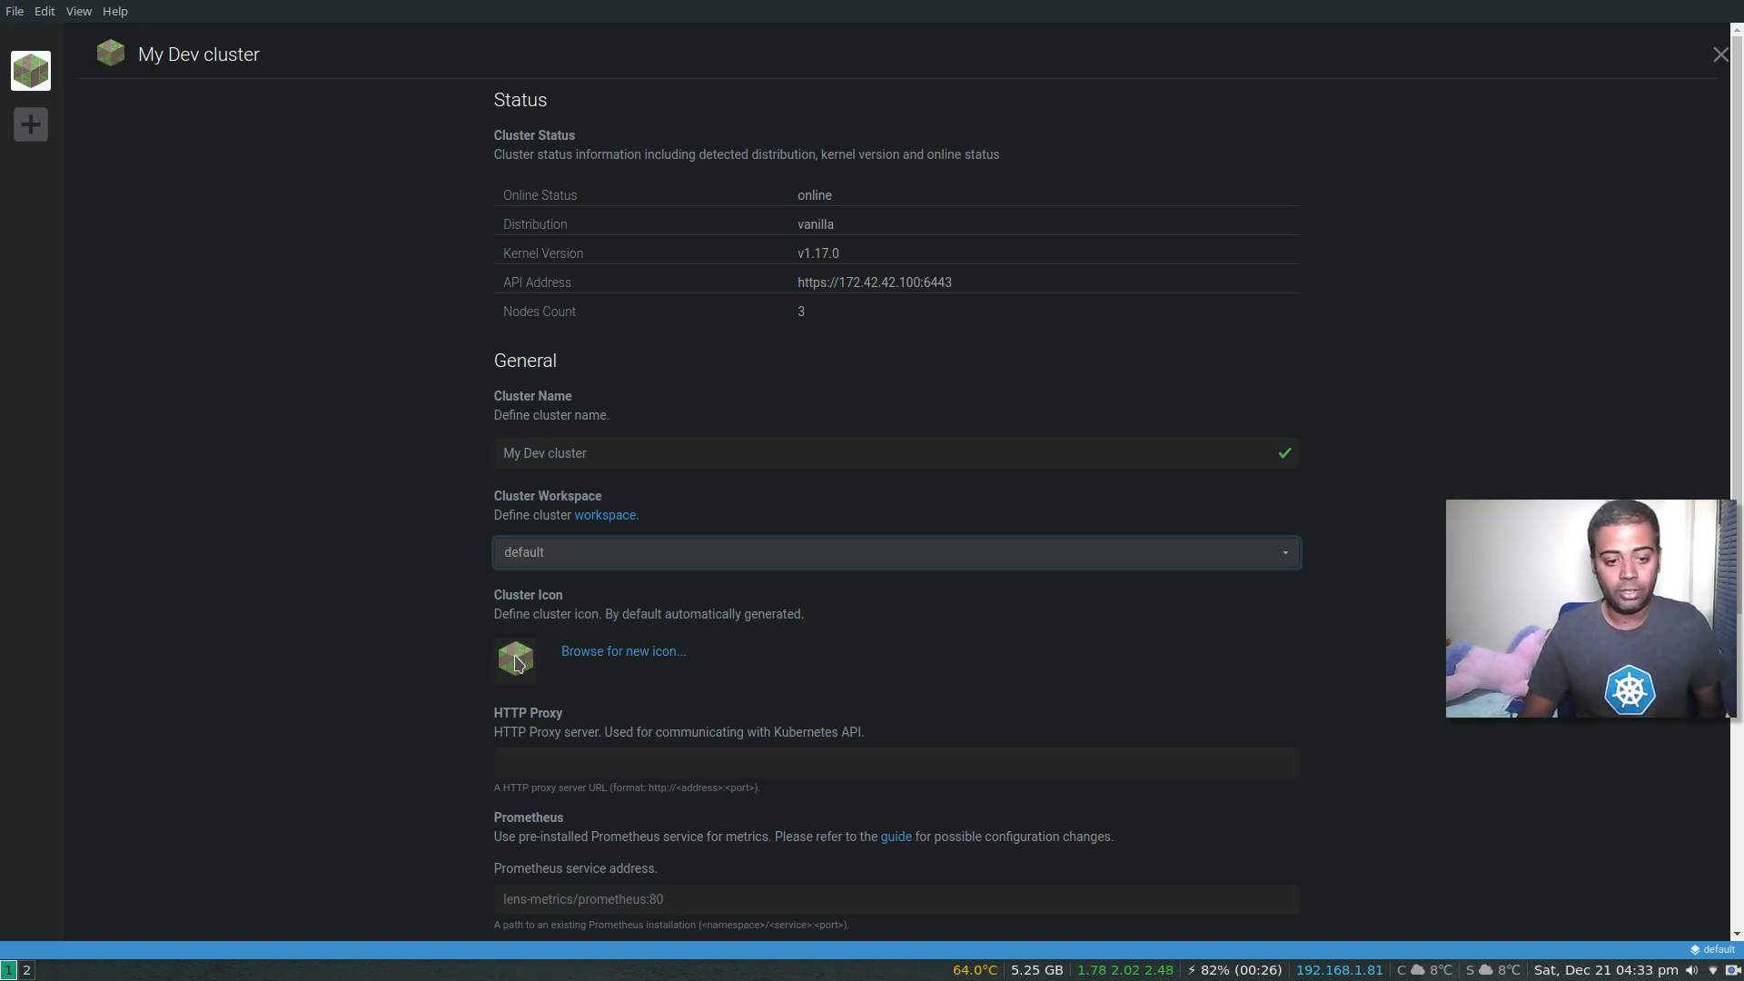
Step: Install the Metrics feature (Prometheus stack) on My Dev cluster
scroll(431, 670, "down", 3)
scroll(431, 670, "down", 3)
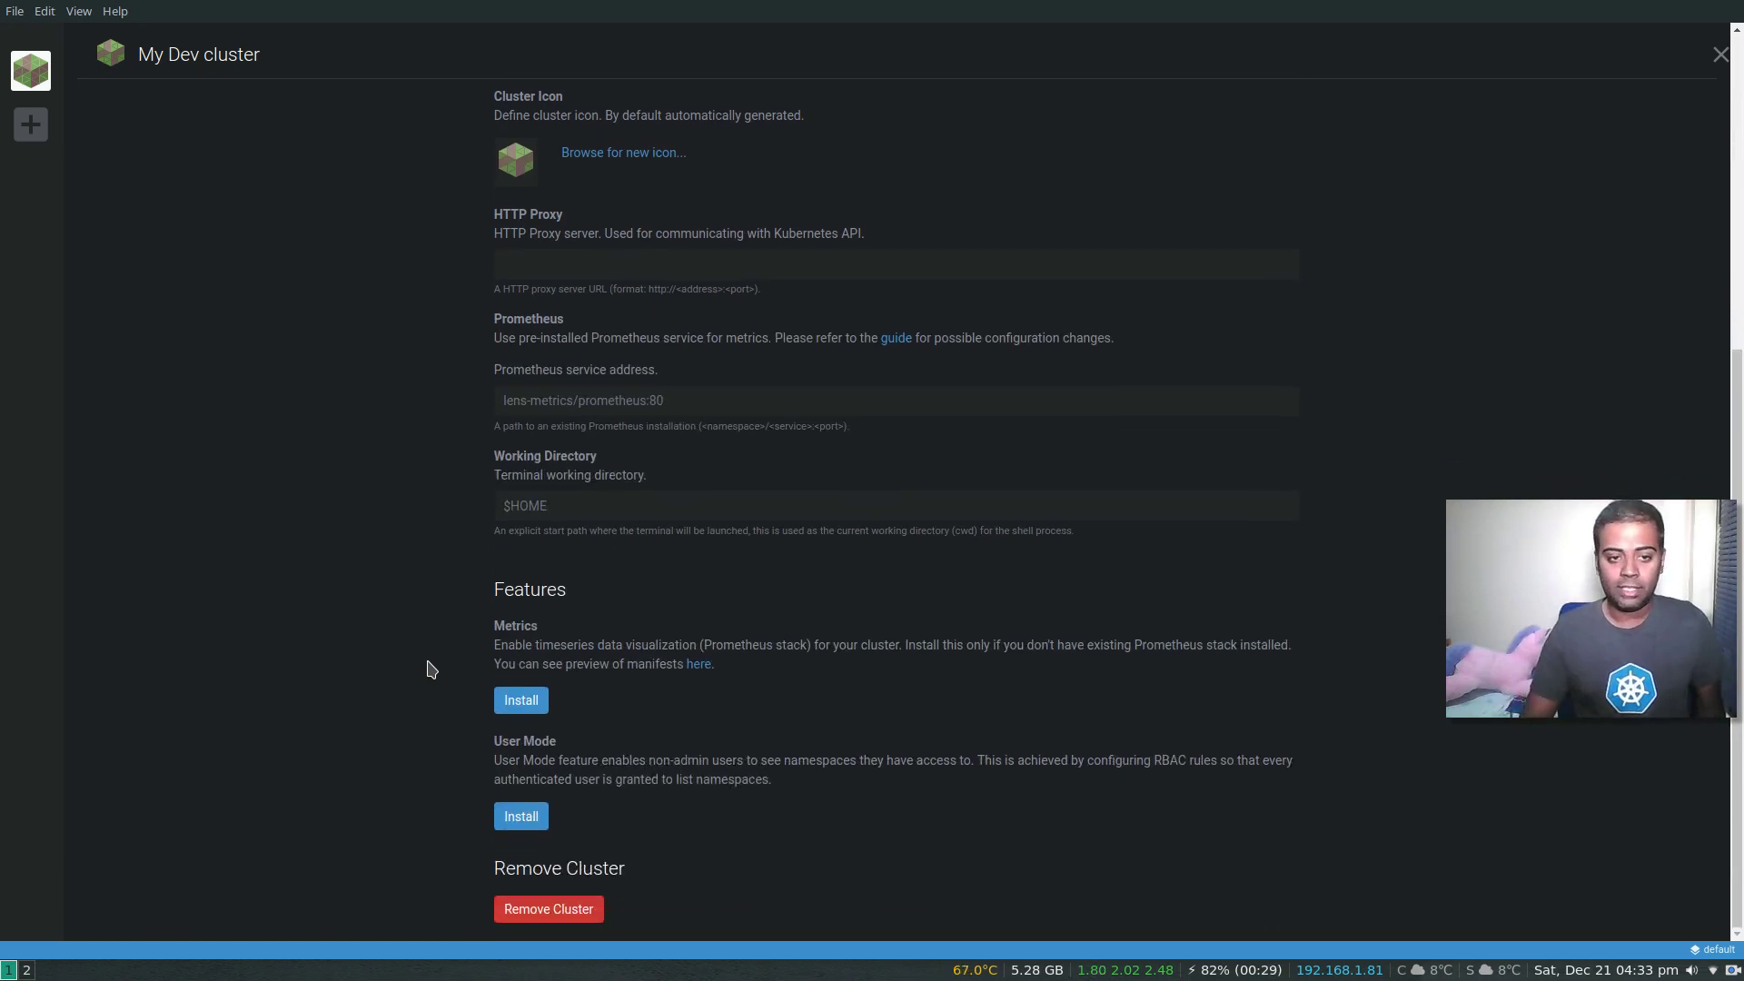
left_click(633, 403)
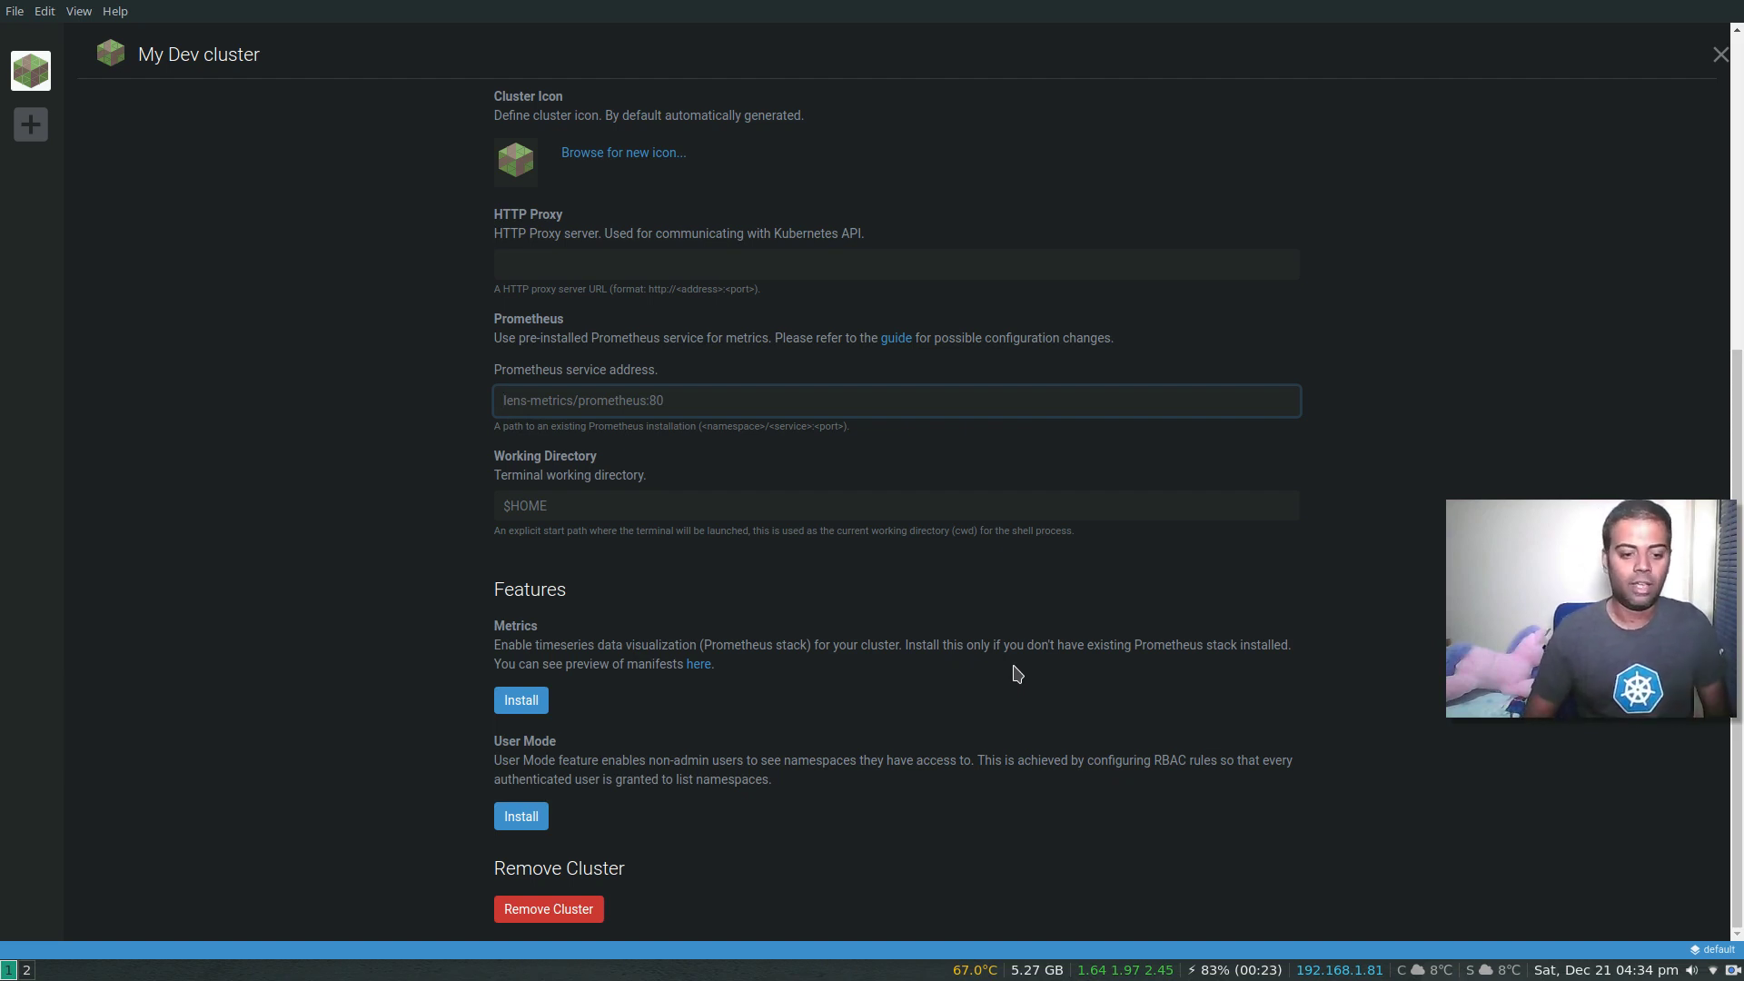
left_click(528, 705)
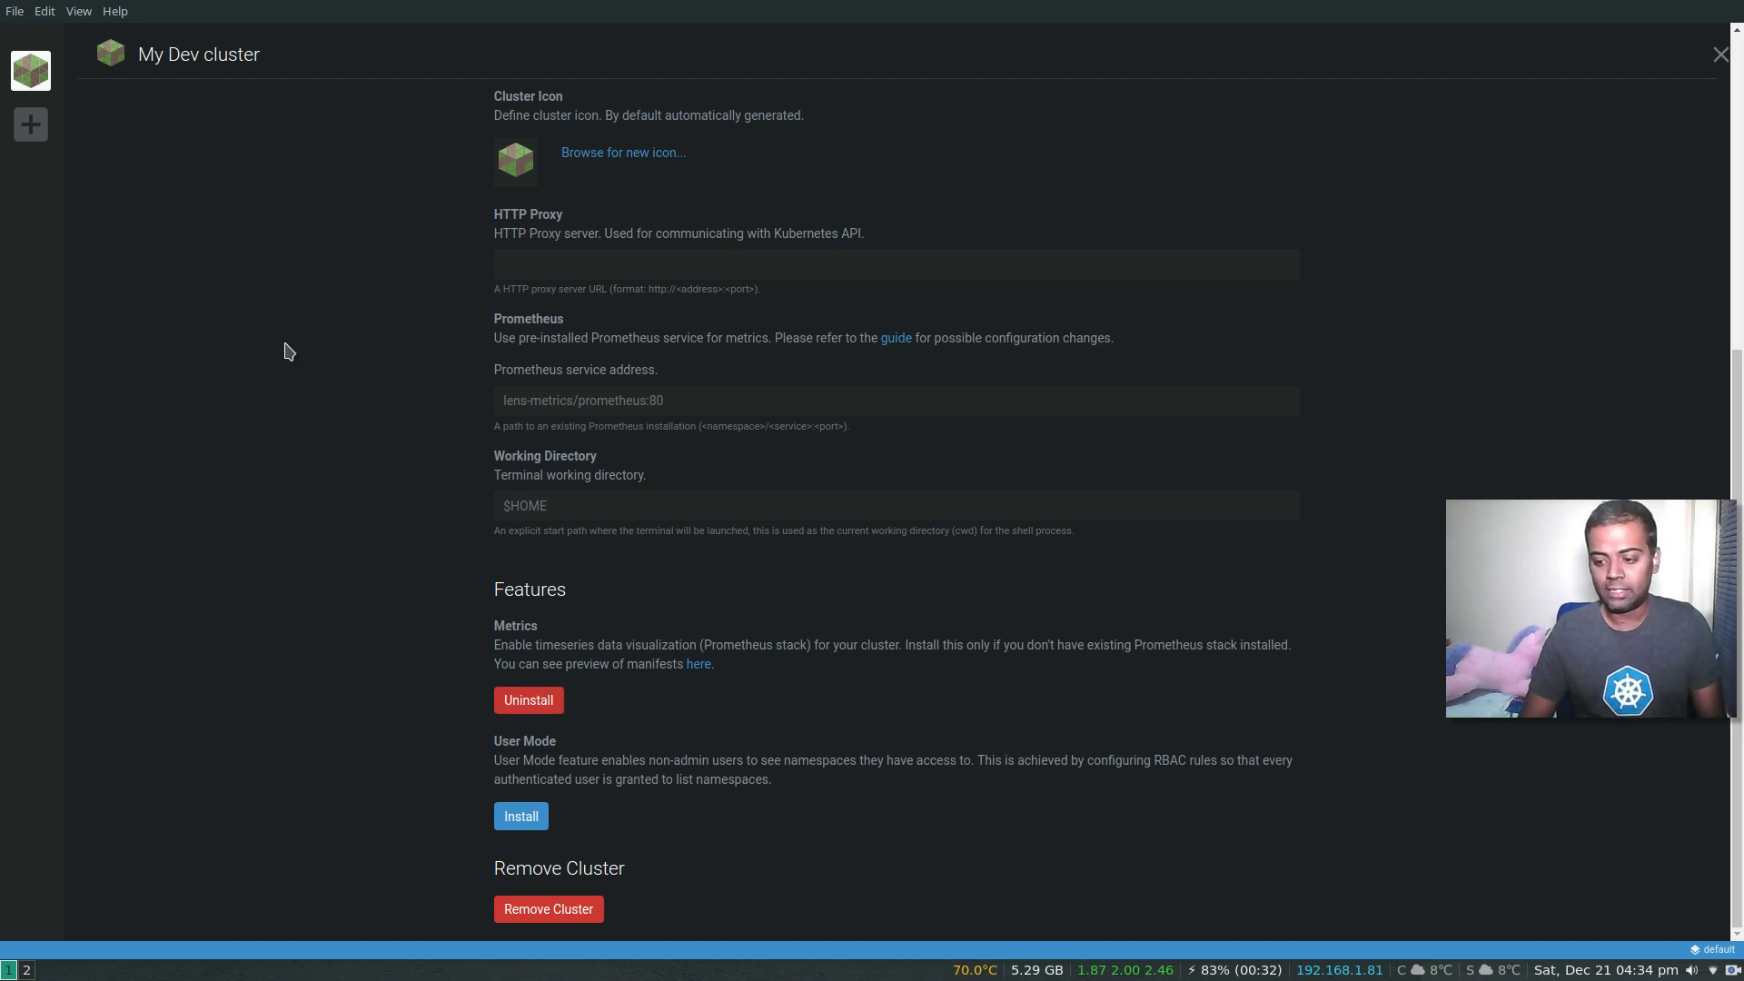
Step: View the cluster overview, then reopen the cluster settings and examine the status, general, Prometheus and feature sections
left_click(30, 70)
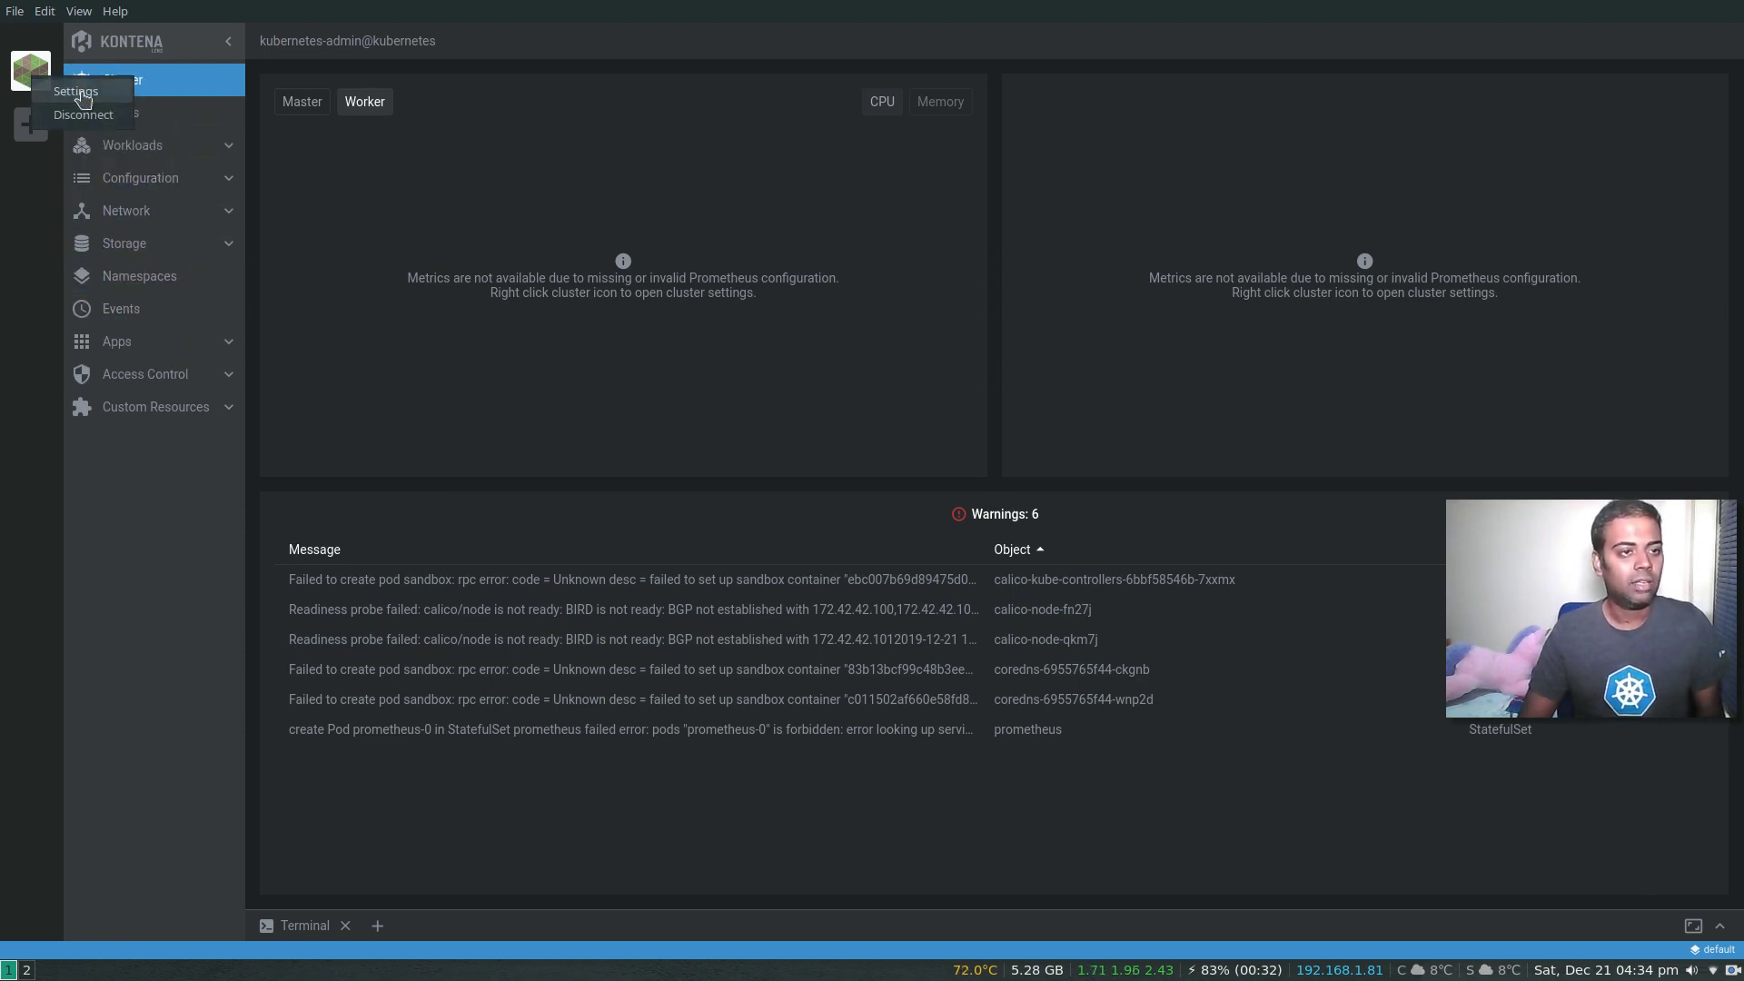
left_click(85, 96)
scroll(395, 402, "down", 5)
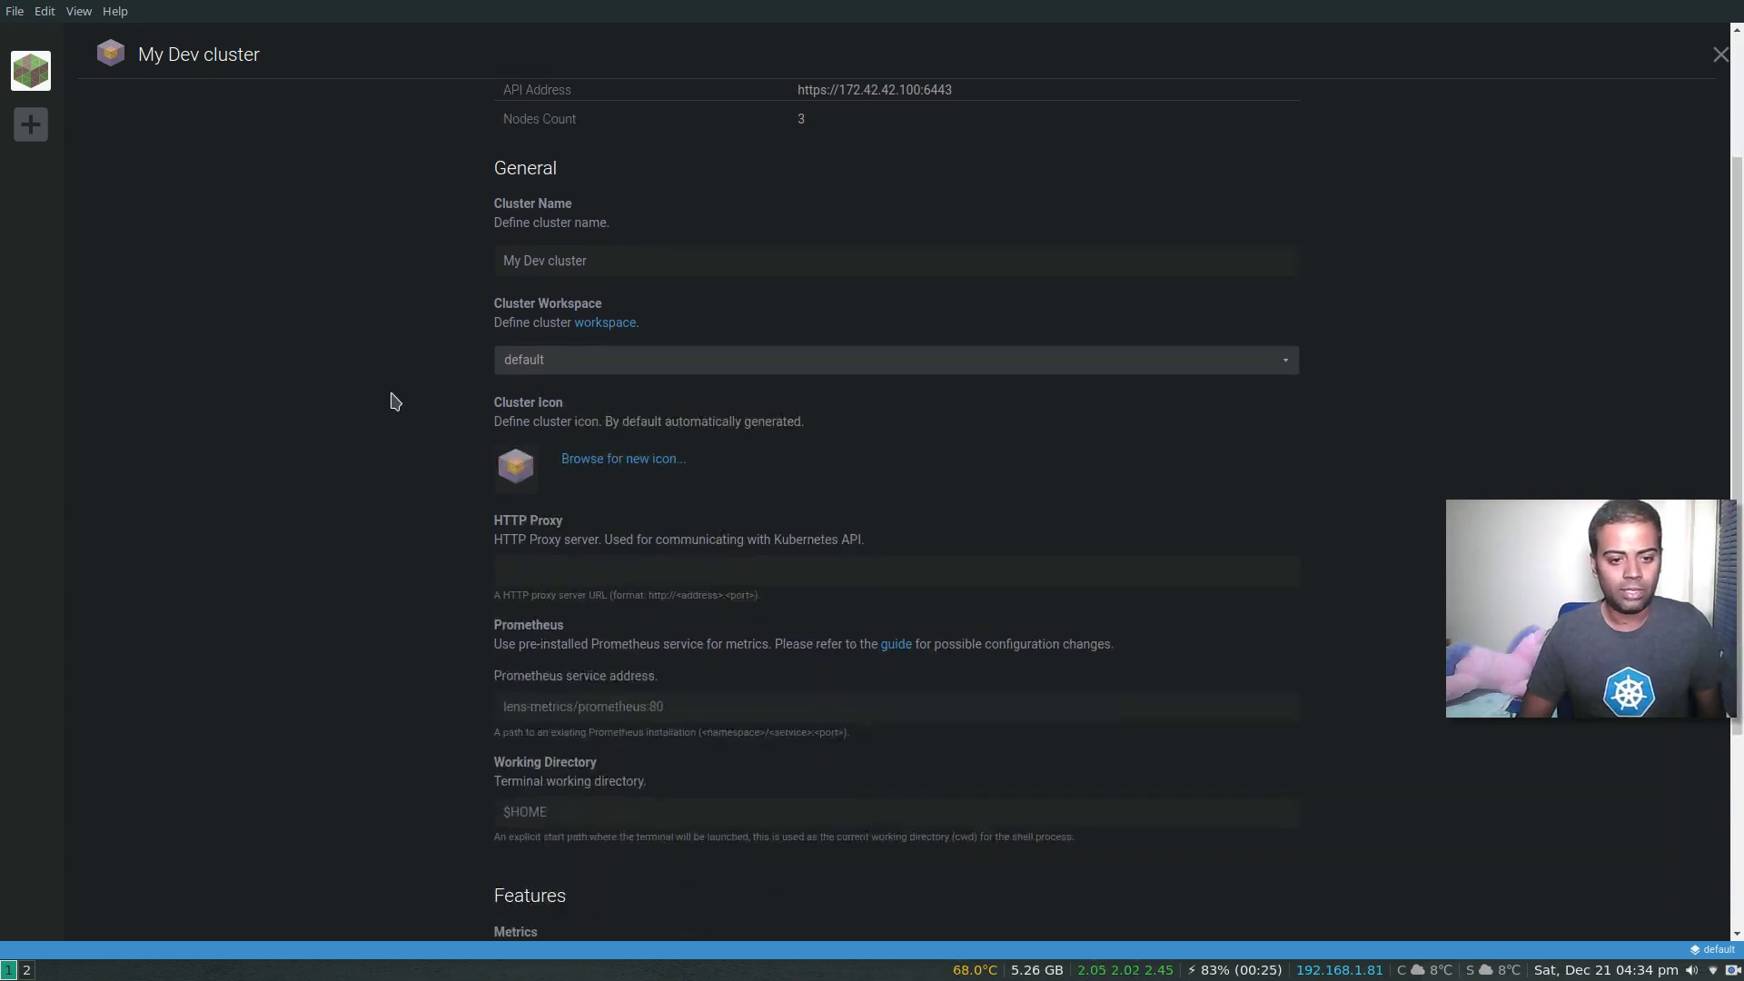
scroll(395, 401, "down", 2)
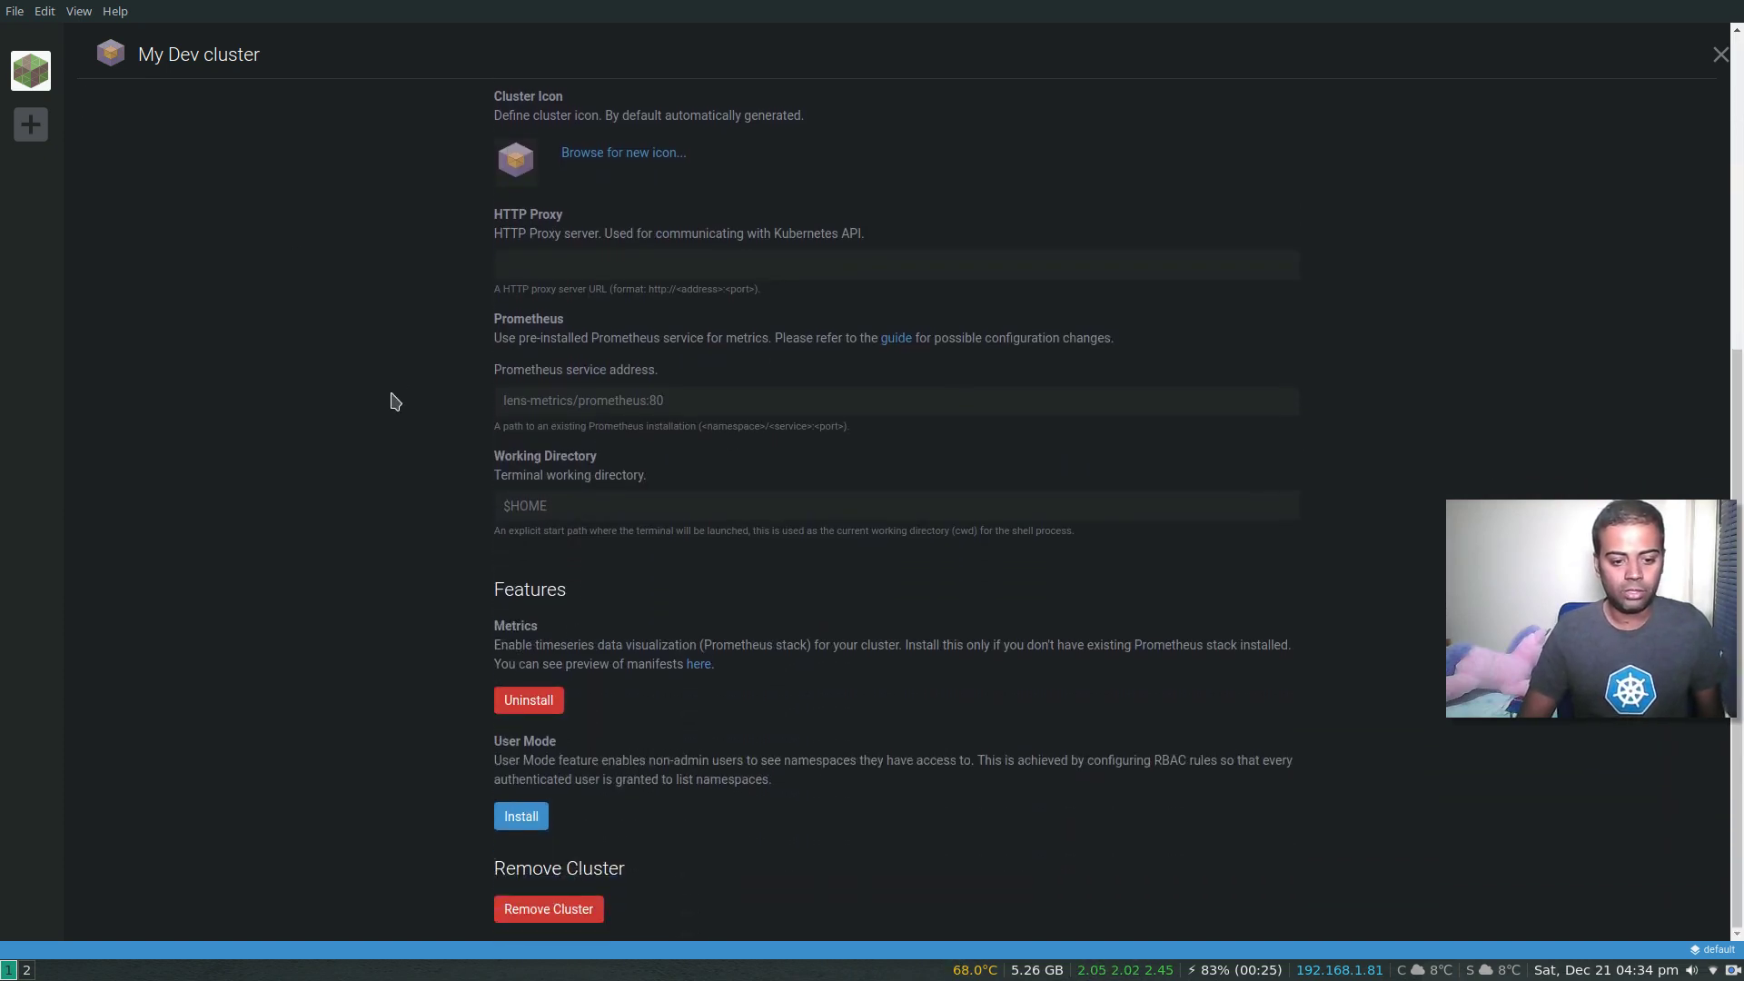
scroll(395, 402, "up", 6)
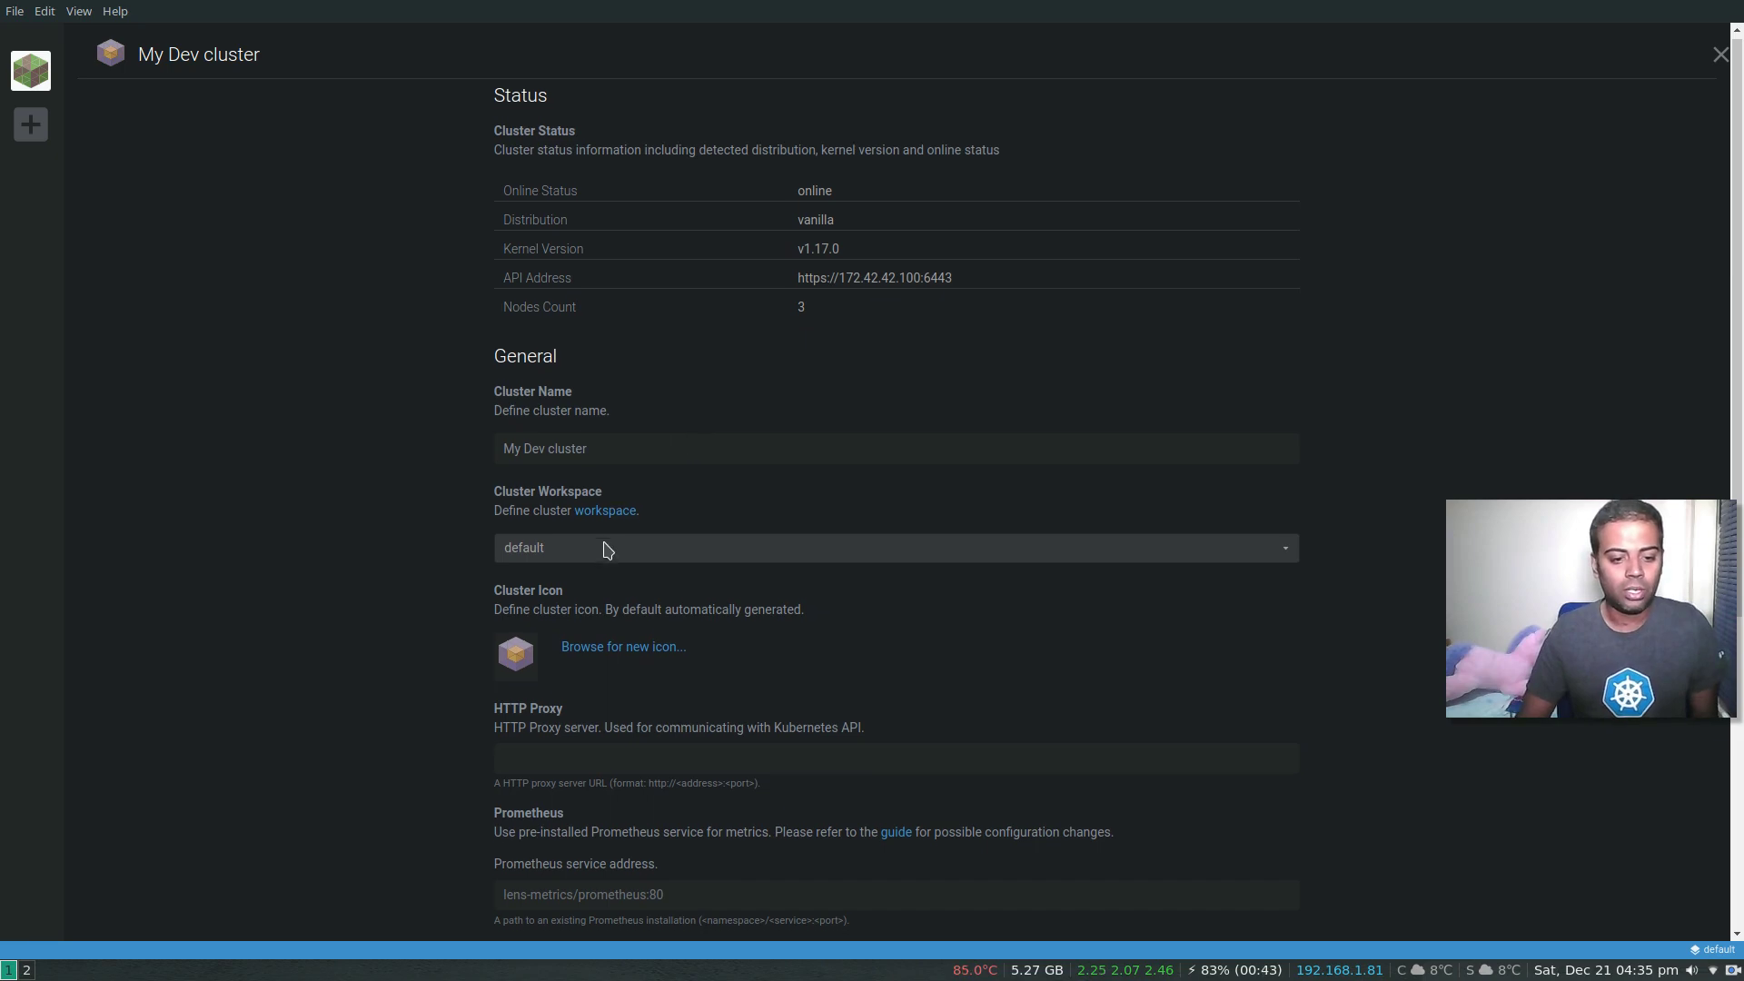
scroll(604, 545, "down", 5)
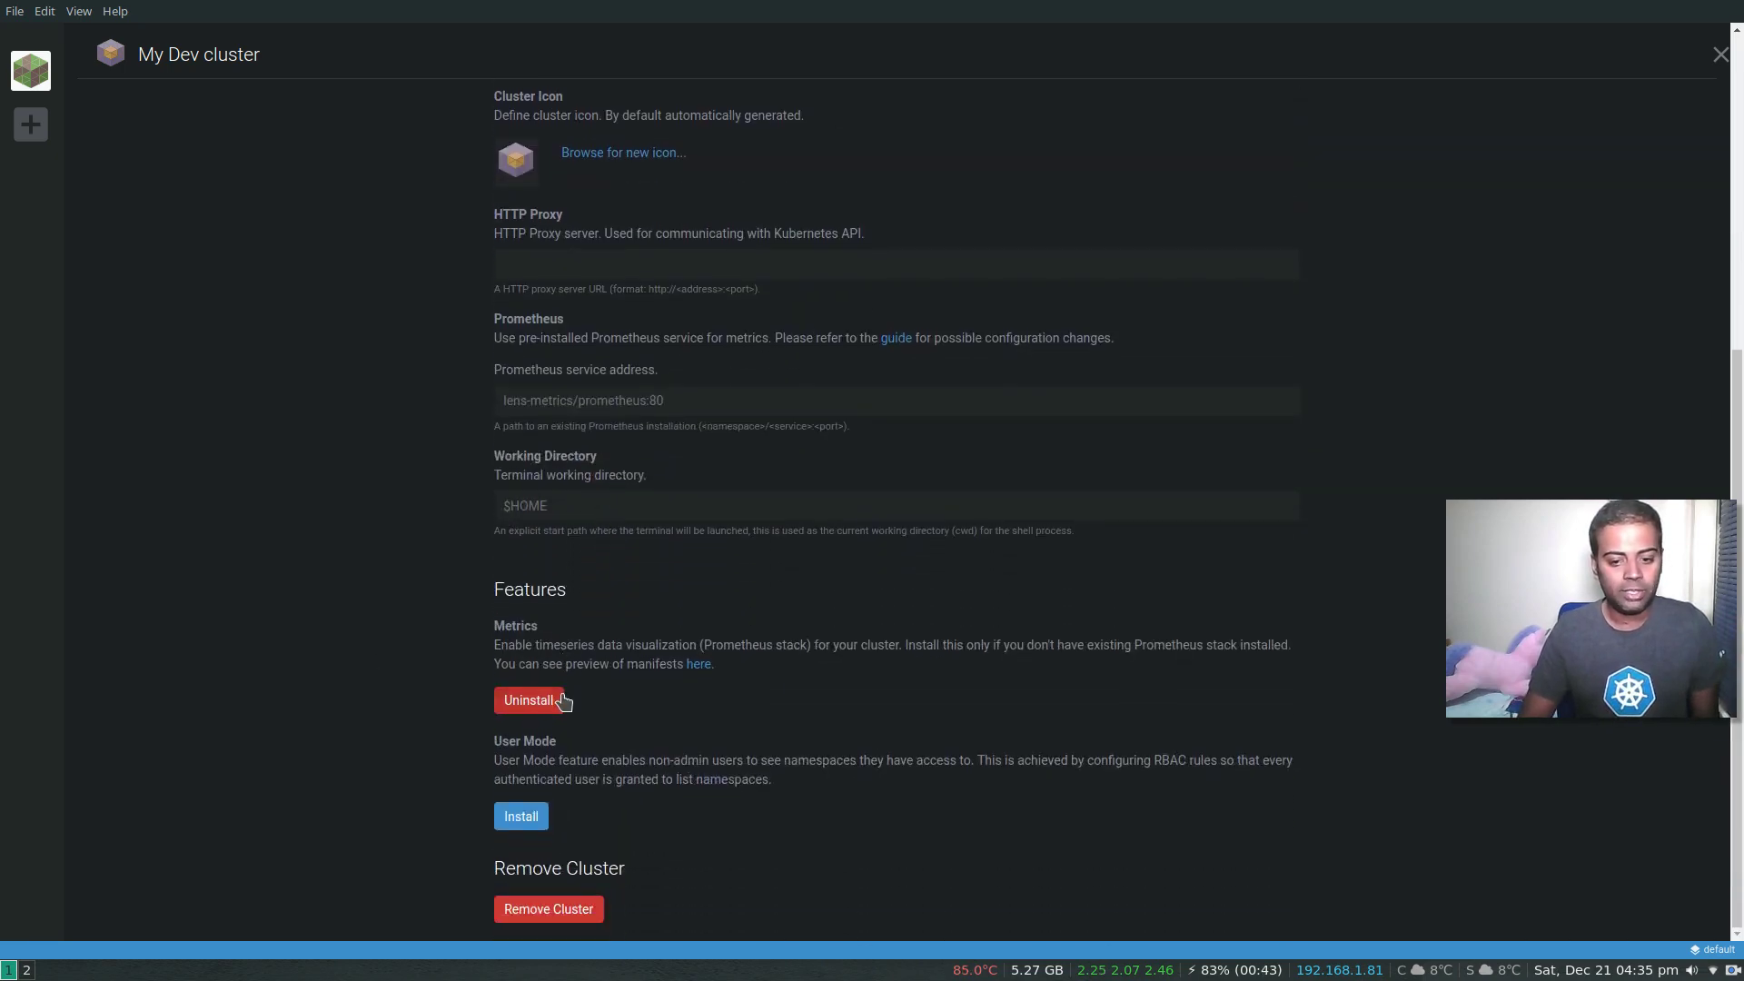
scroll(370, 678, "up", 1)
scroll(369, 678, "up", 5)
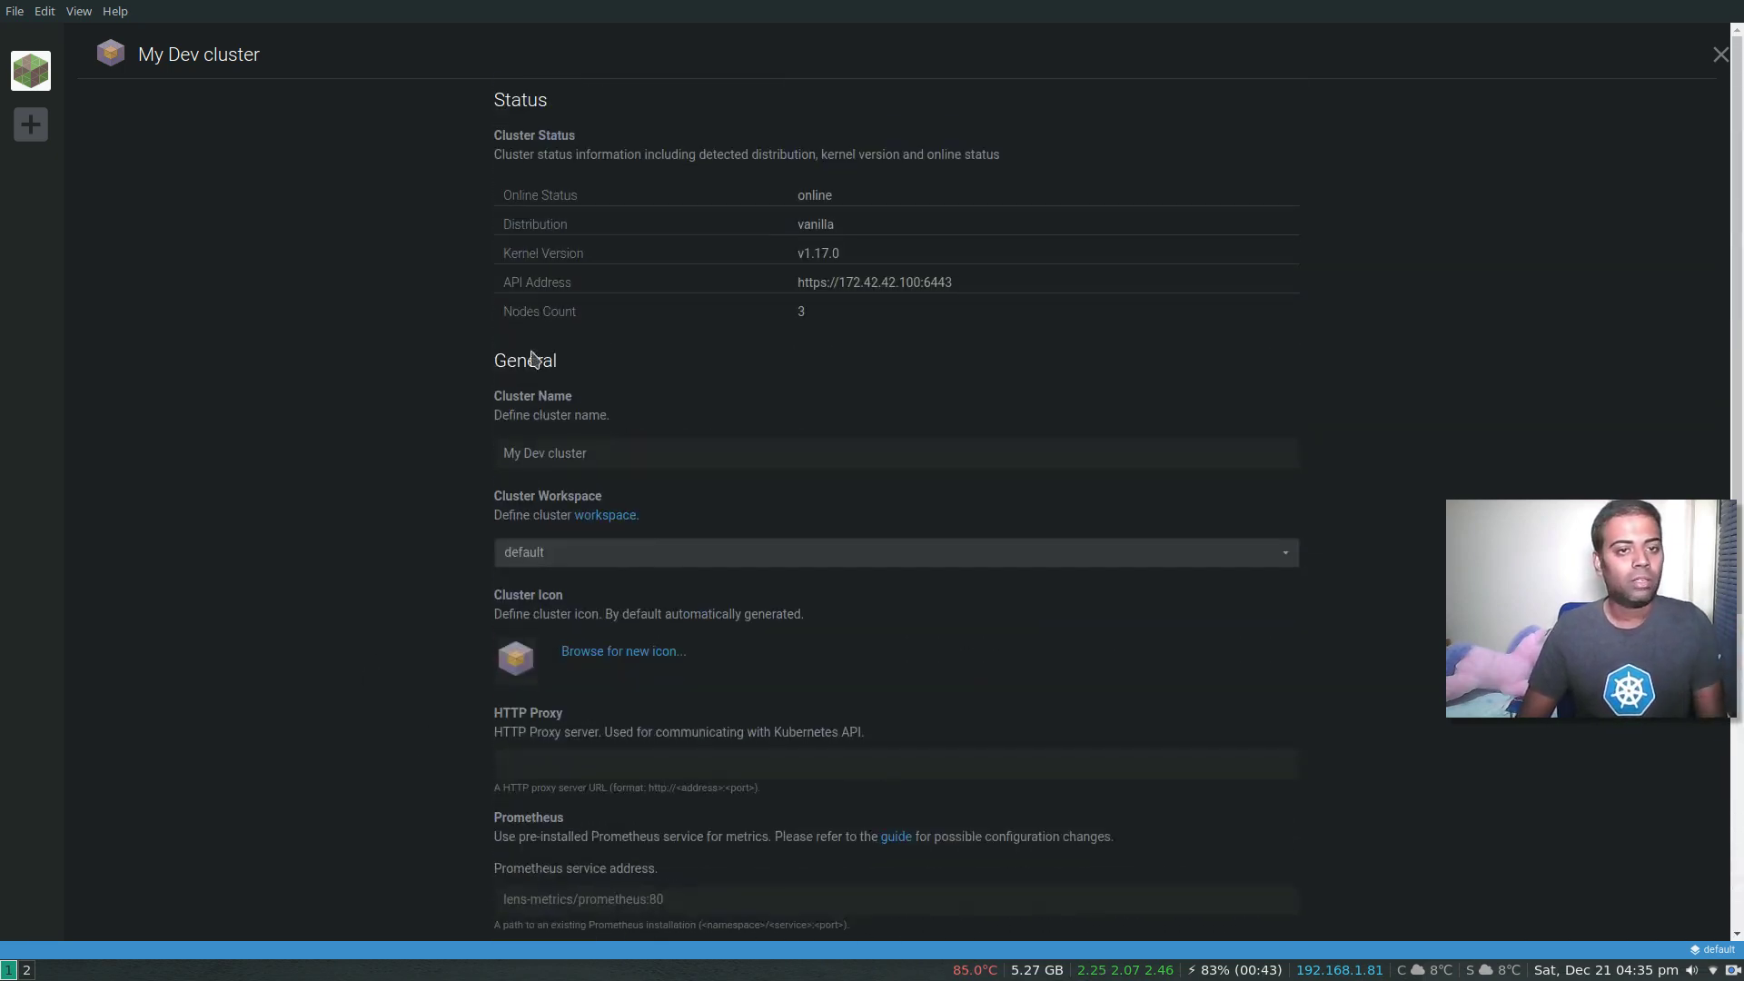
Step: Close the cluster settings, examine the status and taints in the nodes list, and return to the cluster overview
left_click(1721, 56)
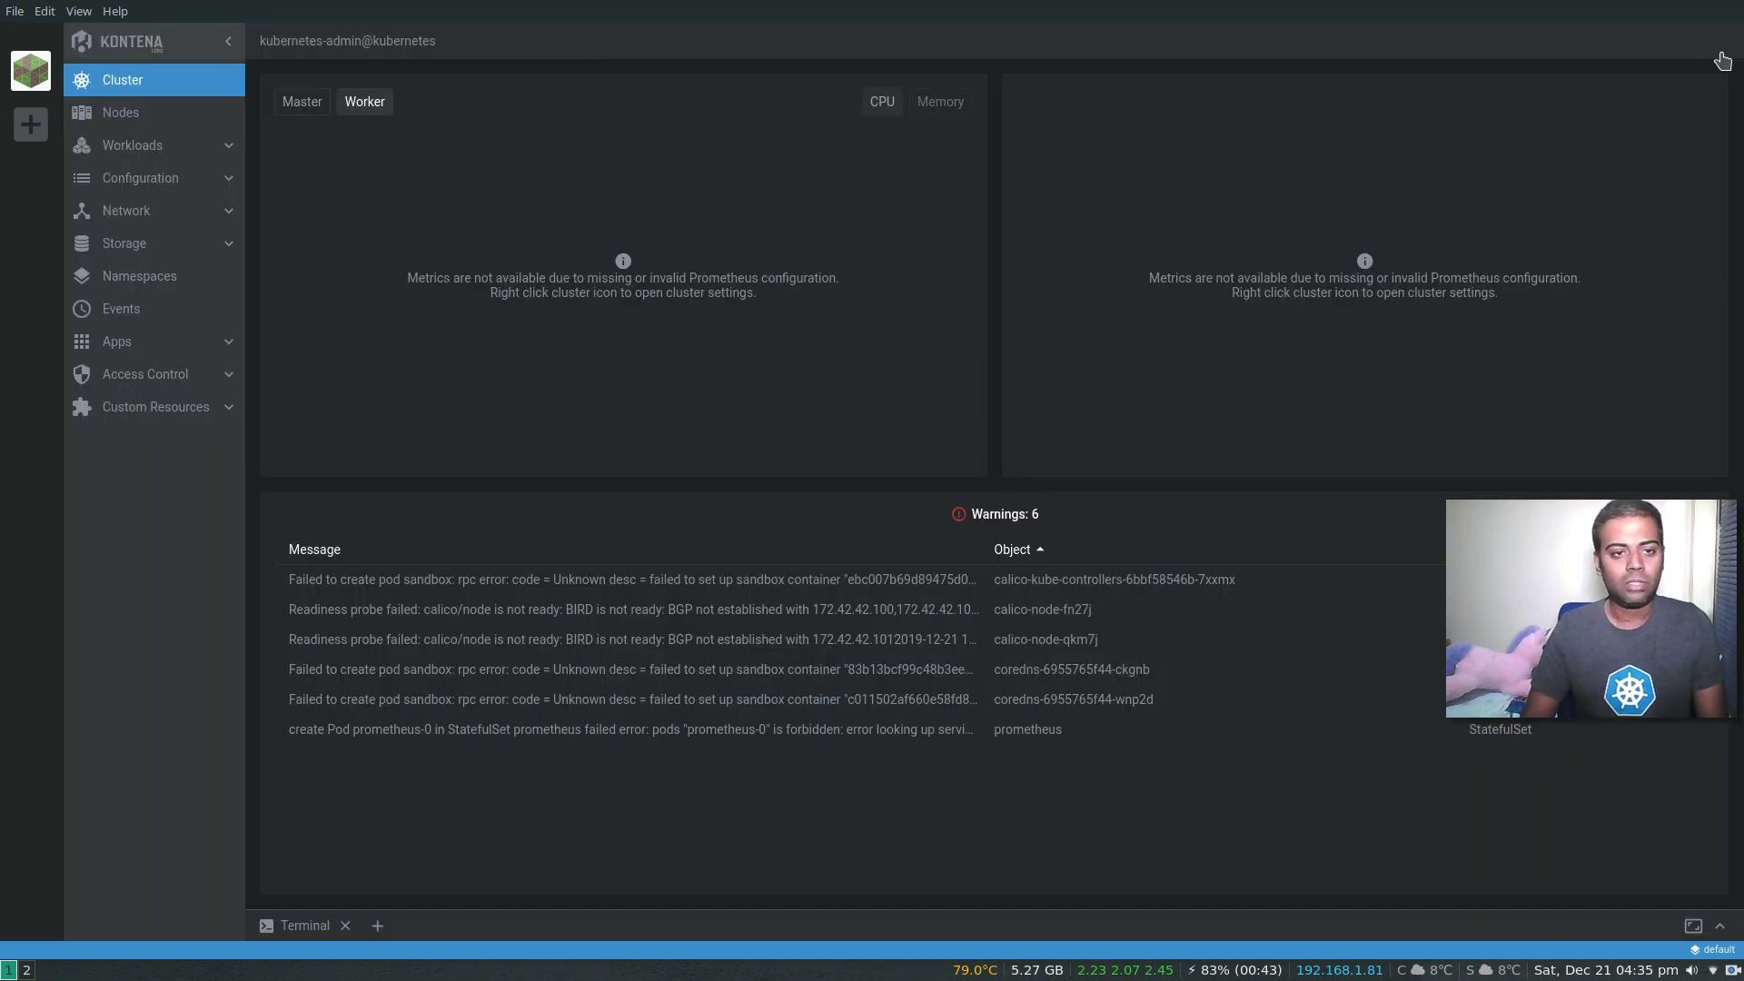
left_click(141, 110)
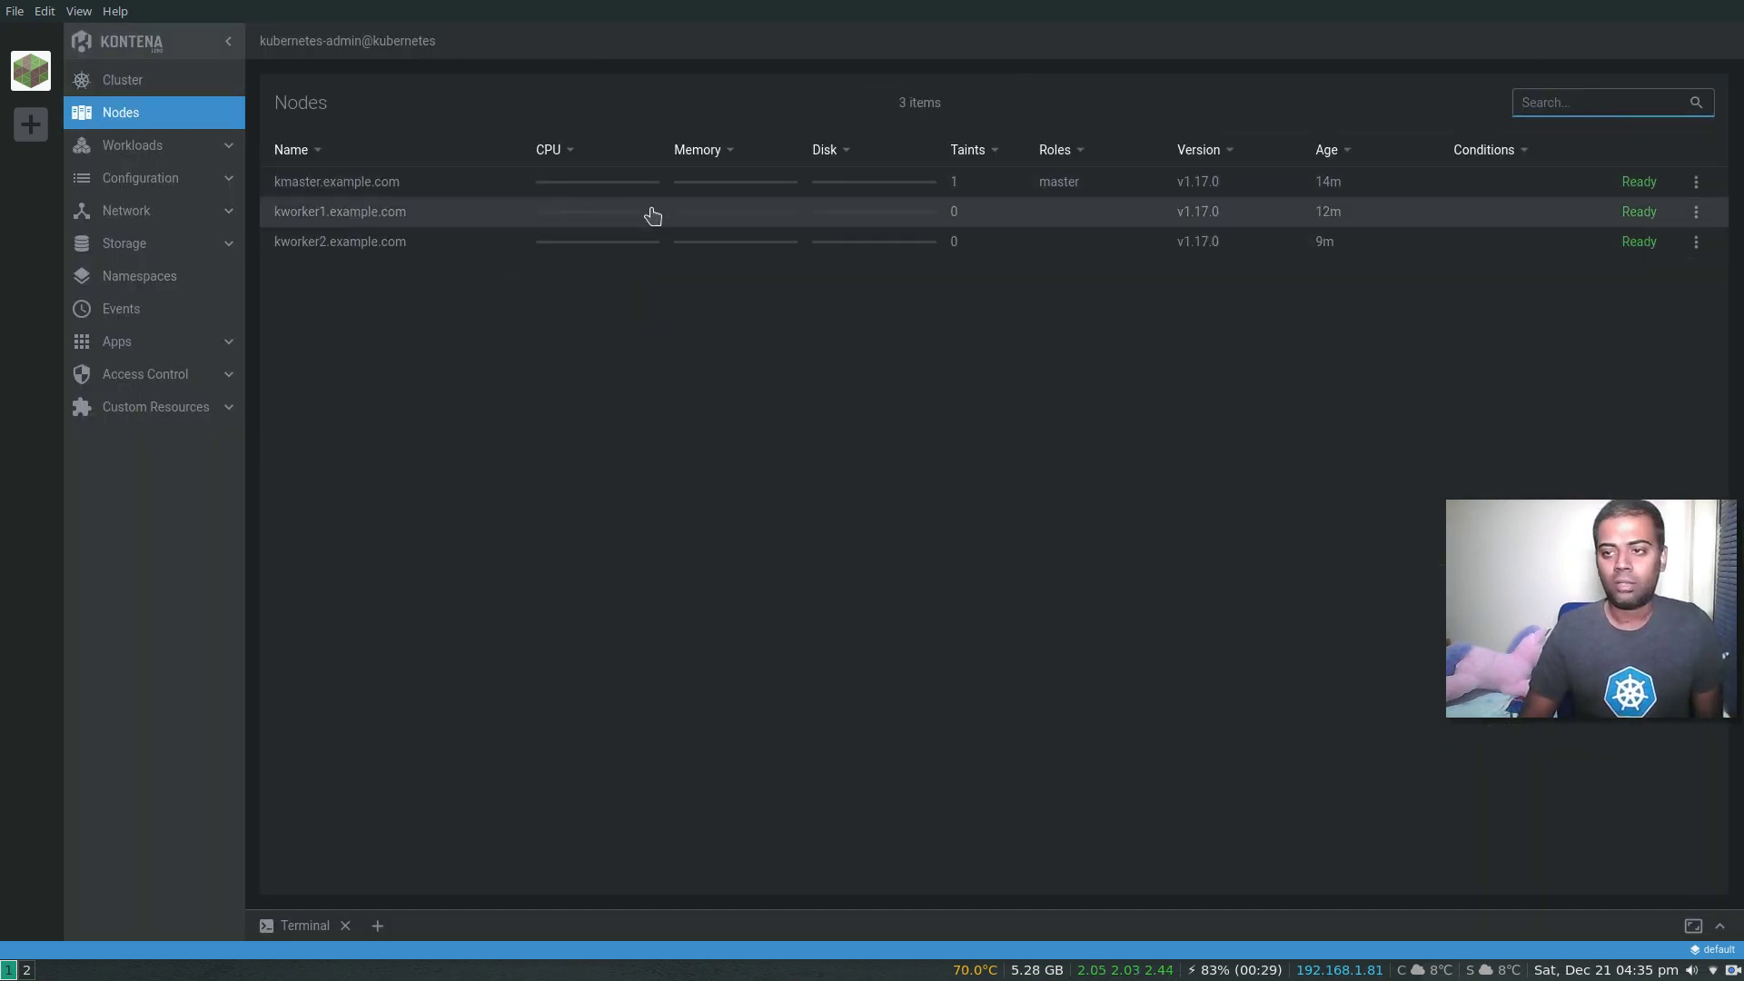
mouse_move(1638, 186)
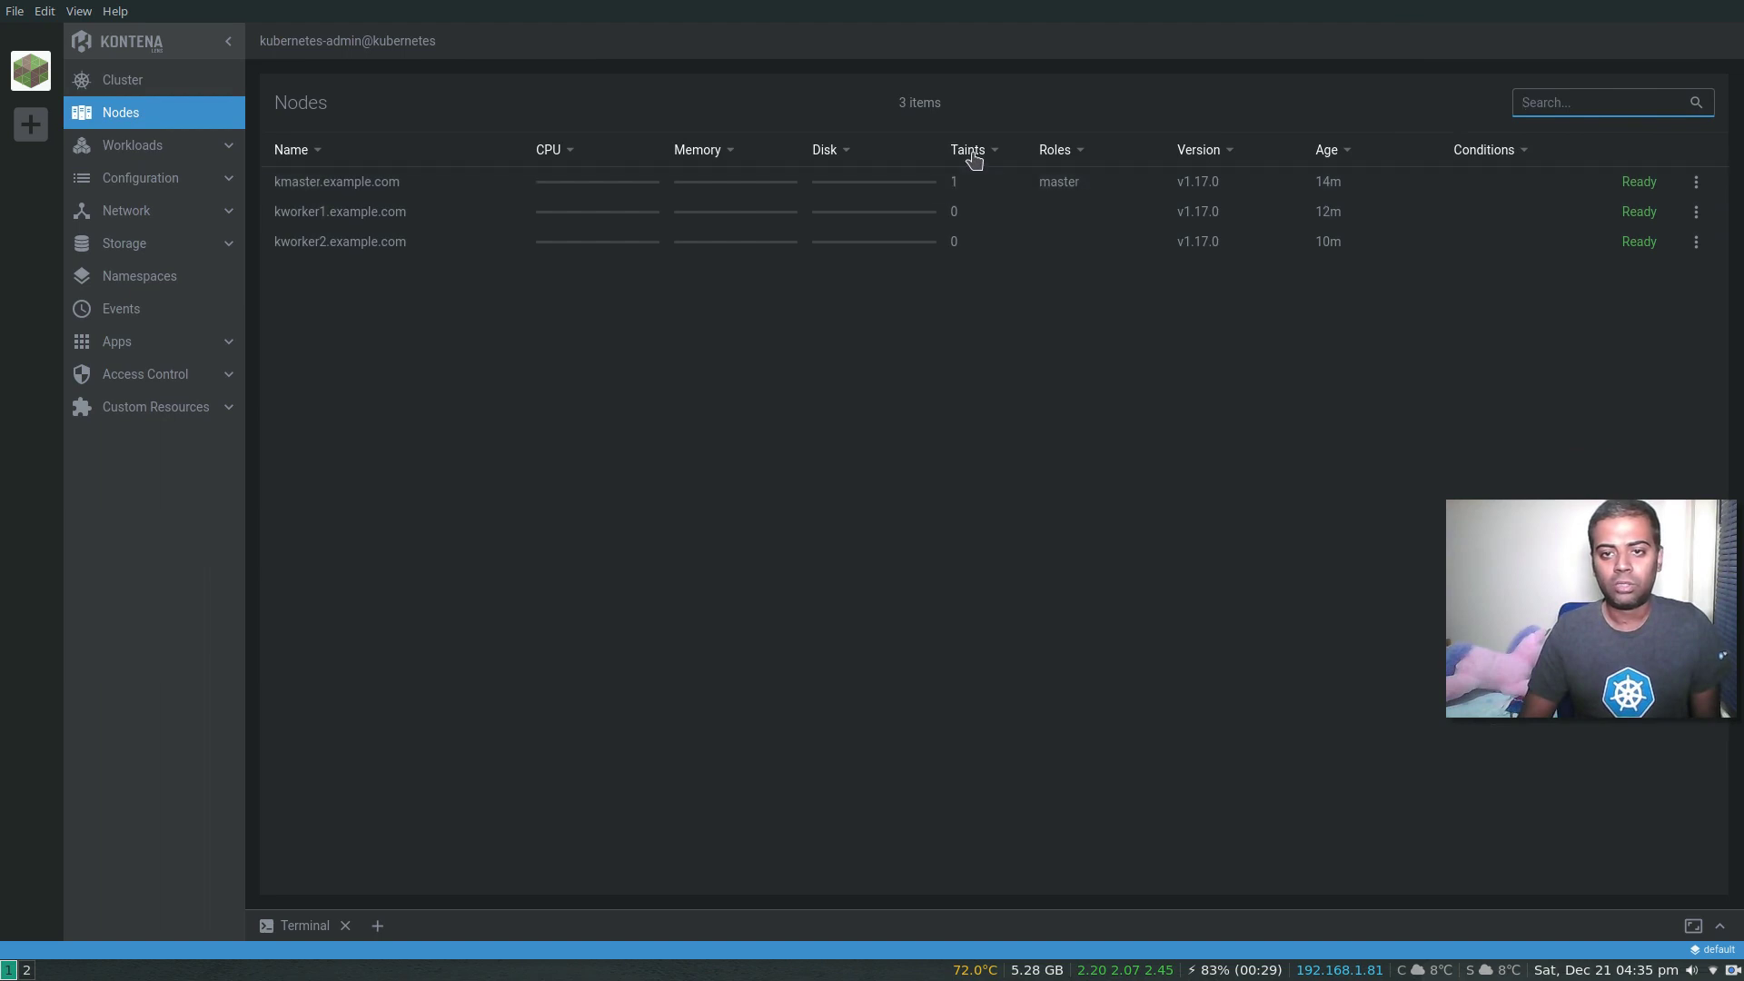
mouse_move(958, 191)
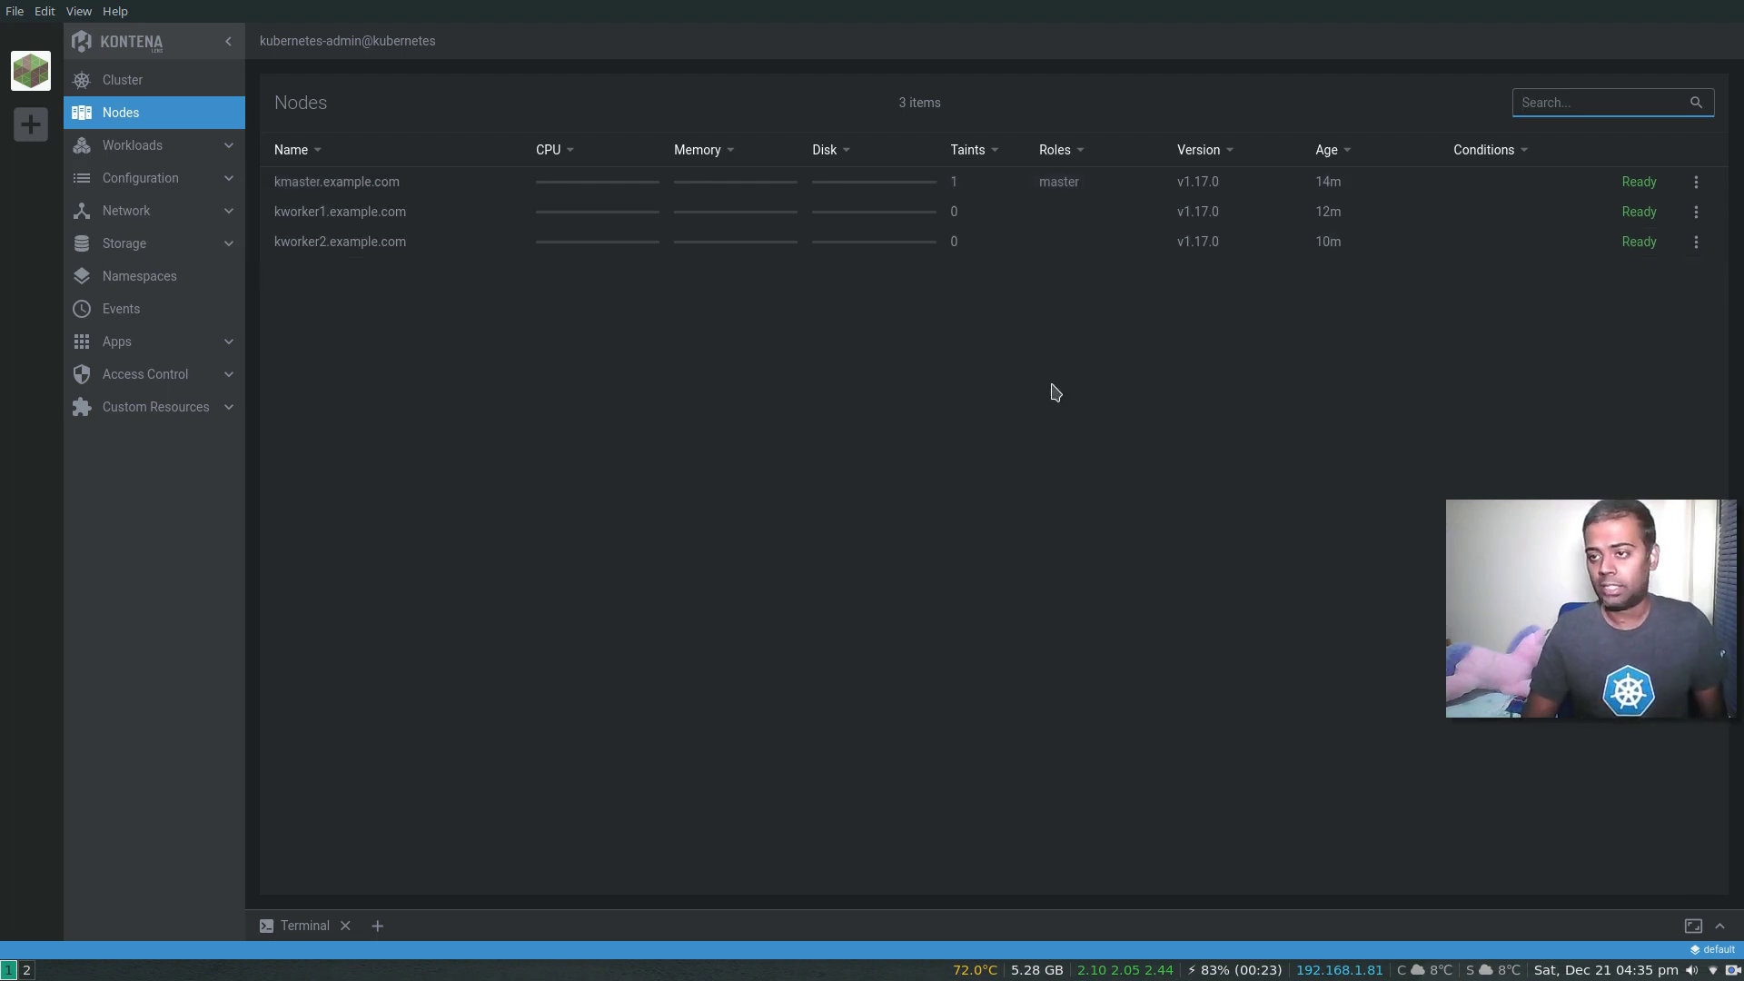
left_click(105, 81)
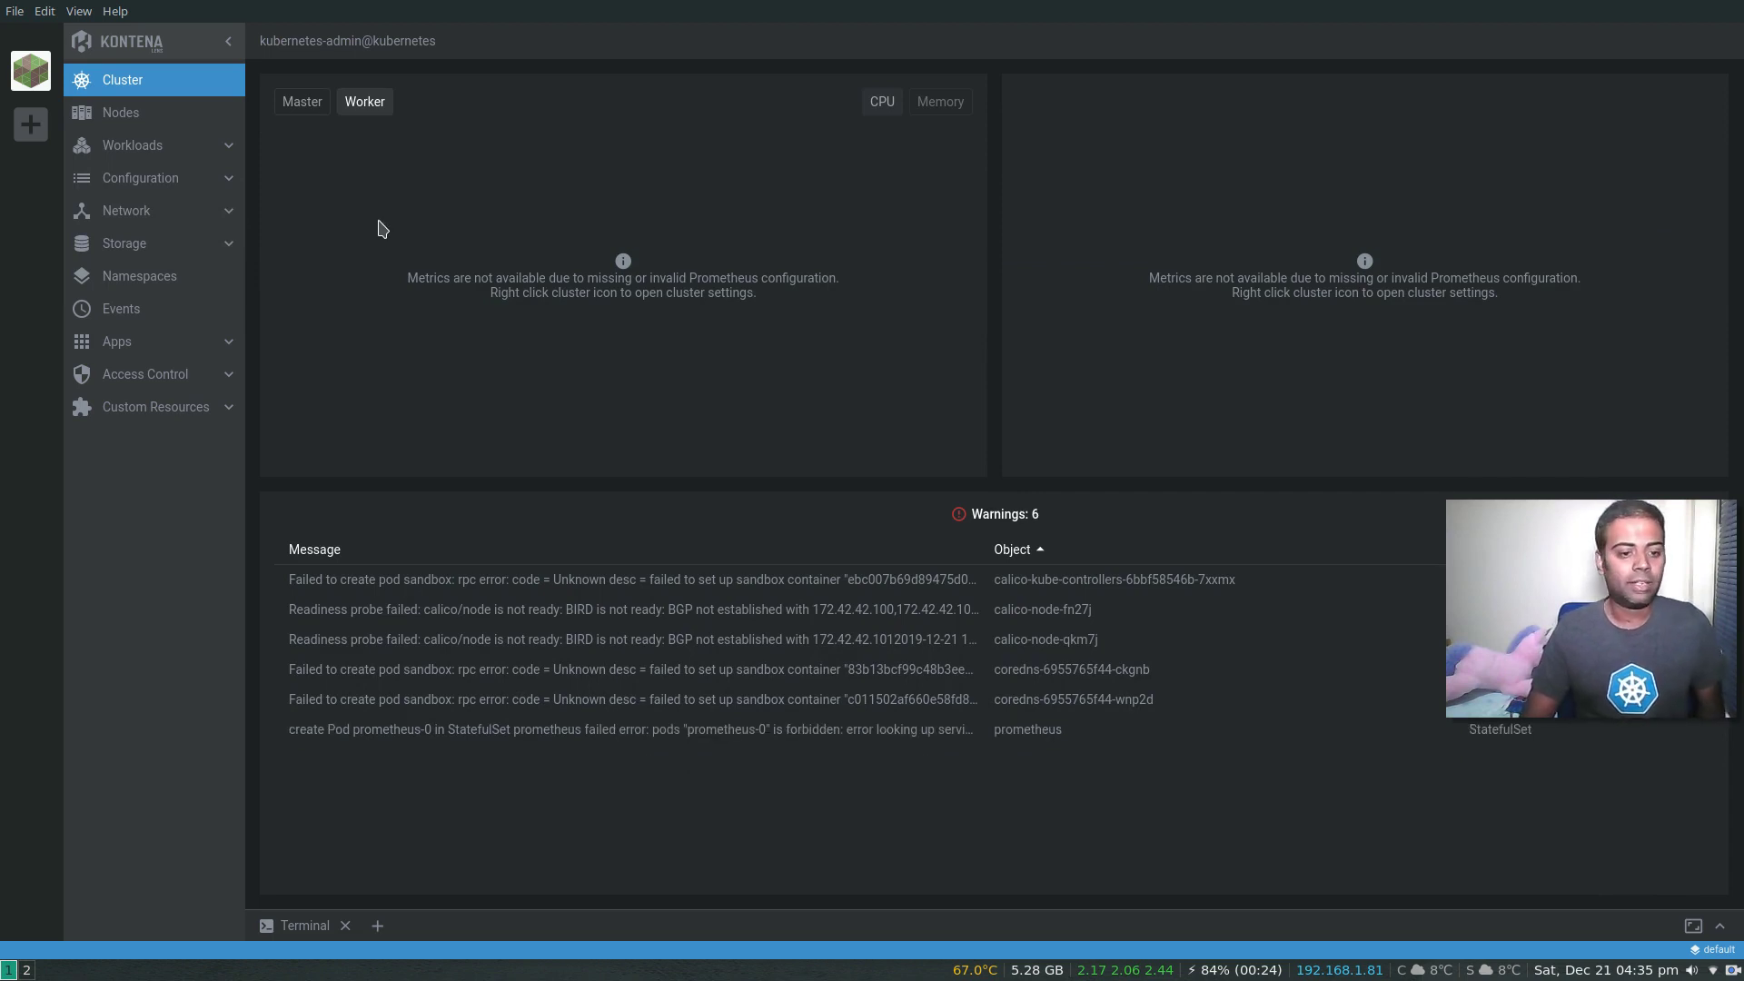
Step: Examine the workloads overview across all namespaces, with a brief look at the full pods list
left_click(163, 157)
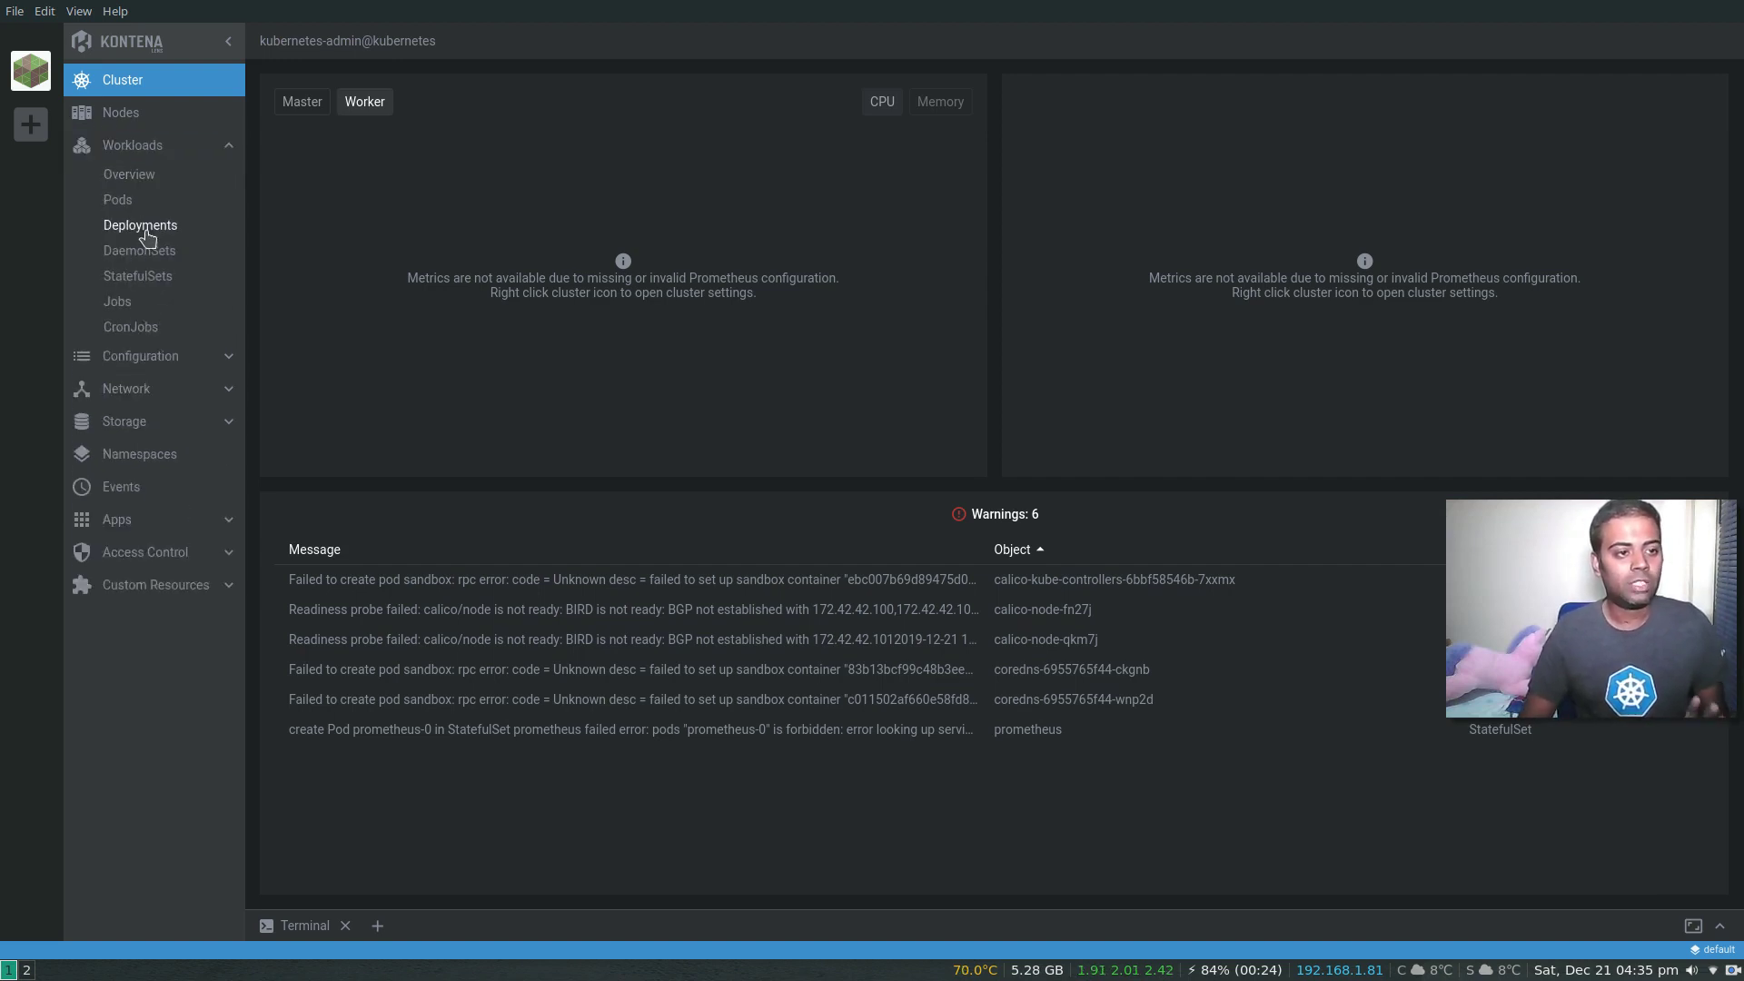
left_click(141, 180)
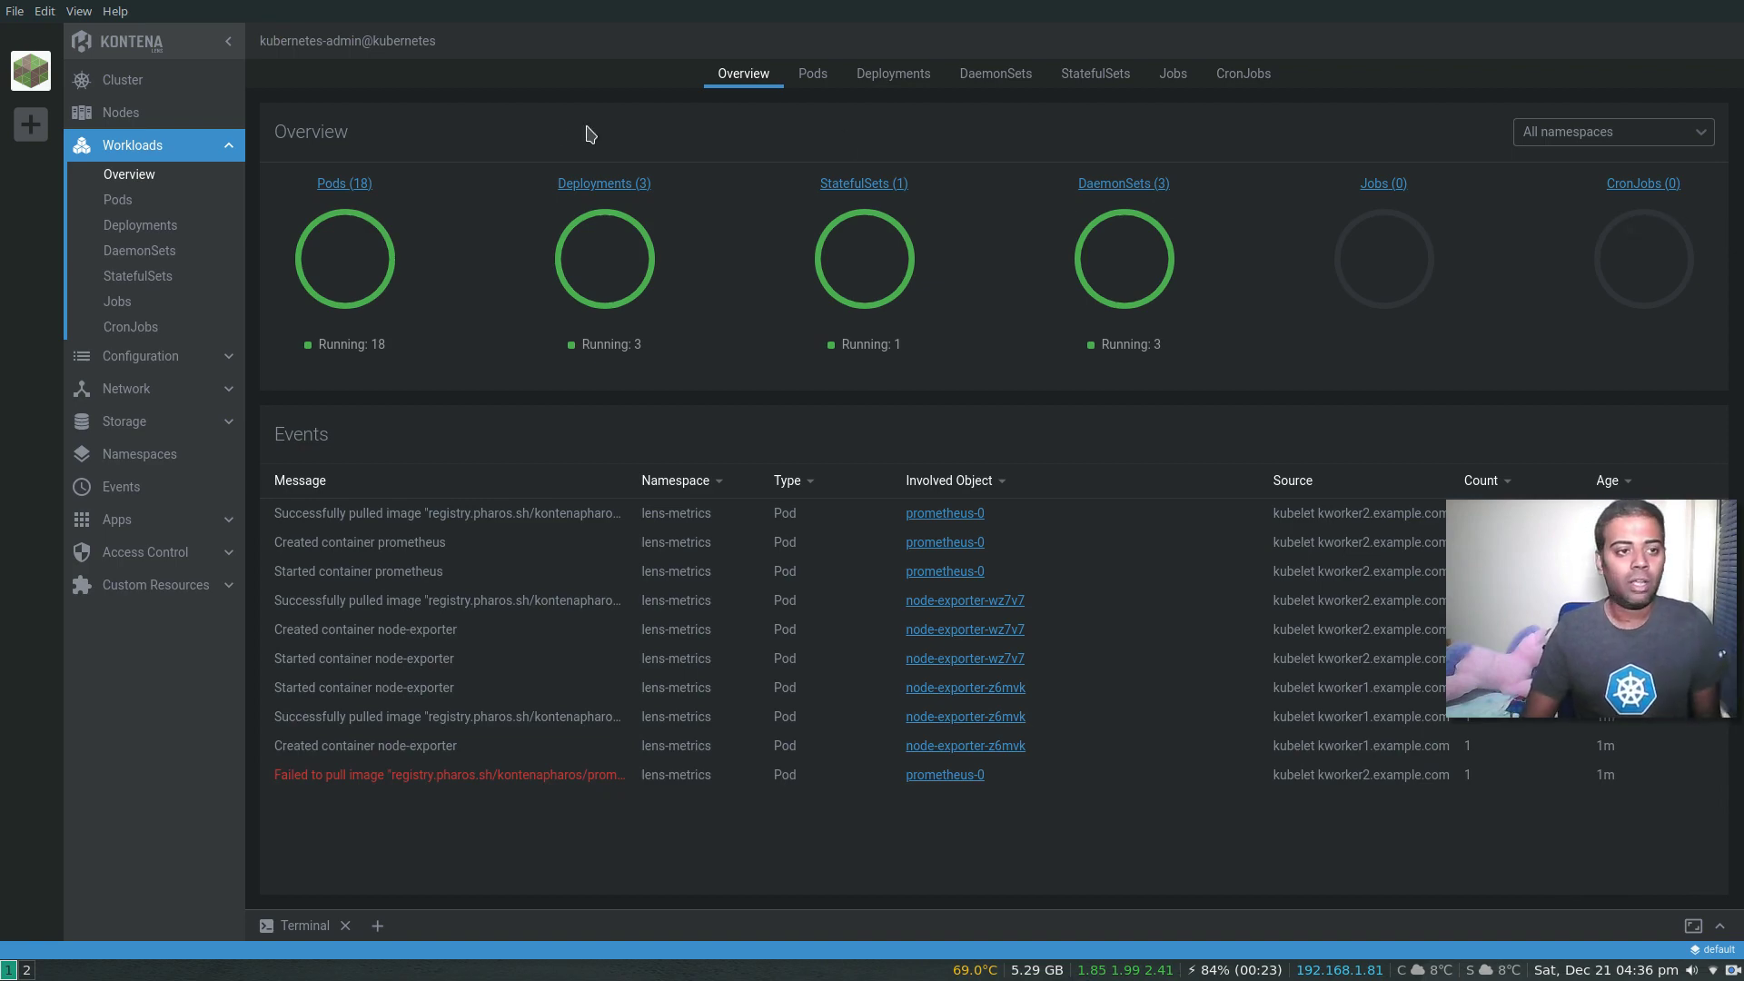
left_click(117, 201)
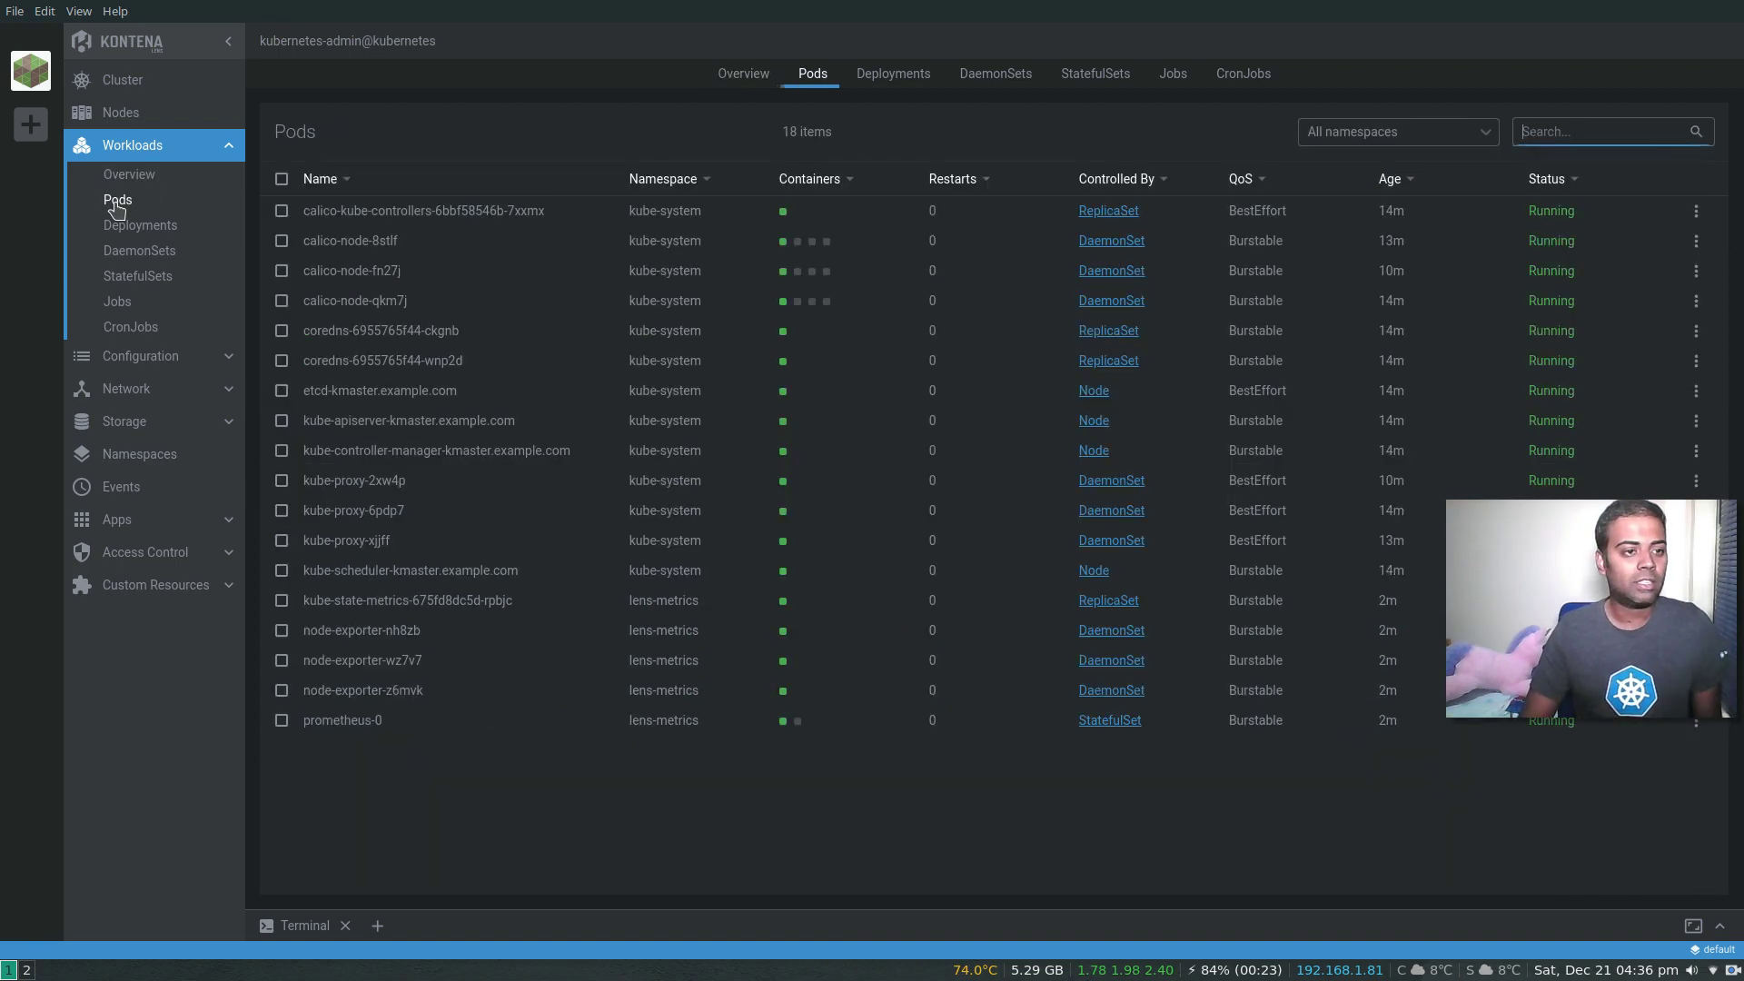
left_click(118, 176)
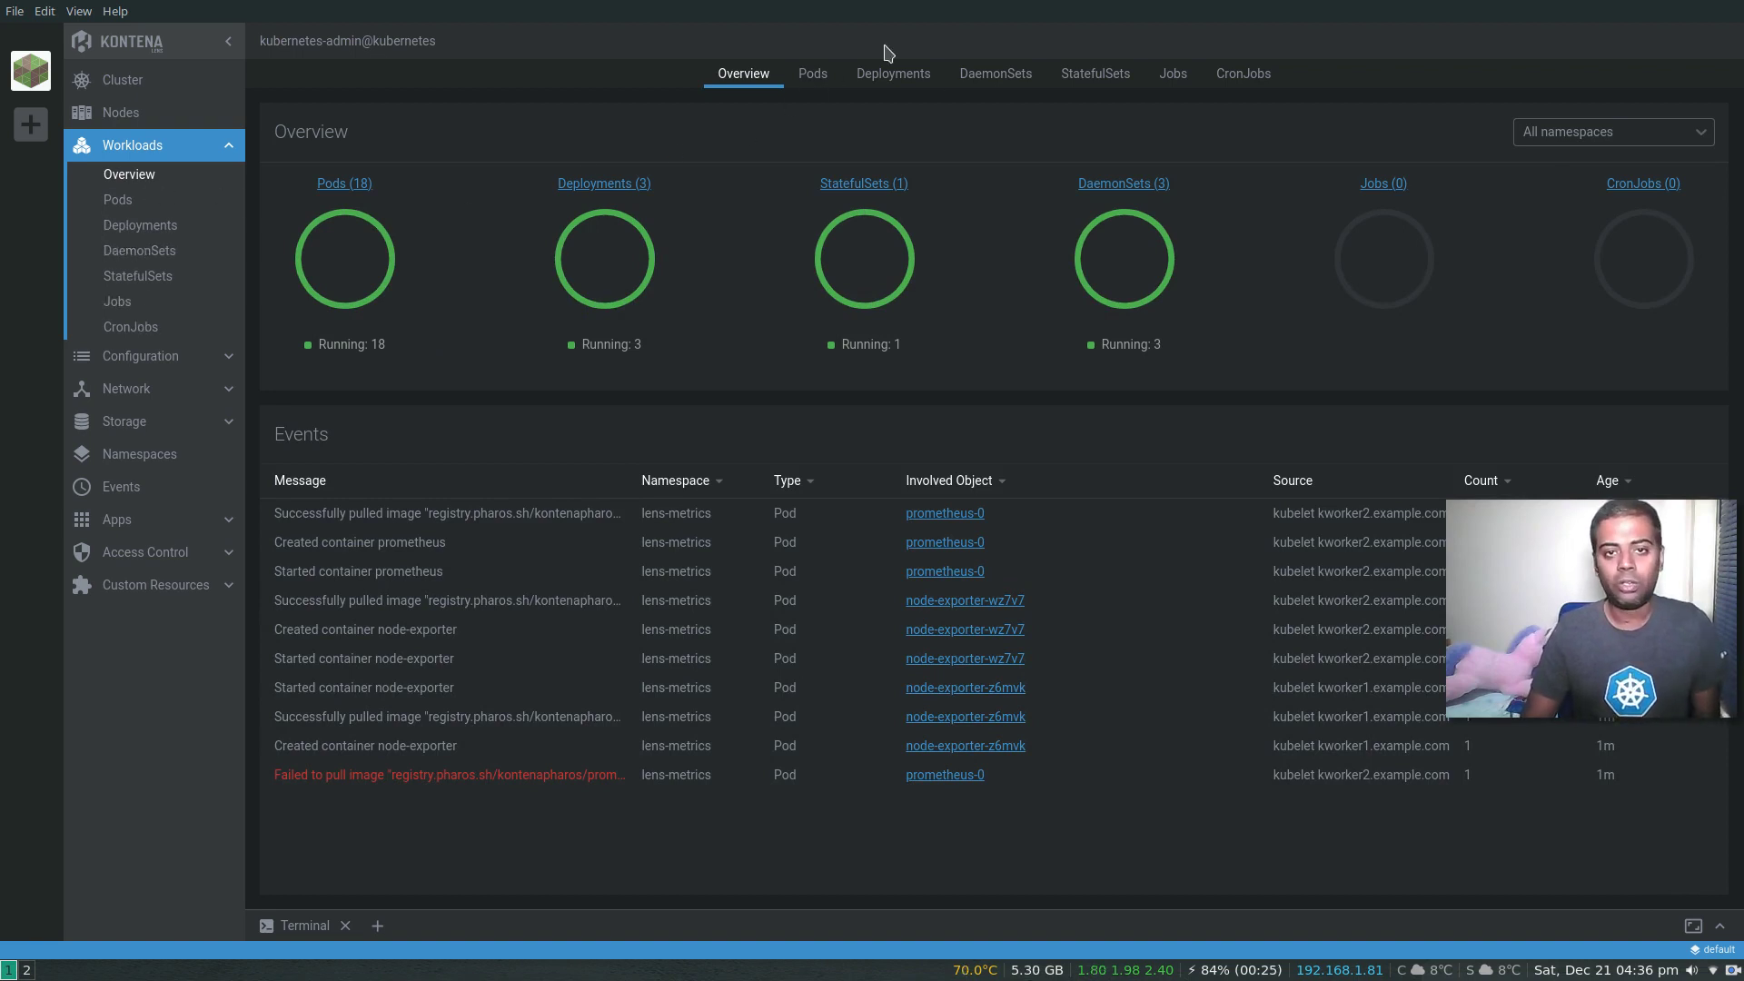
Step: Filter the pods list by the search text "calico" and clear that filter
left_click(805, 76)
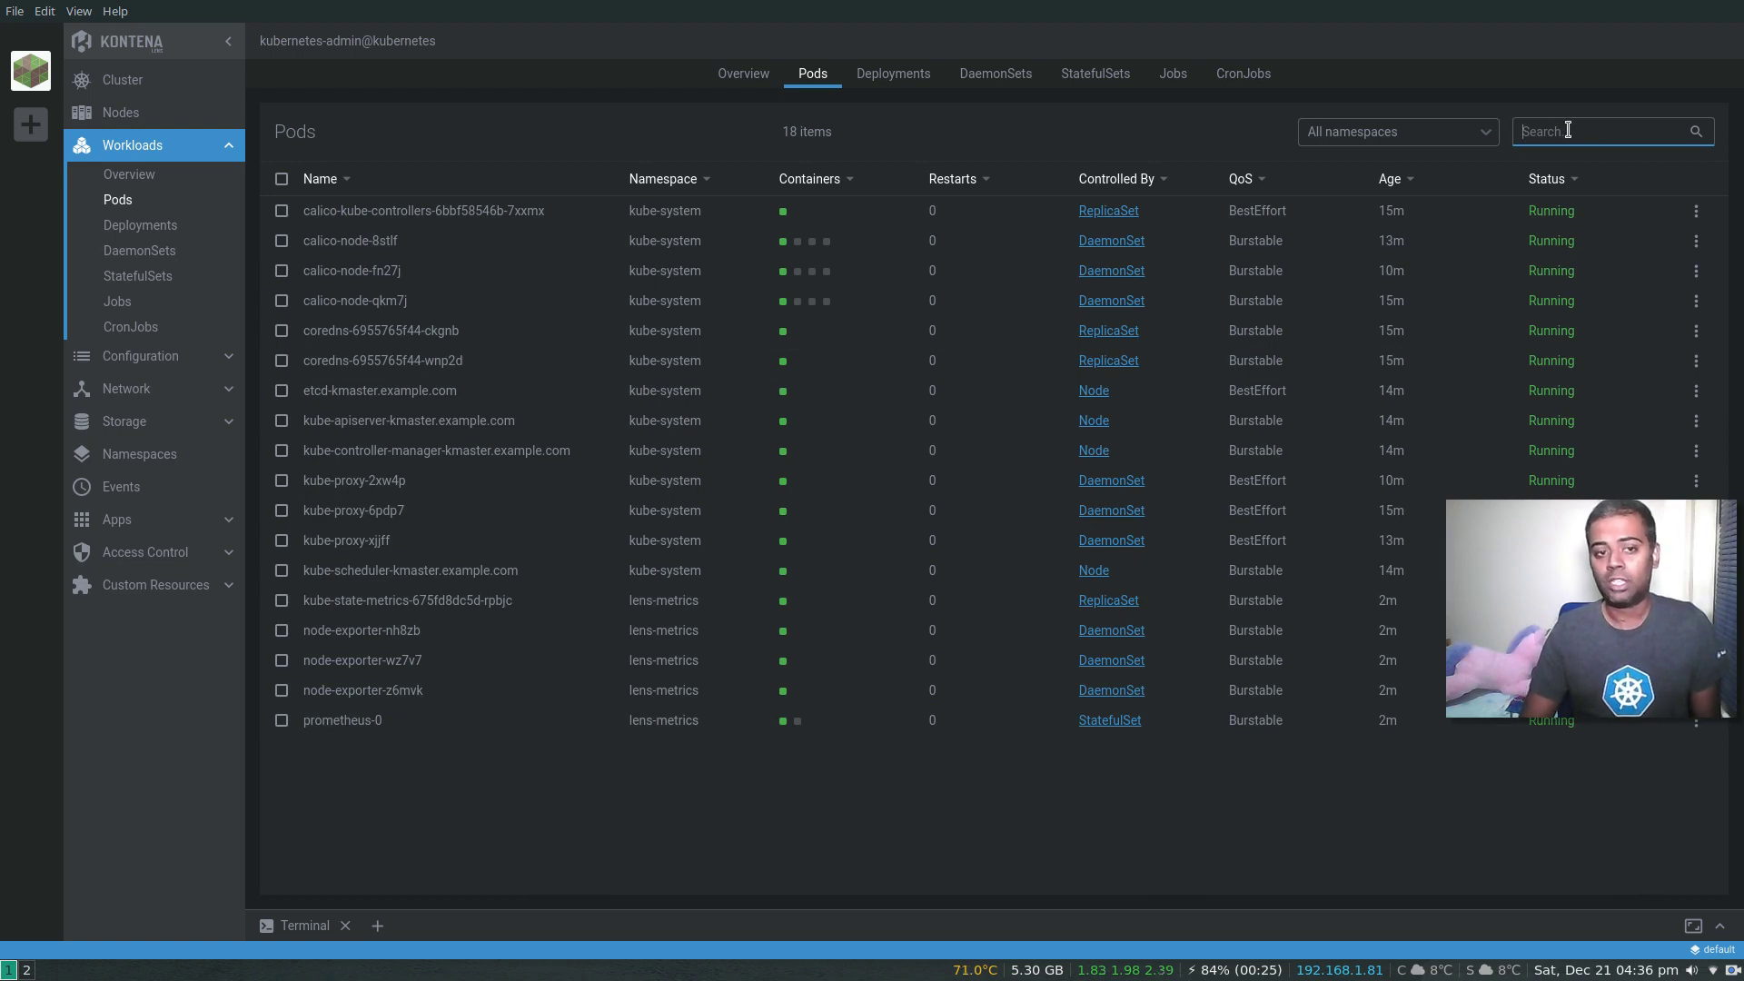
type("calico")
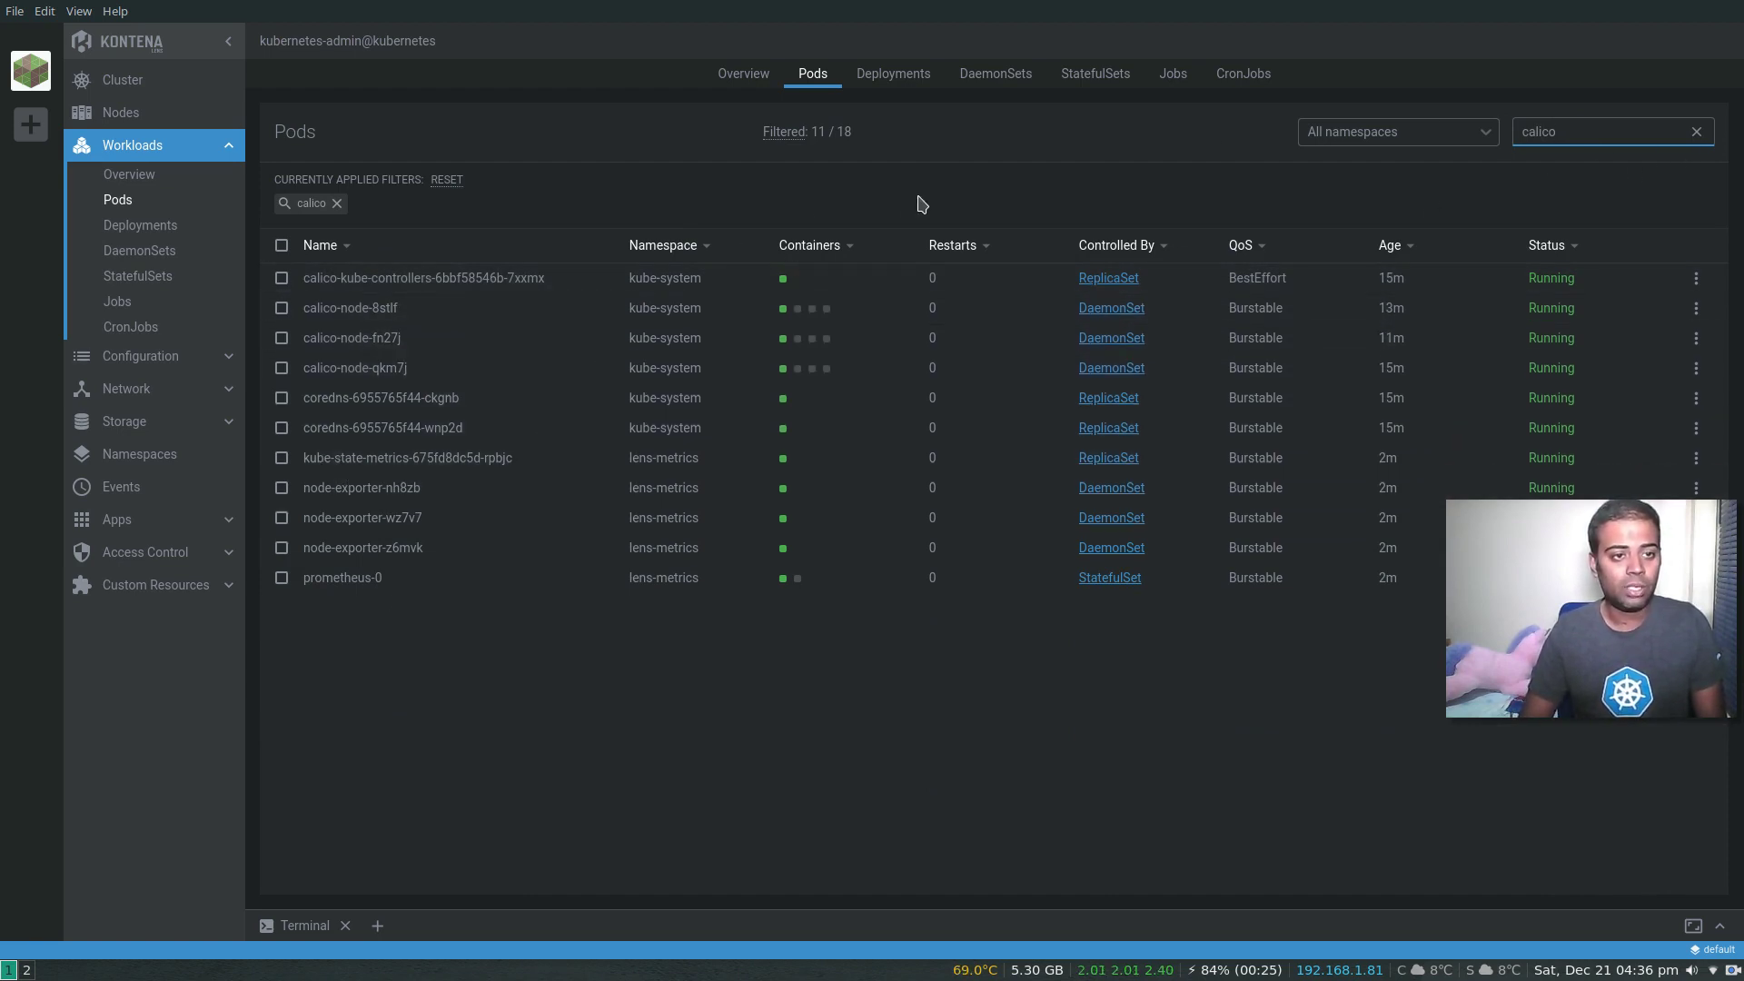
left_click(337, 204)
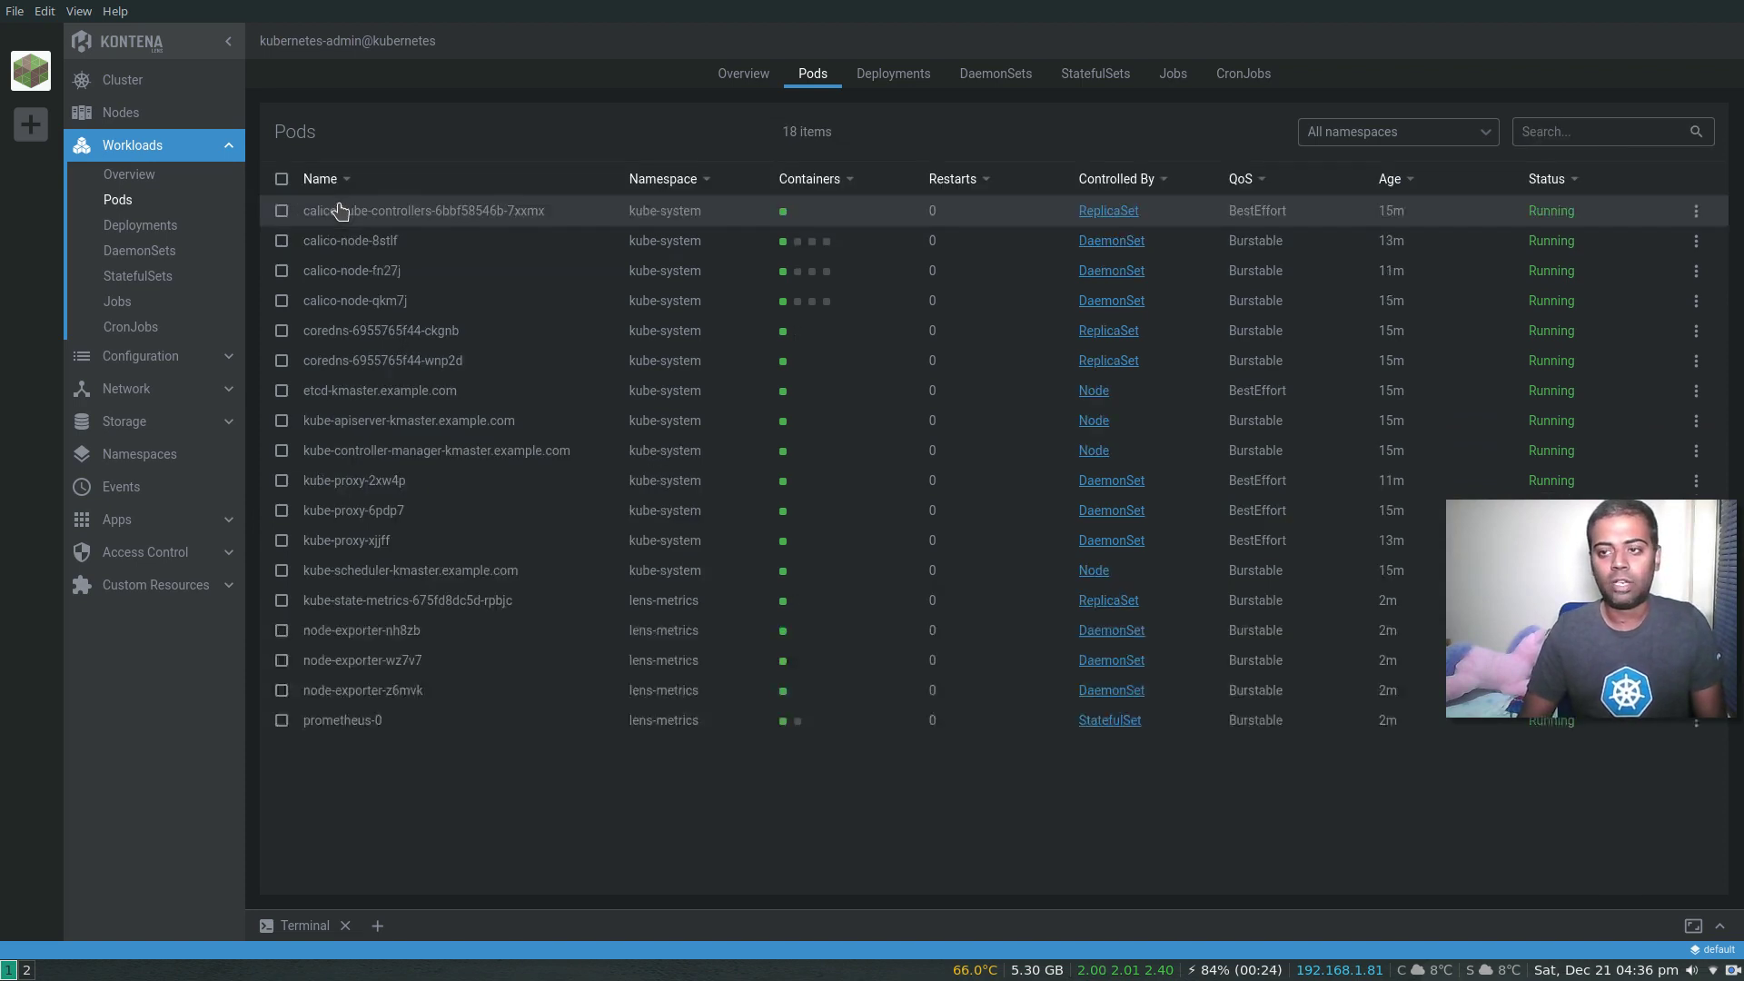
Step: Limit the pods list to the lens-metrics namespace, review its pods, and restore the list to all namespaces
left_click(1385, 135)
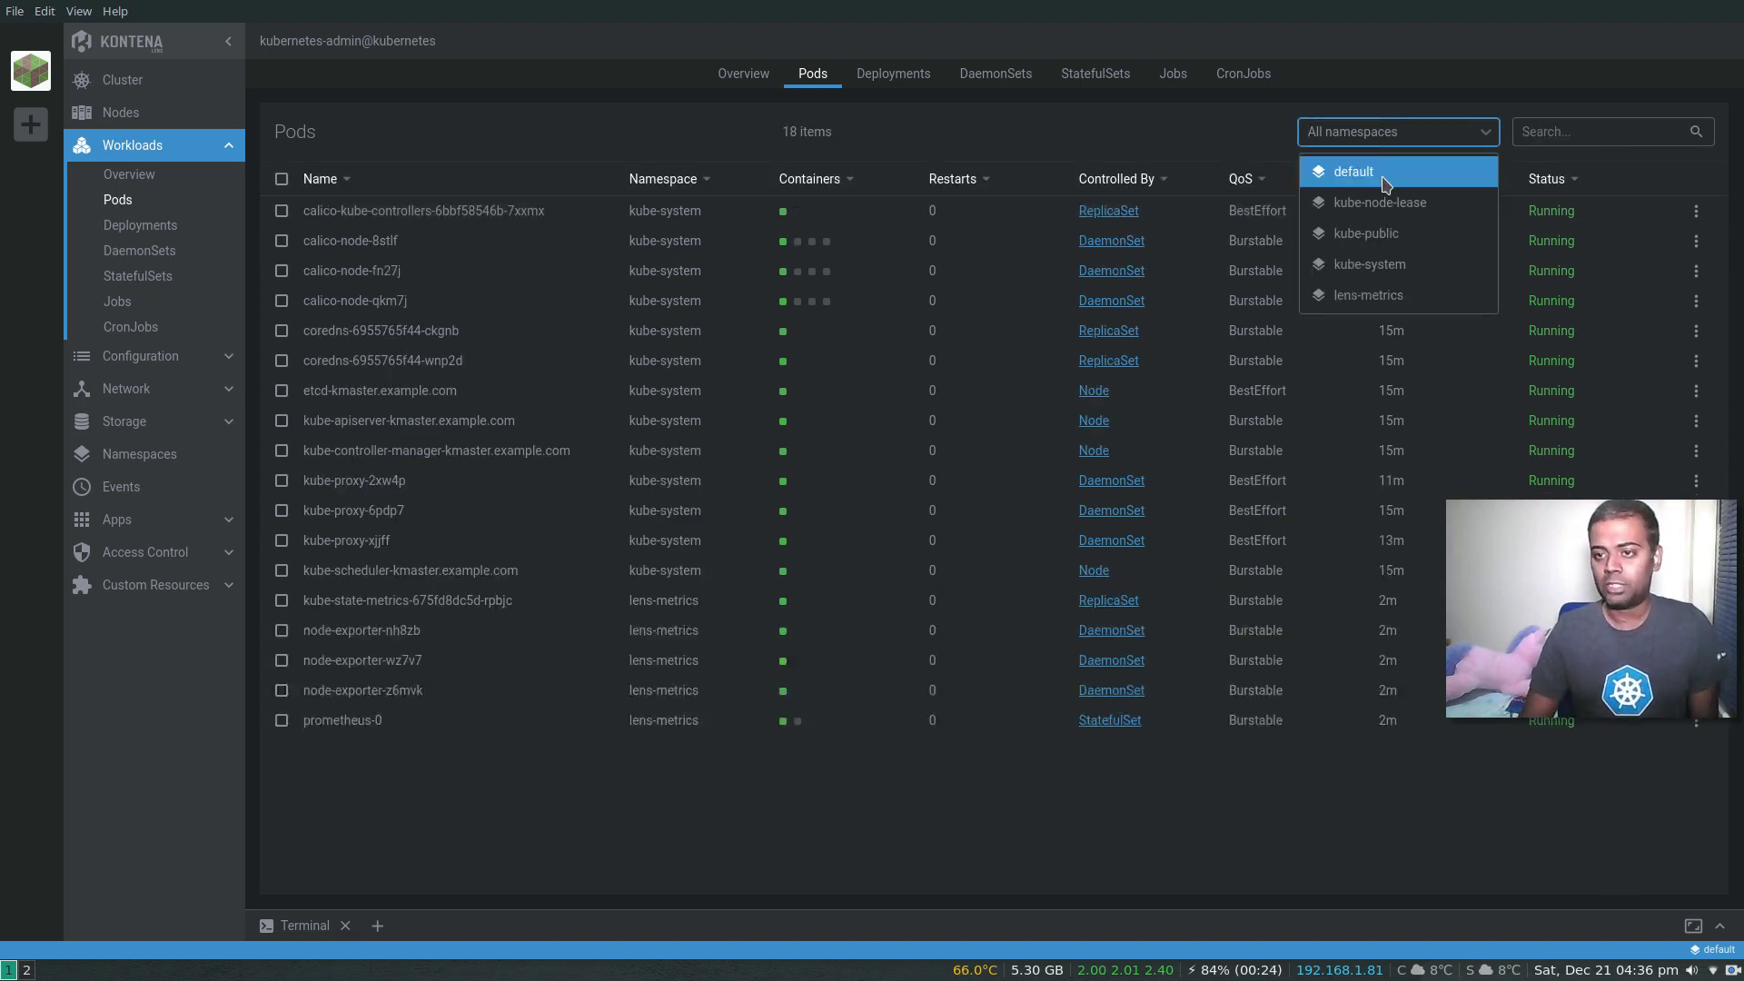
left_click(1371, 296)
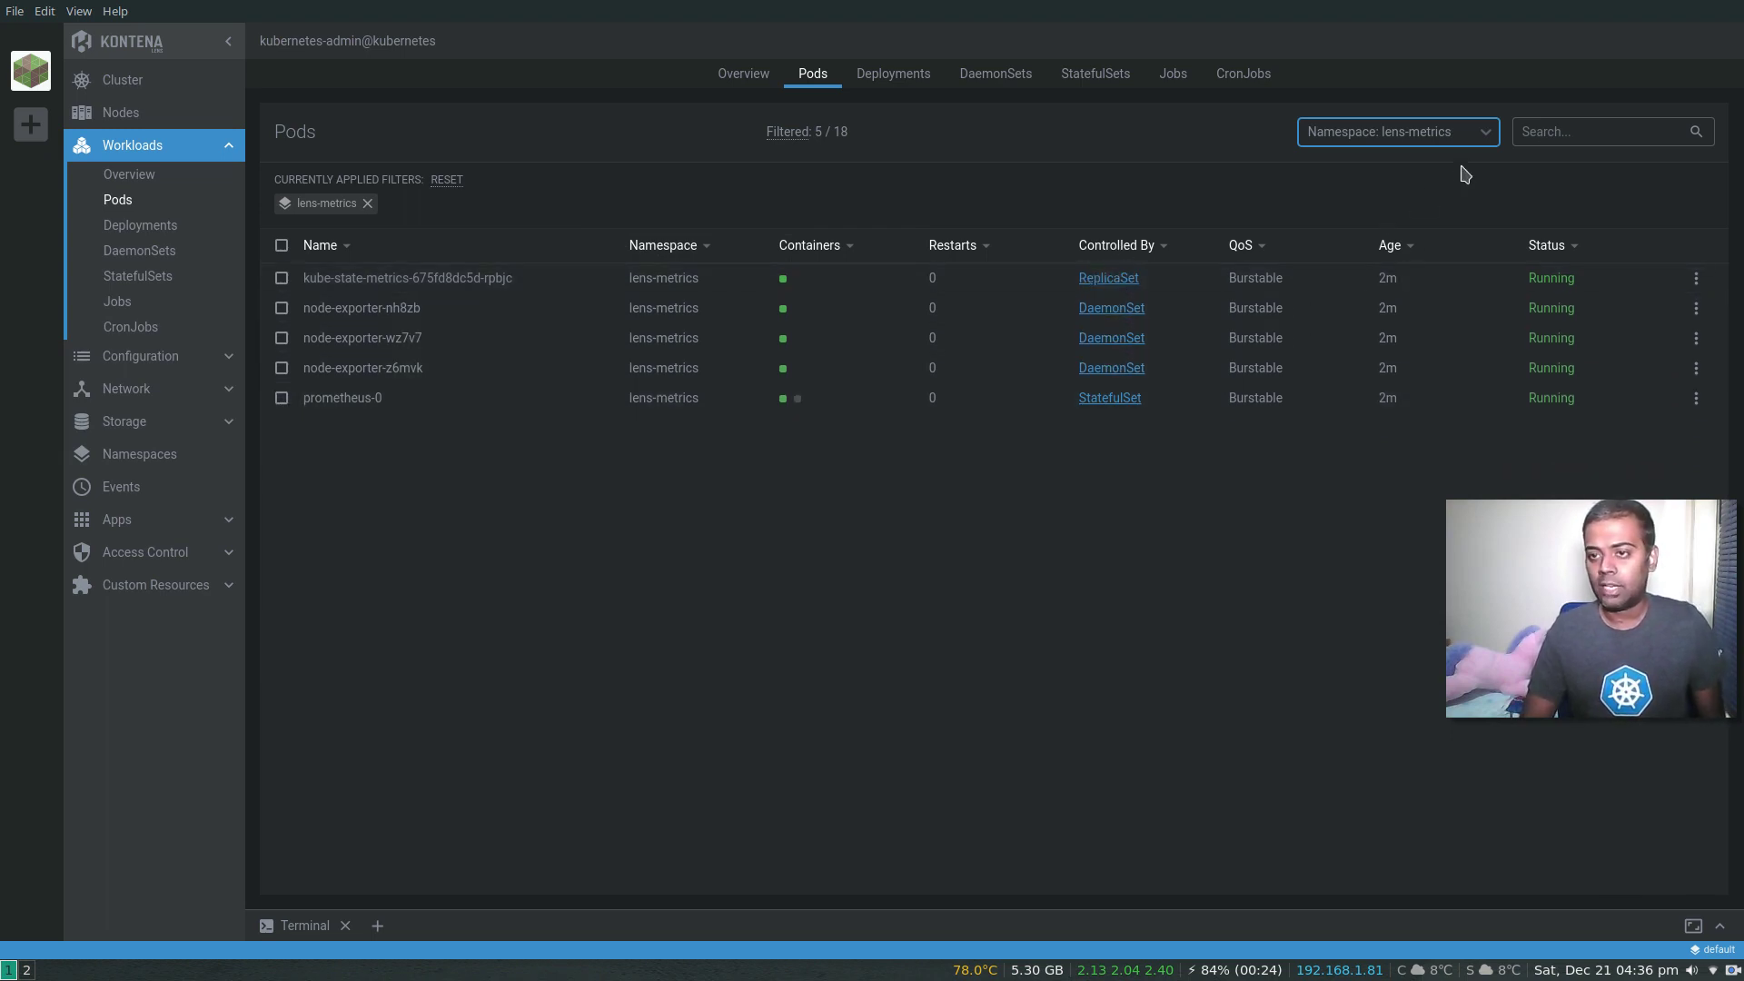
left_click(1451, 139)
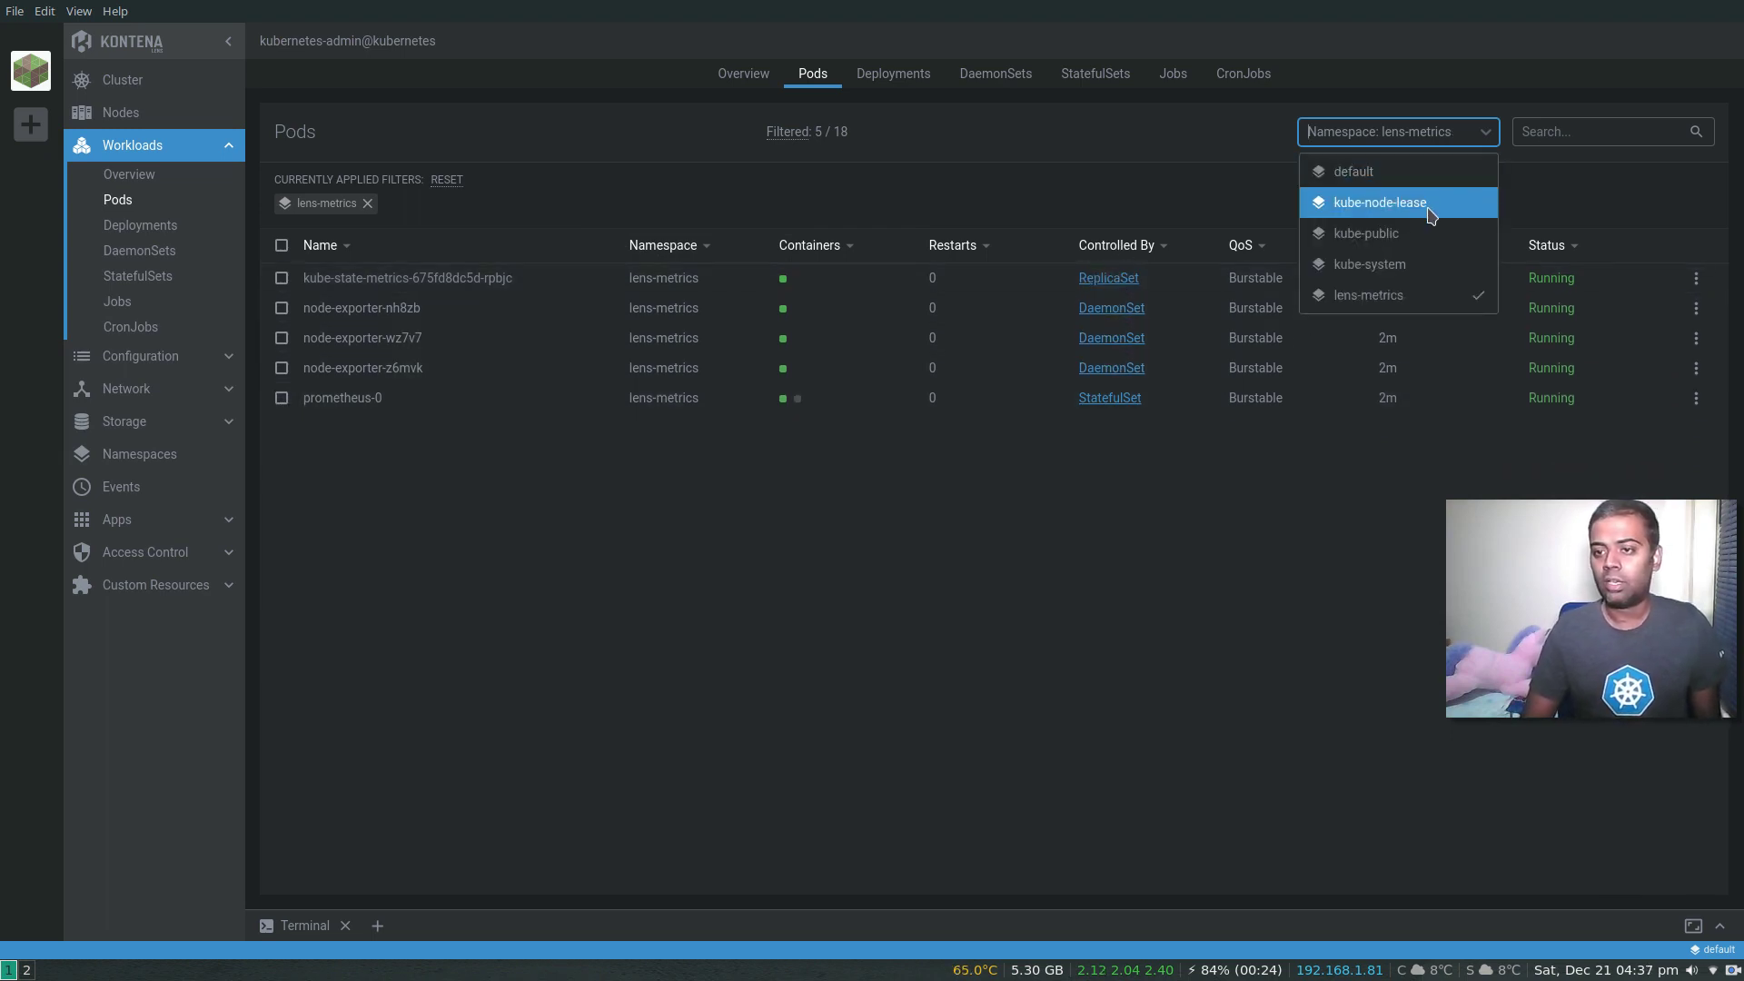
left_click(1479, 301)
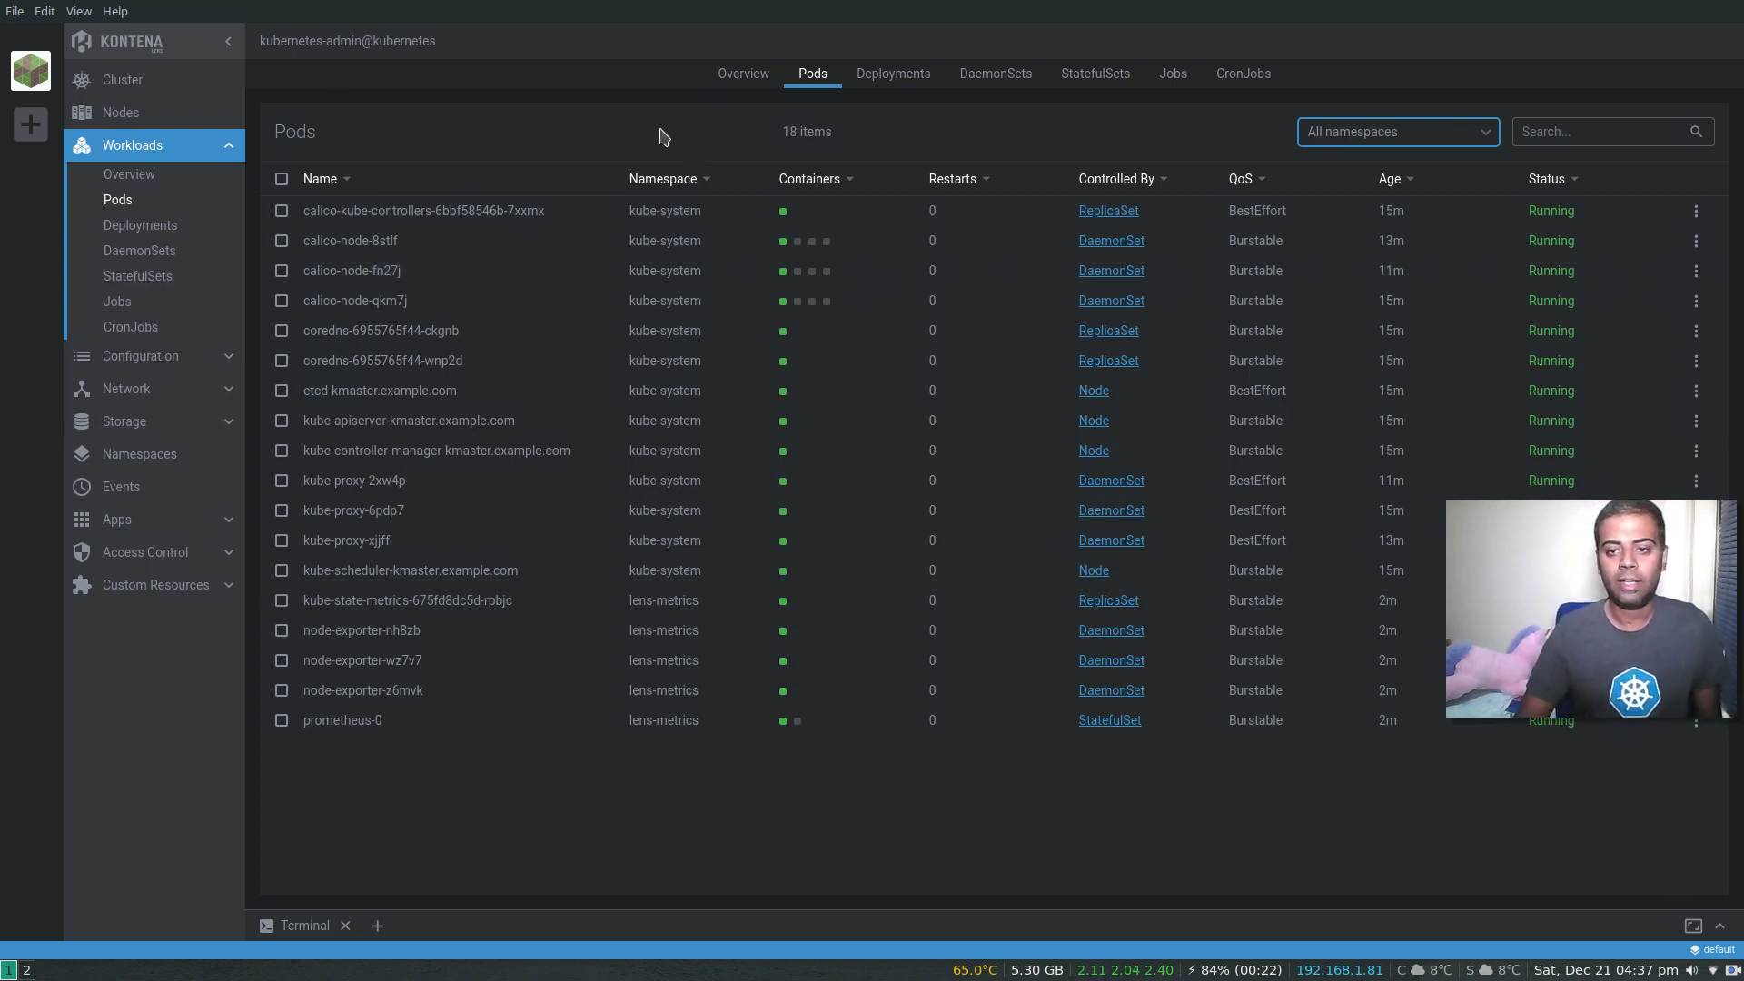
Step: View the Deployments, DaemonSets and StatefulSets lists, and read the warning on the prometheus stateful set
left_click(900, 77)
left_click(997, 78)
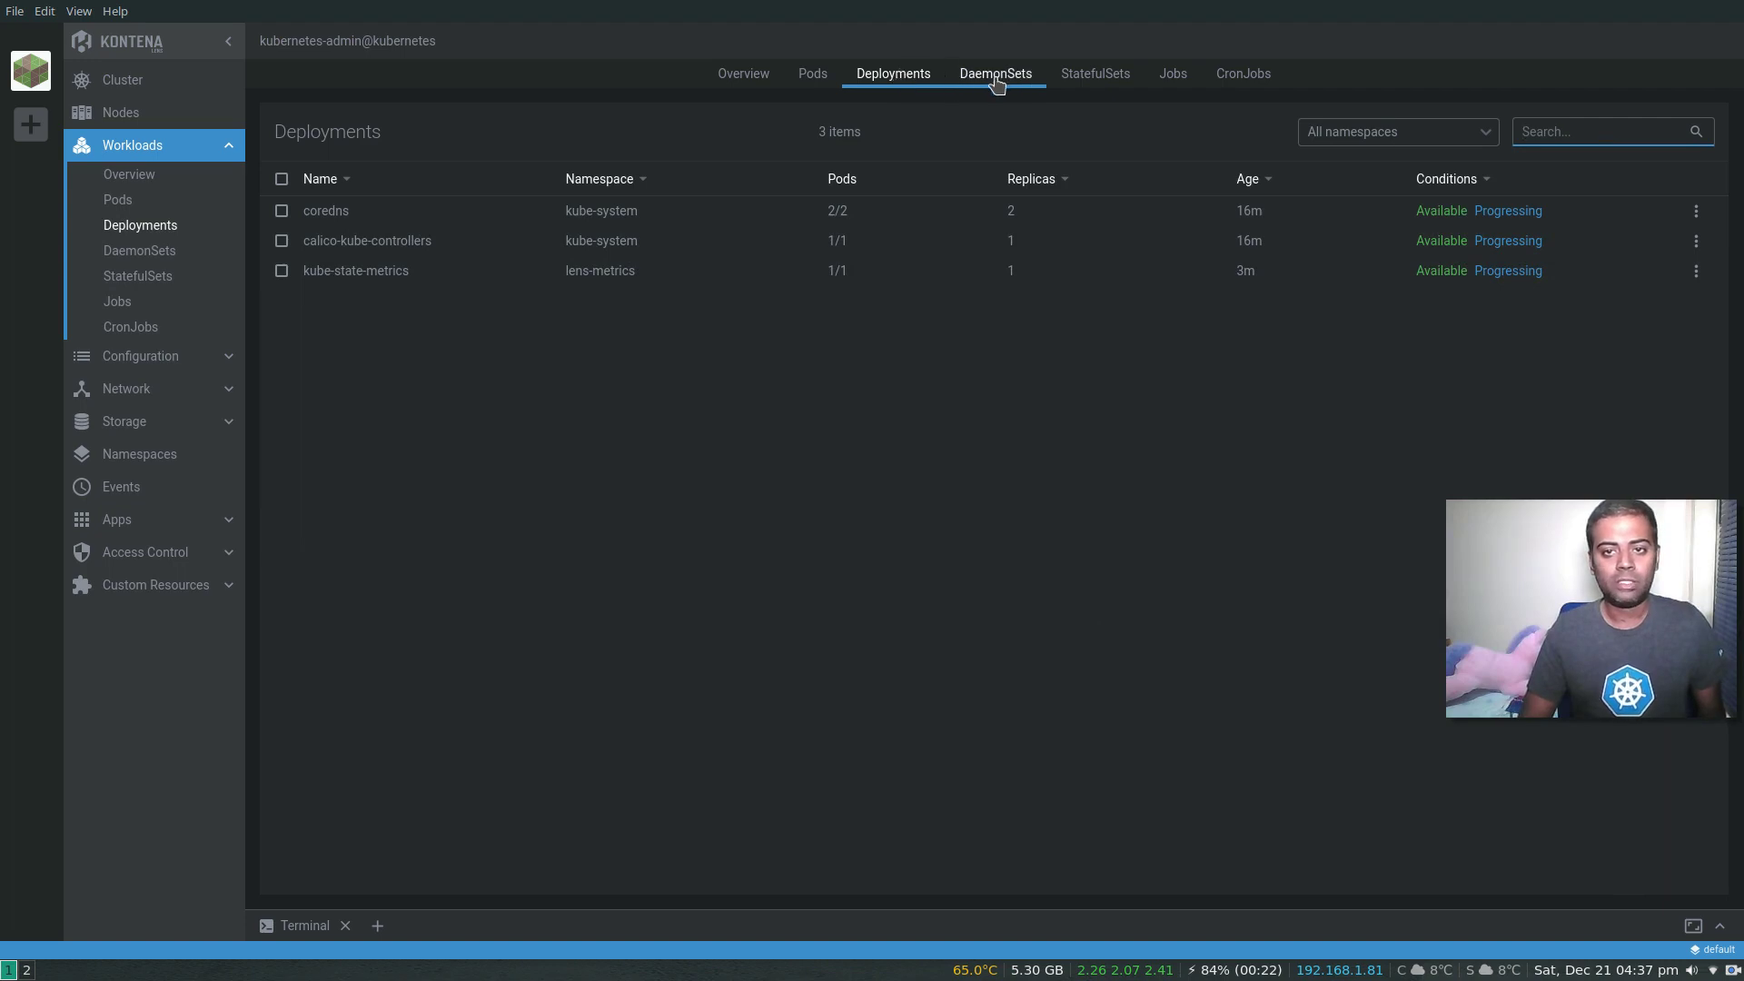
left_click(1083, 77)
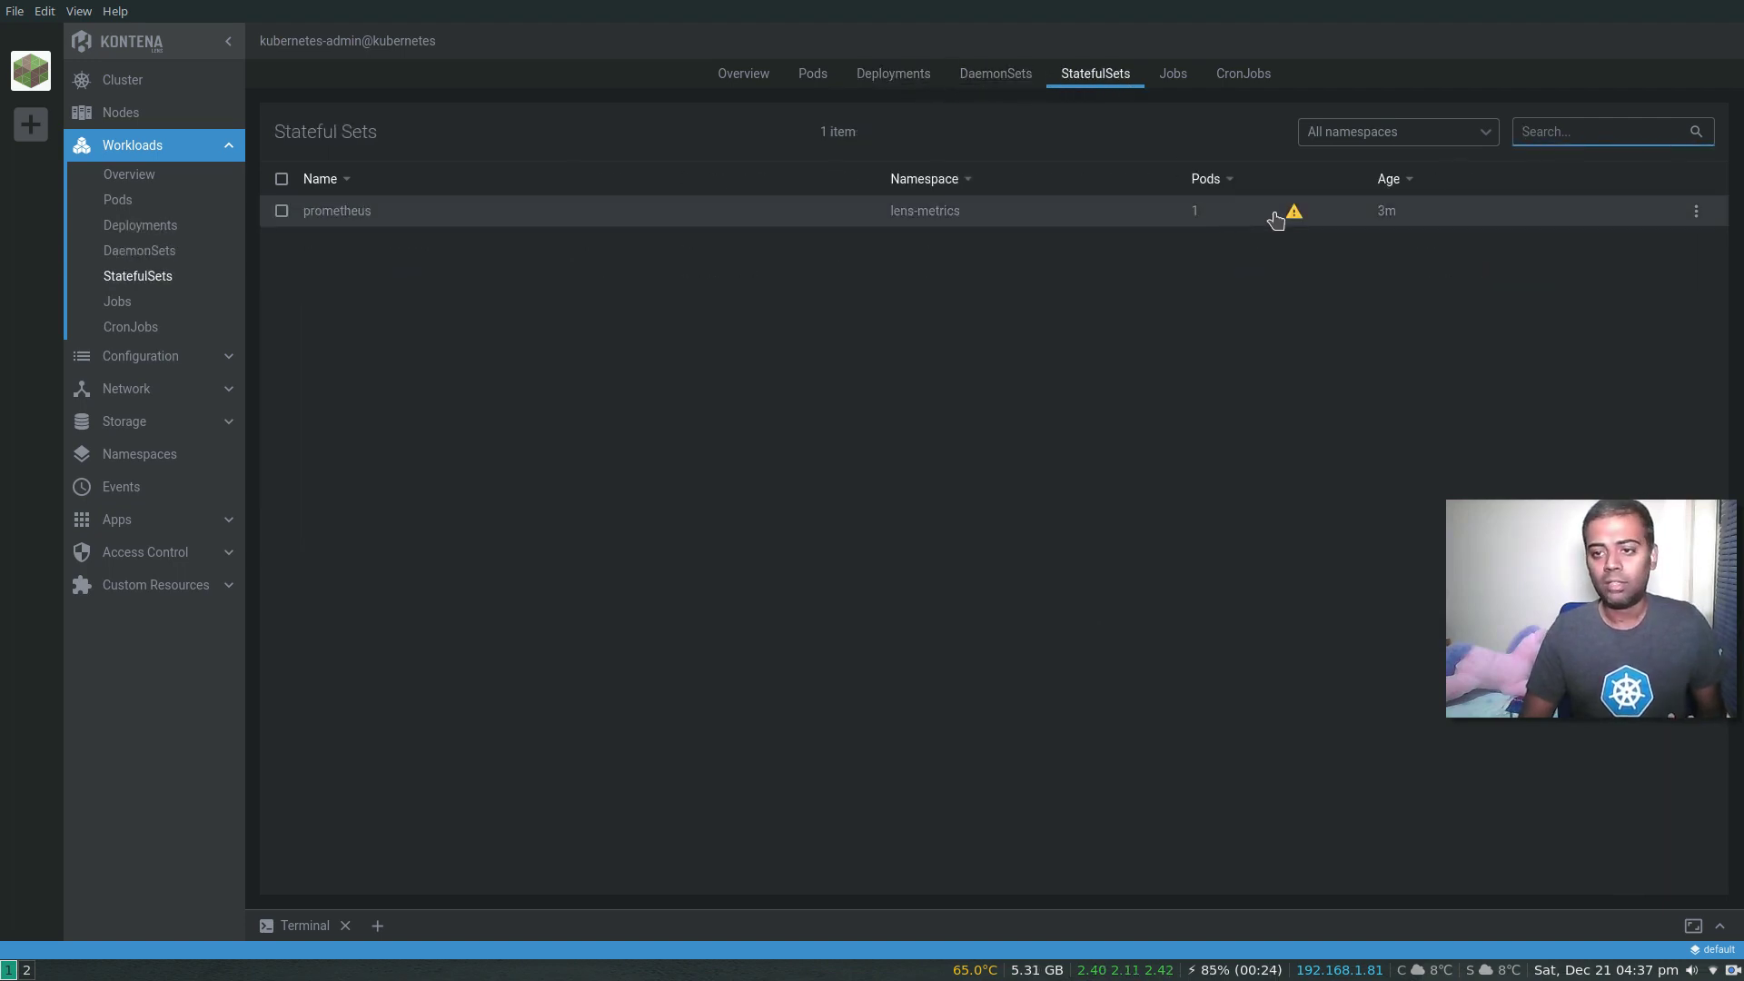
mouse_move(1294, 216)
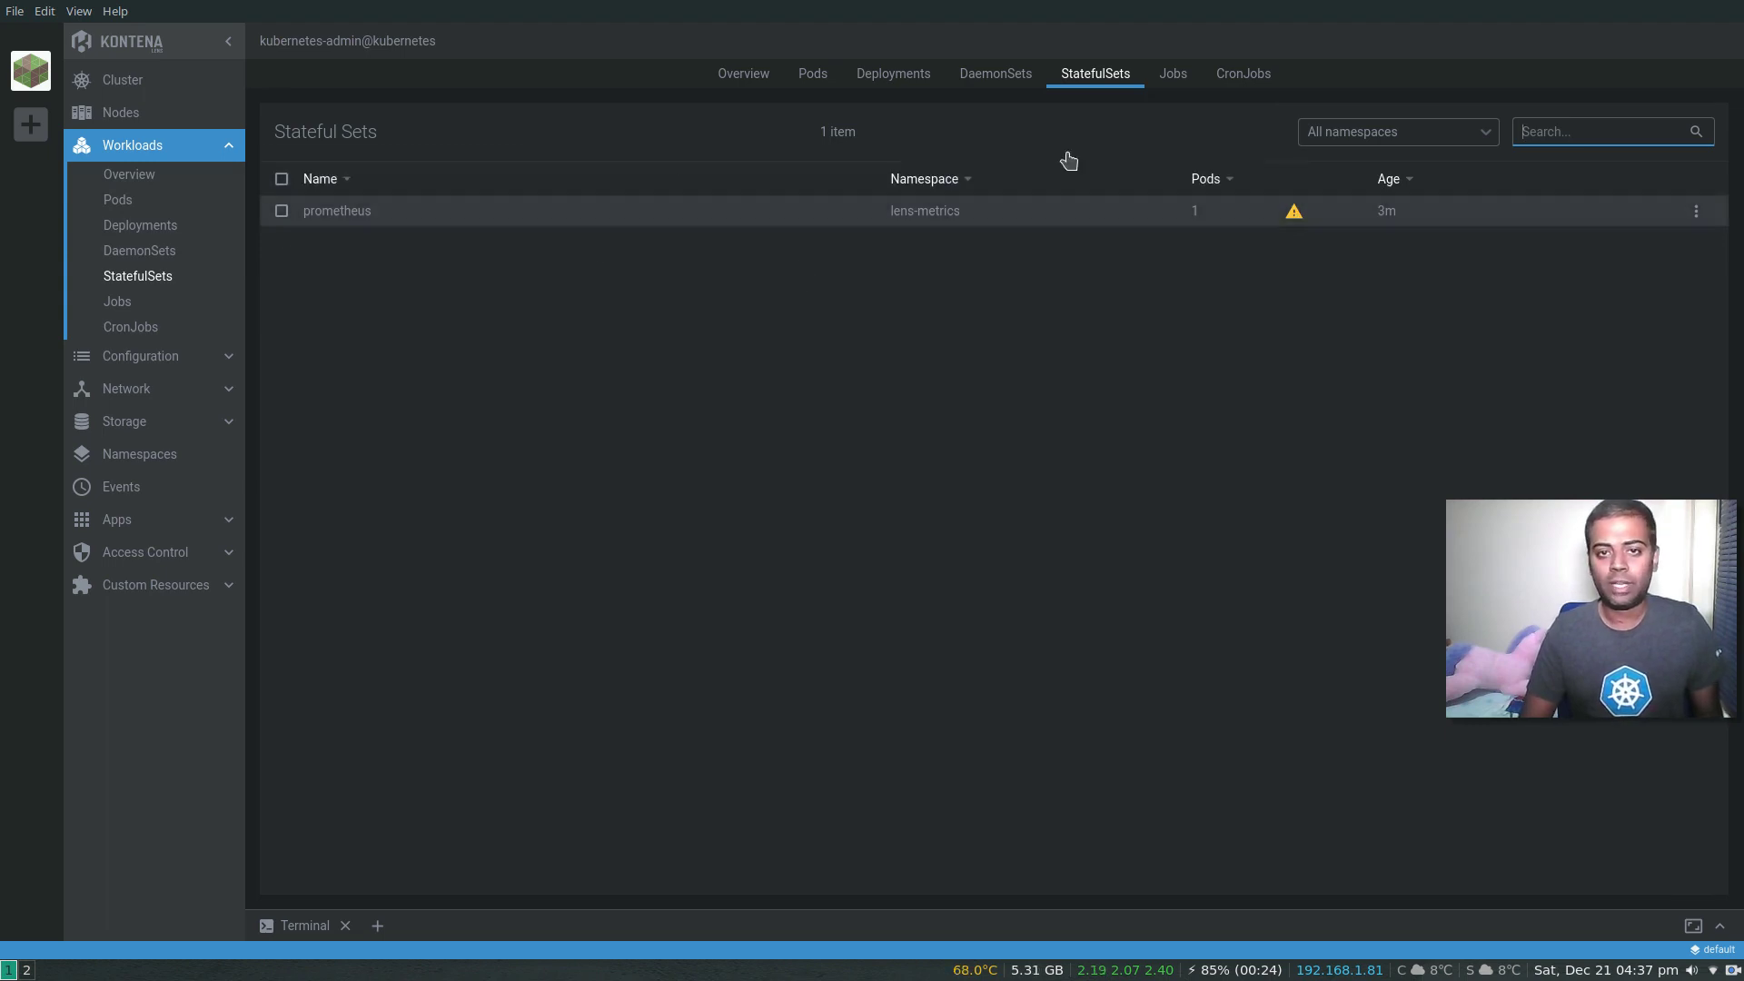
Step: Return to the cluster overview and examine the memory usage graph of the worker nodes
left_click(126, 84)
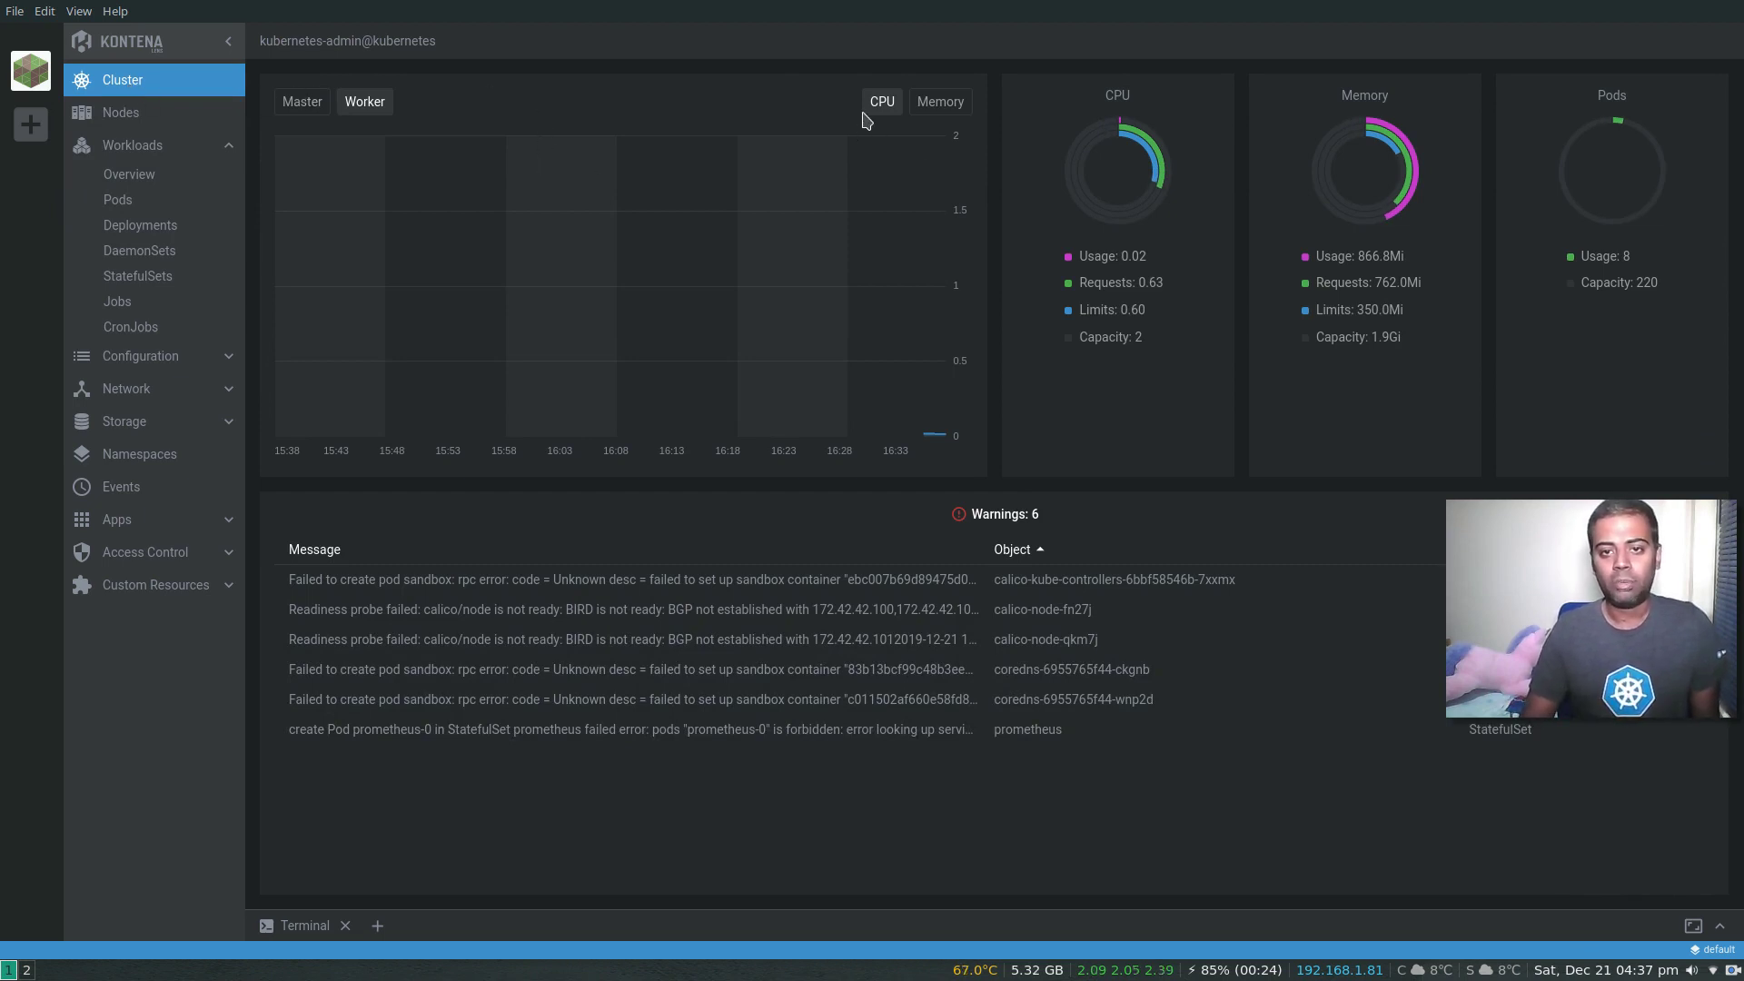
left_click(929, 114)
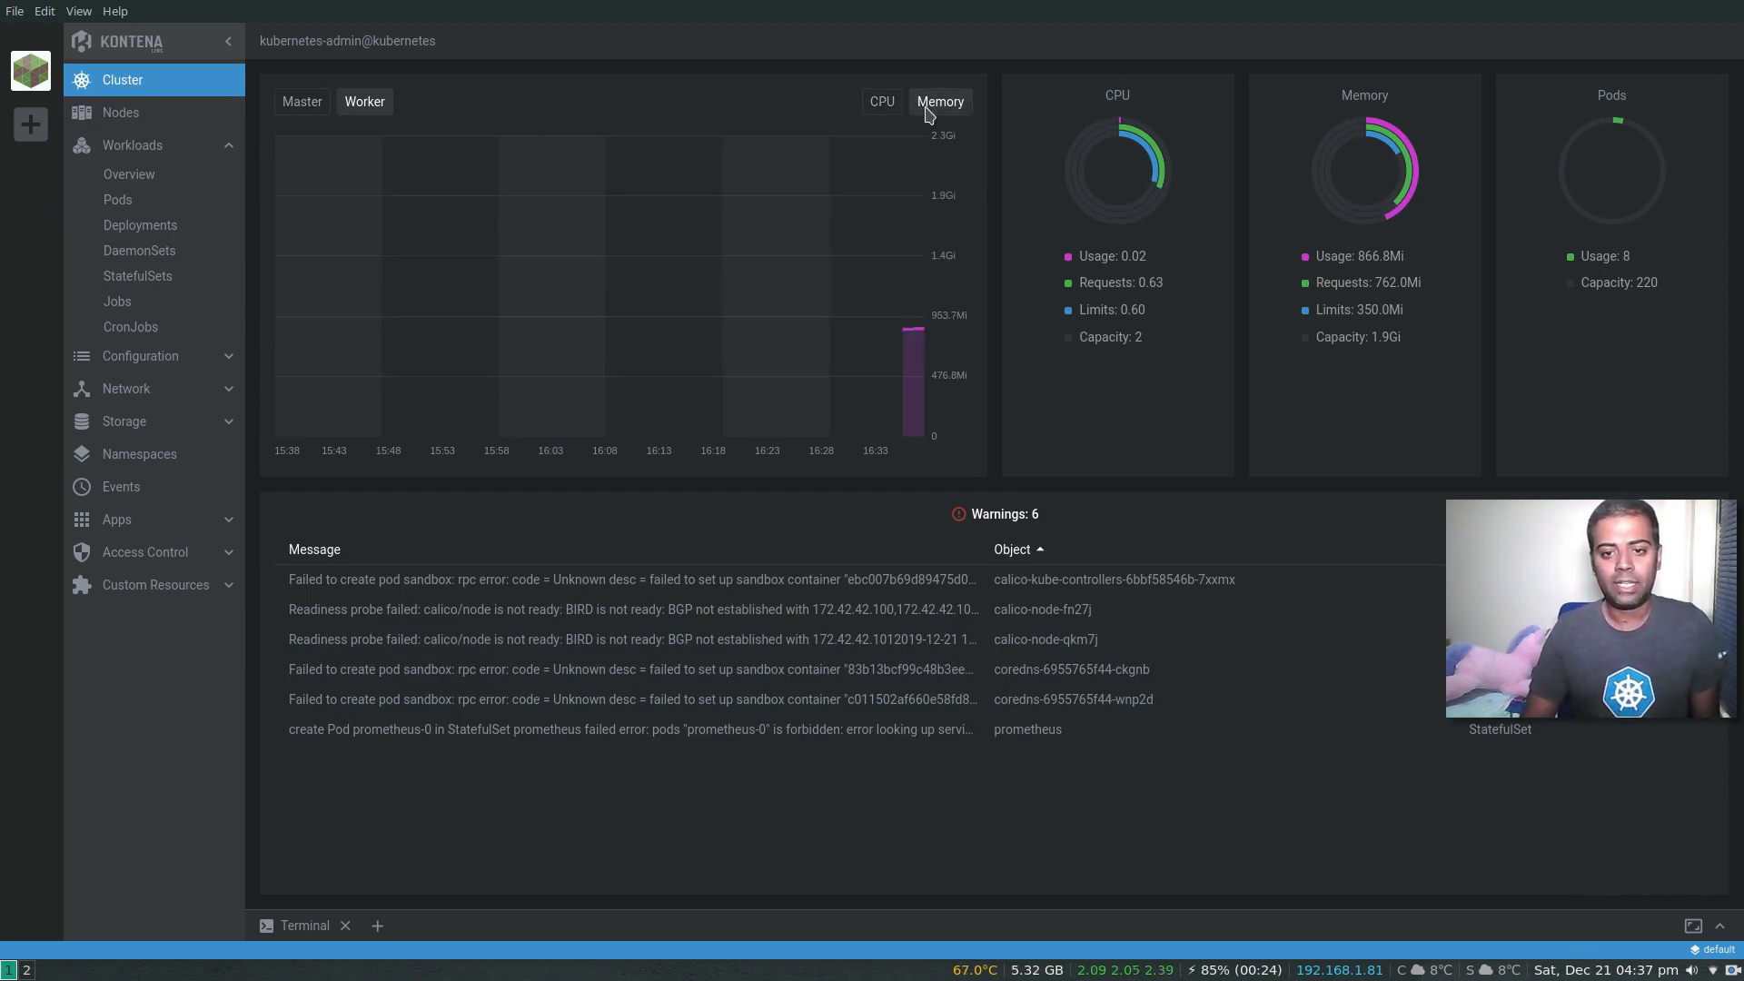
mouse_move(913, 342)
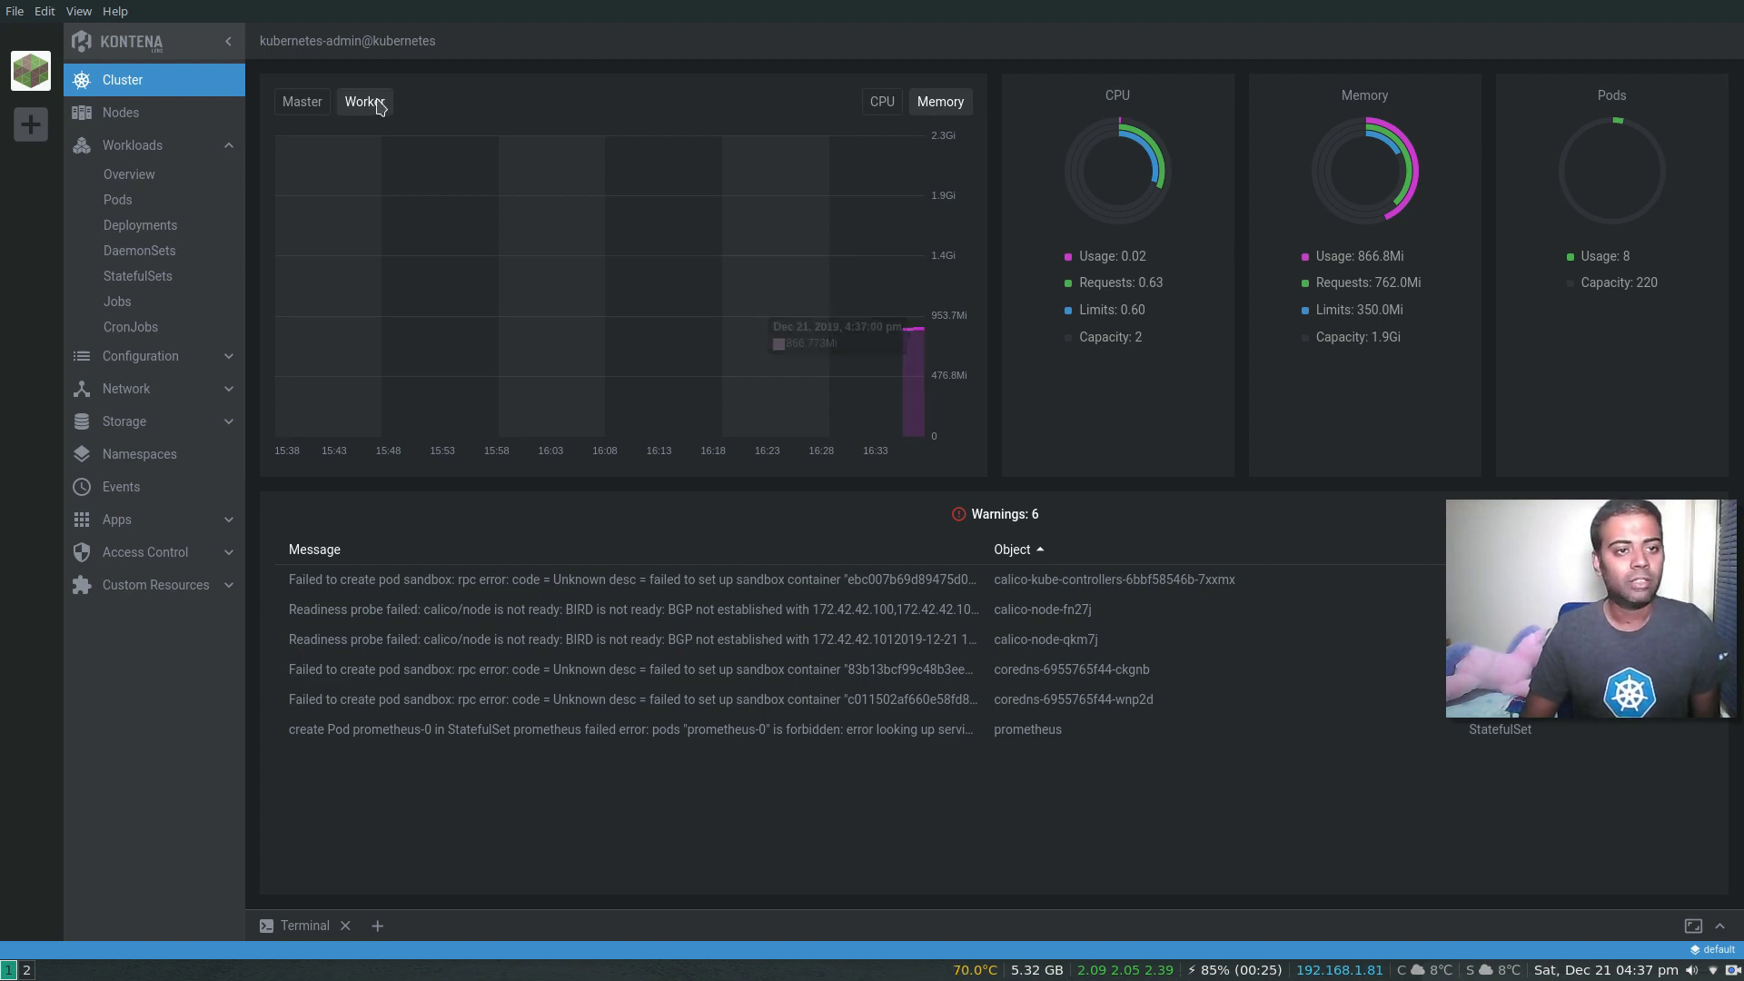
Step: Examine the memory usage graph and the CPU usage graph of the master node
left_click(316, 104)
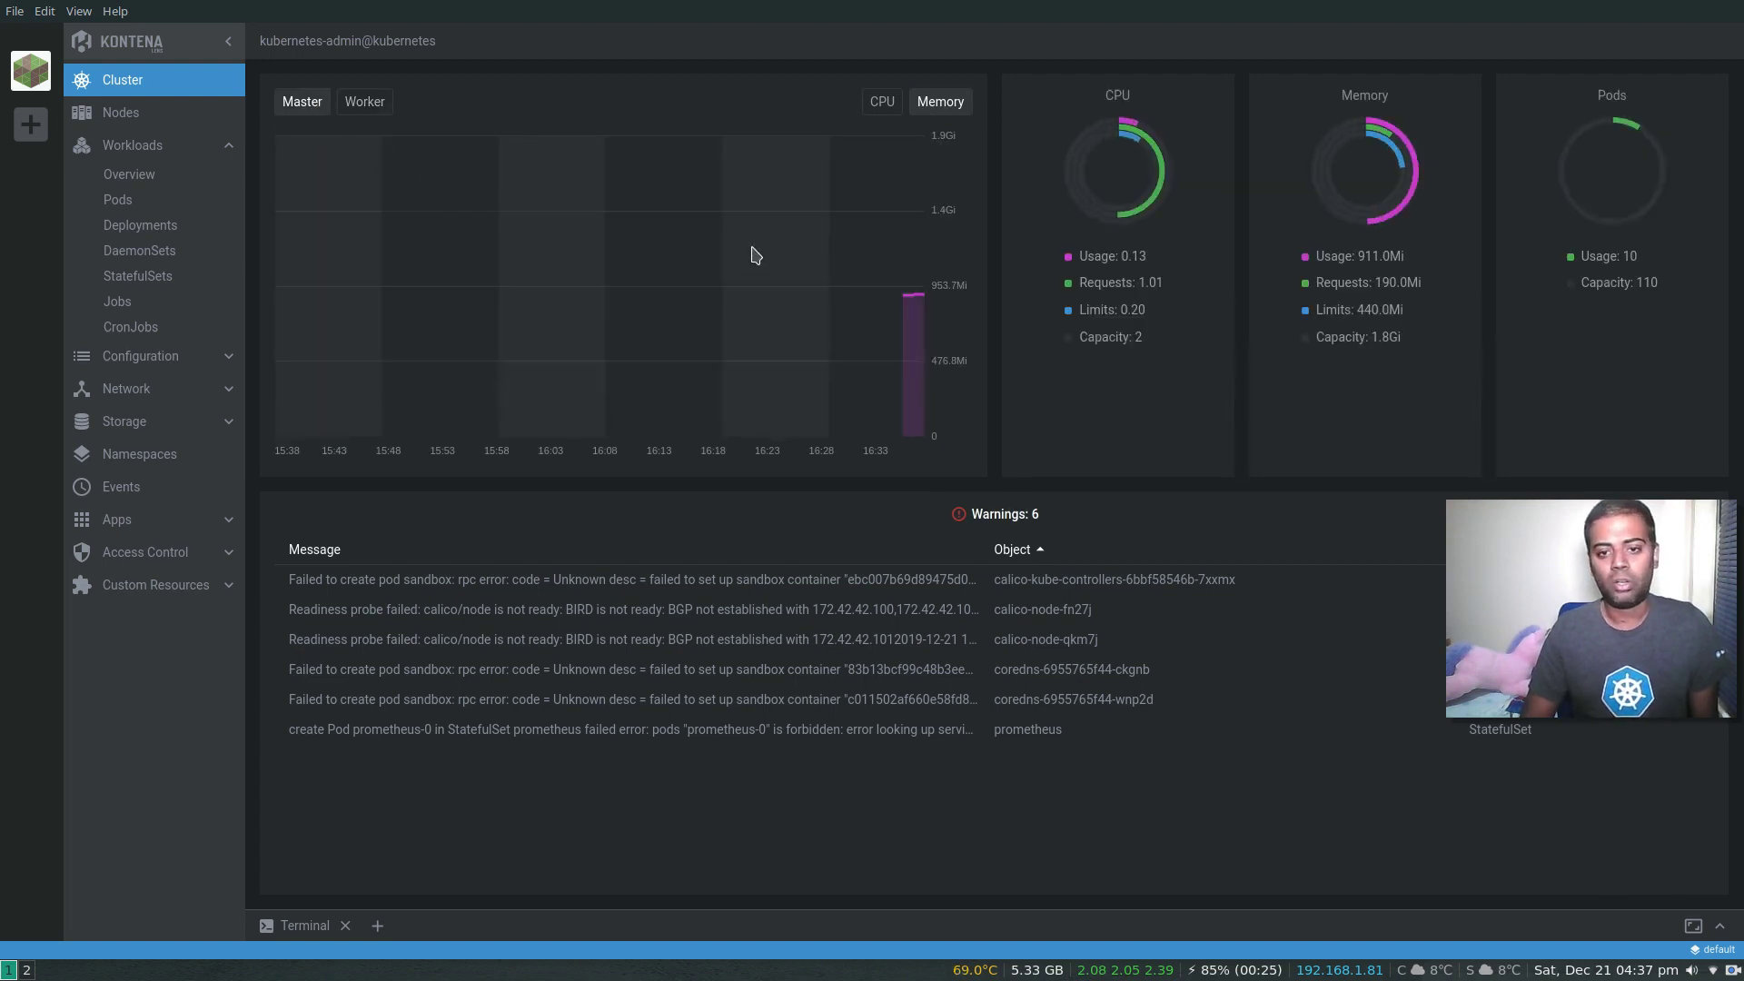
mouse_move(913, 306)
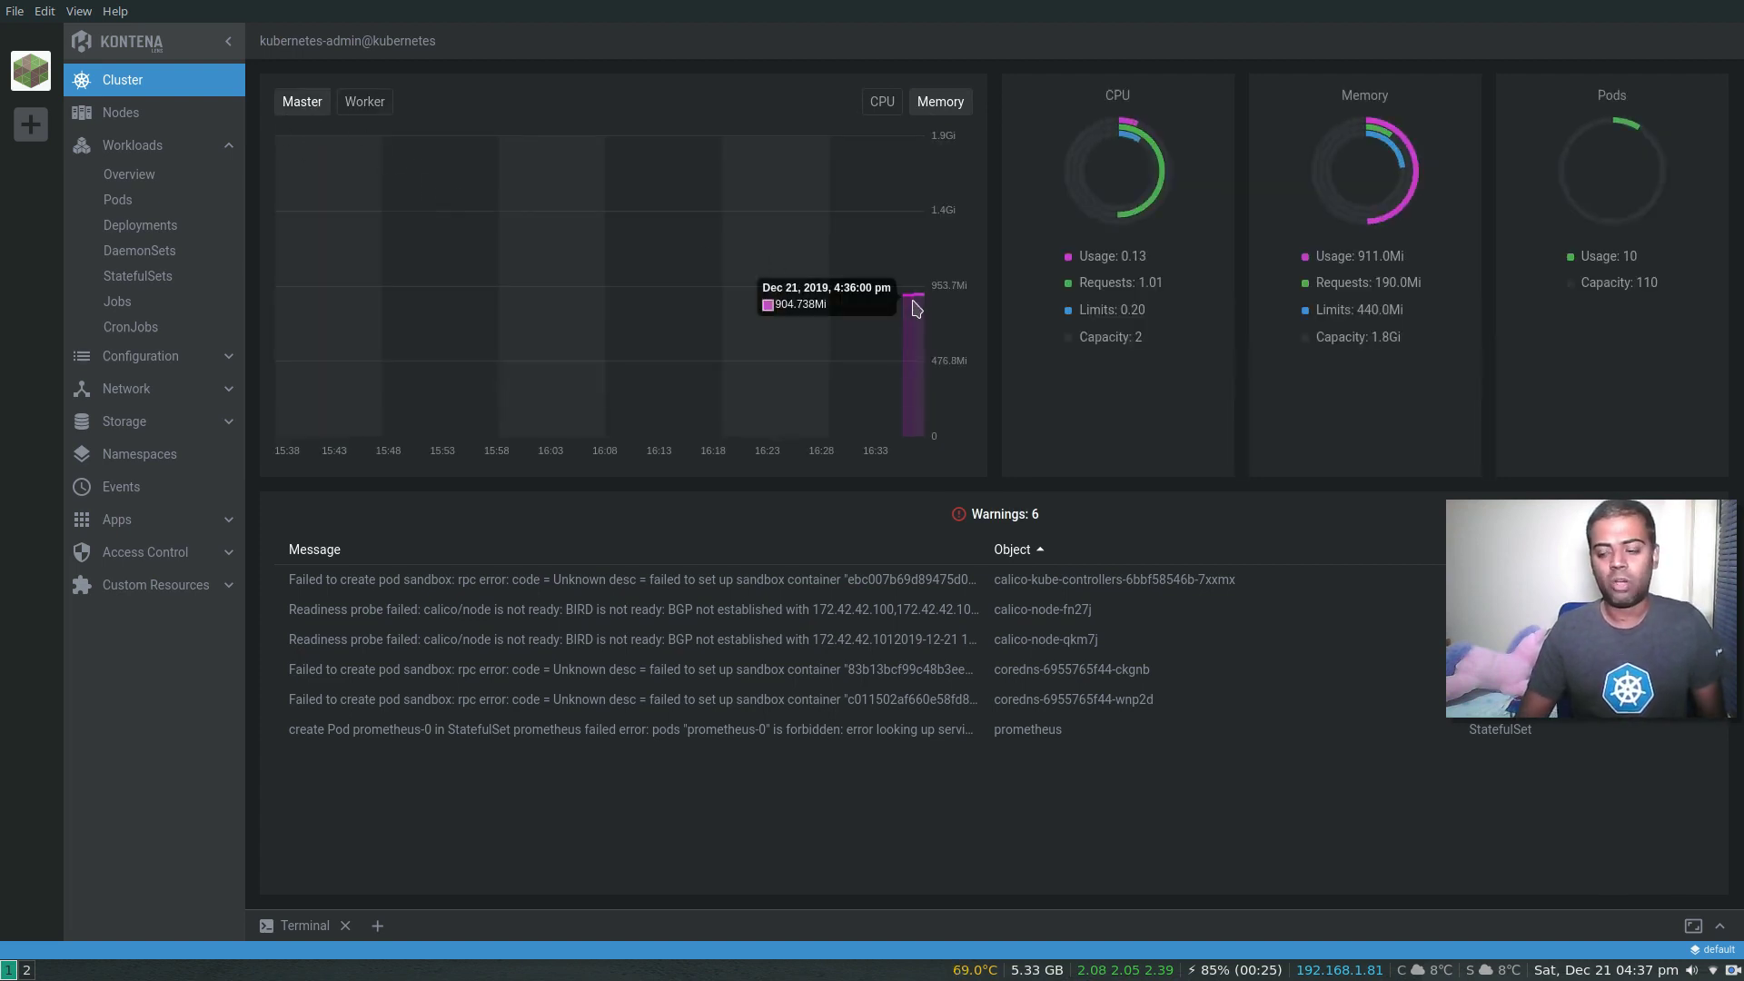
left_click(884, 103)
mouse_move(946, 428)
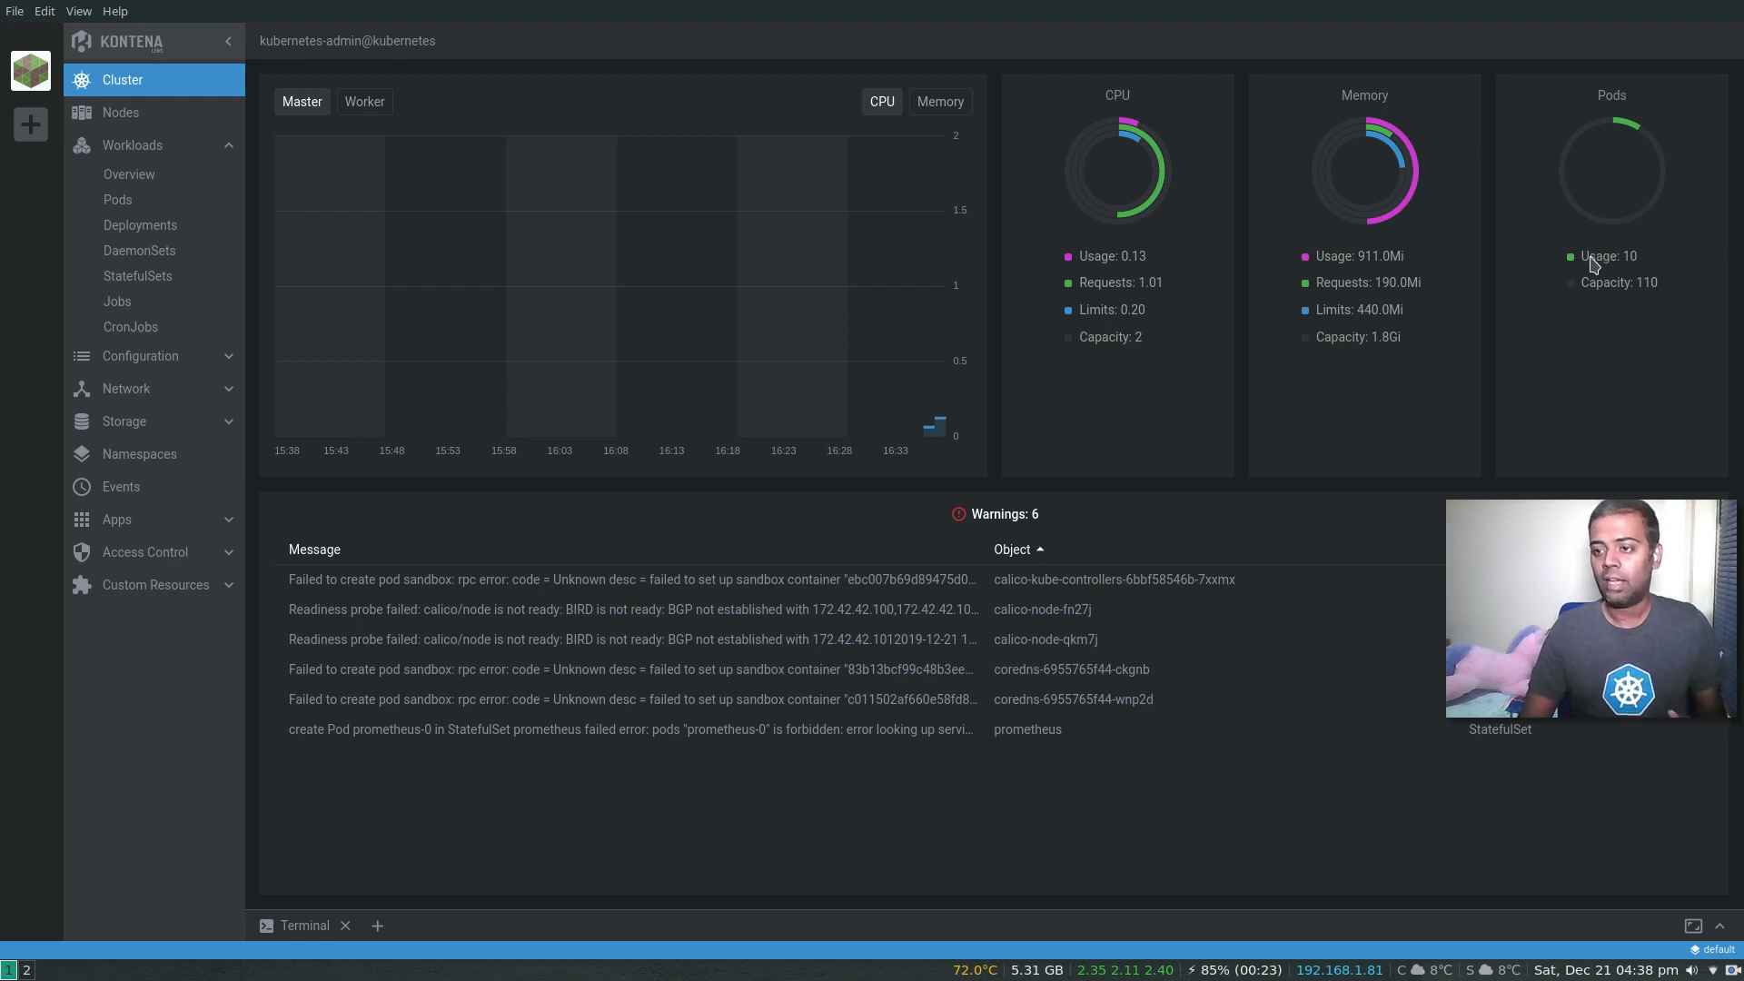
Step: Show the worker node metrics again and examine their CPU, memory and pod usage gauges
left_click(362, 108)
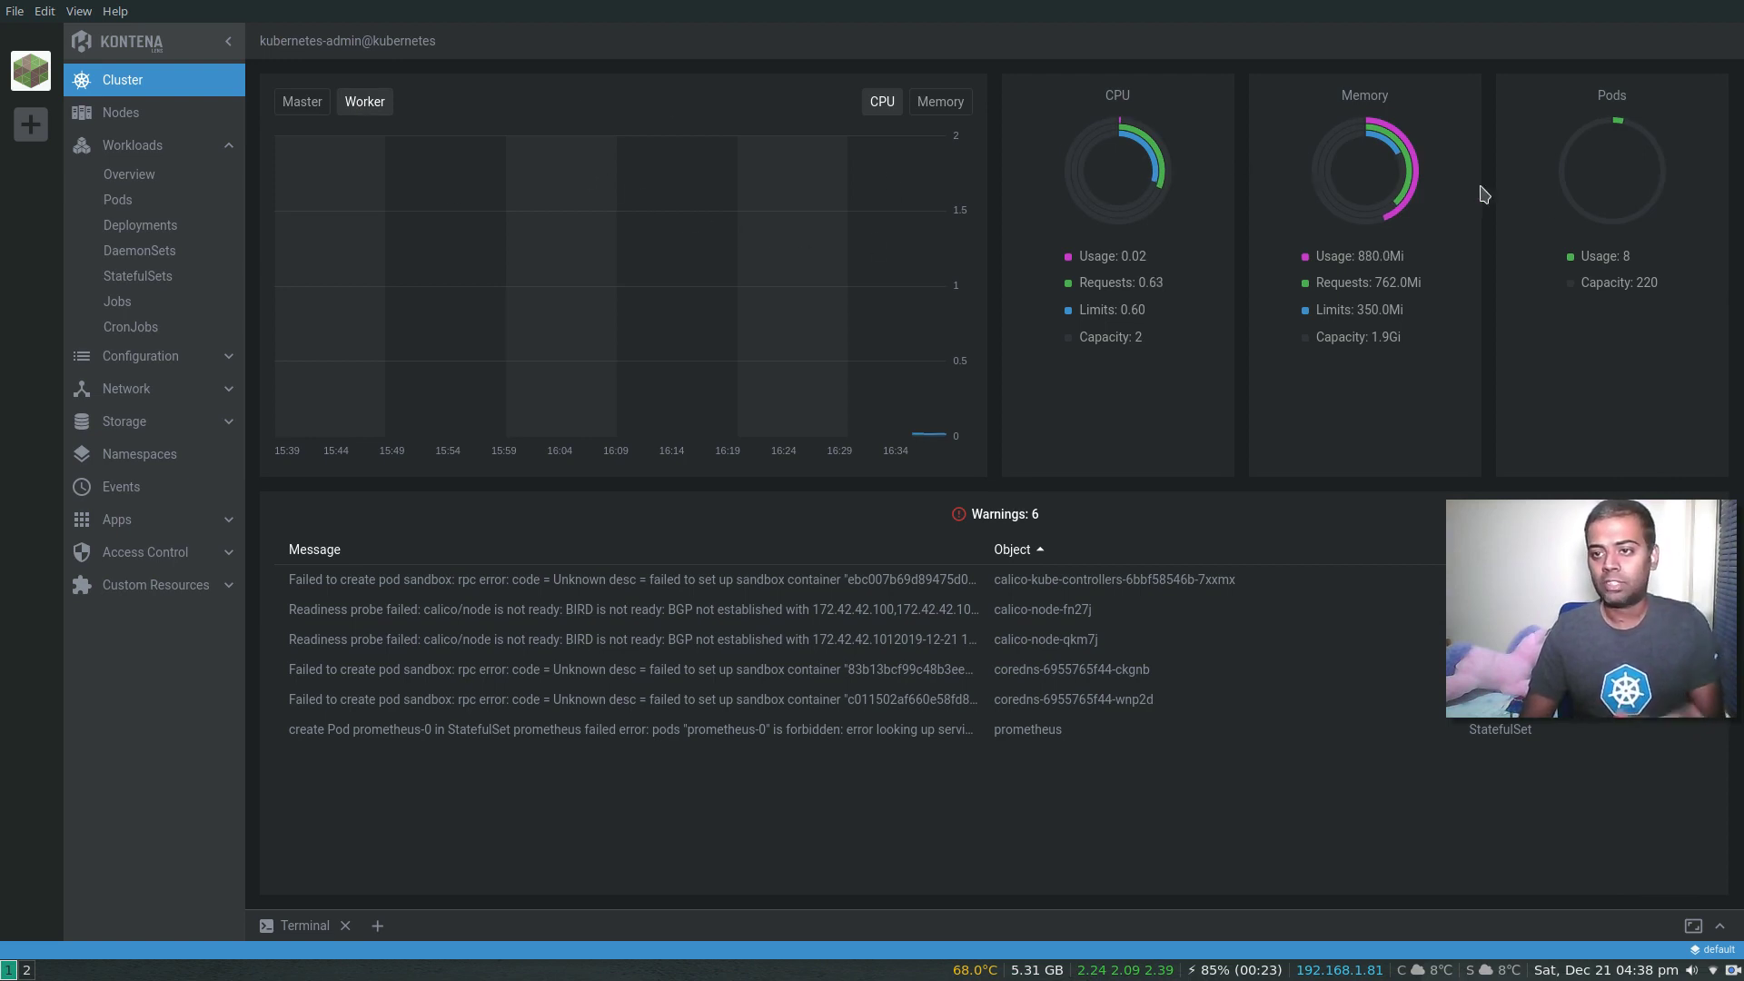
mouse_move(1176, 208)
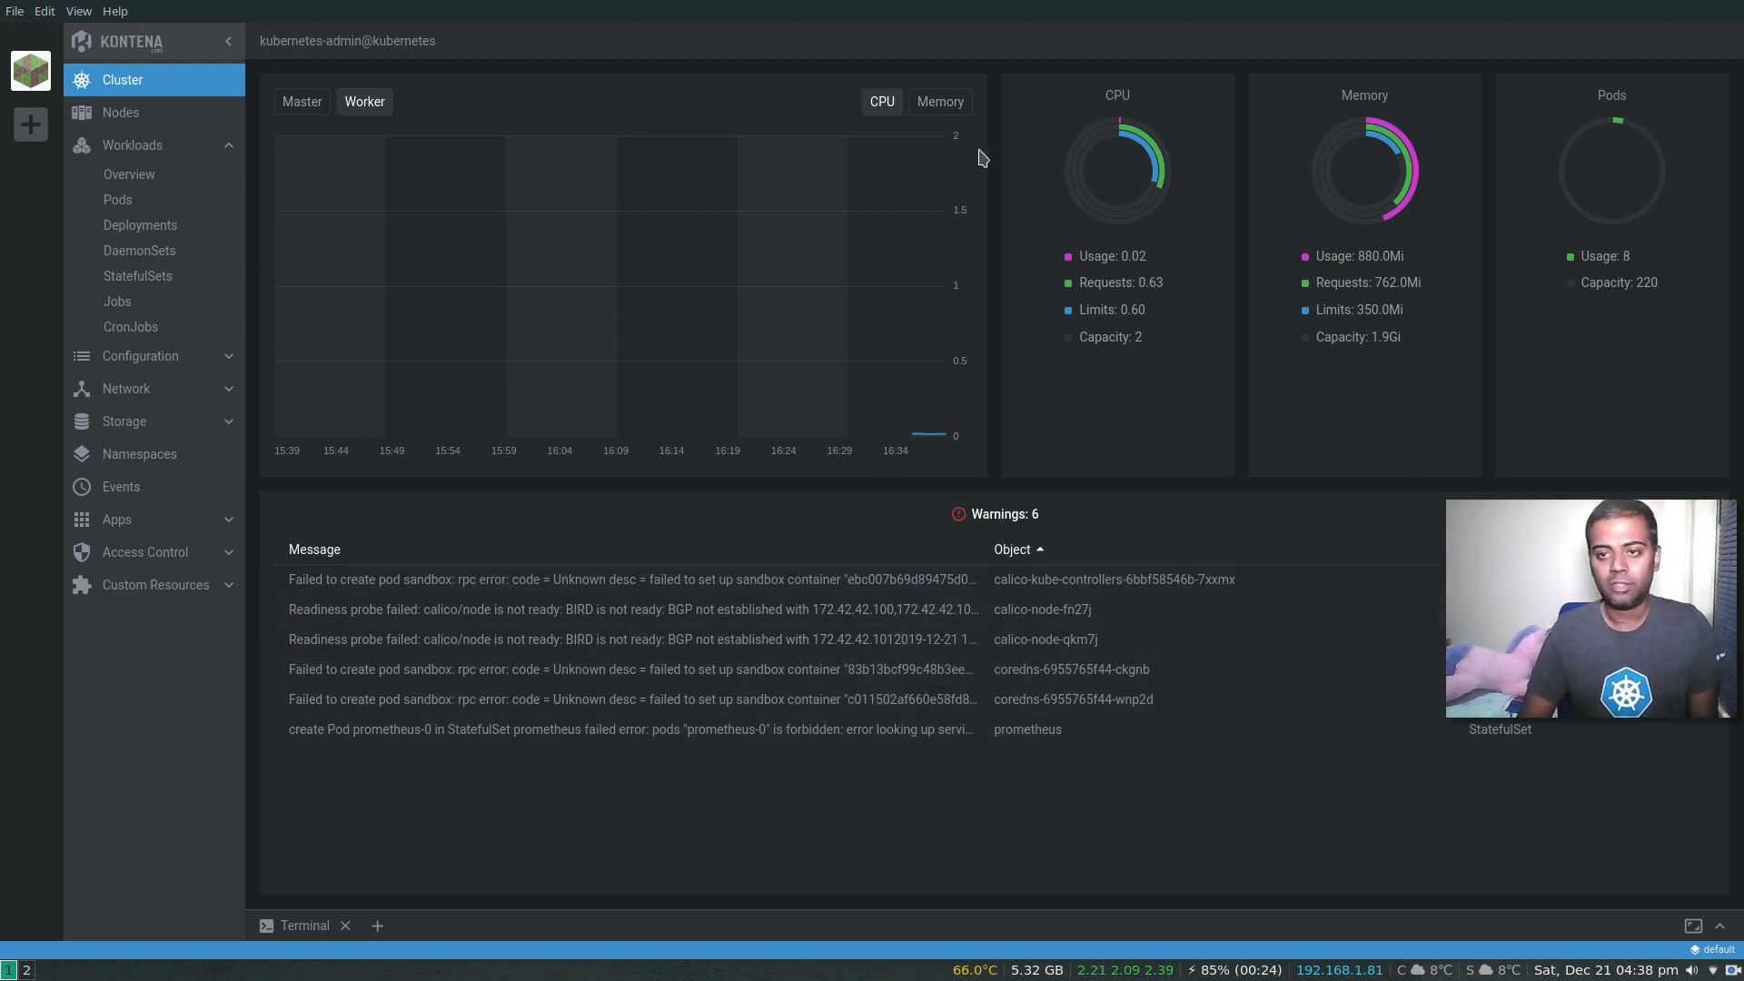
mouse_move(1143, 146)
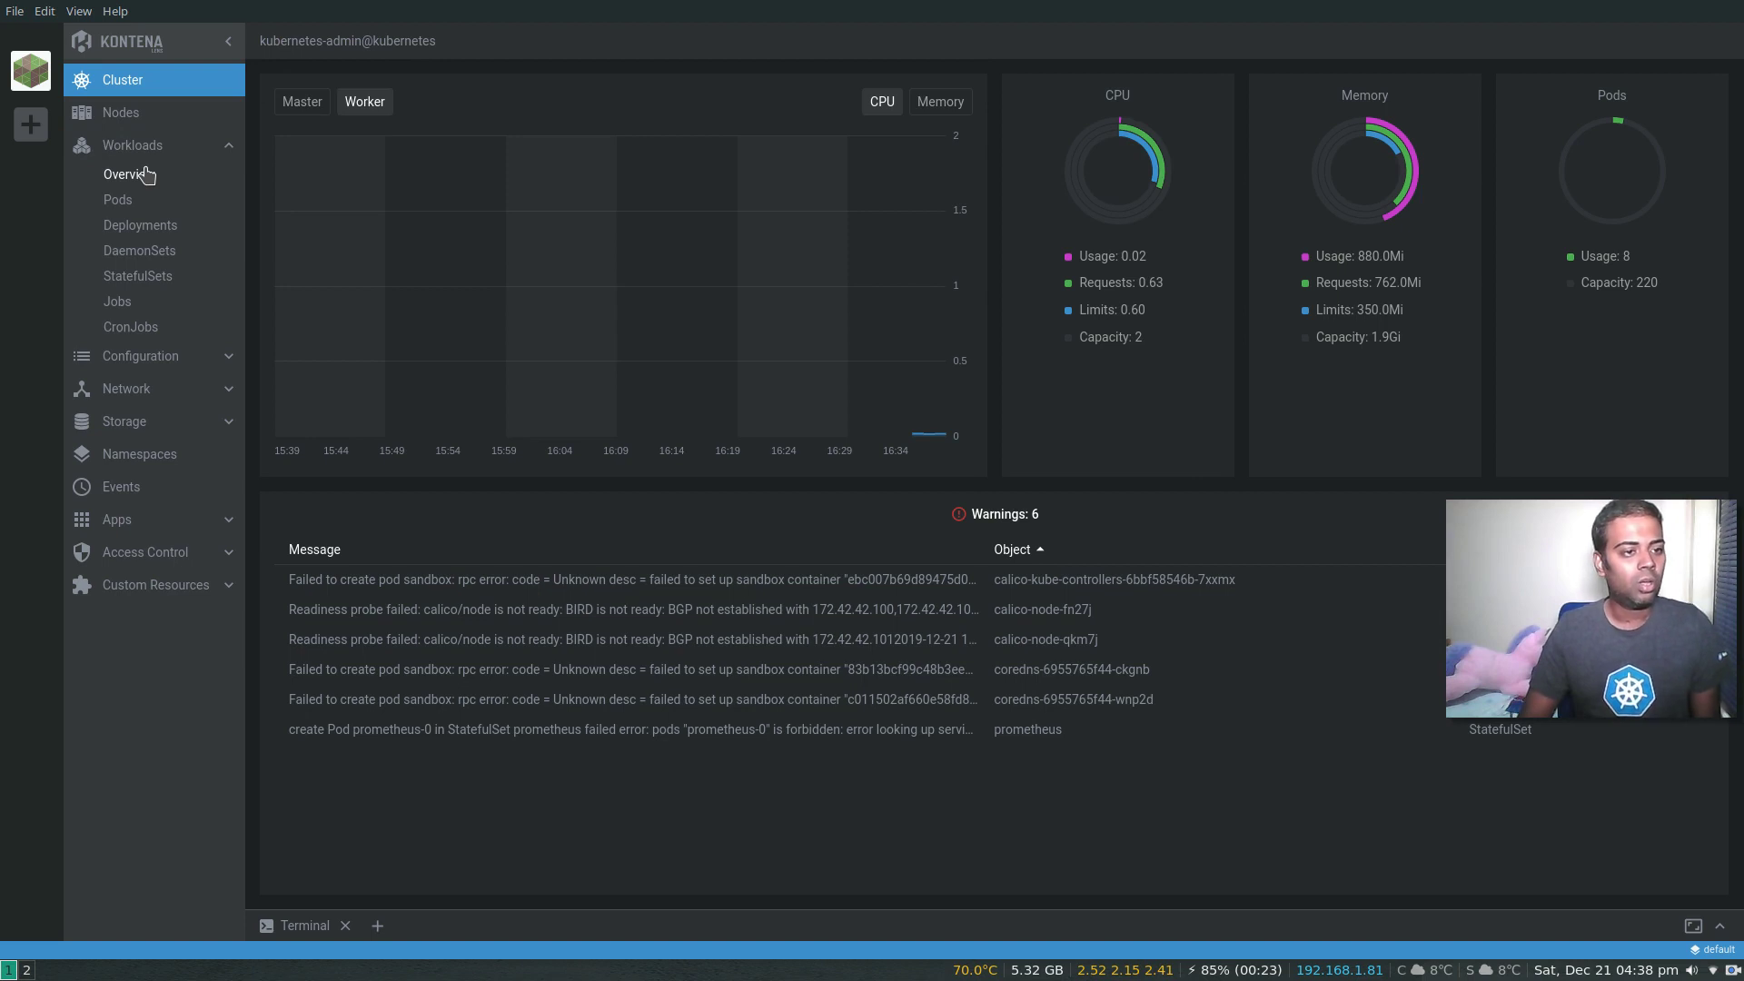
Step: Browse the cluster's ConfigMaps and Secrets lists in the configuration section
left_click(172, 359)
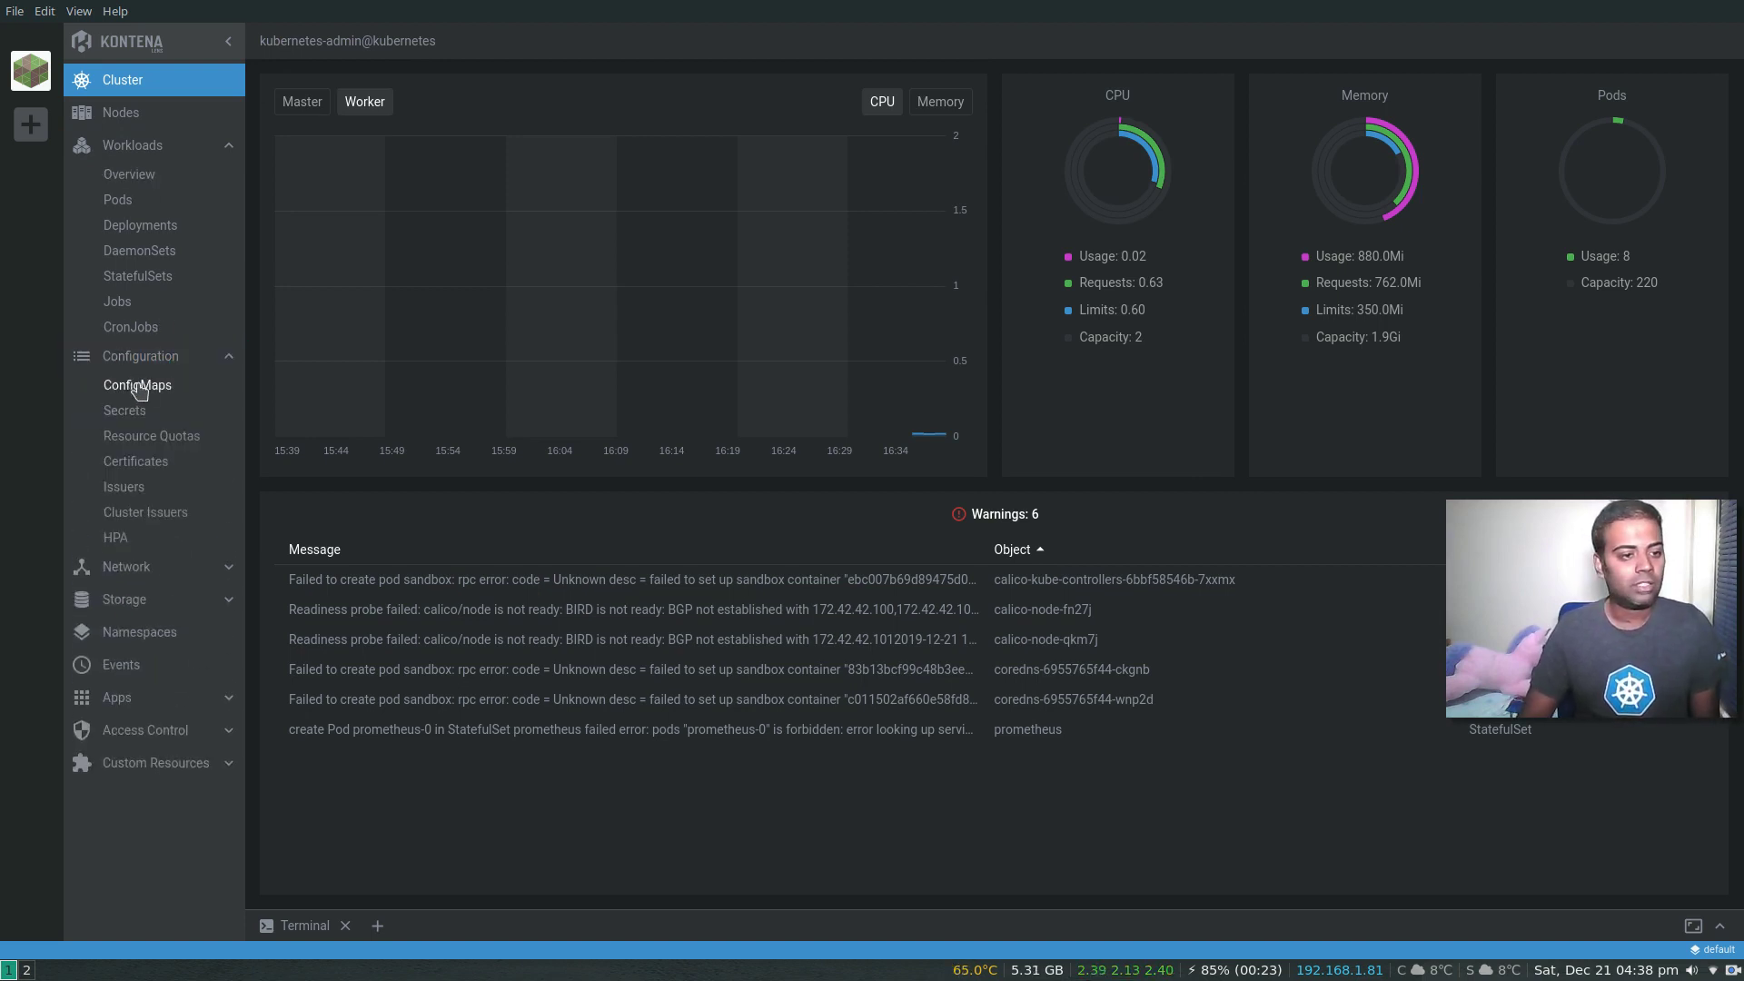
left_click(141, 389)
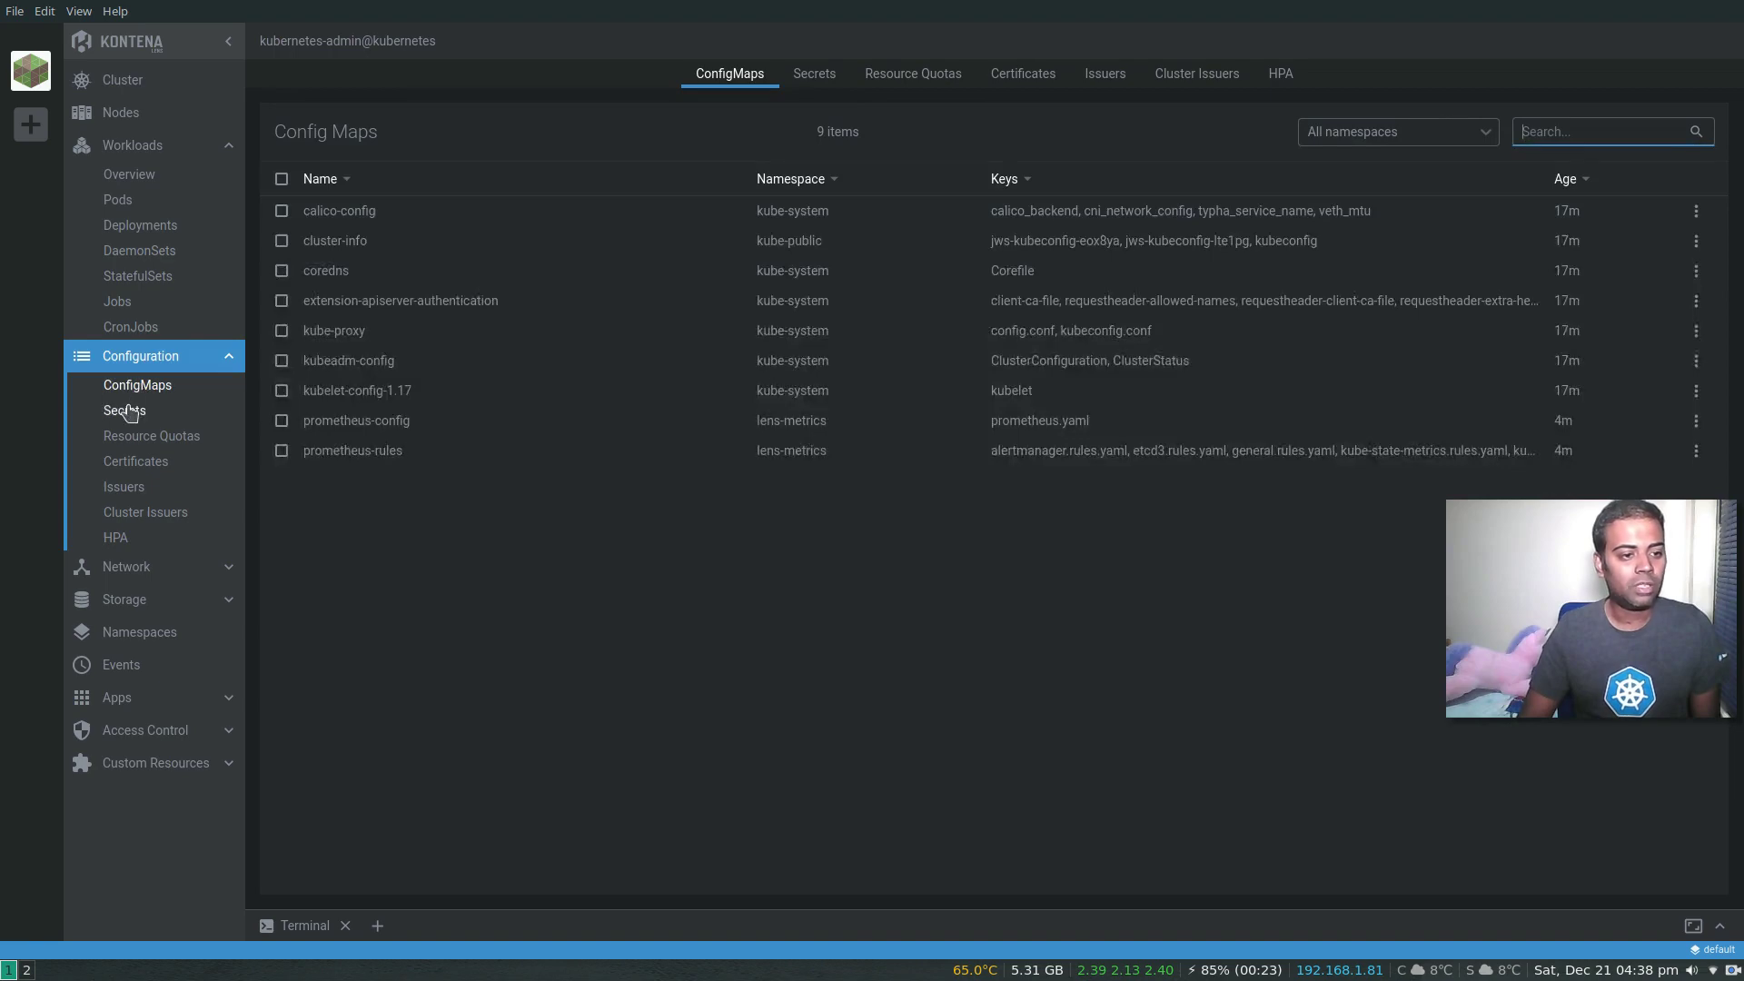
left_click(129, 411)
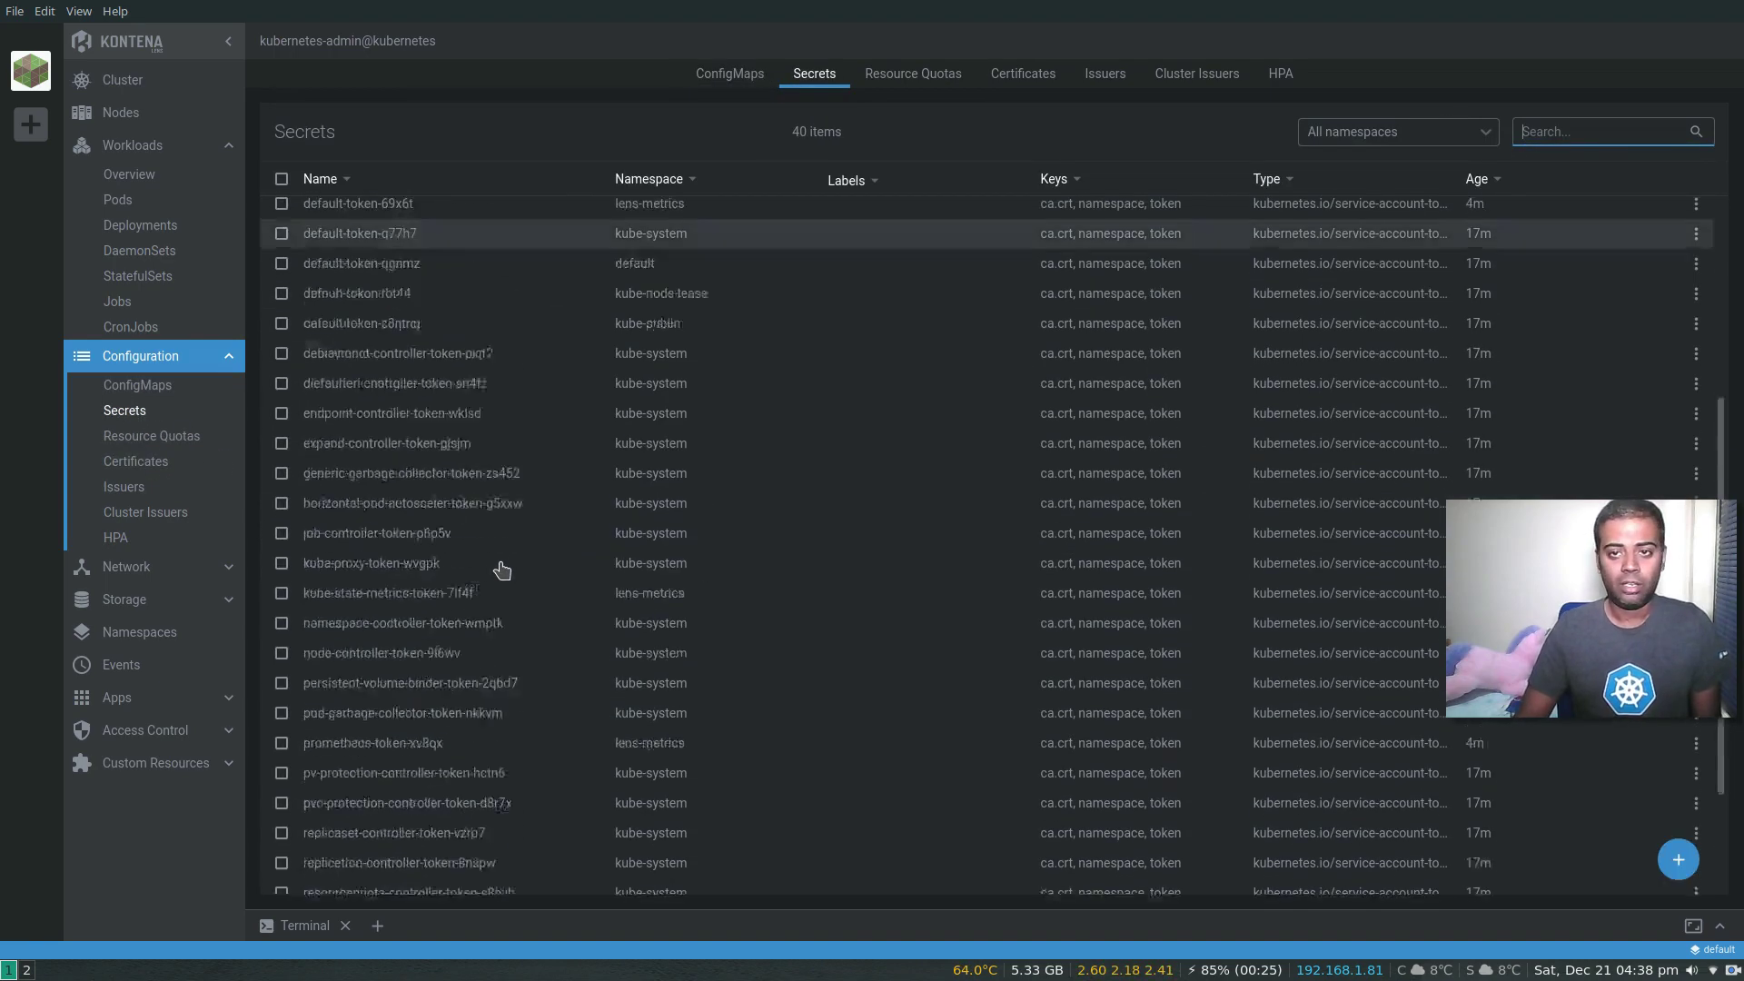
Step: Inspect the Resource Quotas list and its creation form, cancel the form, and view the Horizontal Pod Autoscalers list
left_click(910, 71)
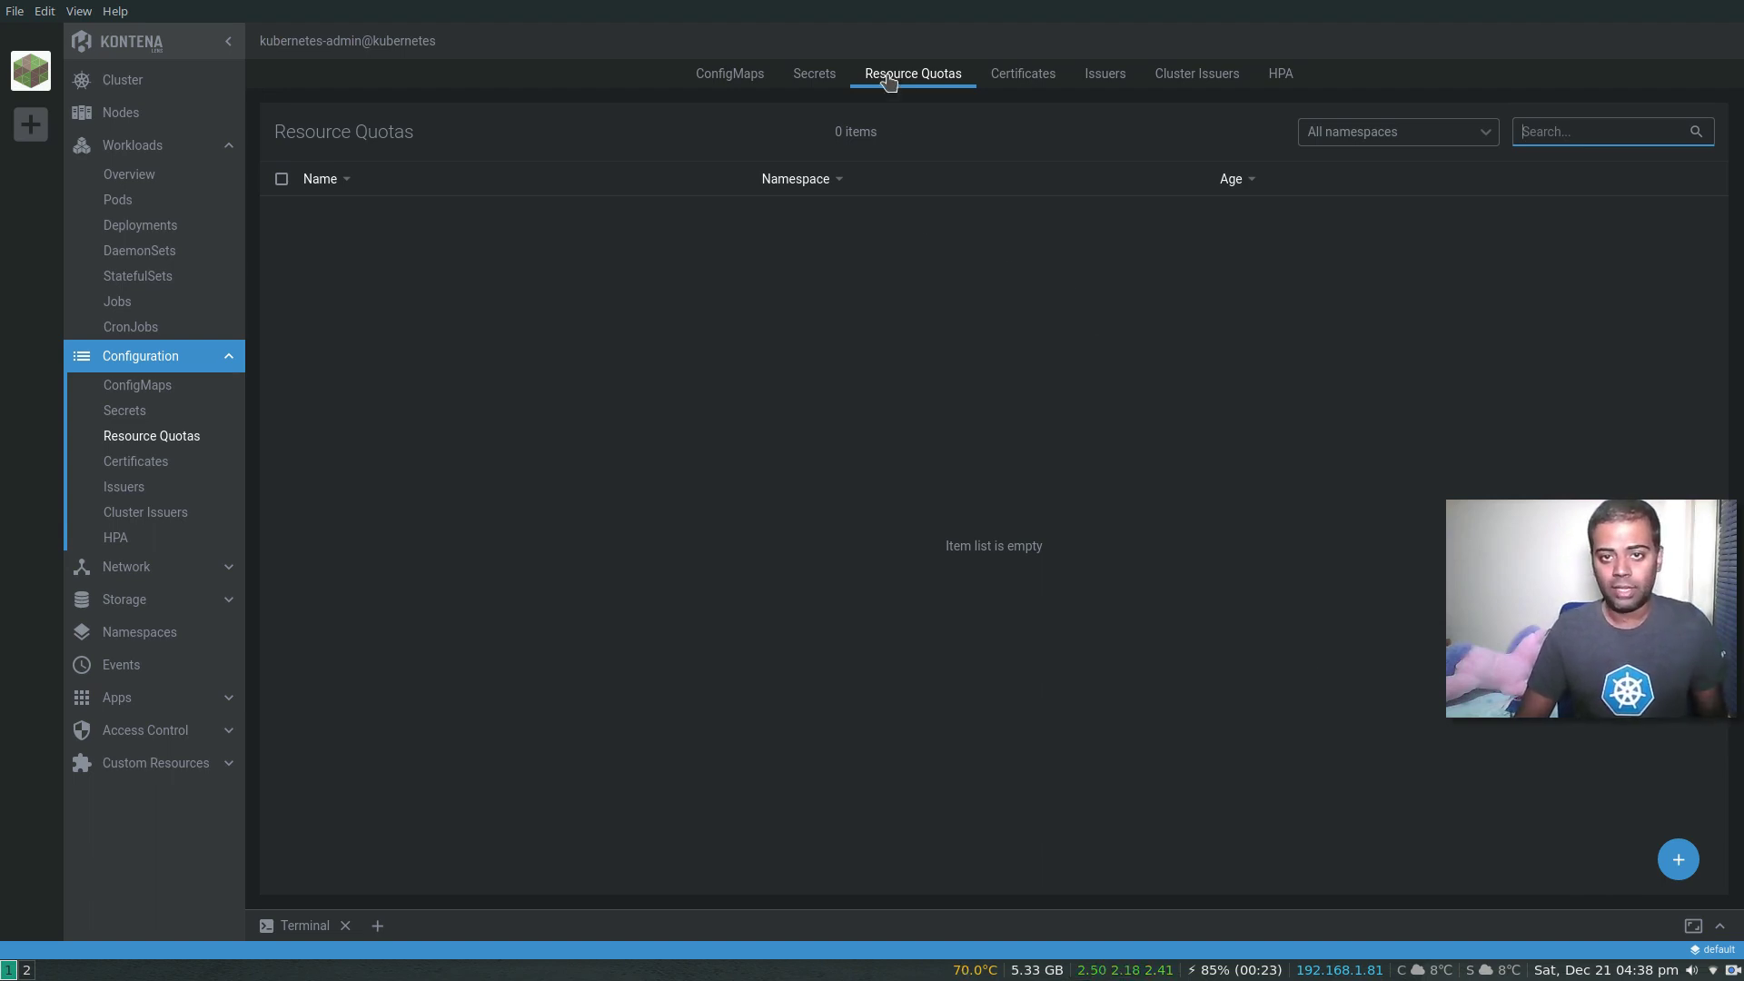
left_click(1676, 857)
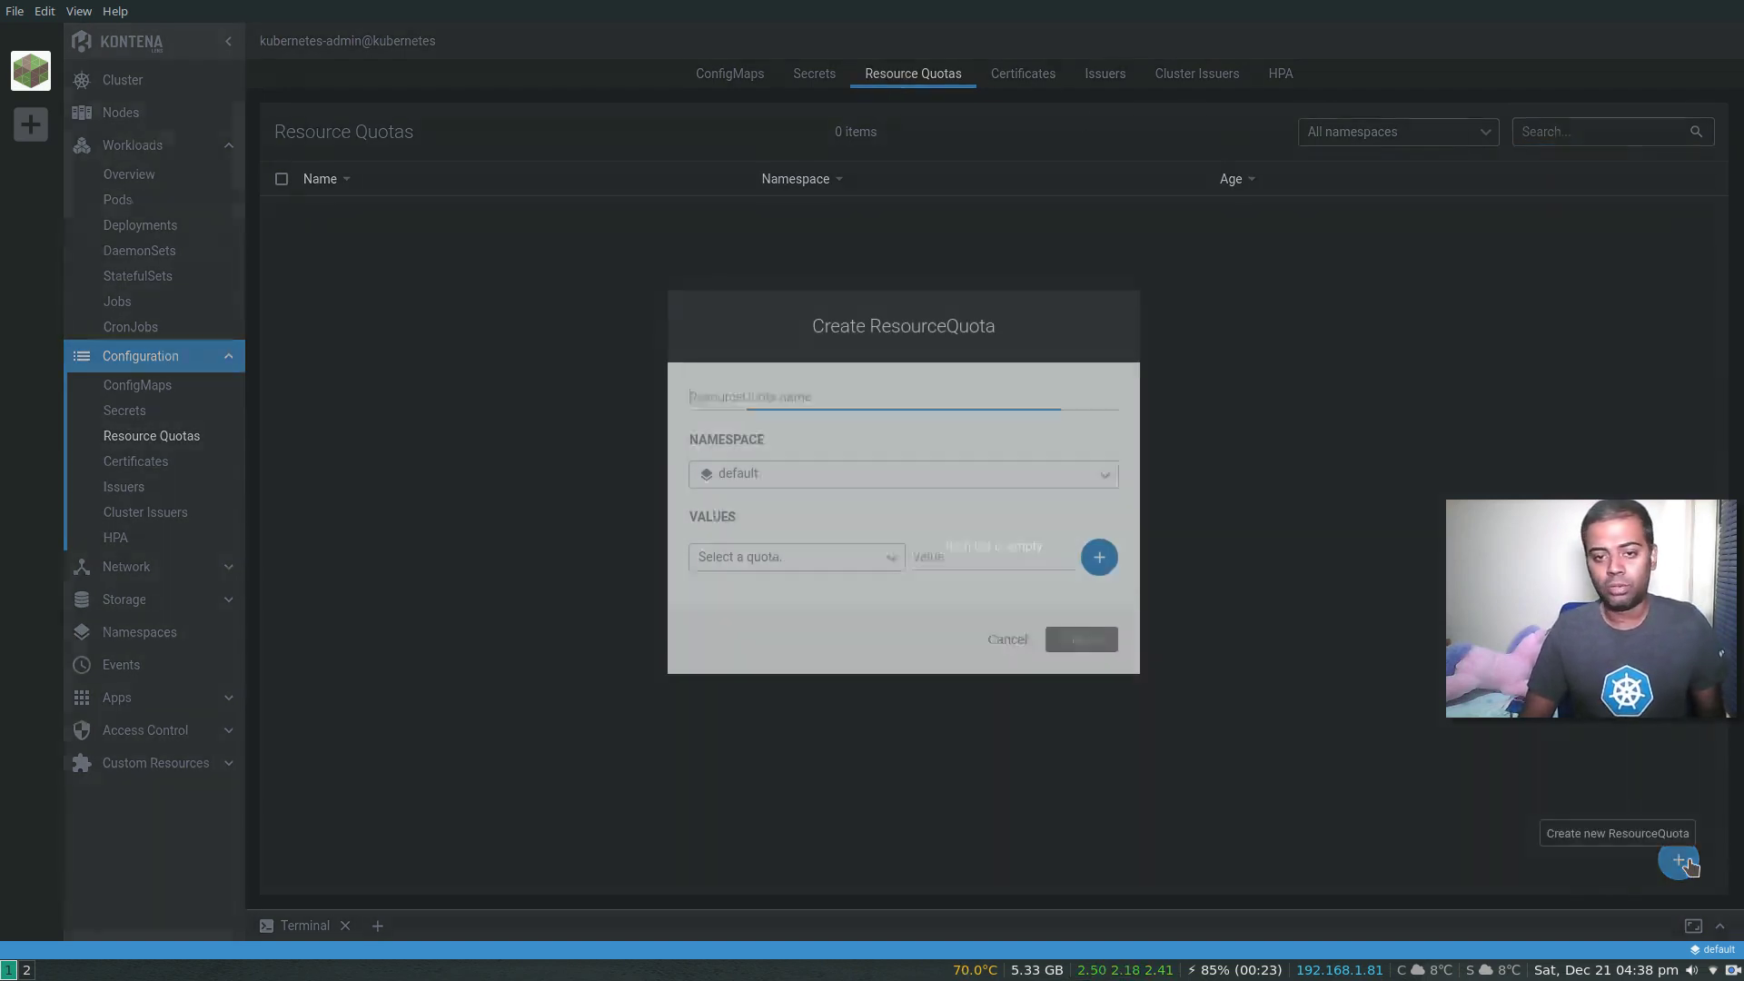
left_click(1005, 641)
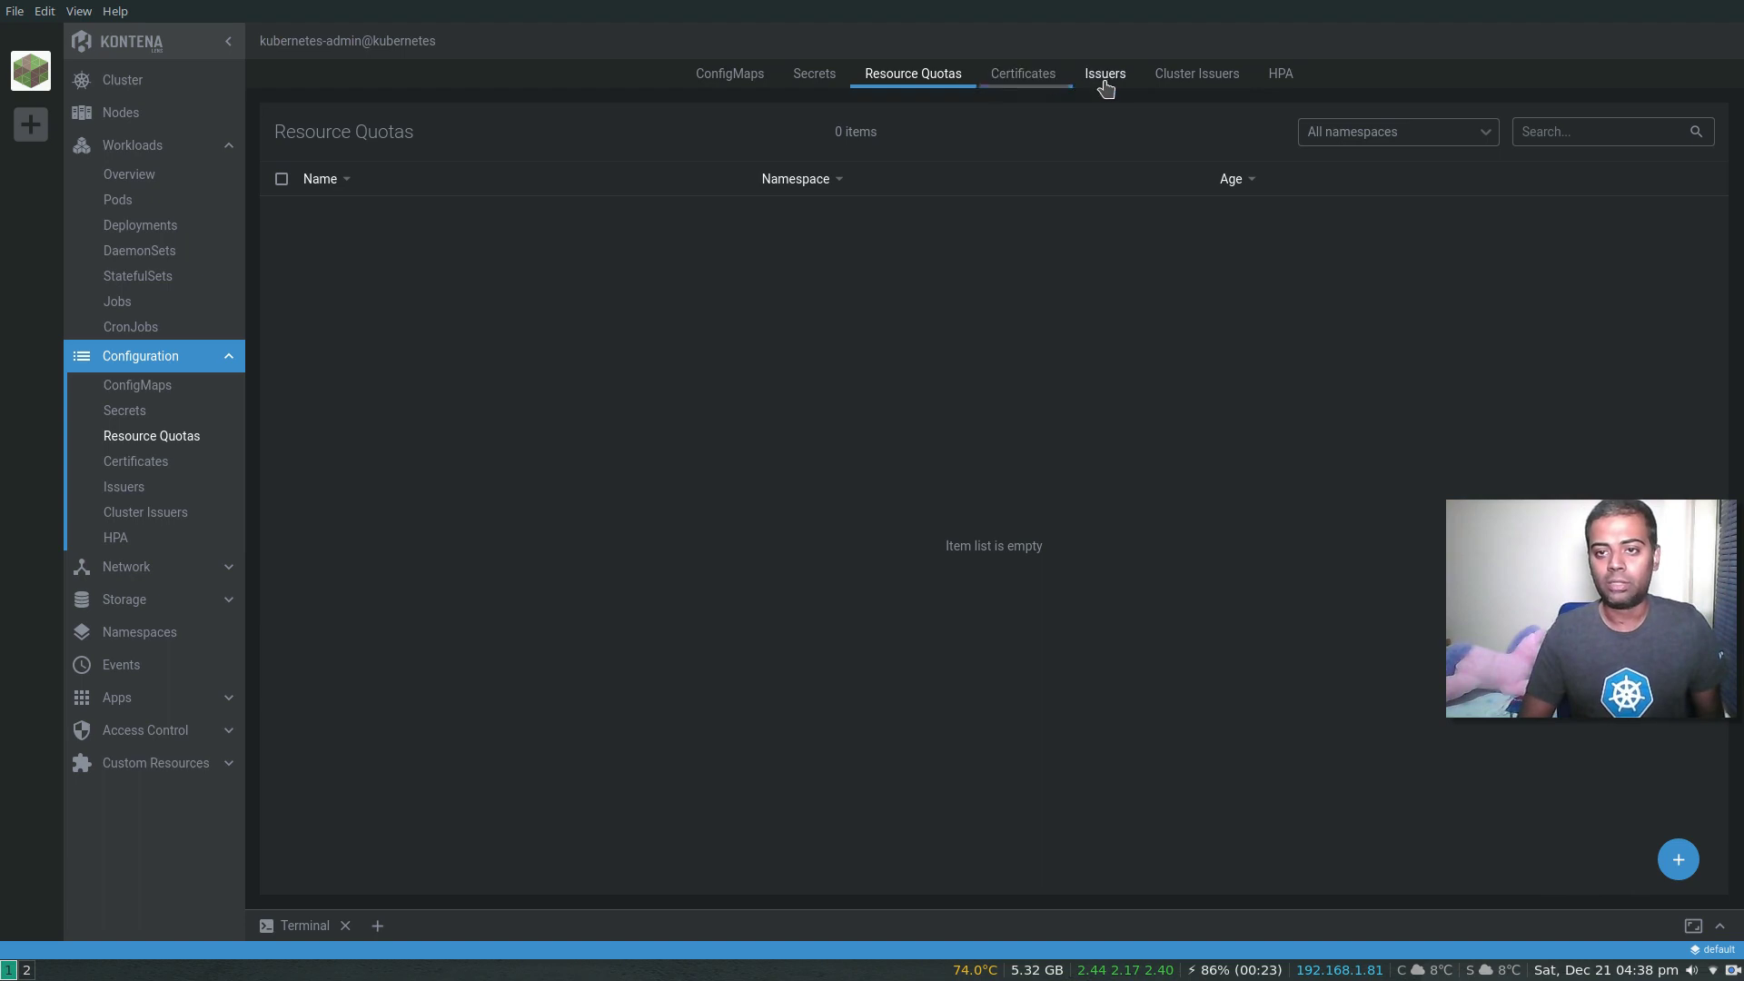
left_click(1281, 76)
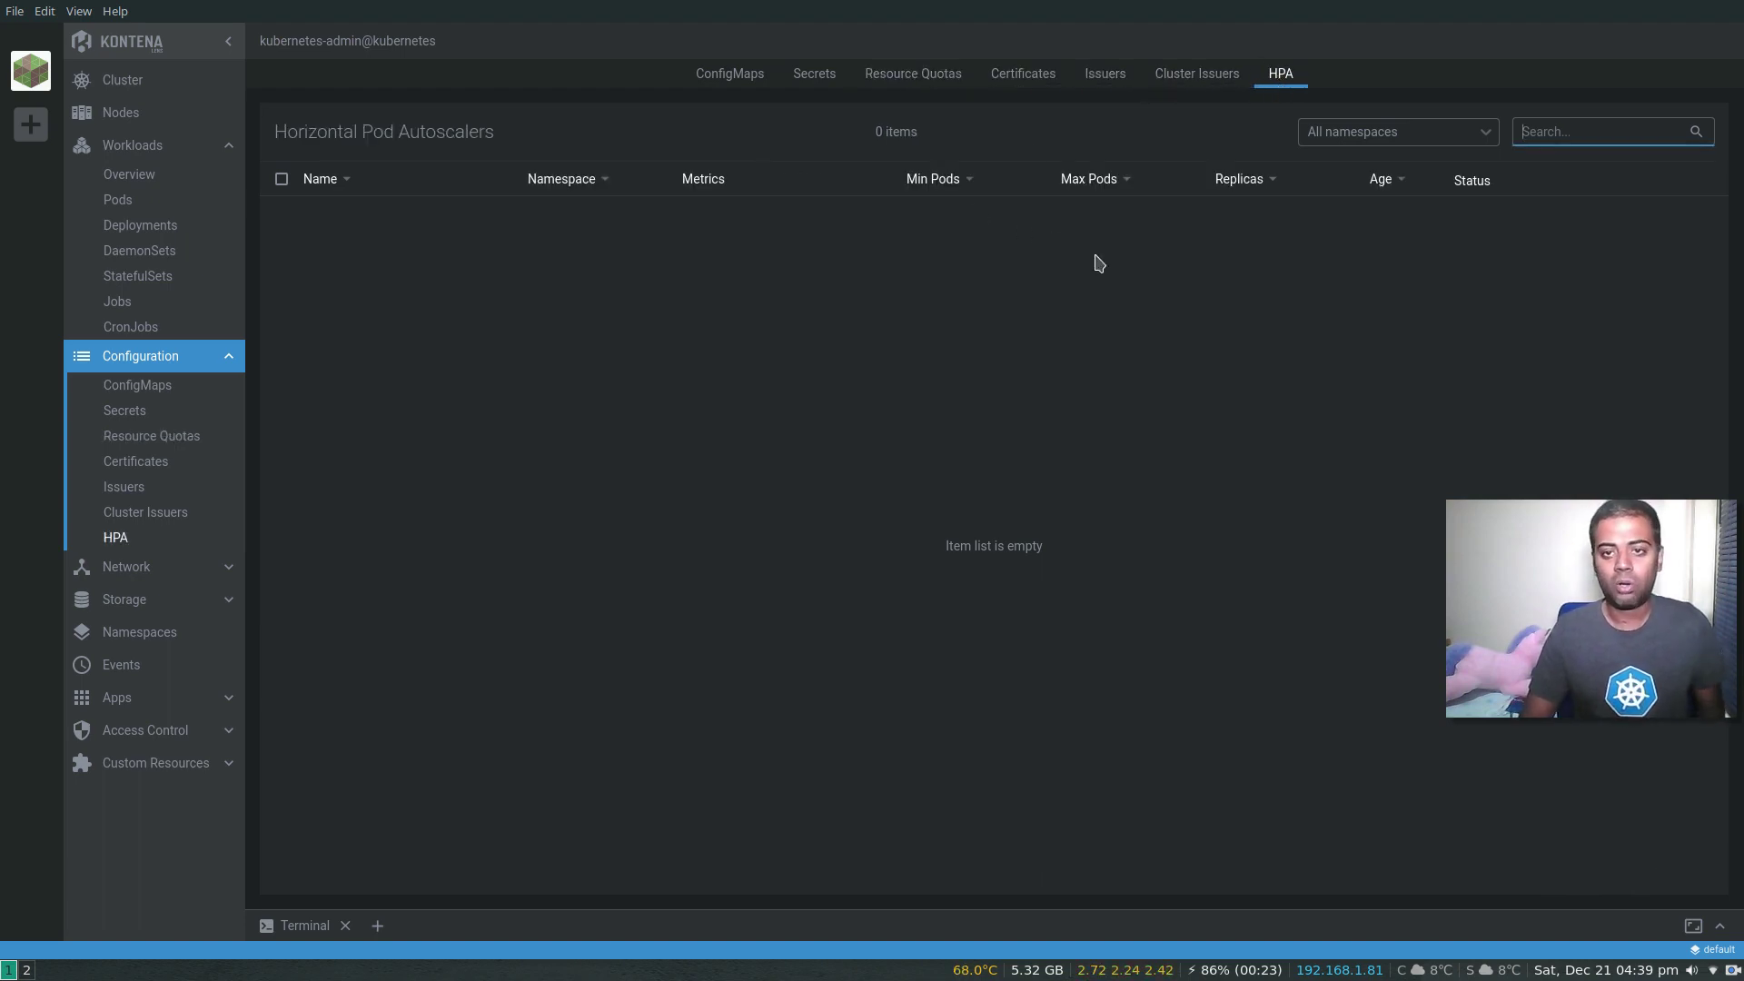
Step: Return to the ConfigMaps list, and browse the Services, Ingresses and Network Policies lists in the network section
left_click(718, 76)
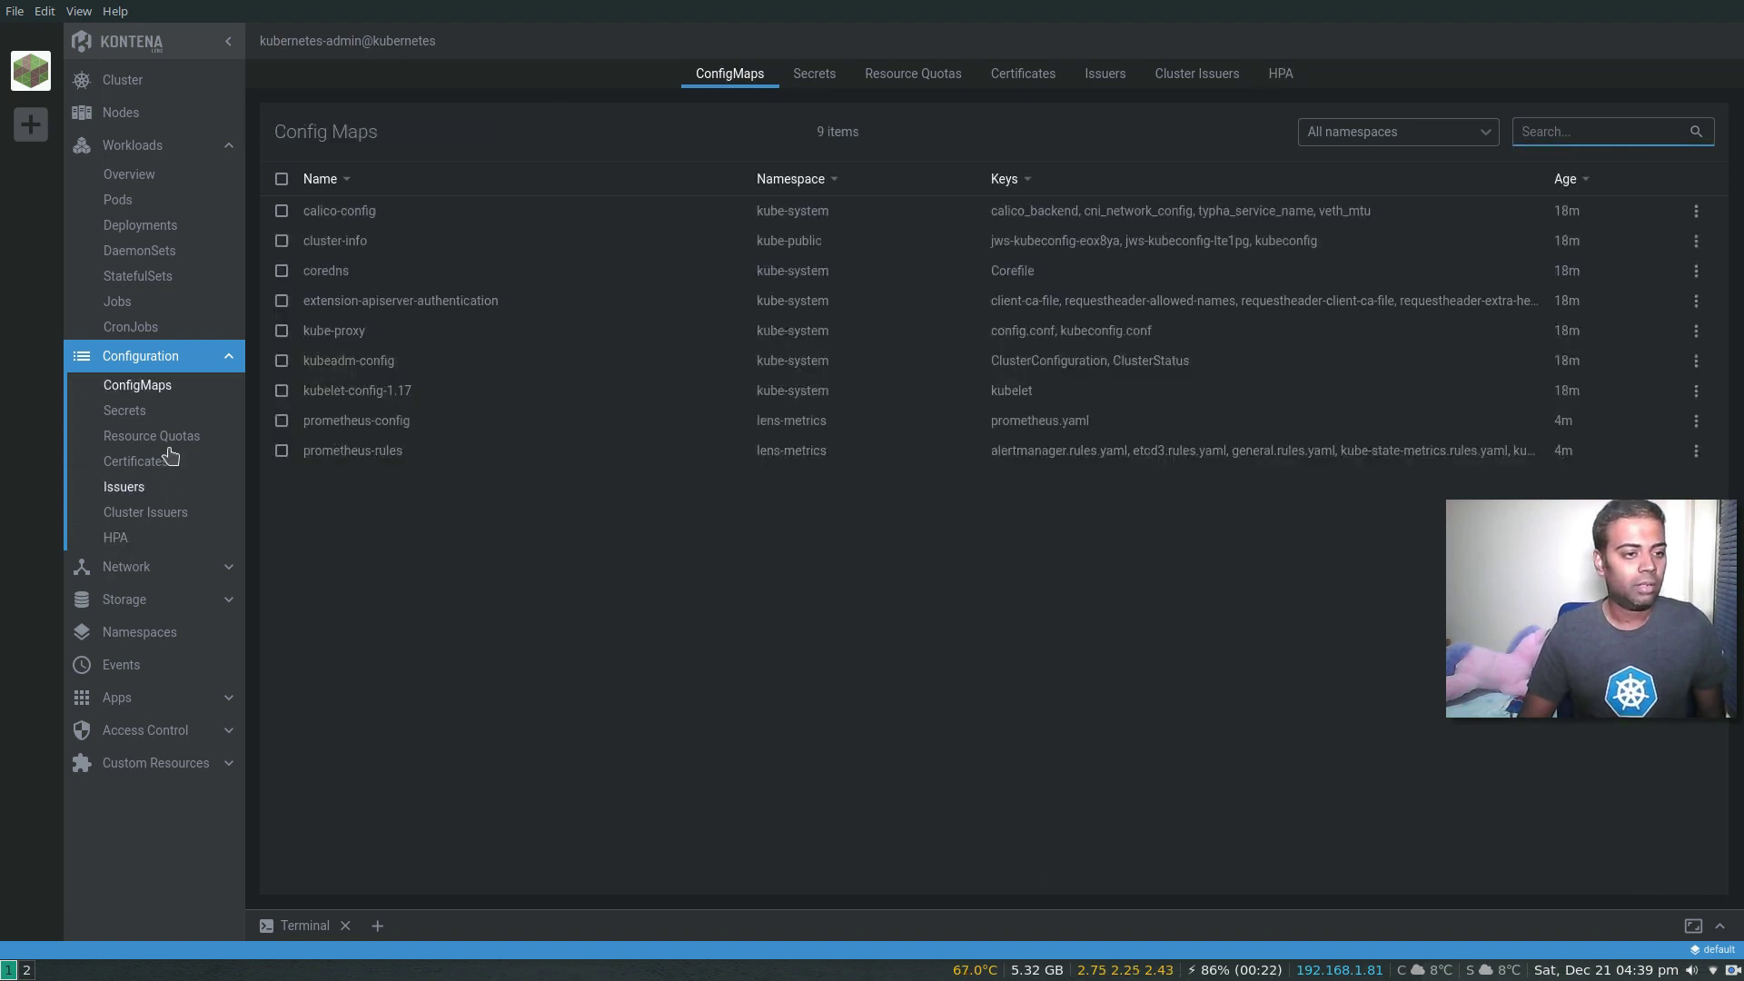
left_click(137, 358)
left_click(146, 388)
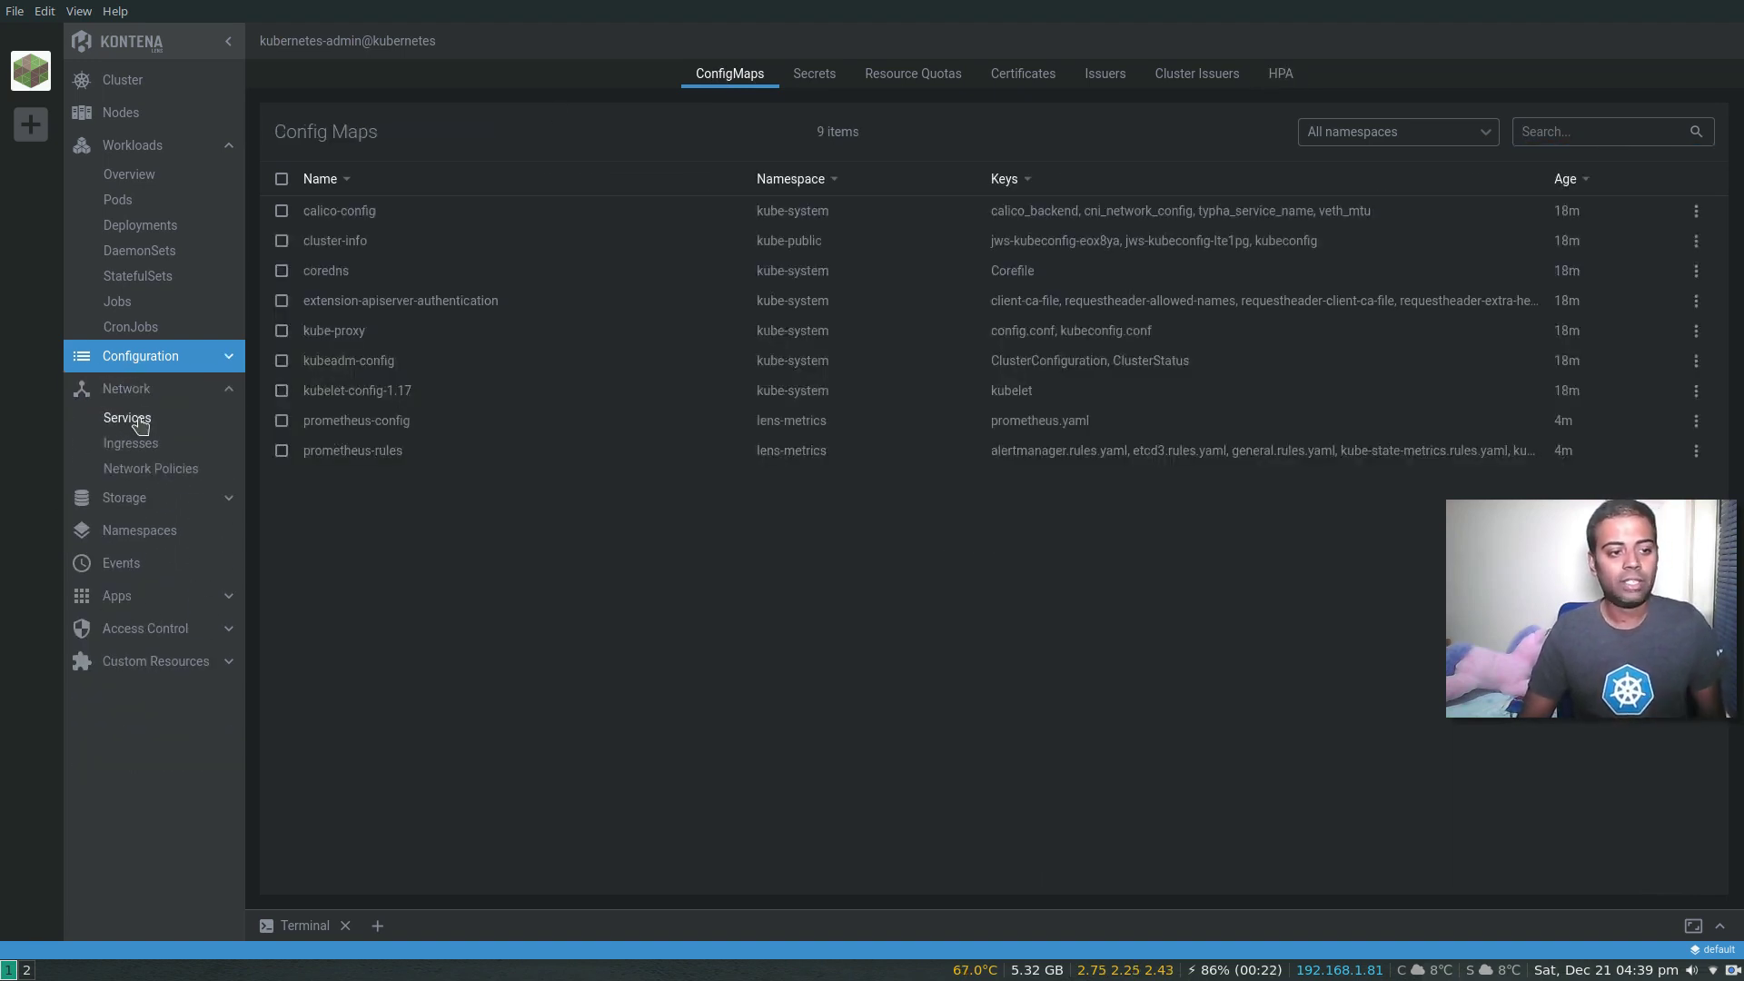
left_click(139, 423)
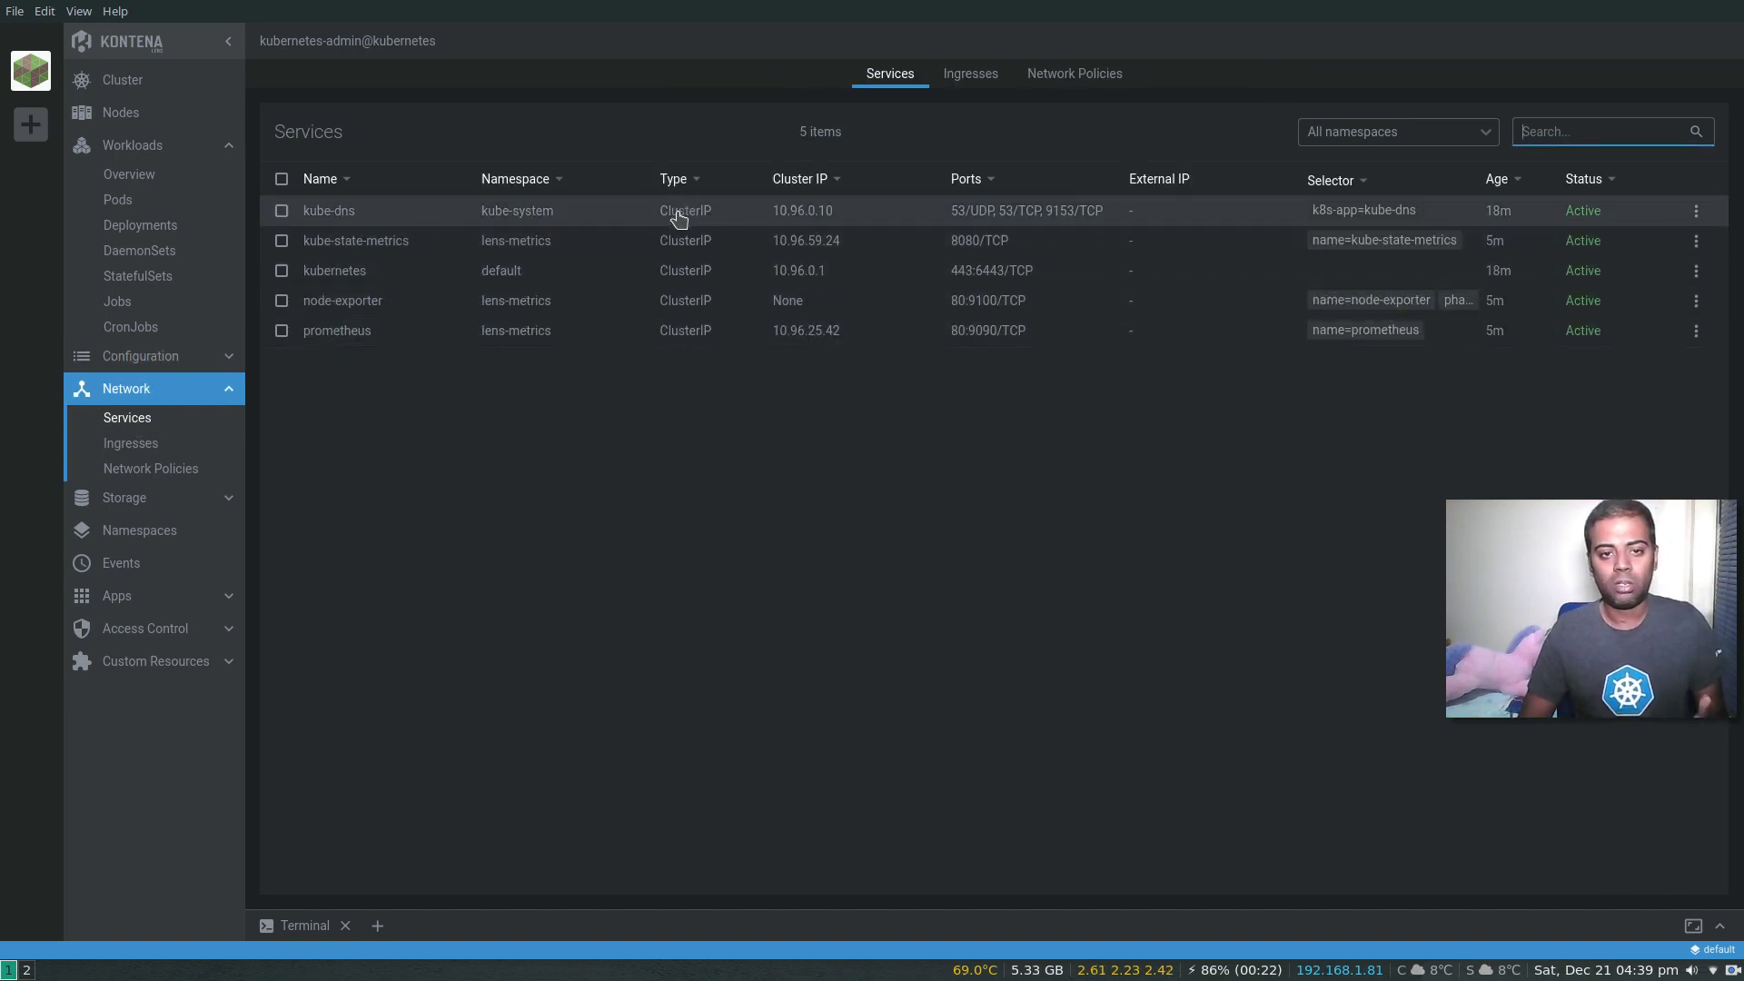
left_click(159, 449)
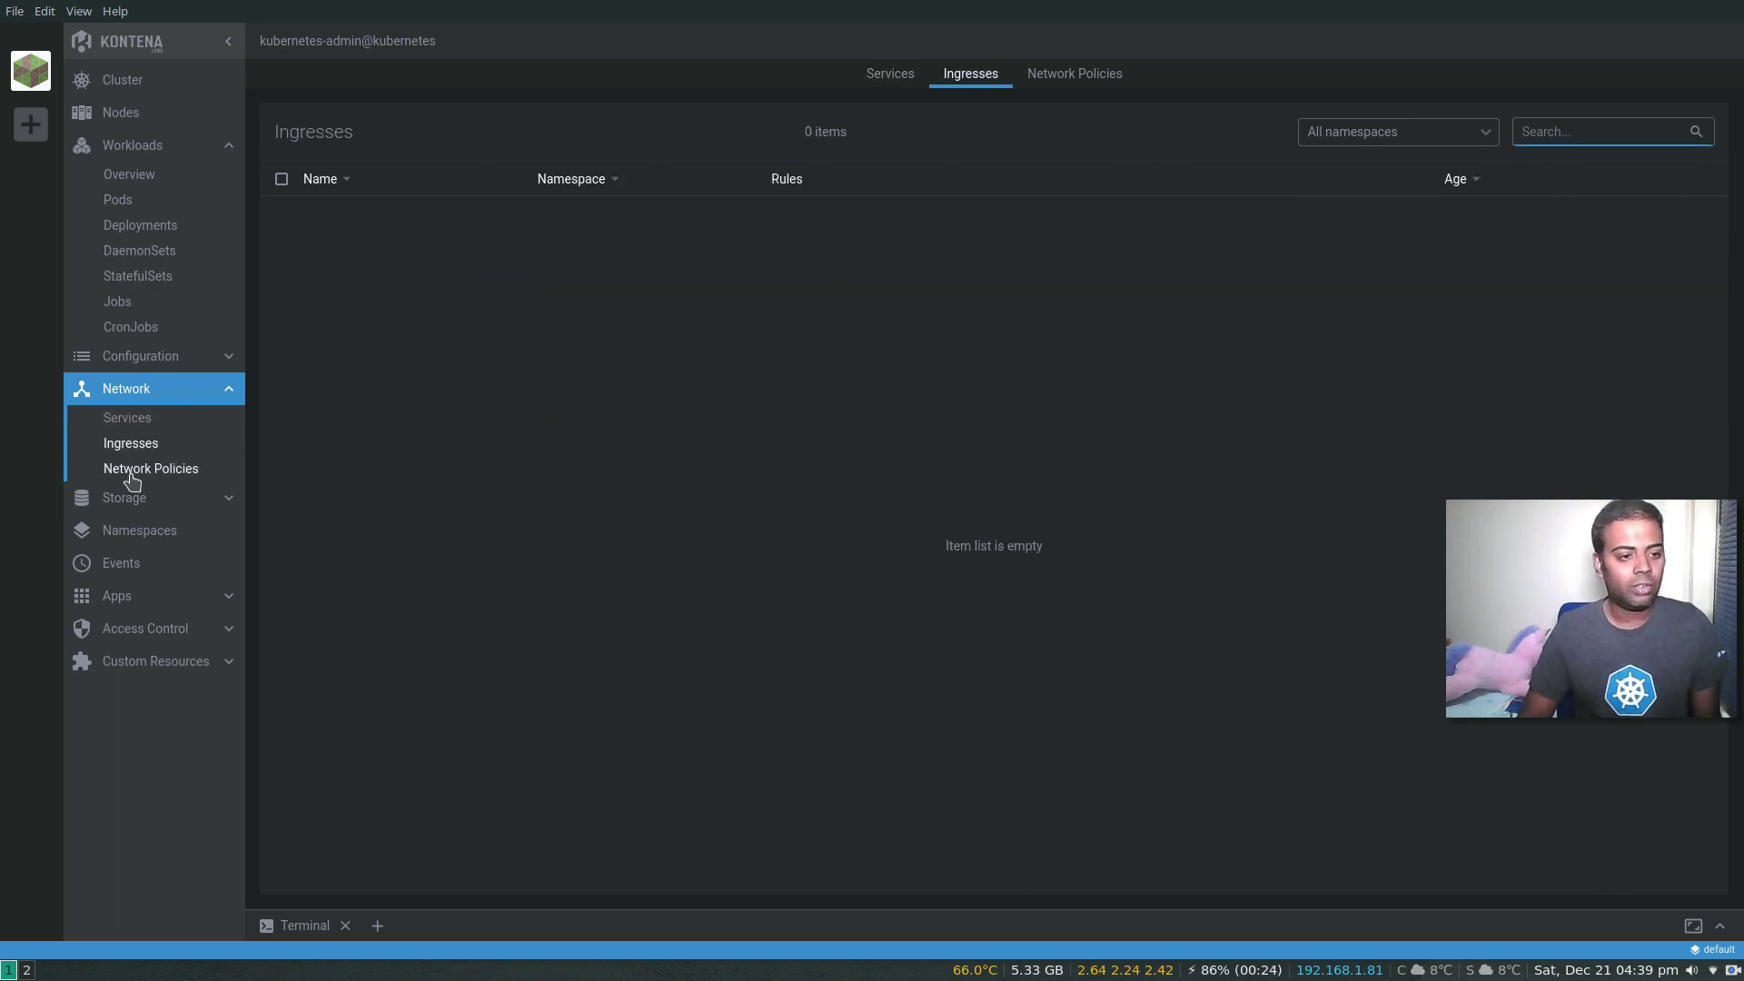
left_click(131, 472)
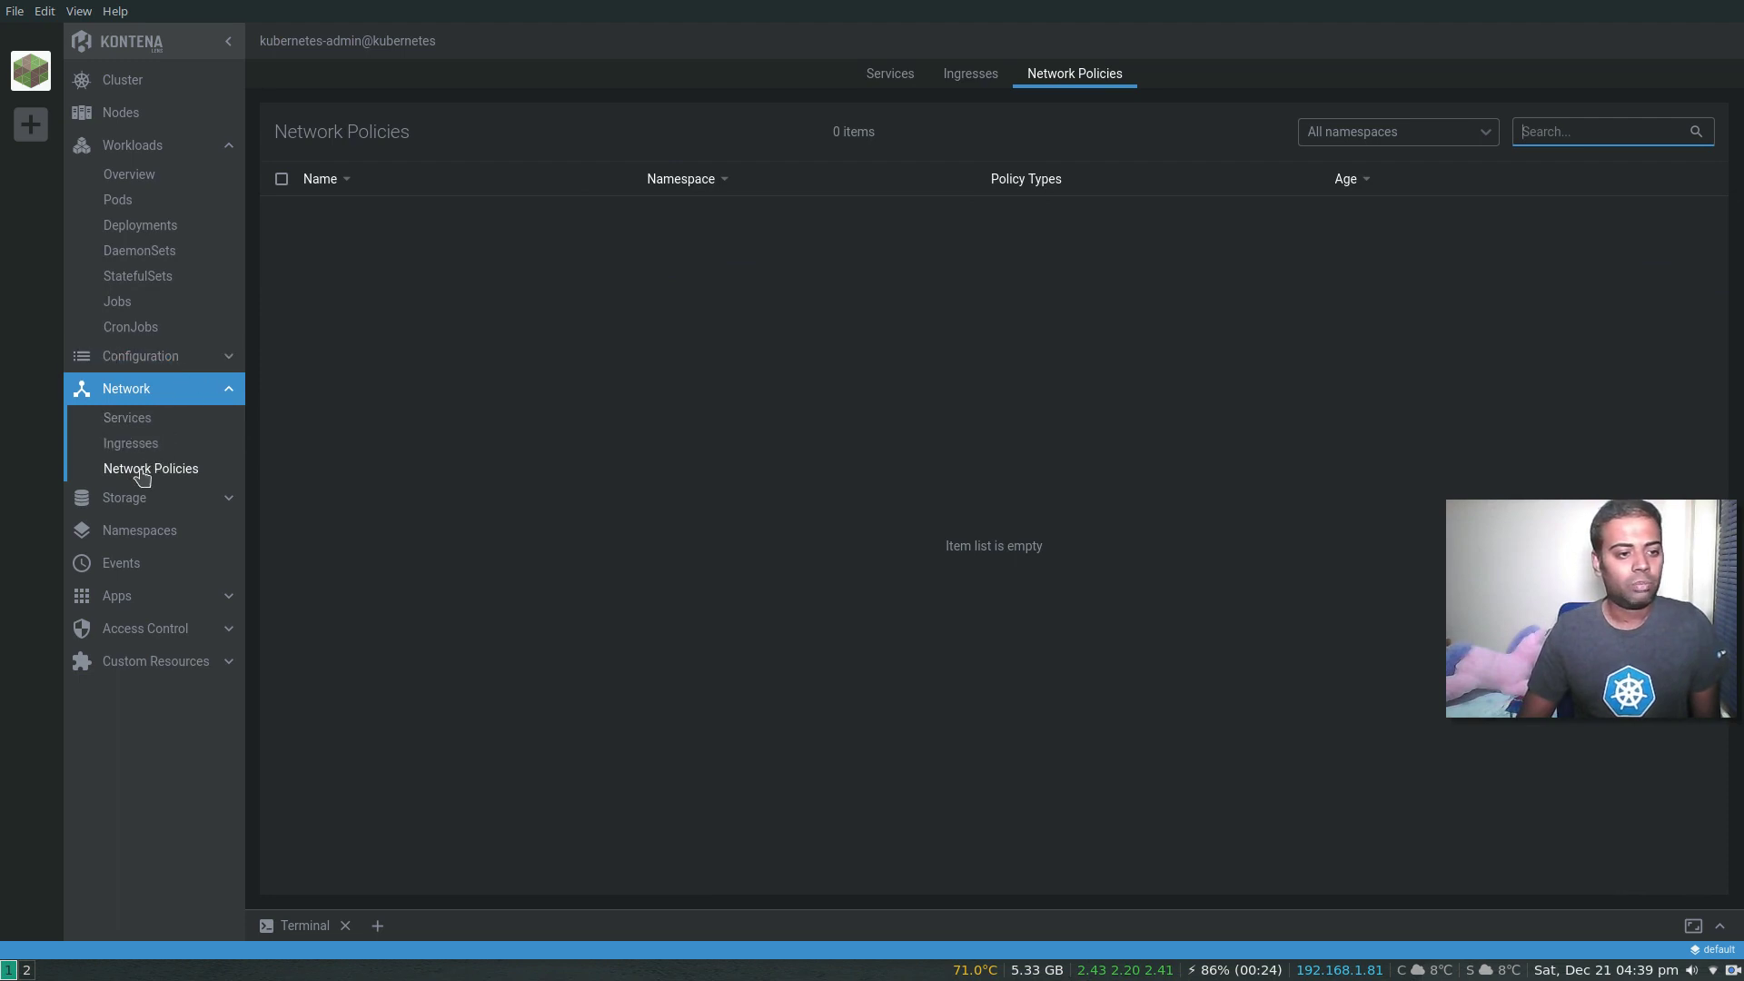
left_click(158, 392)
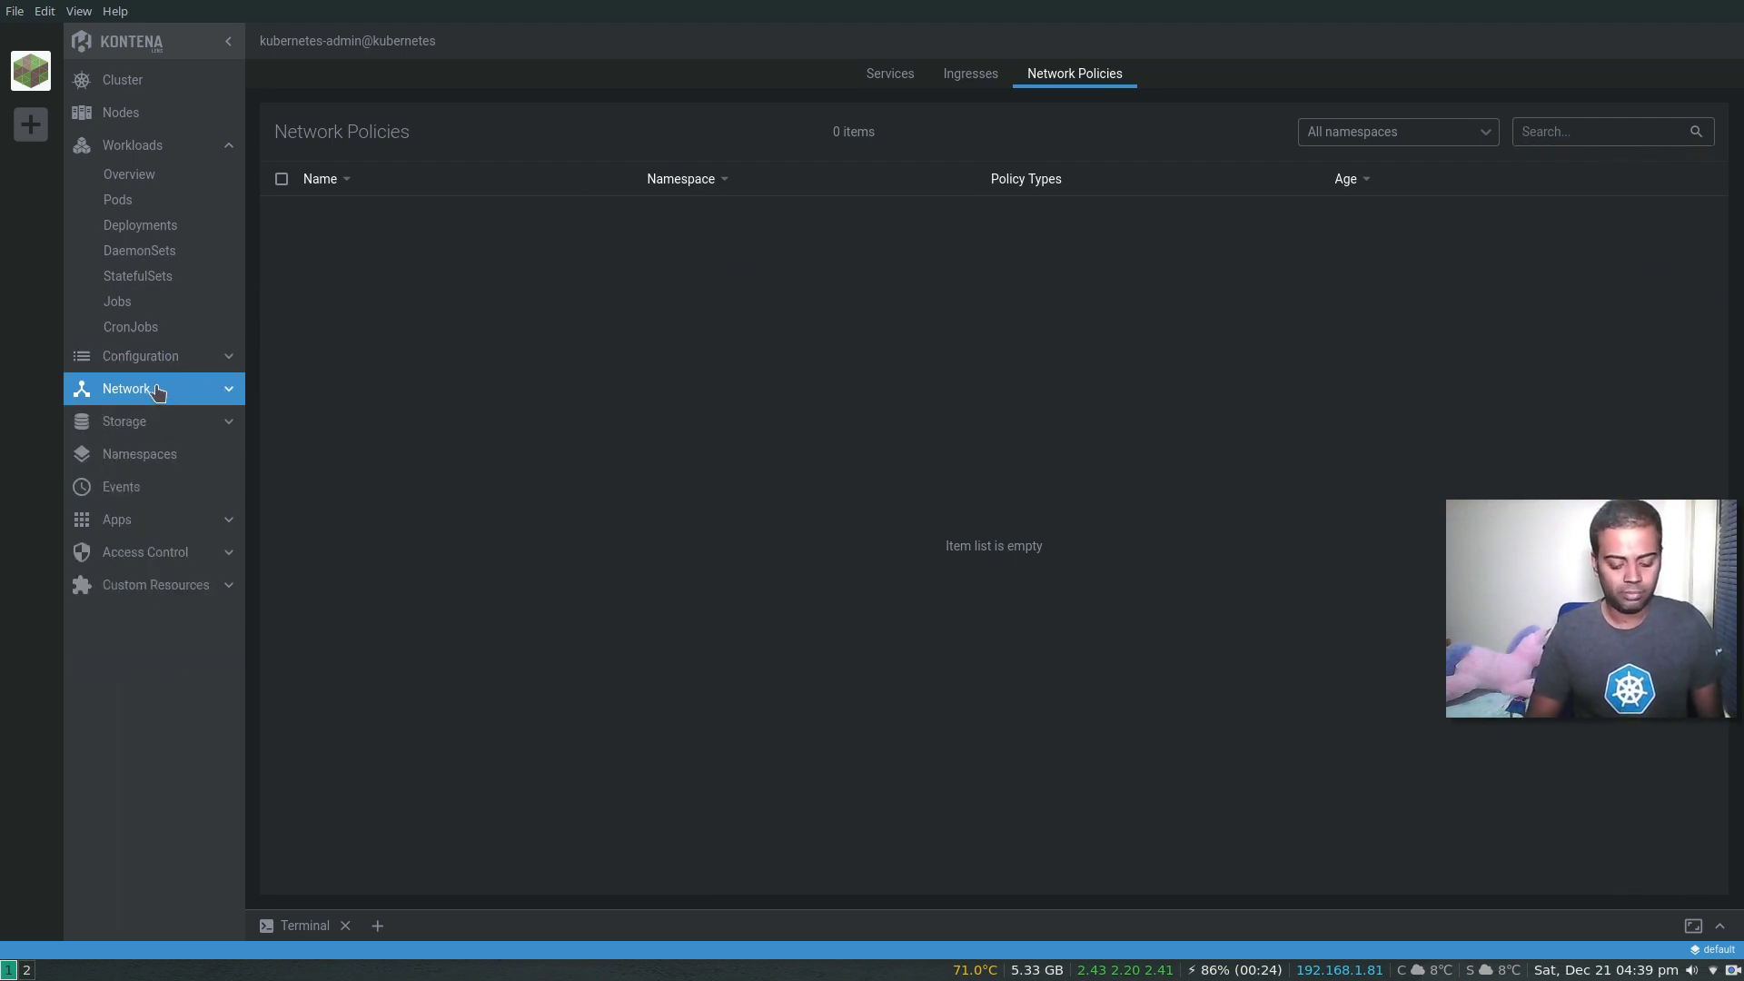
Step: Browse the Persistent Volume Claims, Persistent Volumes and Storage Classes lists in the storage section
left_click(164, 422)
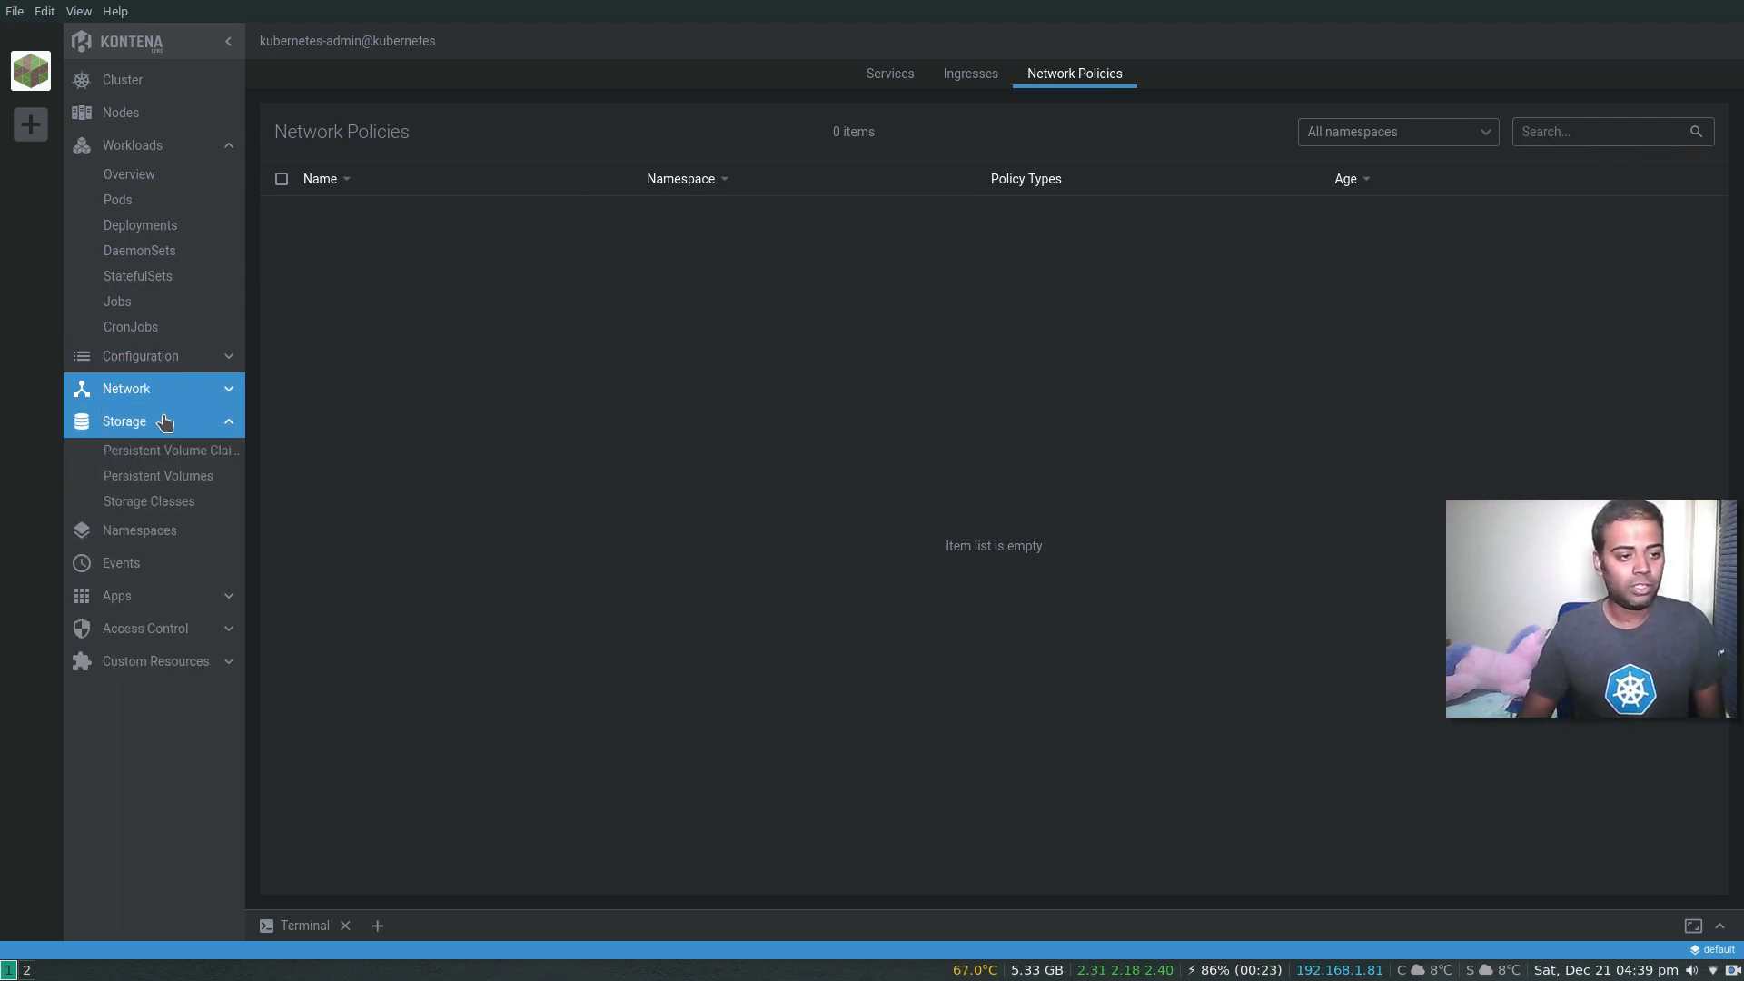
left_click(174, 452)
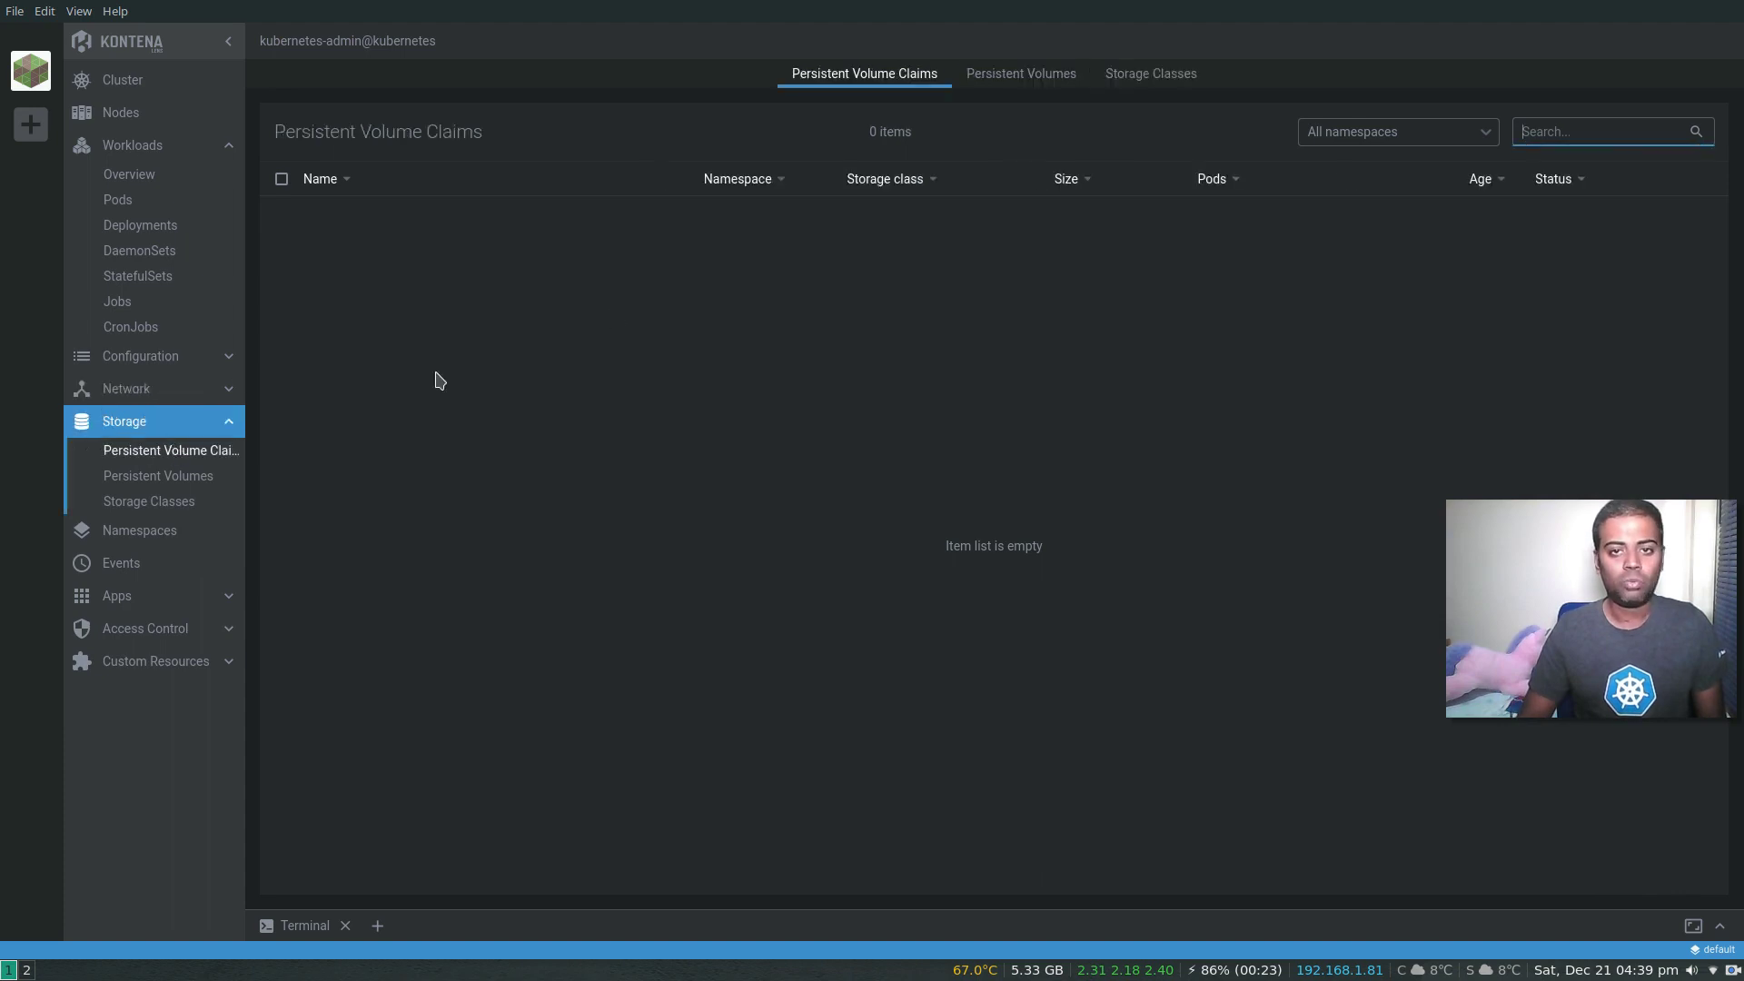
left_click(1019, 87)
left_click(1158, 80)
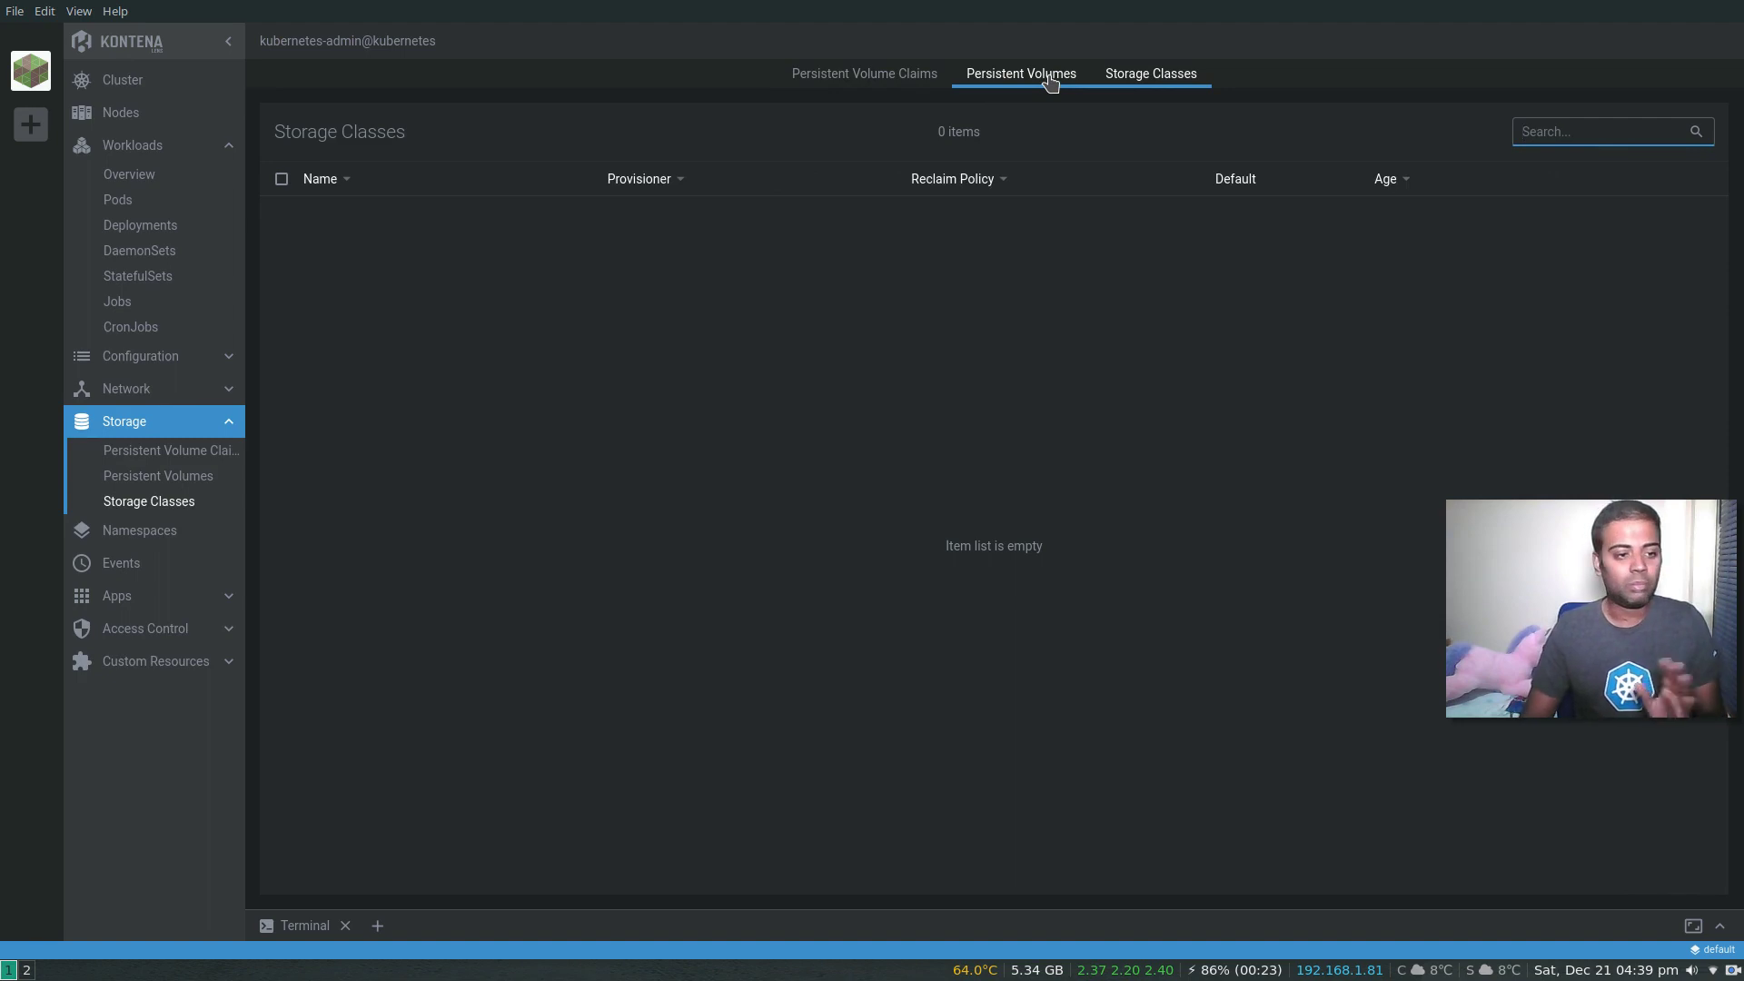
left_click(148, 424)
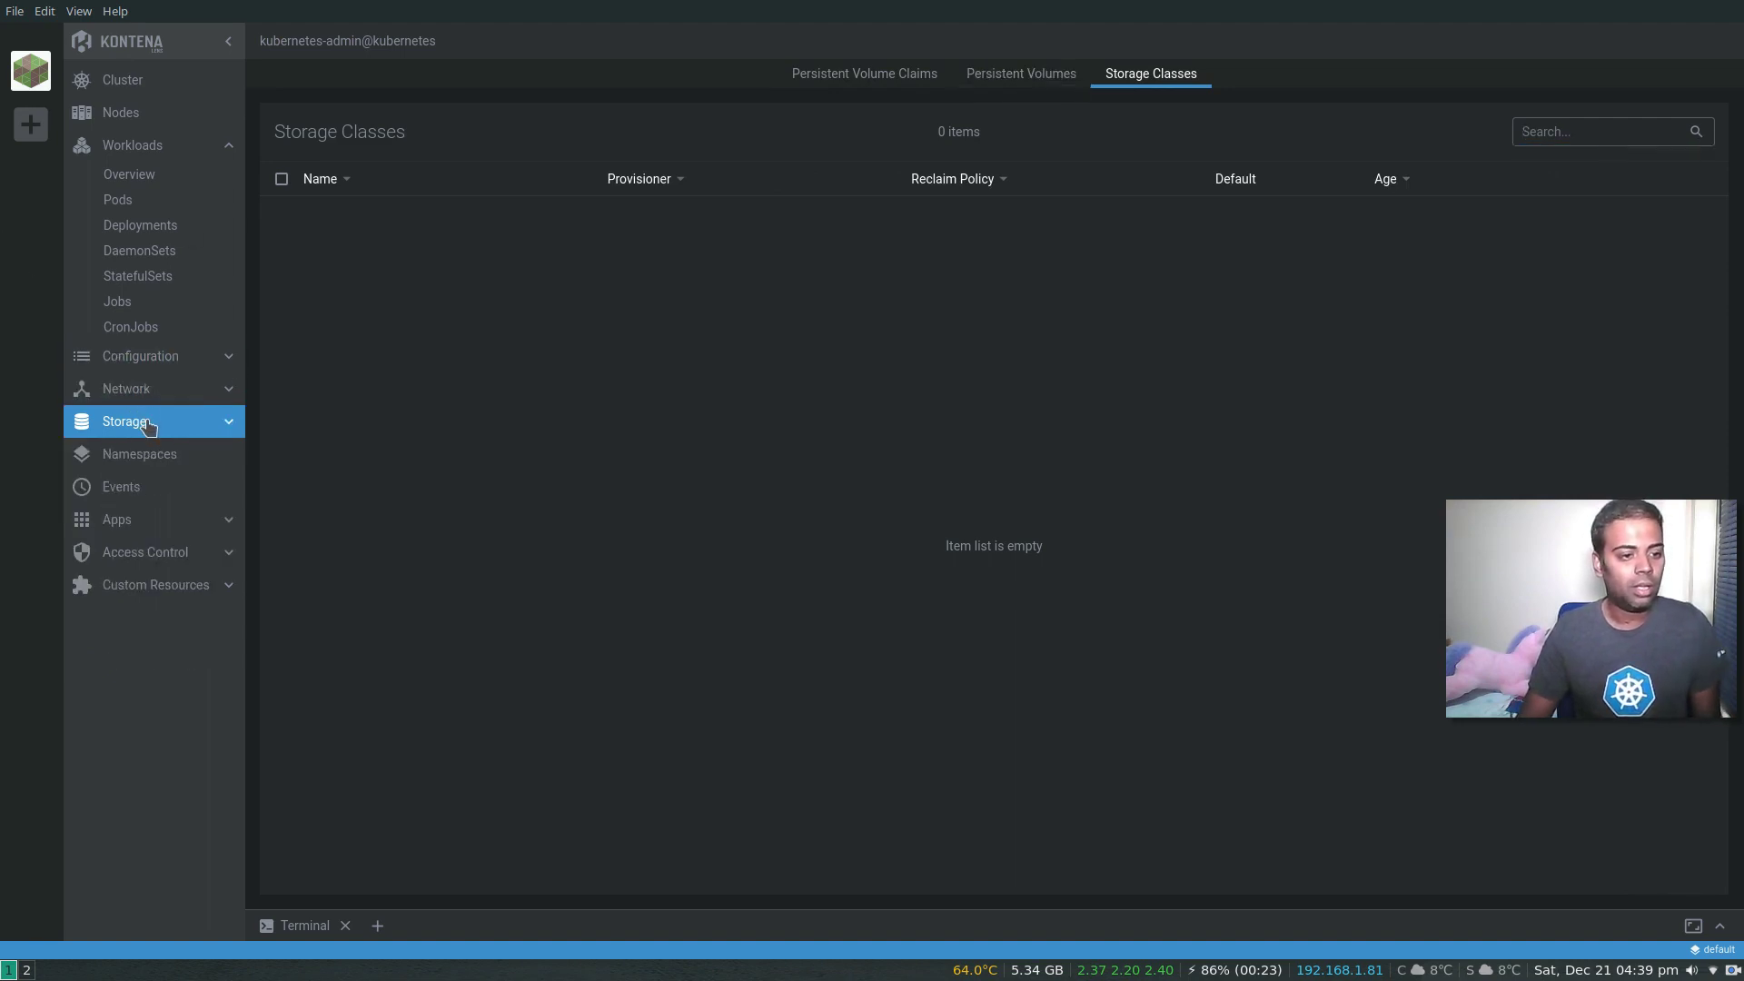
Step: View the cluster's namespaces, inspect the namespace creation form and cancel it
left_click(152, 457)
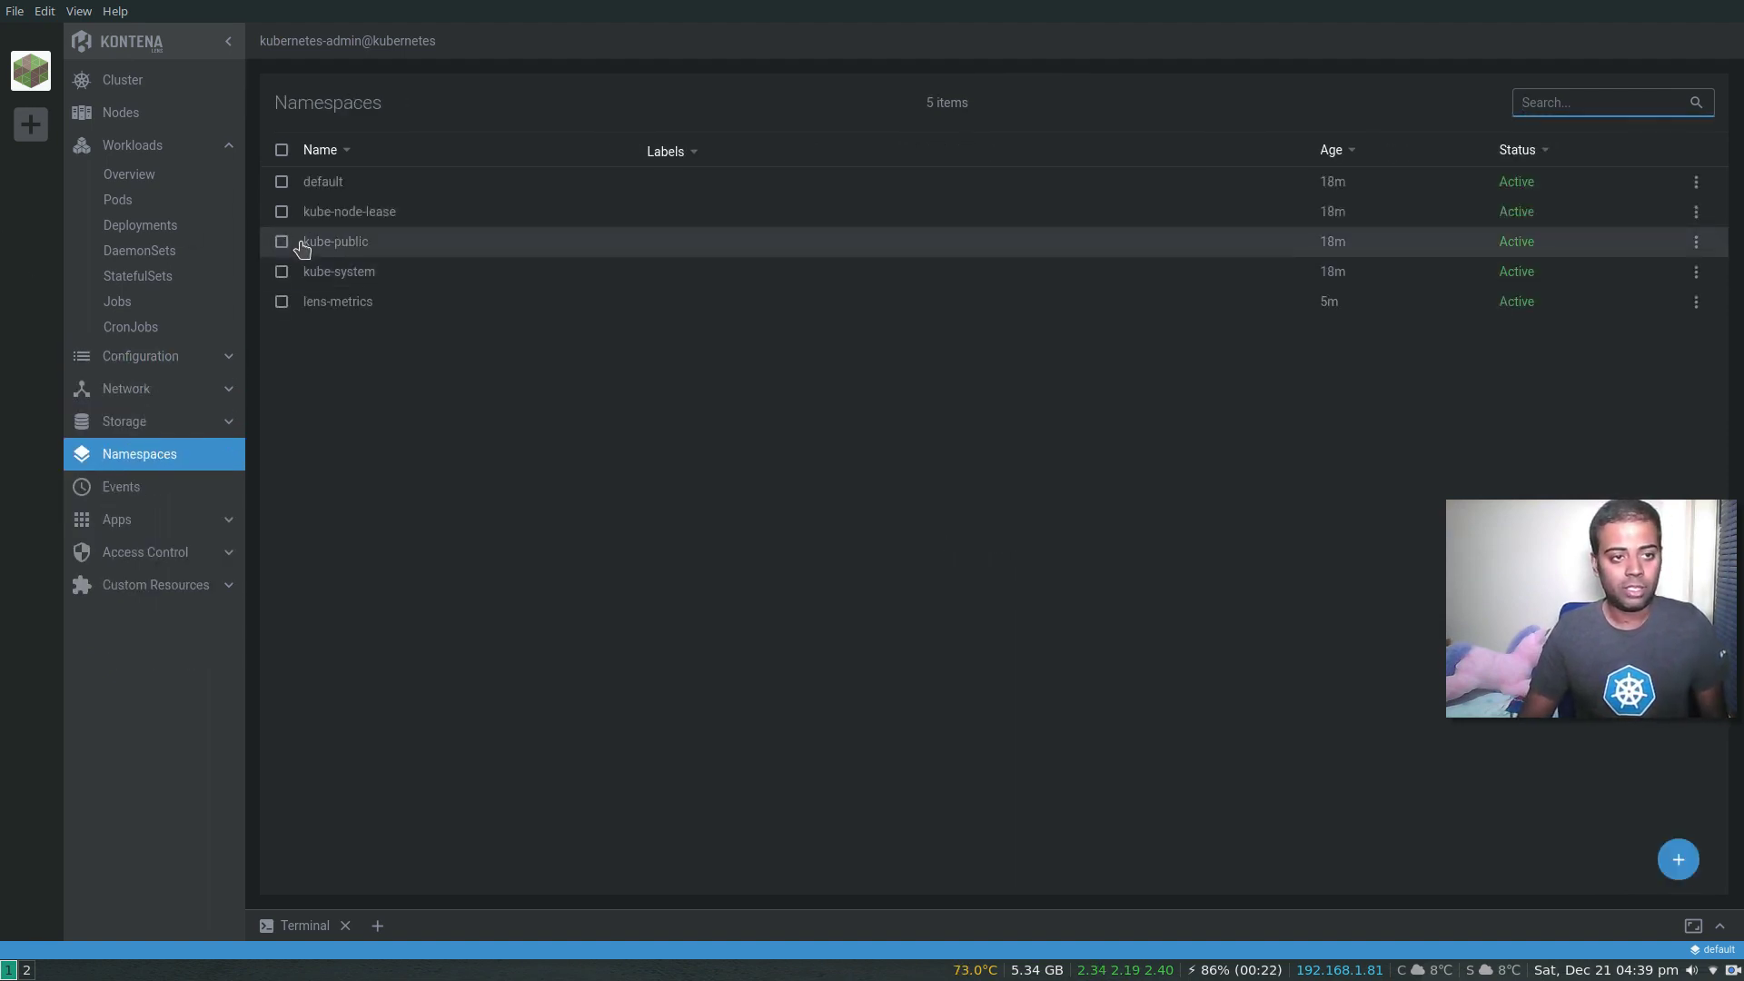
left_click(1681, 863)
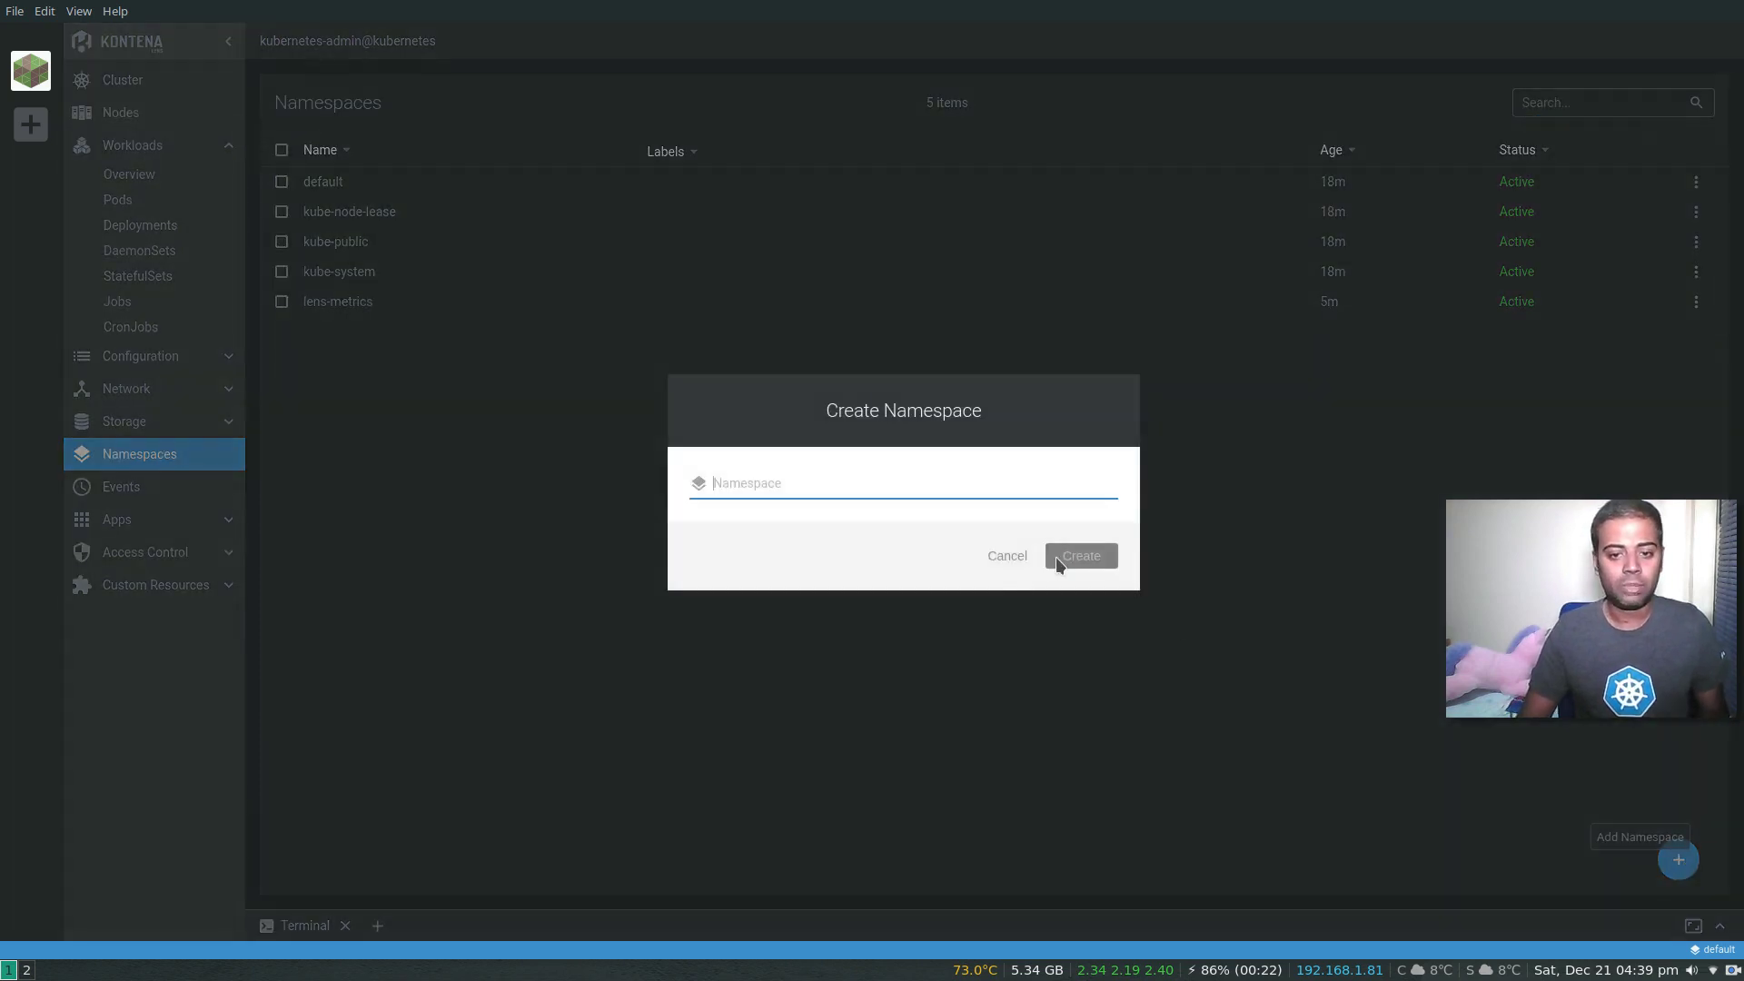
left_click(1008, 557)
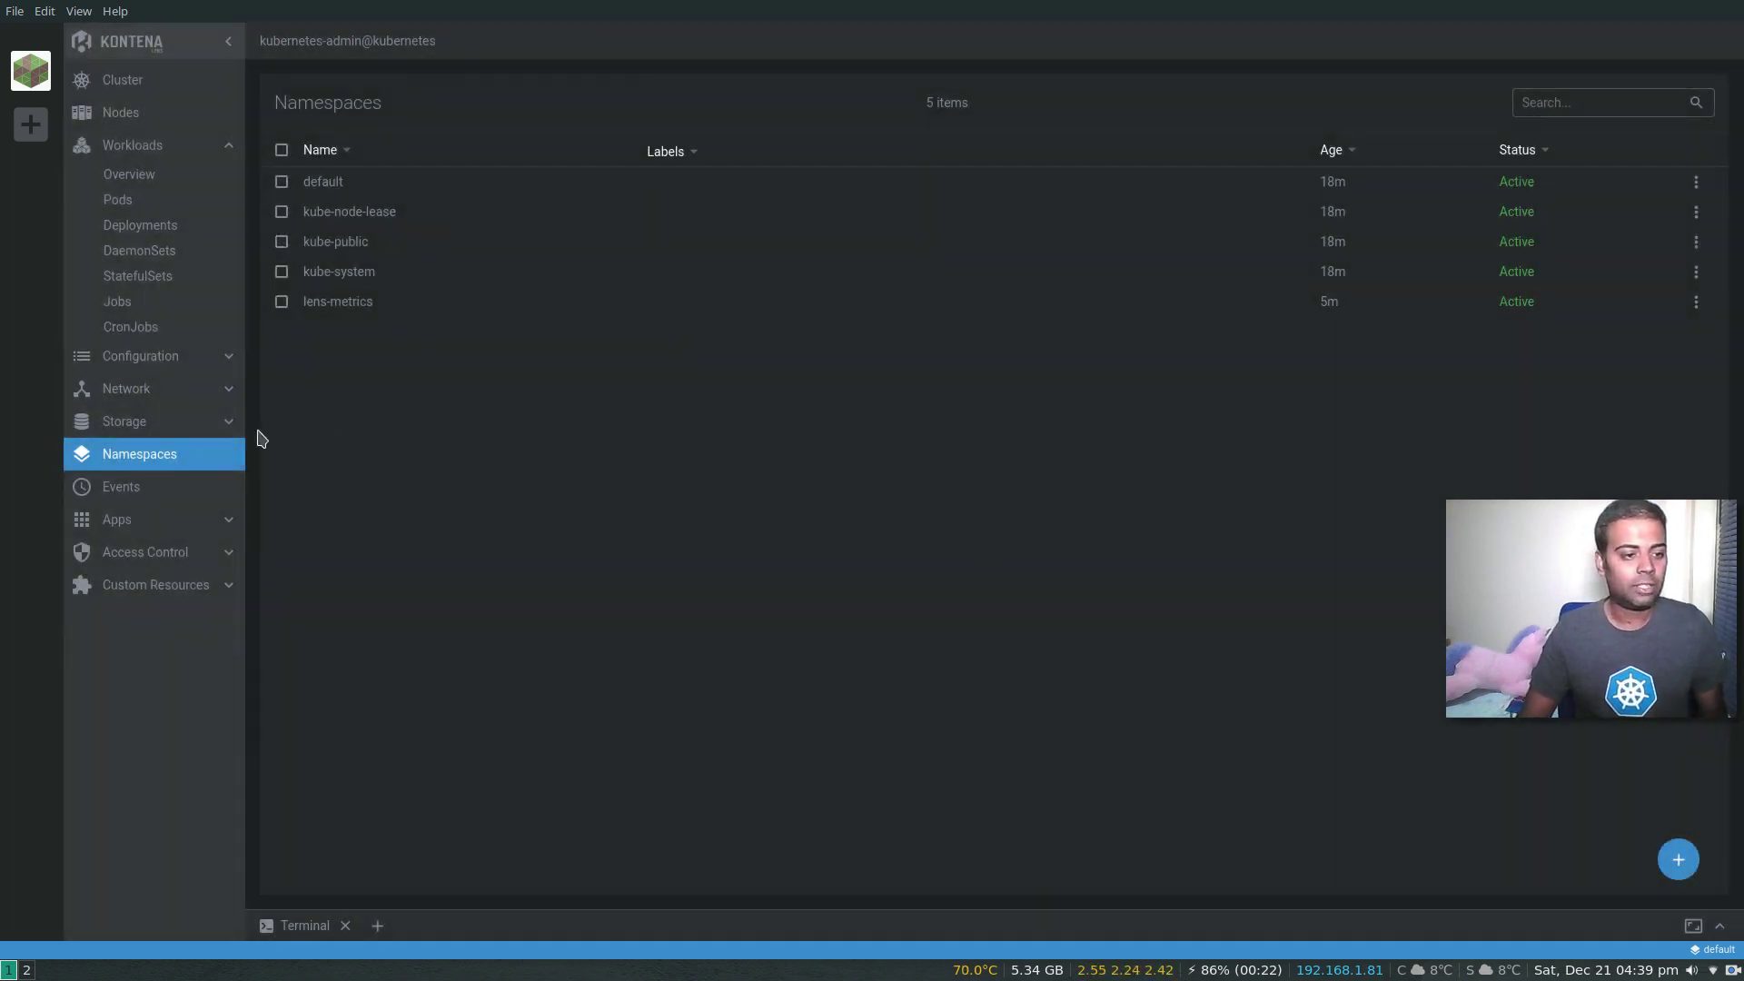
Step: View the cluster events, filter them by the lens-metrics namespace and clear the filter again
left_click(140, 488)
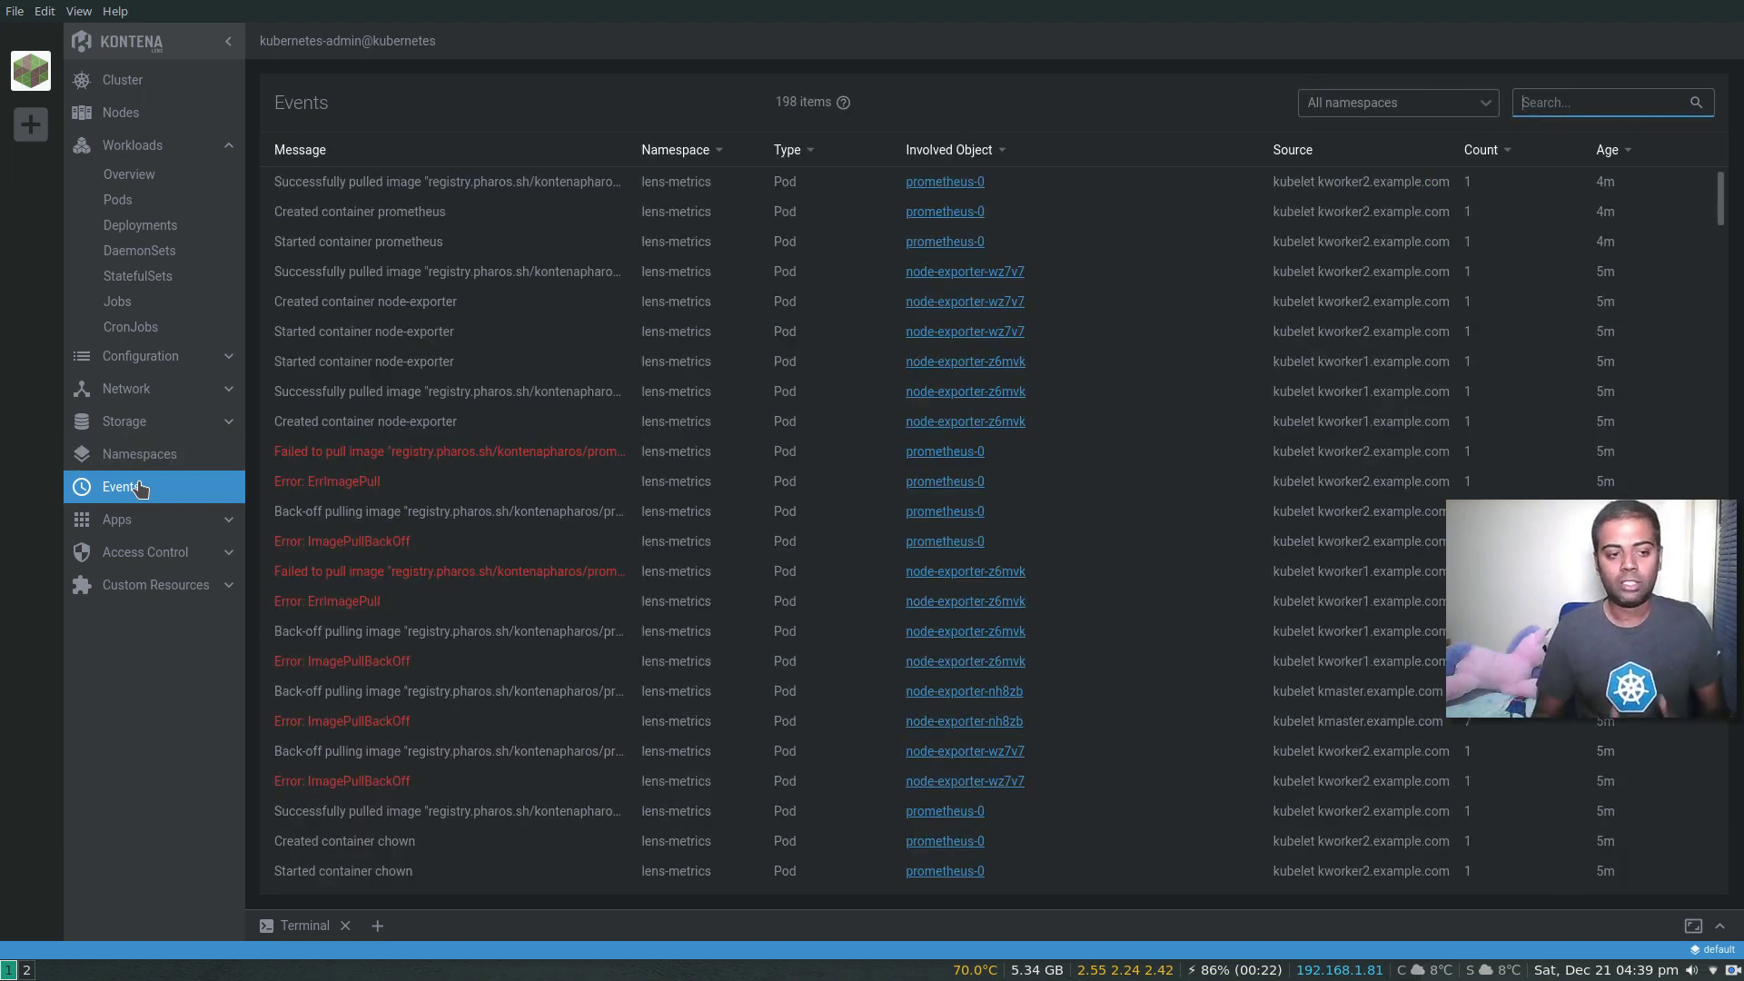
left_click(1396, 106)
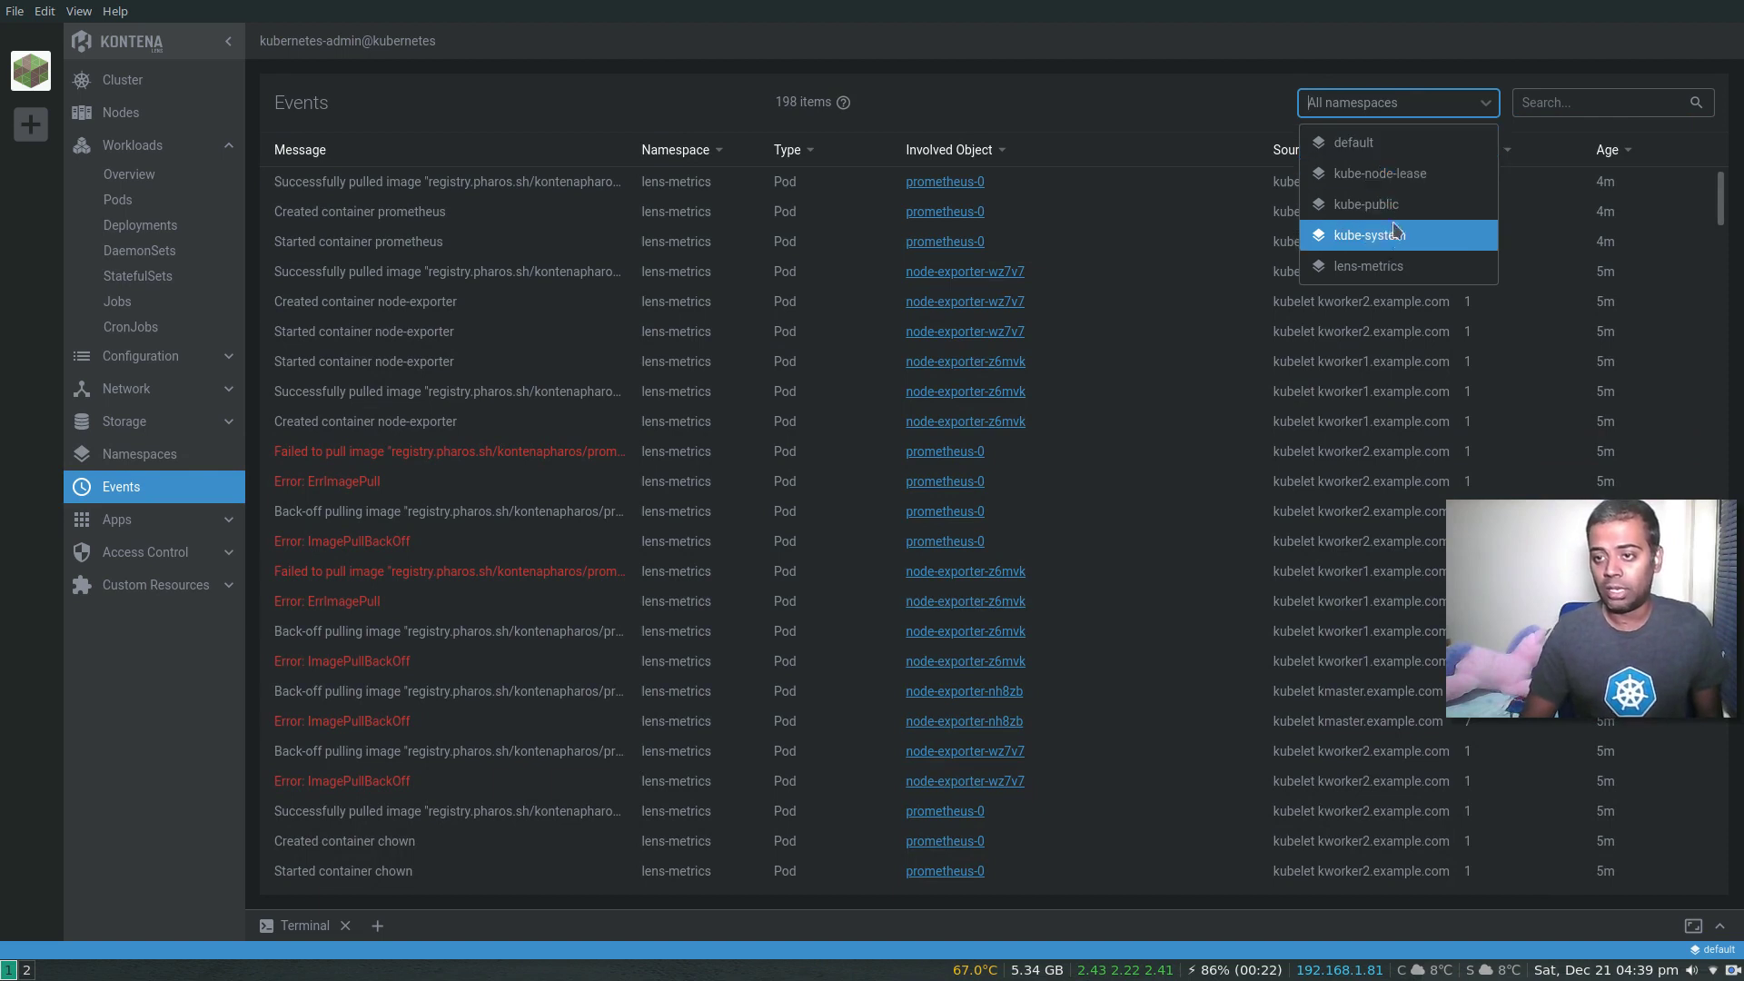
left_click(1382, 266)
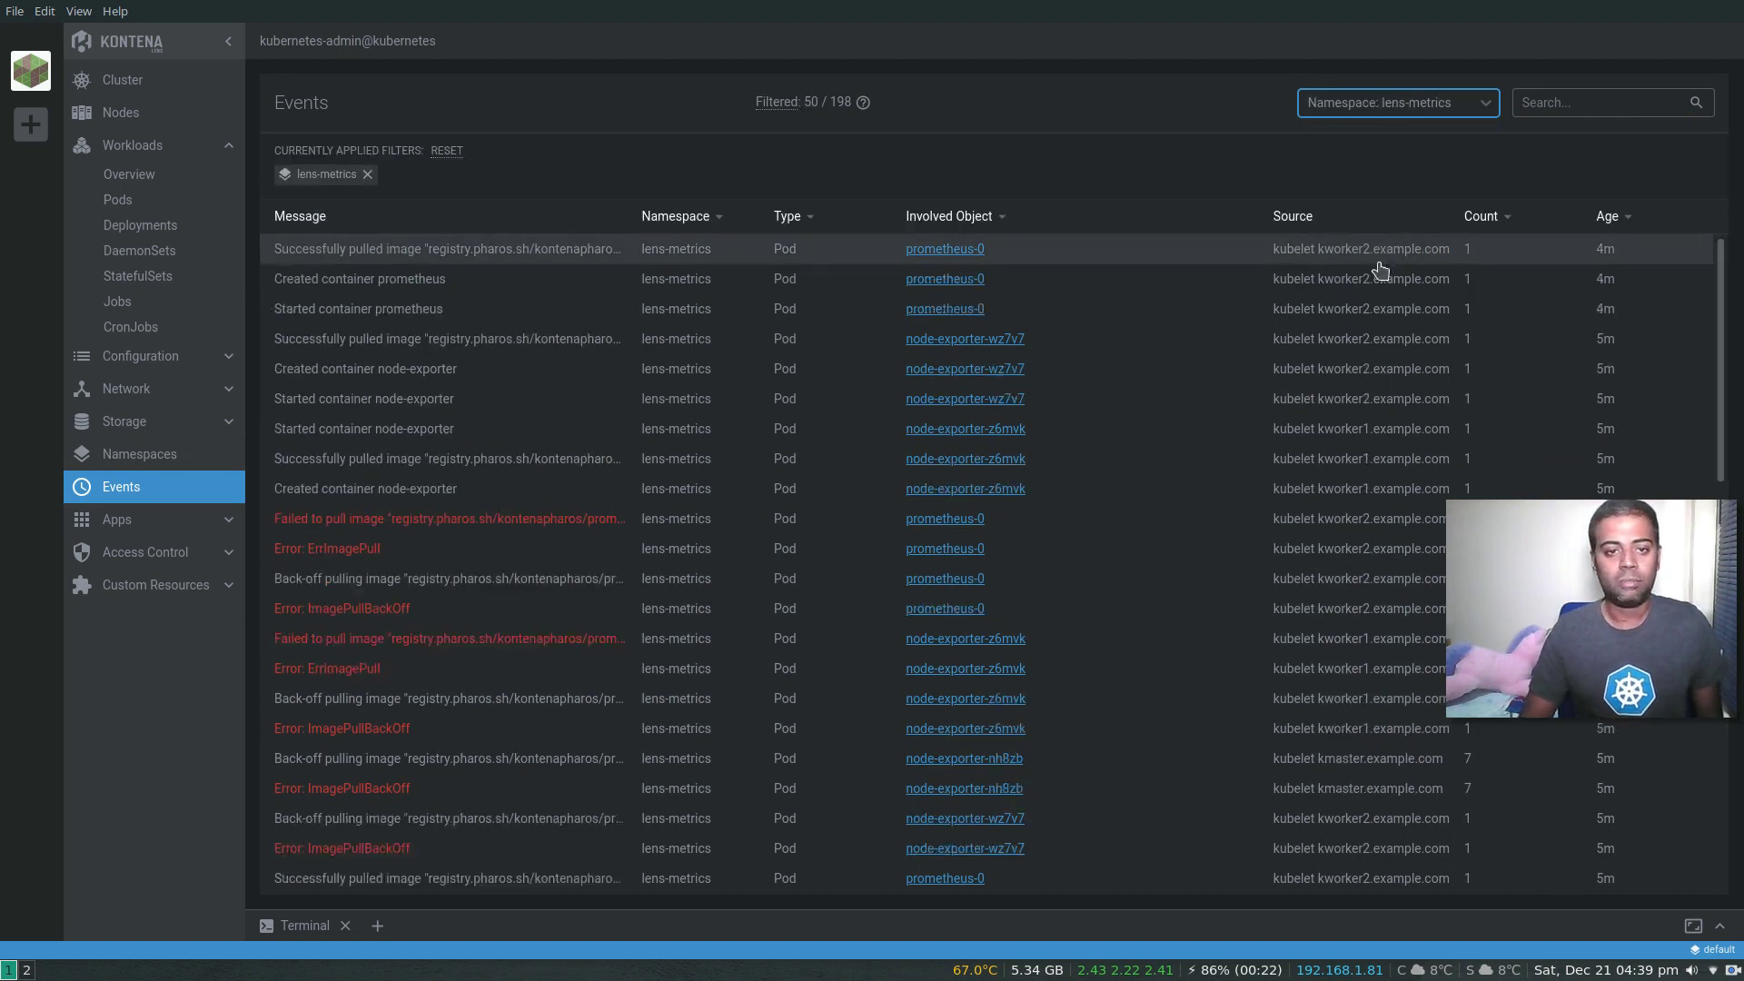
left_click(1484, 106)
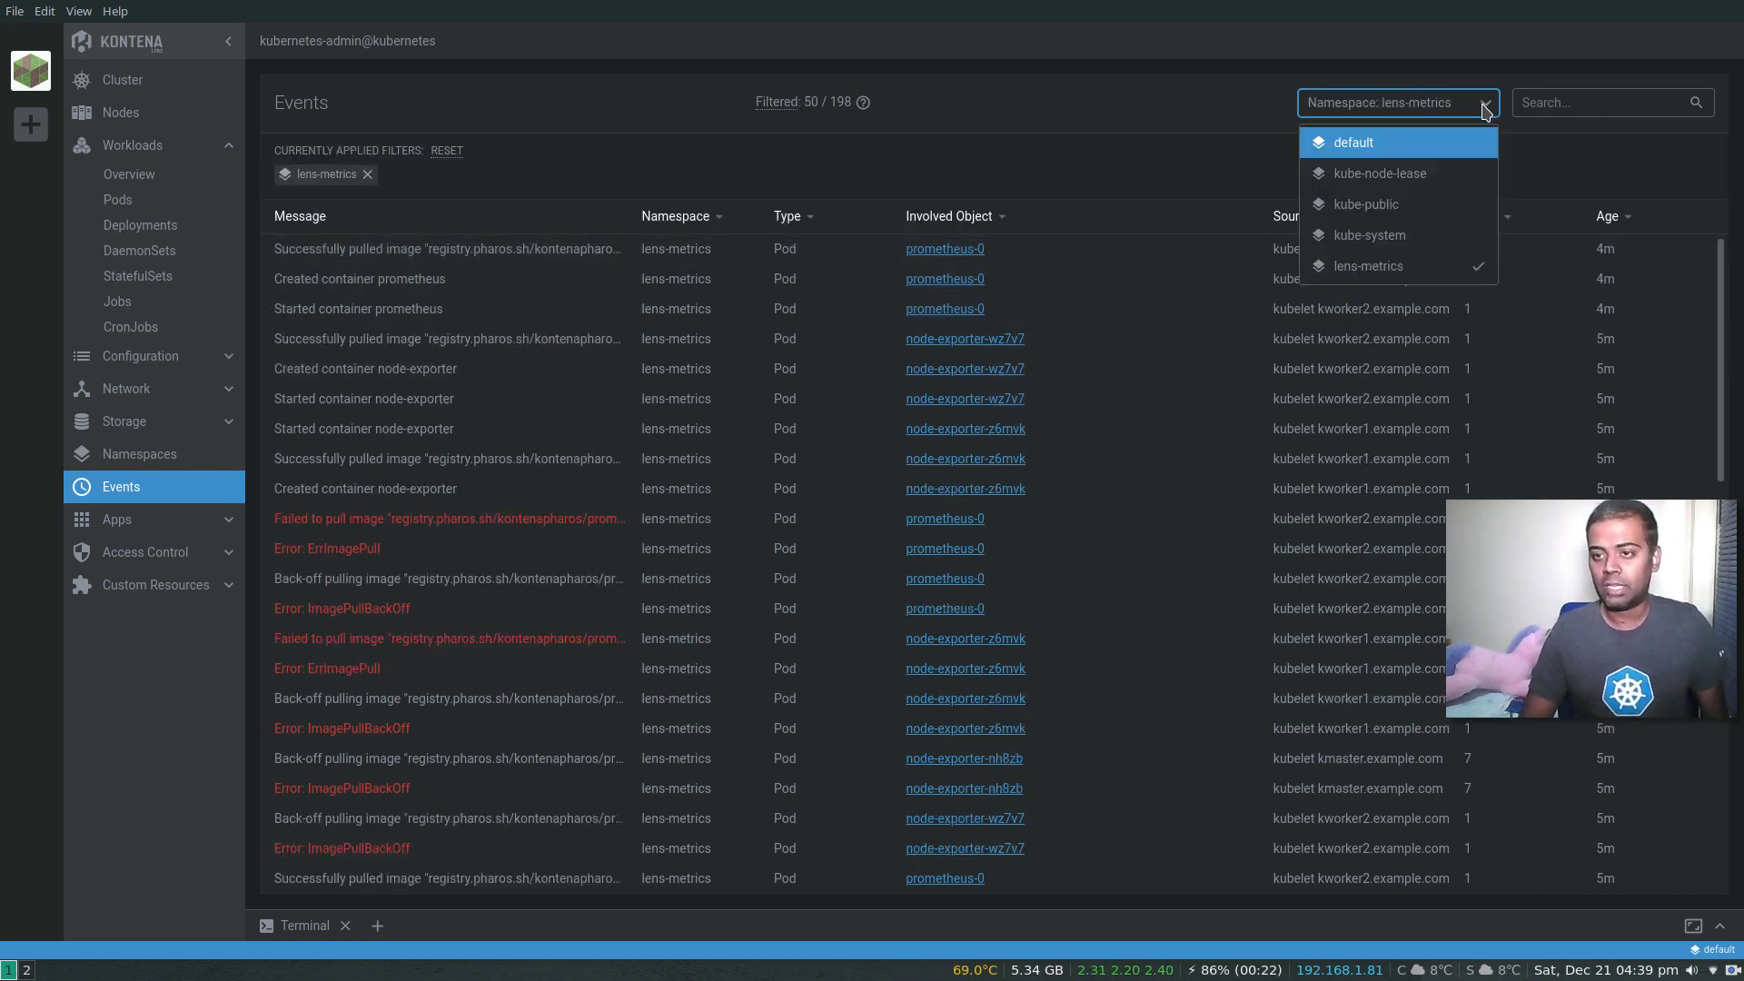
left_click(1478, 269)
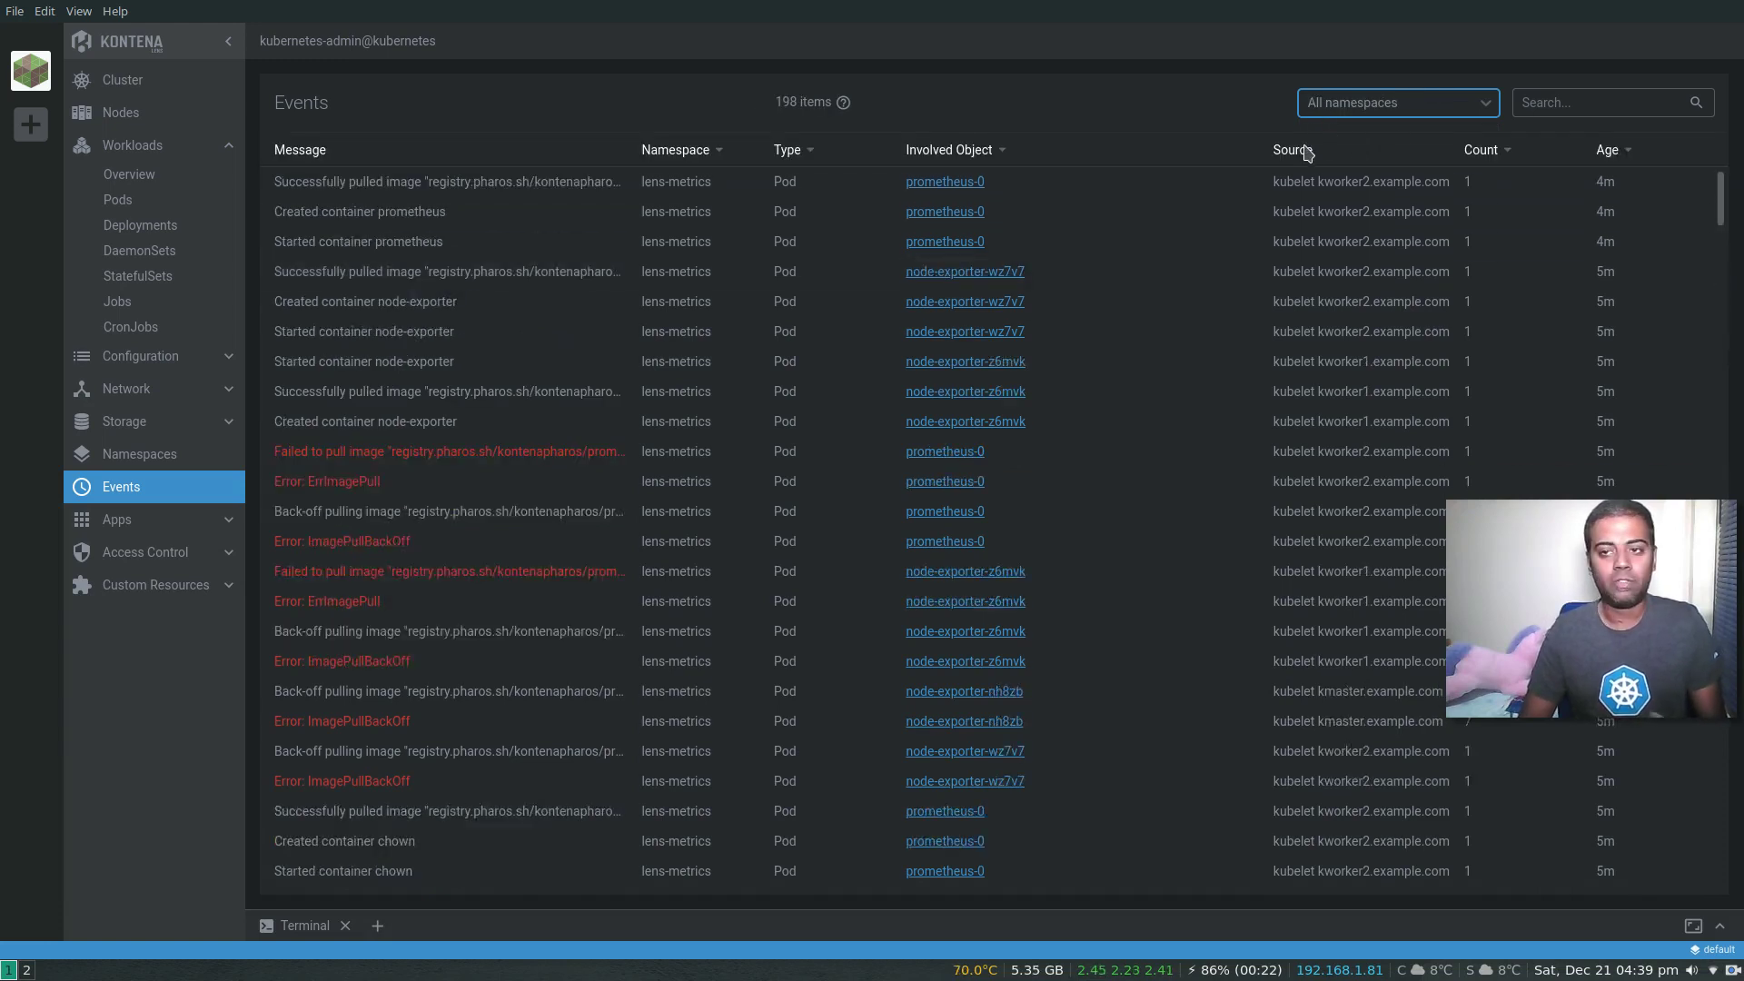
Step: Browse the Service Accounts, Role Bindings, Roles and Pod Security Policies lists, and check the Custom Resources section
left_click(196, 551)
left_click(172, 588)
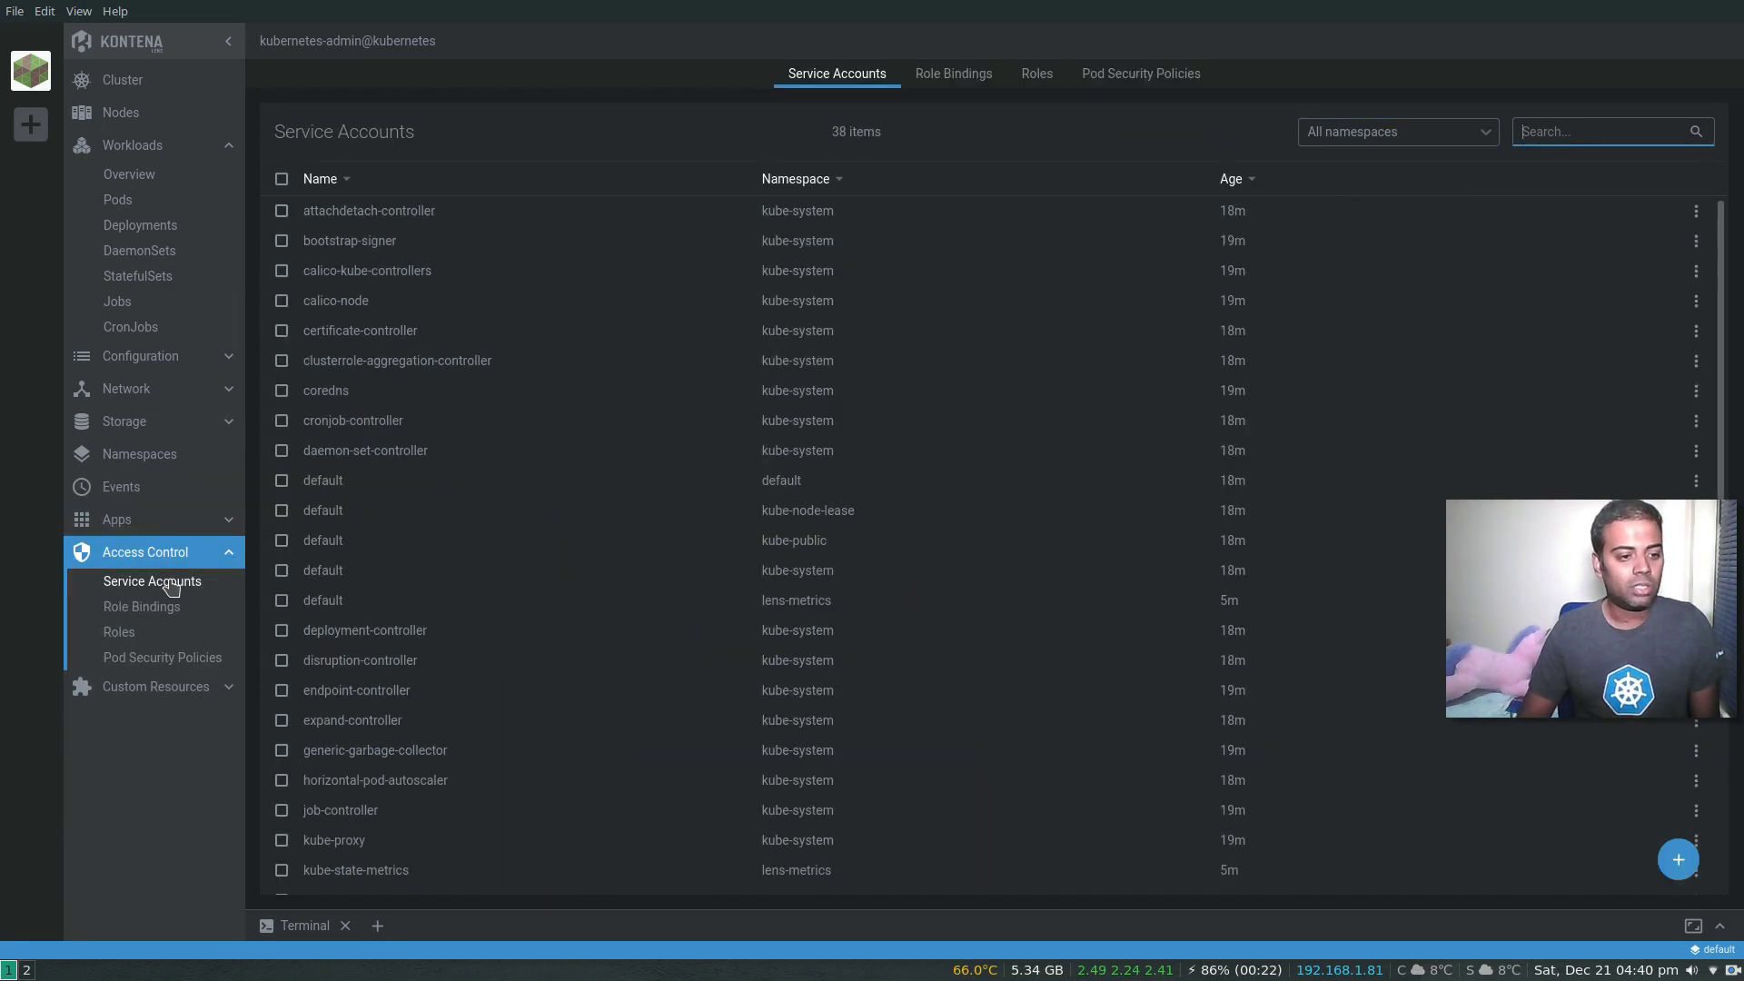
left_click(145, 607)
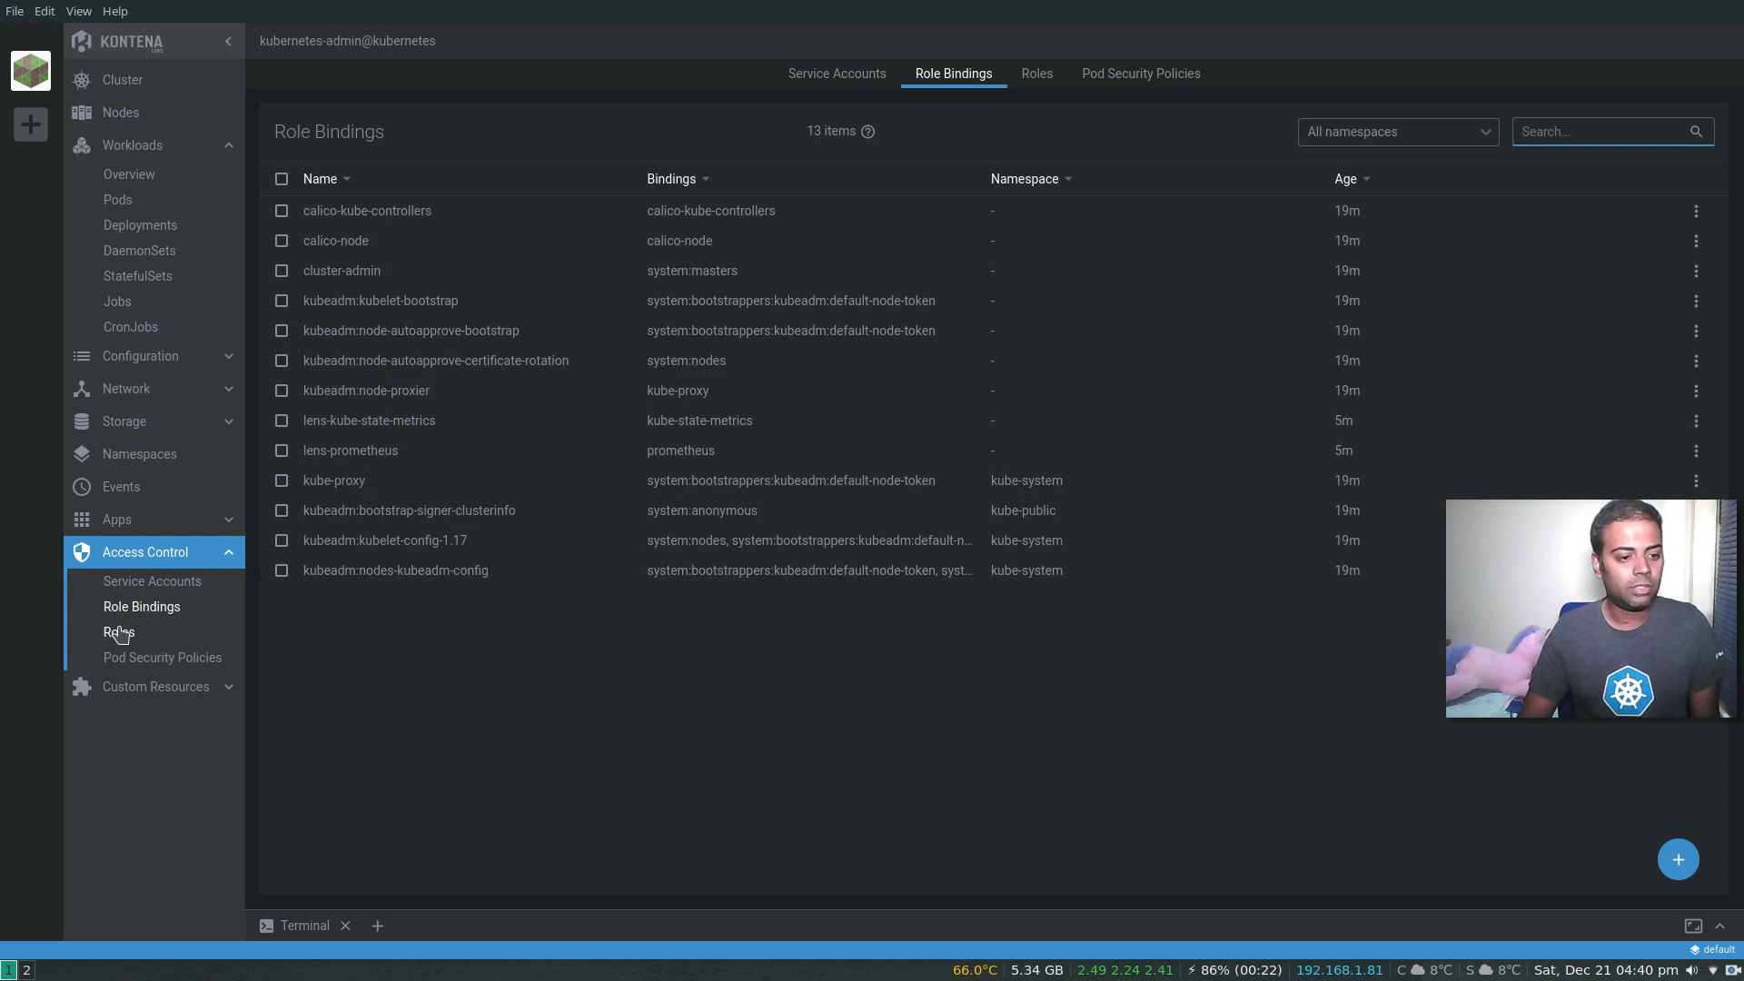
left_click(123, 633)
left_click(144, 662)
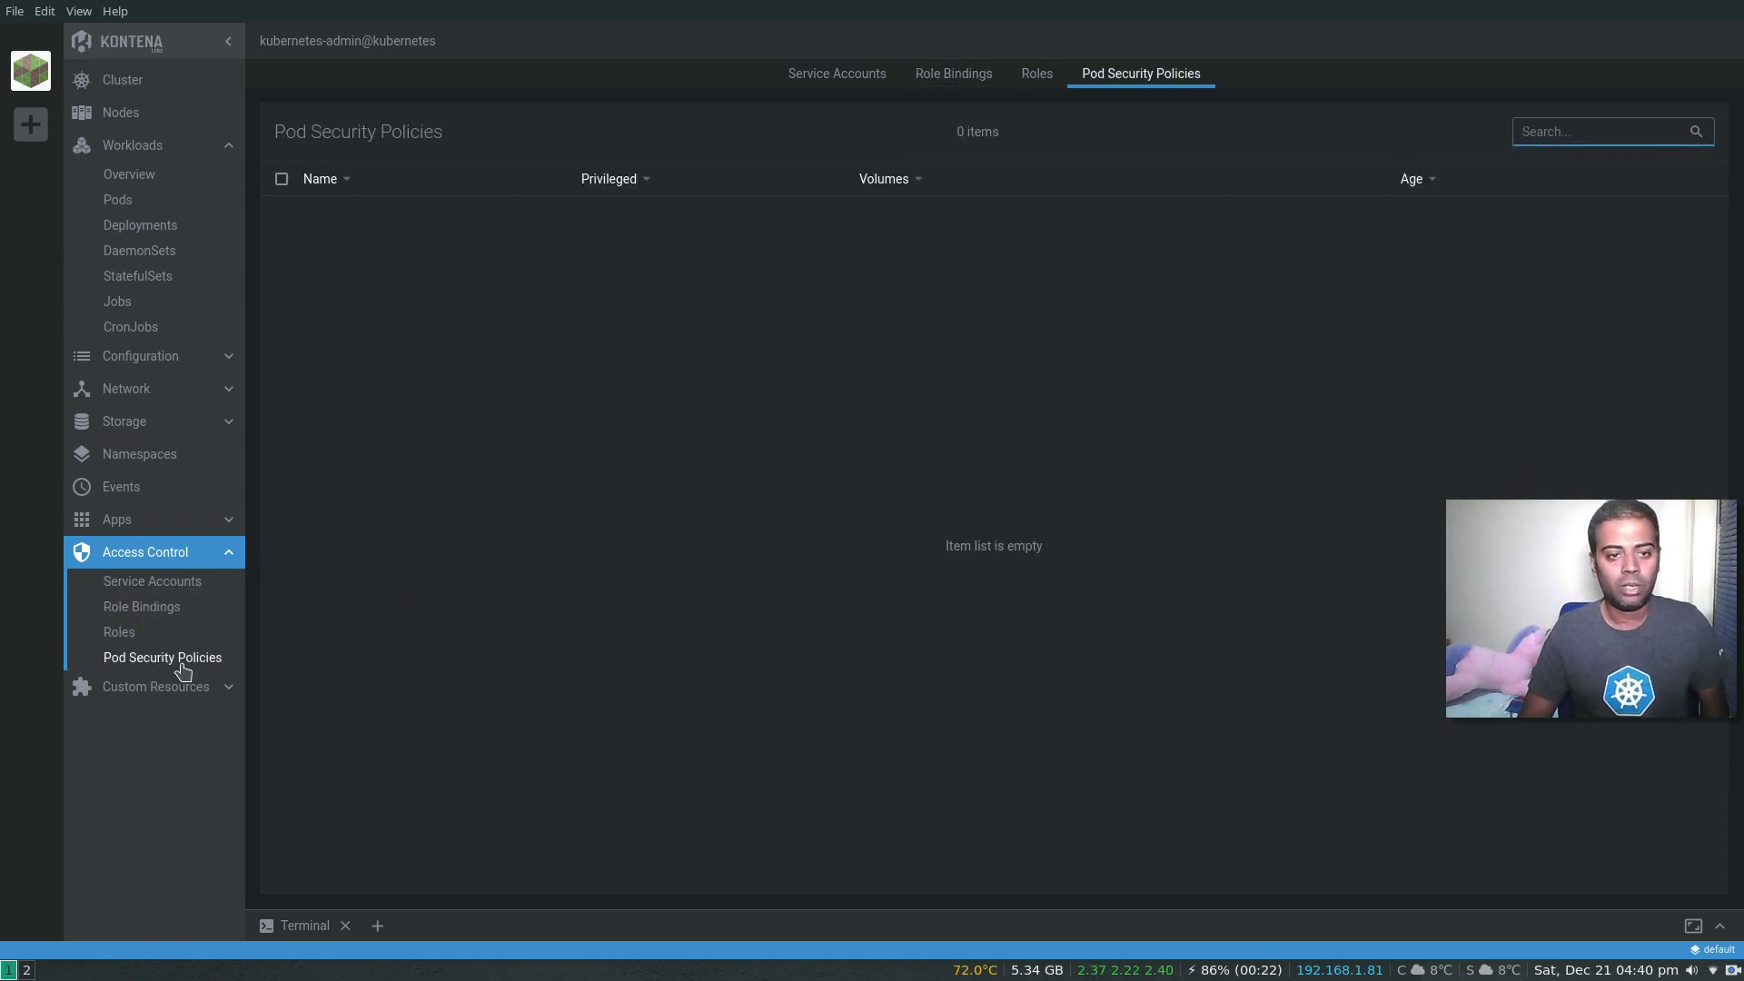
left_click(136, 689)
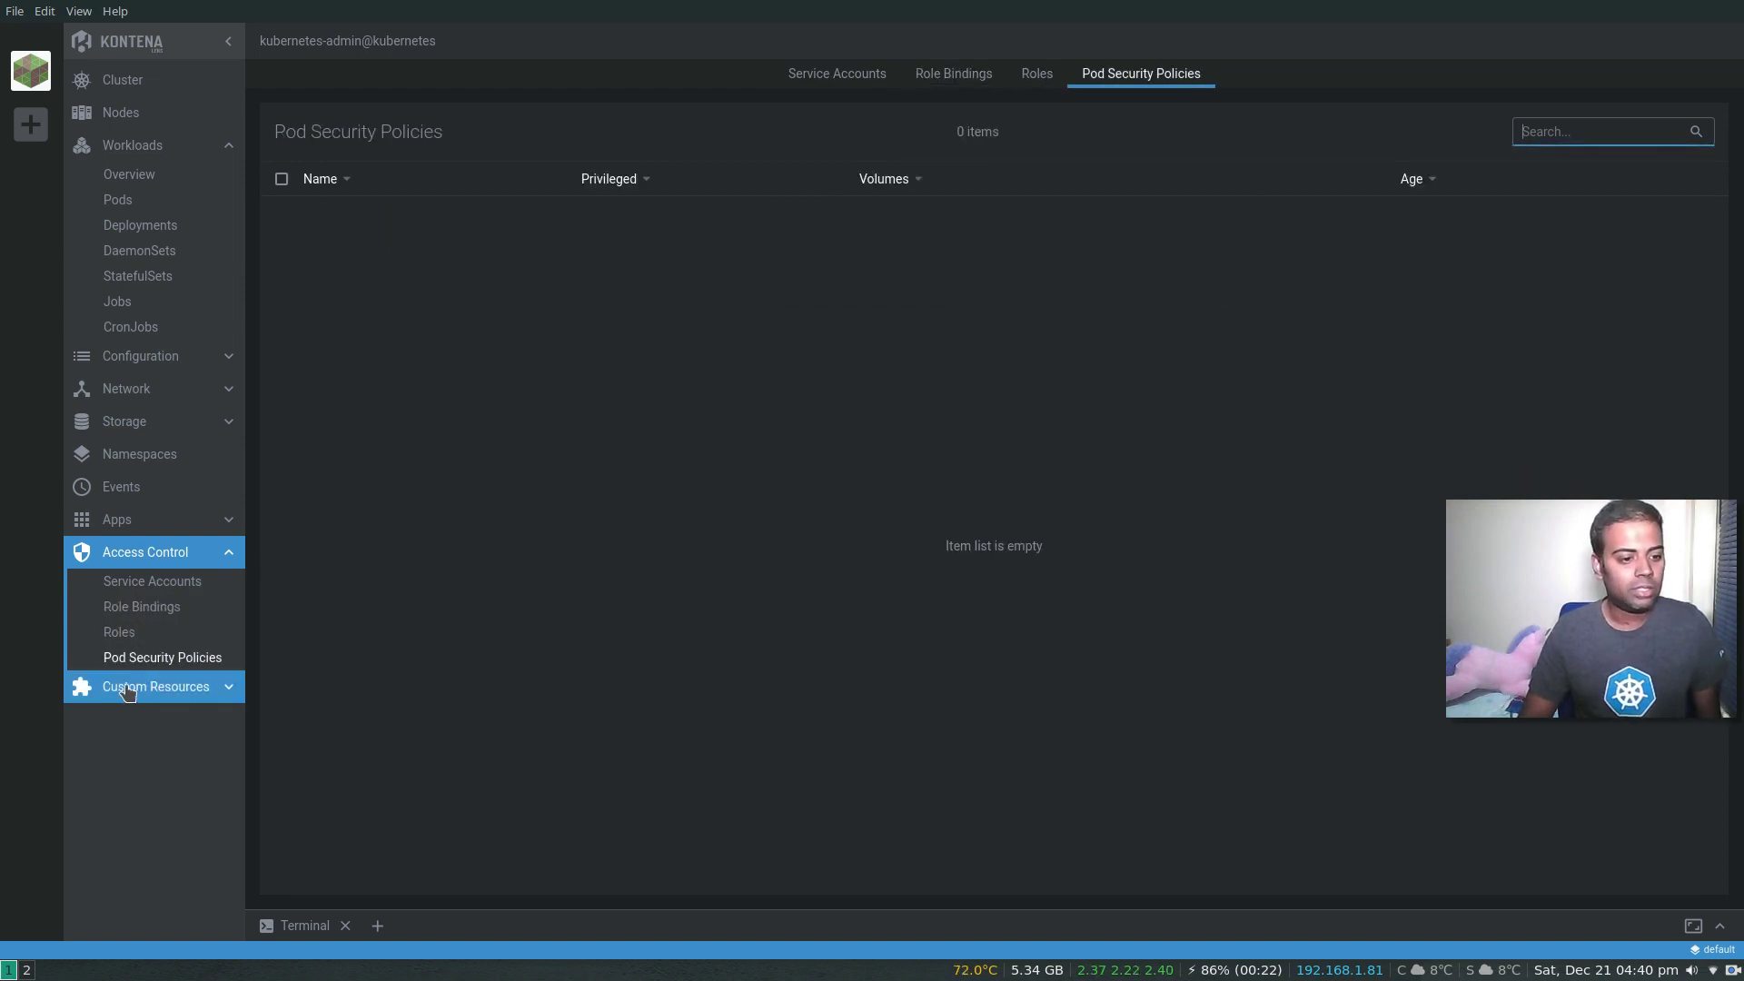
left_click(191, 695)
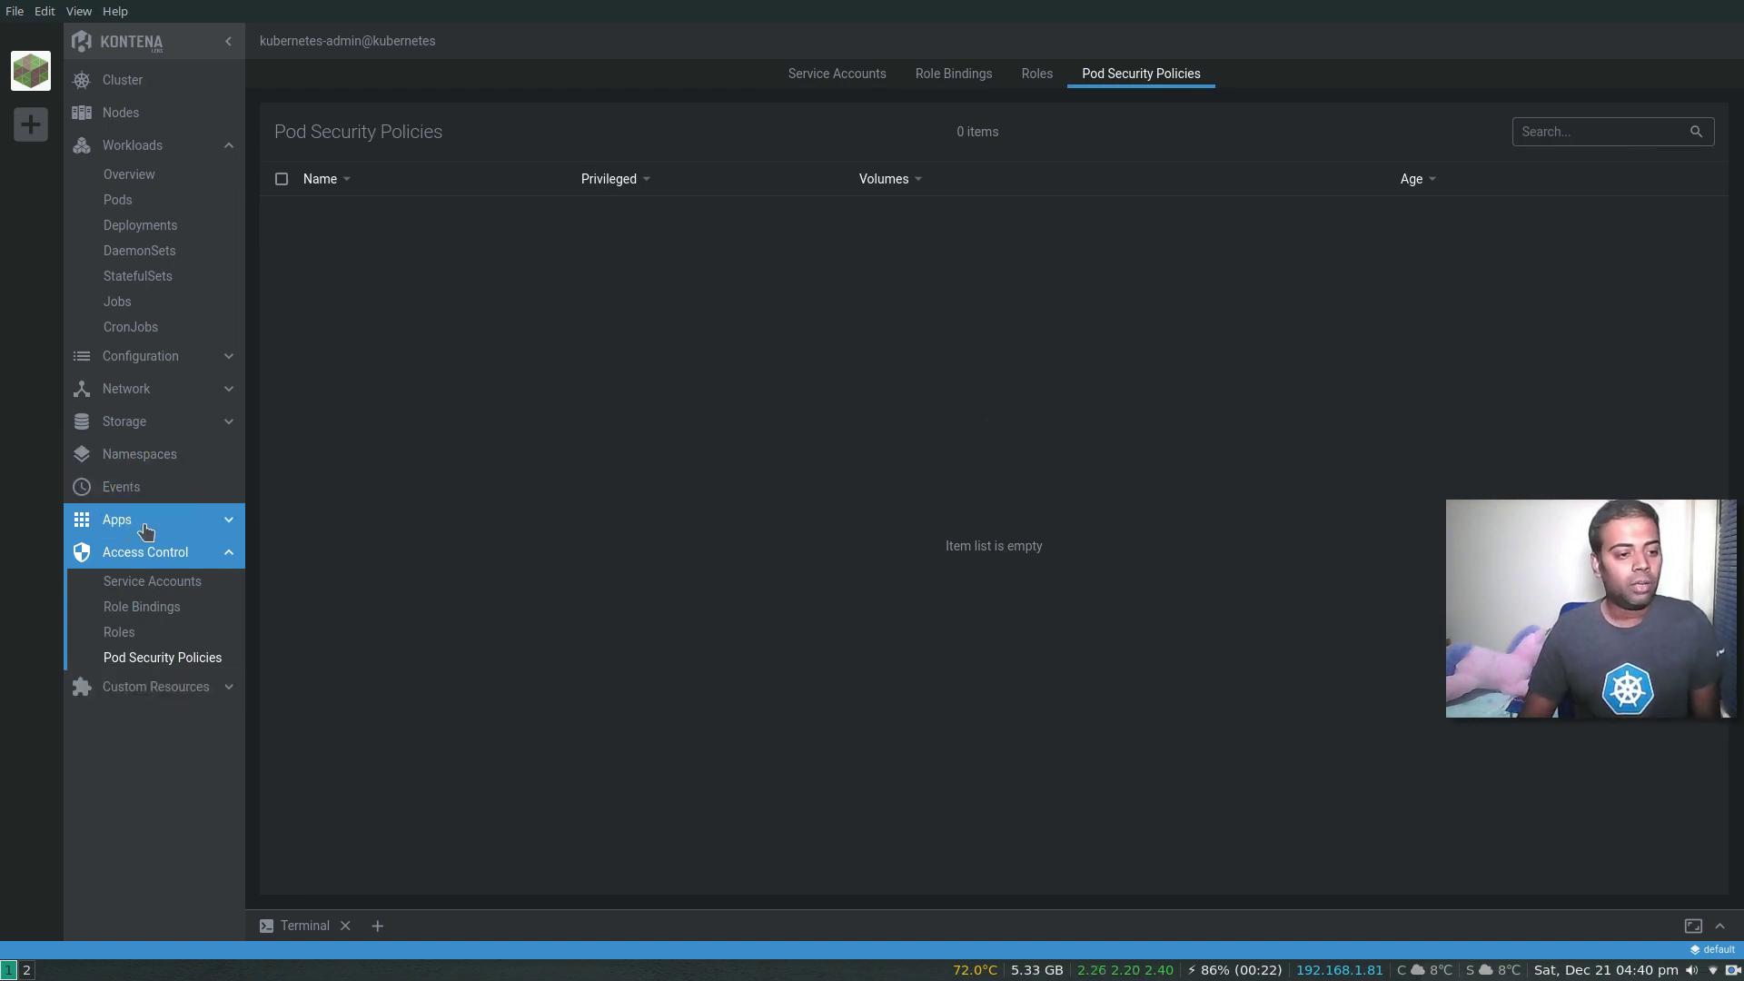
left_click(133, 560)
Step: Show the available Helm charts in the apps section and browse through the list
left_click(126, 527)
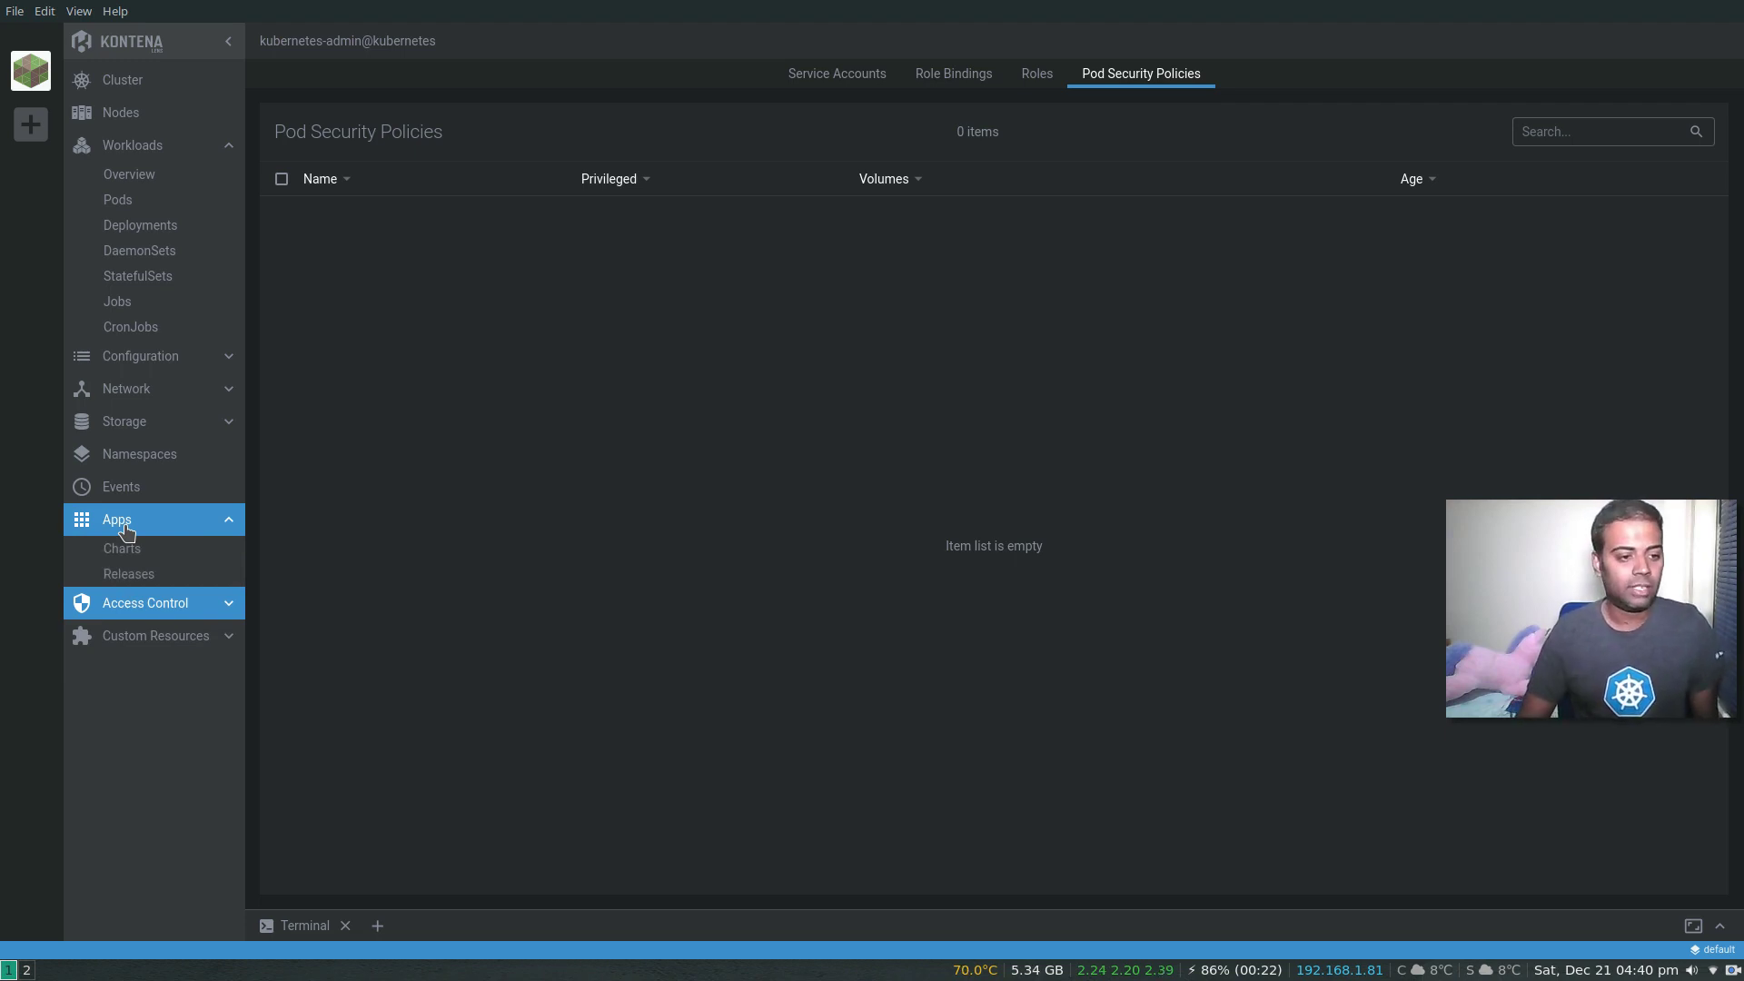
left_click(125, 551)
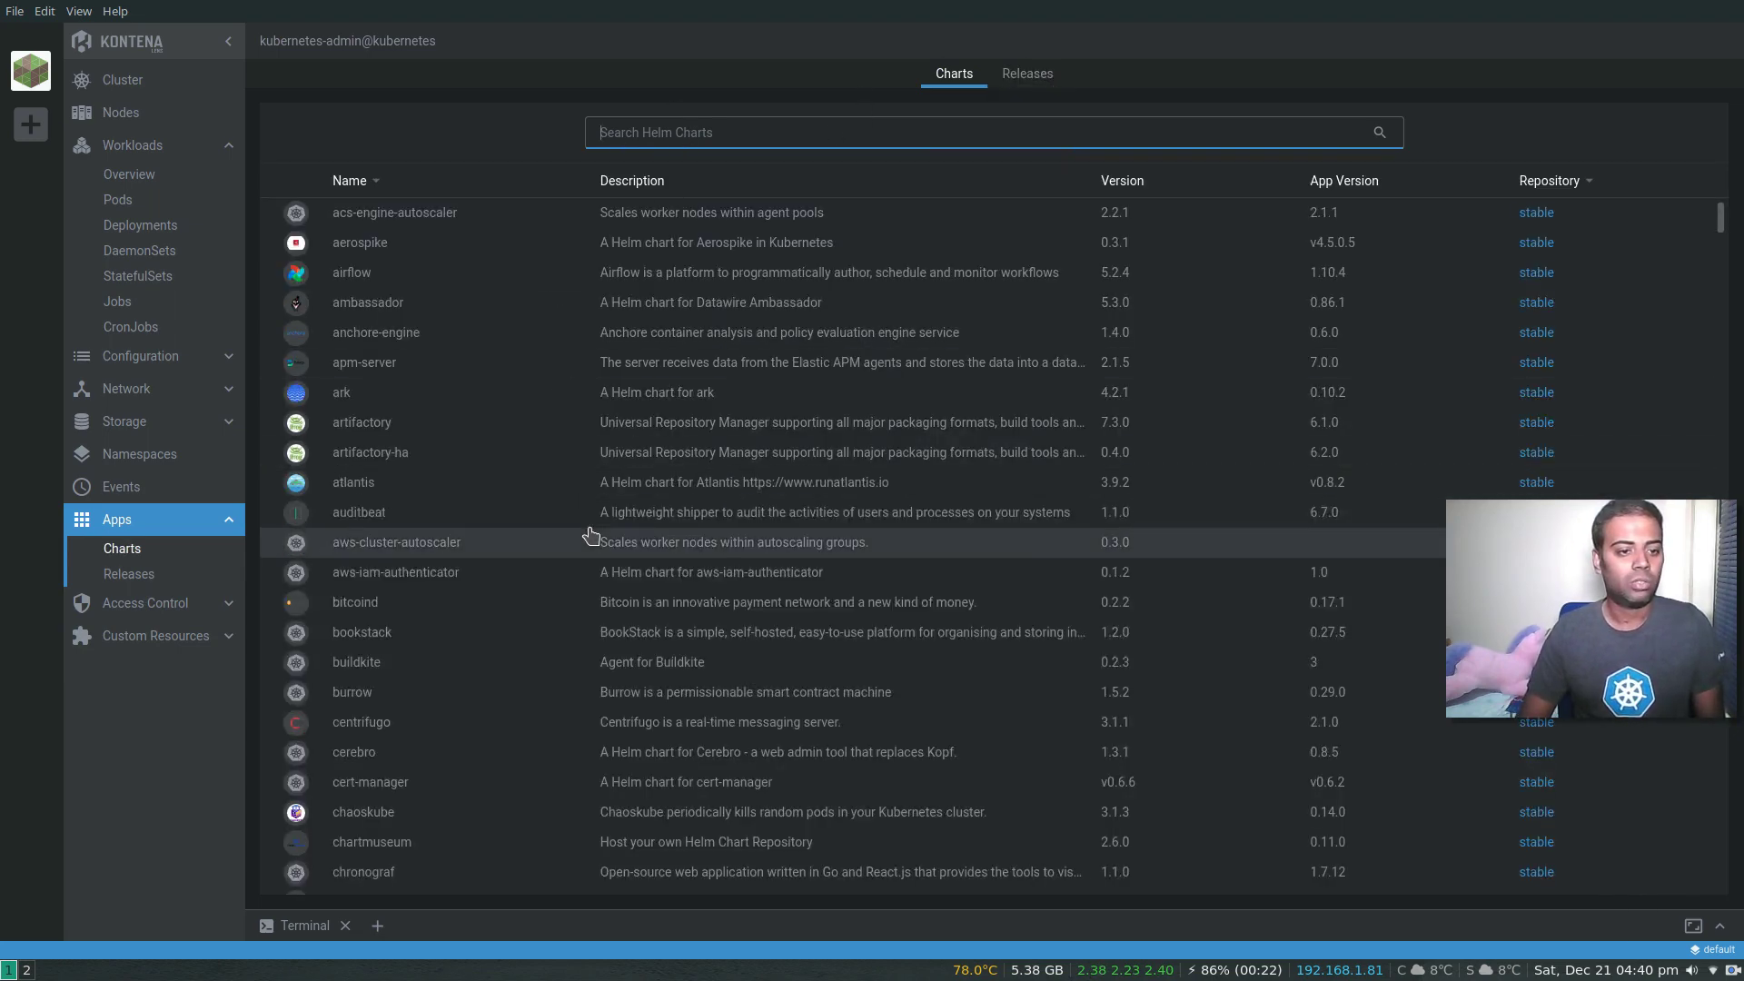
scroll(591, 536, "down", 15)
scroll(591, 536, "up", 15)
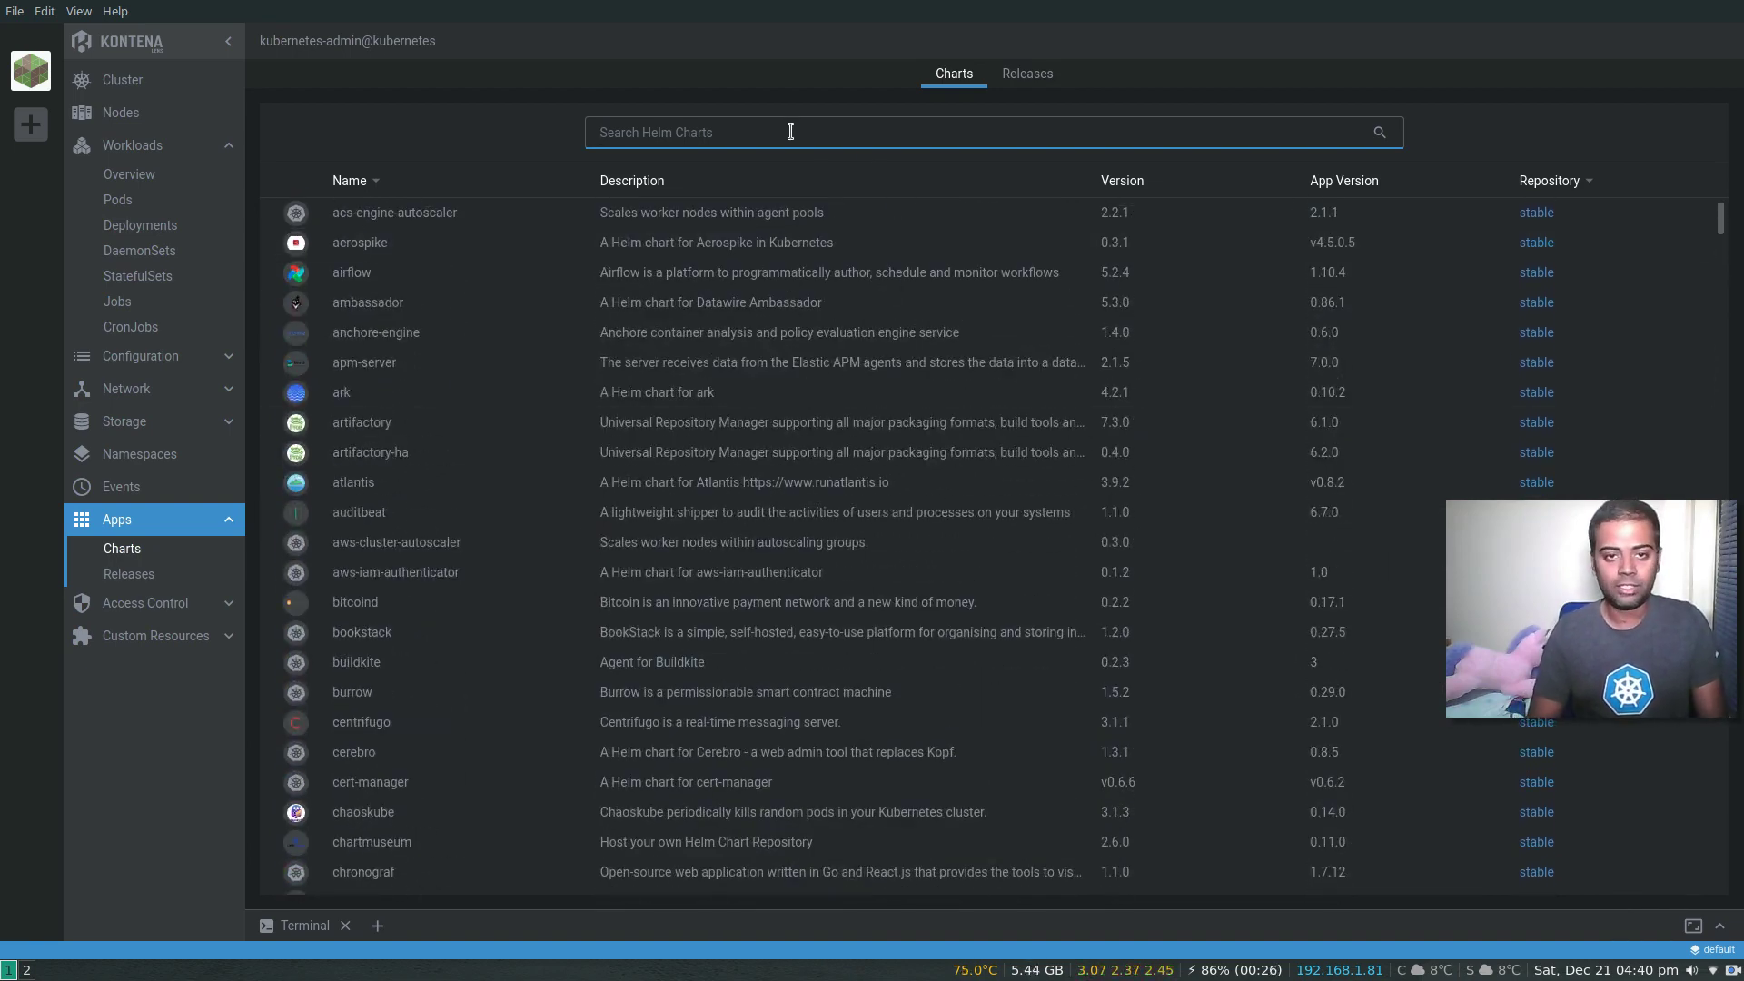
Step: Search the Helm charts for dokuwiki
type("dociu")
key("BackSpace")
key("BackSpace")
key("BackSpace")
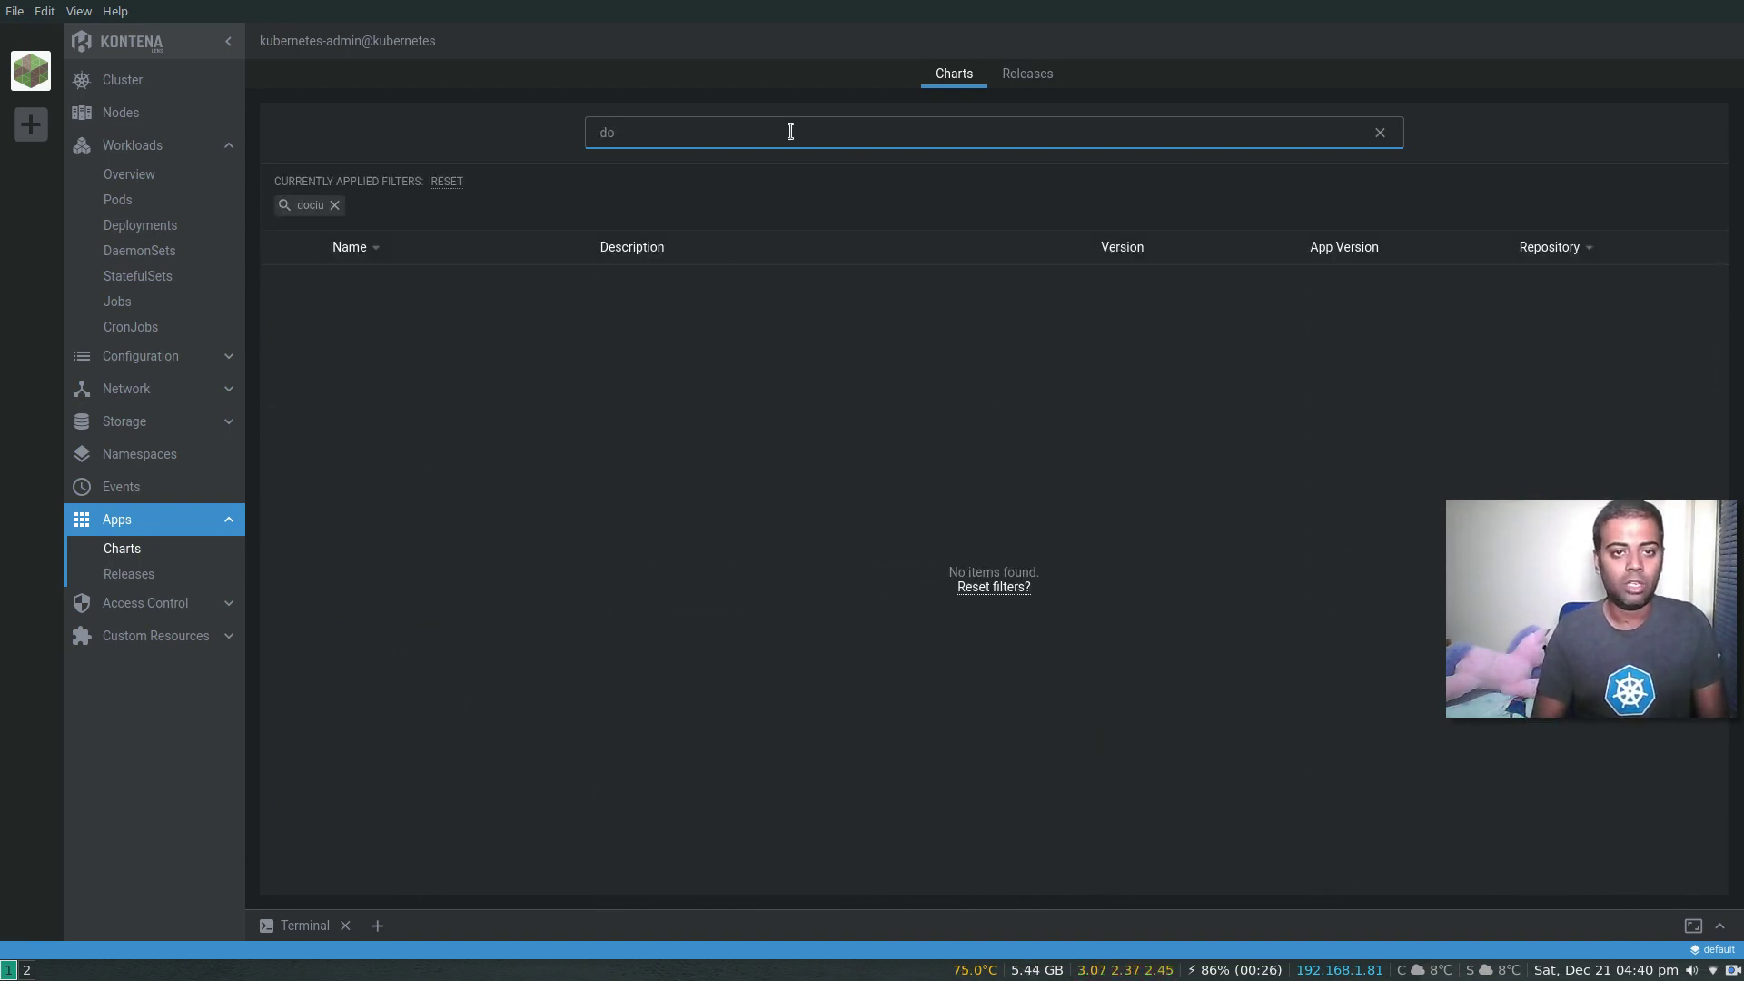
type("kuwiki")
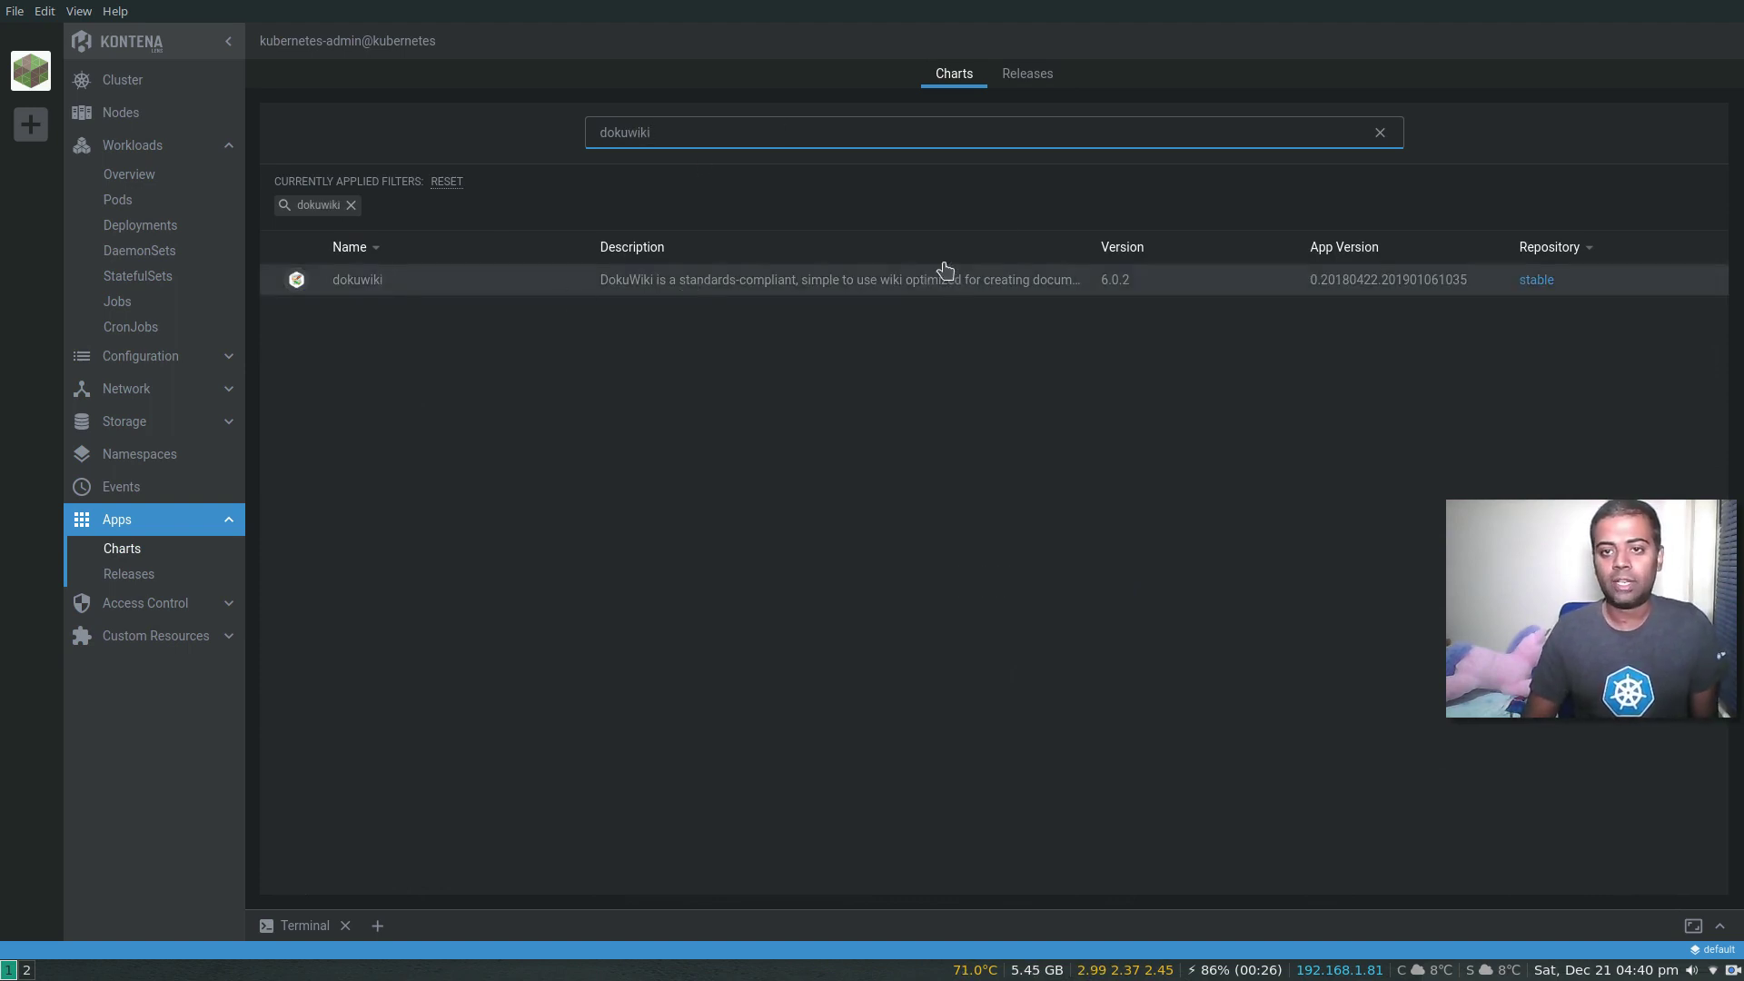
Step: View the Helm releases list, go back to the charts and return to the cluster overview
left_click(1036, 80)
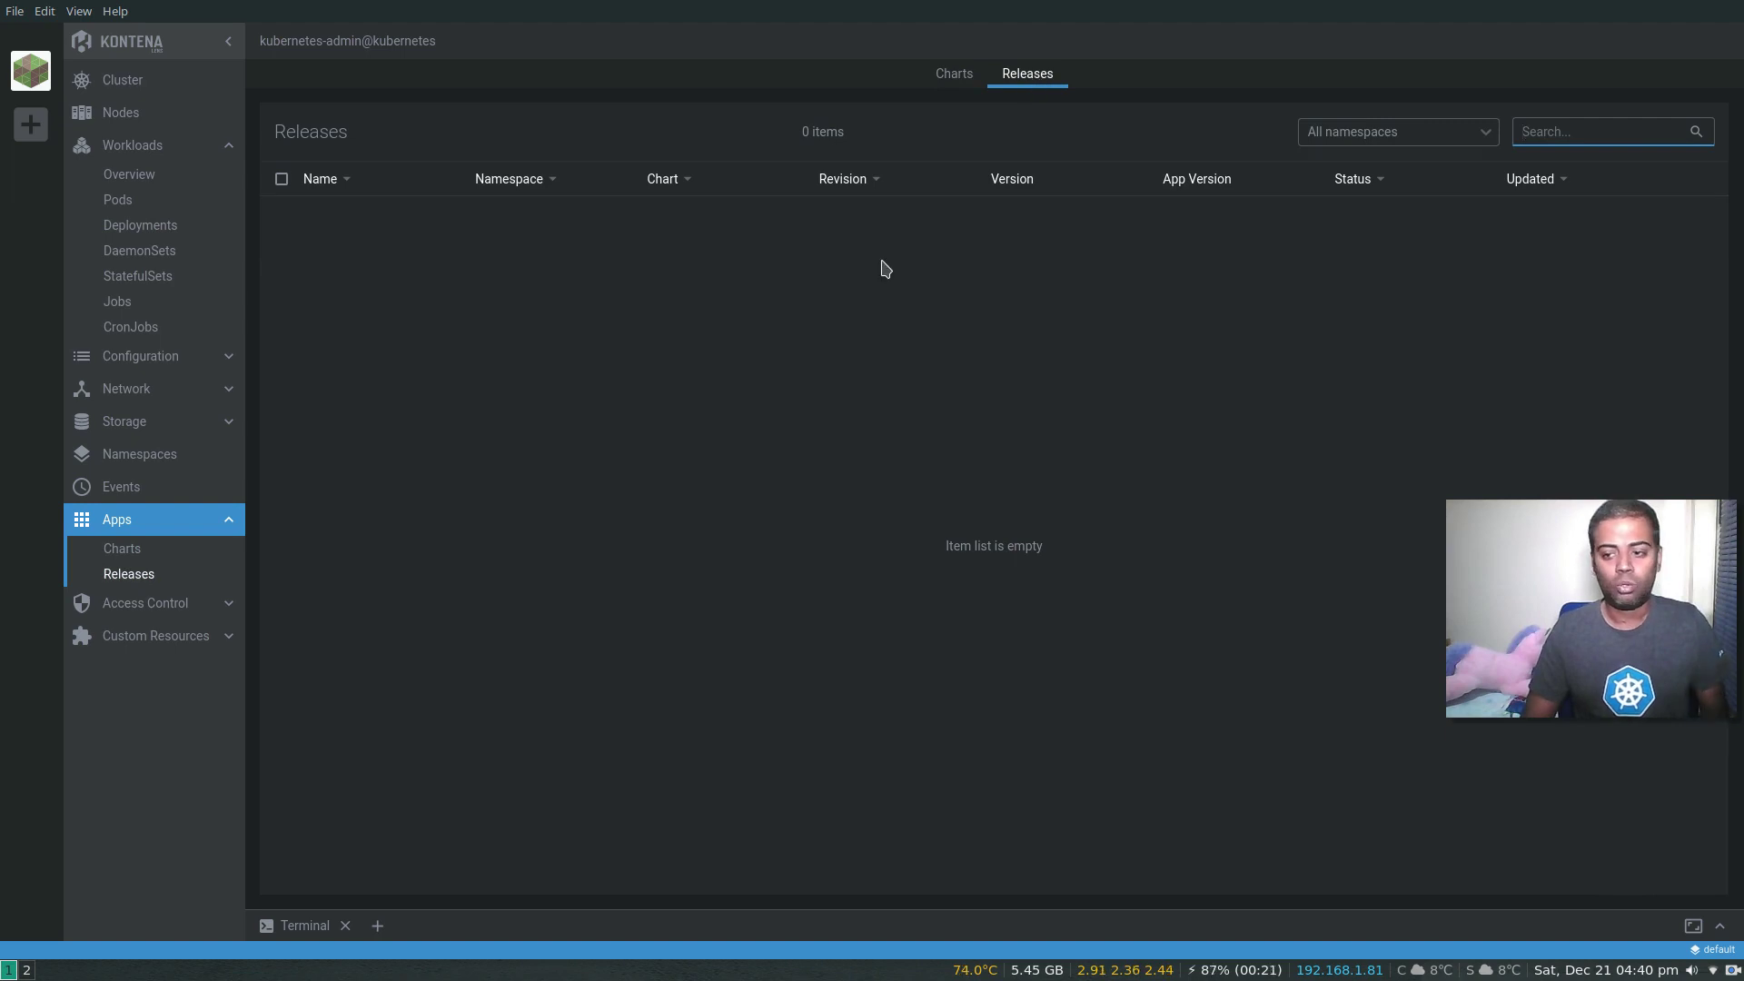
left_click(954, 76)
left_click(122, 82)
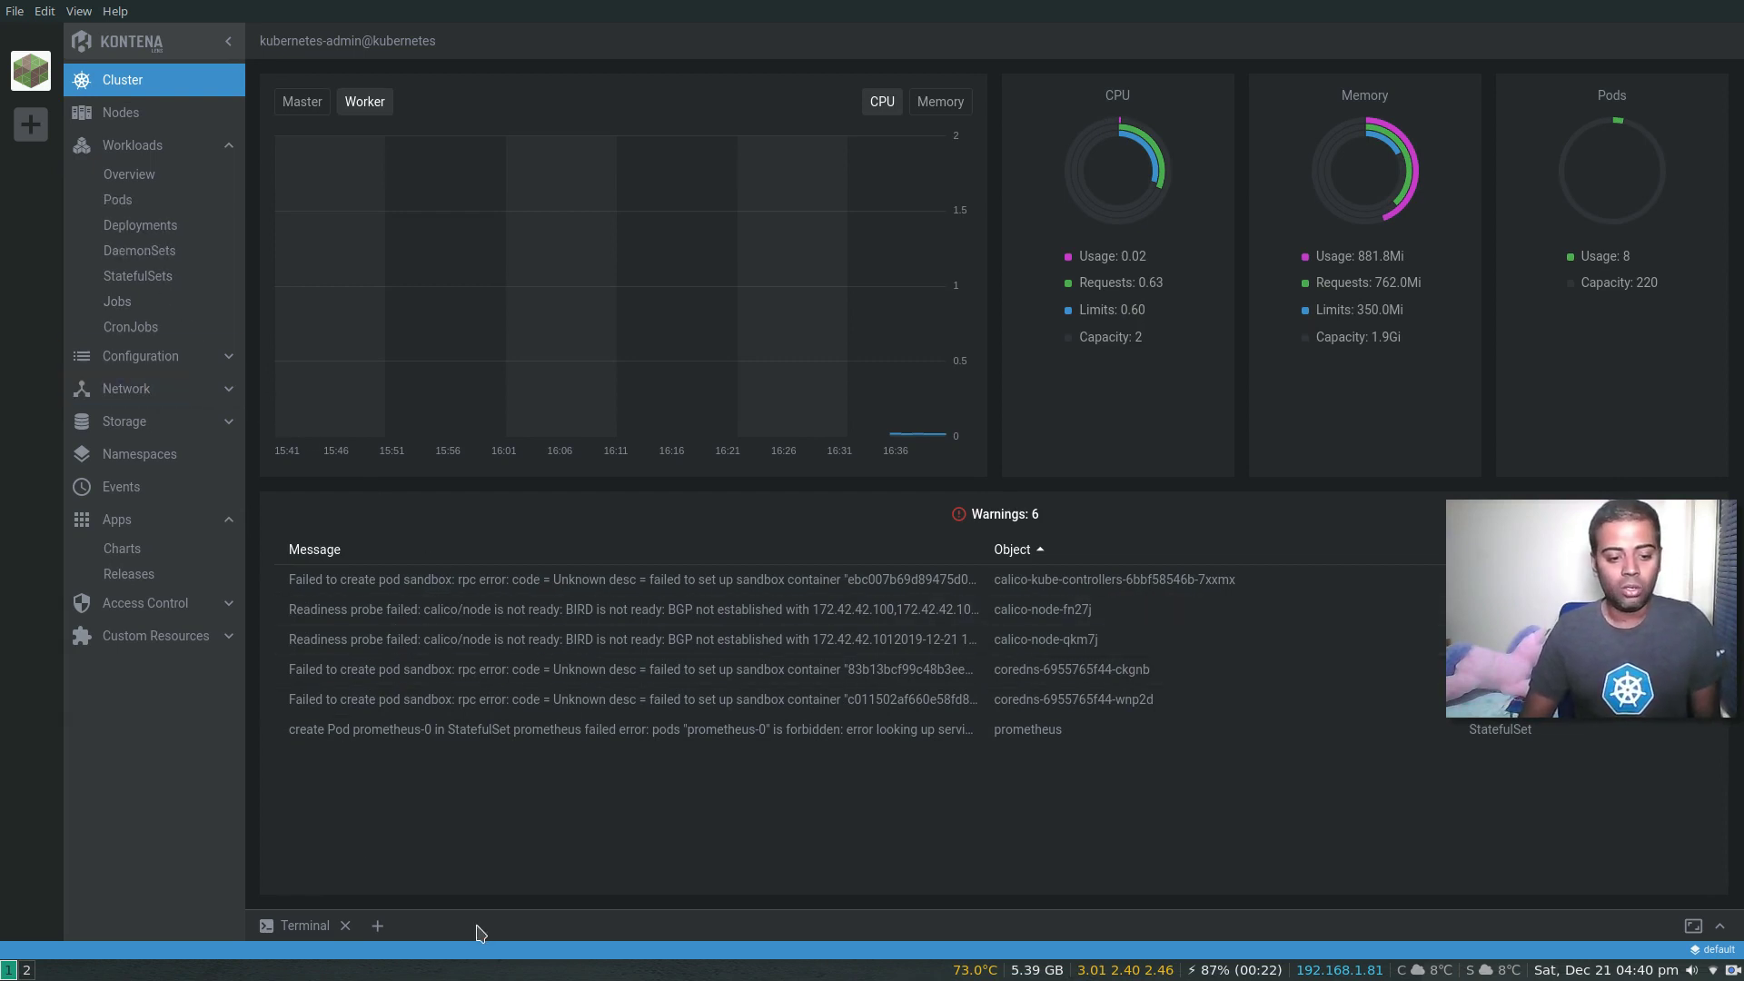
Step: Open the built-in terminal and run lsblk in it
left_click(525, 930)
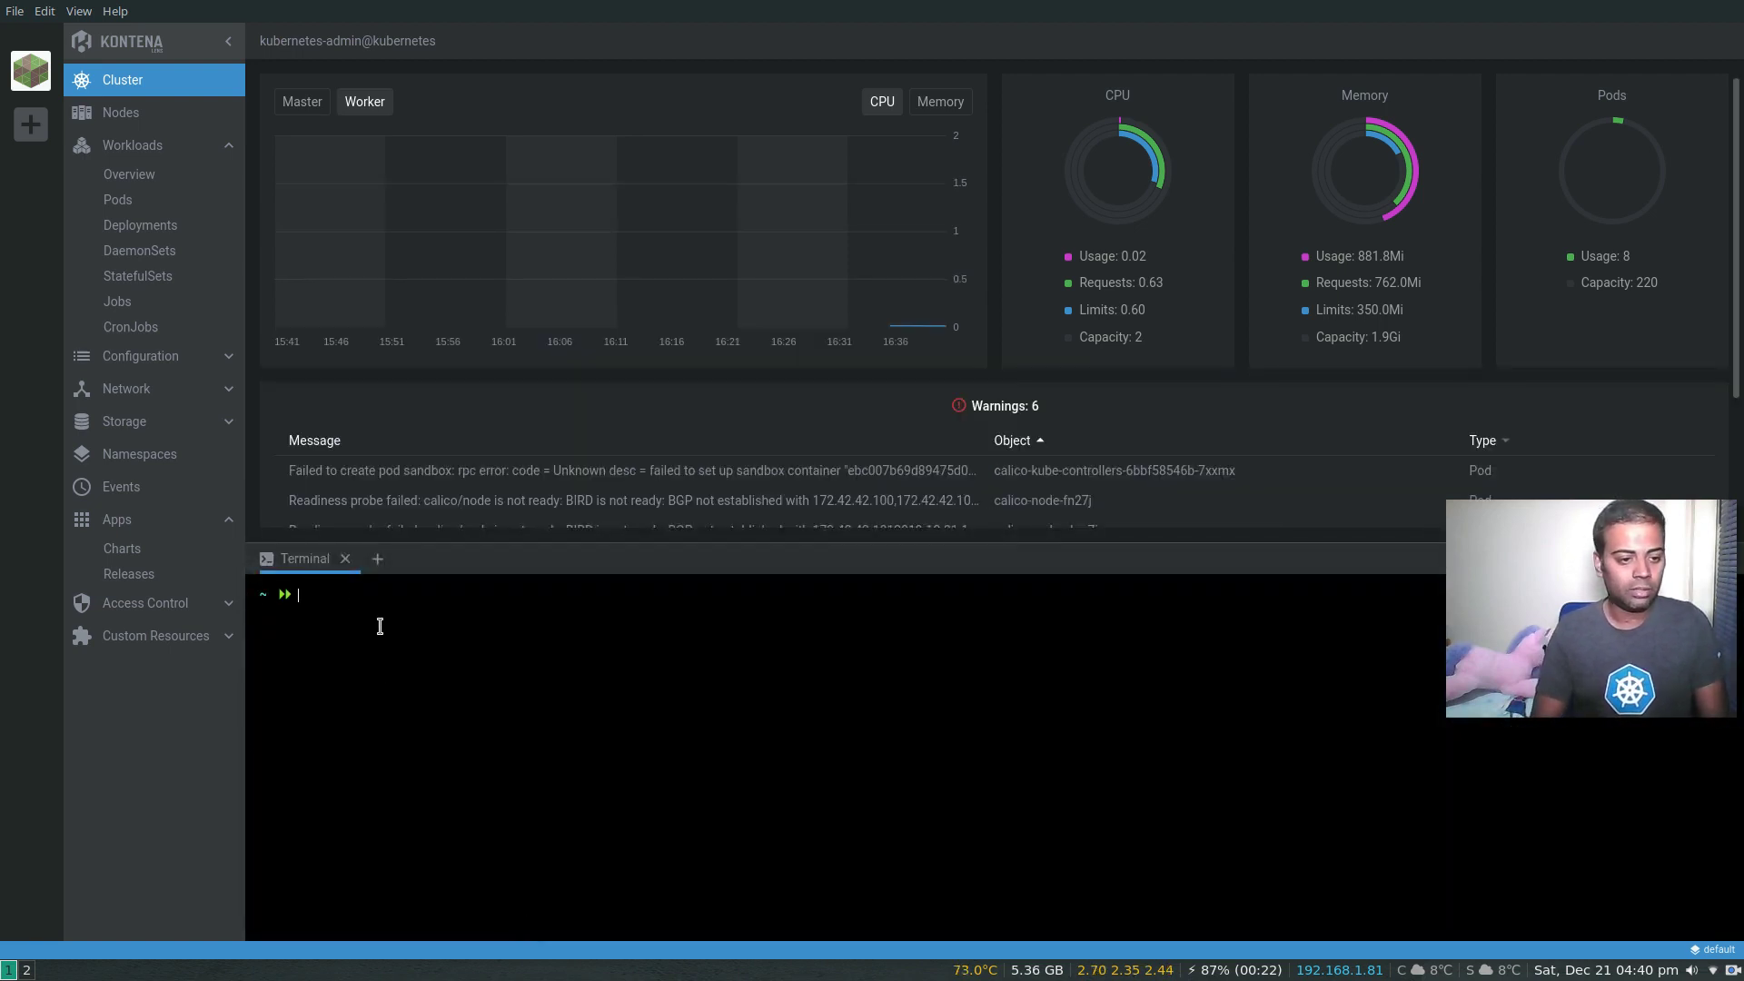
type("lsblk")
key("Return")
Step: Clear the terminal output and list the cluster's nodes with kubectl get nodes
type("lear")
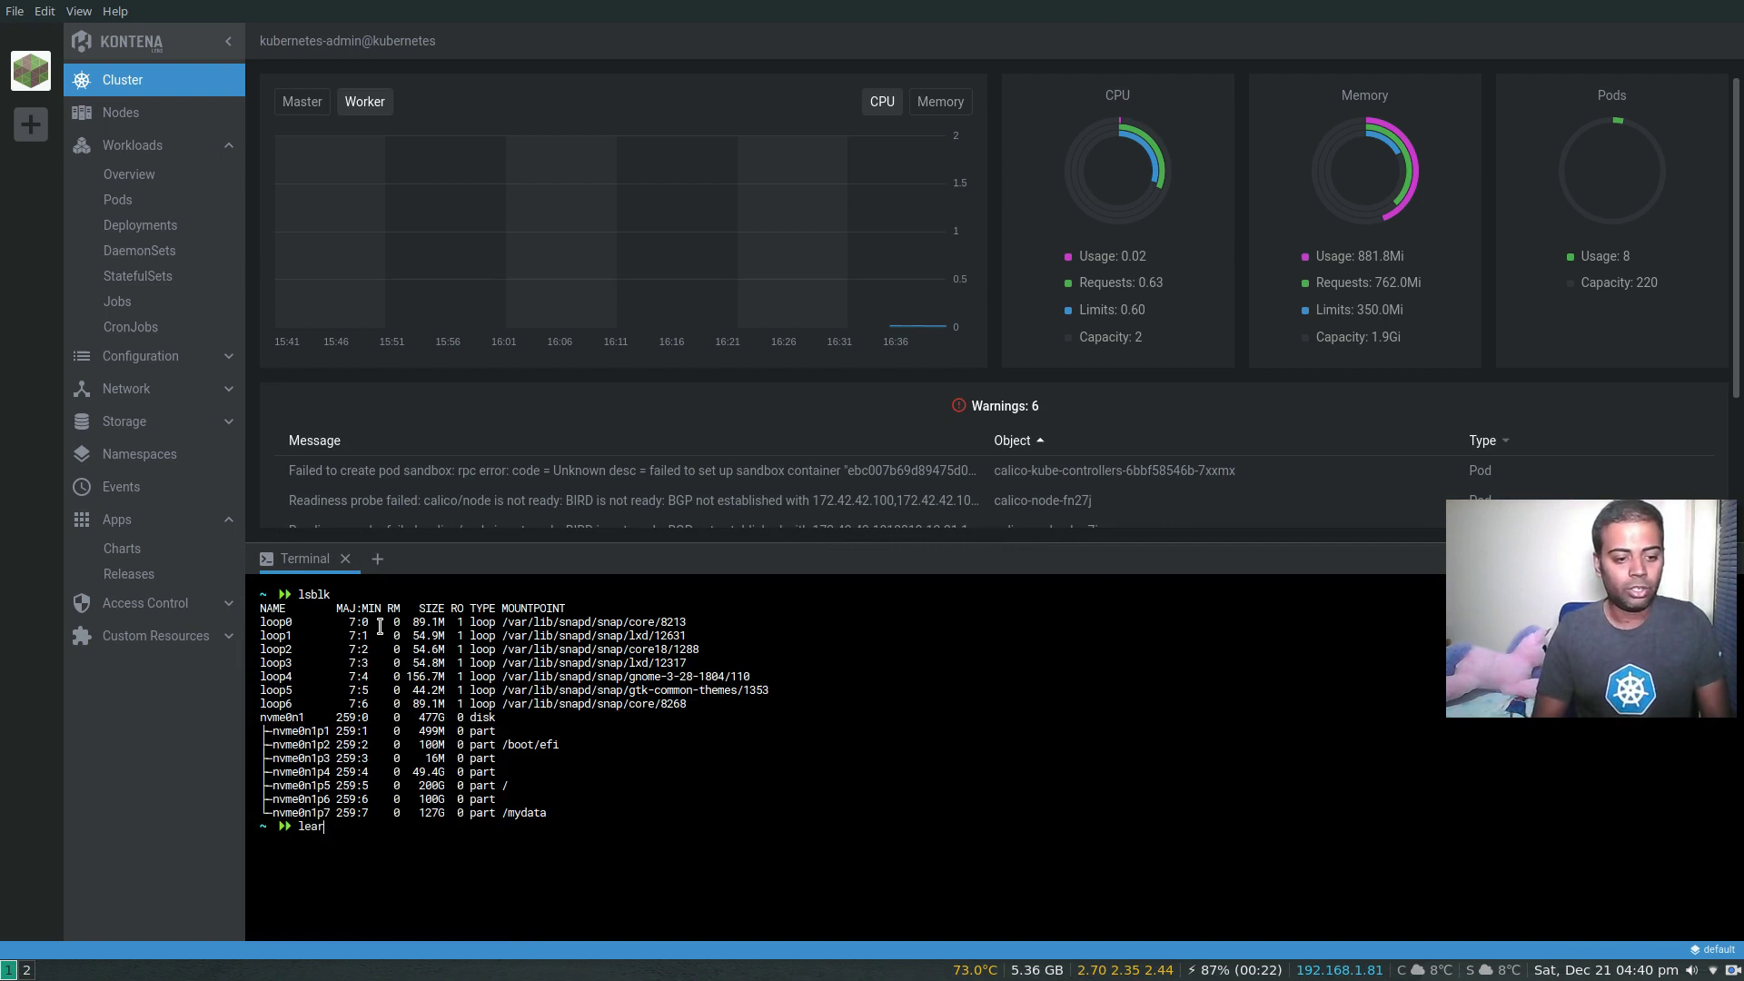
key("Return")
type("clear")
key("Return")
type("kubectl get nodes")
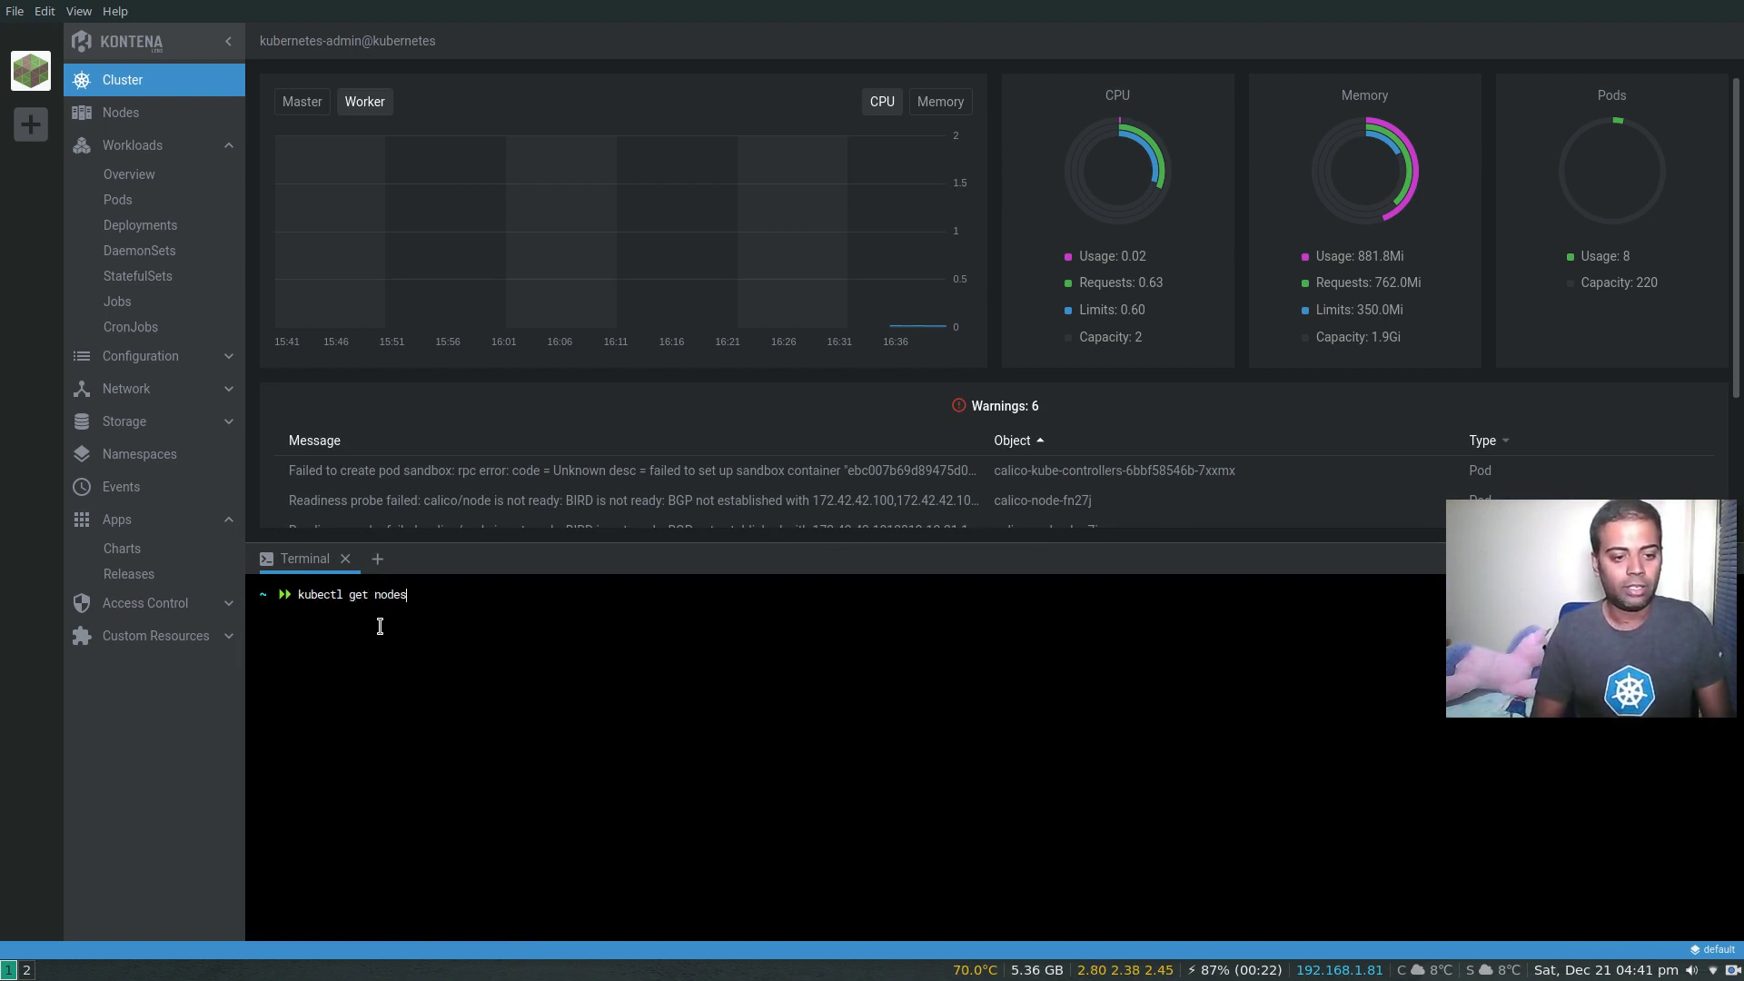
key("Return")
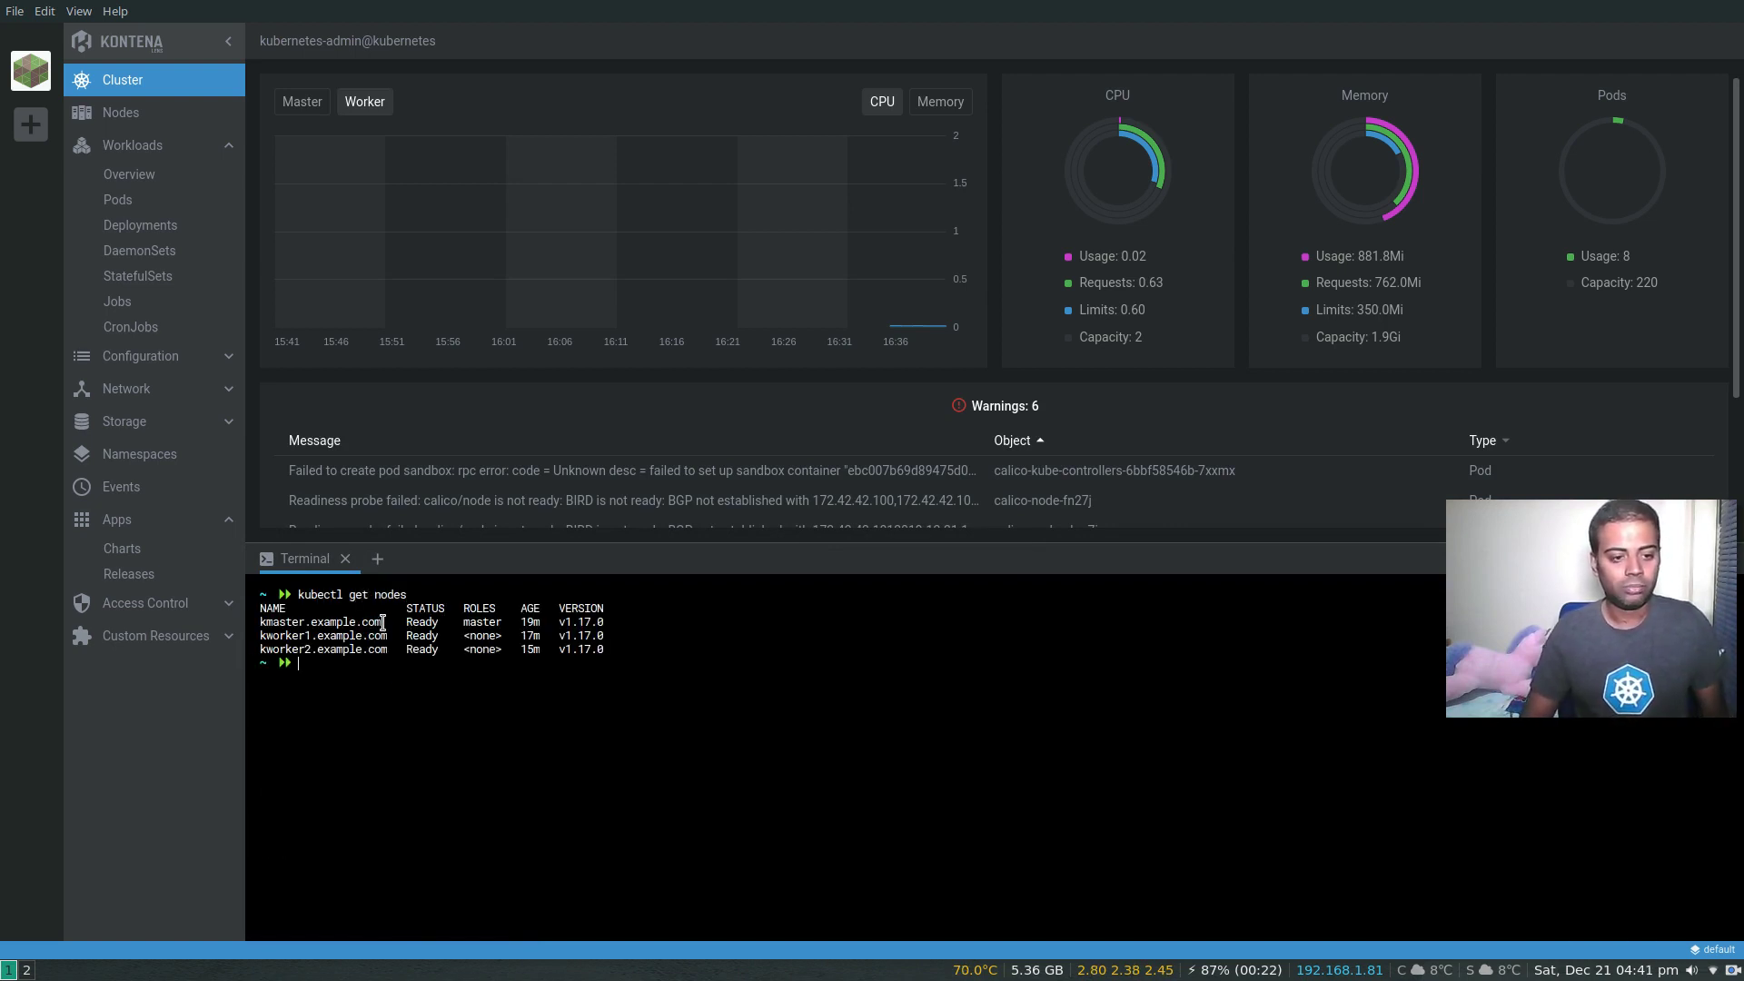
Step: Open a second terminal session, then close both terminal sessions
left_click(378, 561)
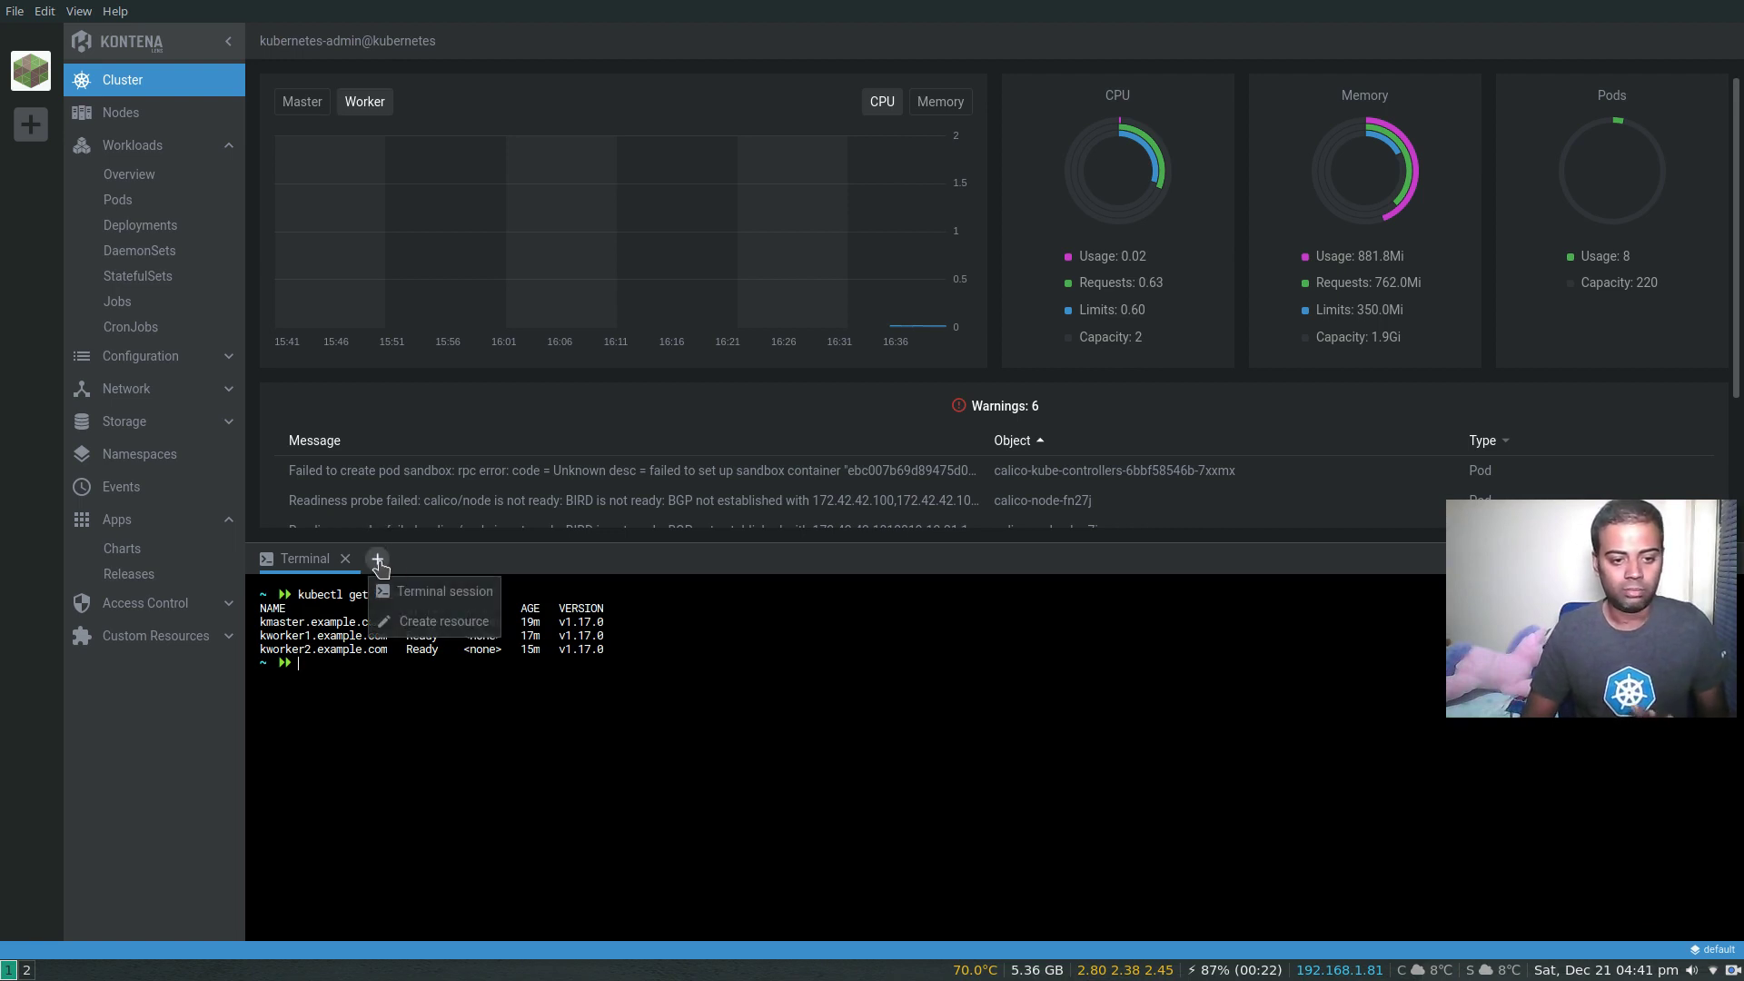
left_click(429, 591)
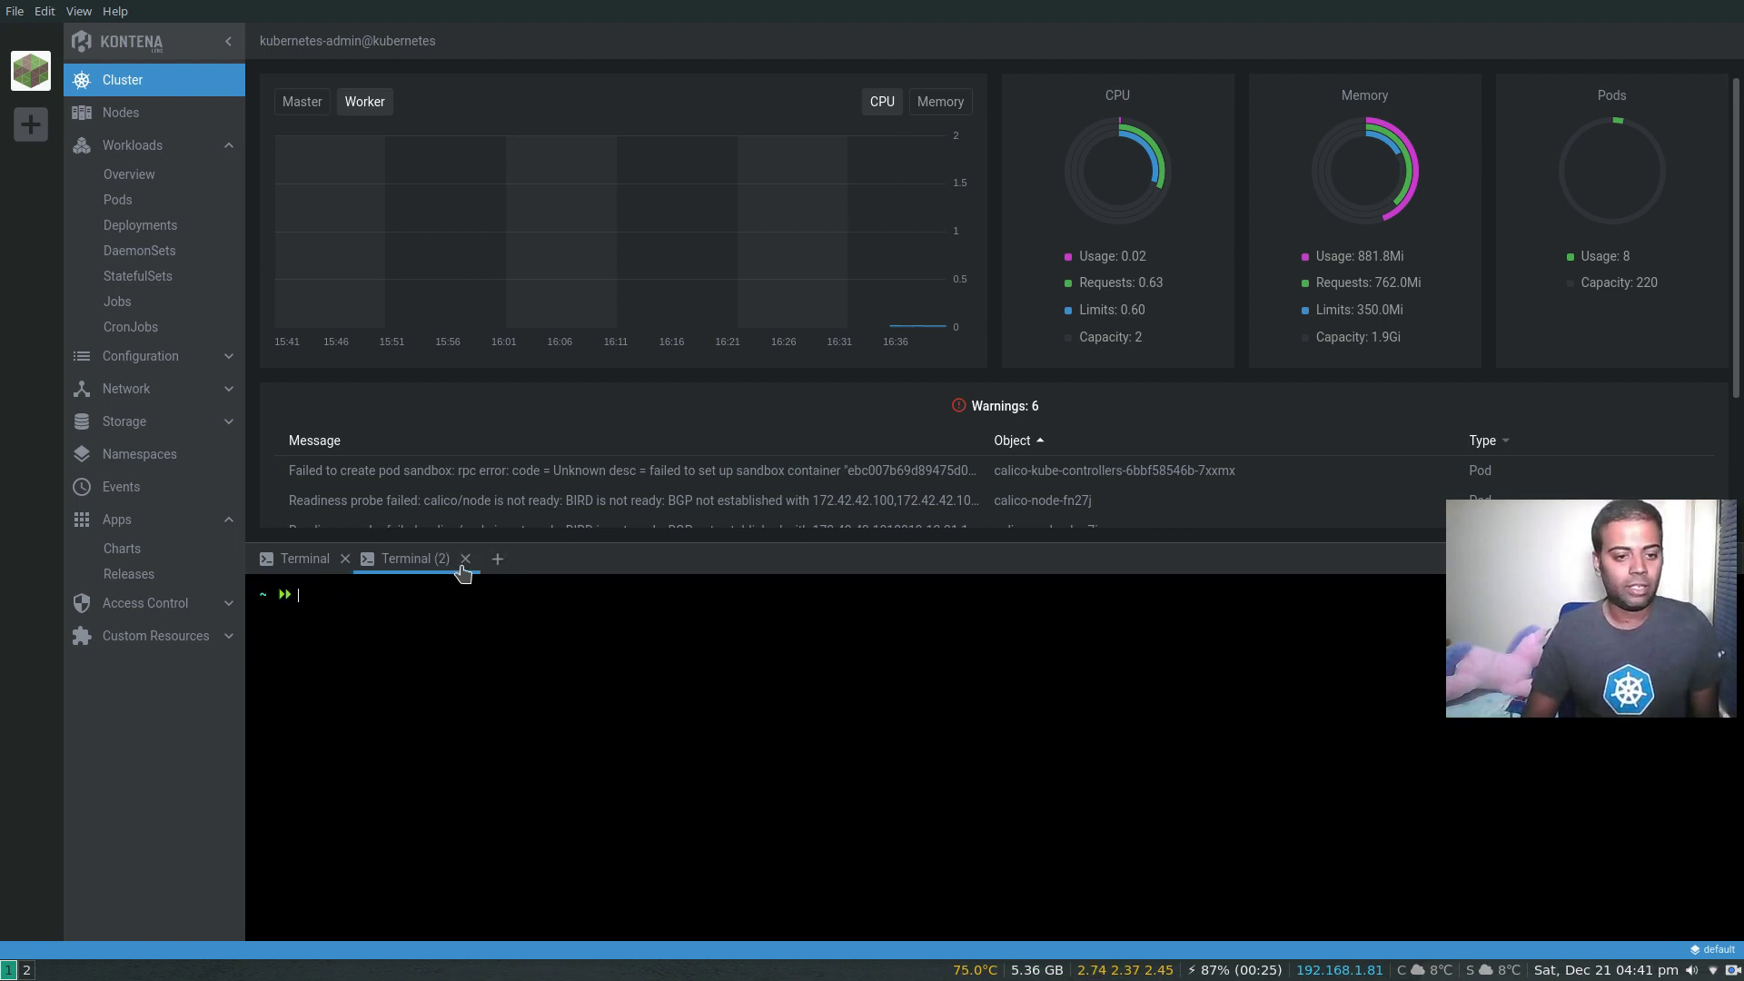
left_click(465, 559)
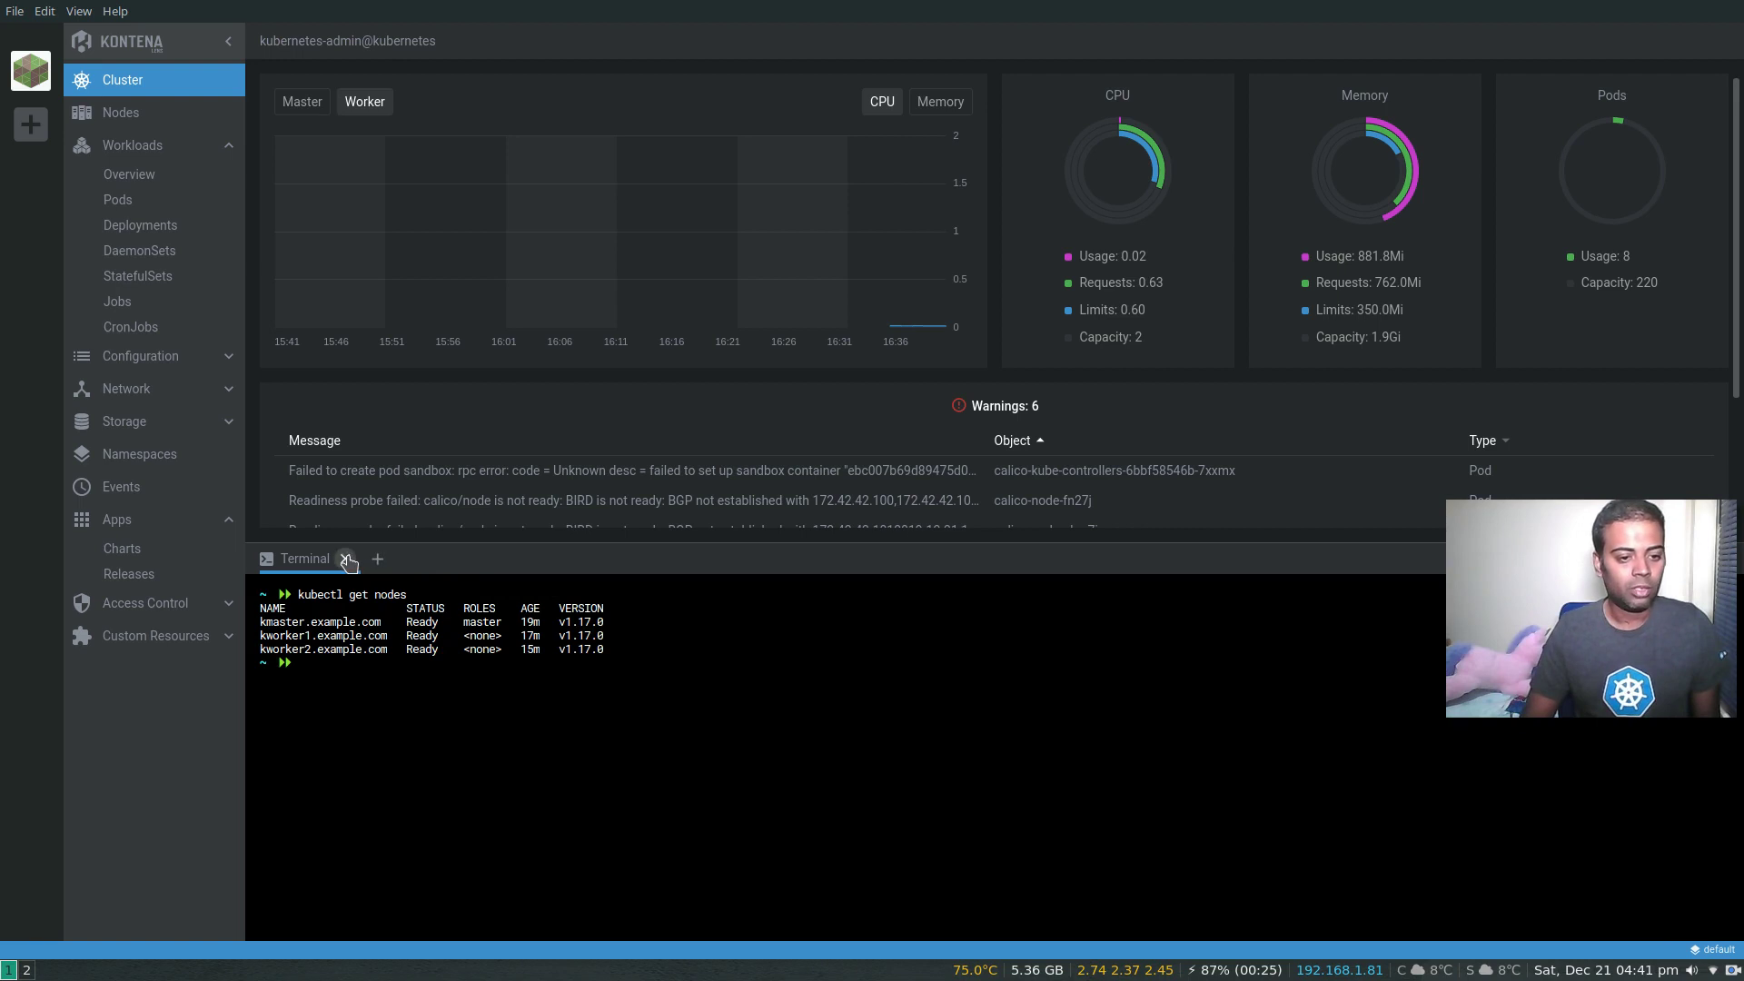
left_click(346, 560)
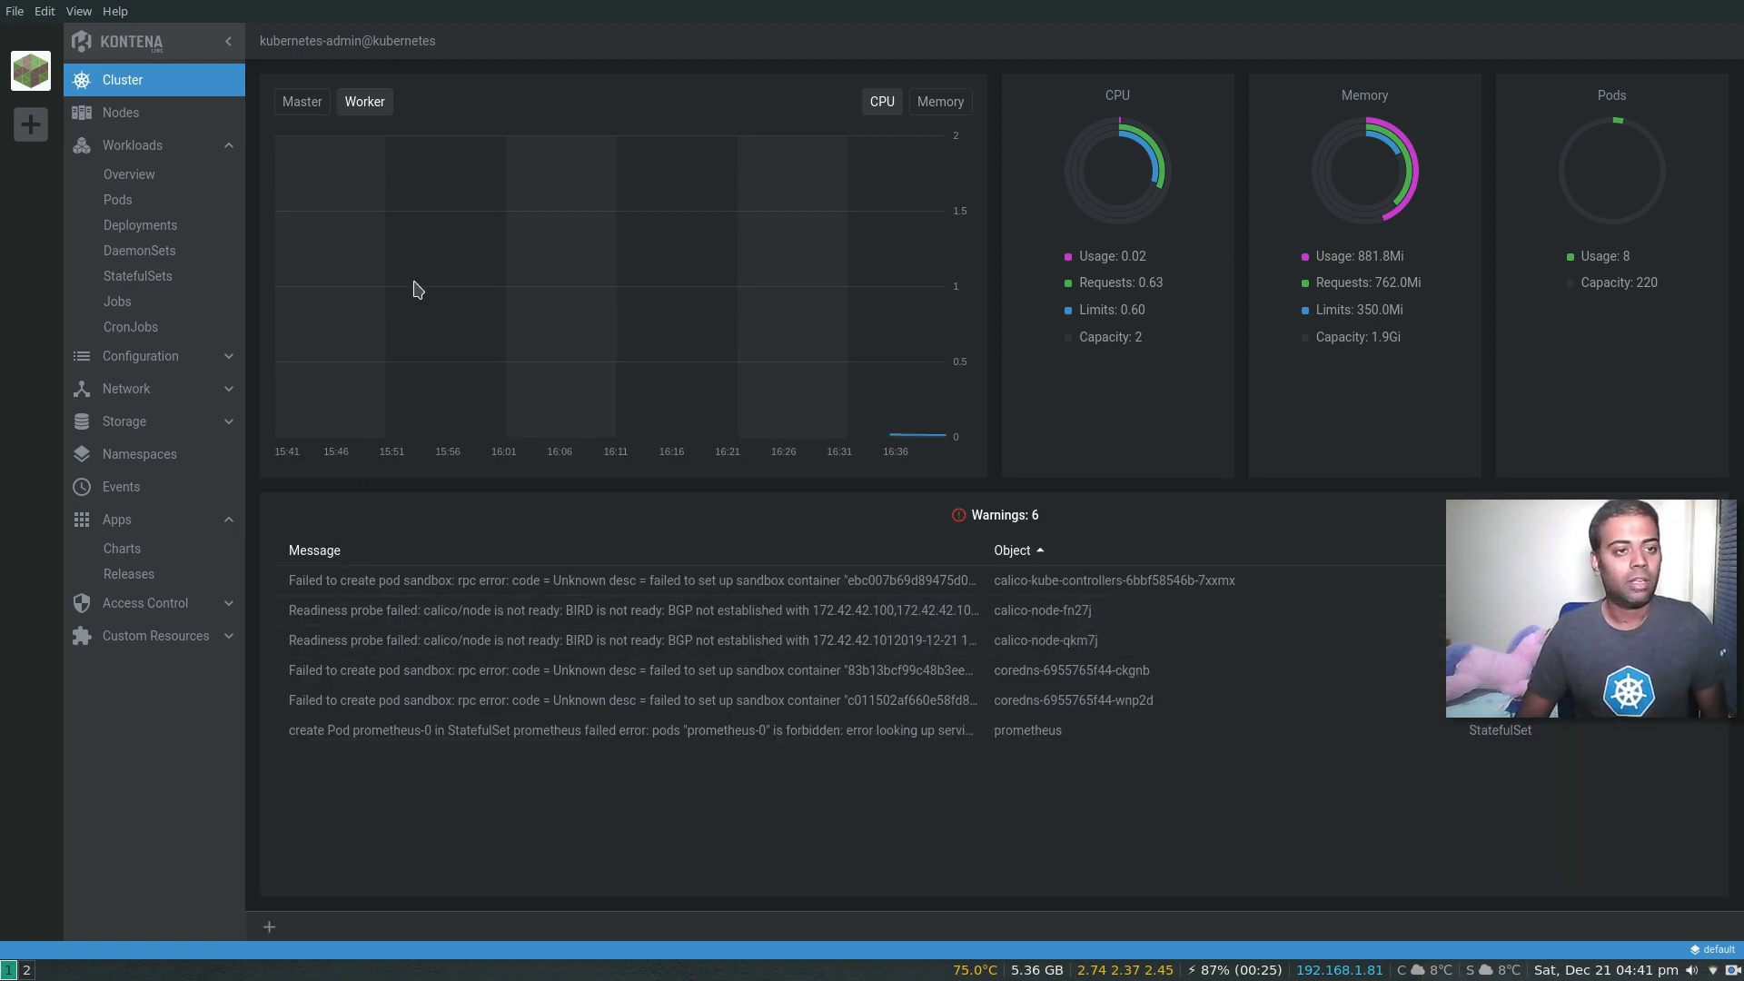
Step: Open the nodes list and check kmaster.example.com's CPU, memory and disk usage and its available node actions
left_click(145, 119)
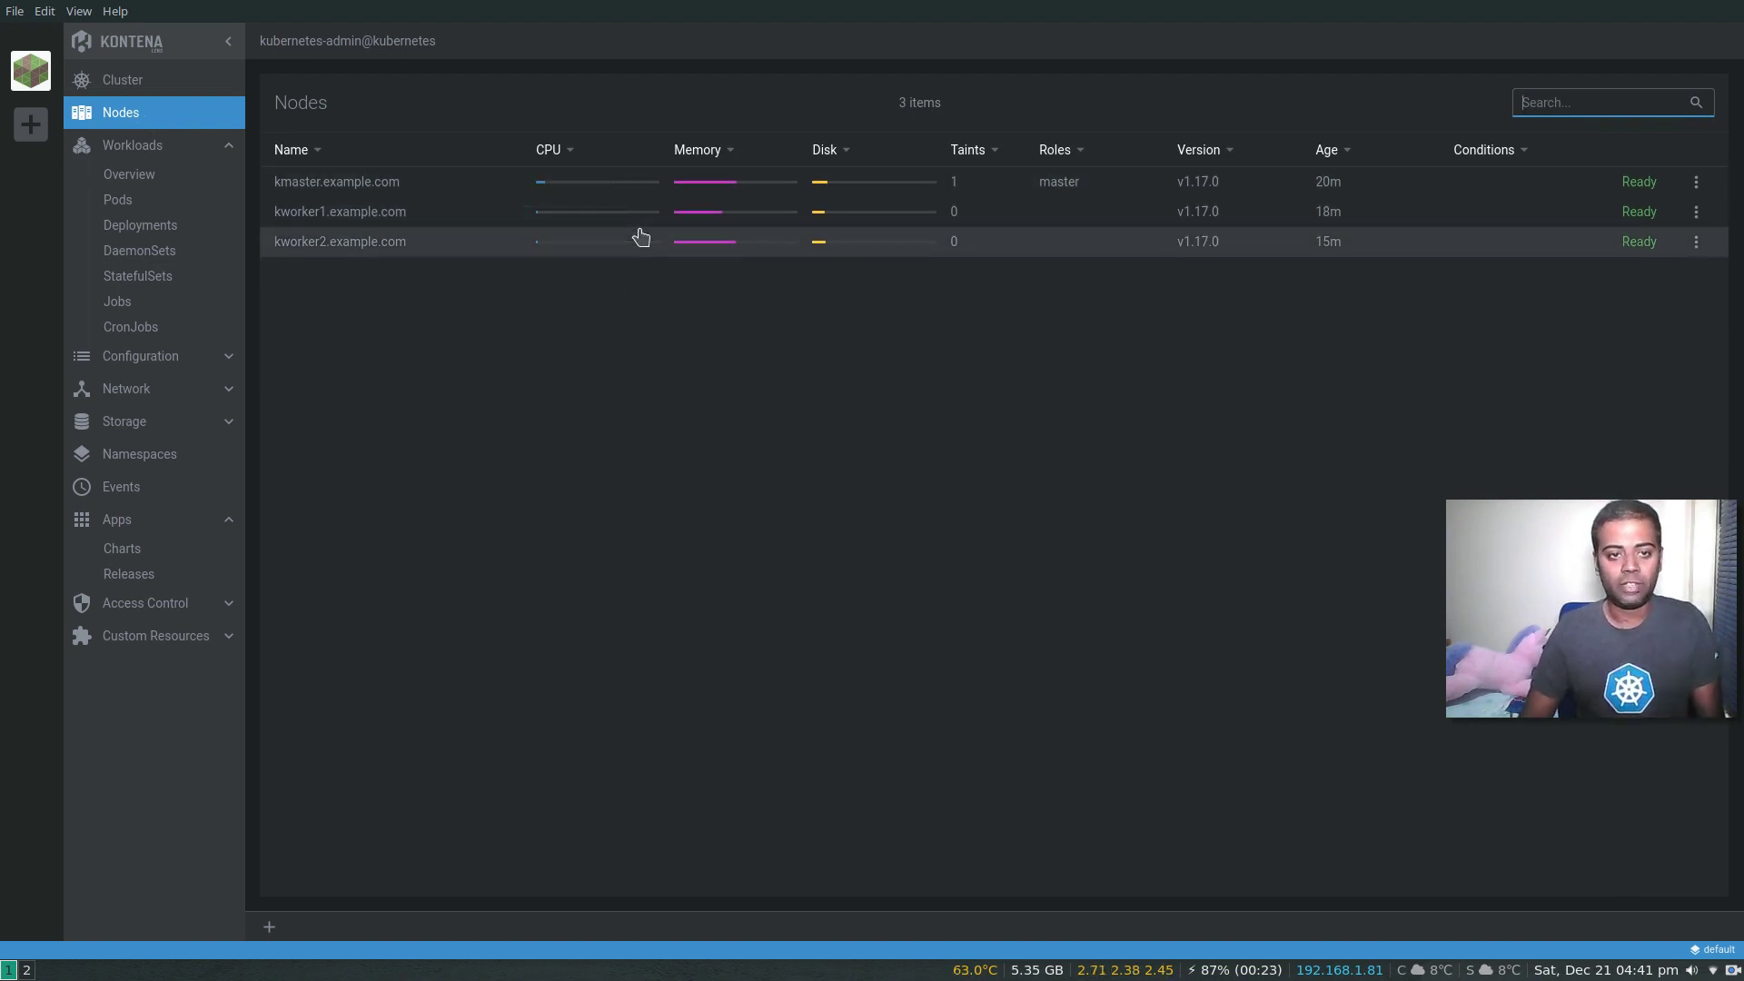
mouse_move(545, 188)
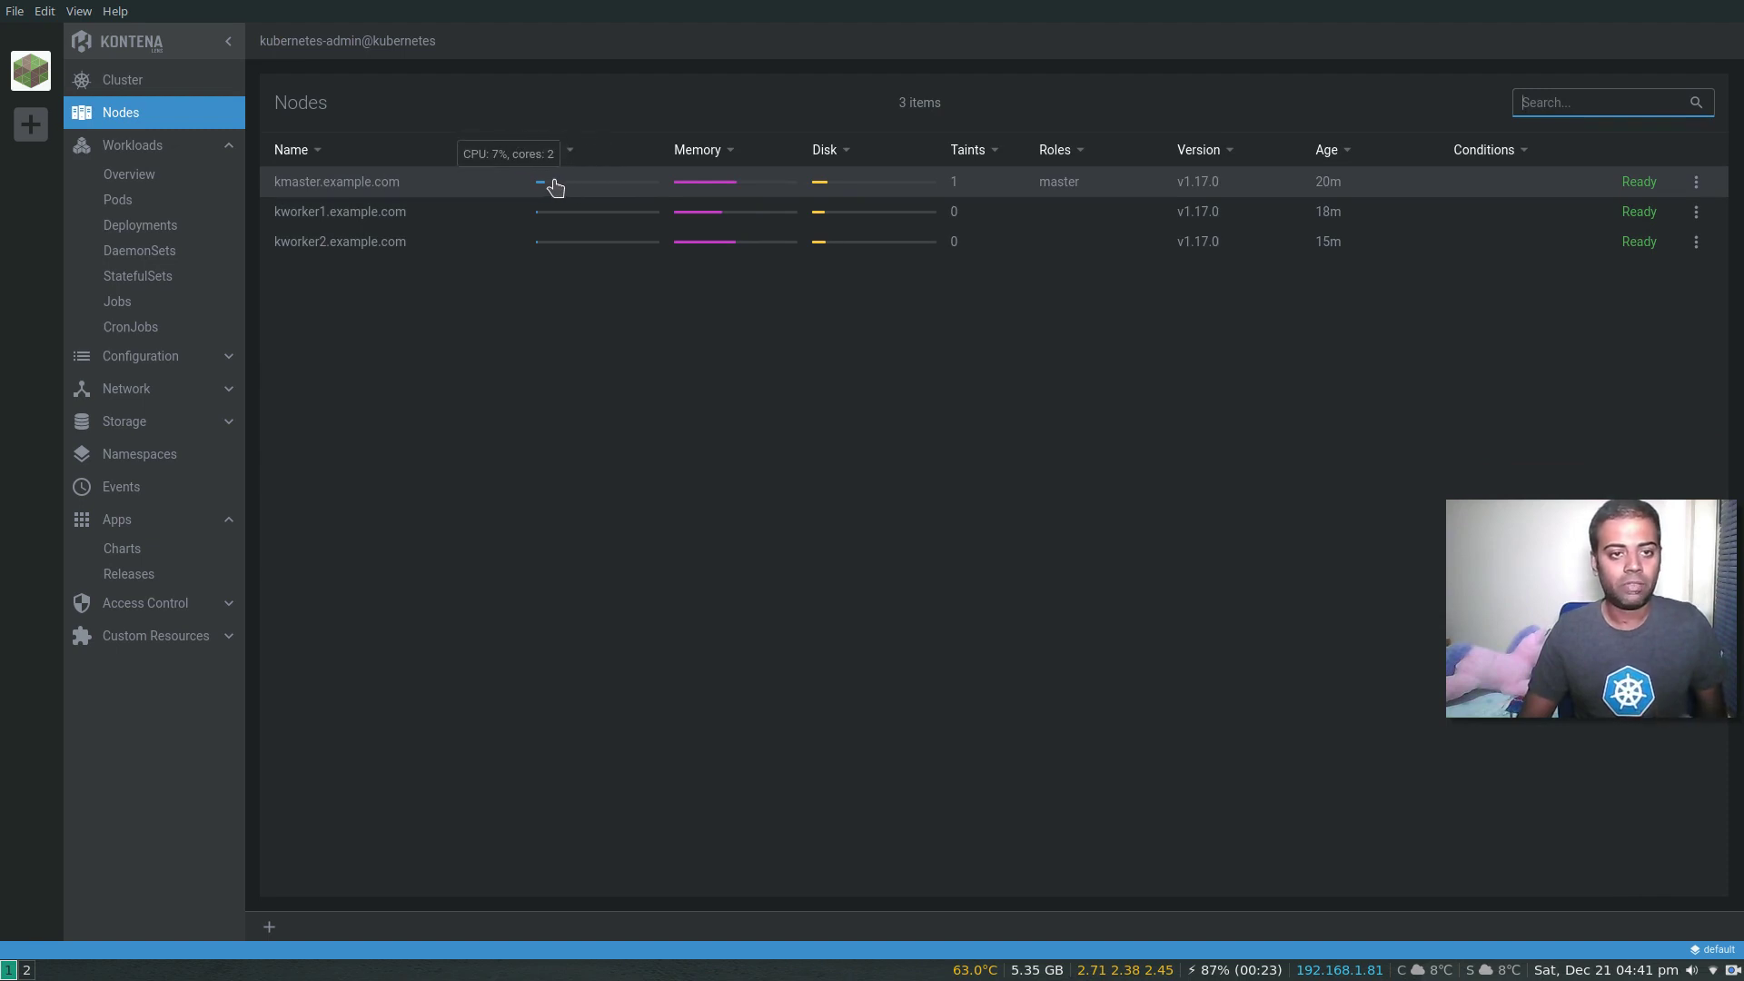
mouse_move(690, 187)
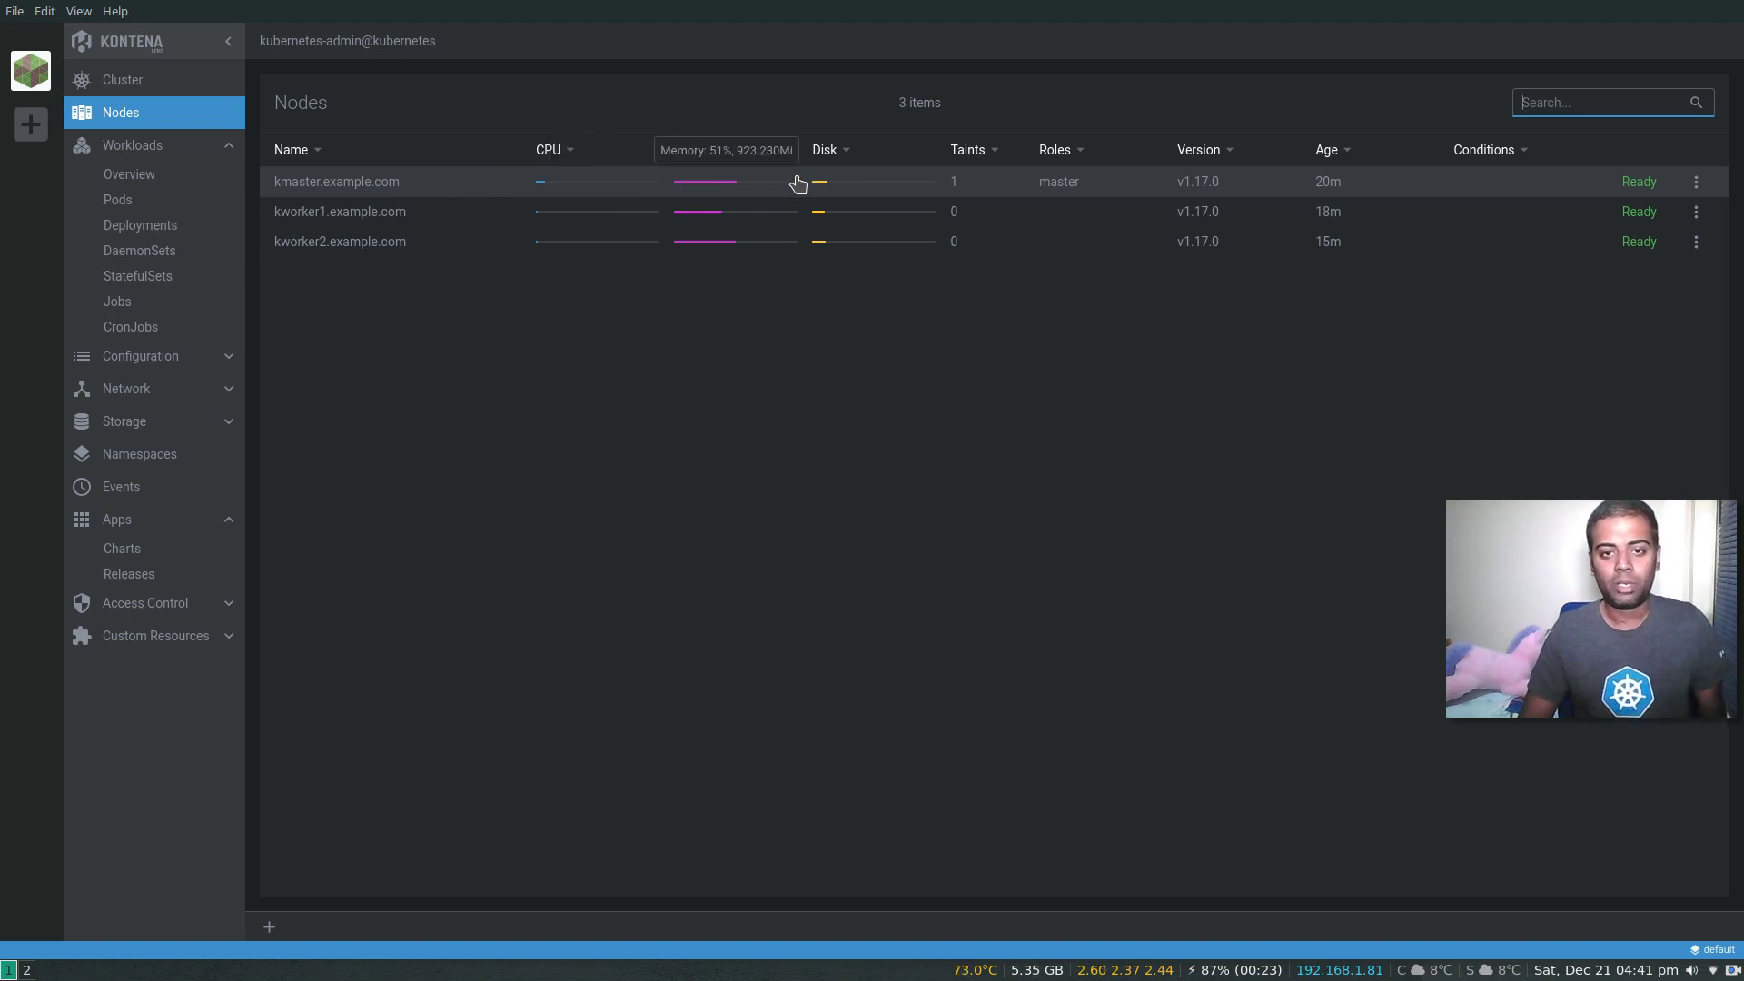
mouse_move(834, 183)
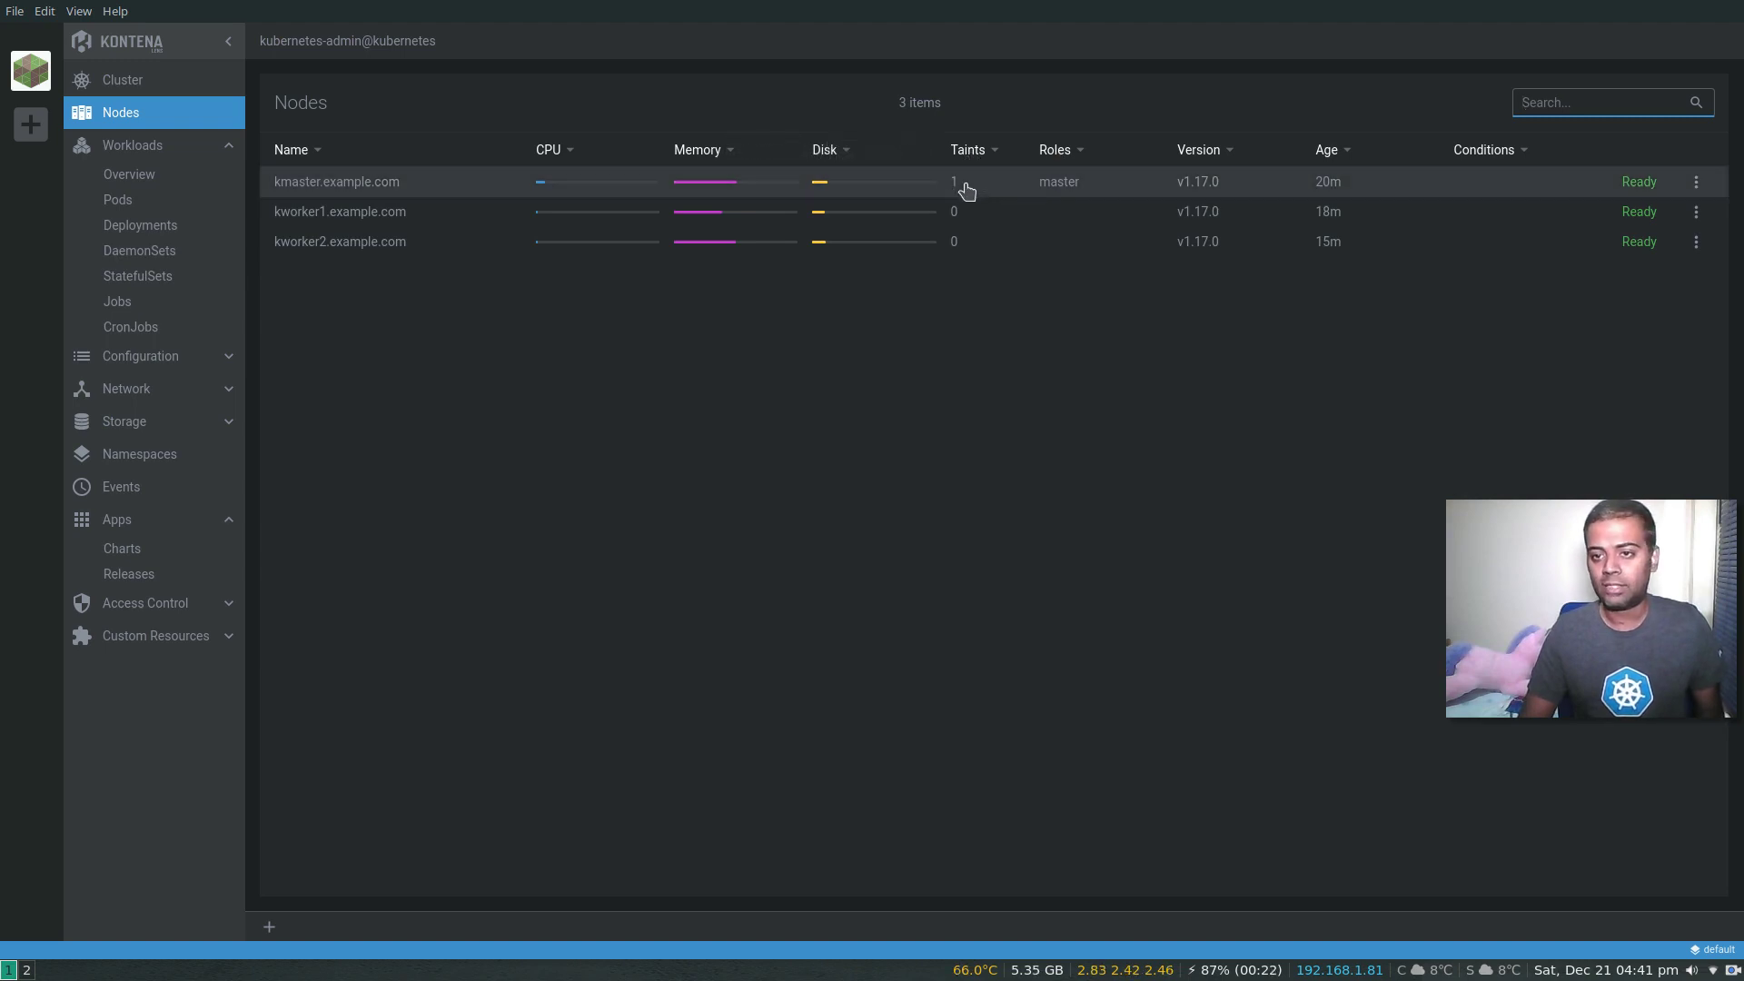
left_click(1696, 184)
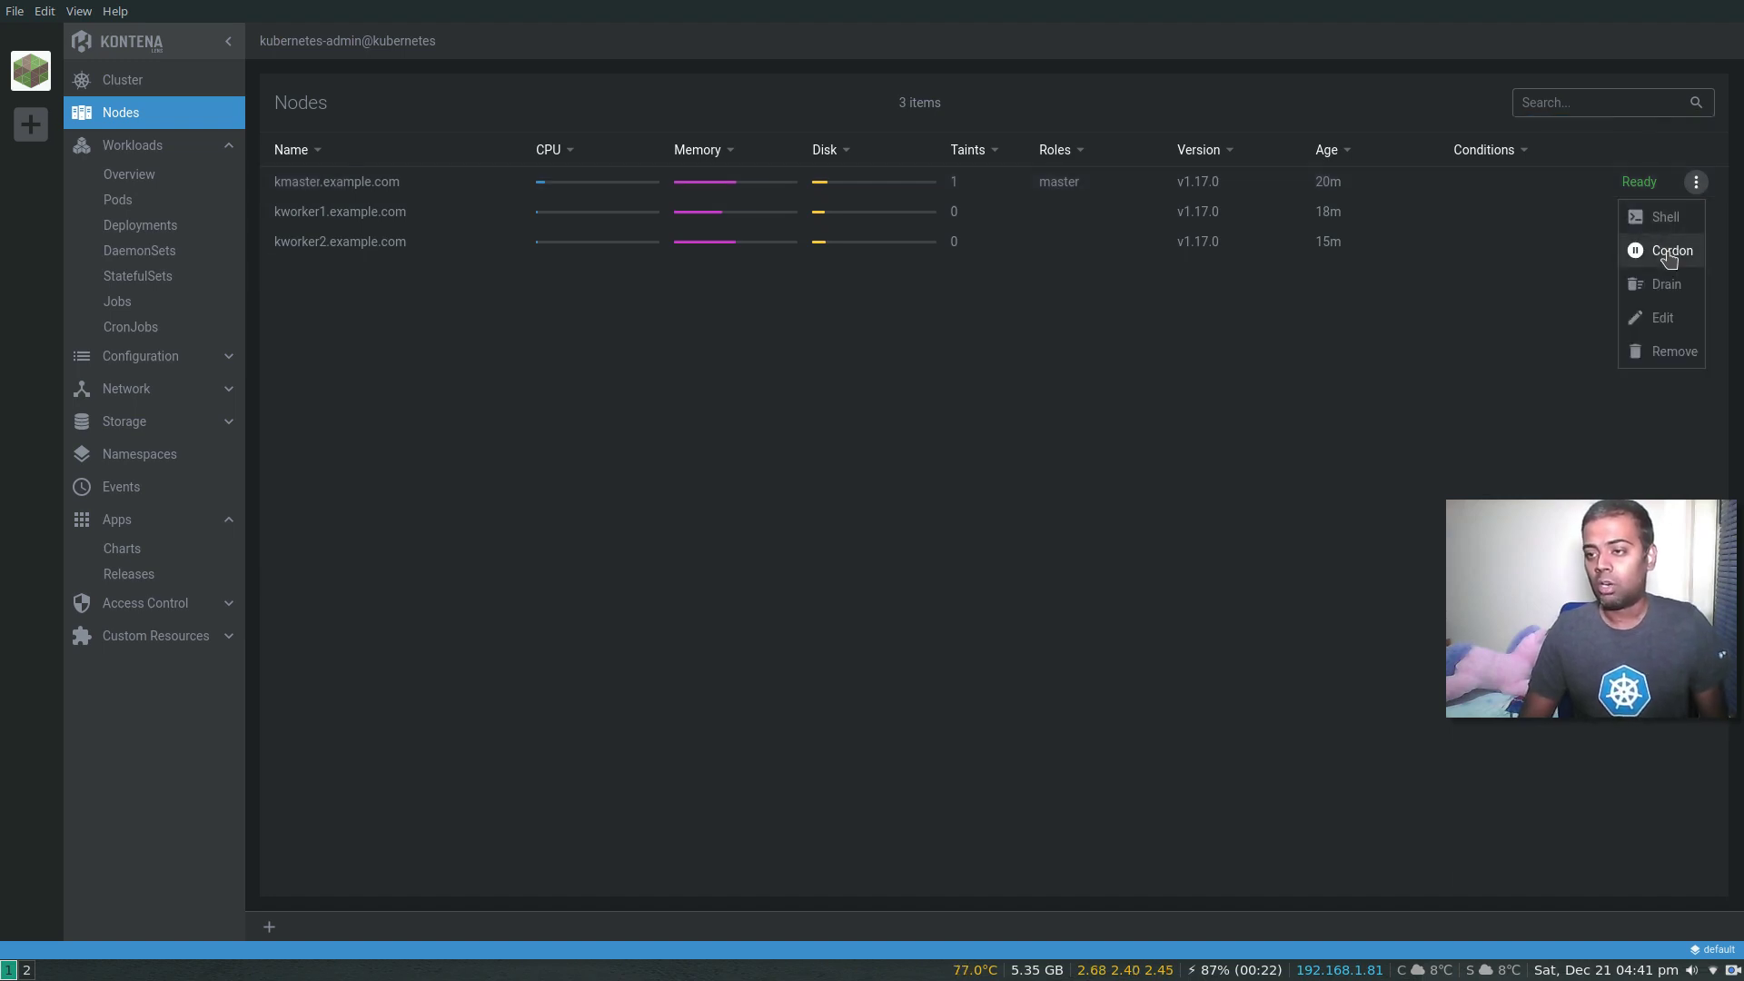
left_click(1312, 319)
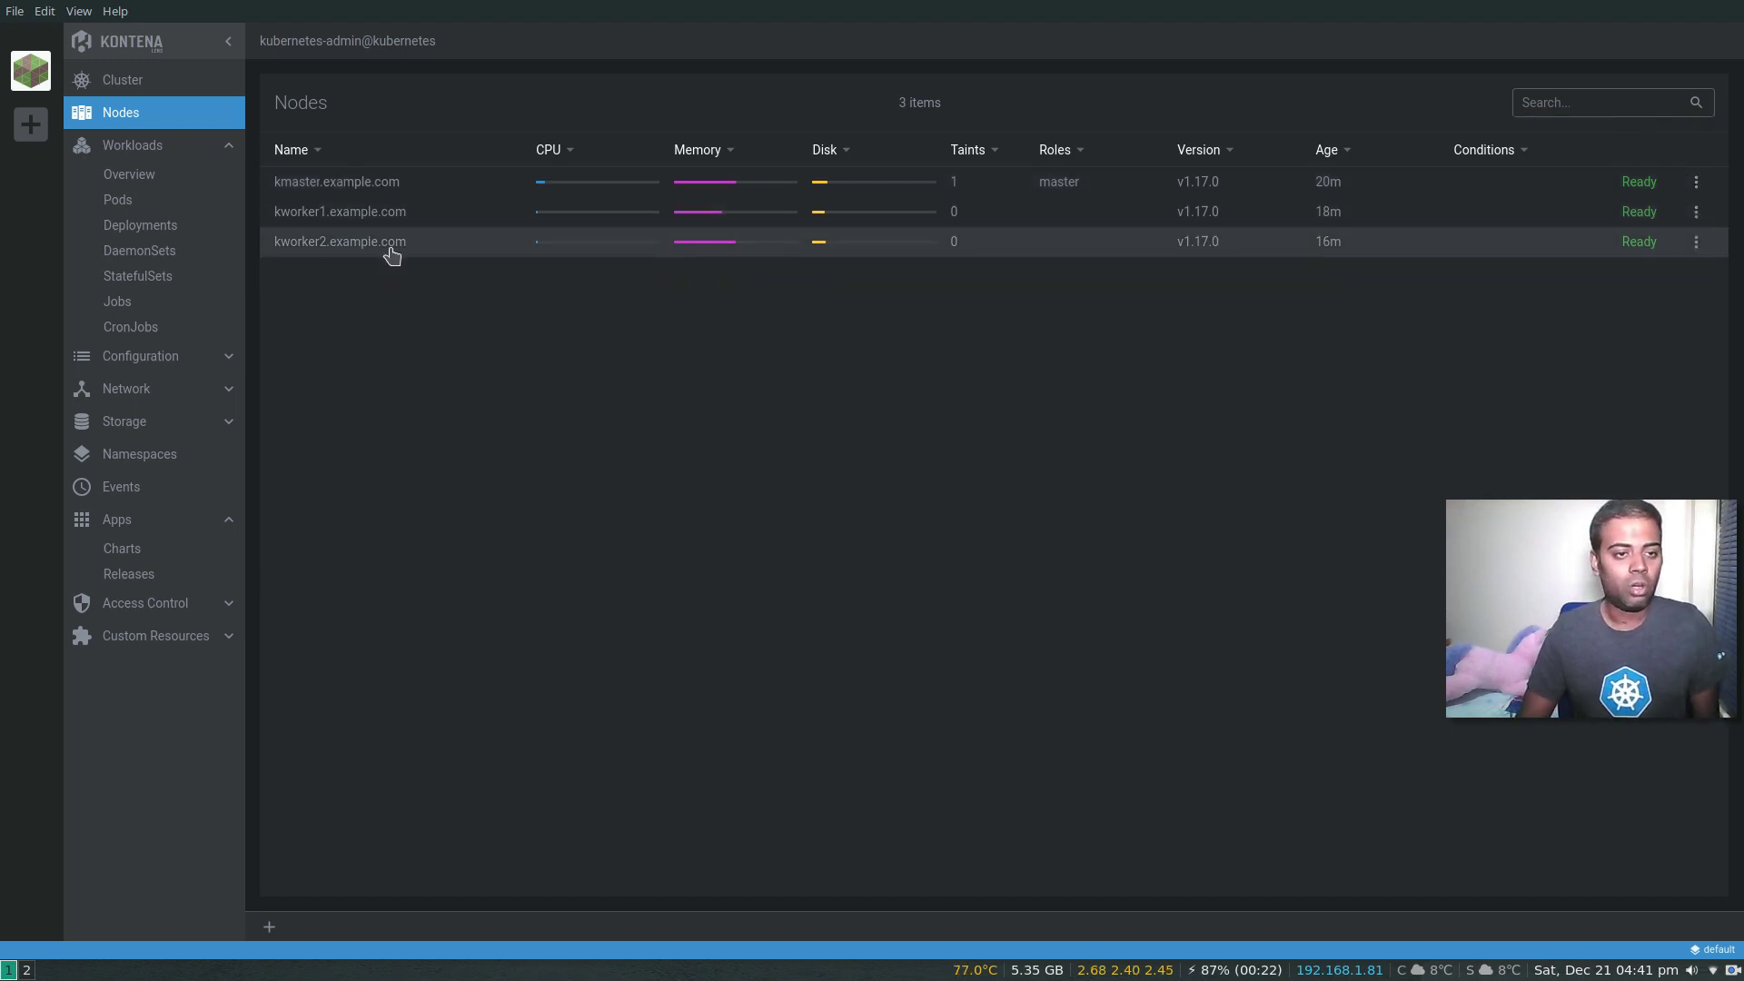
Step: Cordon the kworker2.example.com node
left_click(1697, 243)
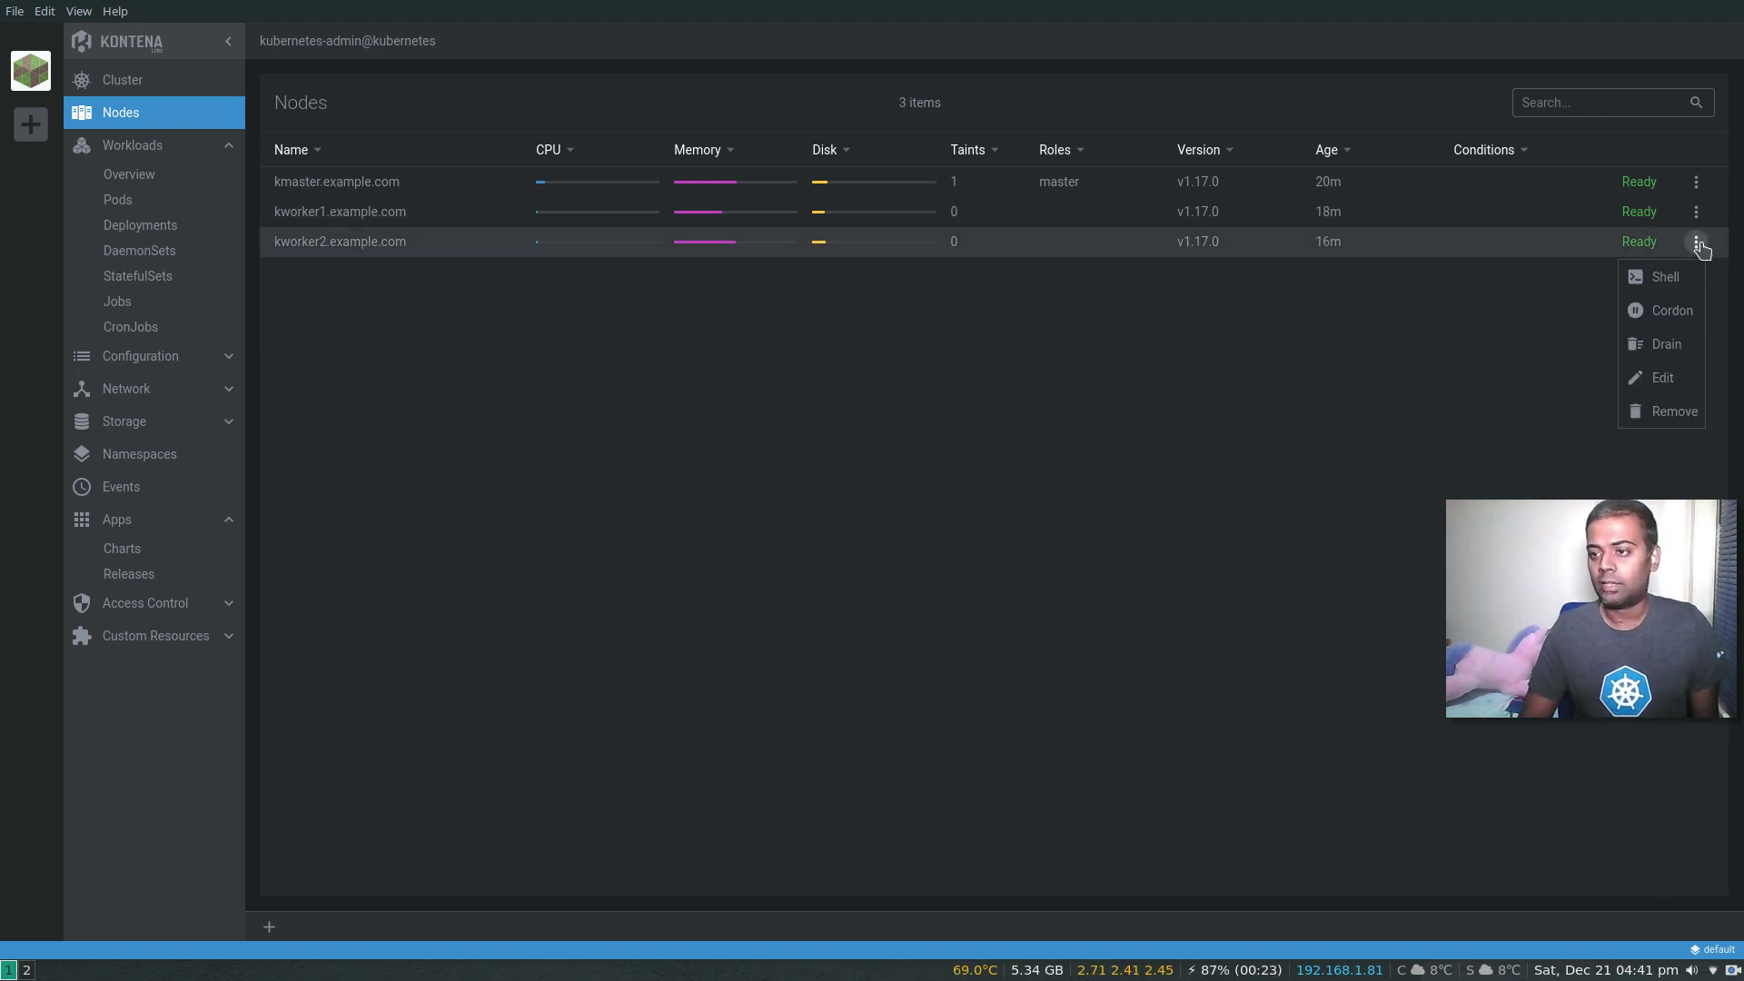
left_click(1673, 313)
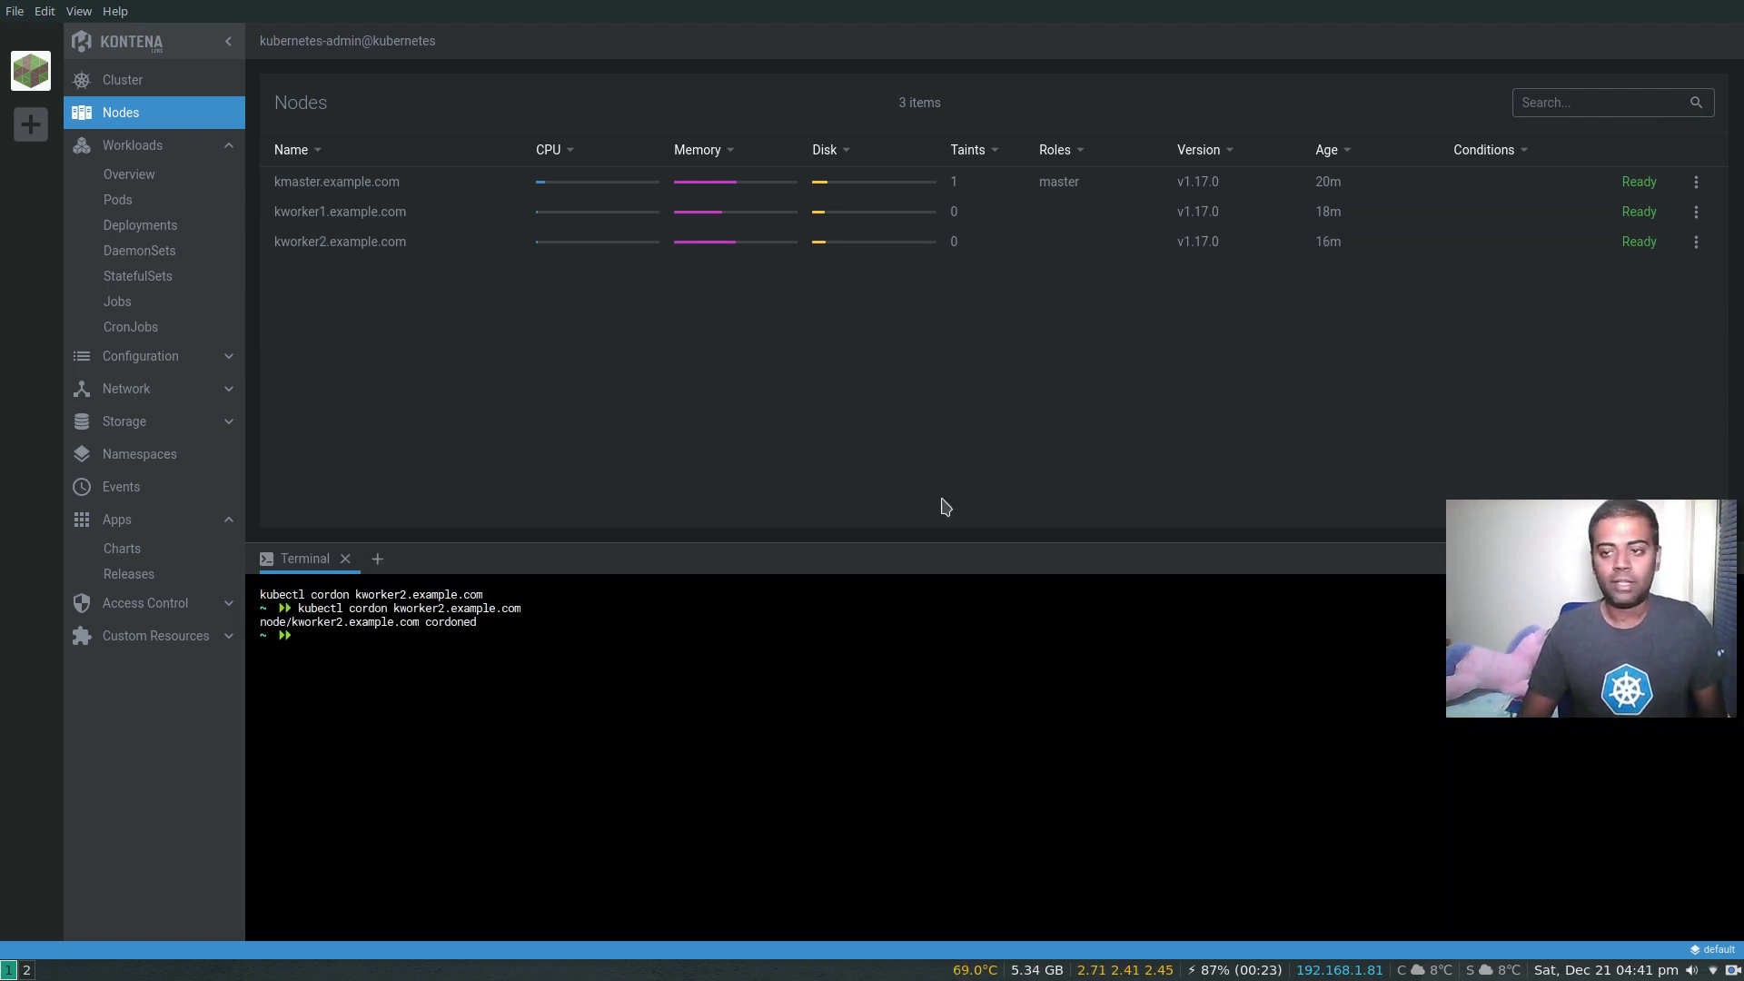
mouse_move(1574, 255)
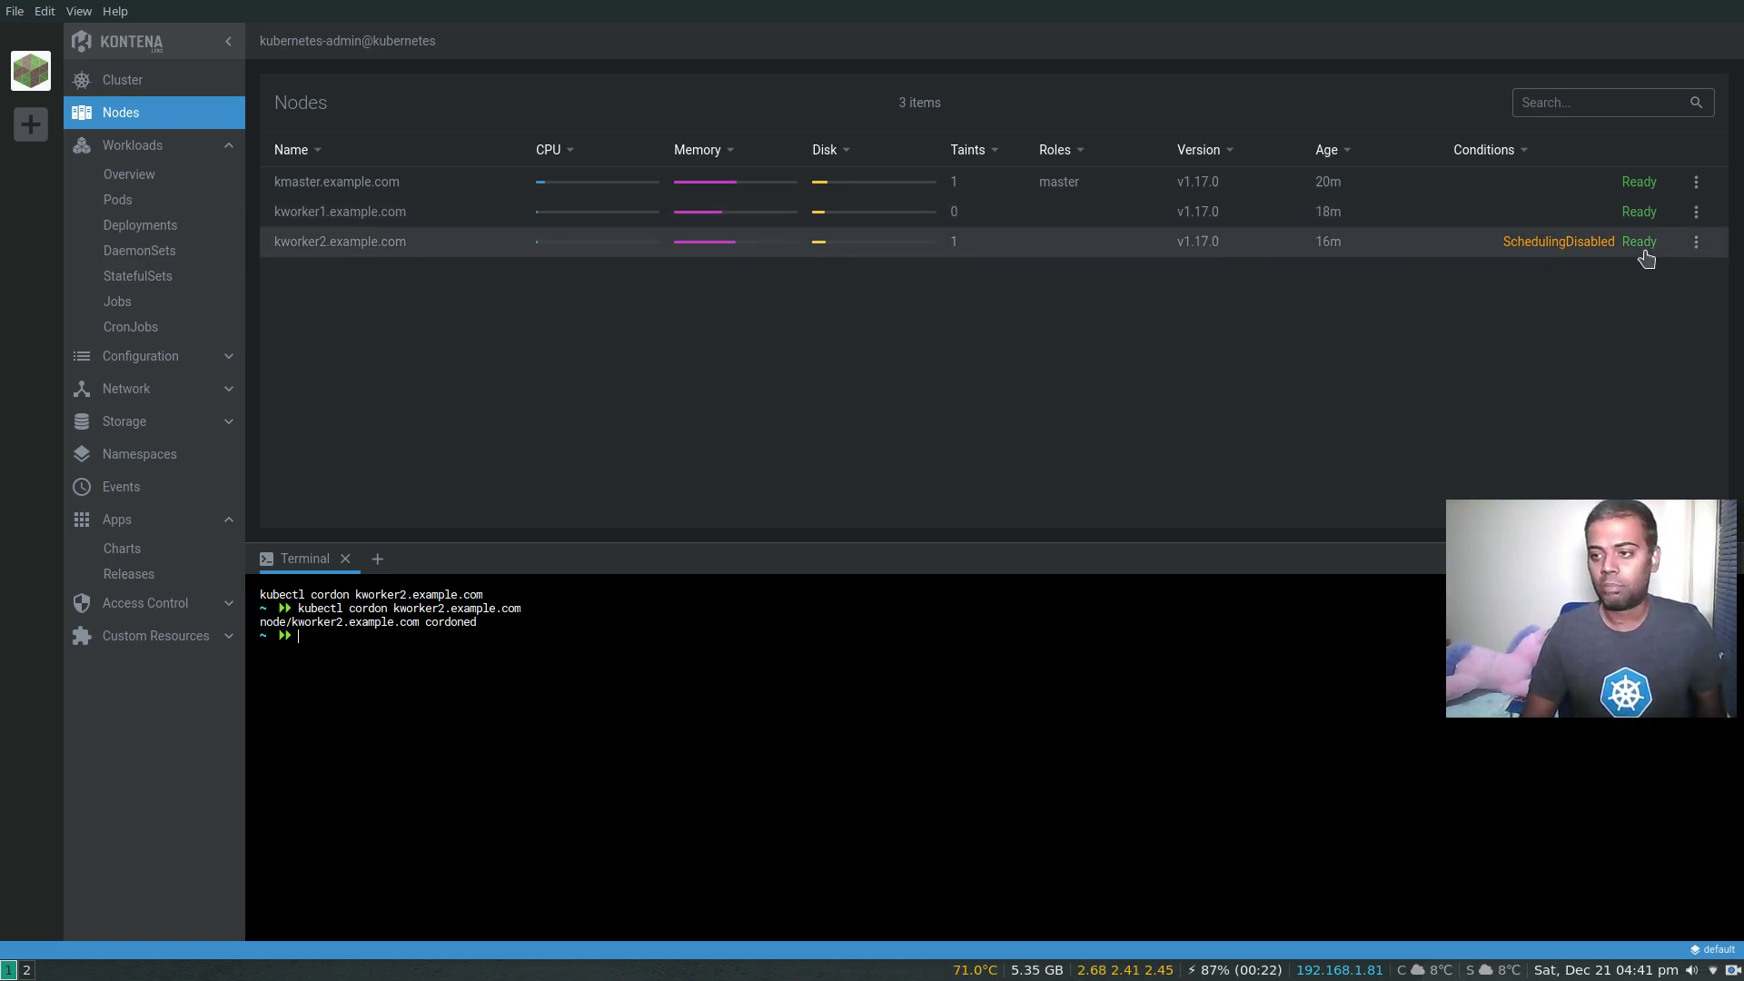
Step: Uncordon the kworker2.example.com node and close the extra terminal session it opened
left_click(1696, 242)
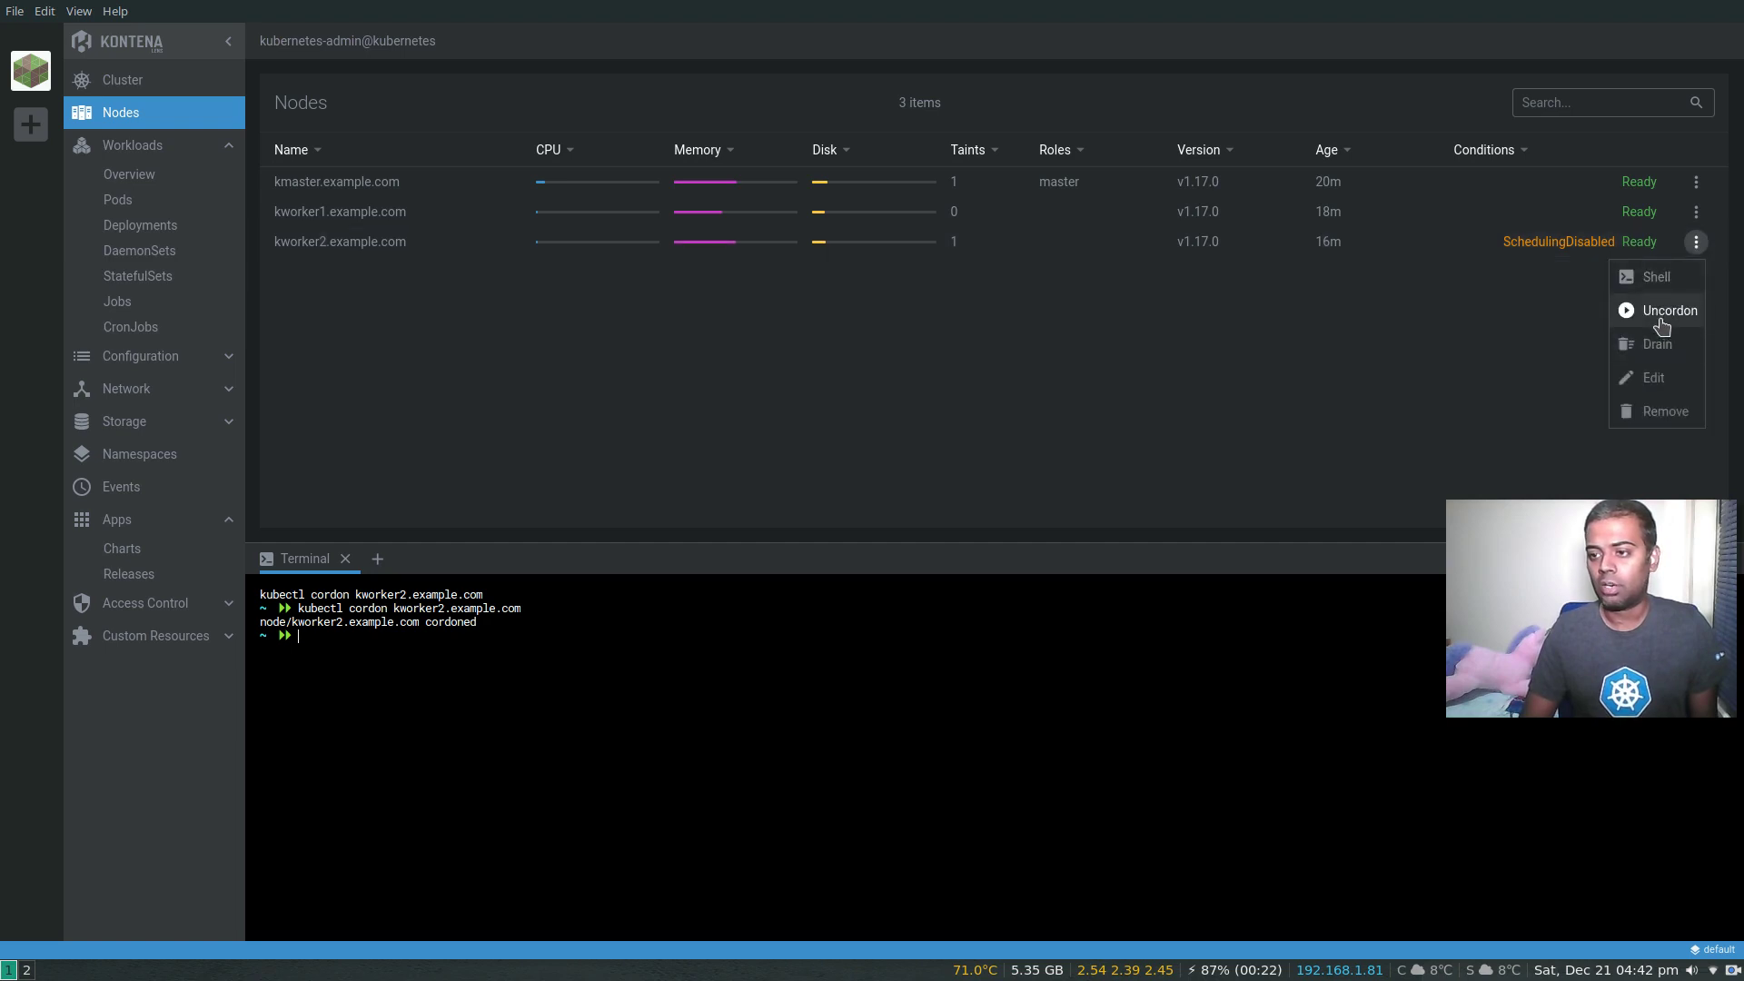
left_click(1655, 311)
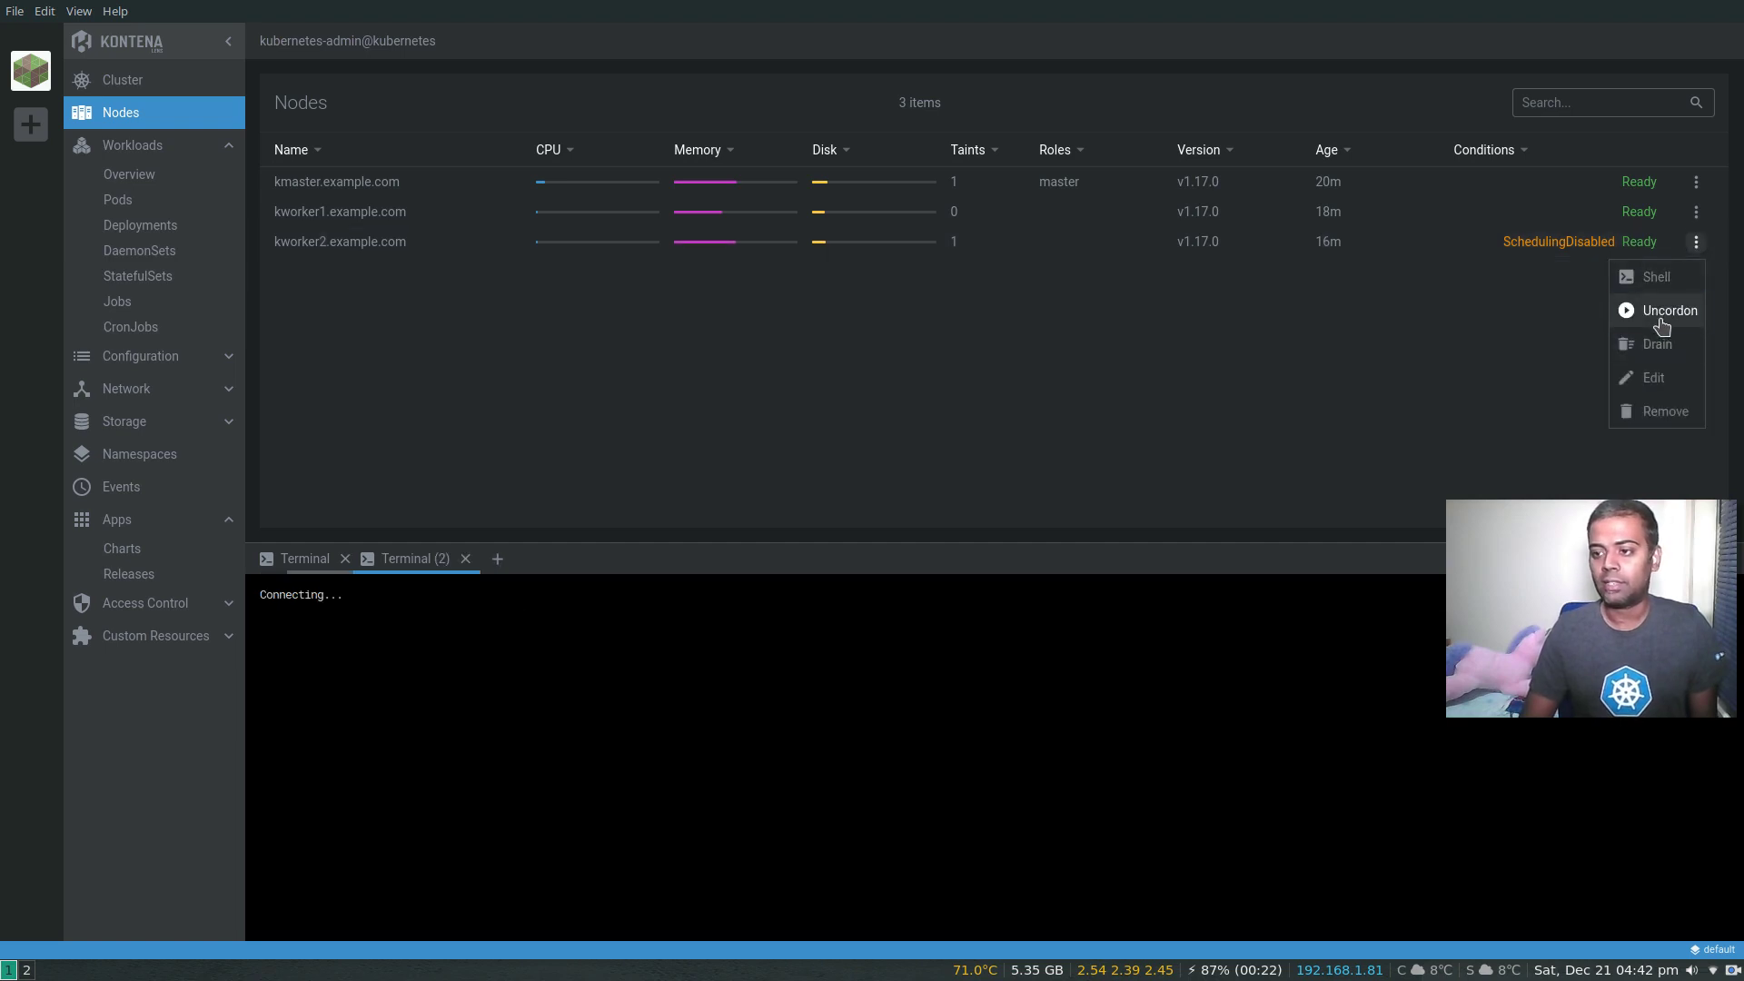
left_click(465, 558)
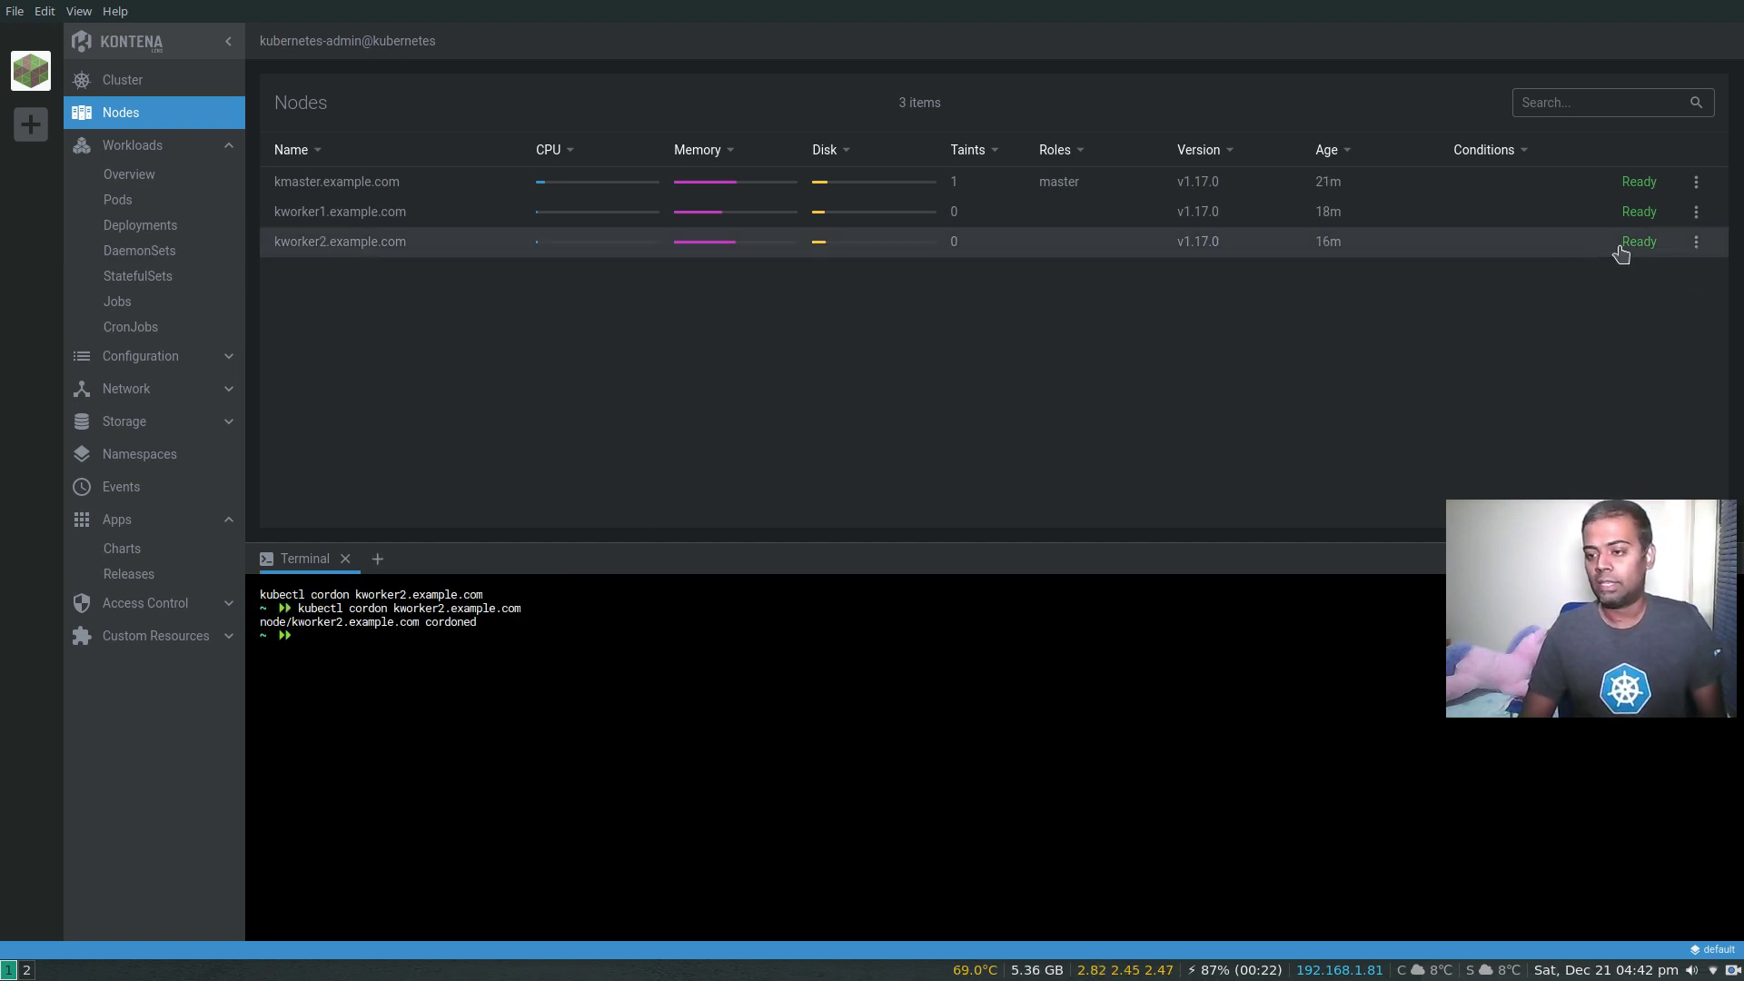
Step: Open the kworker2.example.com node definition for editing, review its YAML and cancel without saving
left_click(1696, 242)
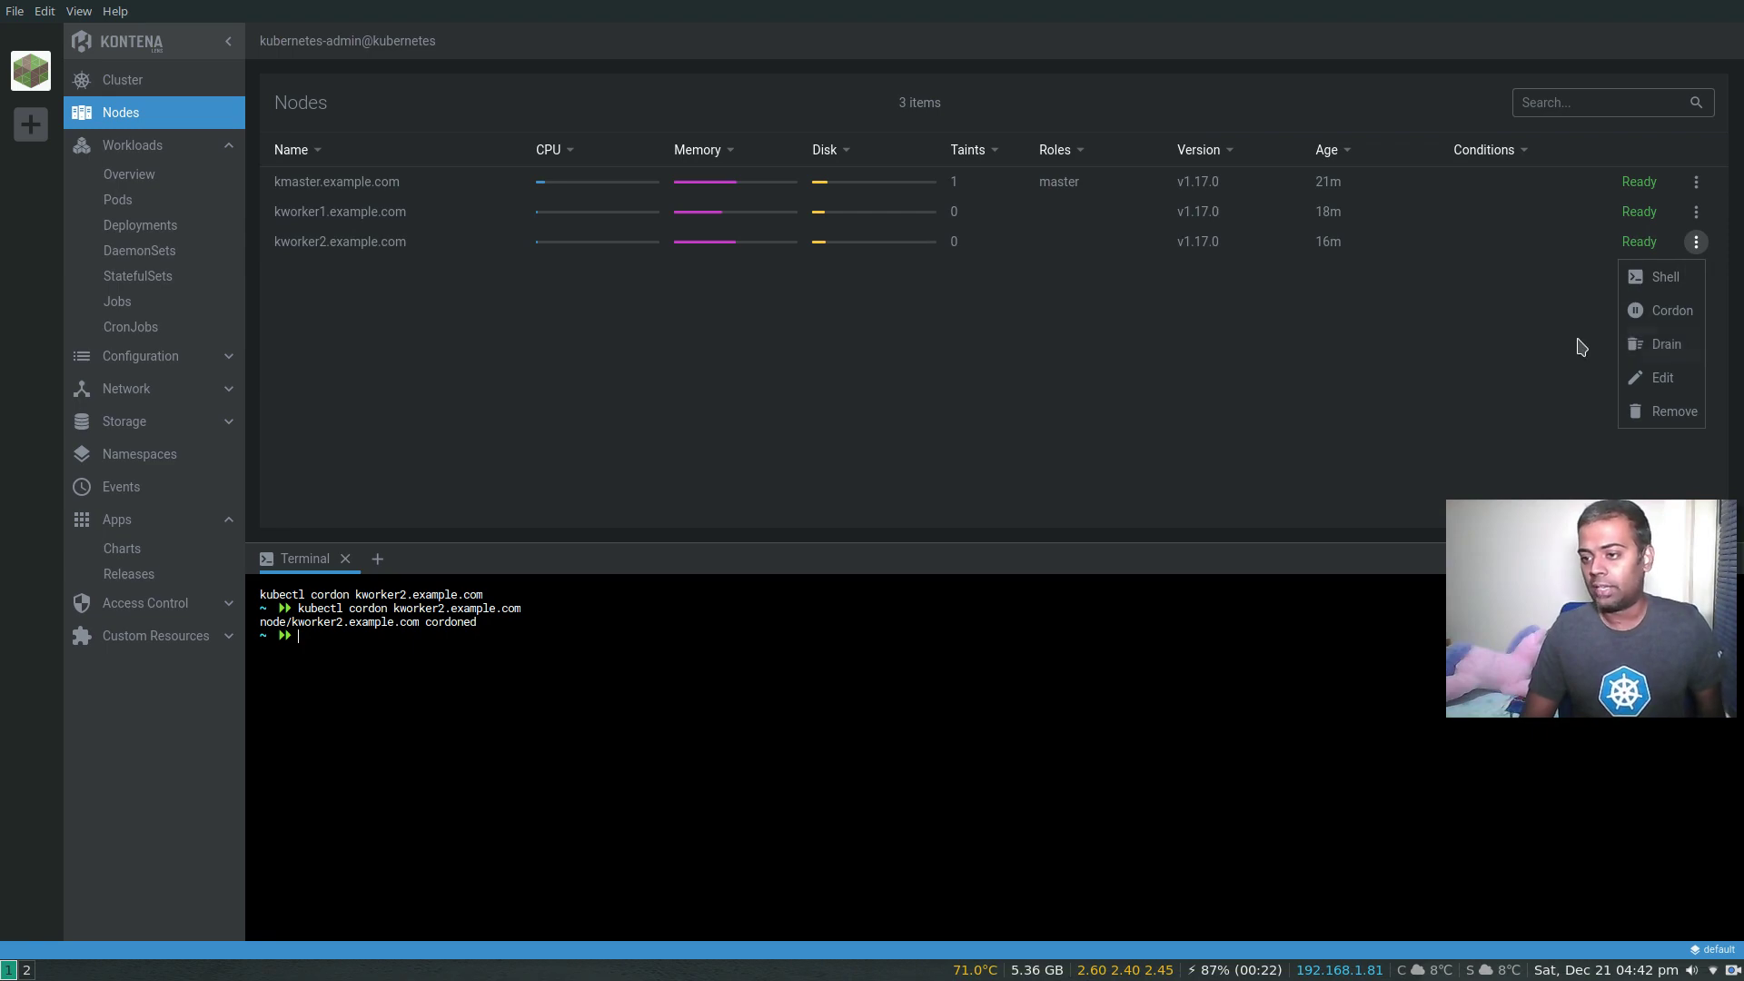
left_click(1658, 378)
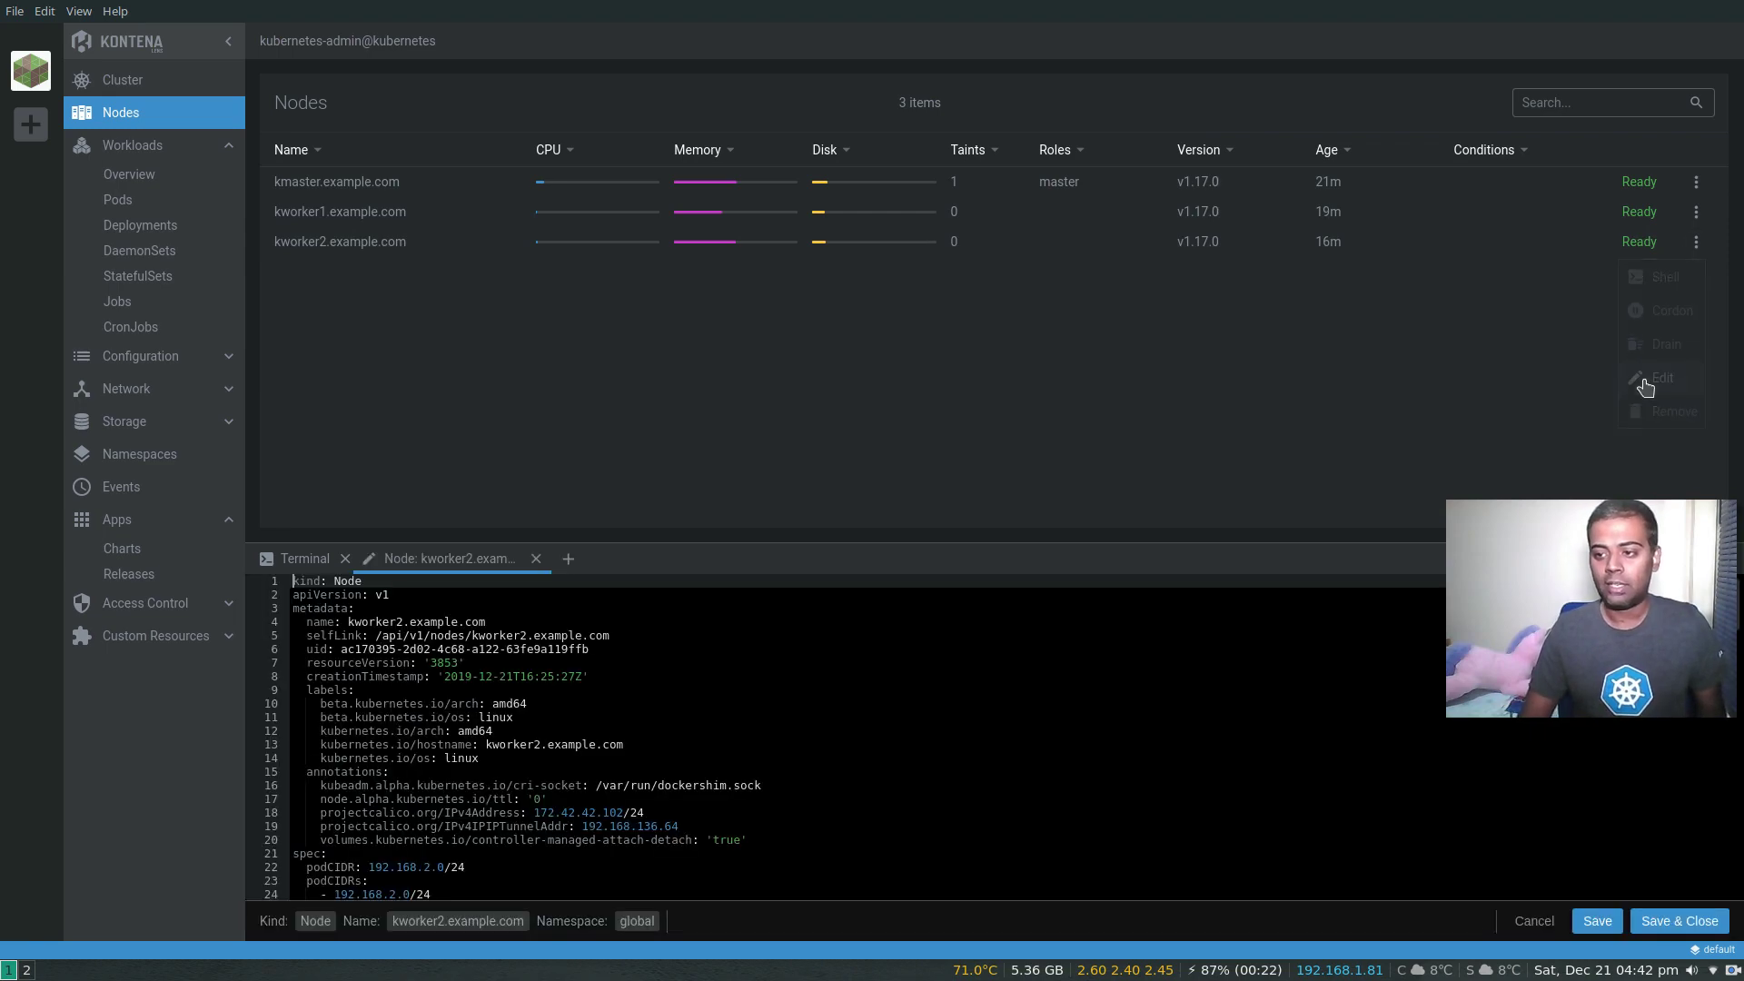
scroll(648, 730, "down", 15)
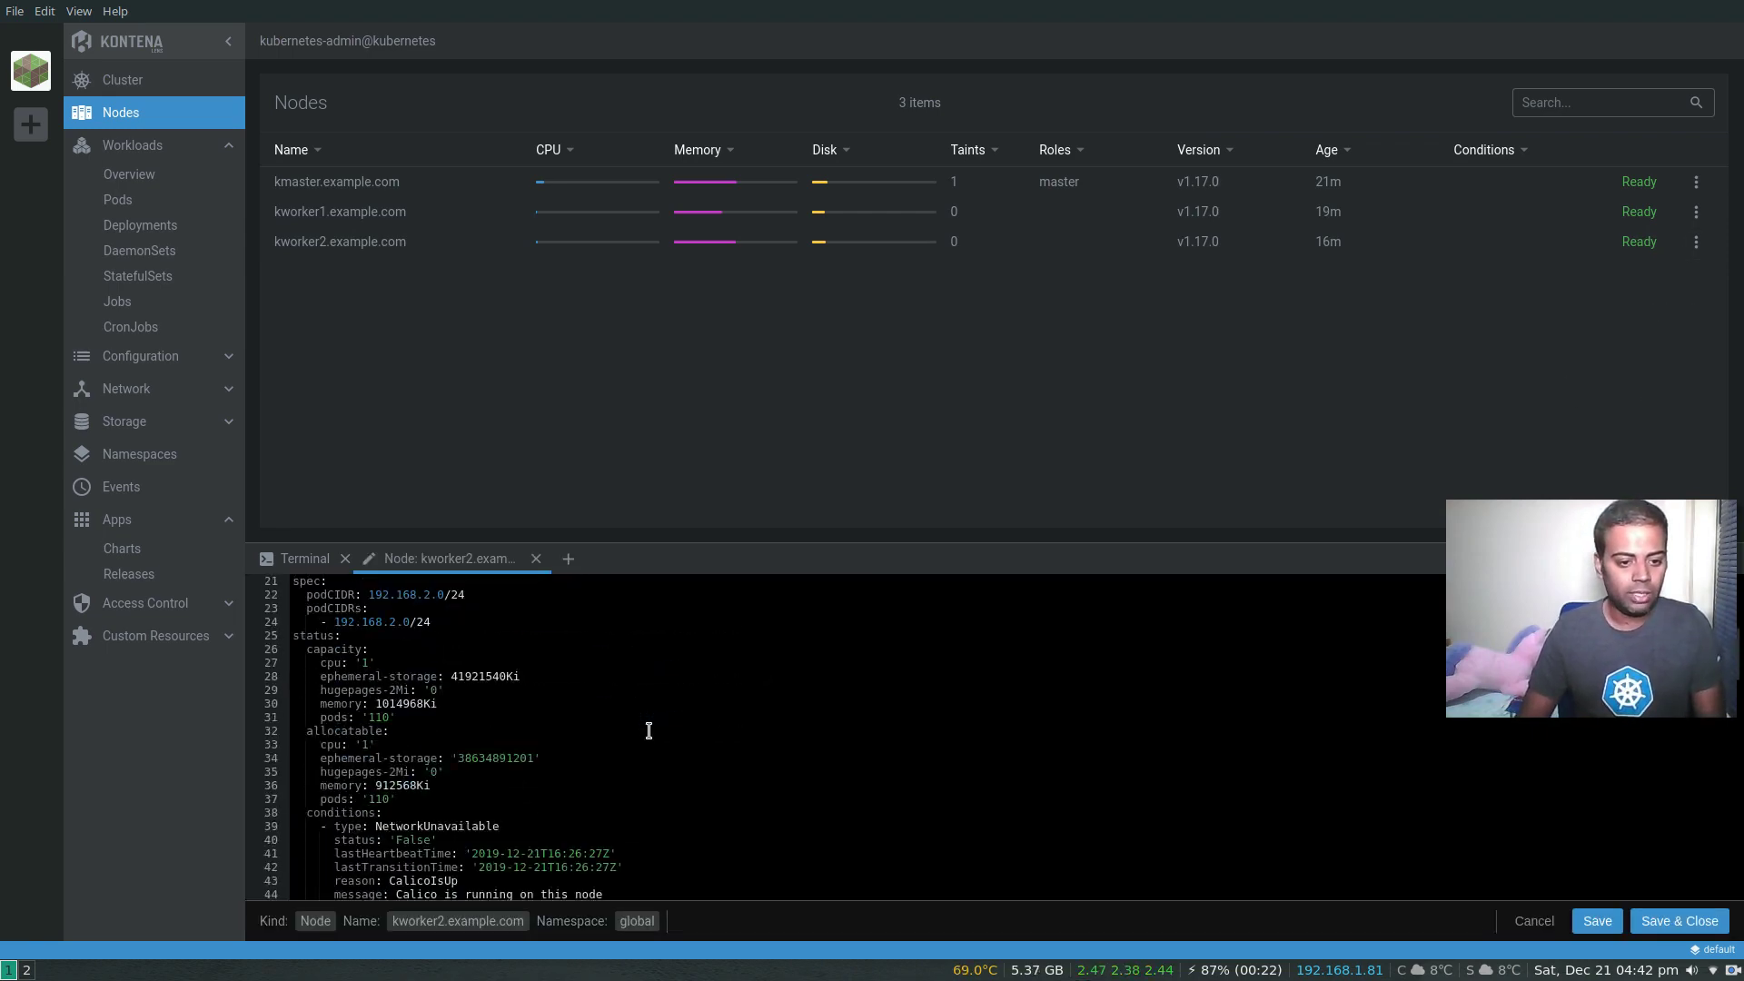
scroll(648, 730, "down", 3)
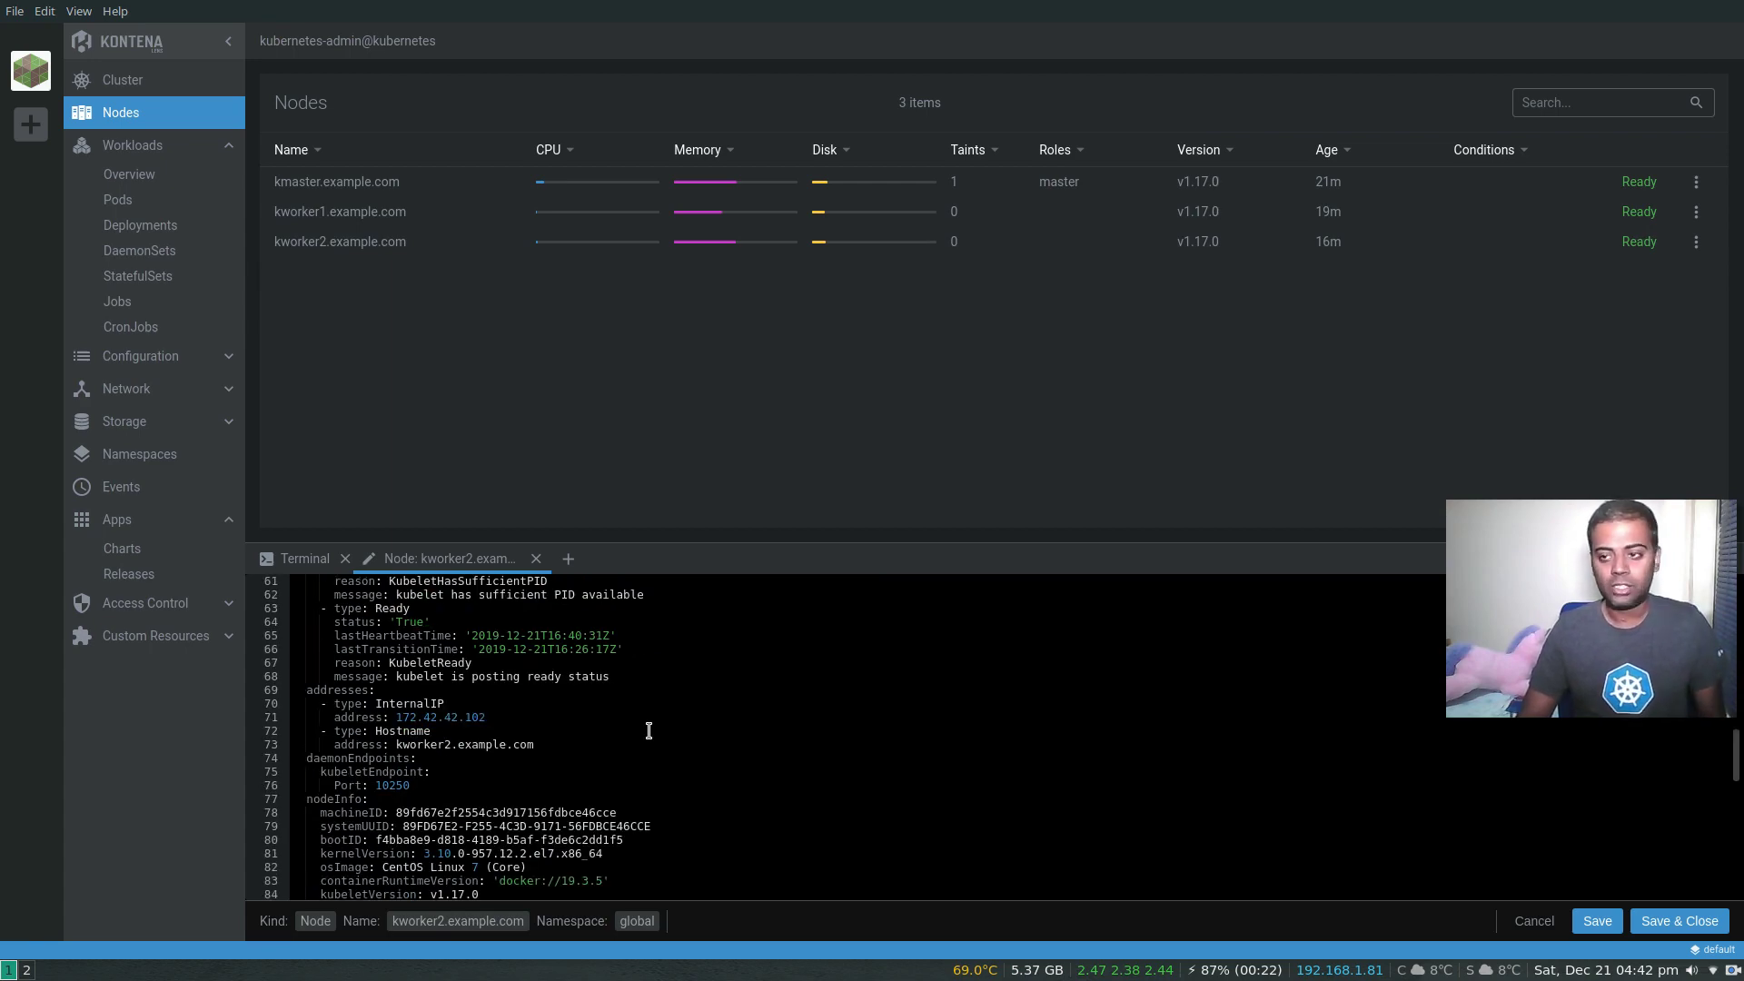
scroll(648, 730, "up", 10)
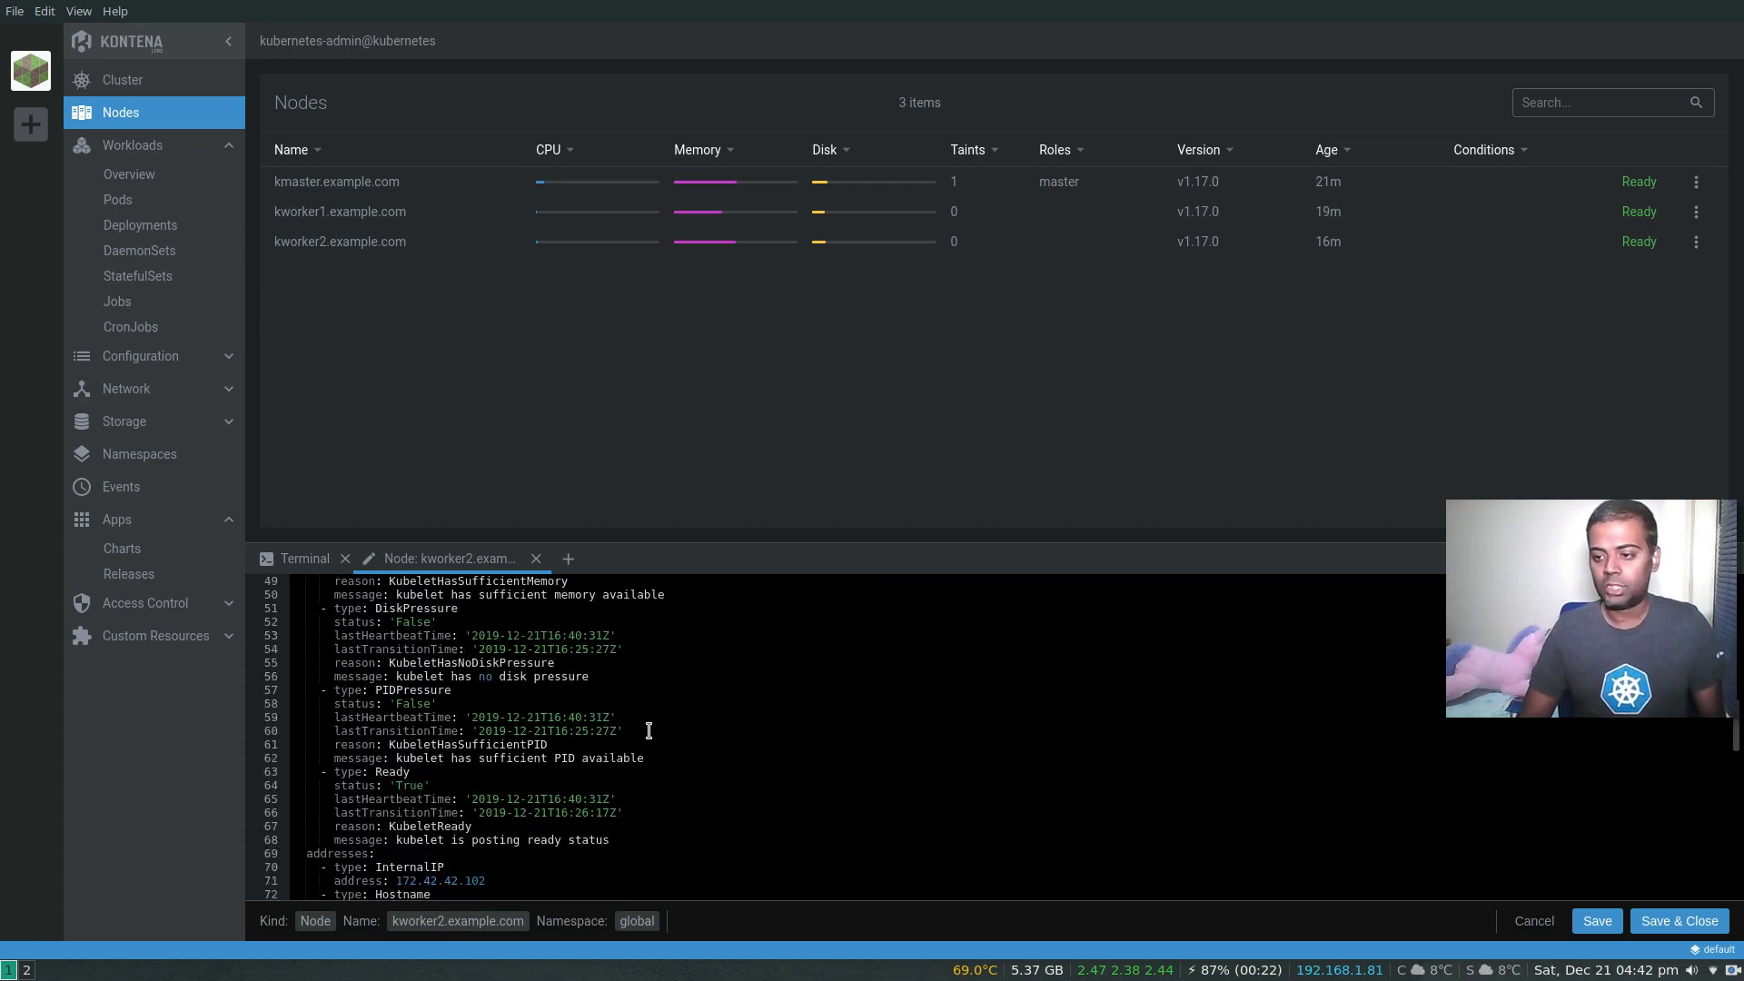
left_click(1534, 924)
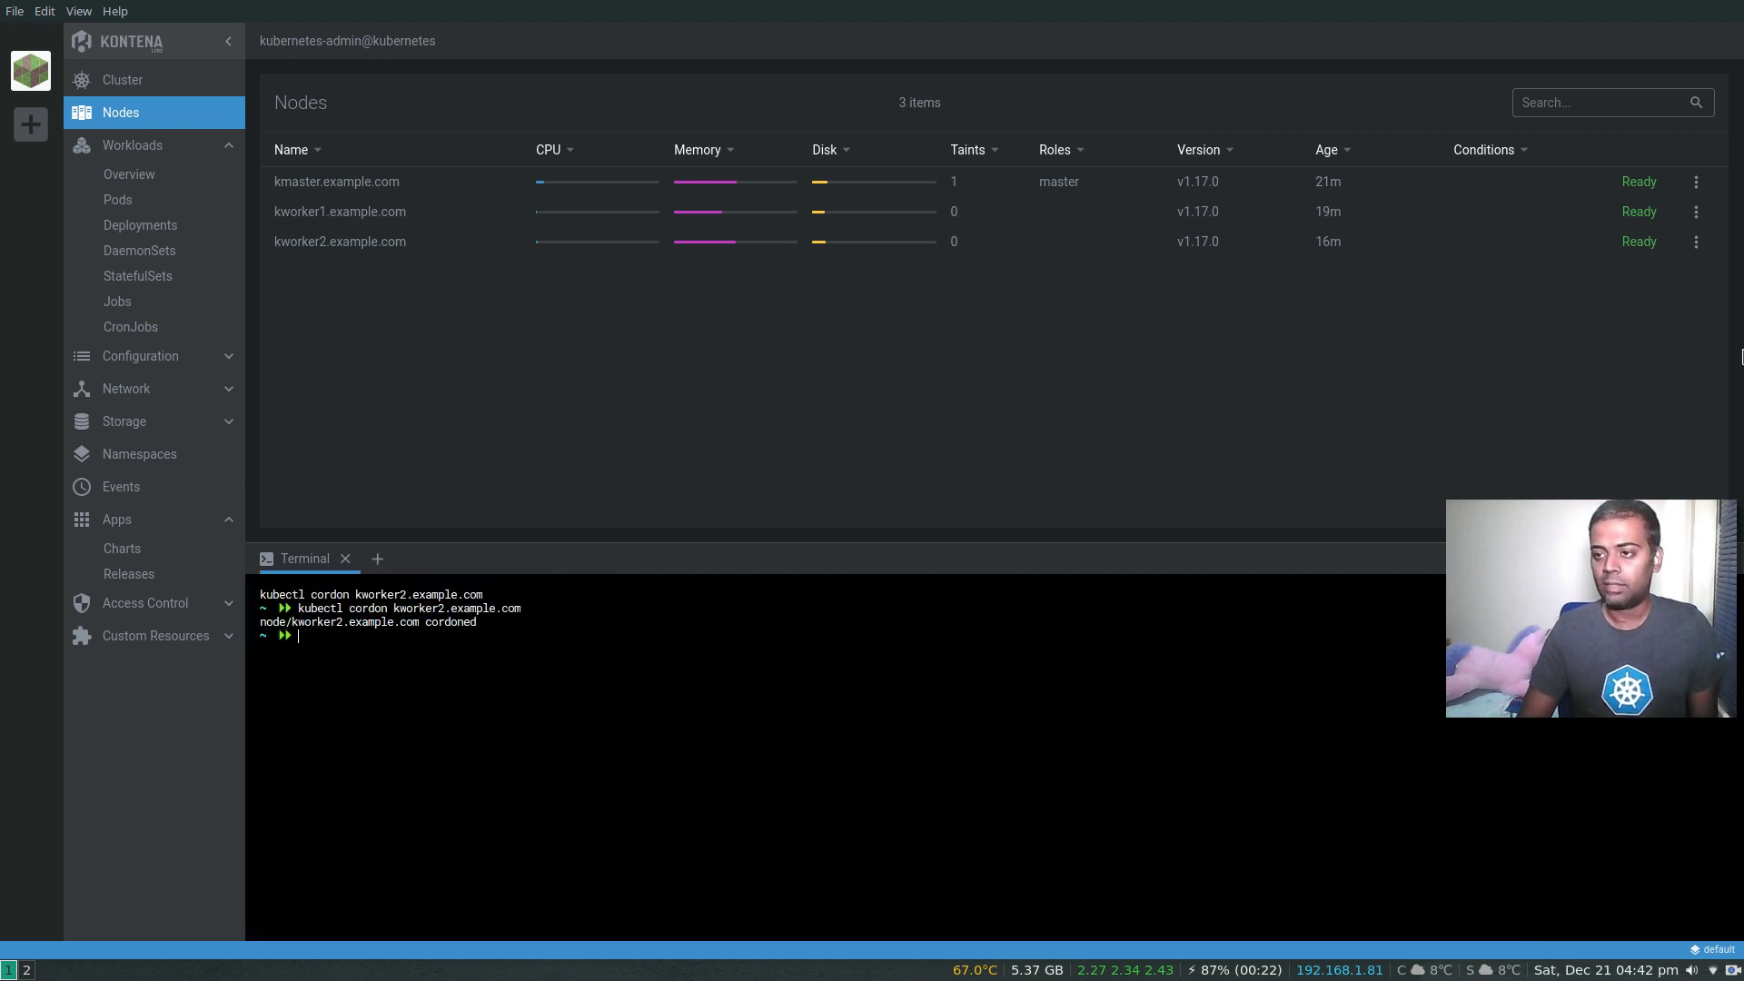
Step: Open a shell on the kworker2.example.com node, exit it and close the shell session
left_click(1695, 243)
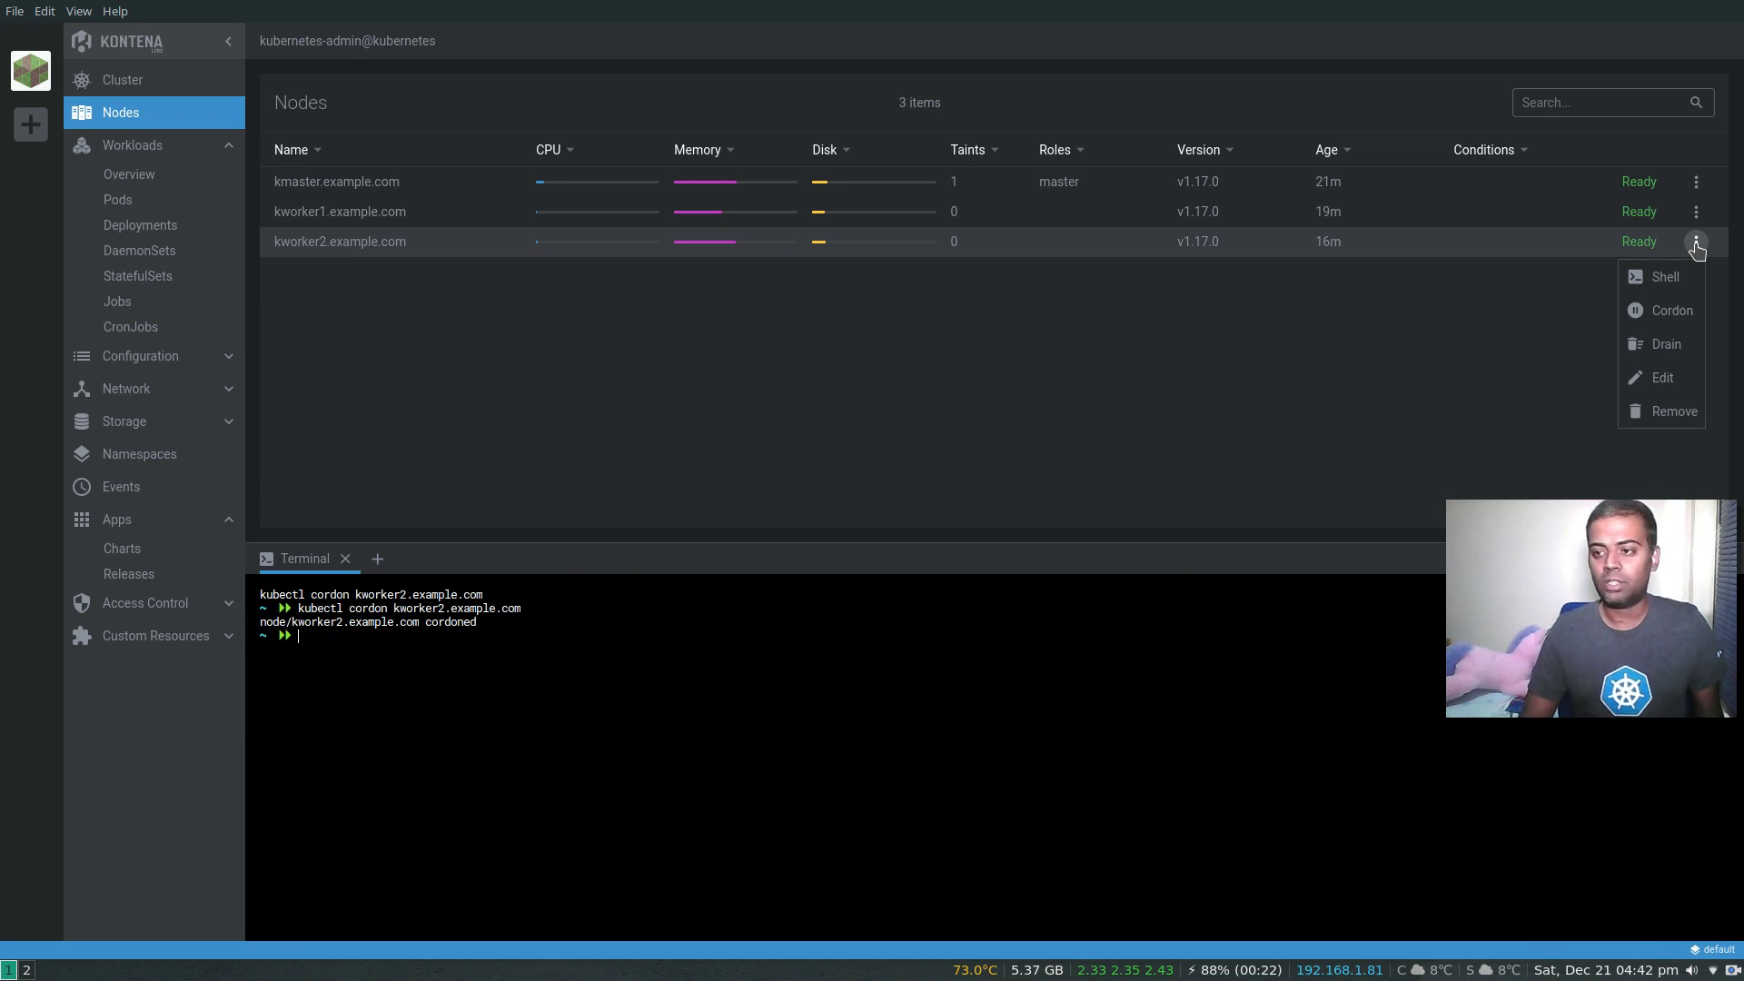
left_click(1660, 278)
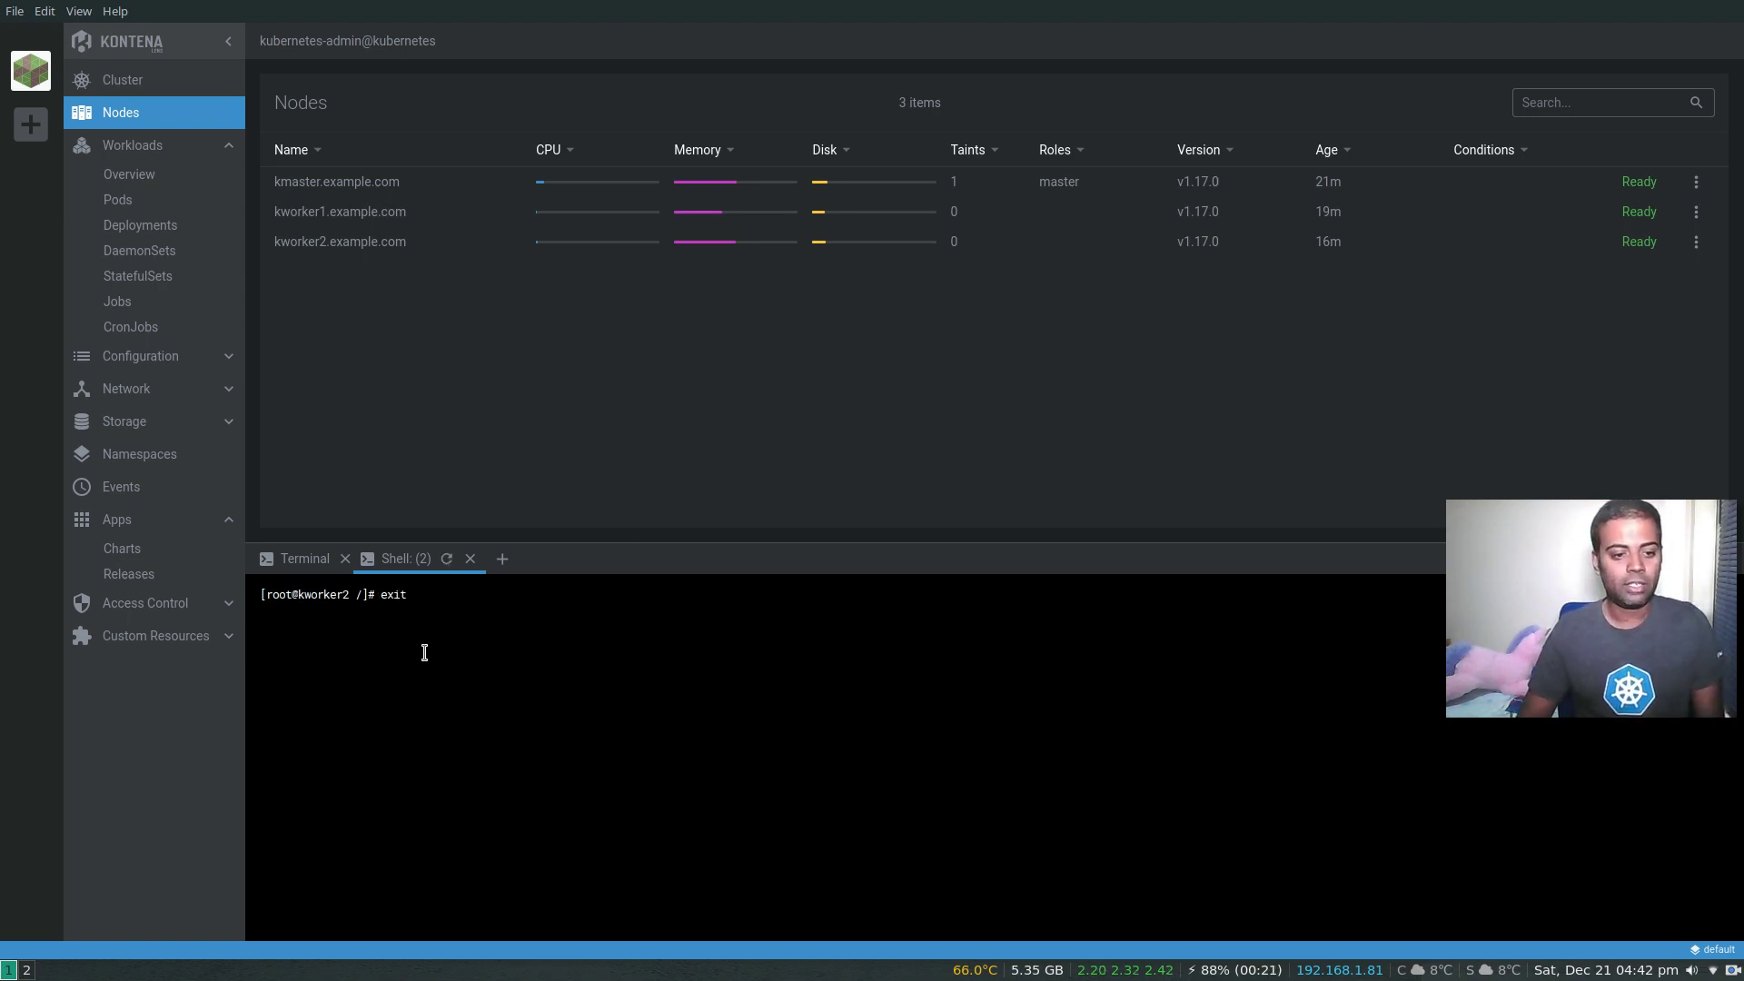
left_click(470, 558)
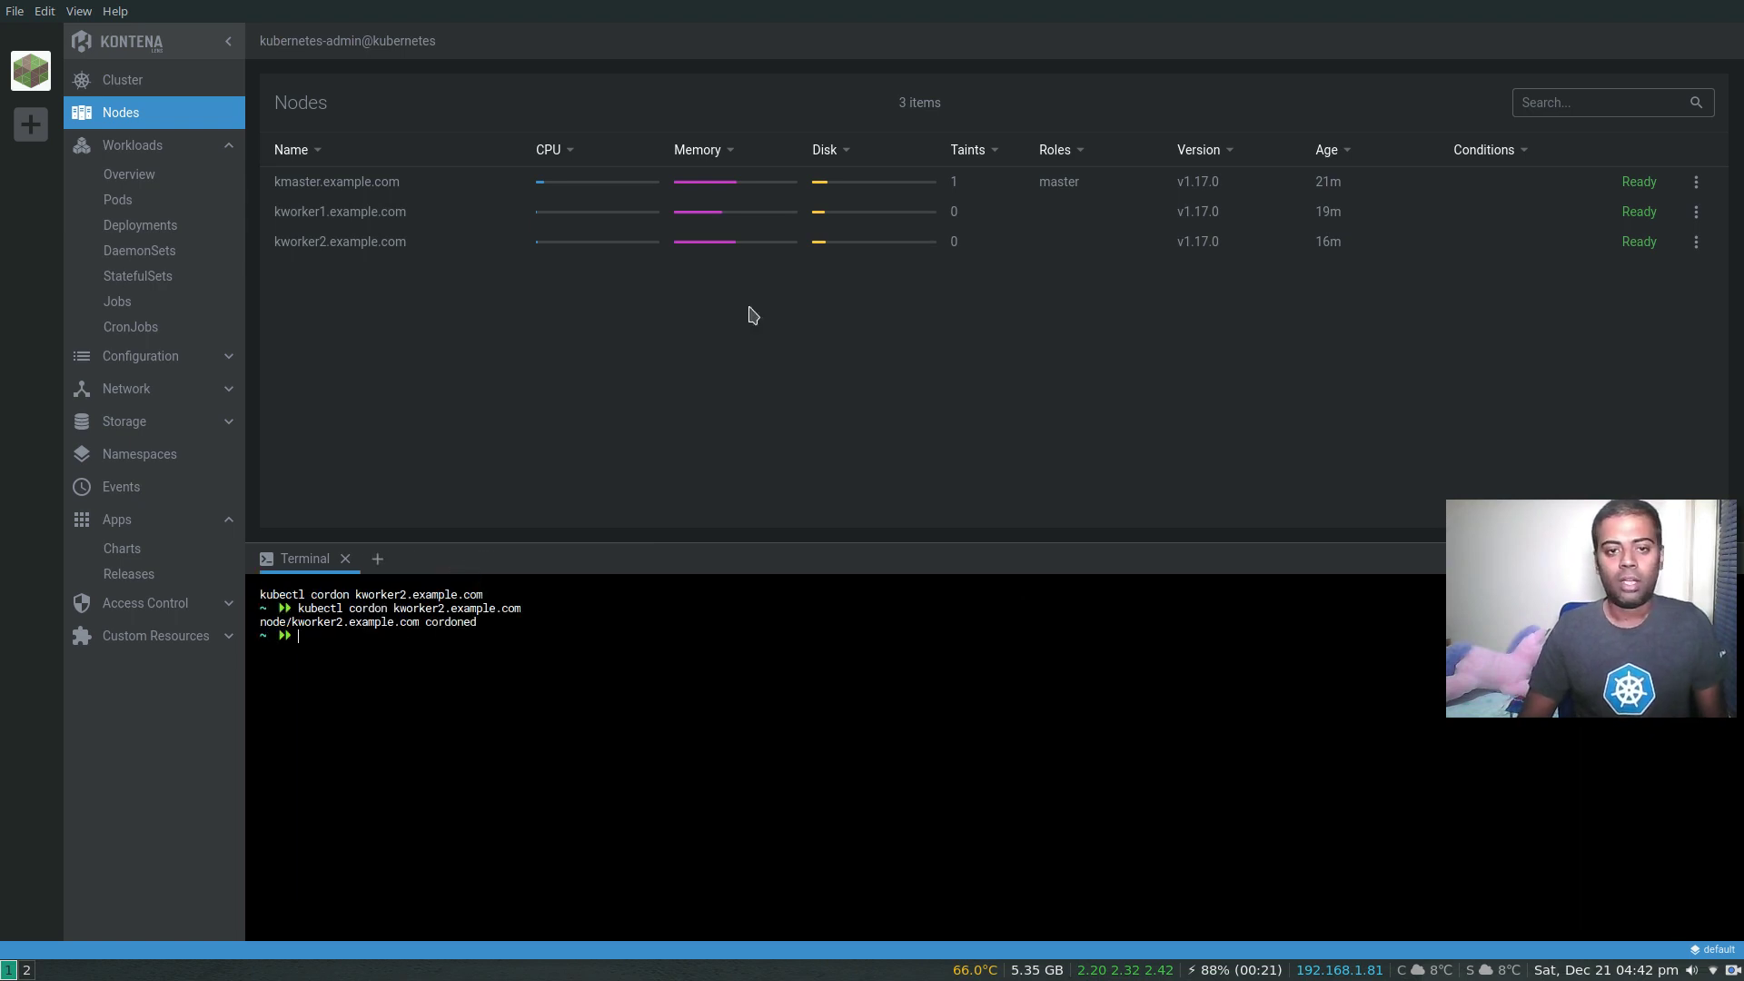
Step: Open the kworker2.example.com node details and look through its CPU, memory, disk and pod metrics, properties and pod list
left_click(366, 247)
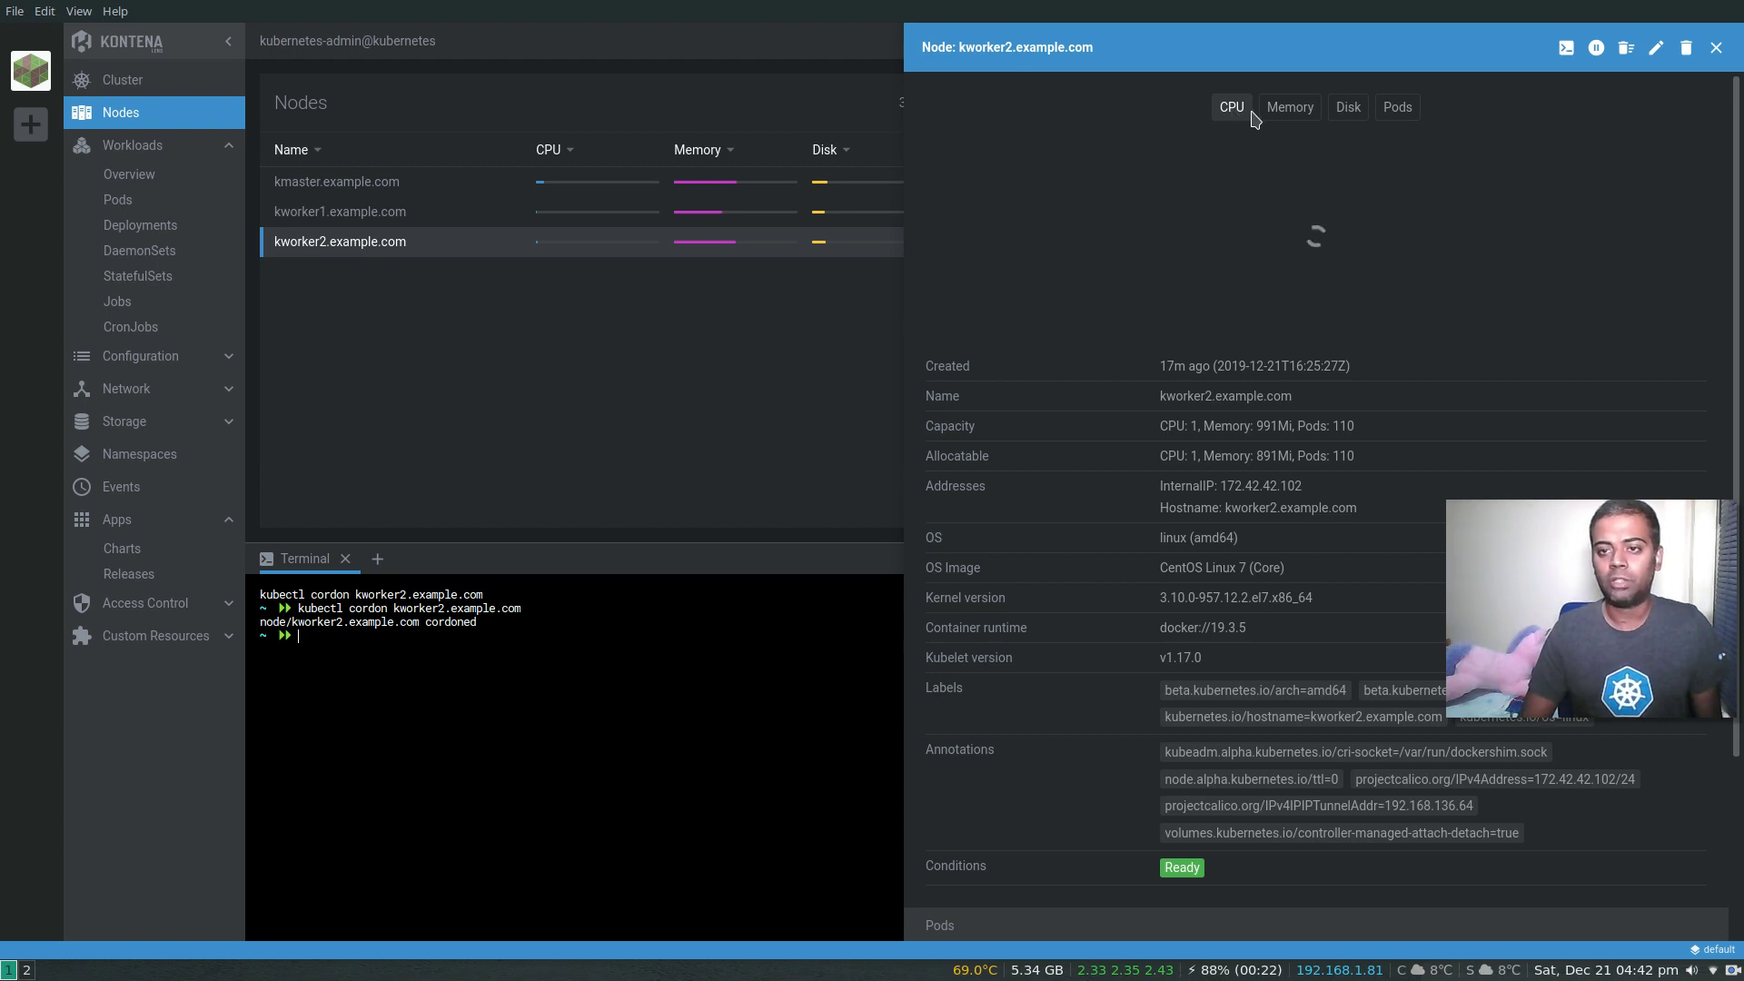
left_click(1299, 110)
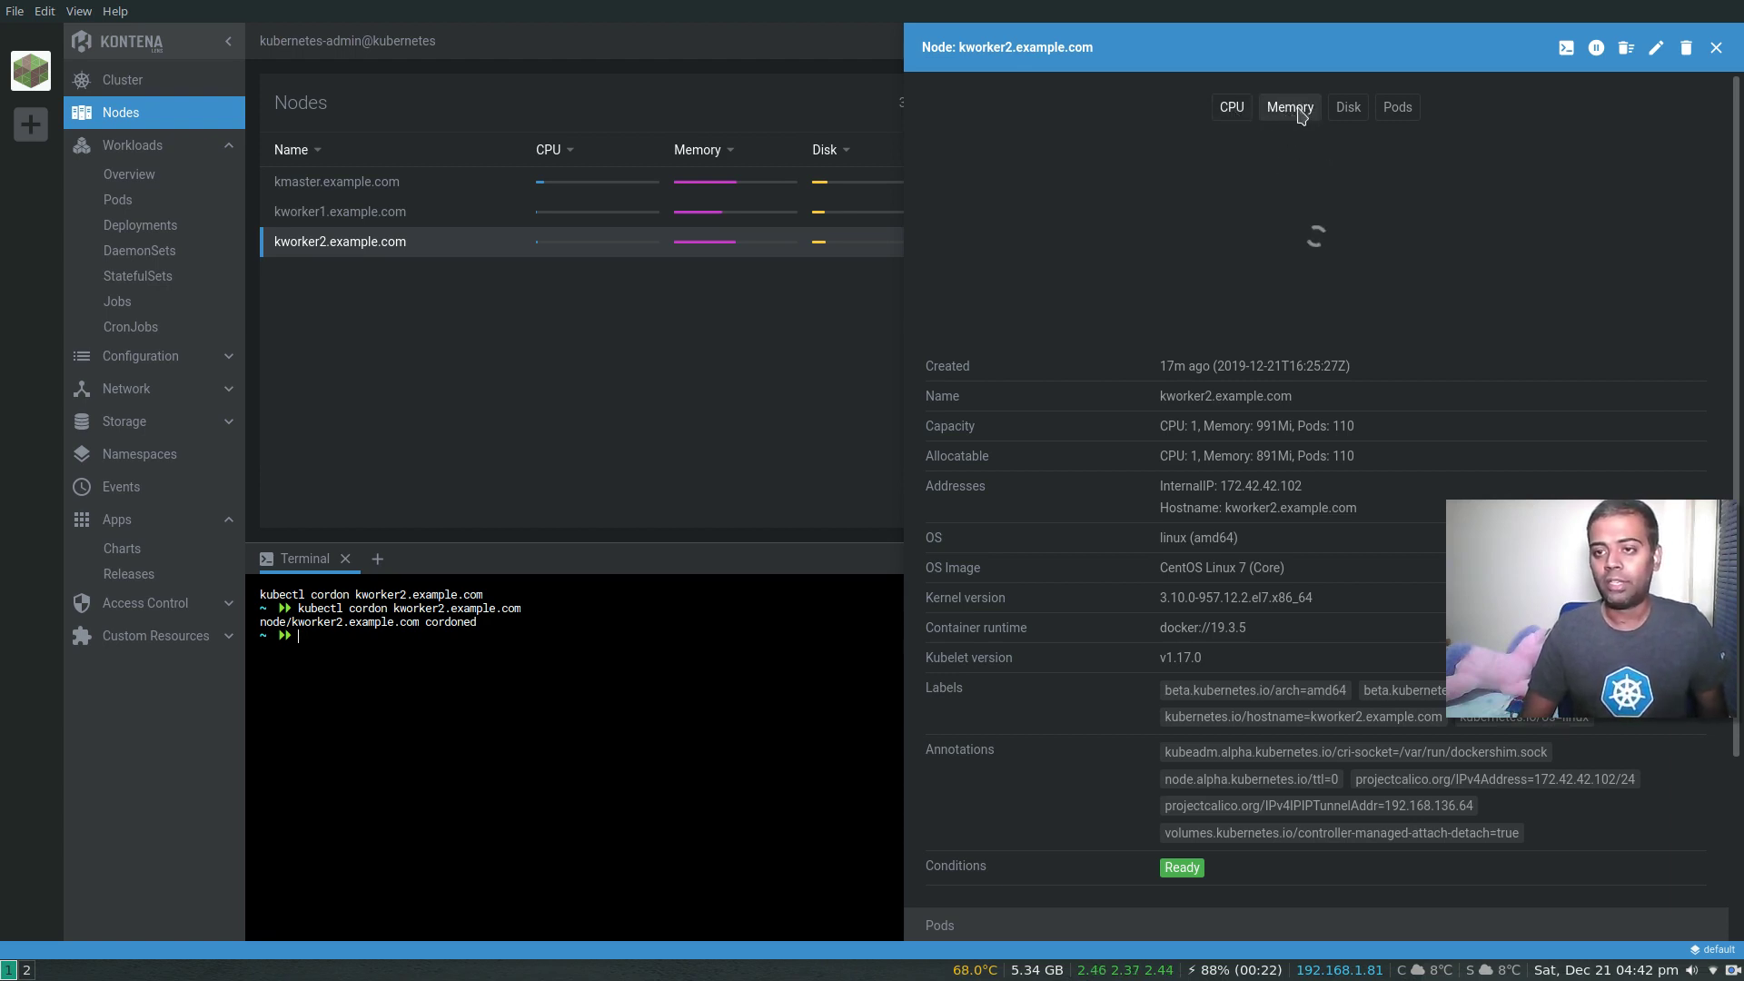
left_click(1346, 110)
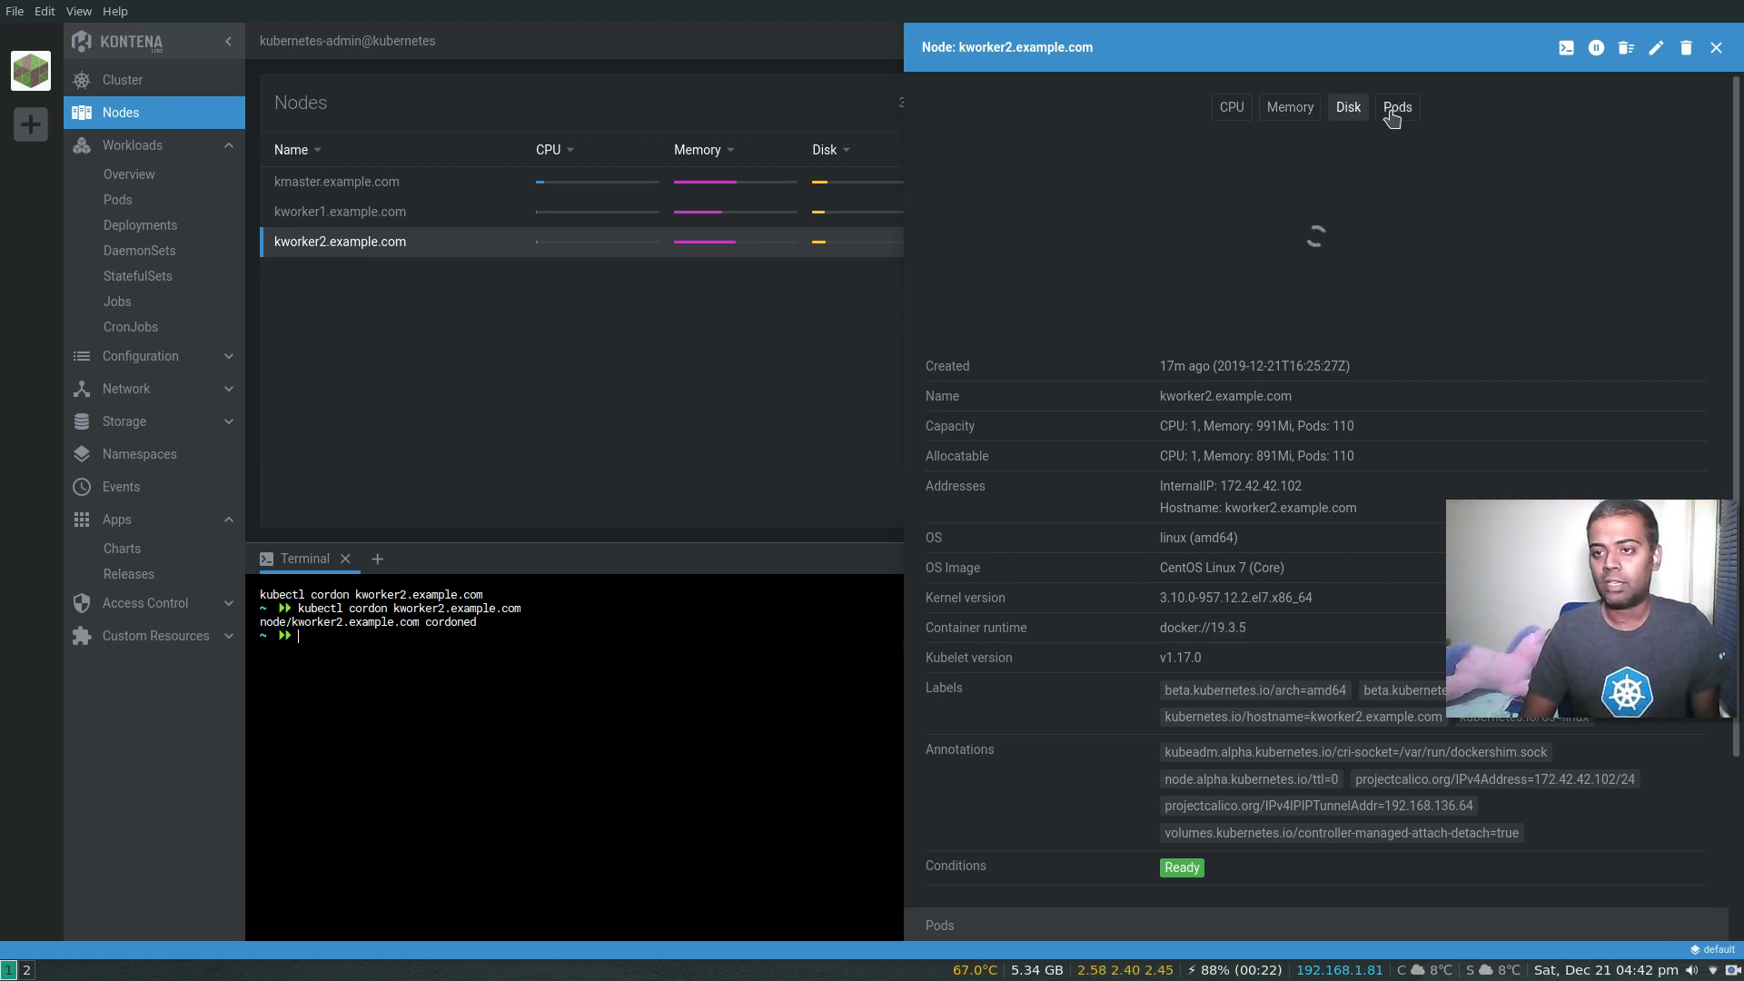
left_click(1395, 114)
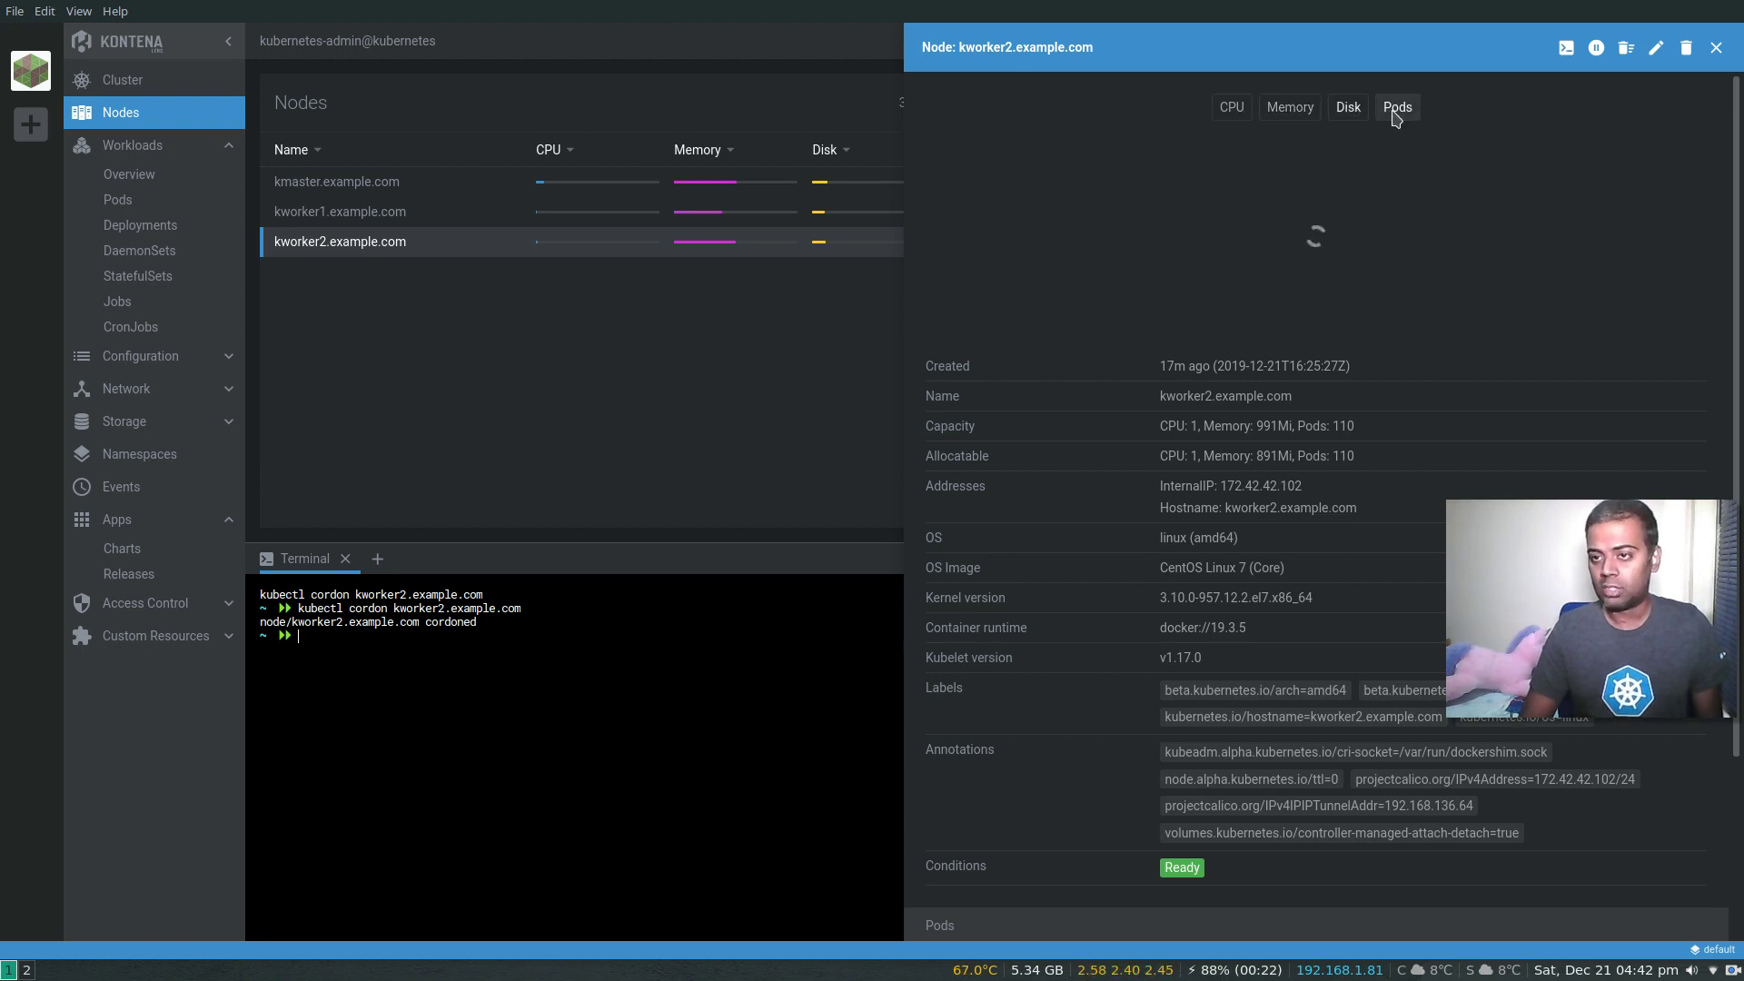
left_click(1231, 111)
scroll(1083, 591, "down", 3)
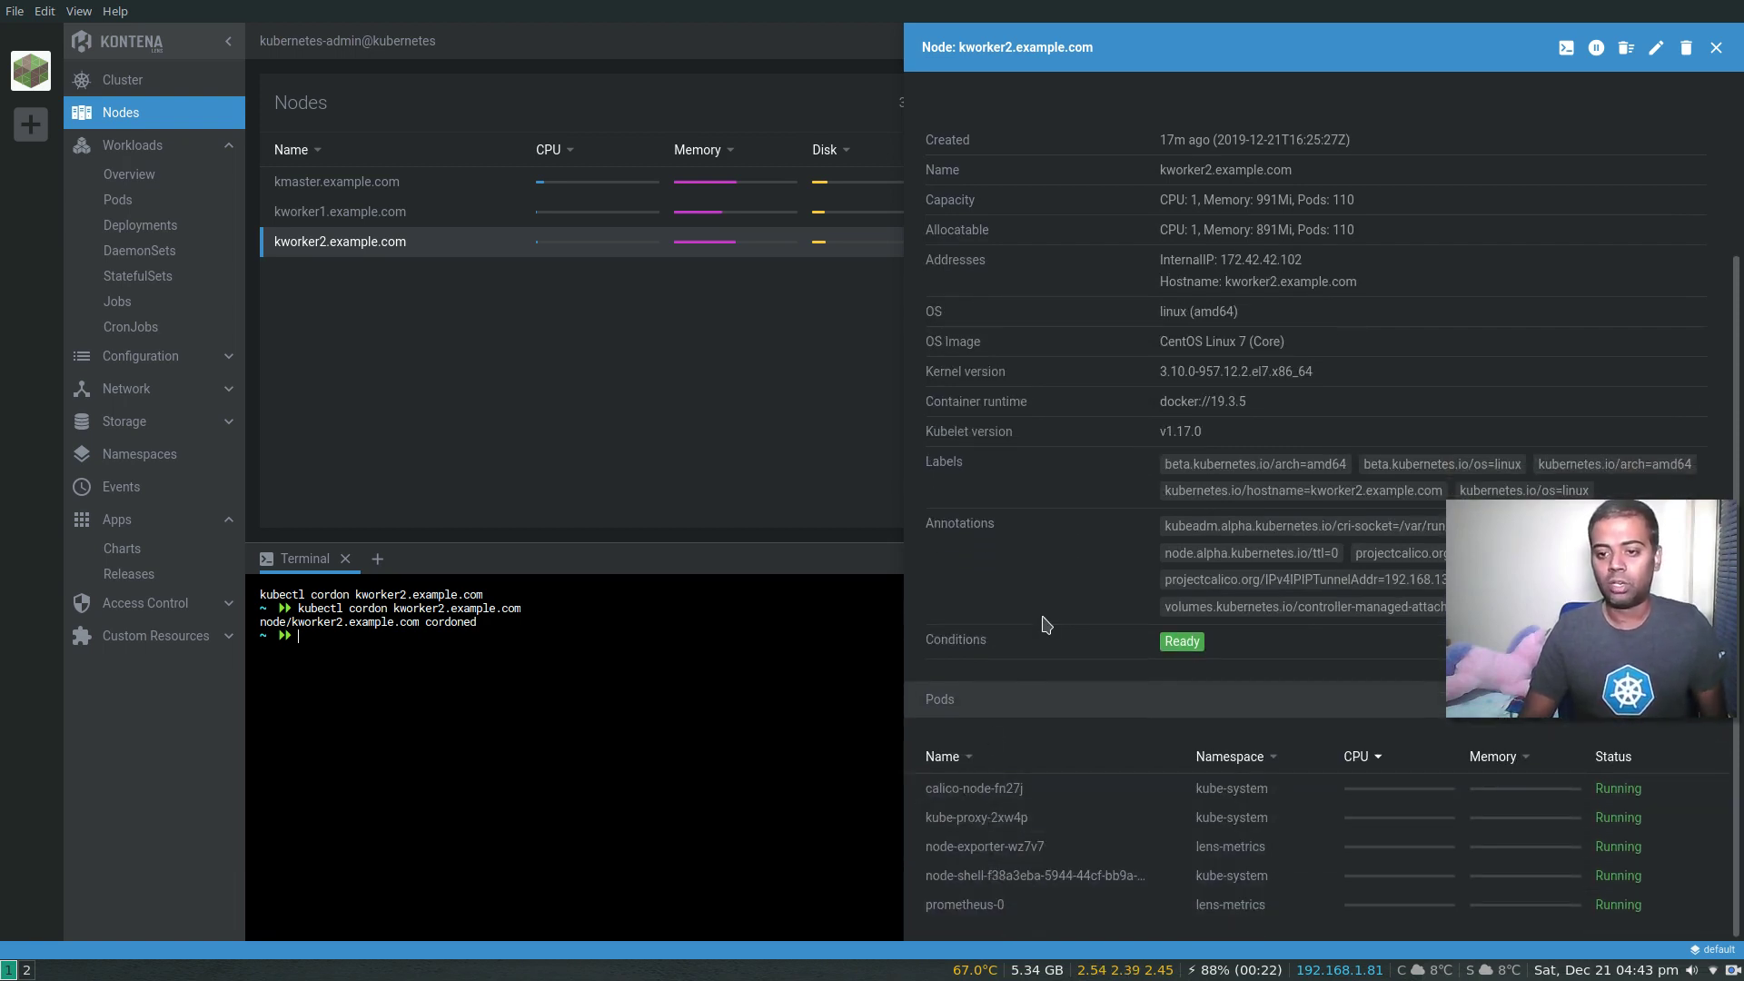
scroll(1044, 617, "up", 3)
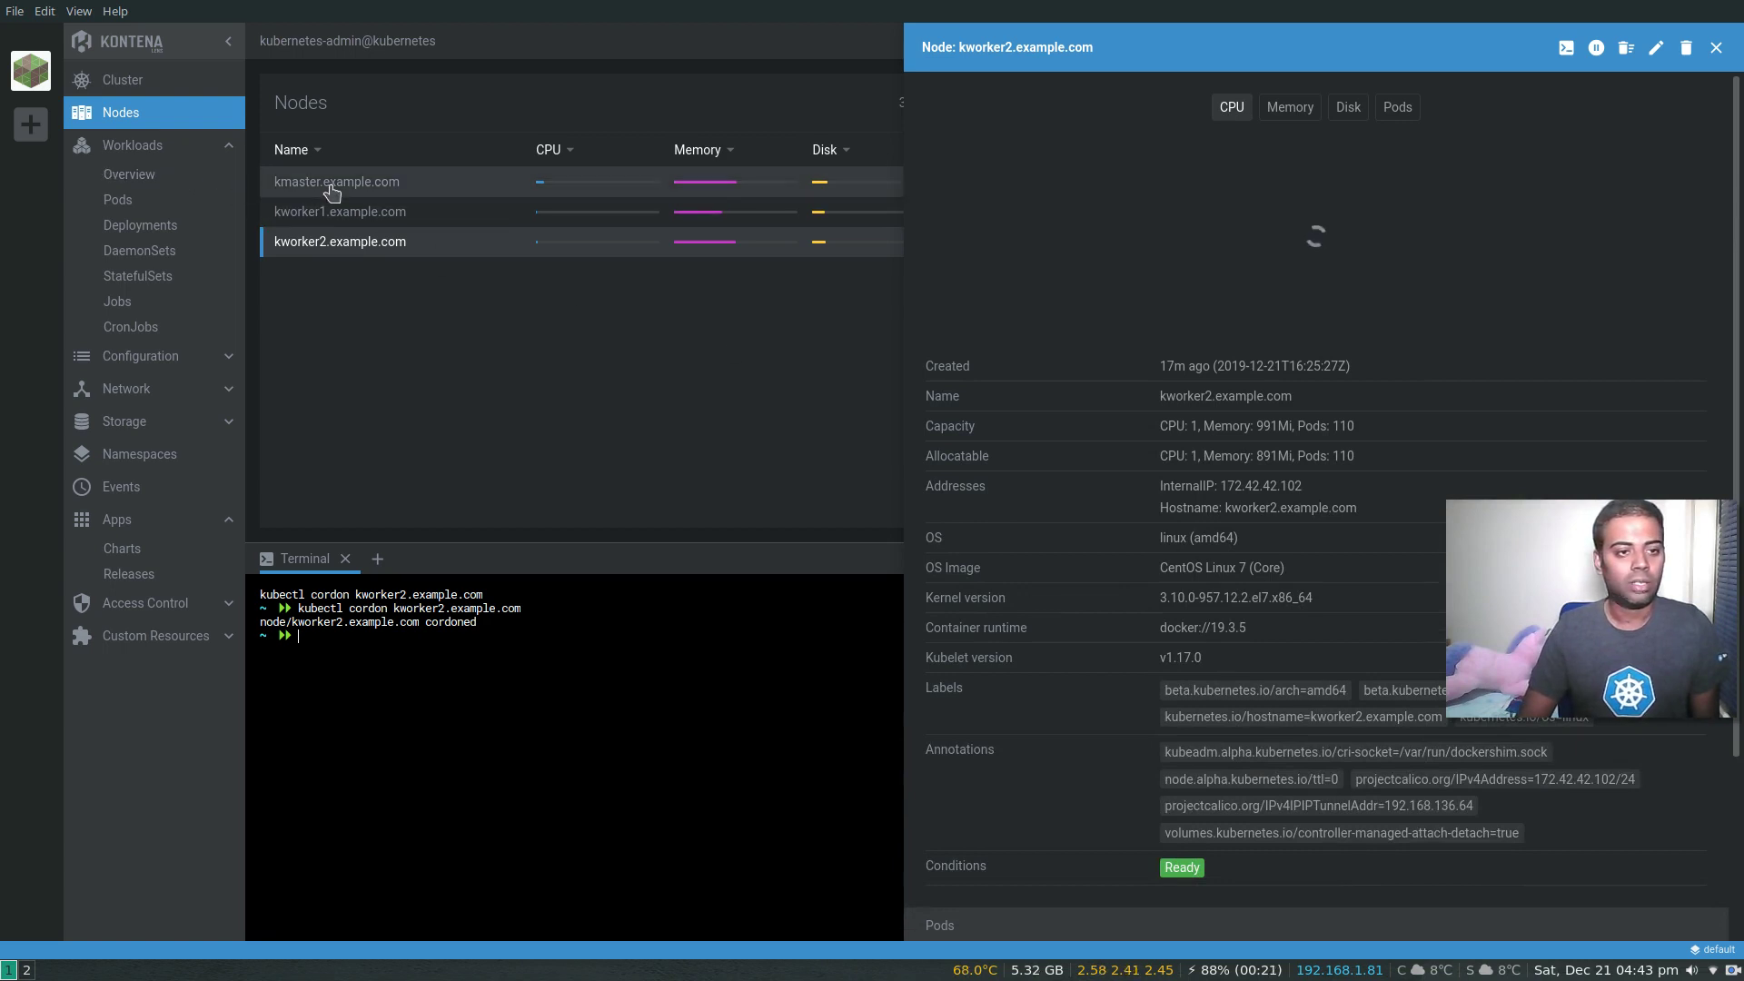
Step: View the kmaster.example.com node's properties, taints and pods, then close its details
left_click(333, 189)
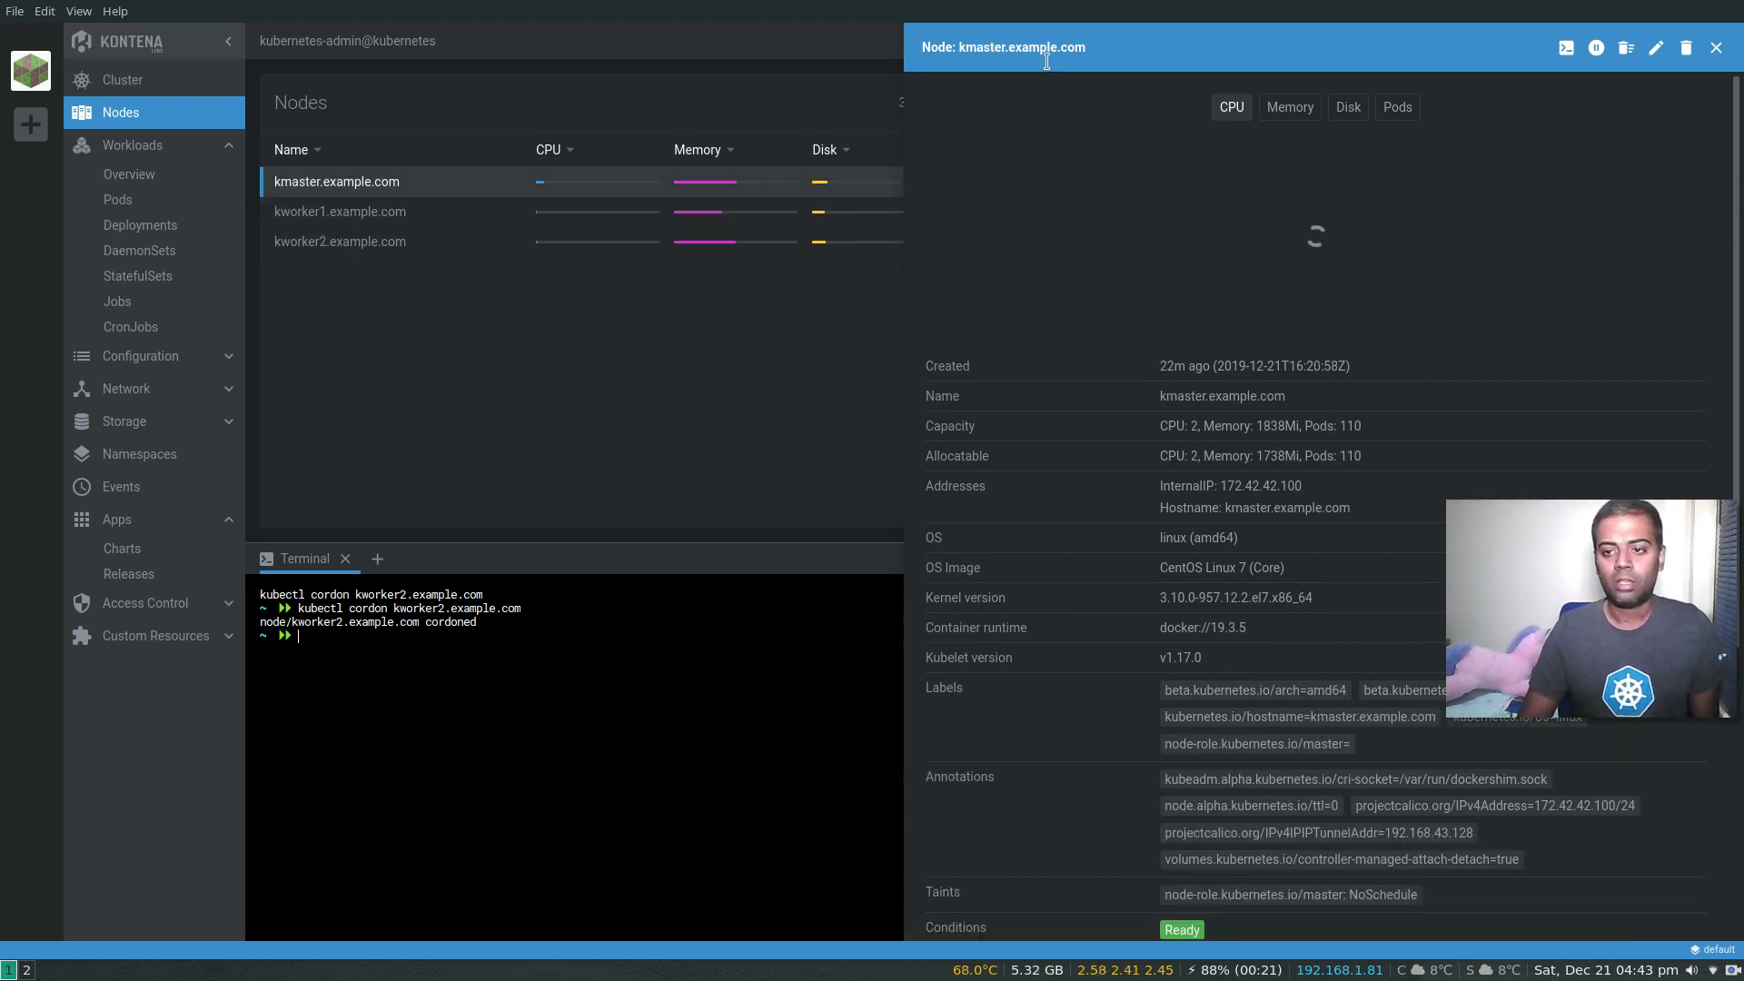
scroll(1090, 527, "down", 5)
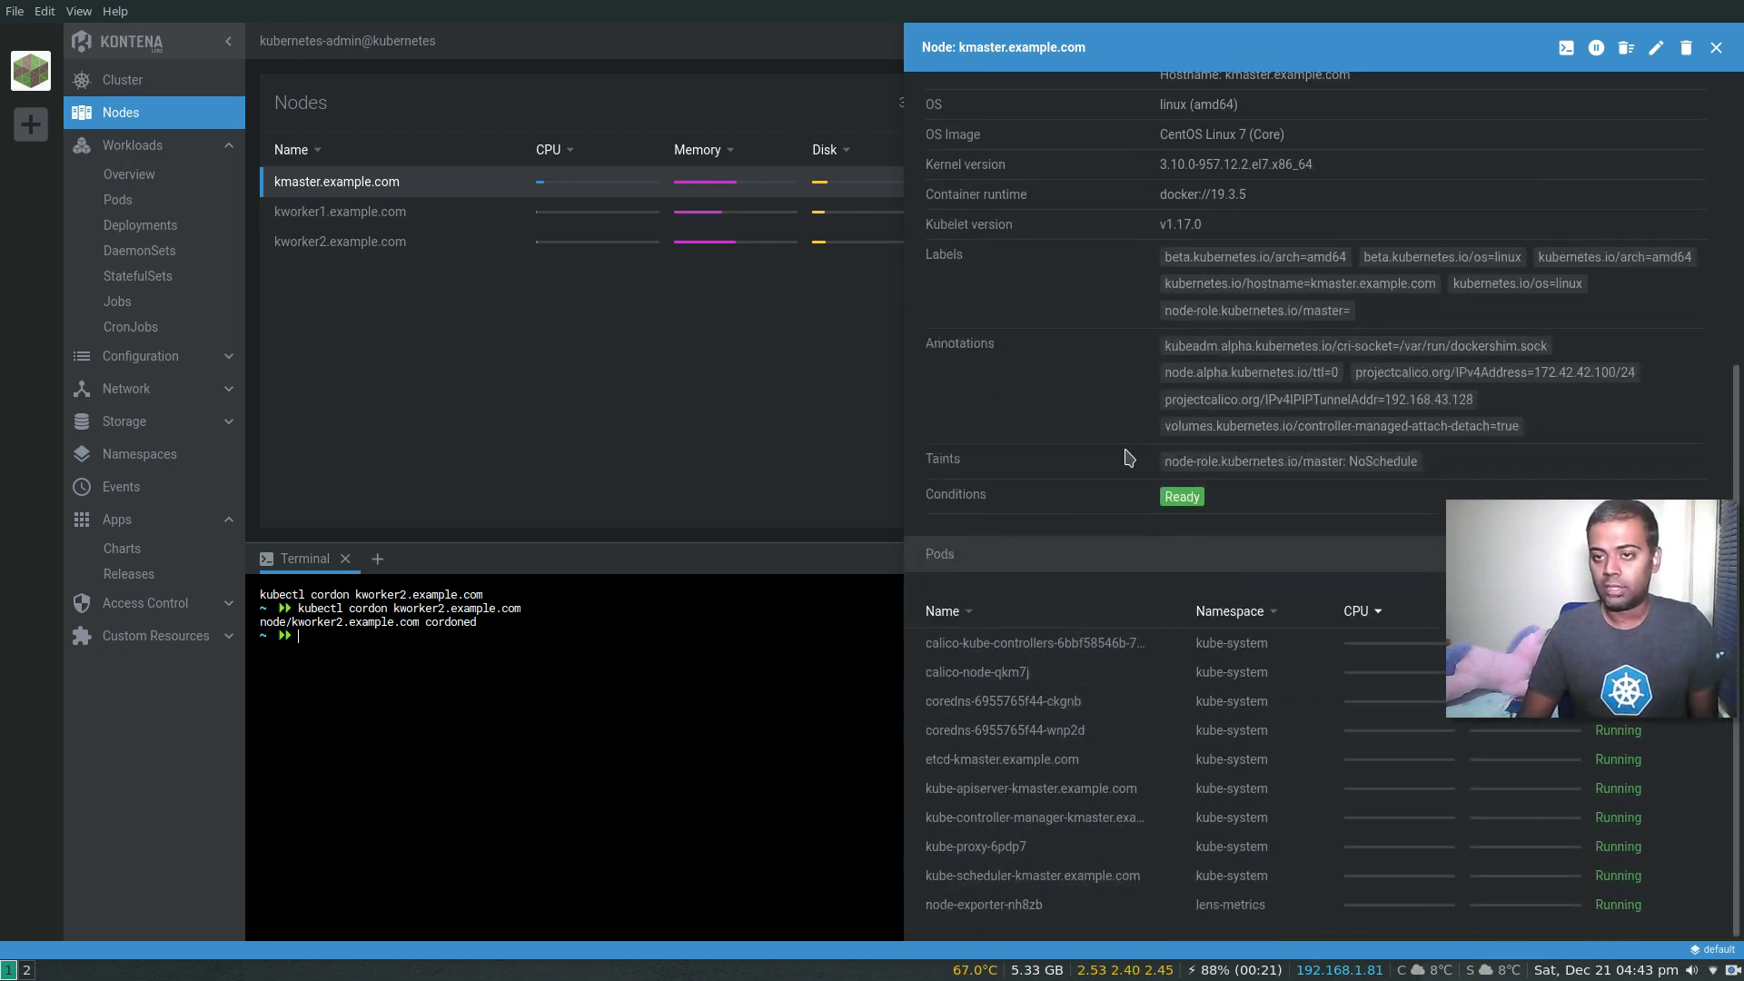
scroll(1129, 457, "up", 5)
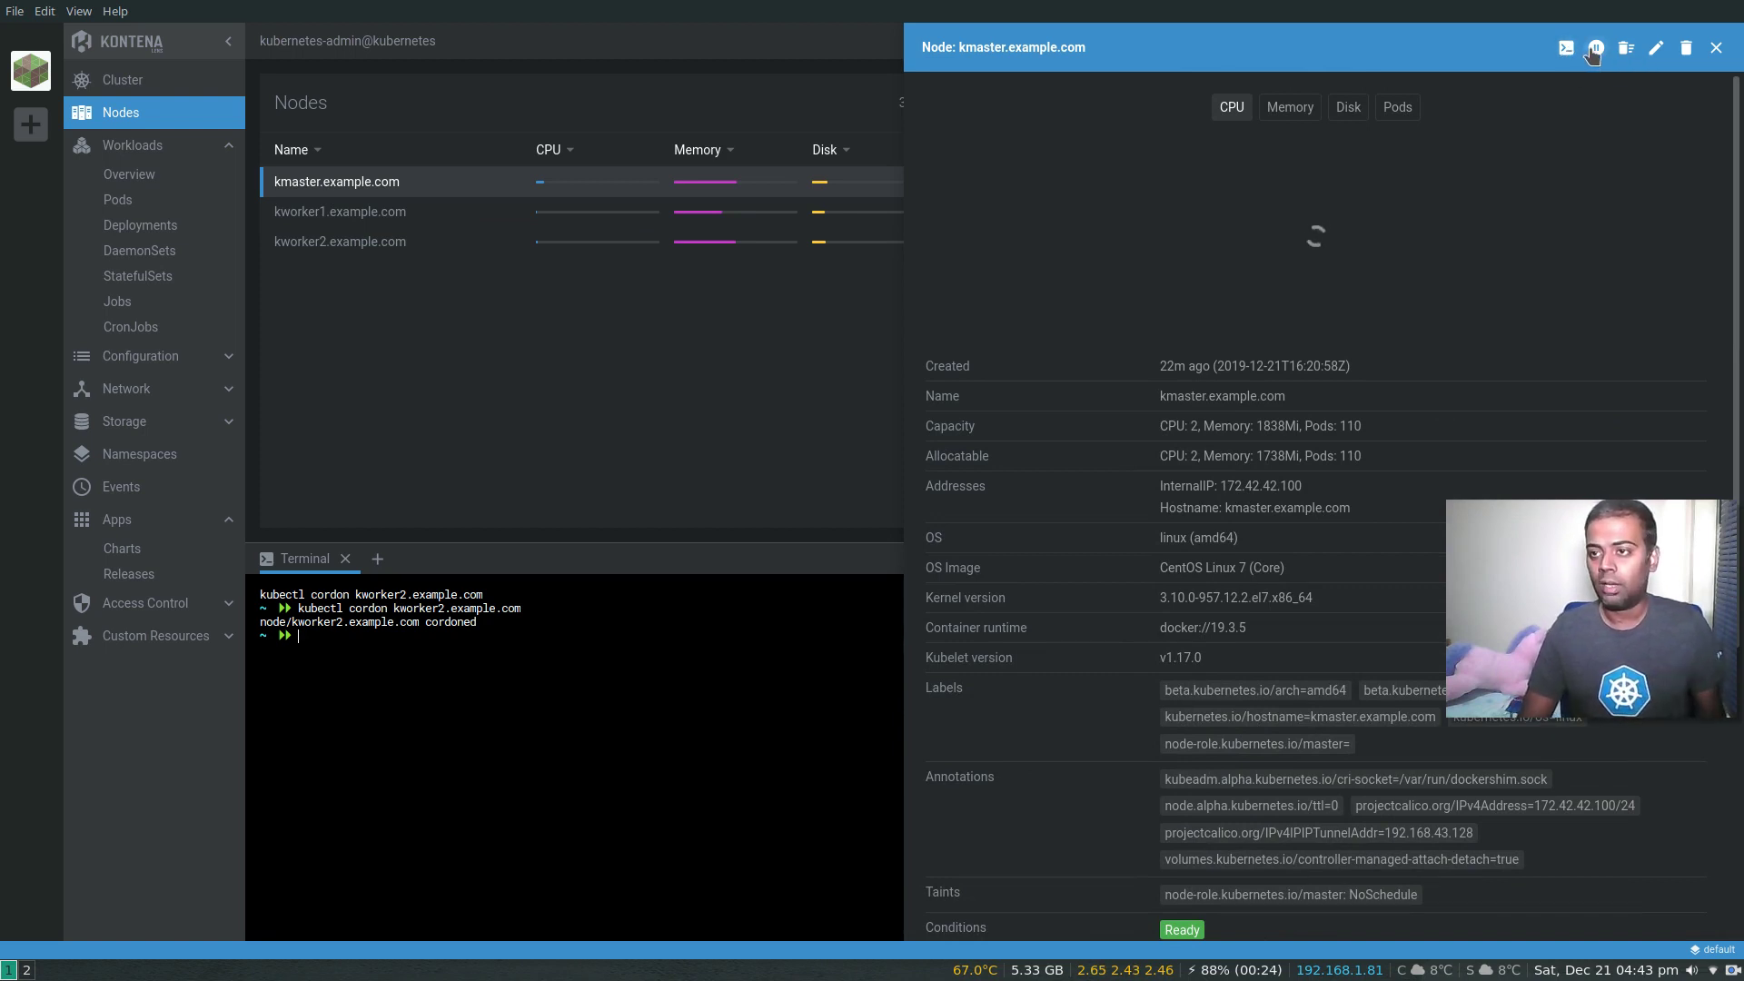
left_click(1715, 48)
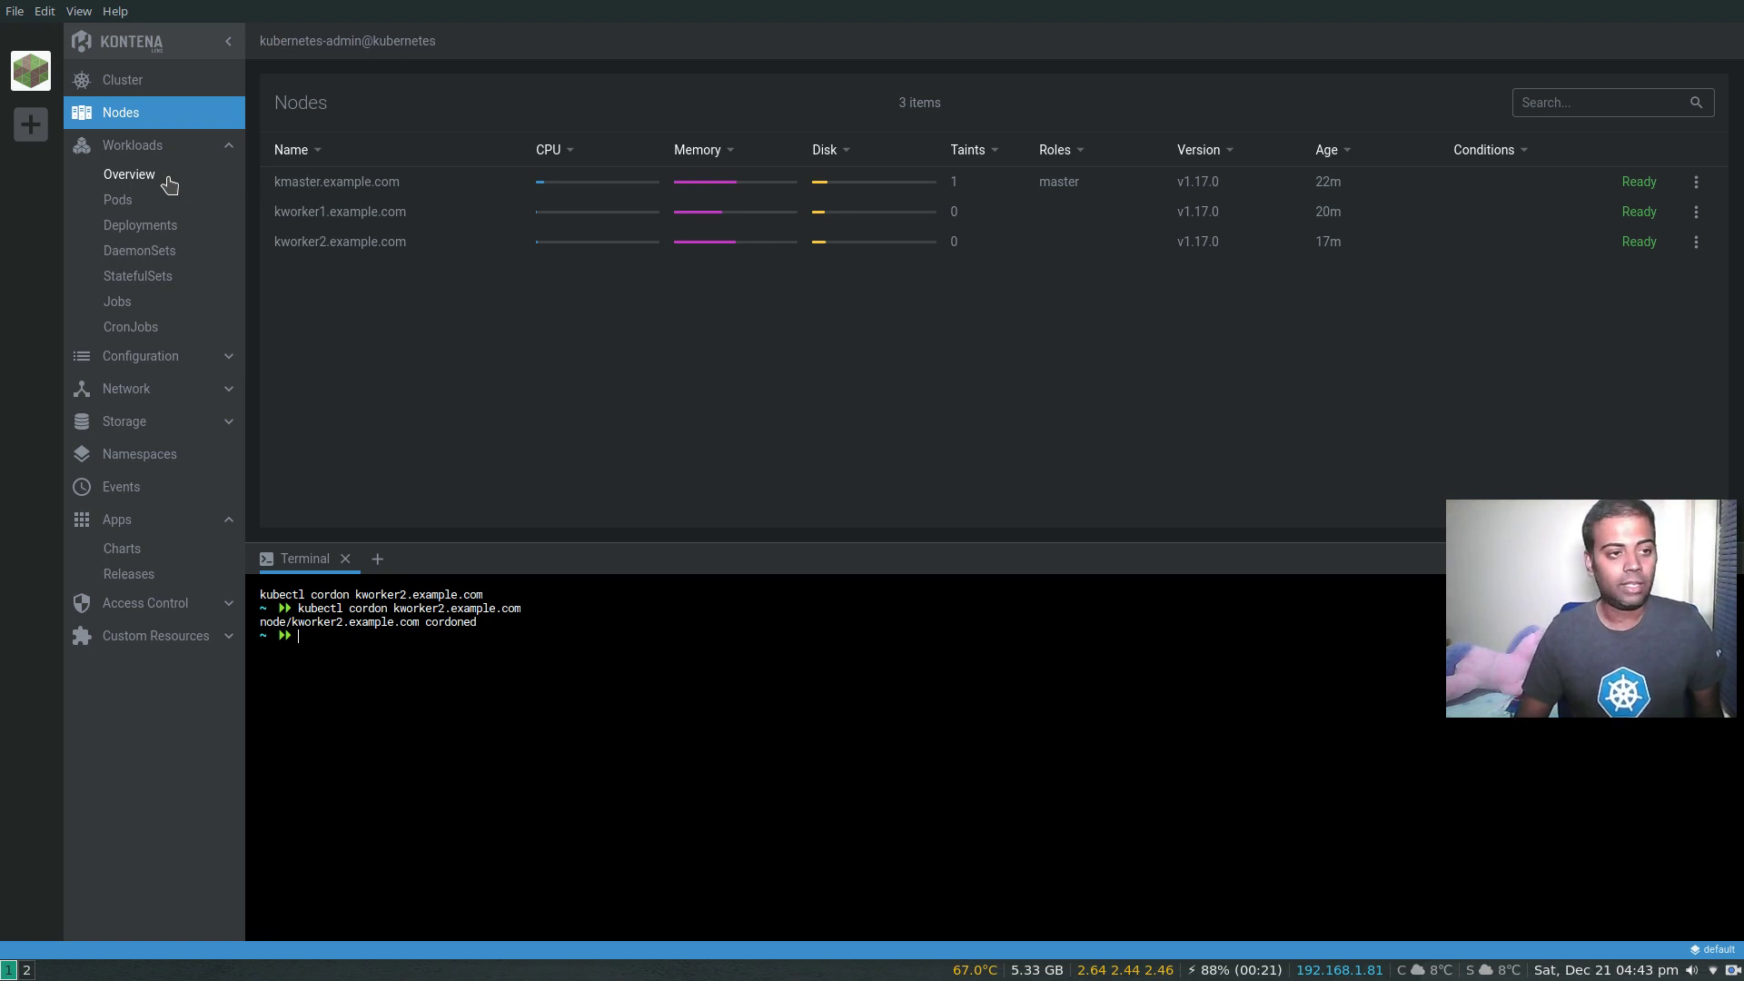
Step: Look through the list of pods in all namespaces, open the calico-kube-controllers pod's logs and close them
left_click(119, 200)
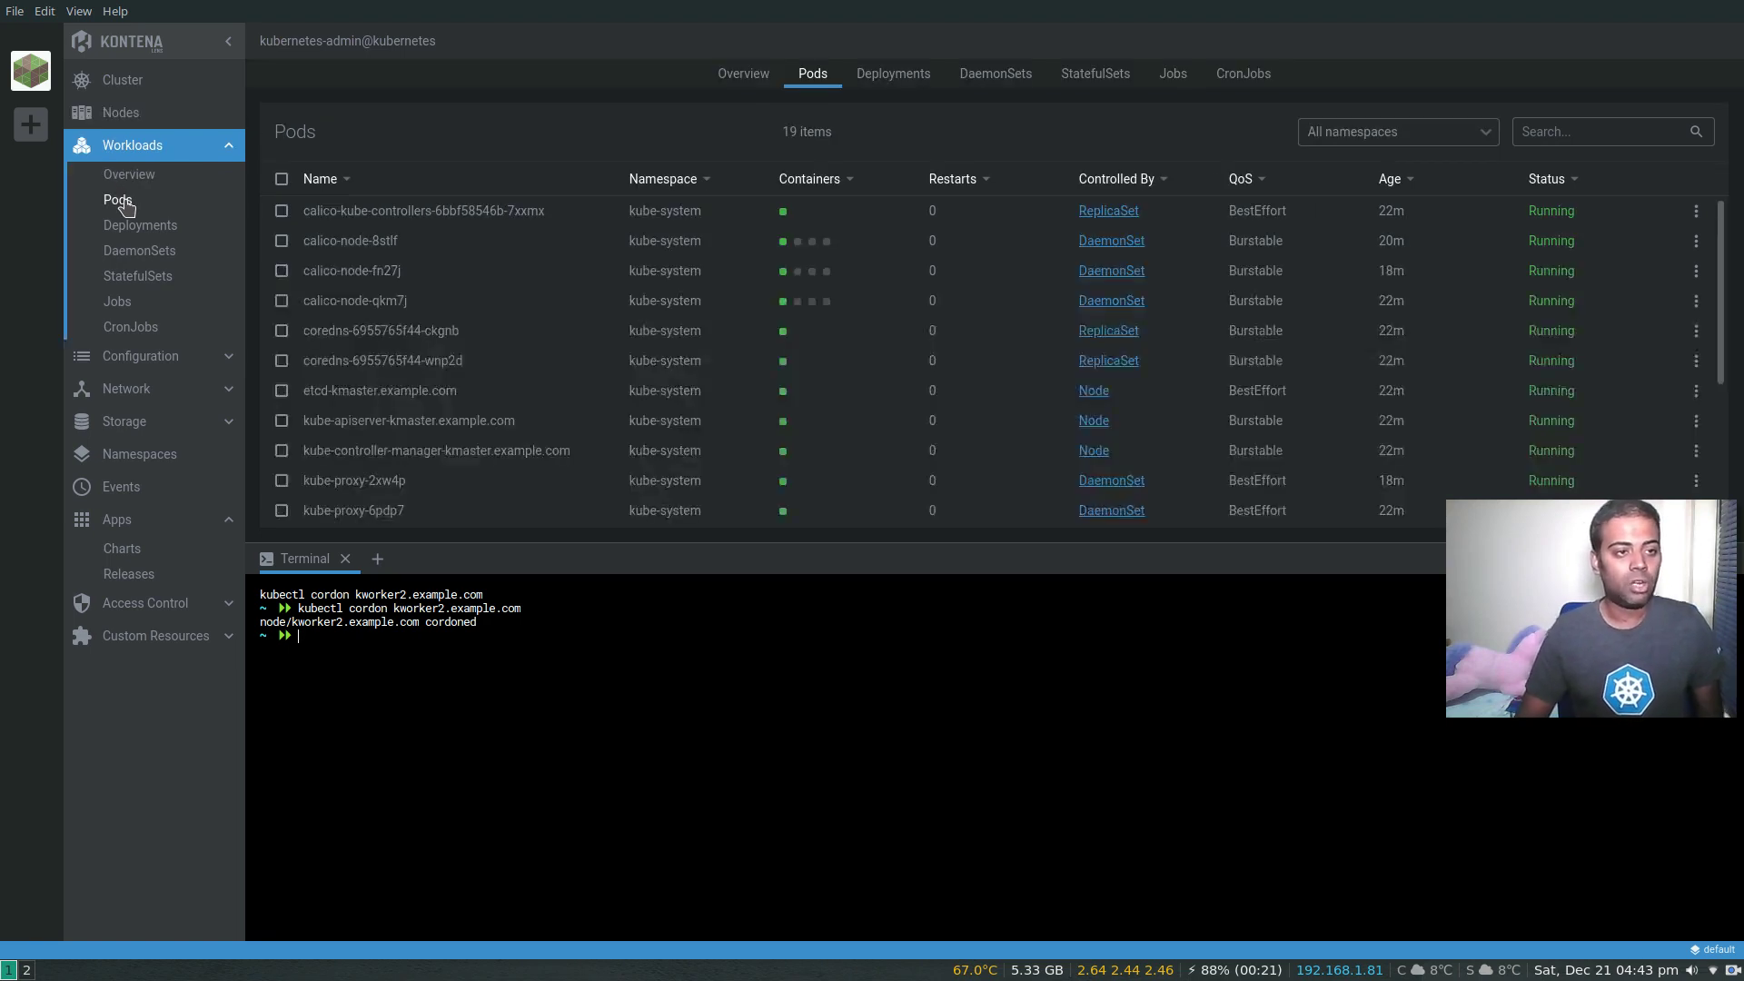
scroll(498, 380, "down", 4)
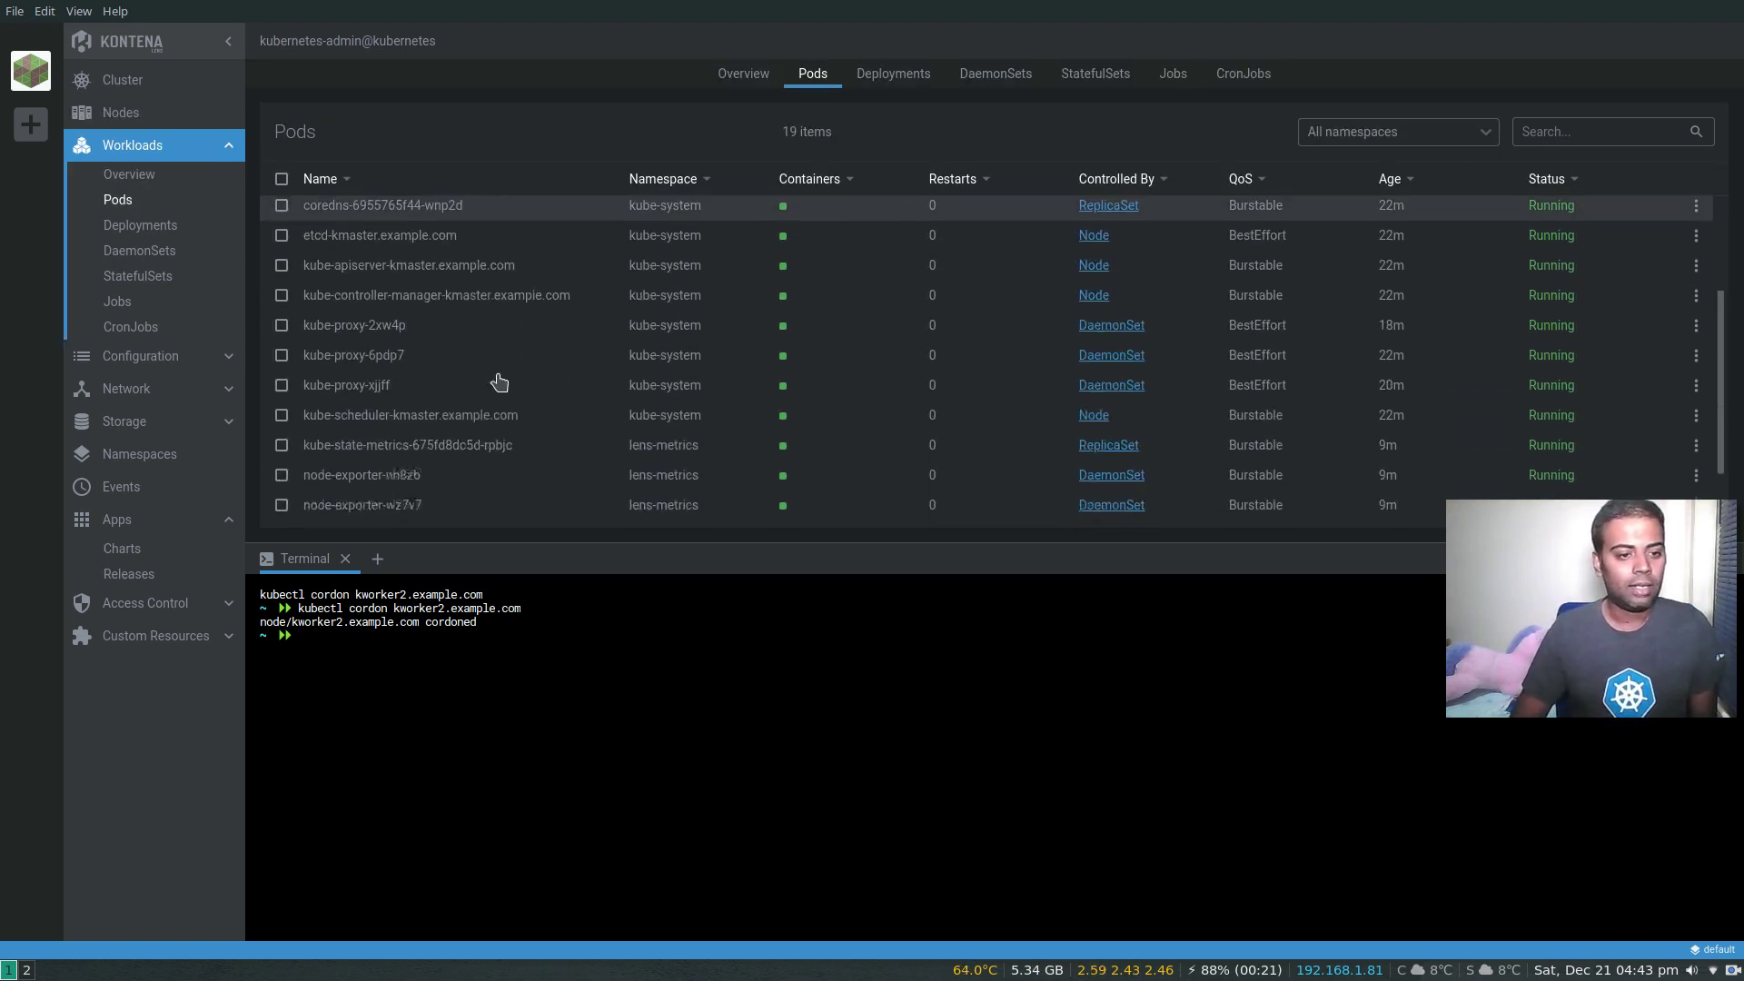
scroll(499, 380, "up", 4)
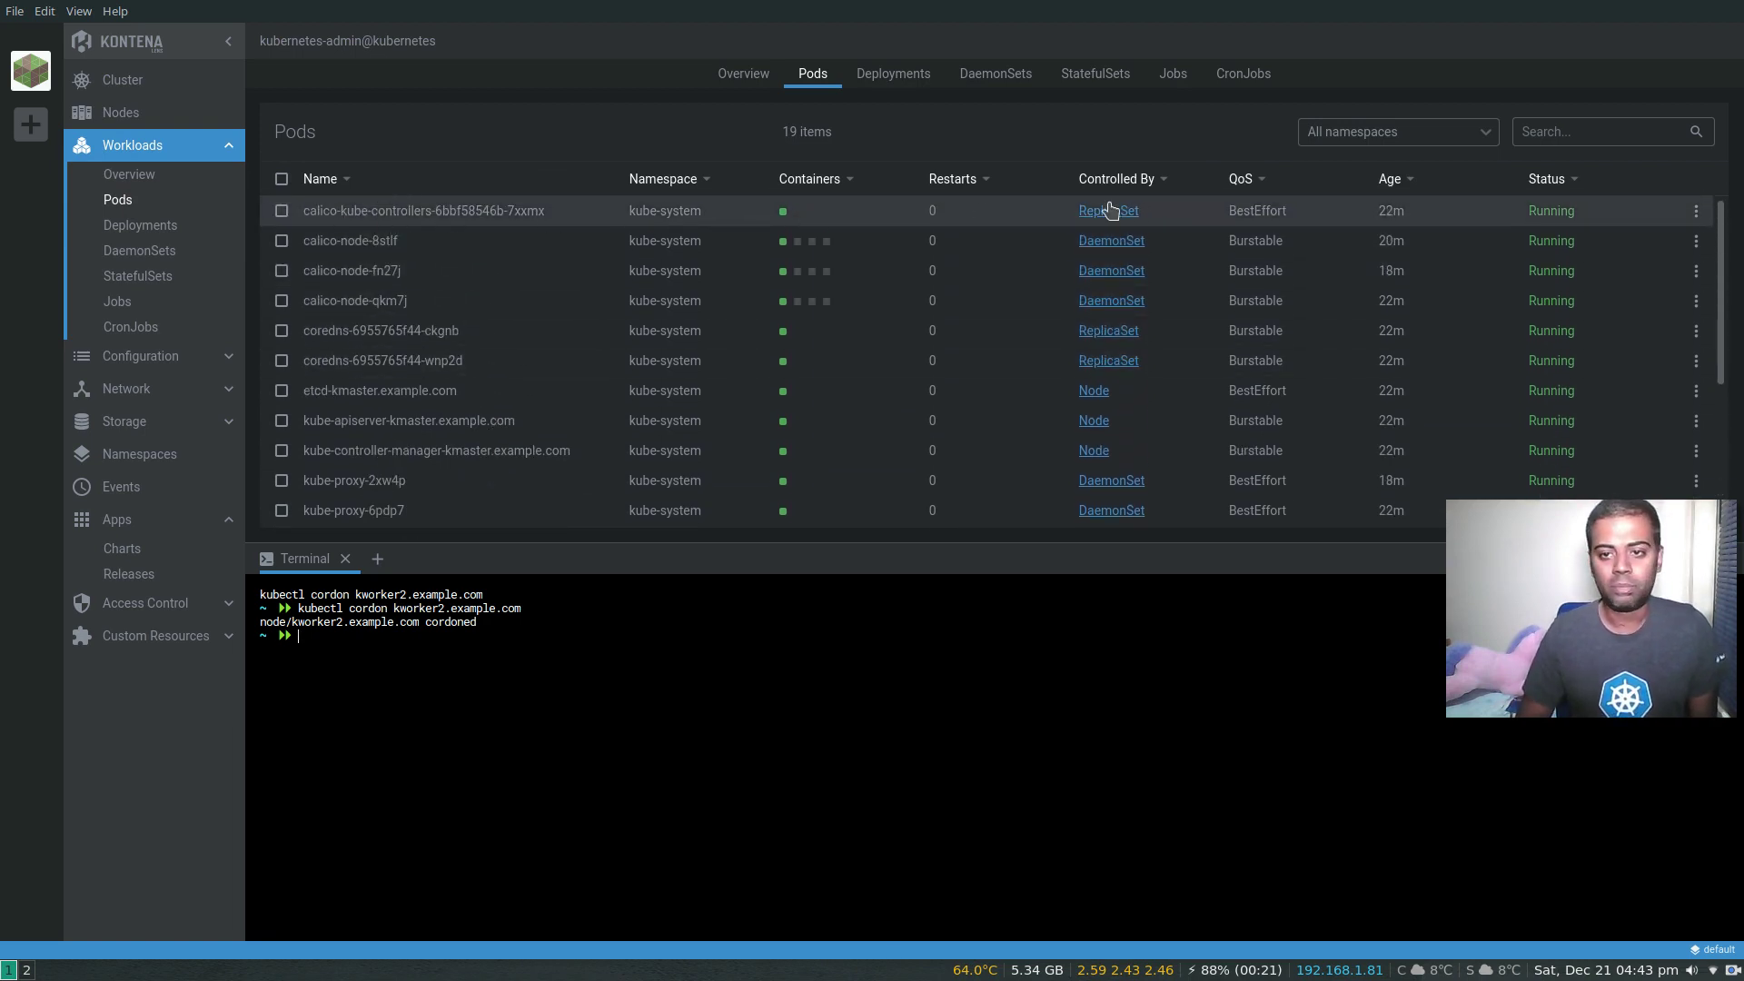
left_click(1696, 212)
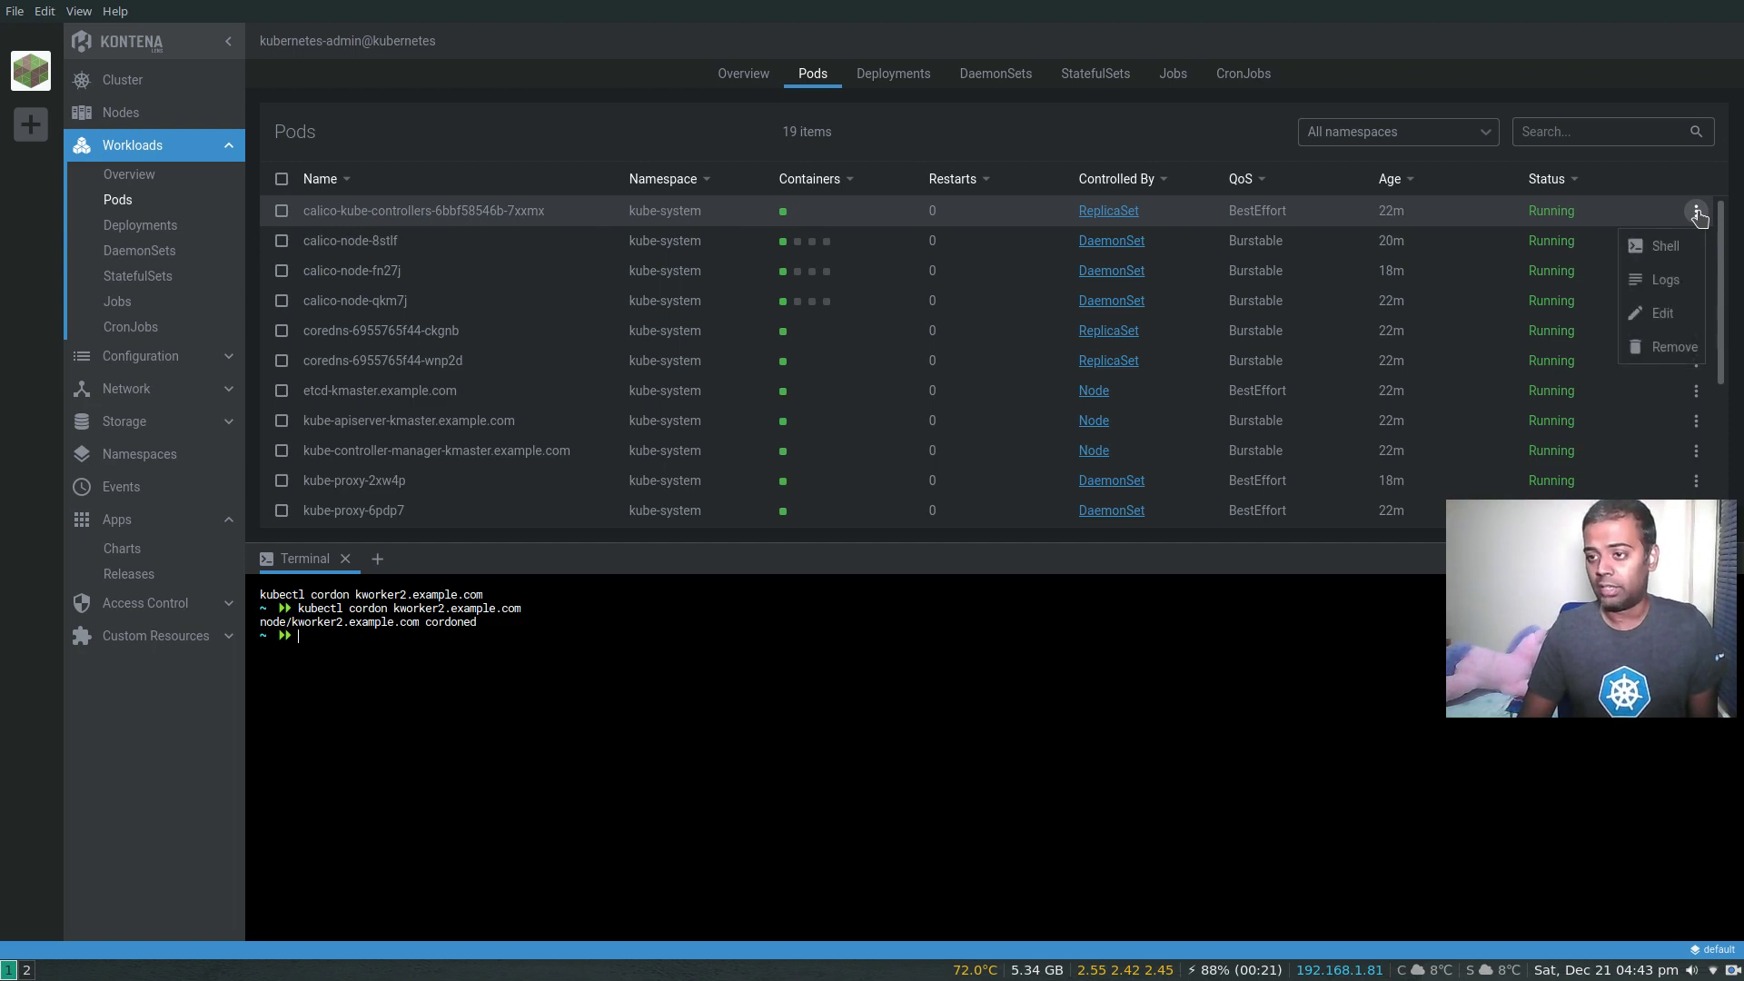
left_click(1666, 282)
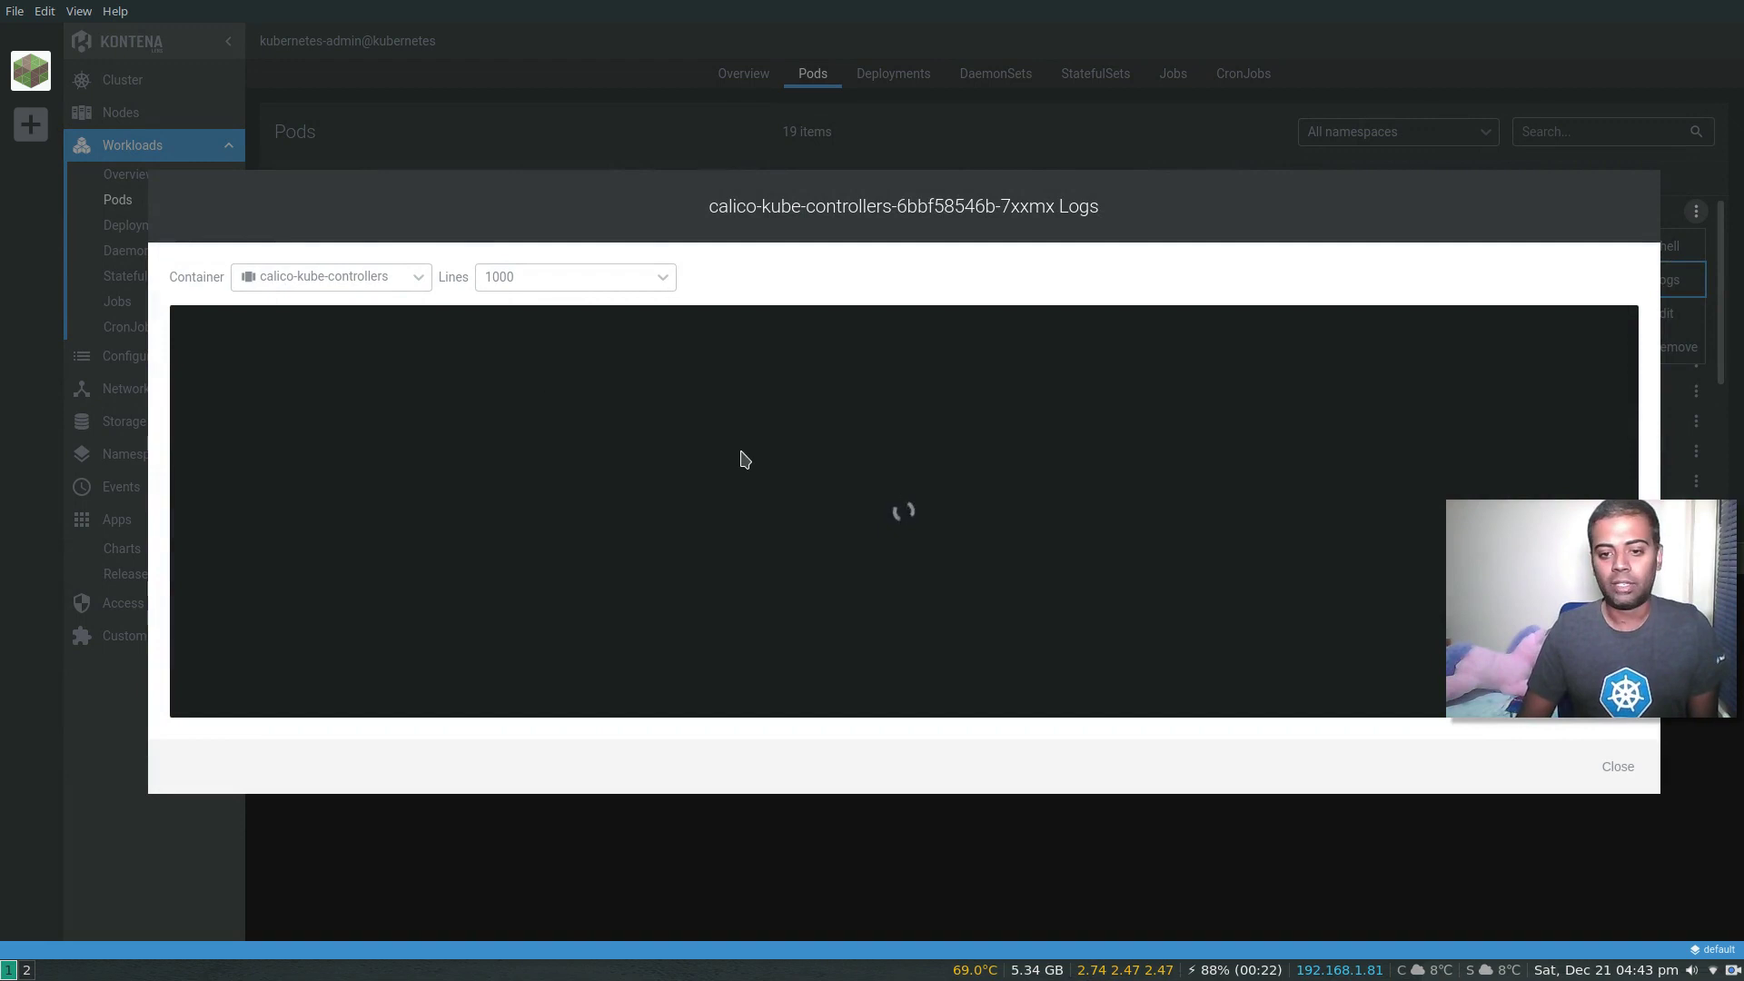
left_click(1618, 767)
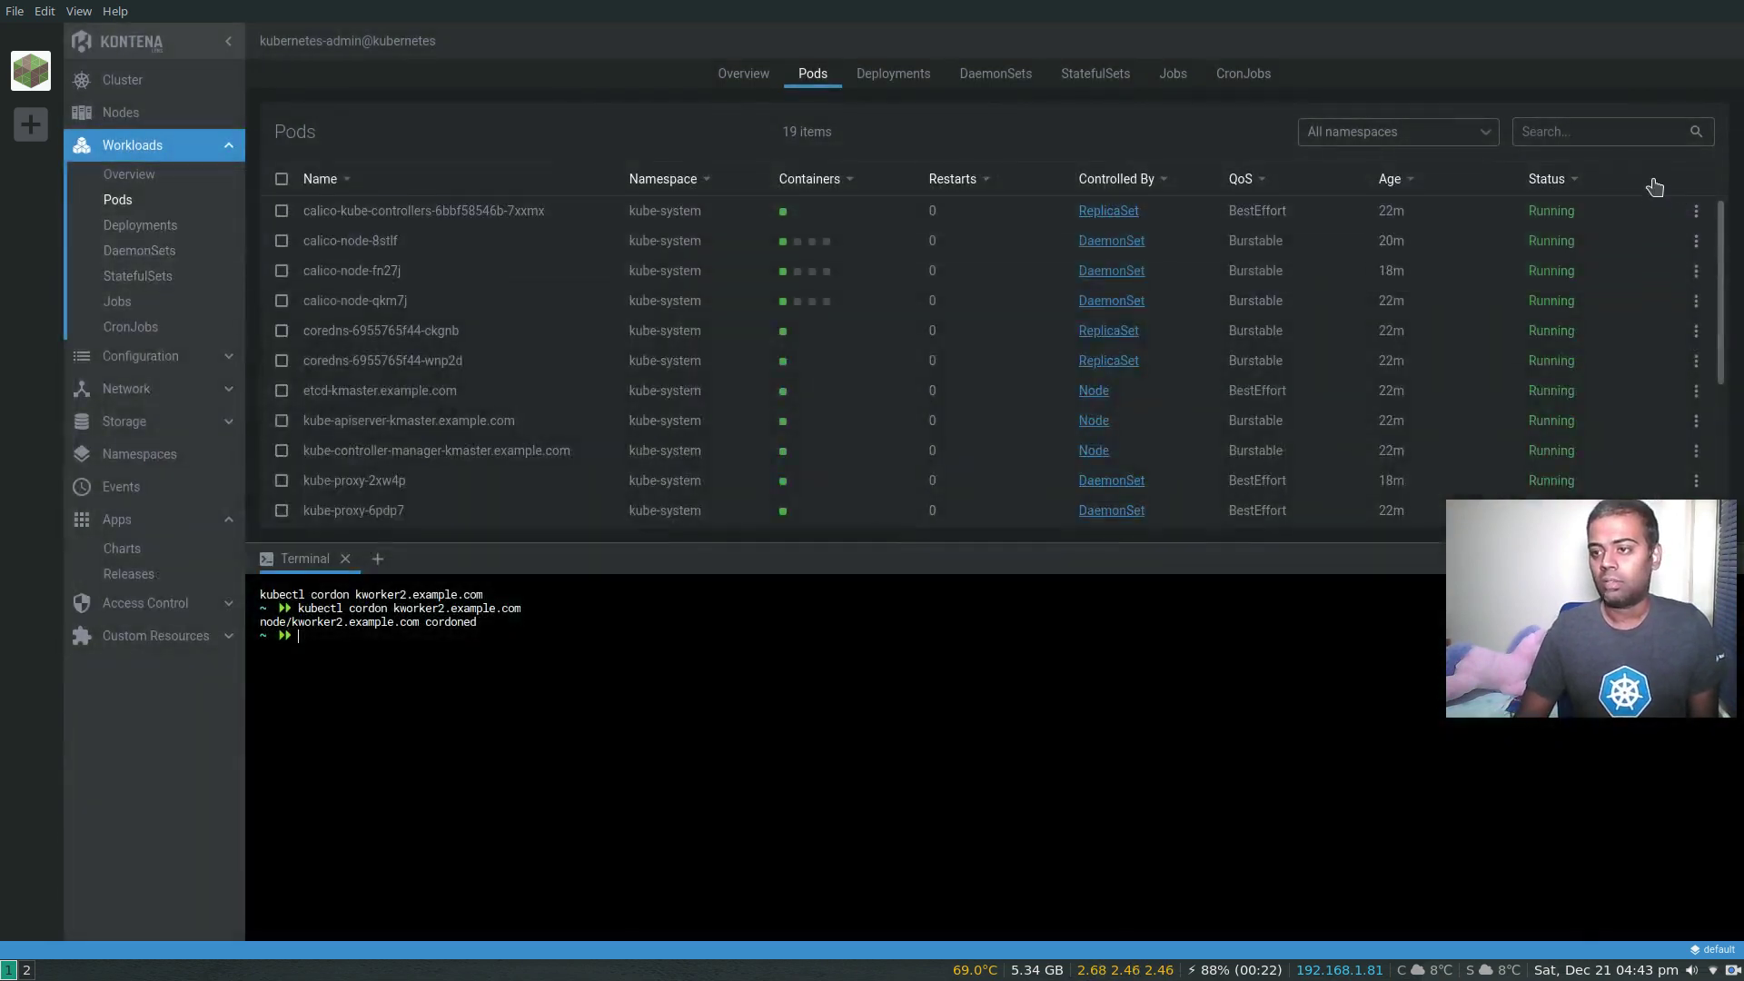
Step: Open the logs of the calico-node-8stlf pod for the calico-node container and close them
left_click(1697, 242)
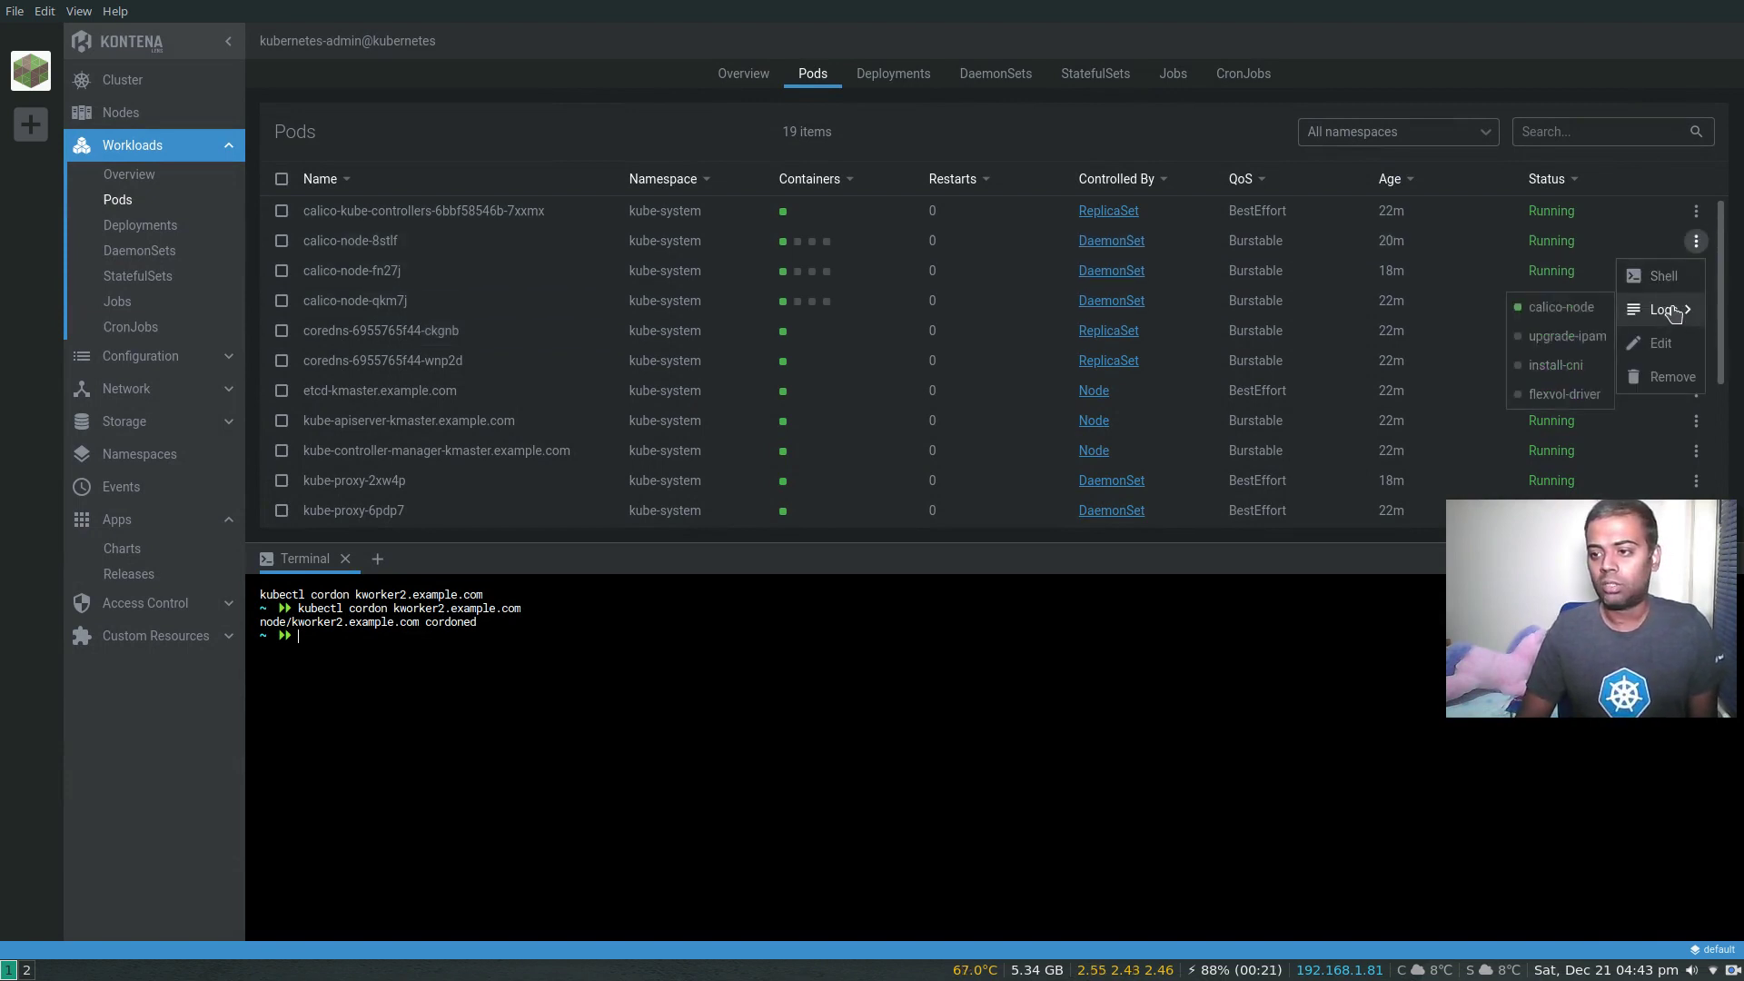
left_click(1677, 312)
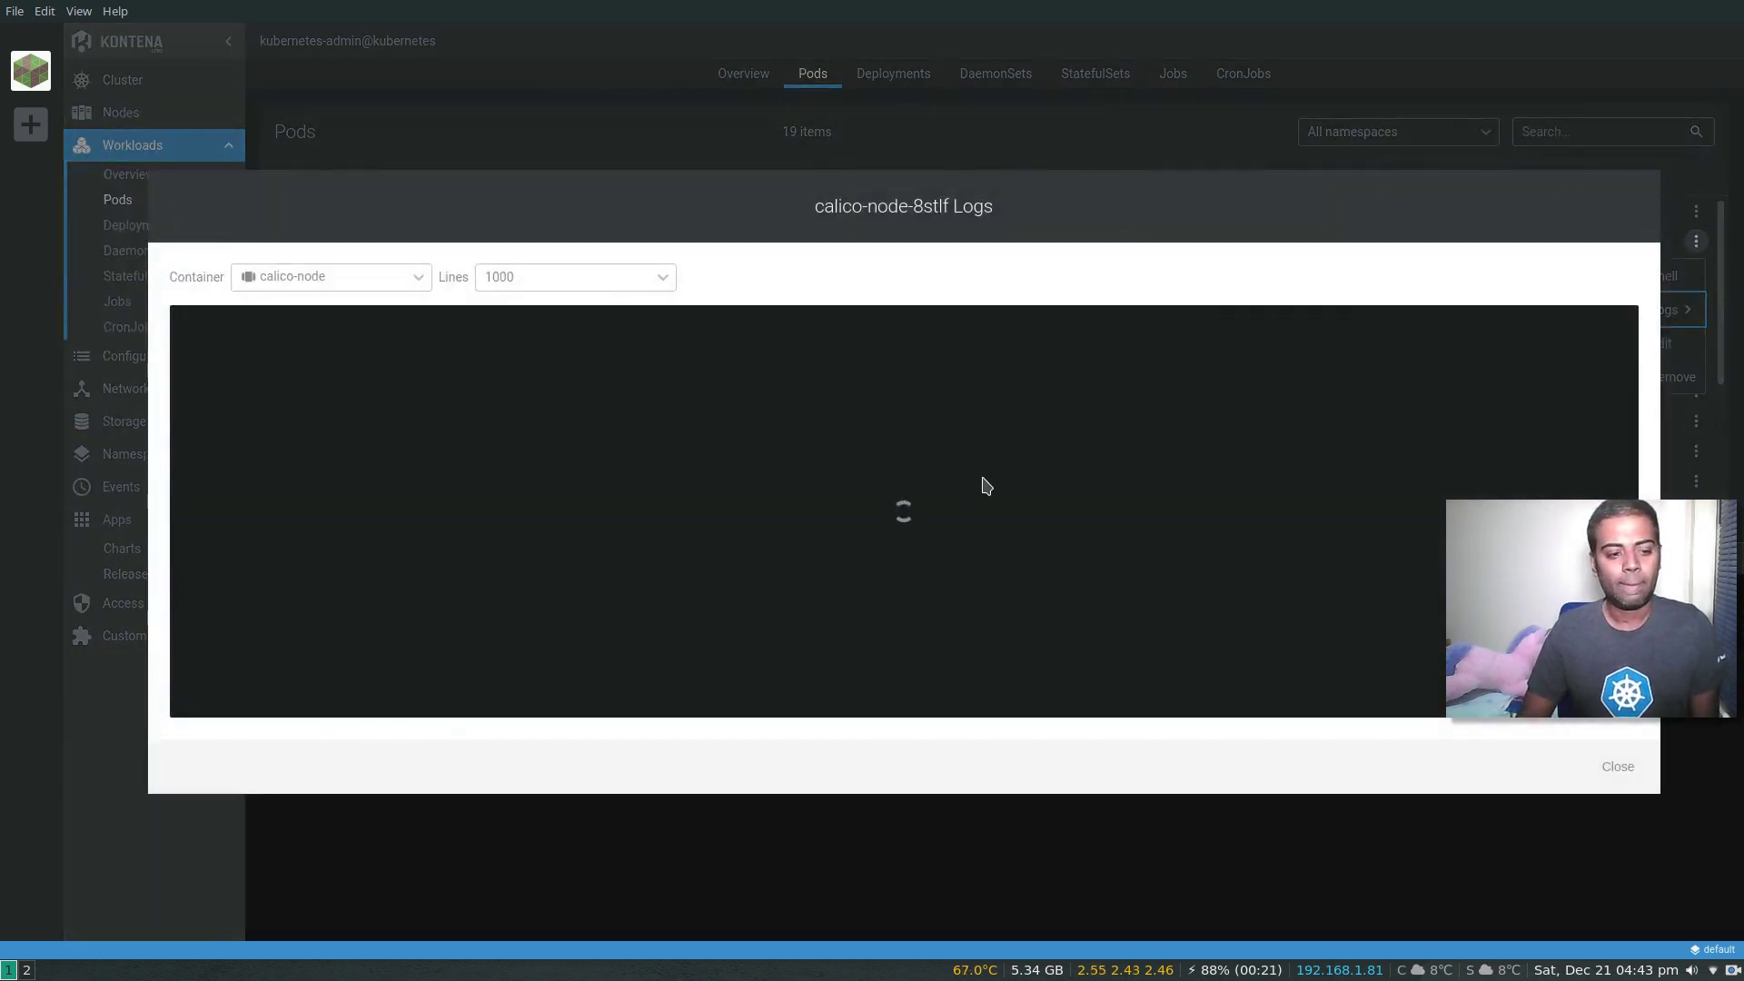
left_click(1626, 767)
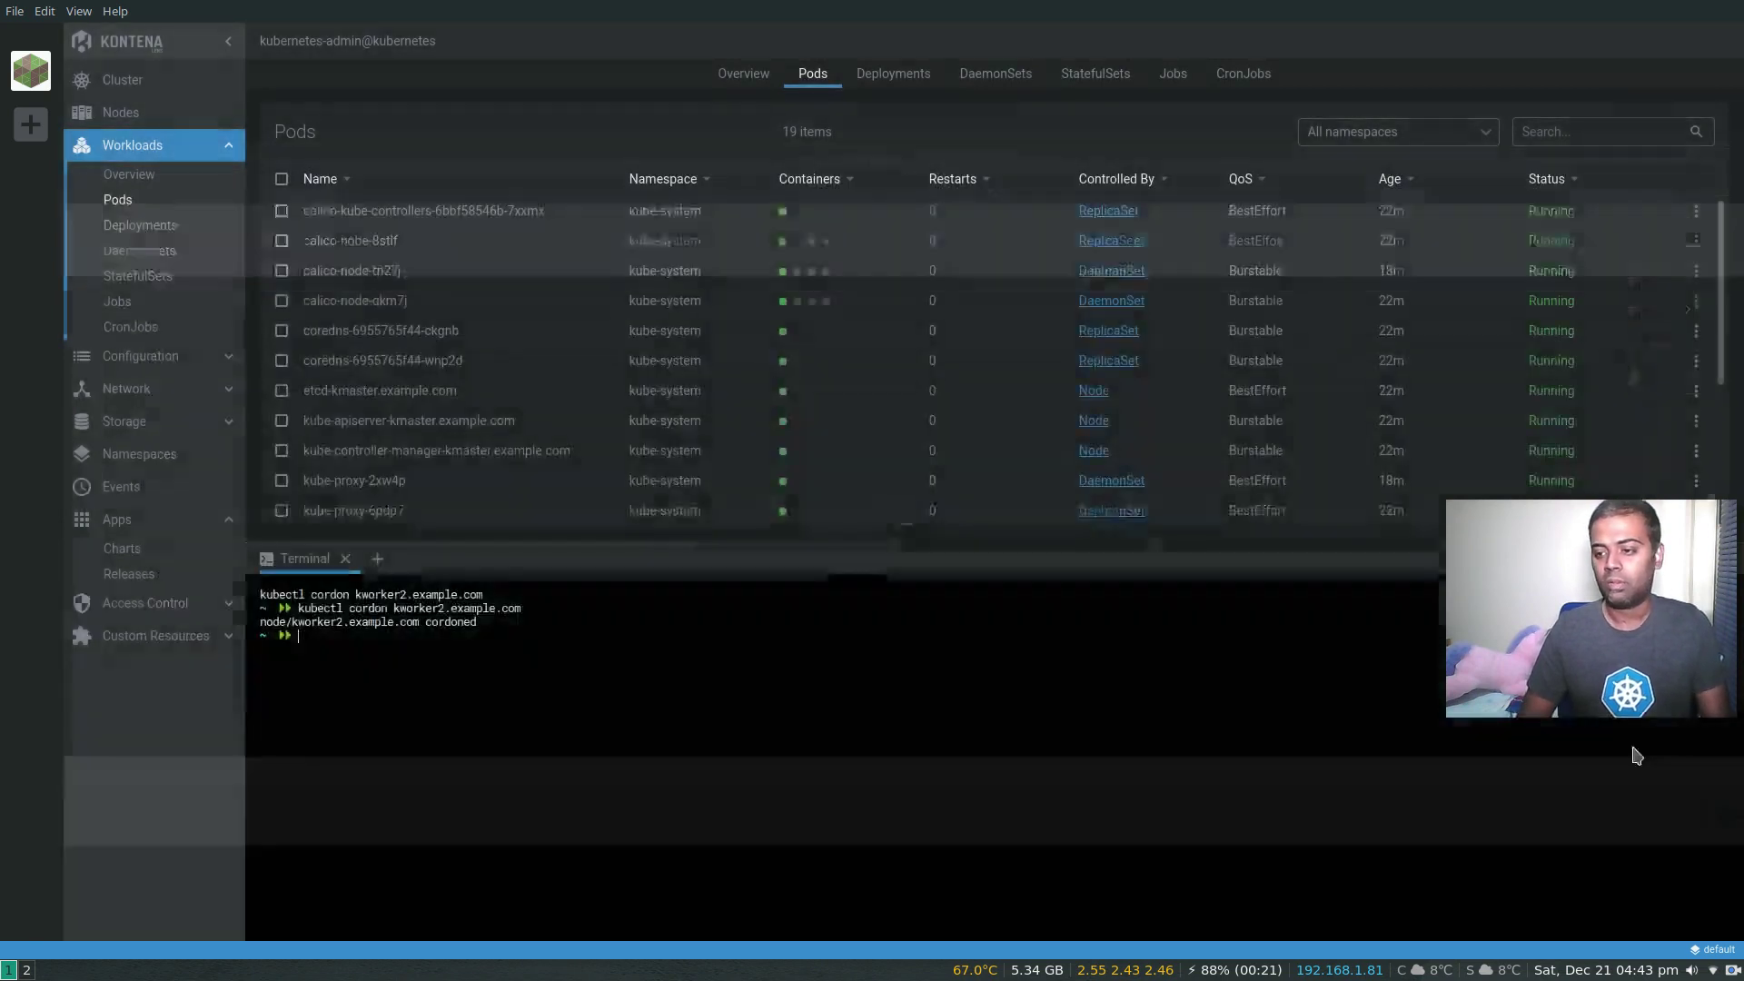
Step: Try to open a shell in the calico-kube-controllers pod
left_click(1695, 212)
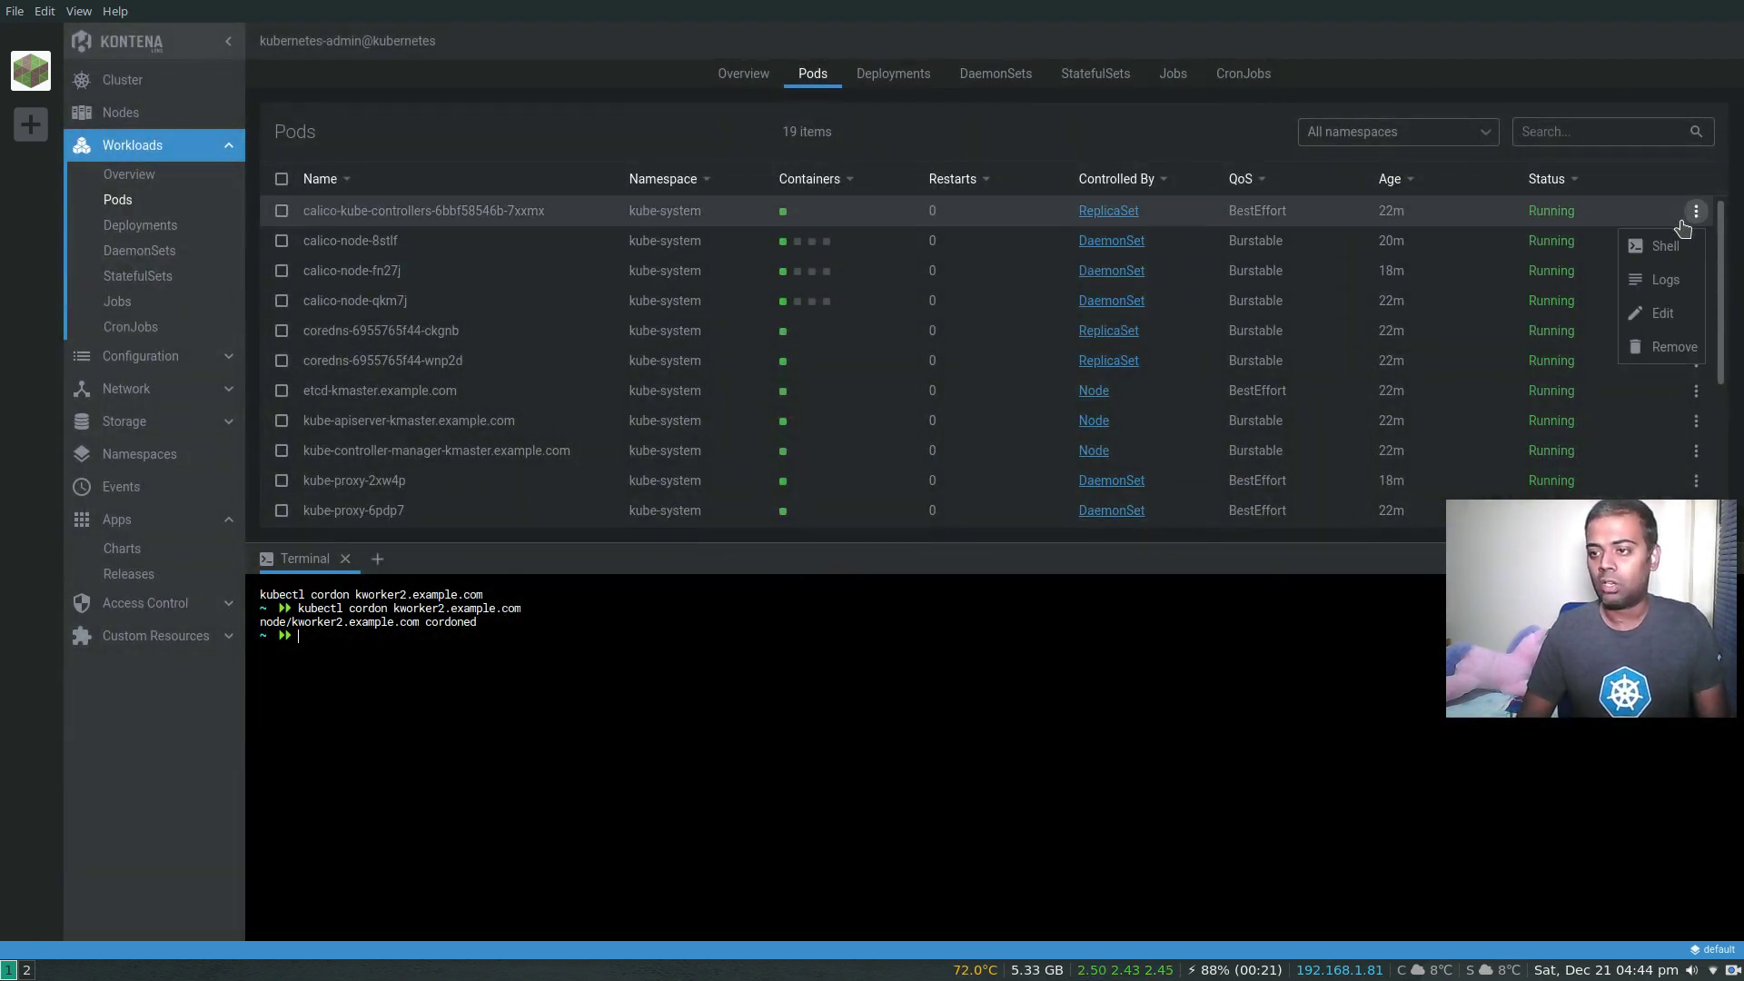
left_click(1664, 247)
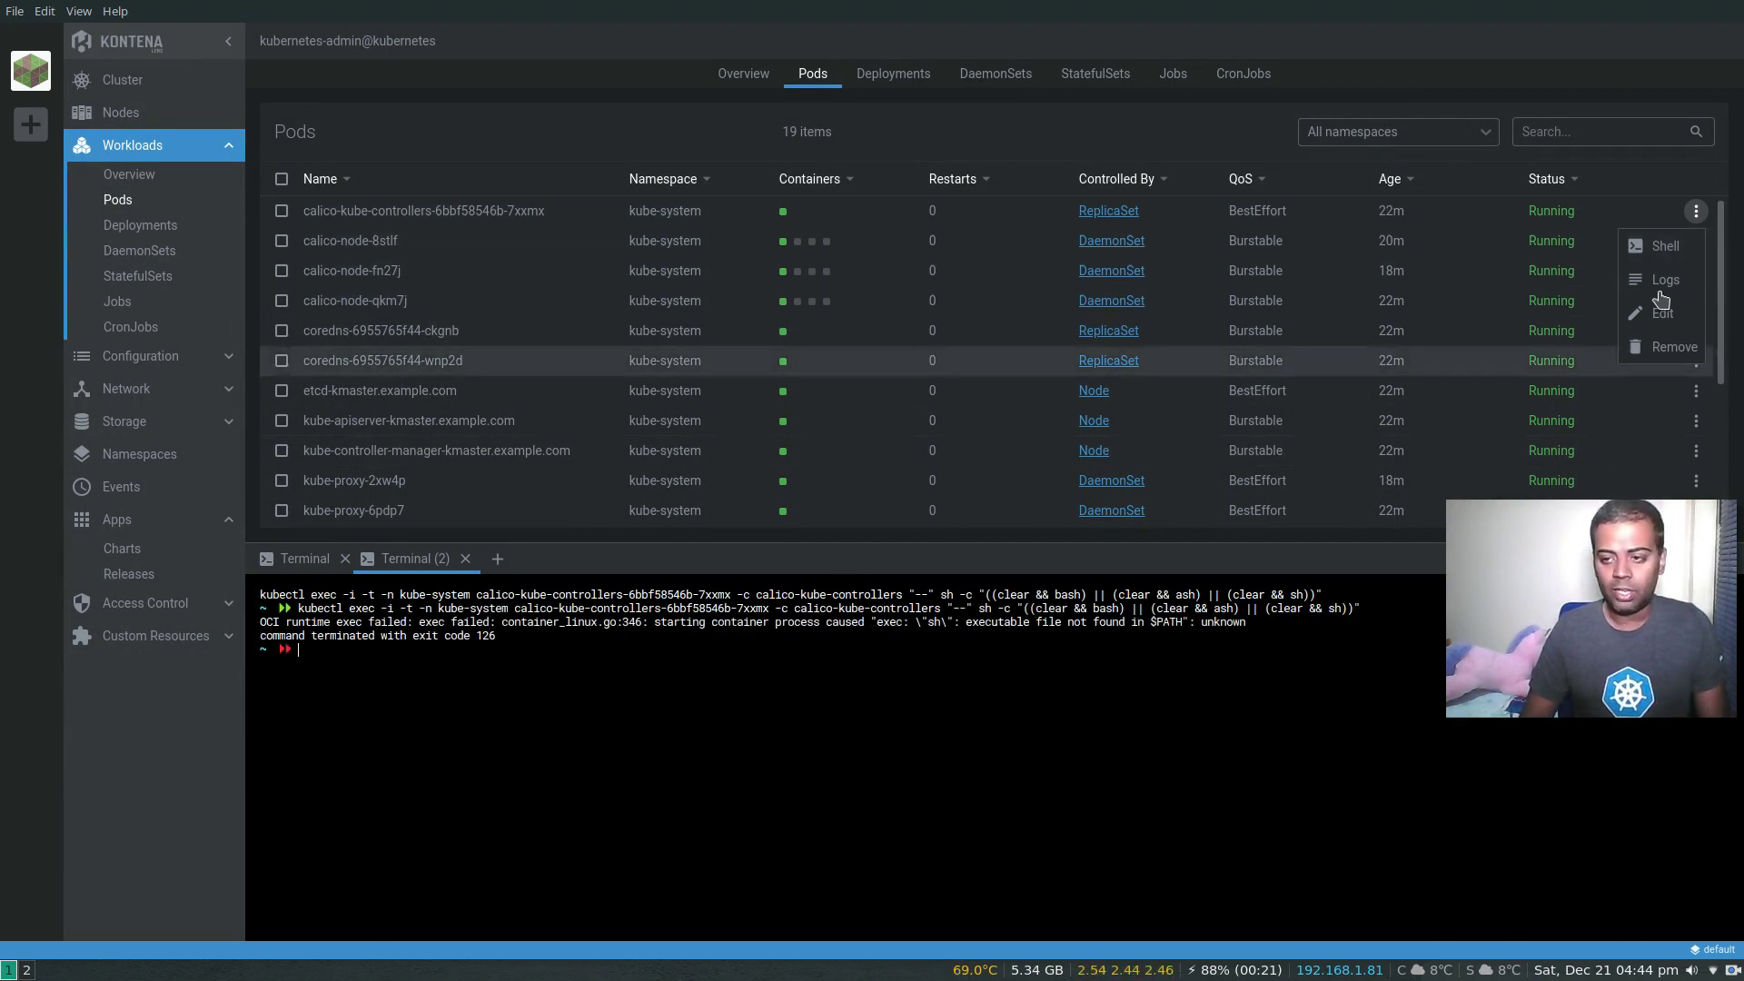
left_click(1694, 213)
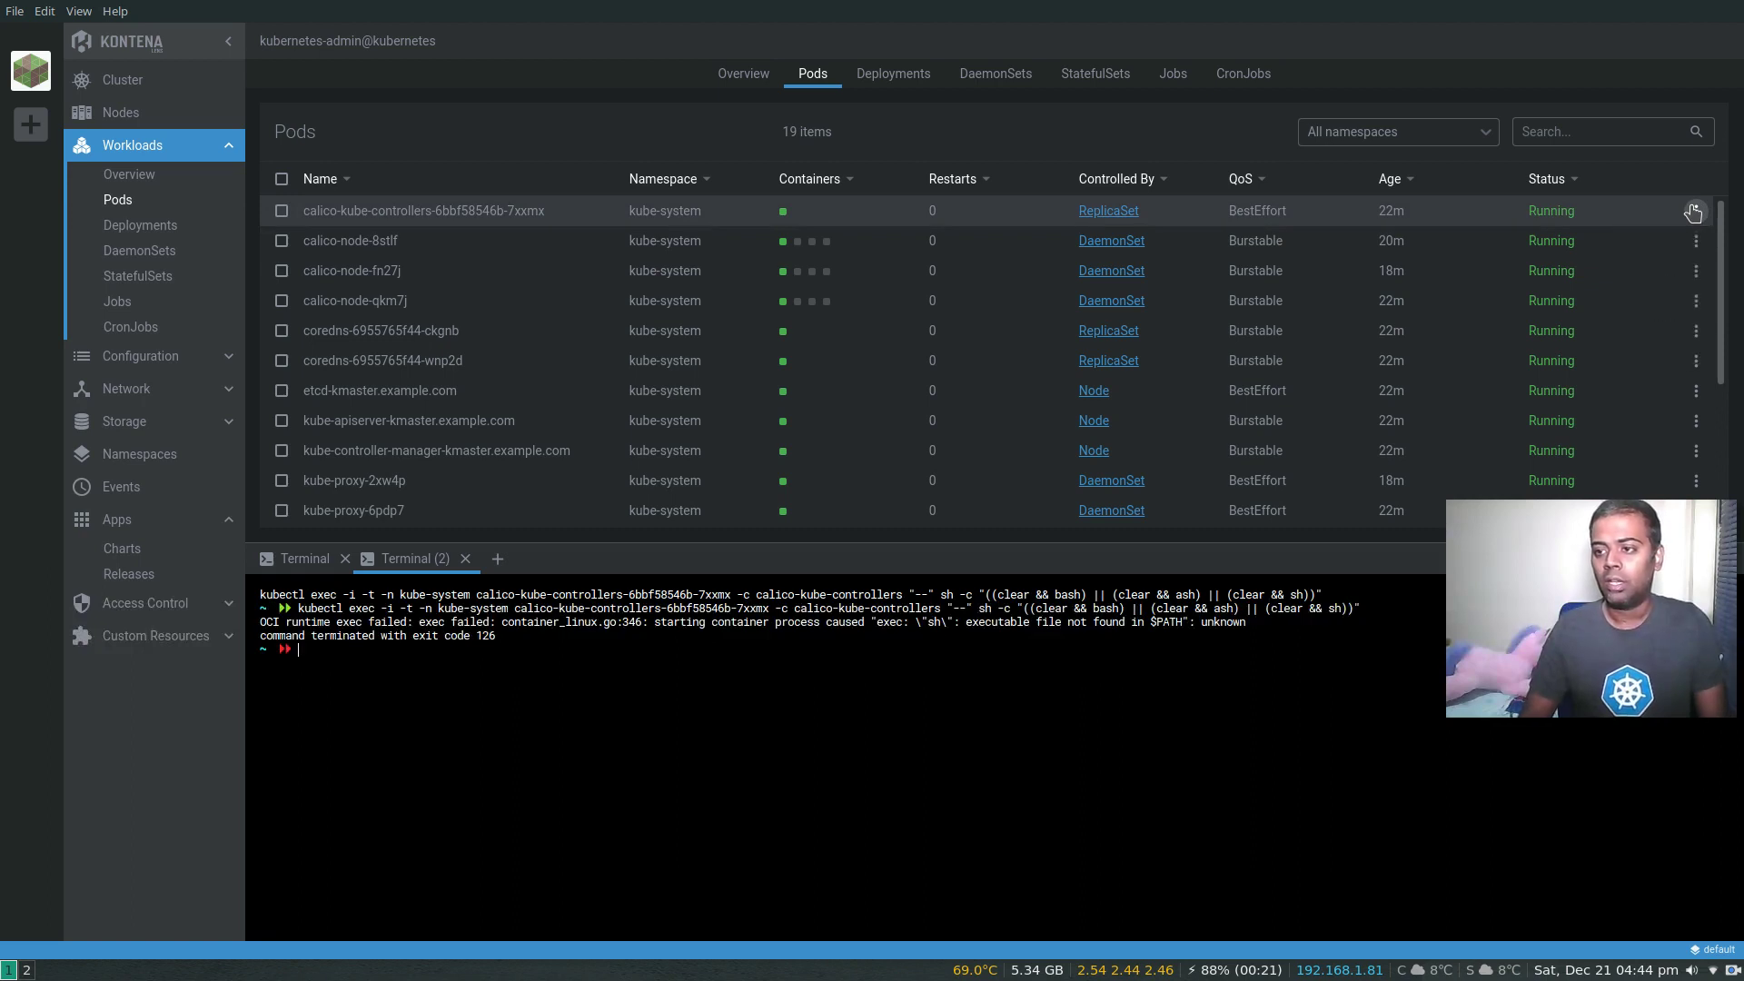
Step: Find the prometheus-0 pod in the lens-metrics namespace, open its prometheus container logs and close them
scroll(1059, 397, "down", 2)
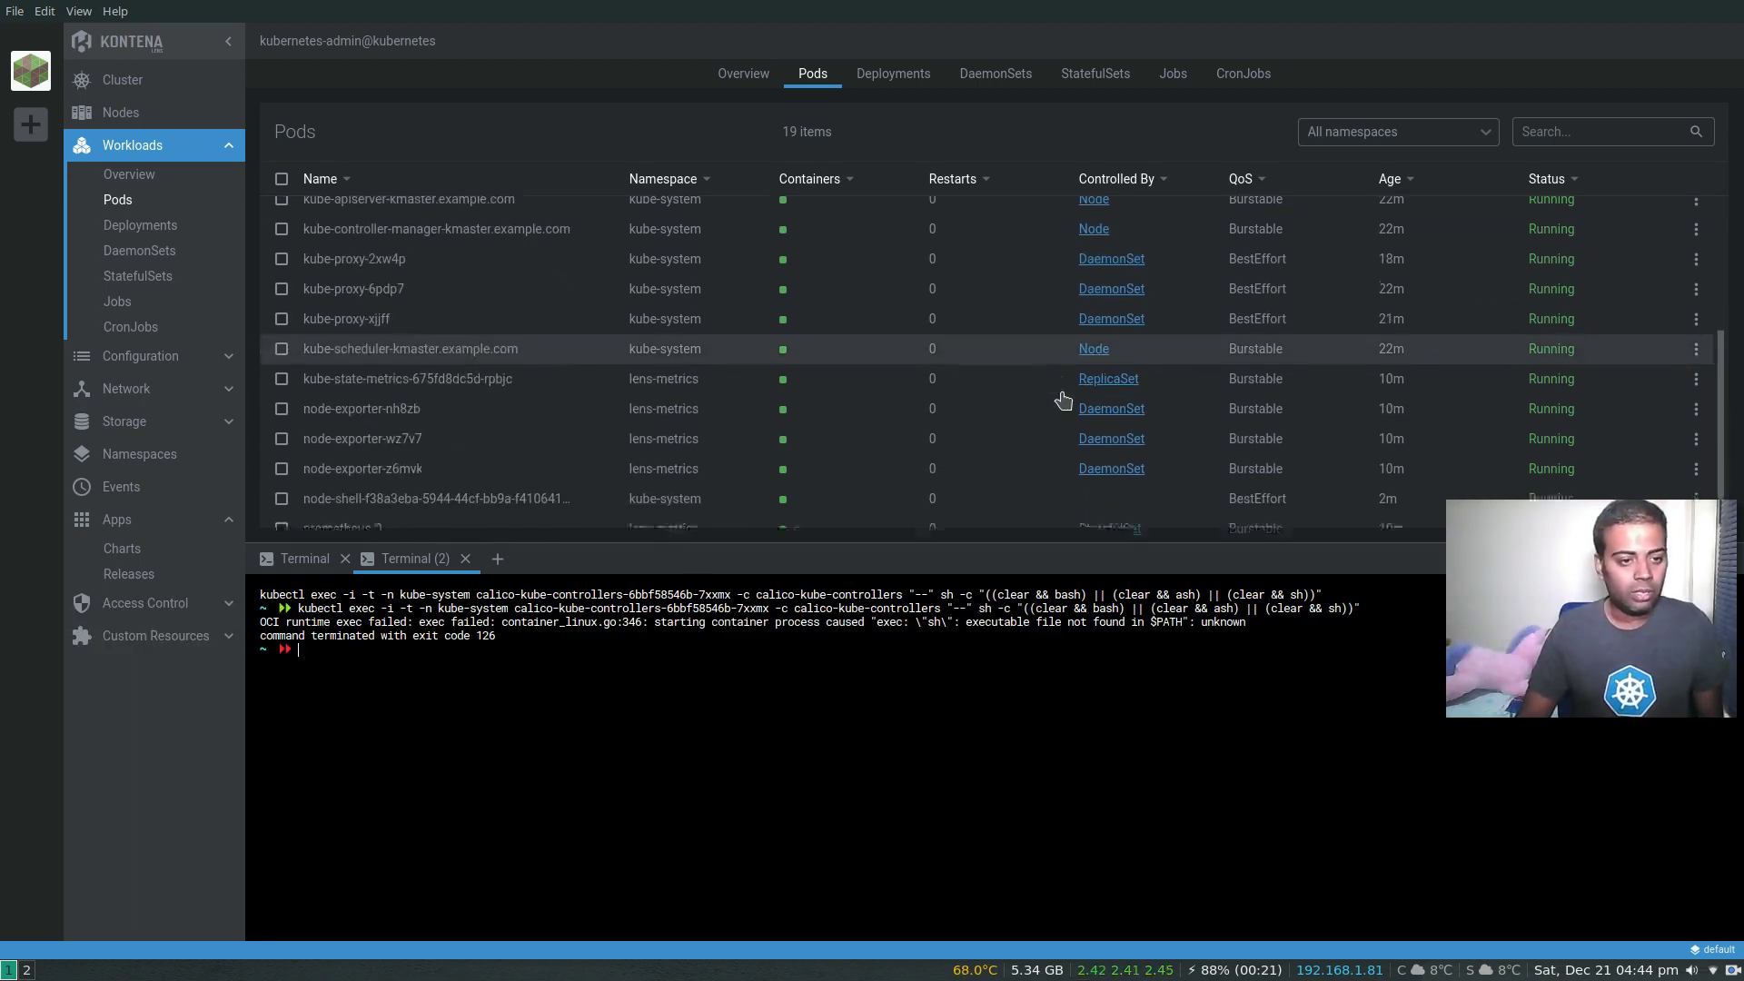
scroll(1059, 395, "down", 1)
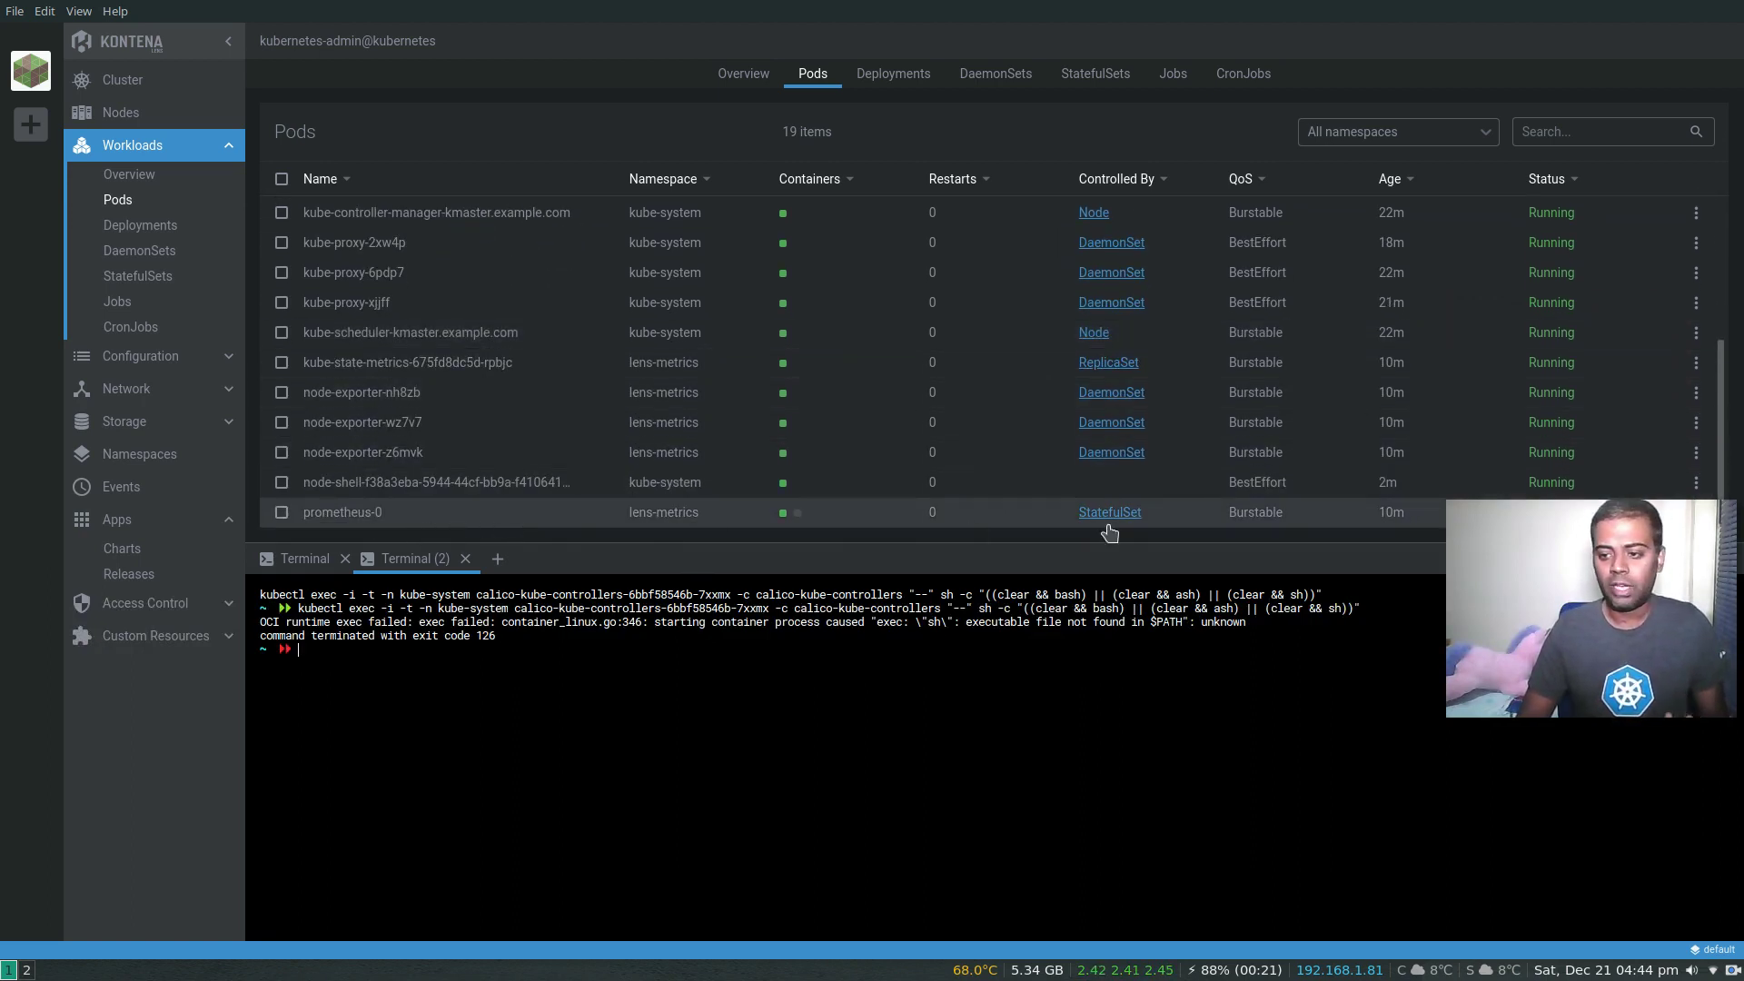
left_click(1587, 657)
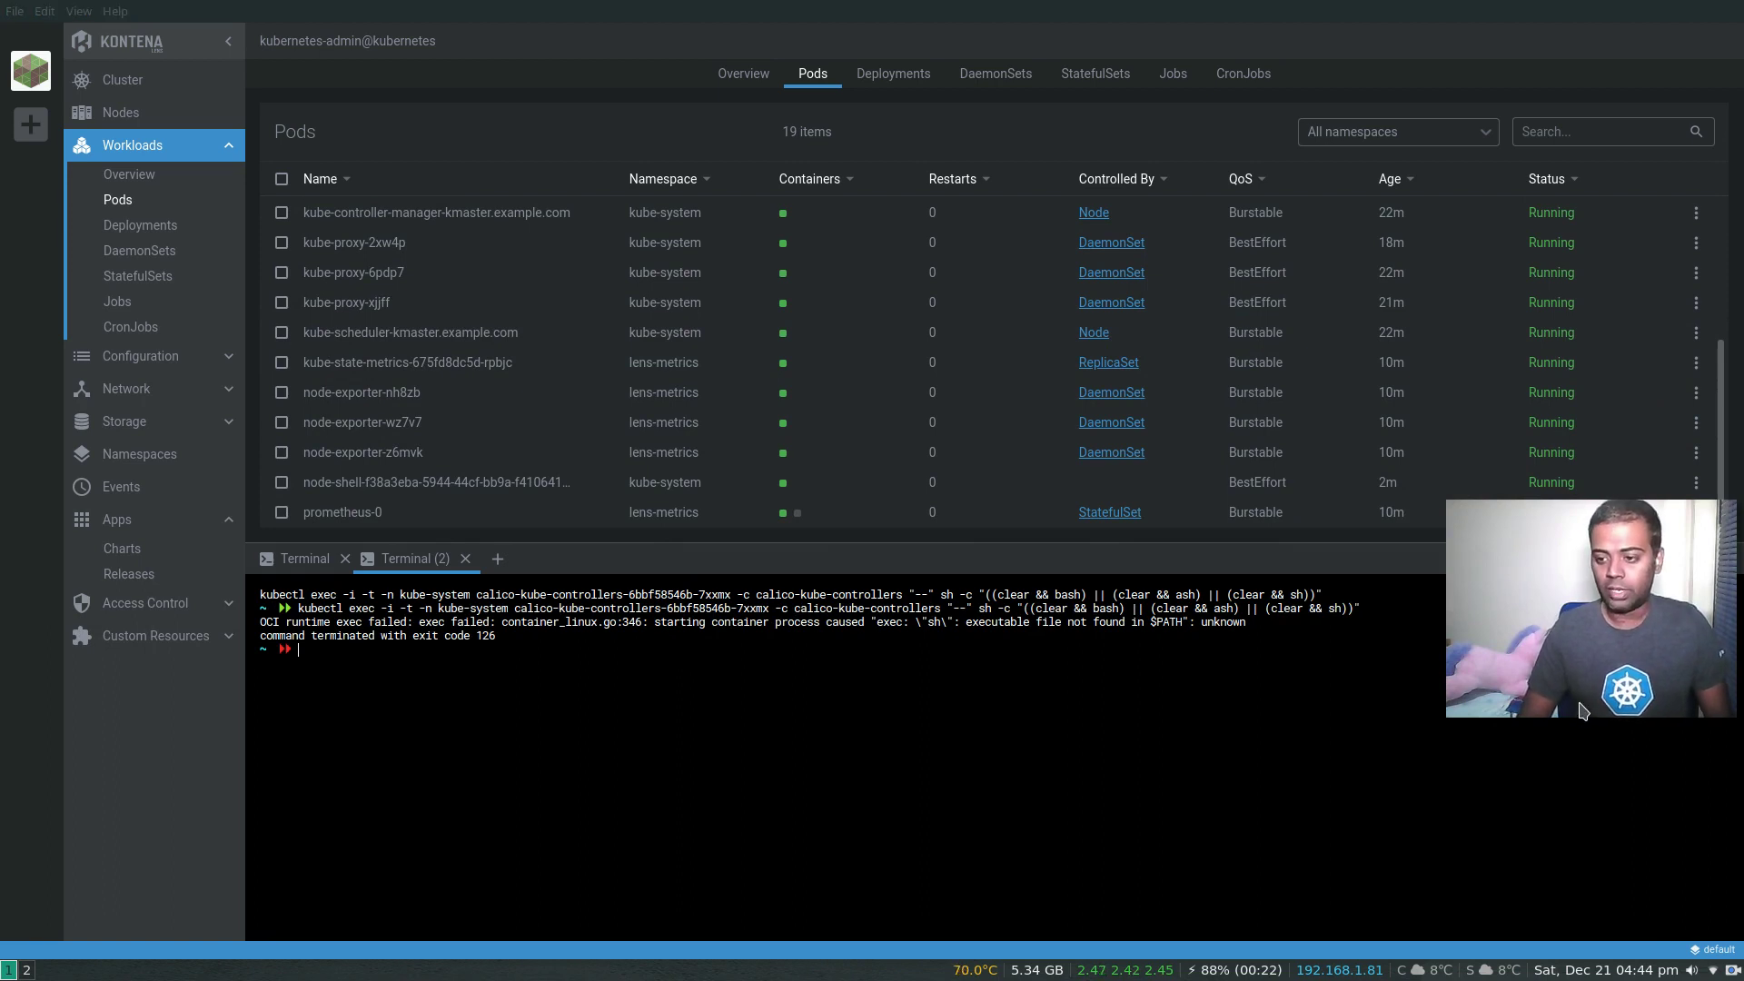
left_click_drag(1581, 707, 1583, 870)
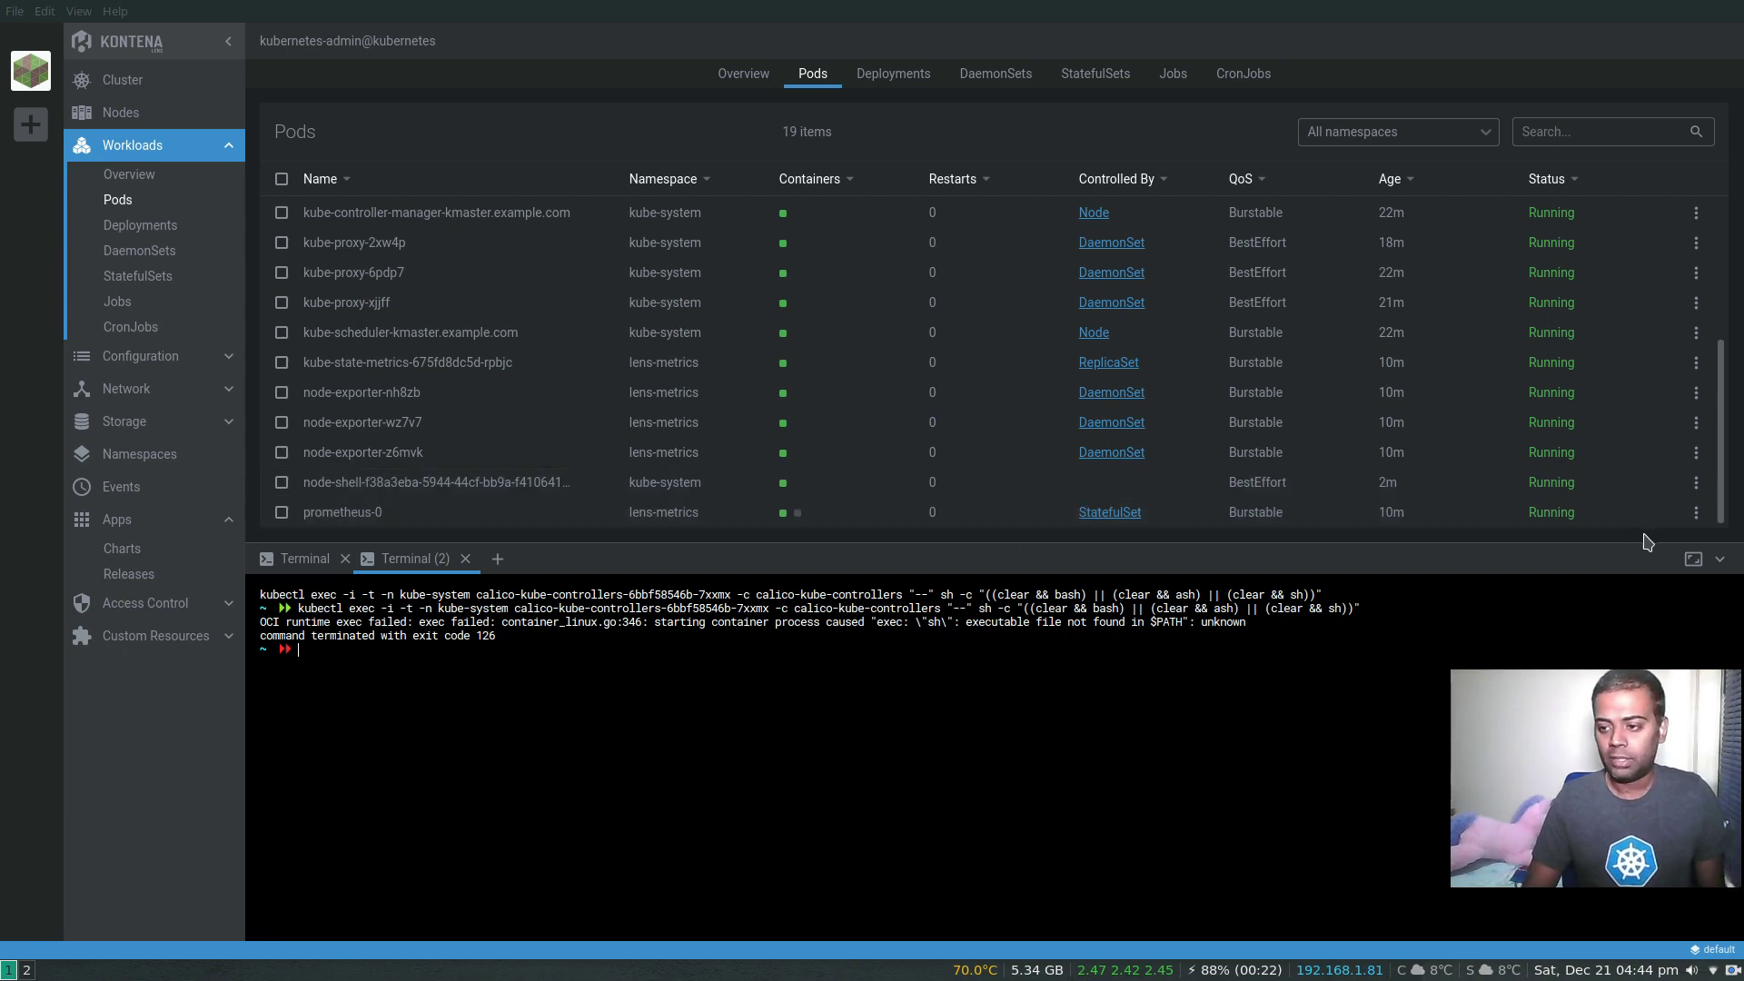
left_click(1695, 516)
left_click(1696, 516)
mouse_move(1672, 582)
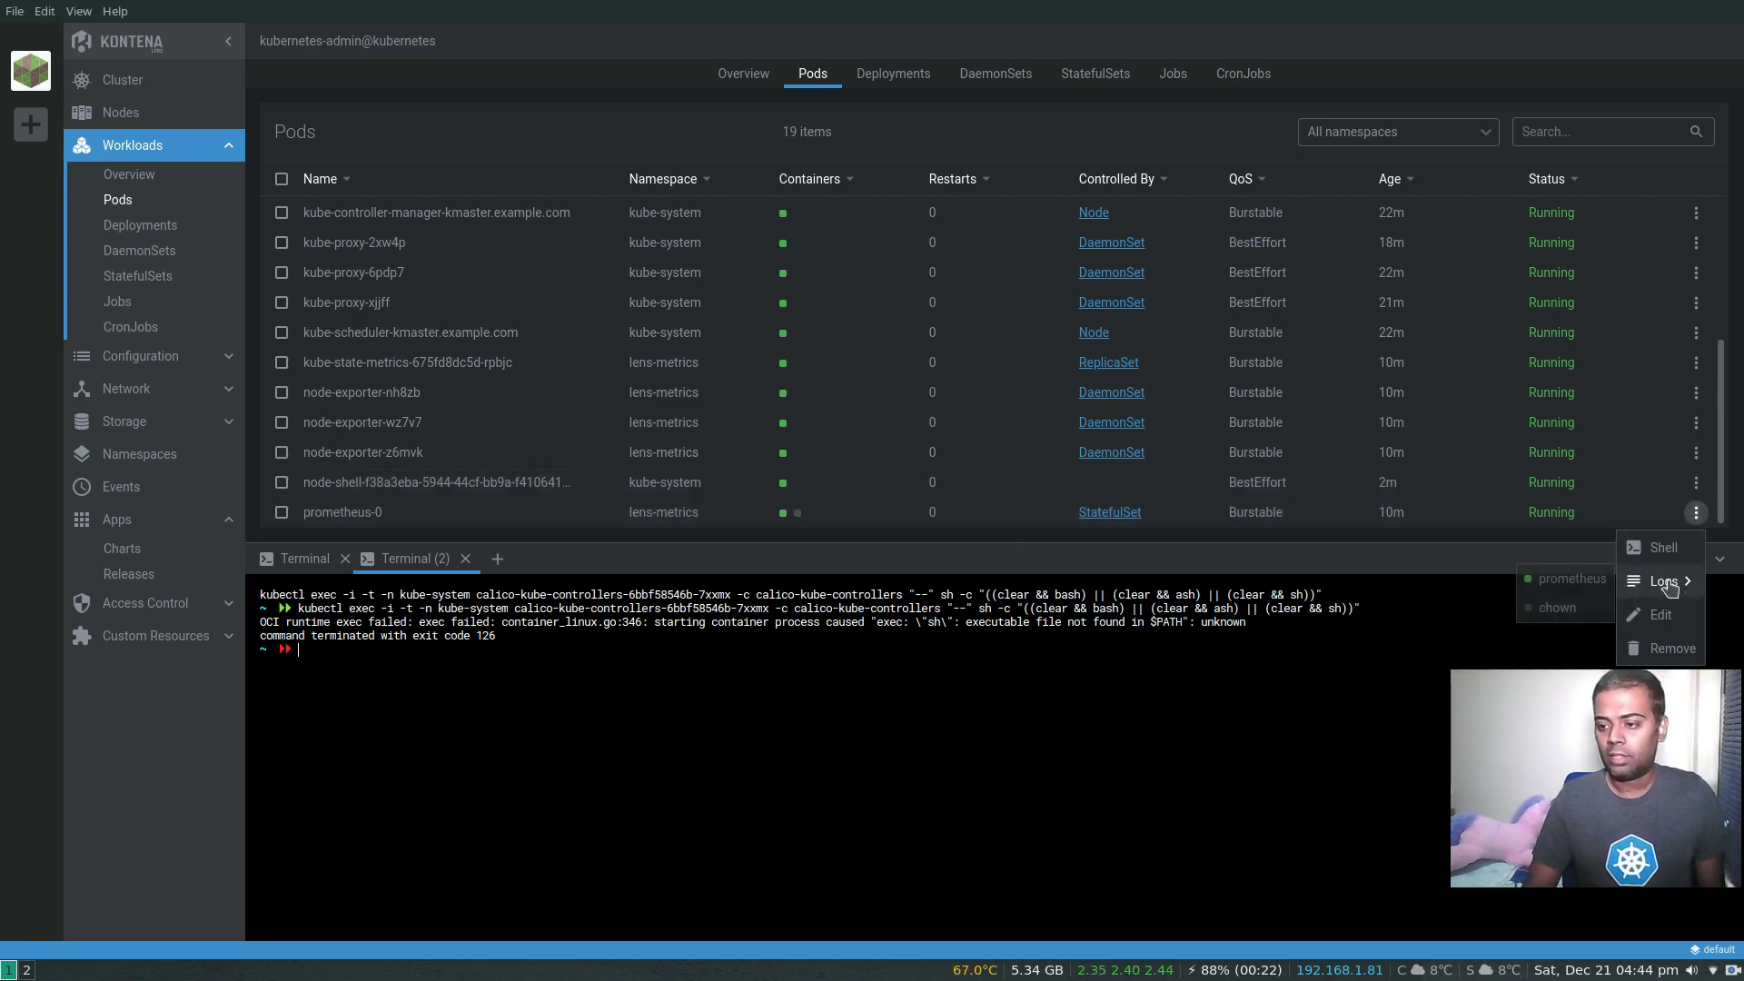
left_click(1576, 592)
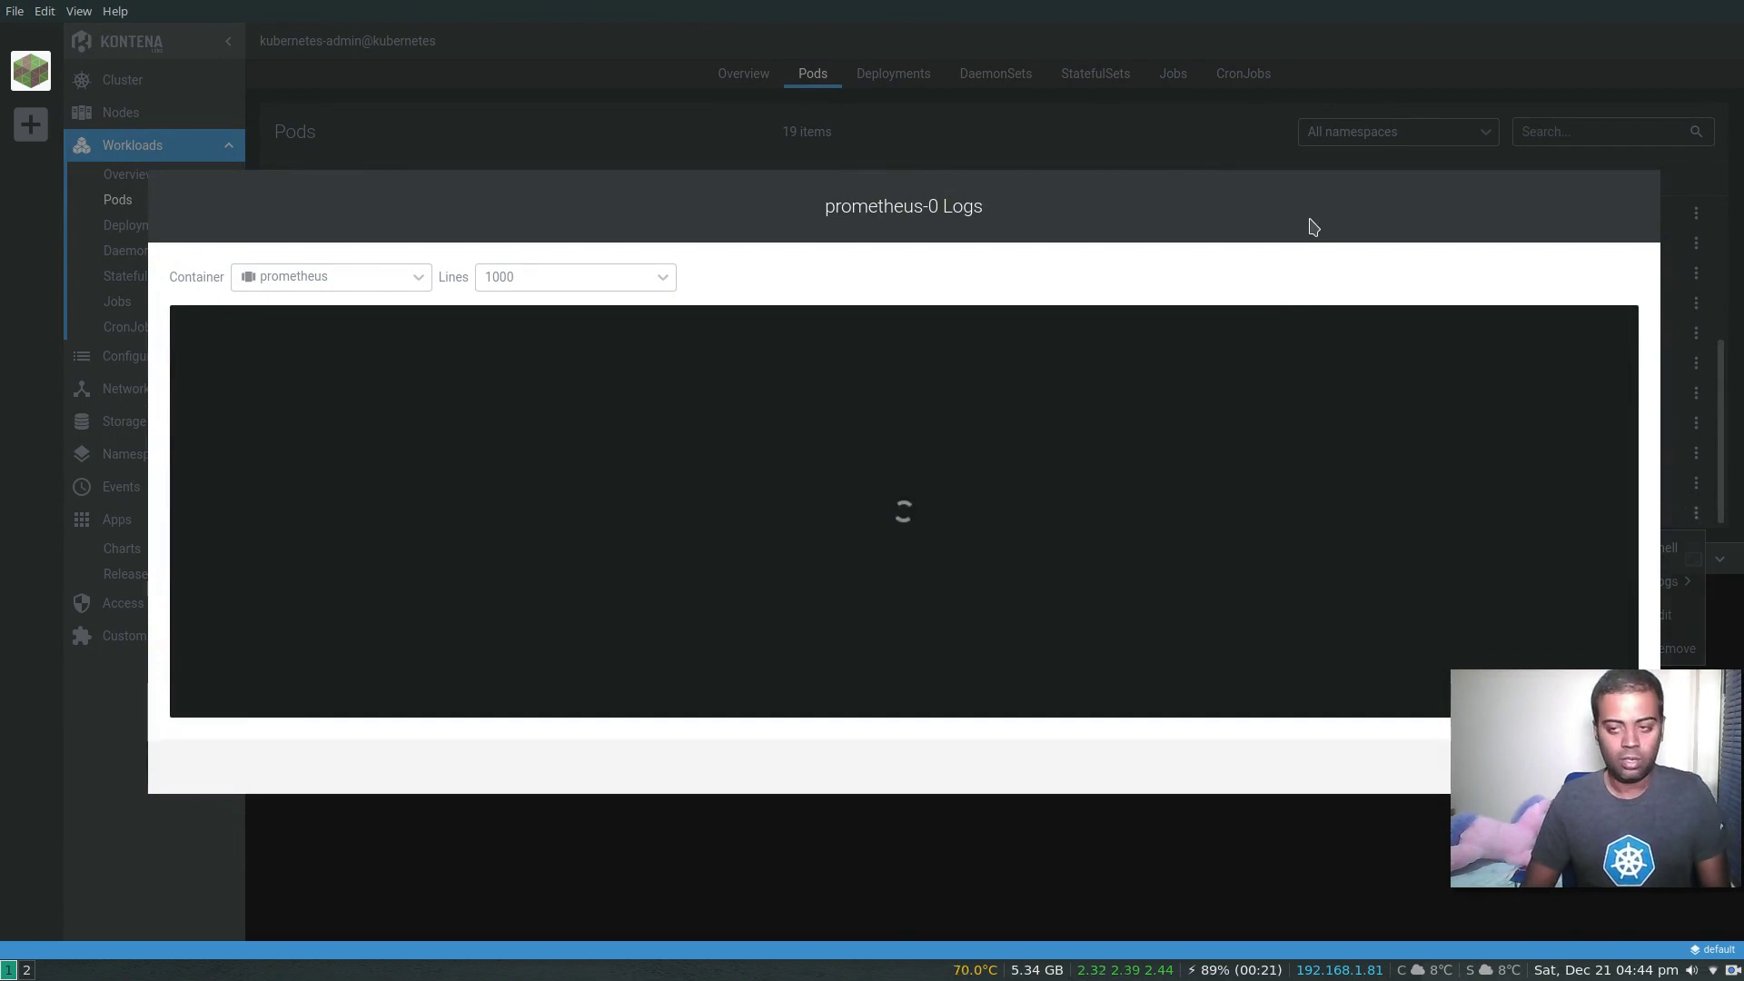
key("Escape")
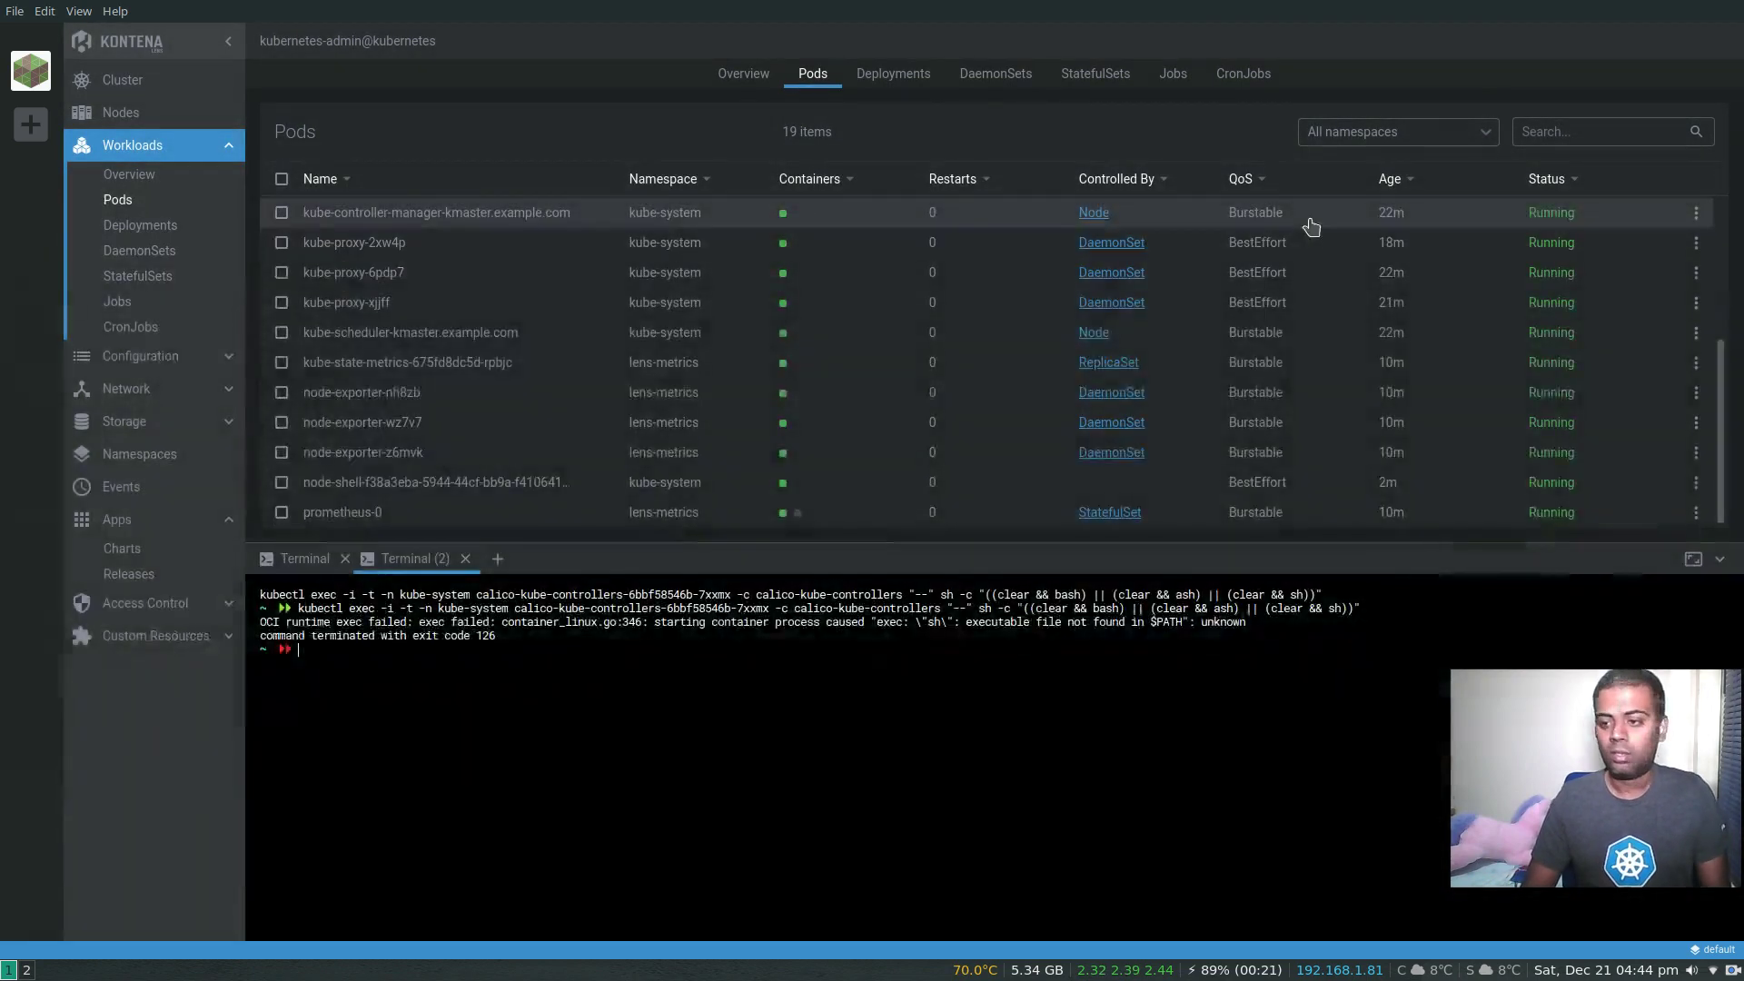
Step: Open a shell in the prometheus-0 pod, then close both pod shell sessions and keep the original terminal
left_click(1695, 514)
left_click(1663, 547)
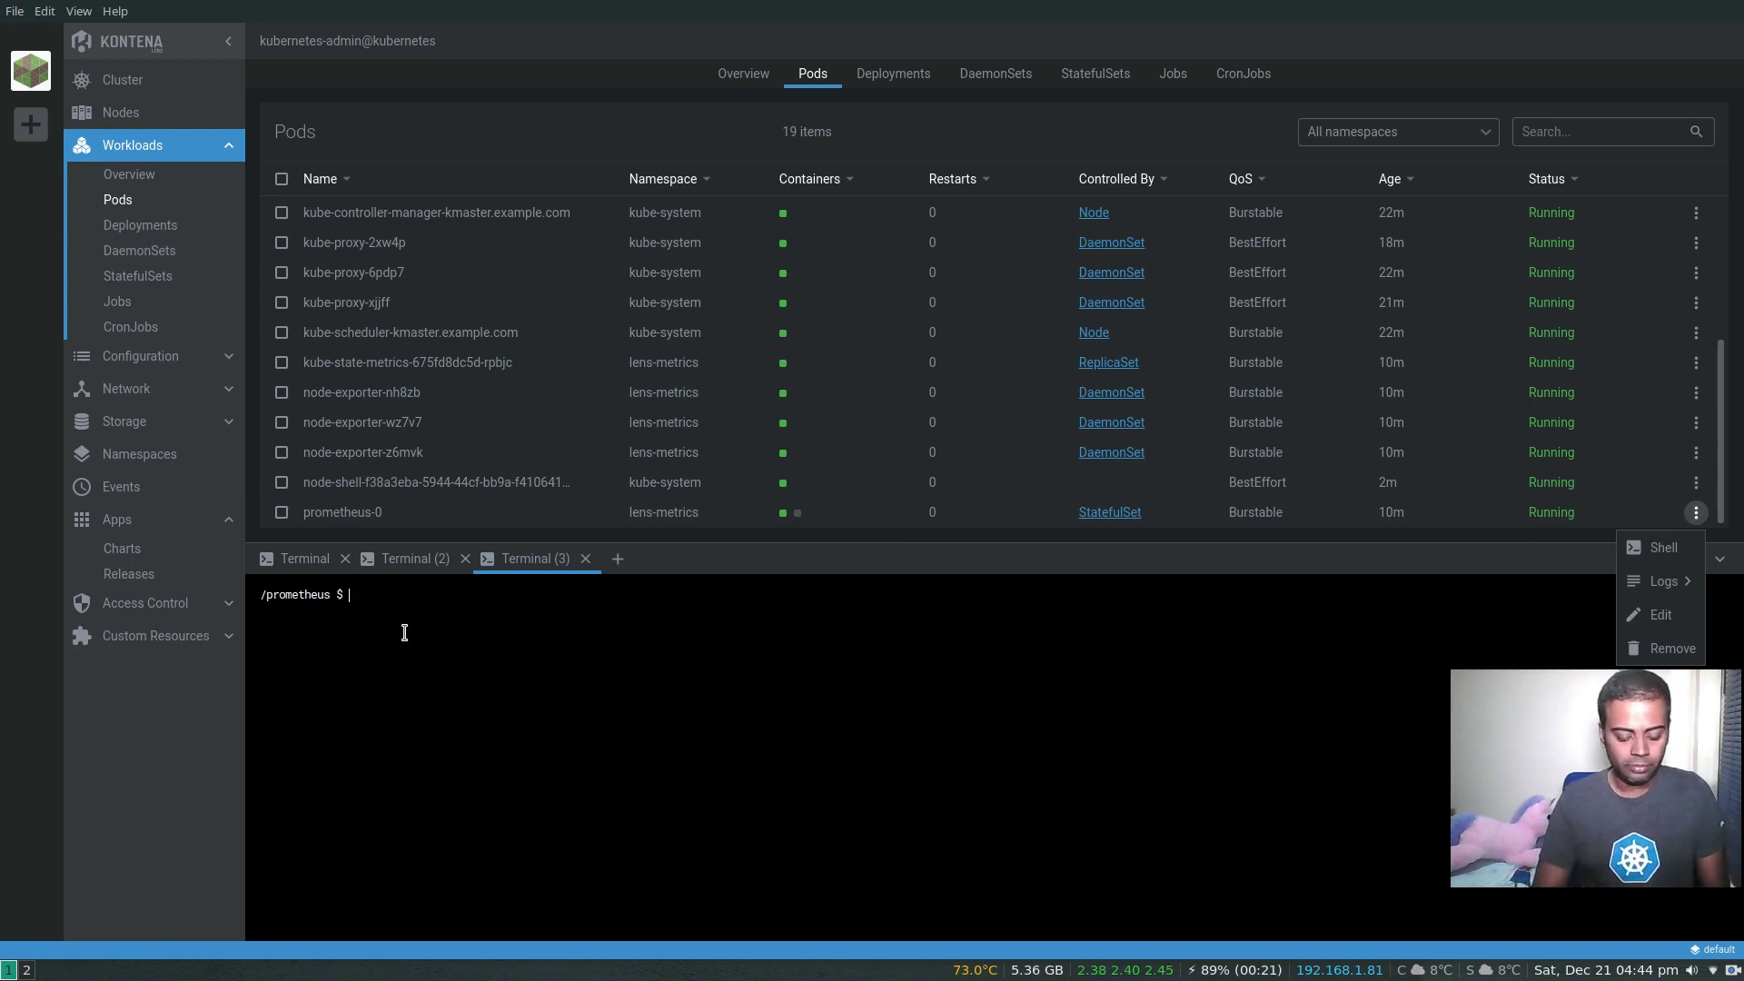
left_click(585, 558)
left_click(465, 558)
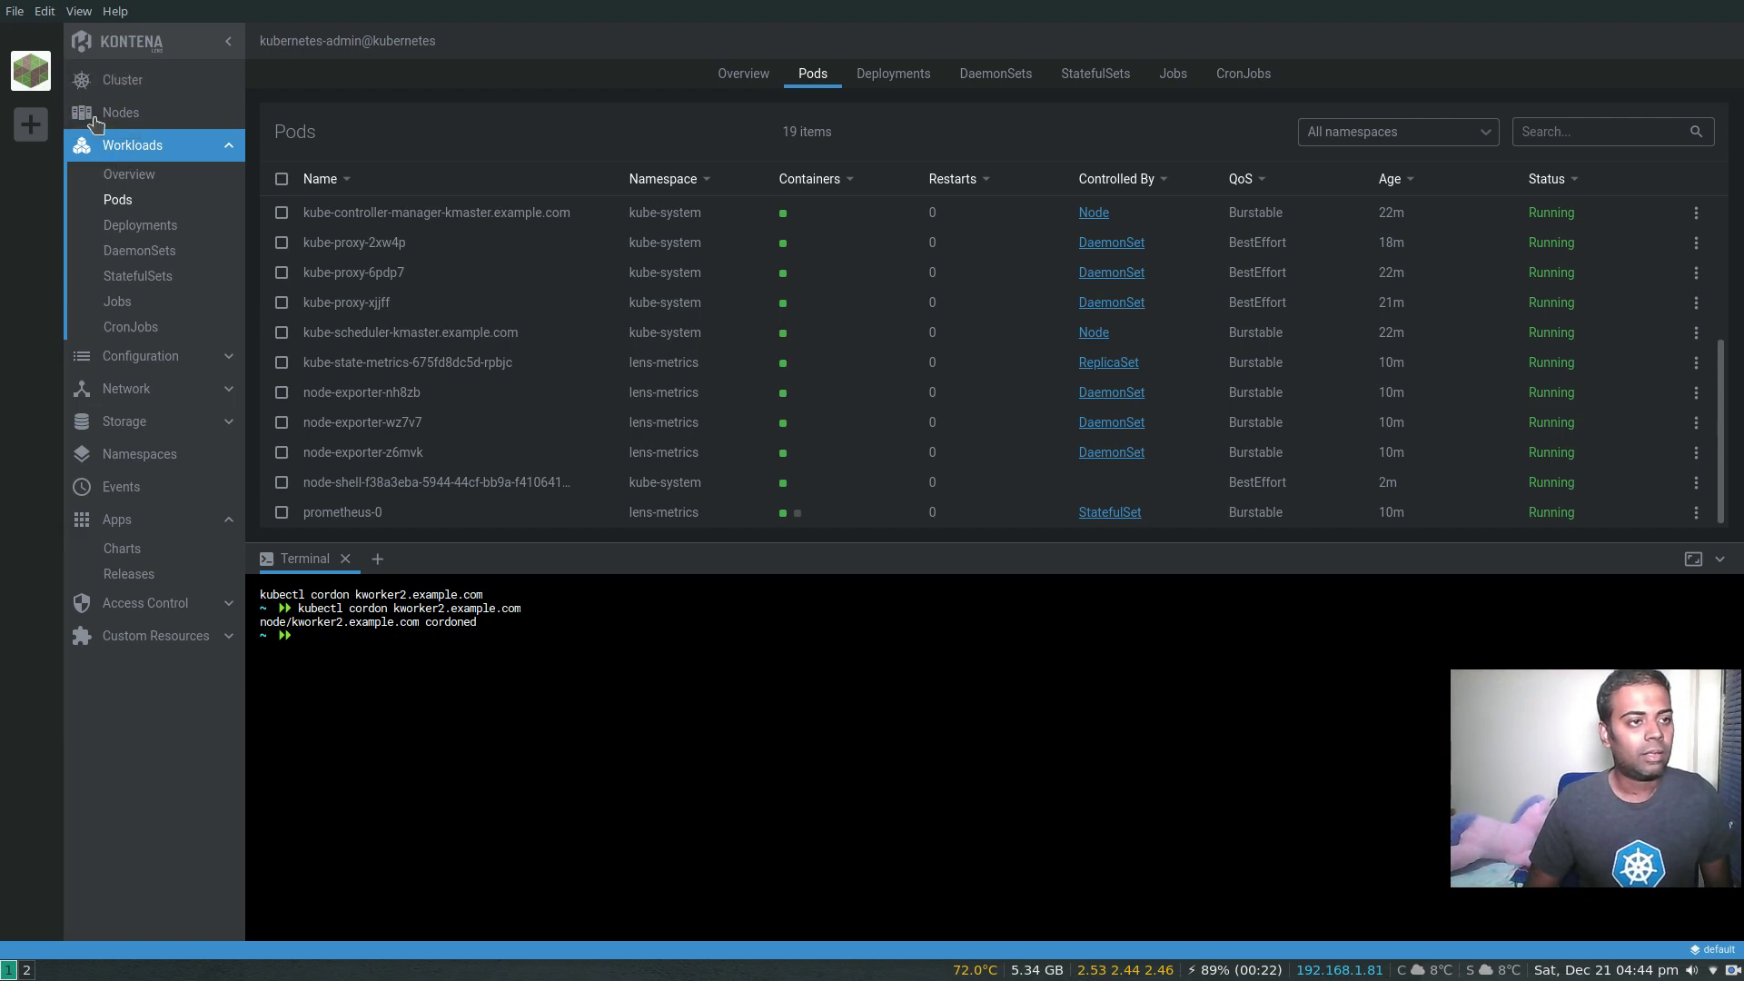
Step: Open the preferences, check the stable Helm repository's URL, browse the available repositories and close the preferences without changes
left_click(15, 20)
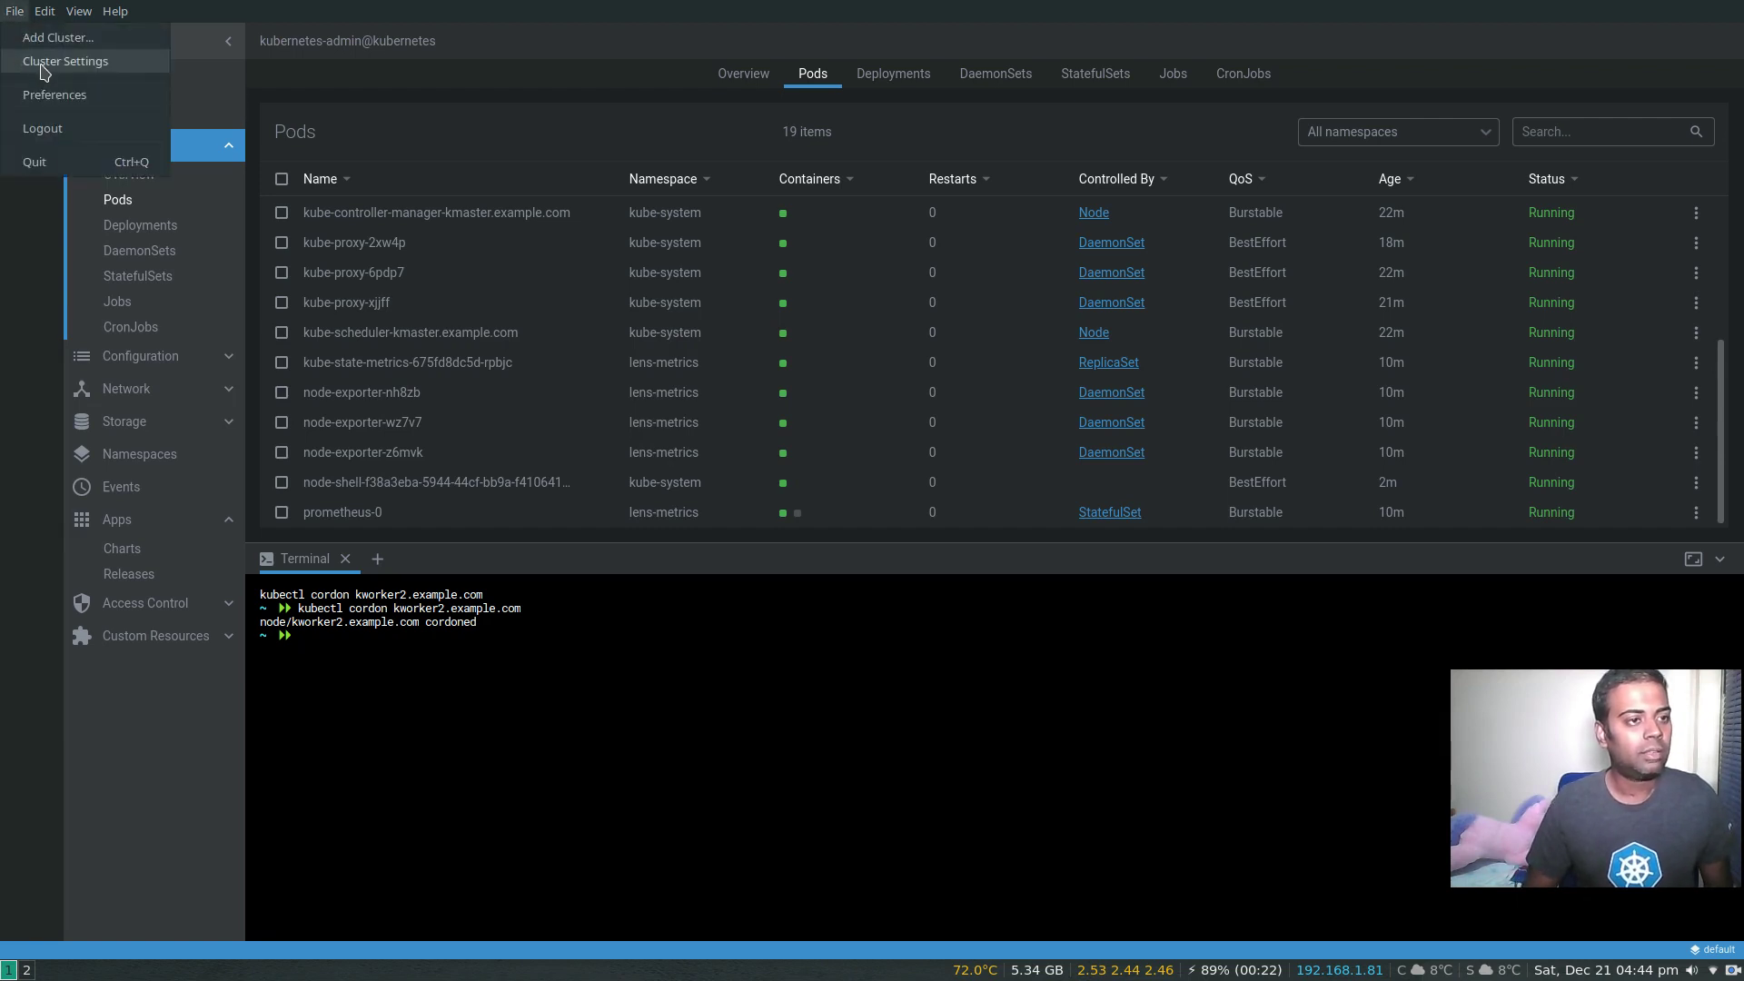
left_click(51, 98)
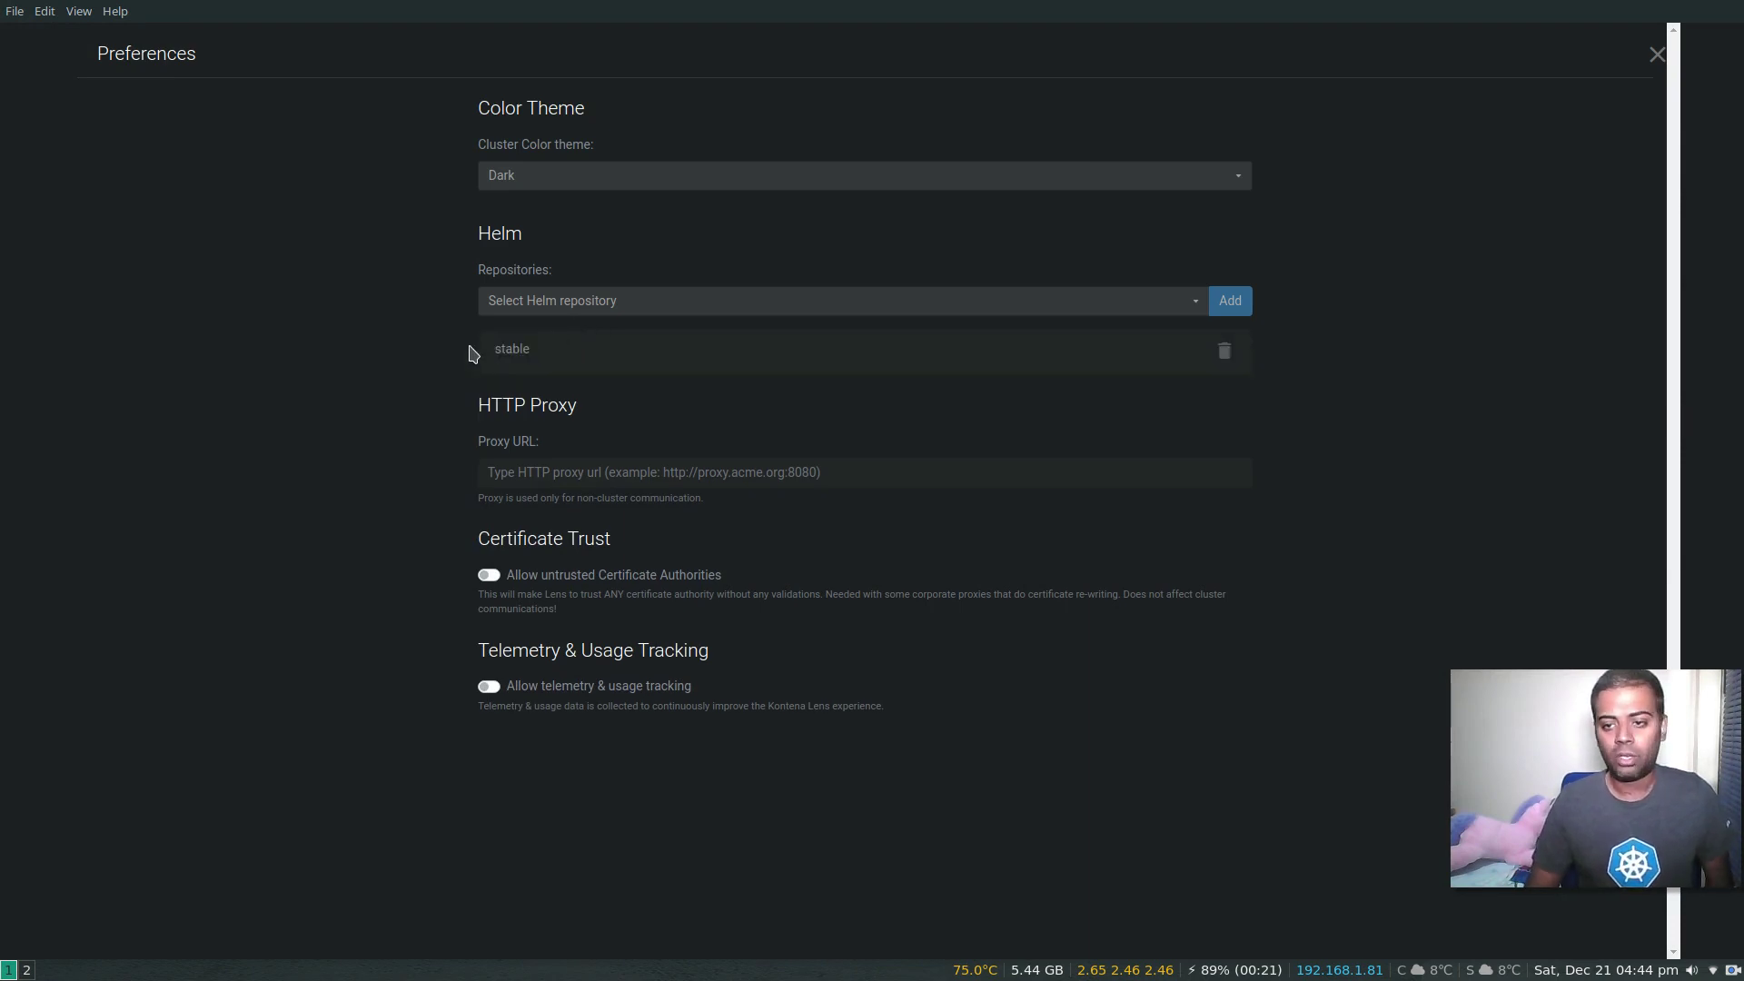
mouse_move(523, 347)
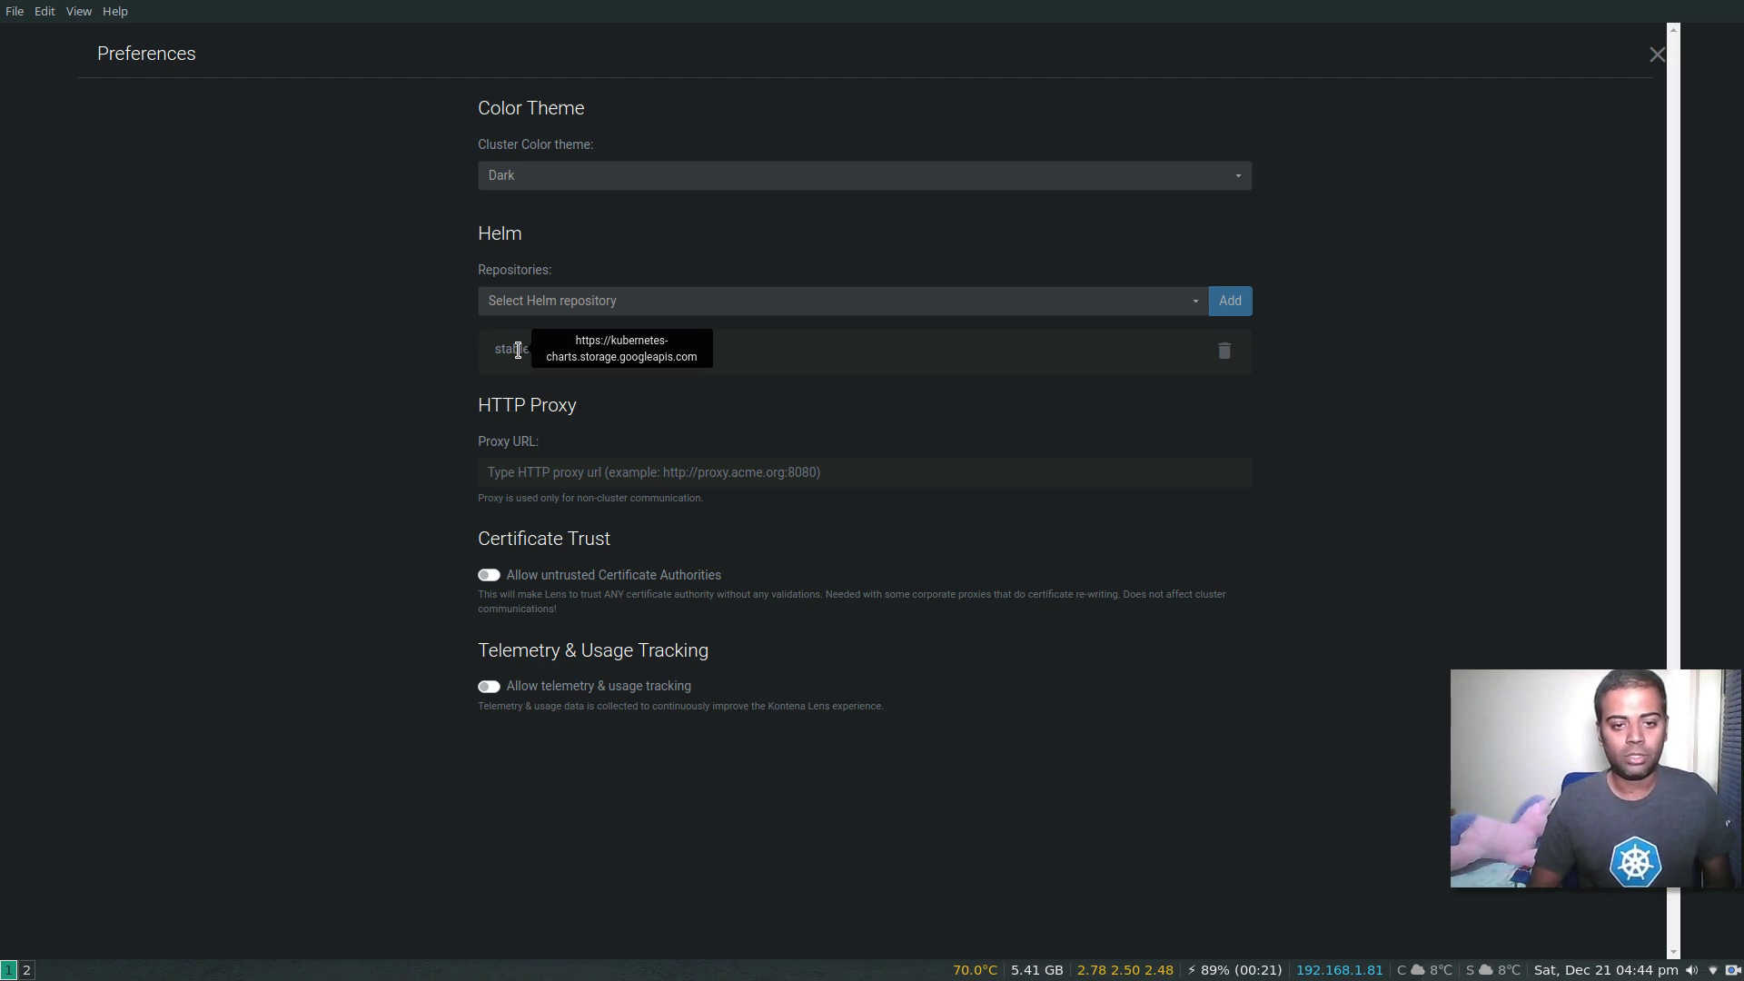
left_click(1015, 309)
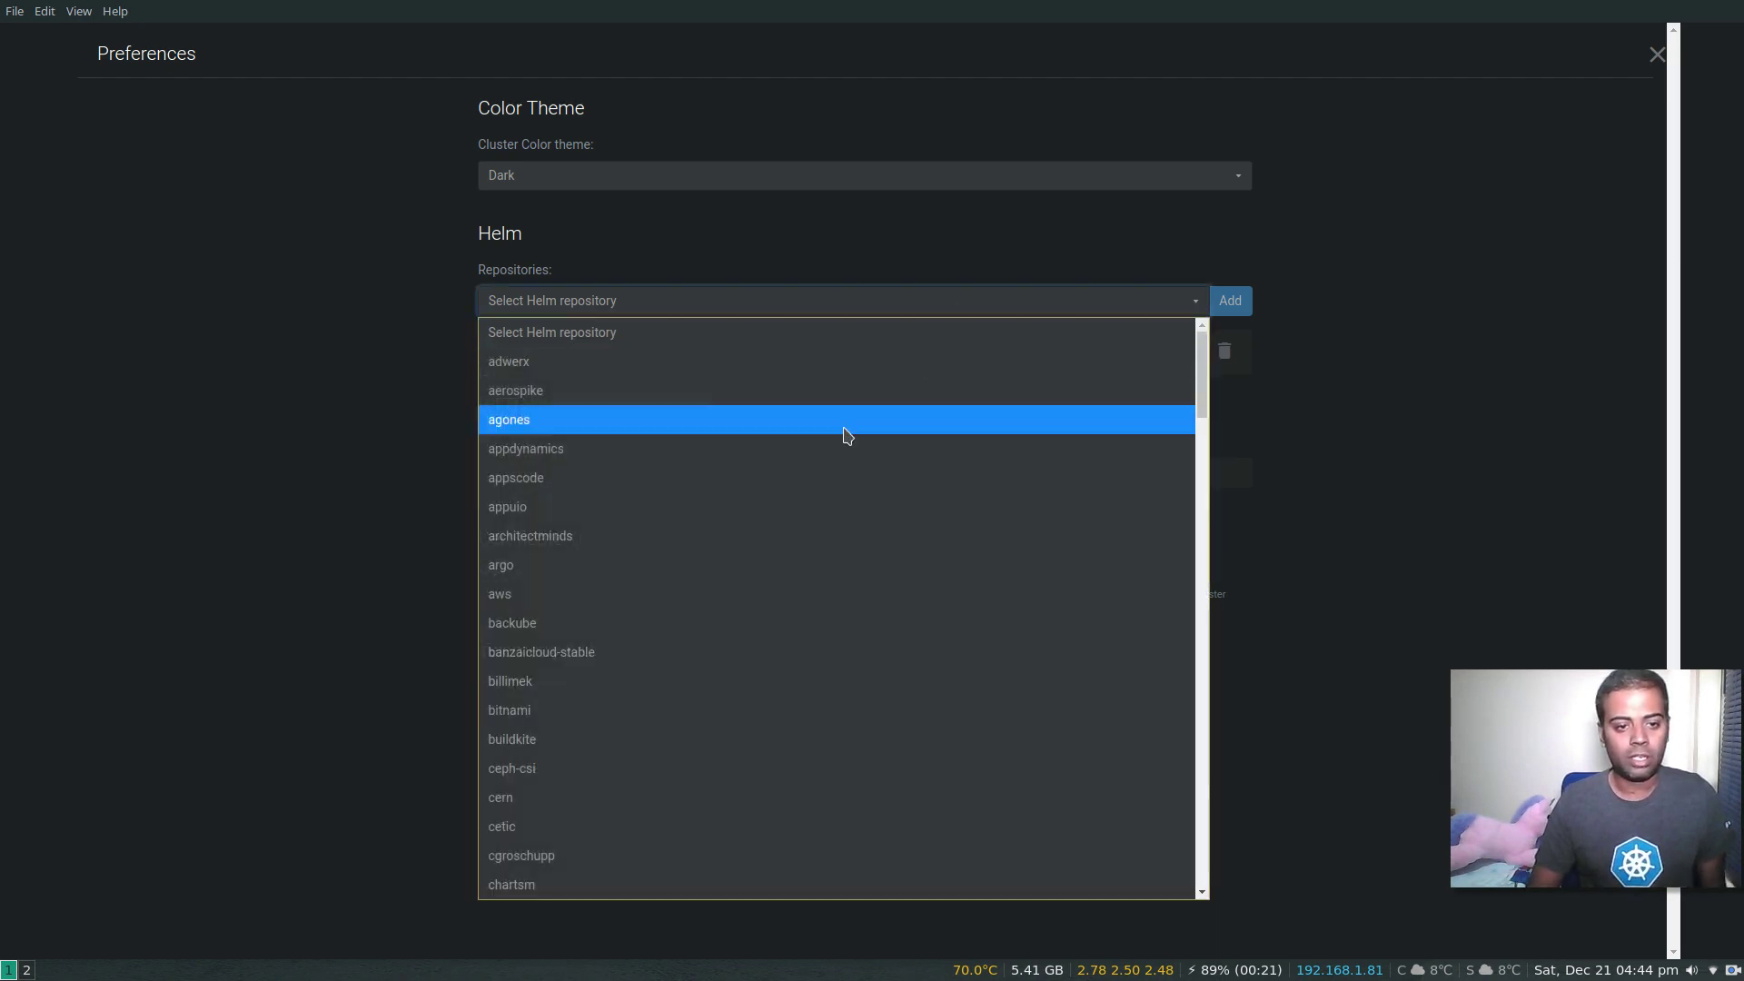
scroll(696, 662, "down", 5)
scroll(697, 662, "down", 5)
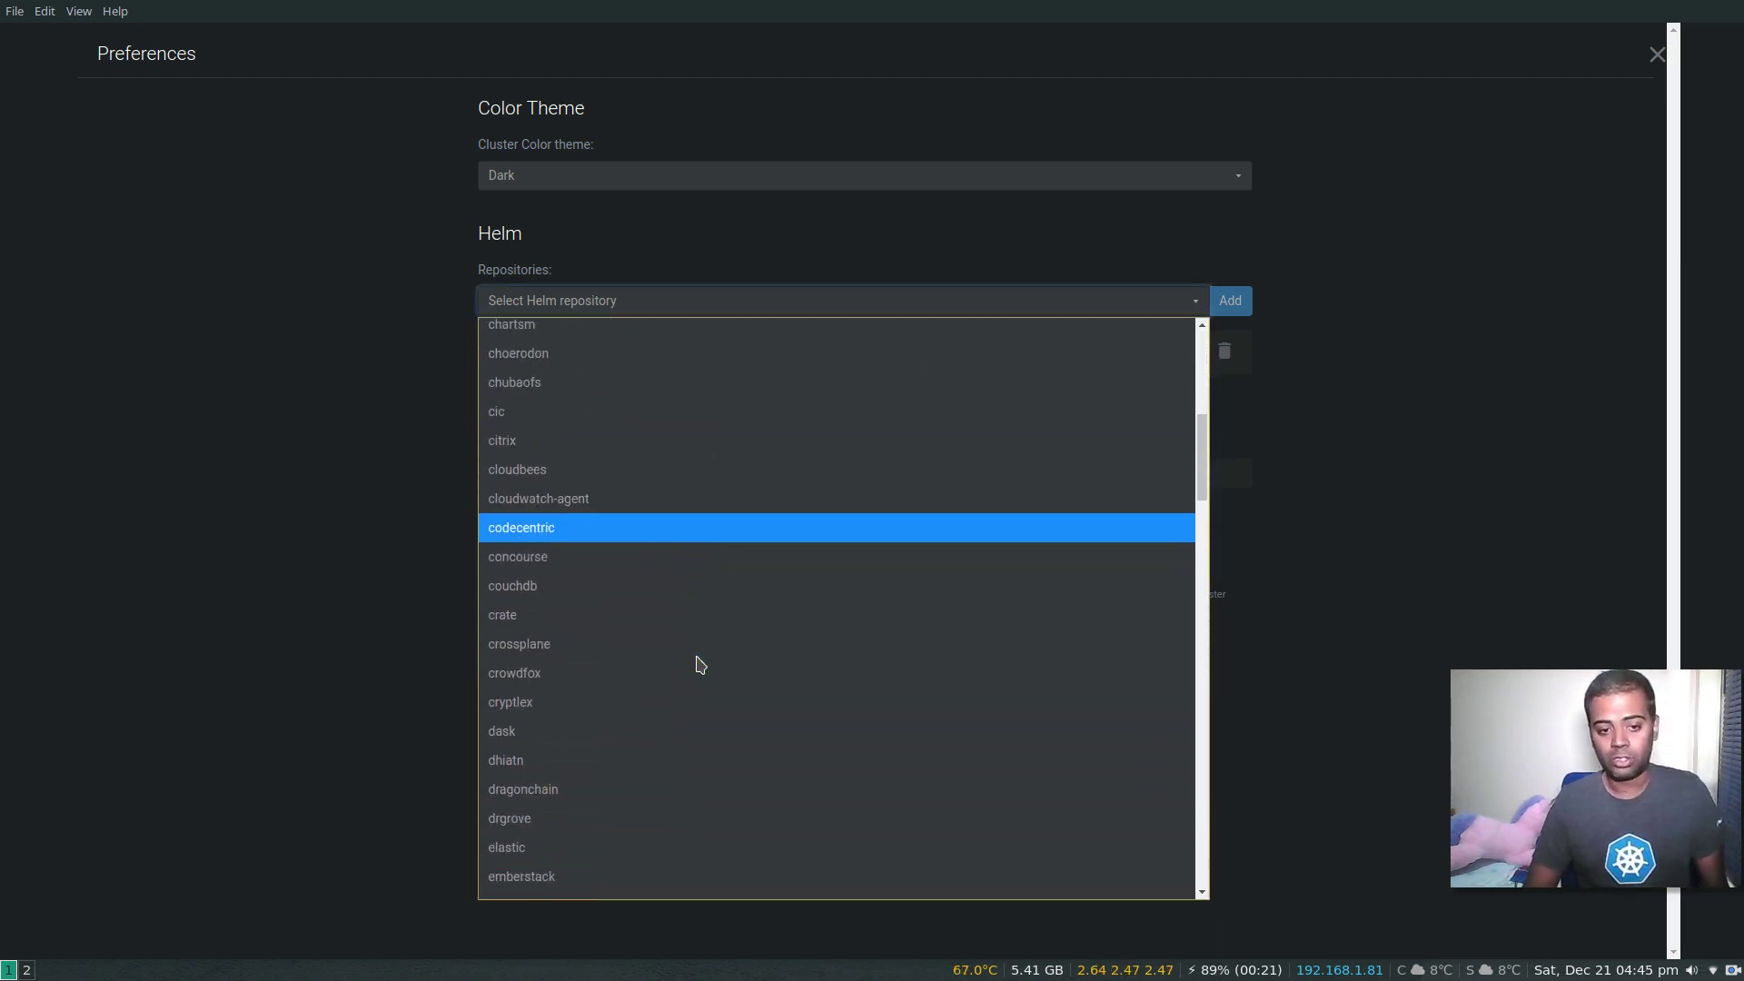
left_click(335, 510)
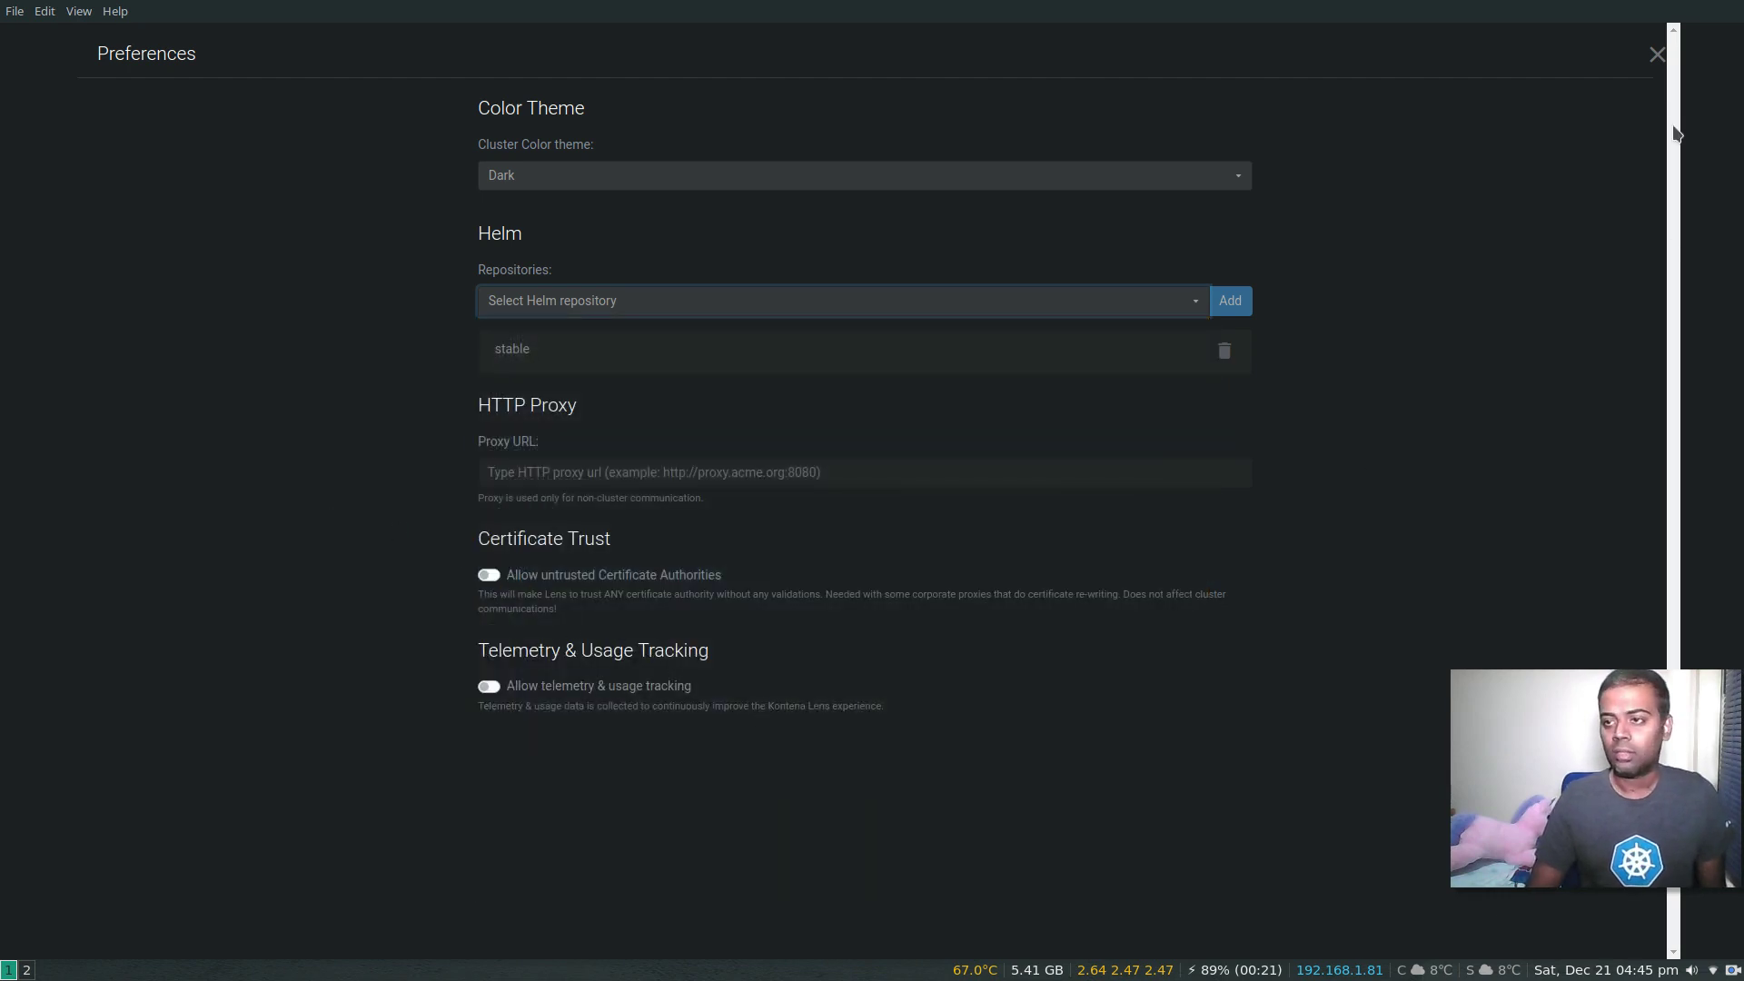
left_click(1657, 58)
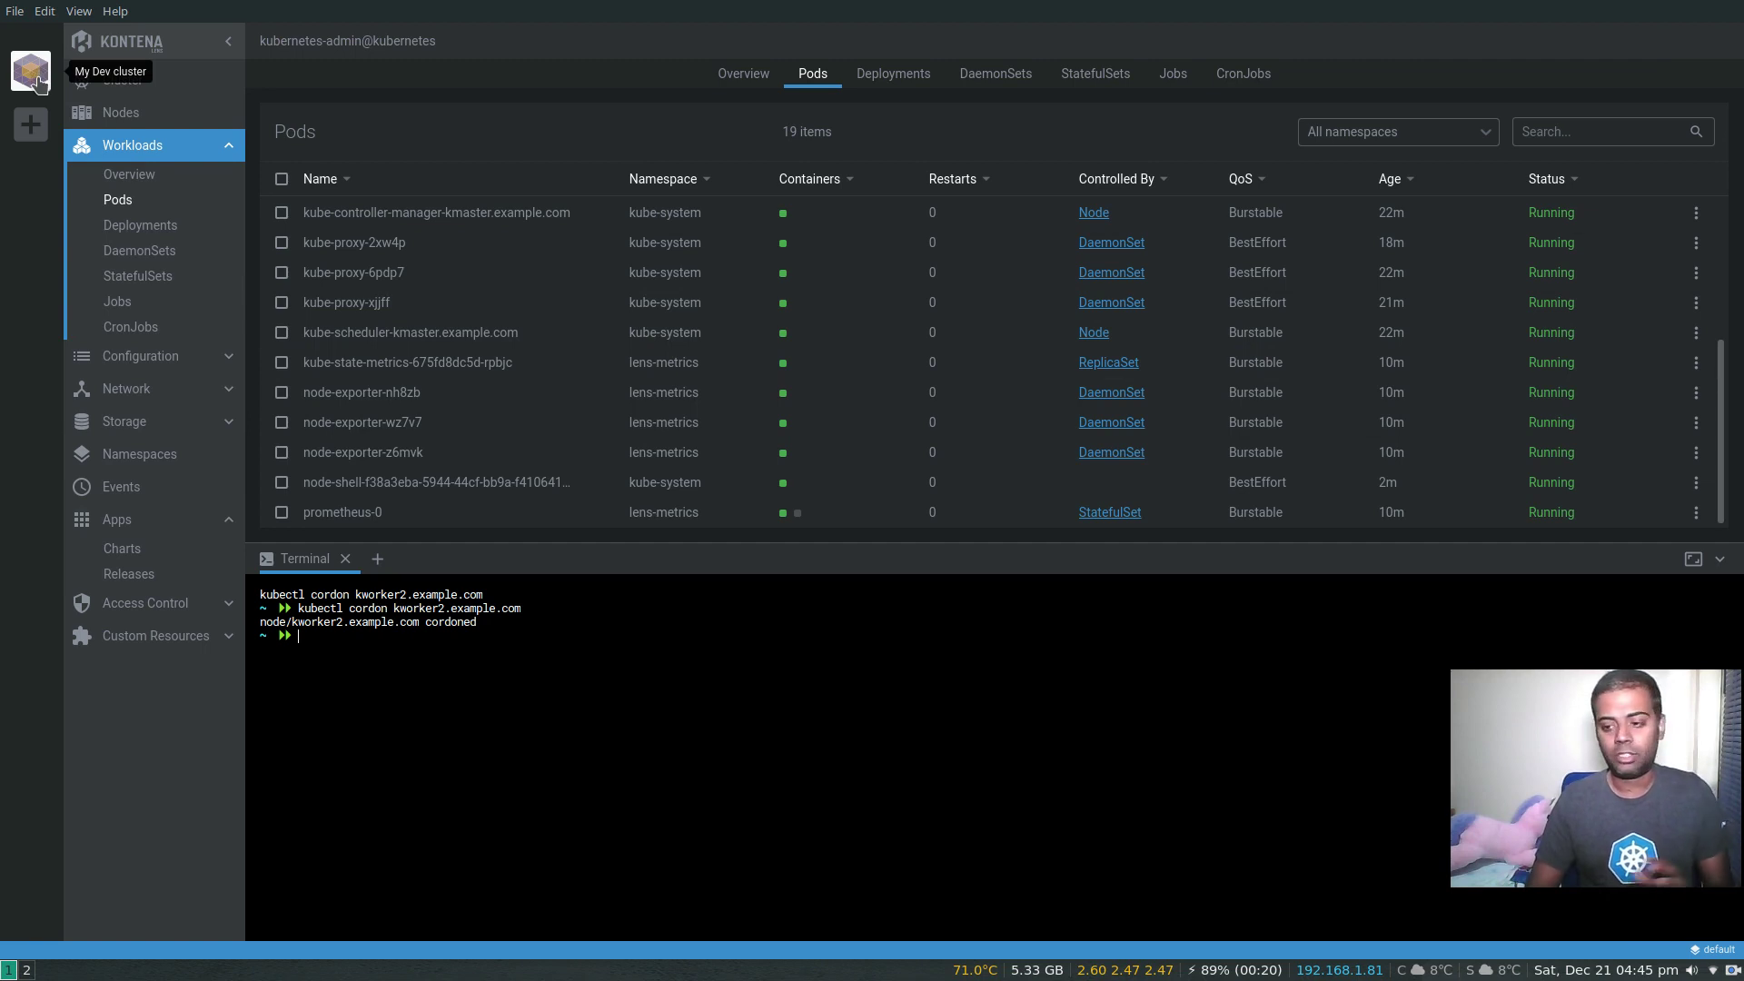
Step: Minimize the terminal area and search the Helm charts for dokuwiki
double_click(421, 562)
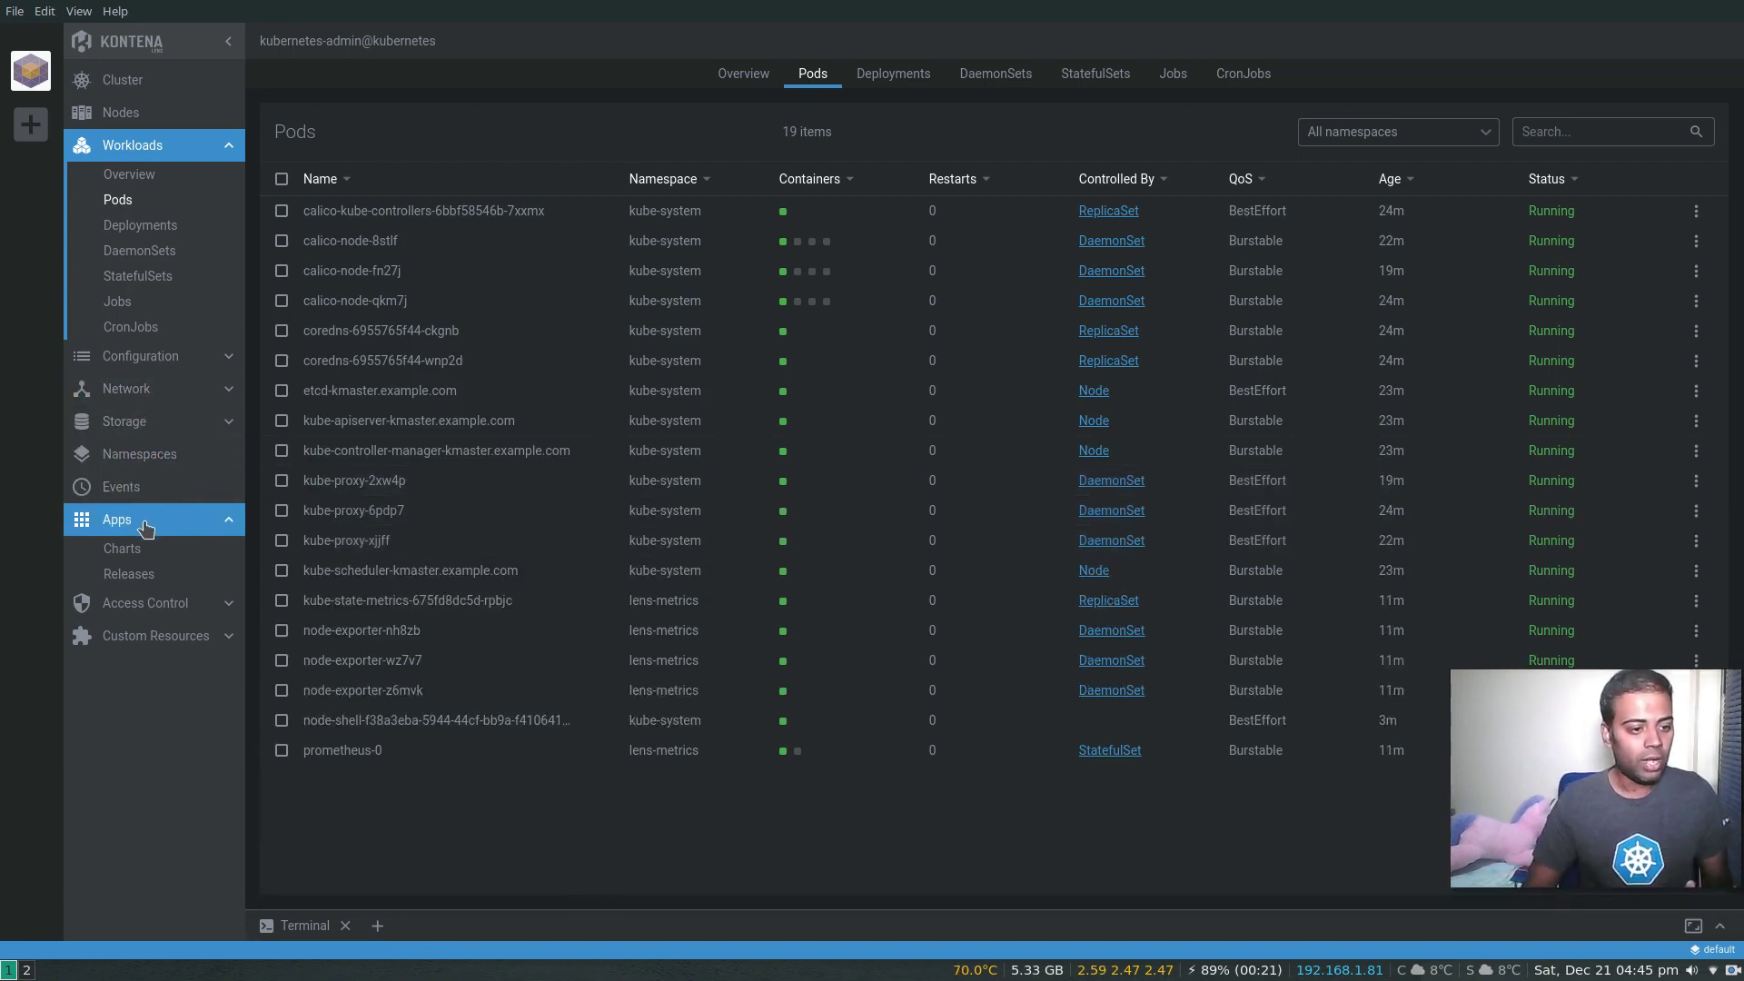
left_click(143, 550)
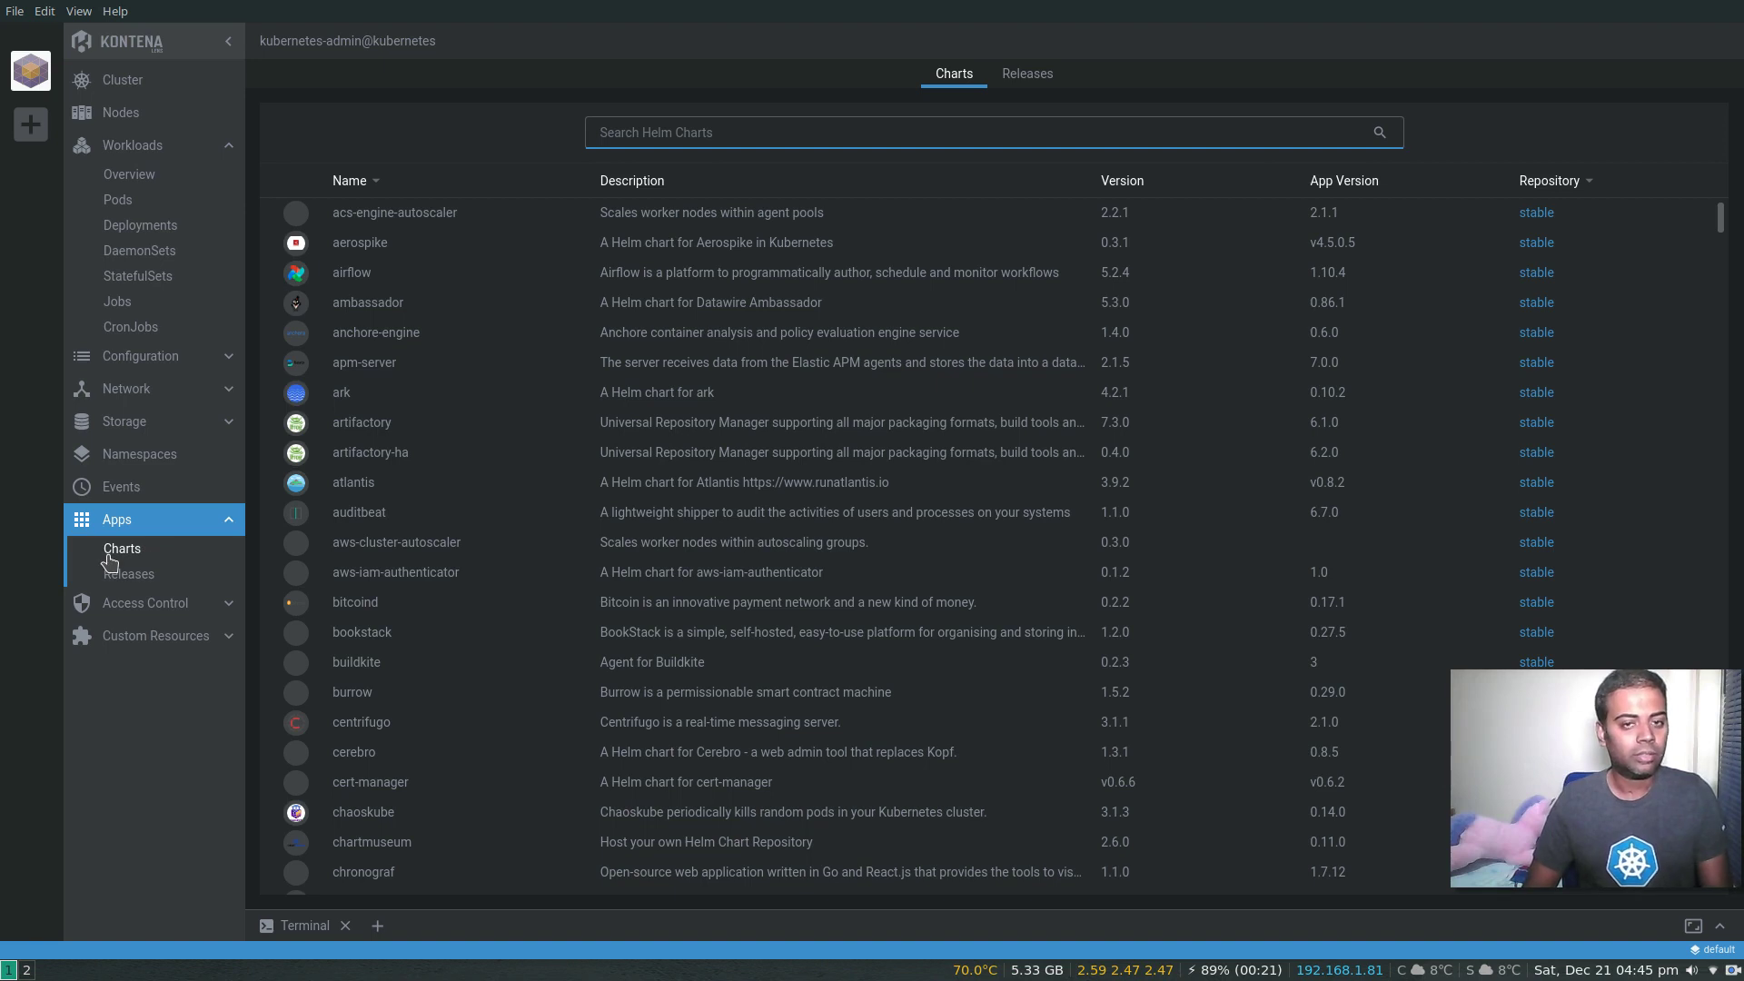
left_click(701, 134)
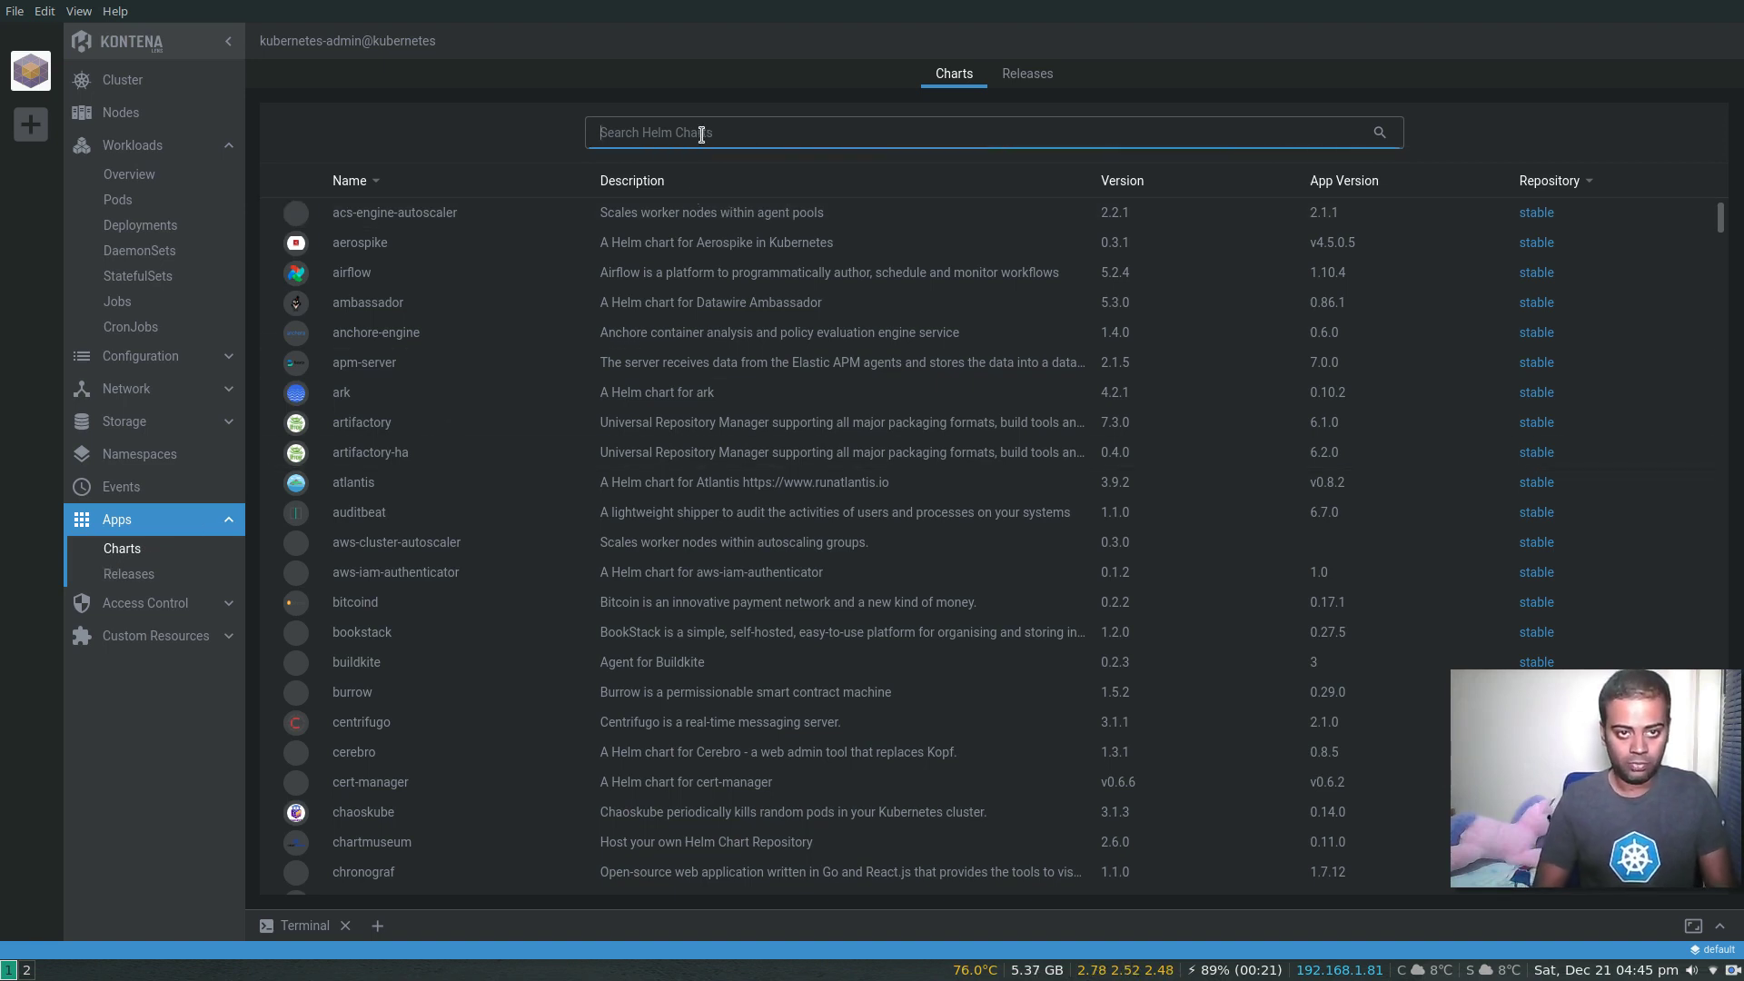
type("dokuwiki")
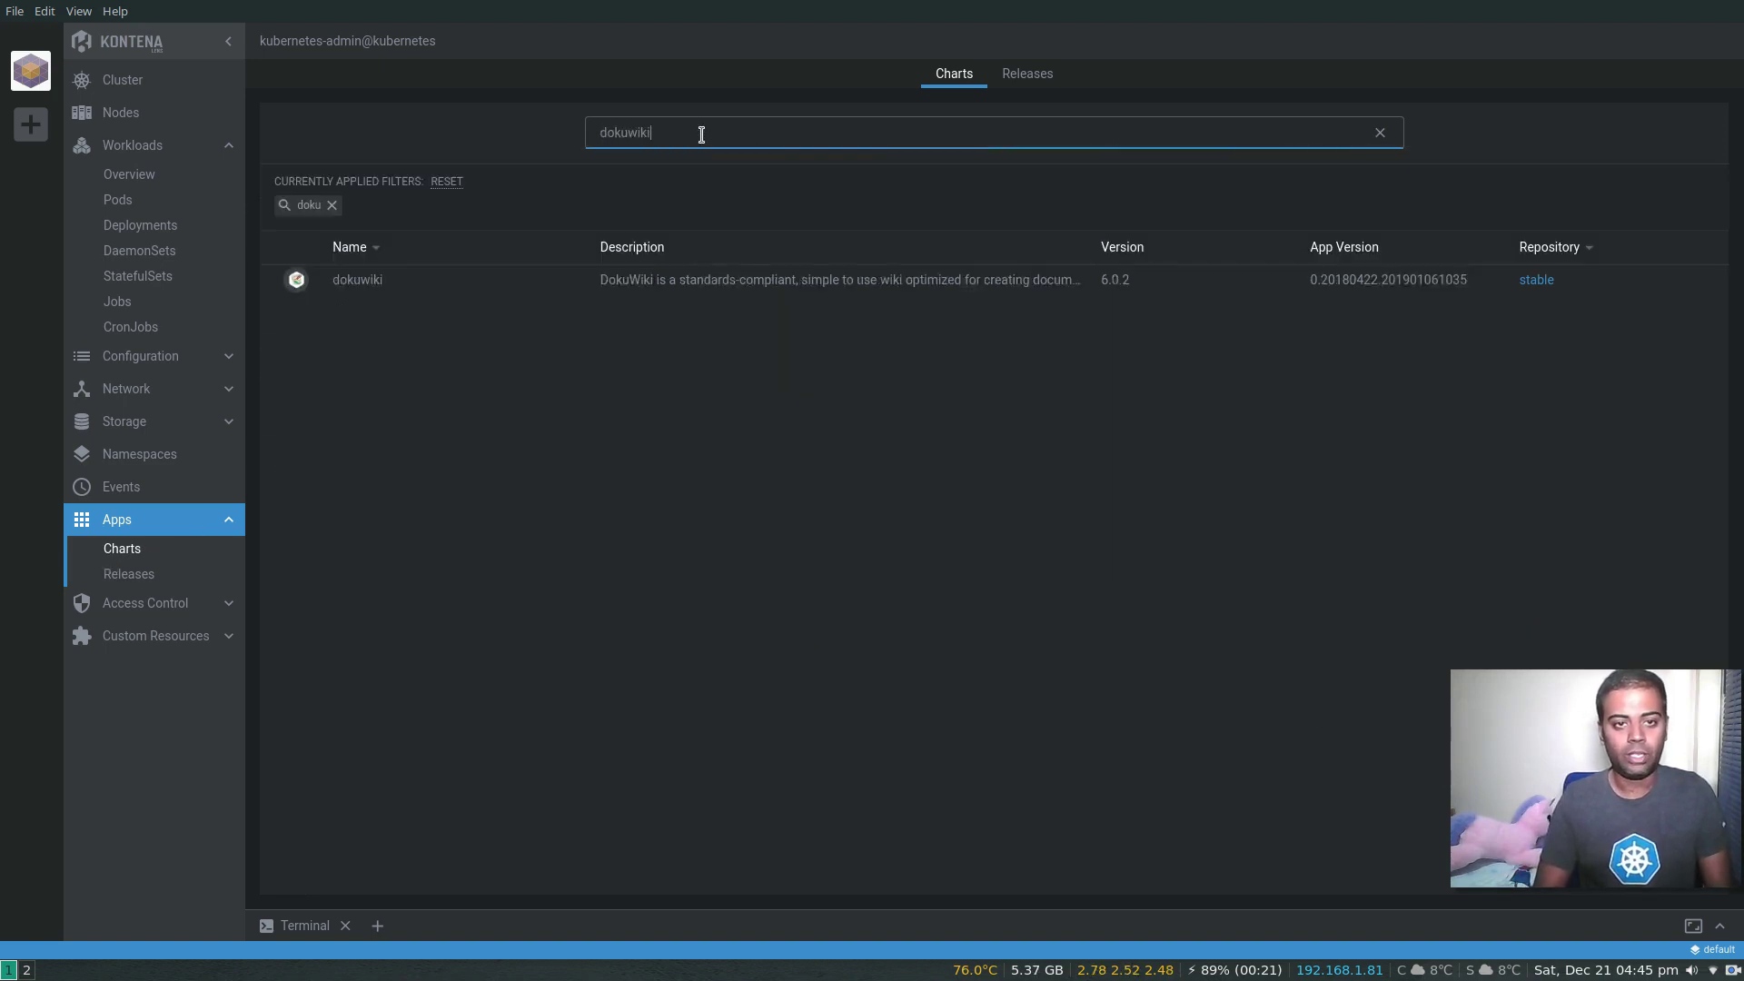
Step: Open the dokuwiki chart's details, start its installation and look through the default chart values
left_click(753, 281)
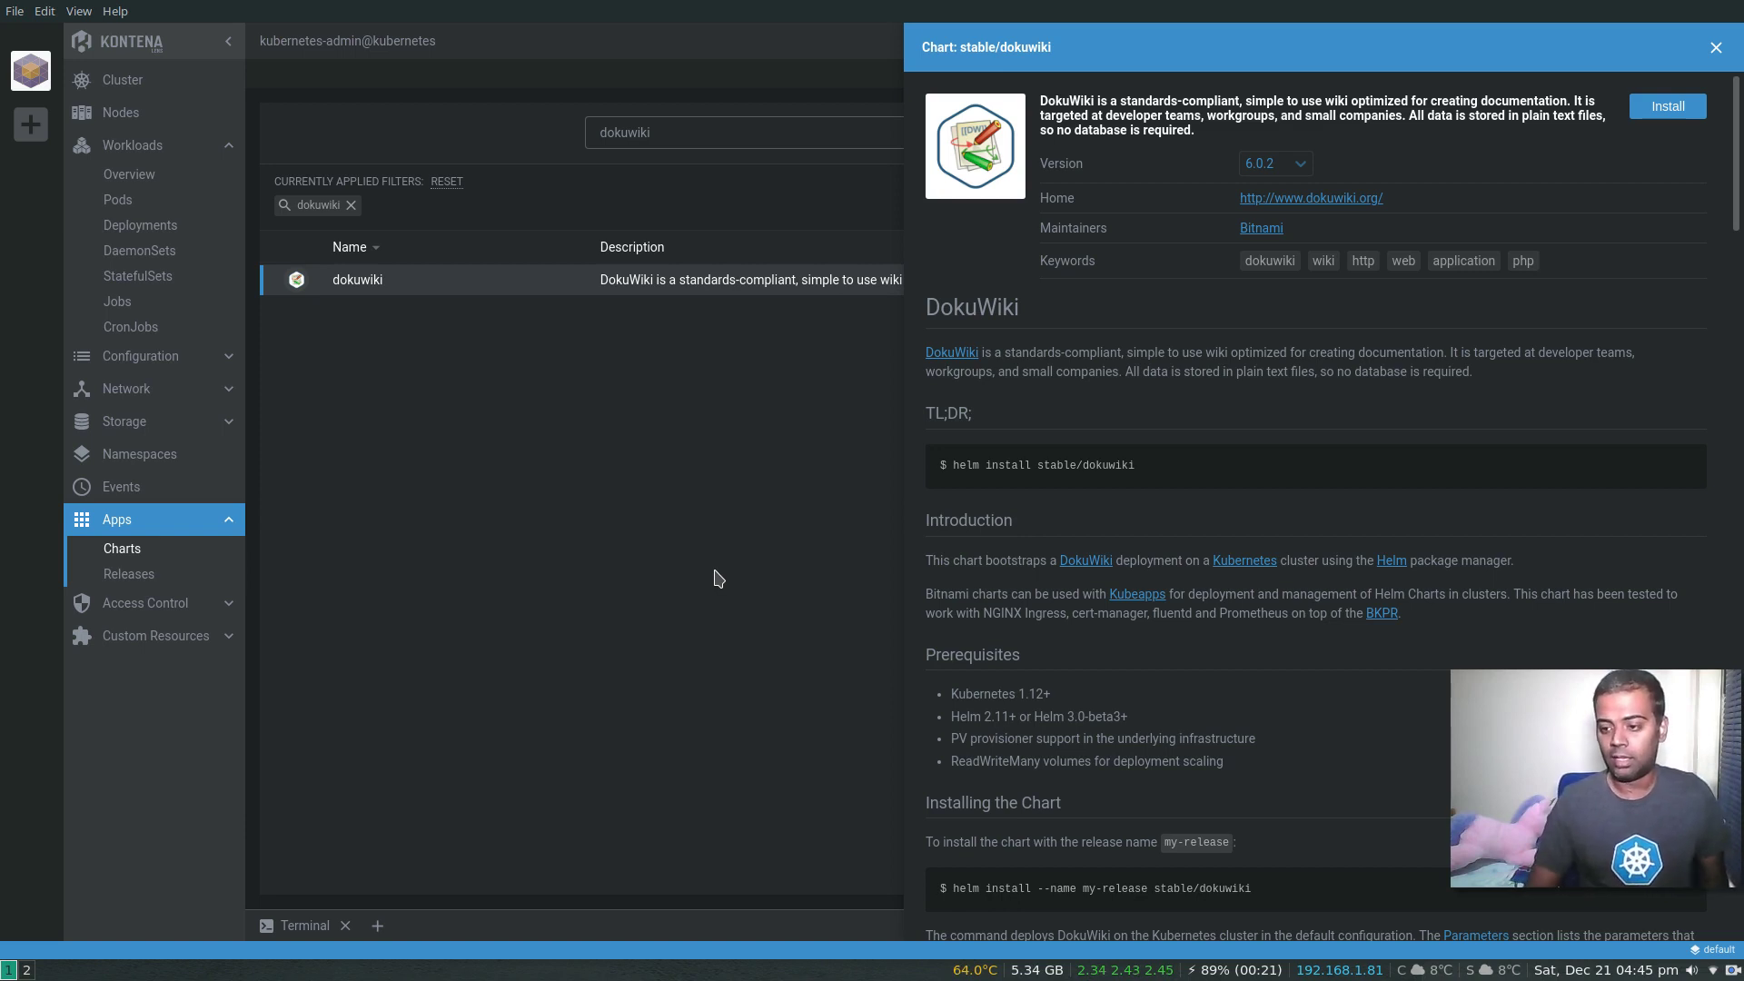
left_click(1666, 107)
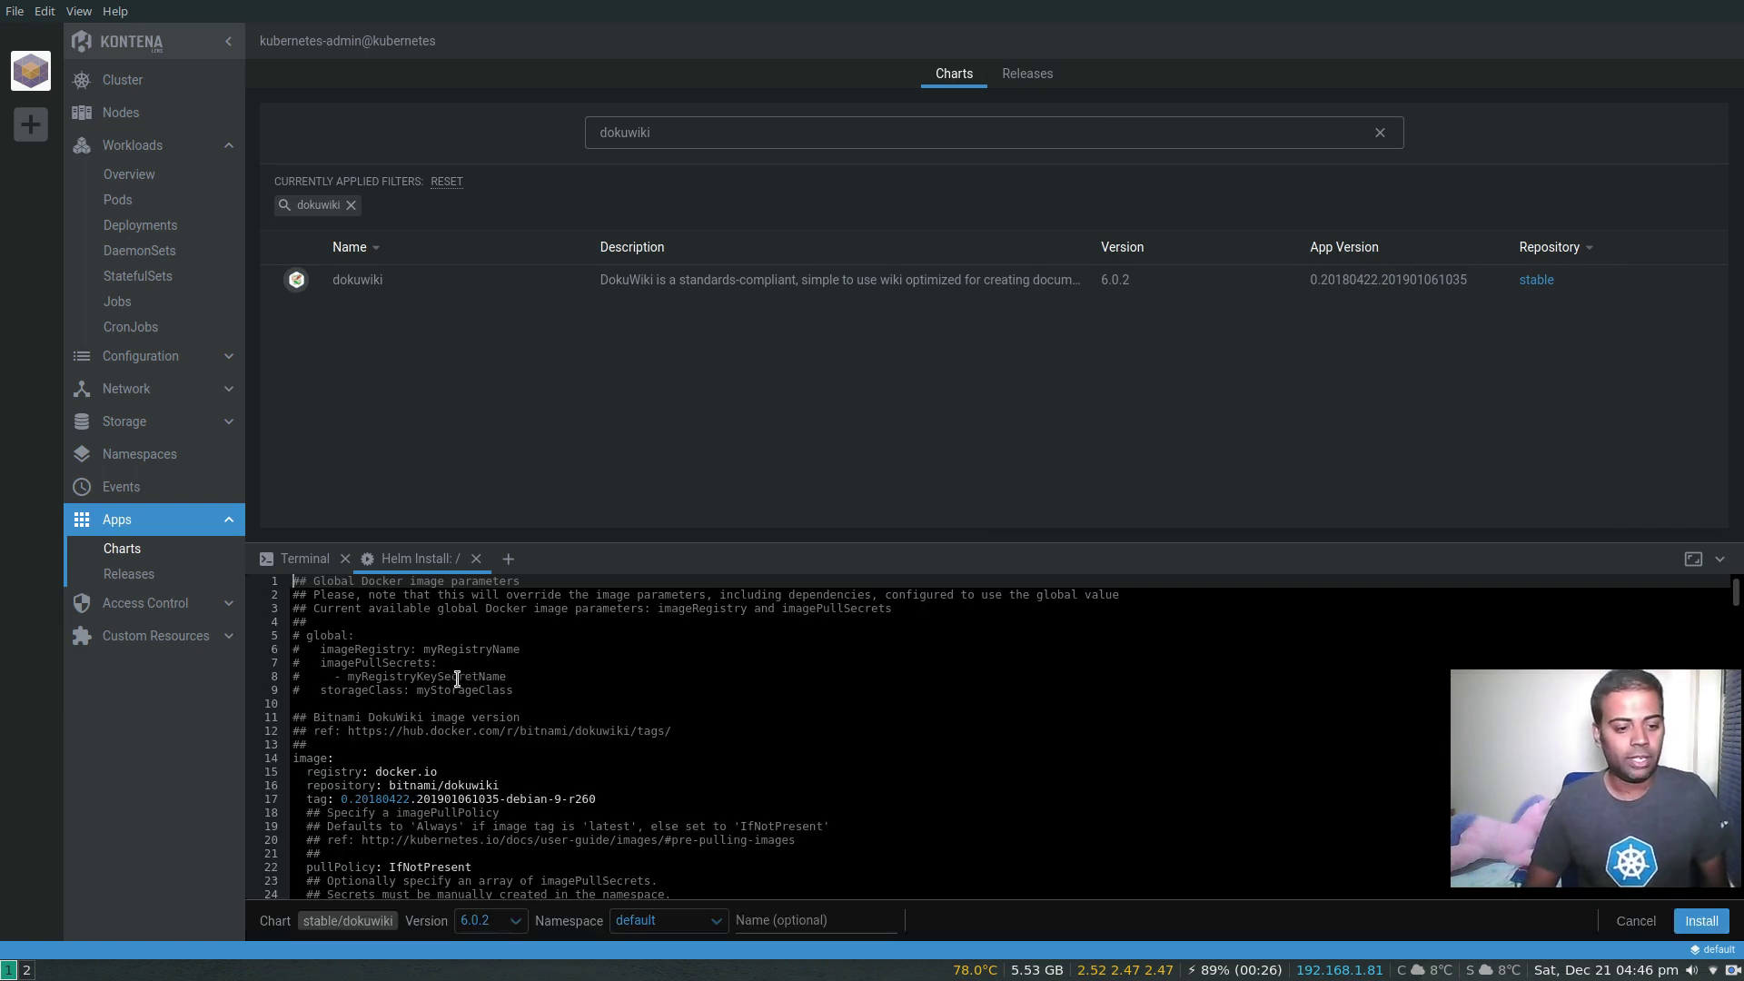
scroll(453, 744, "down", 2)
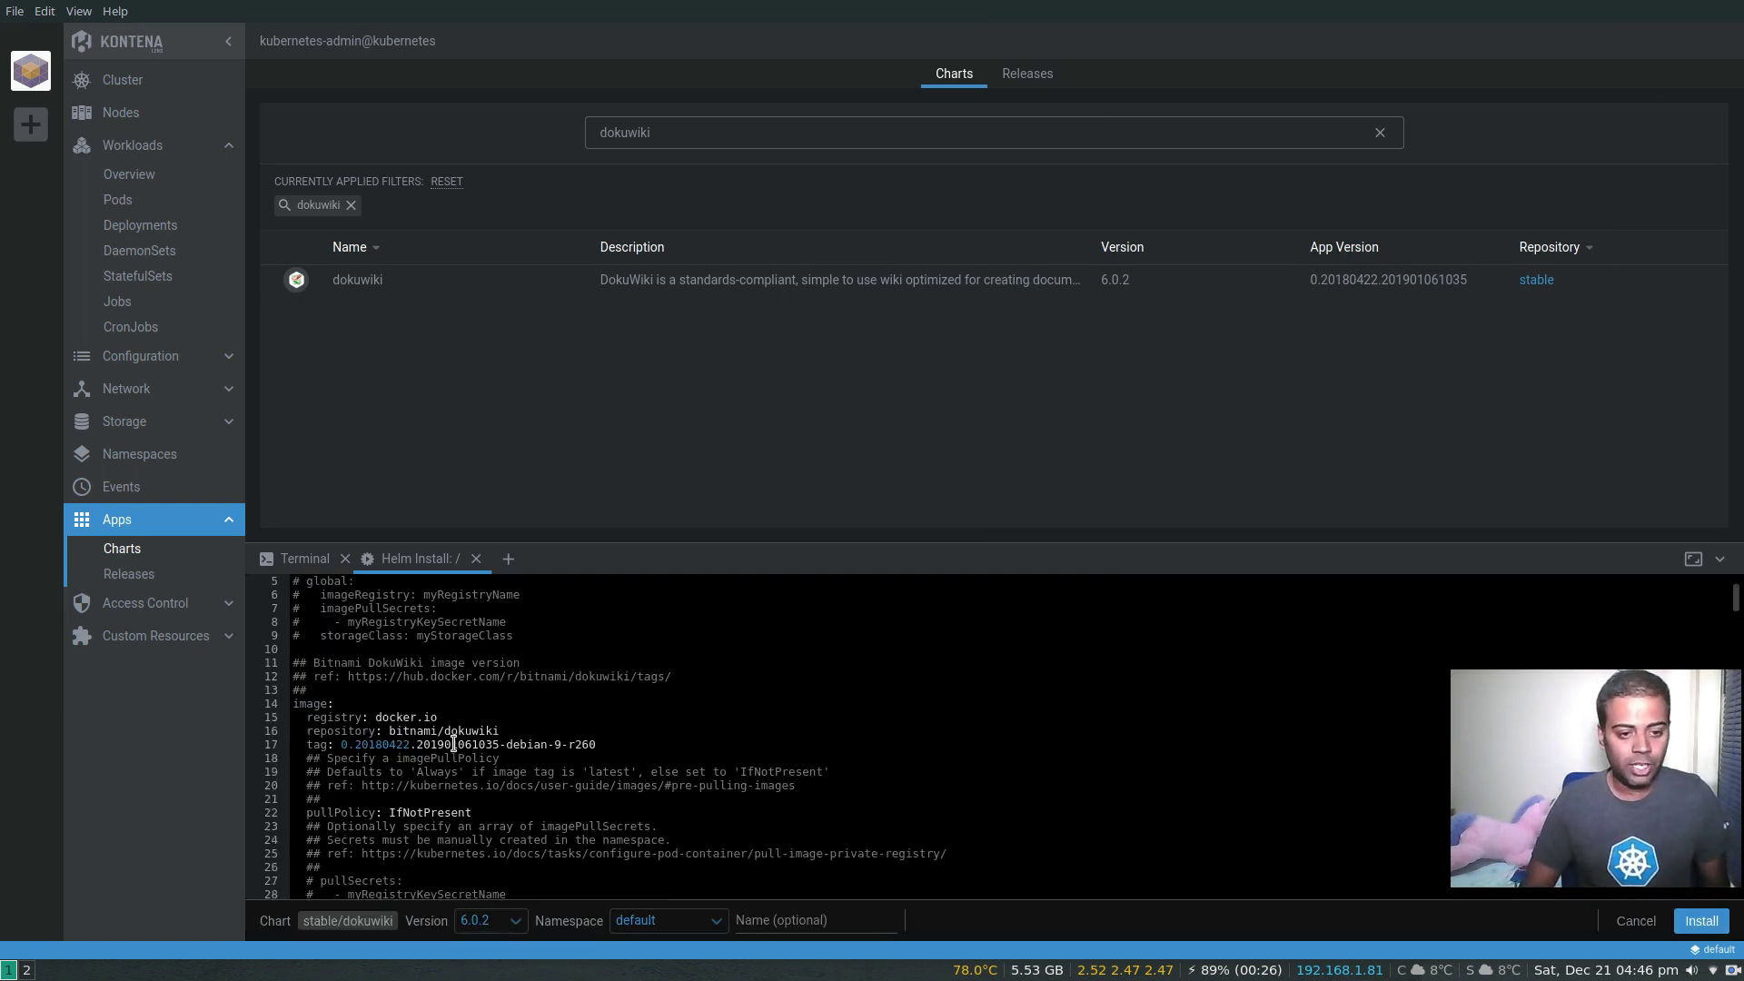
scroll(453, 744, "down", 3)
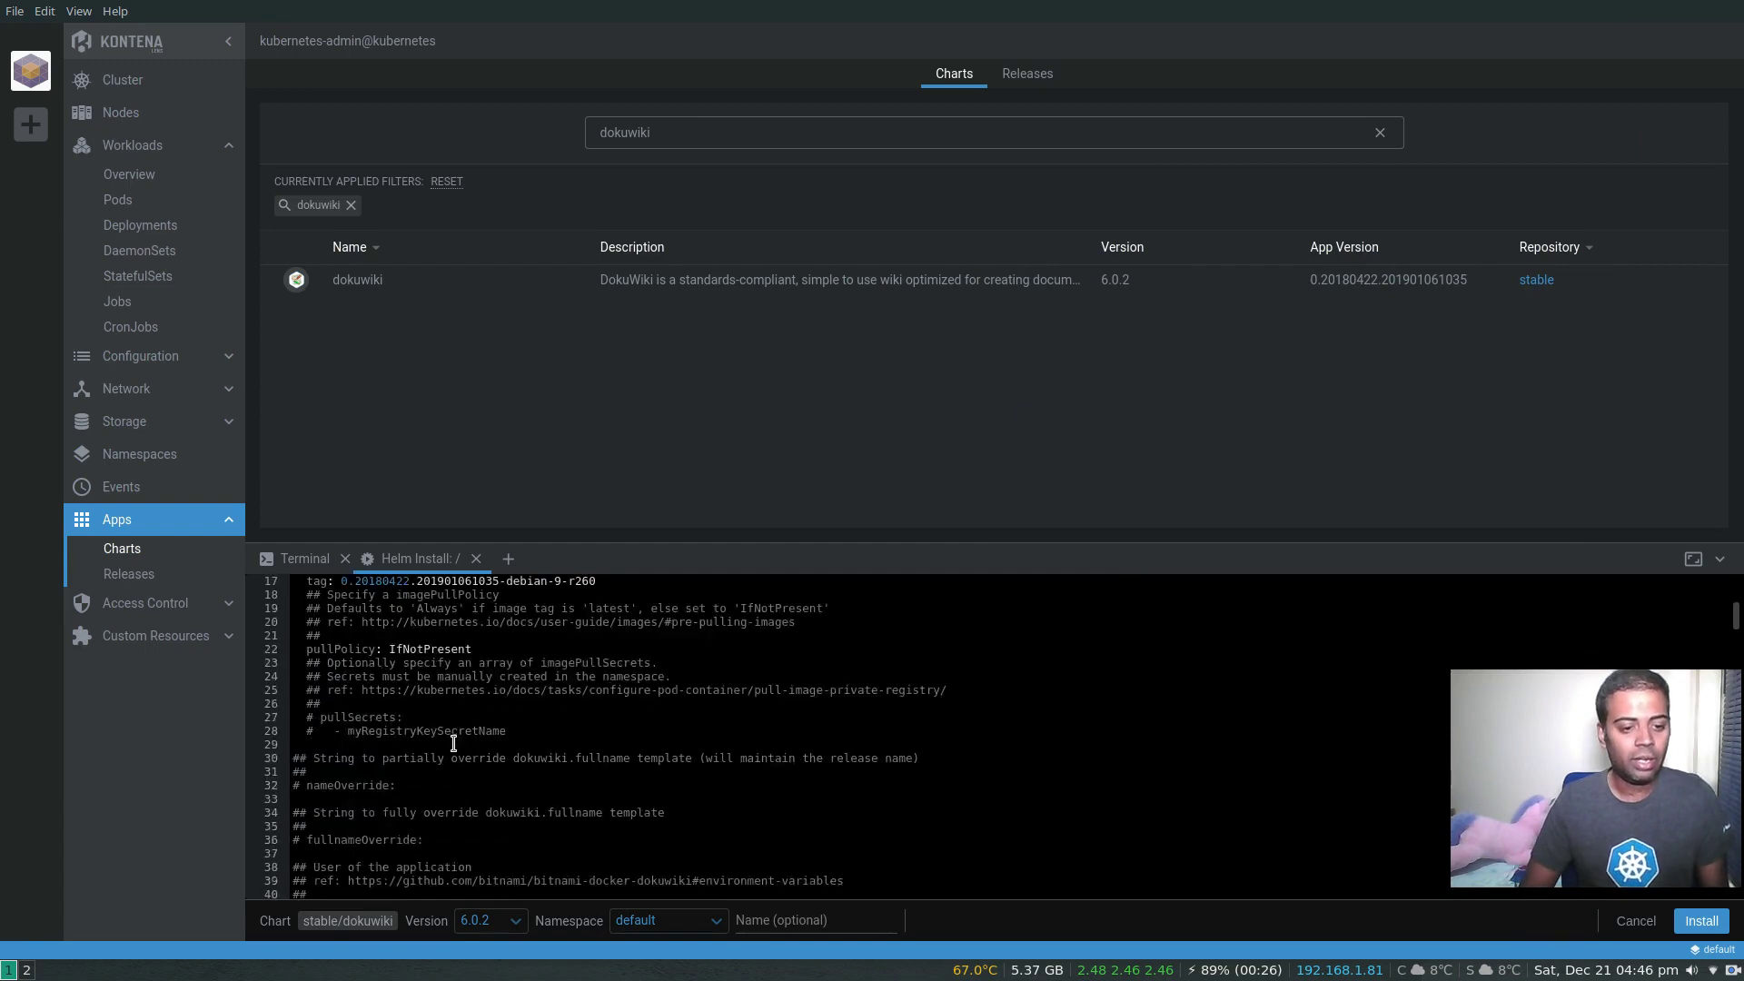
scroll(453, 744, "down", 3)
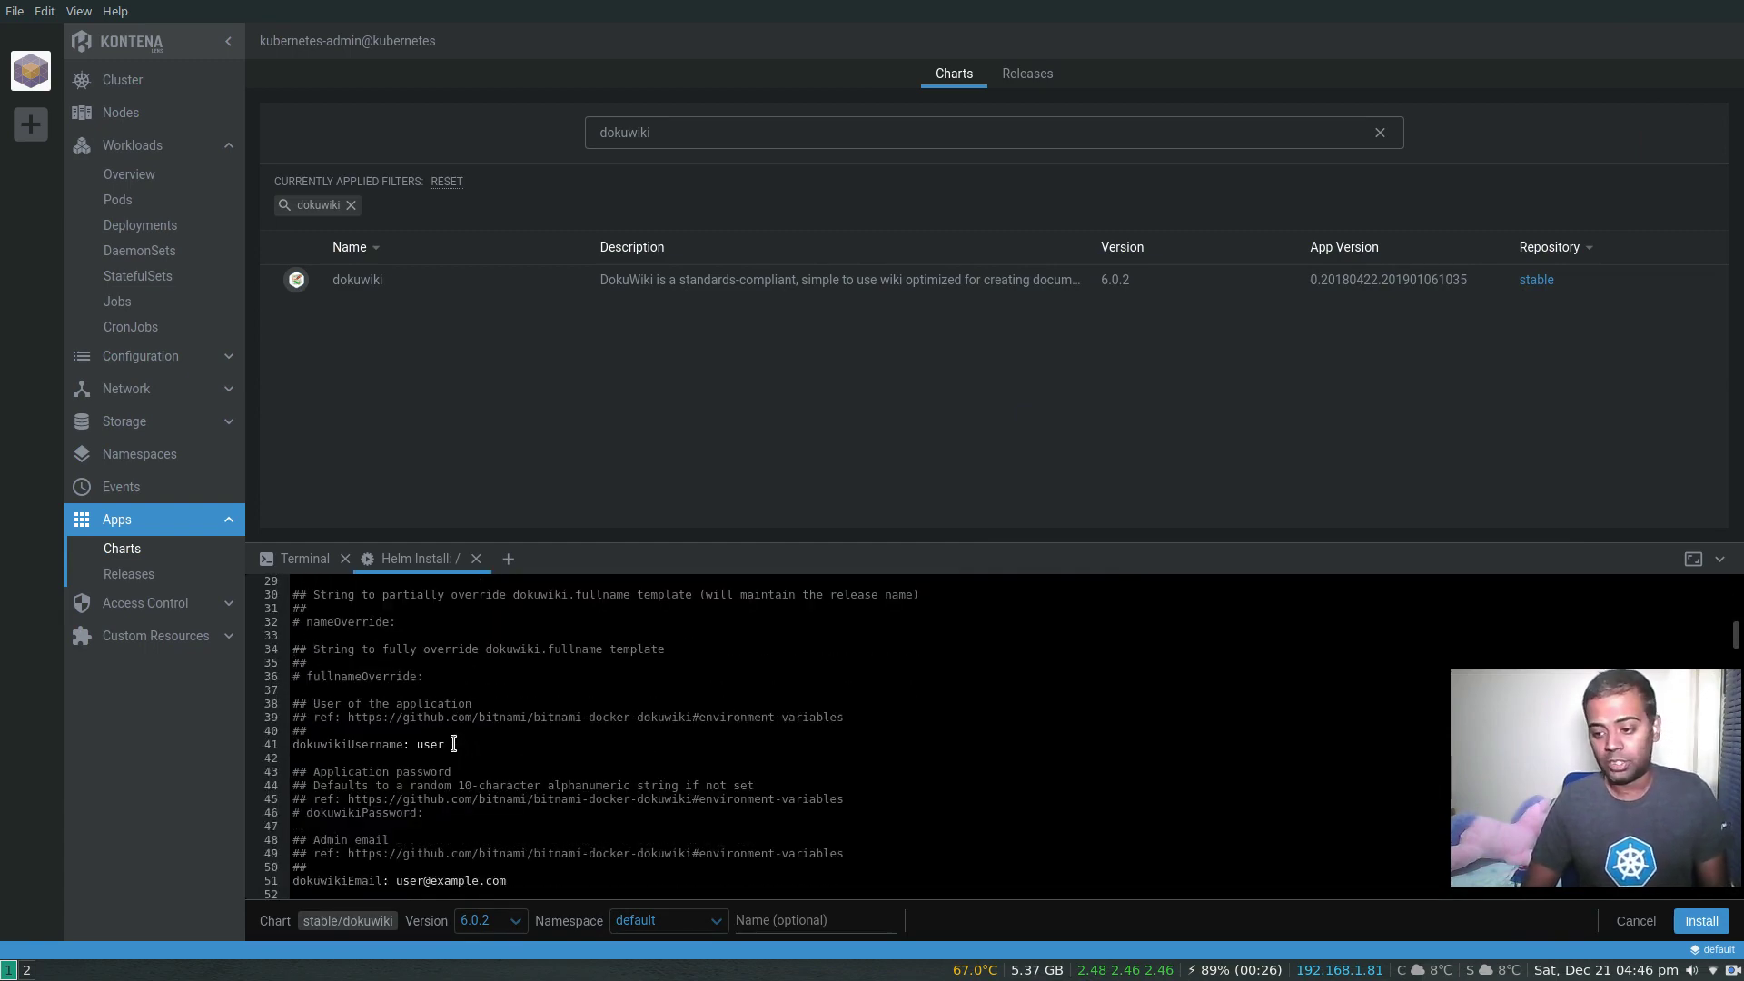
scroll(454, 744, "up", 7)
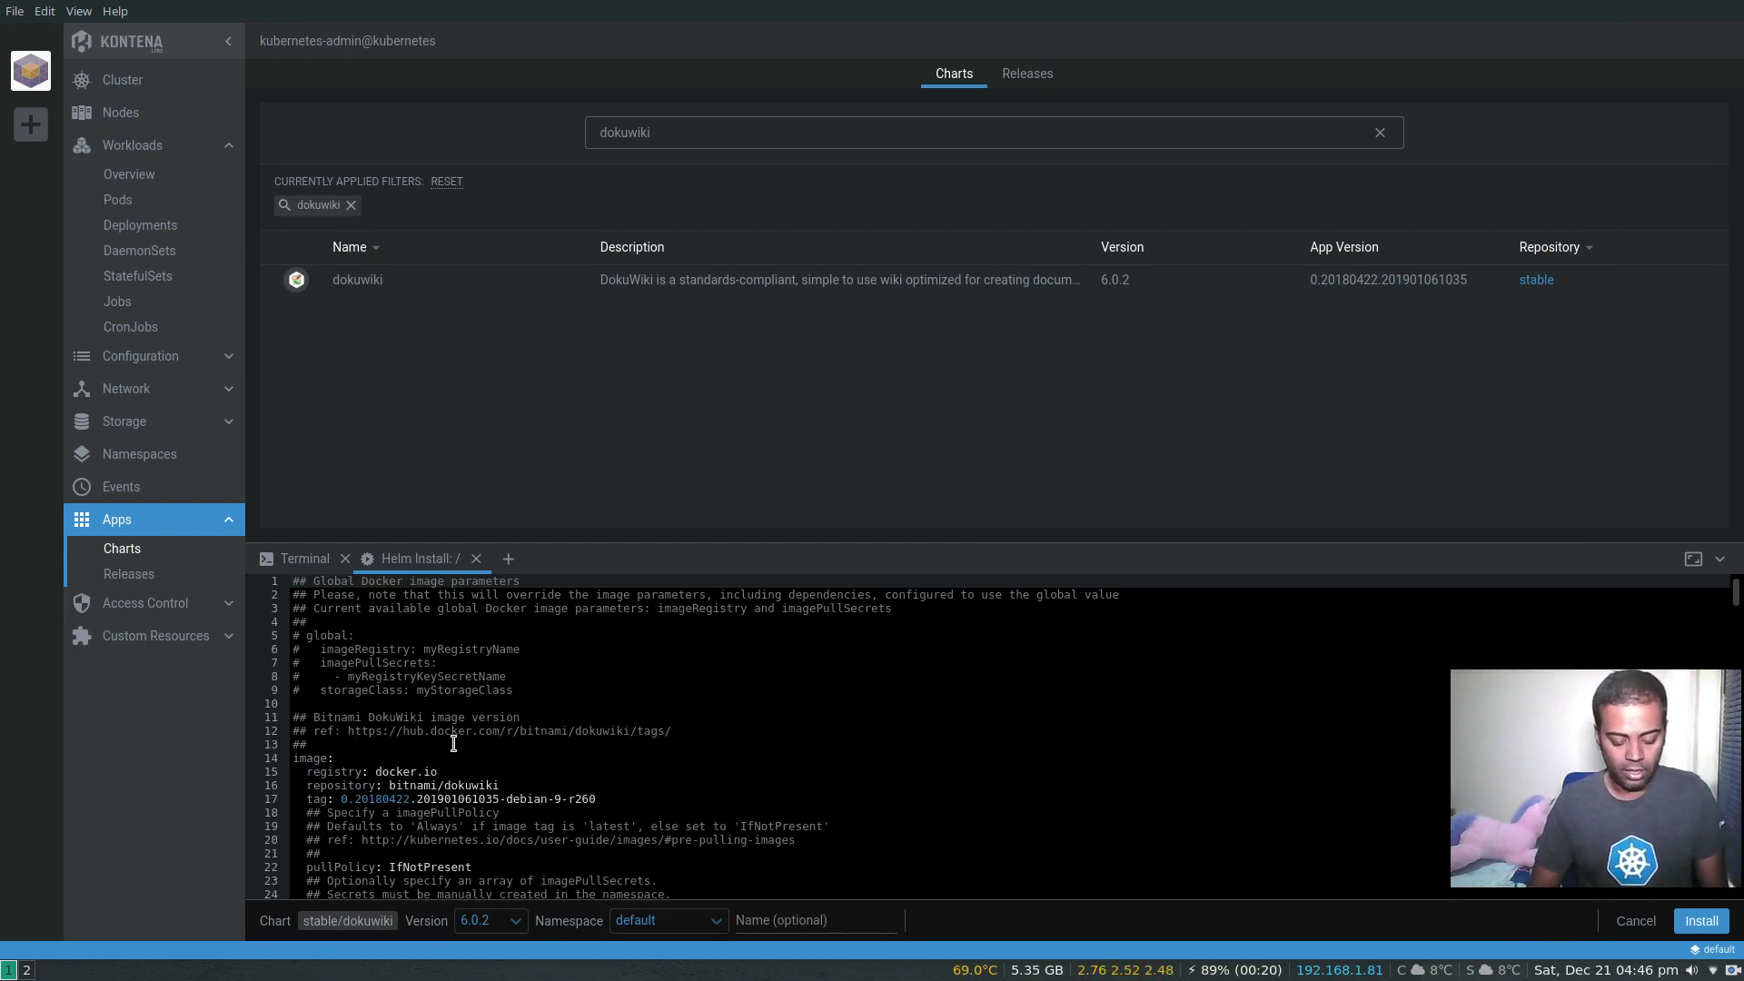
Step: Find the persistence section in the dokuwiki chart values and set its enabled option to false
key("ctrl+f")
type("persistence")
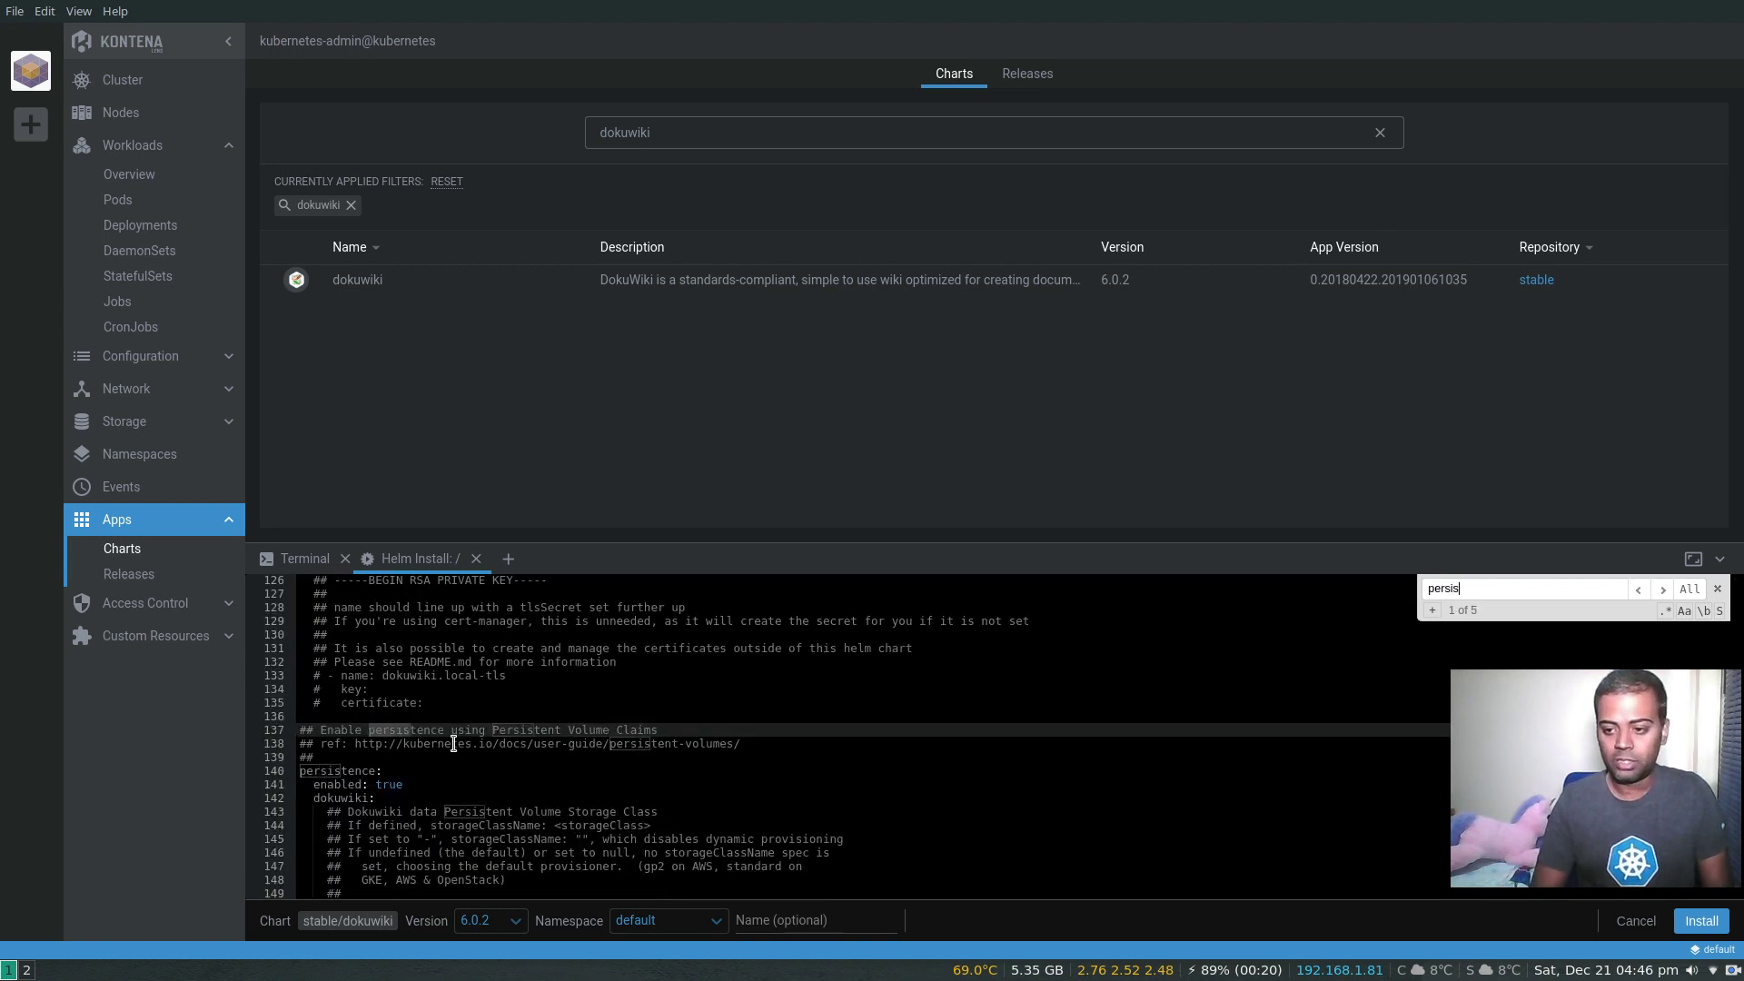
left_click(406, 786)
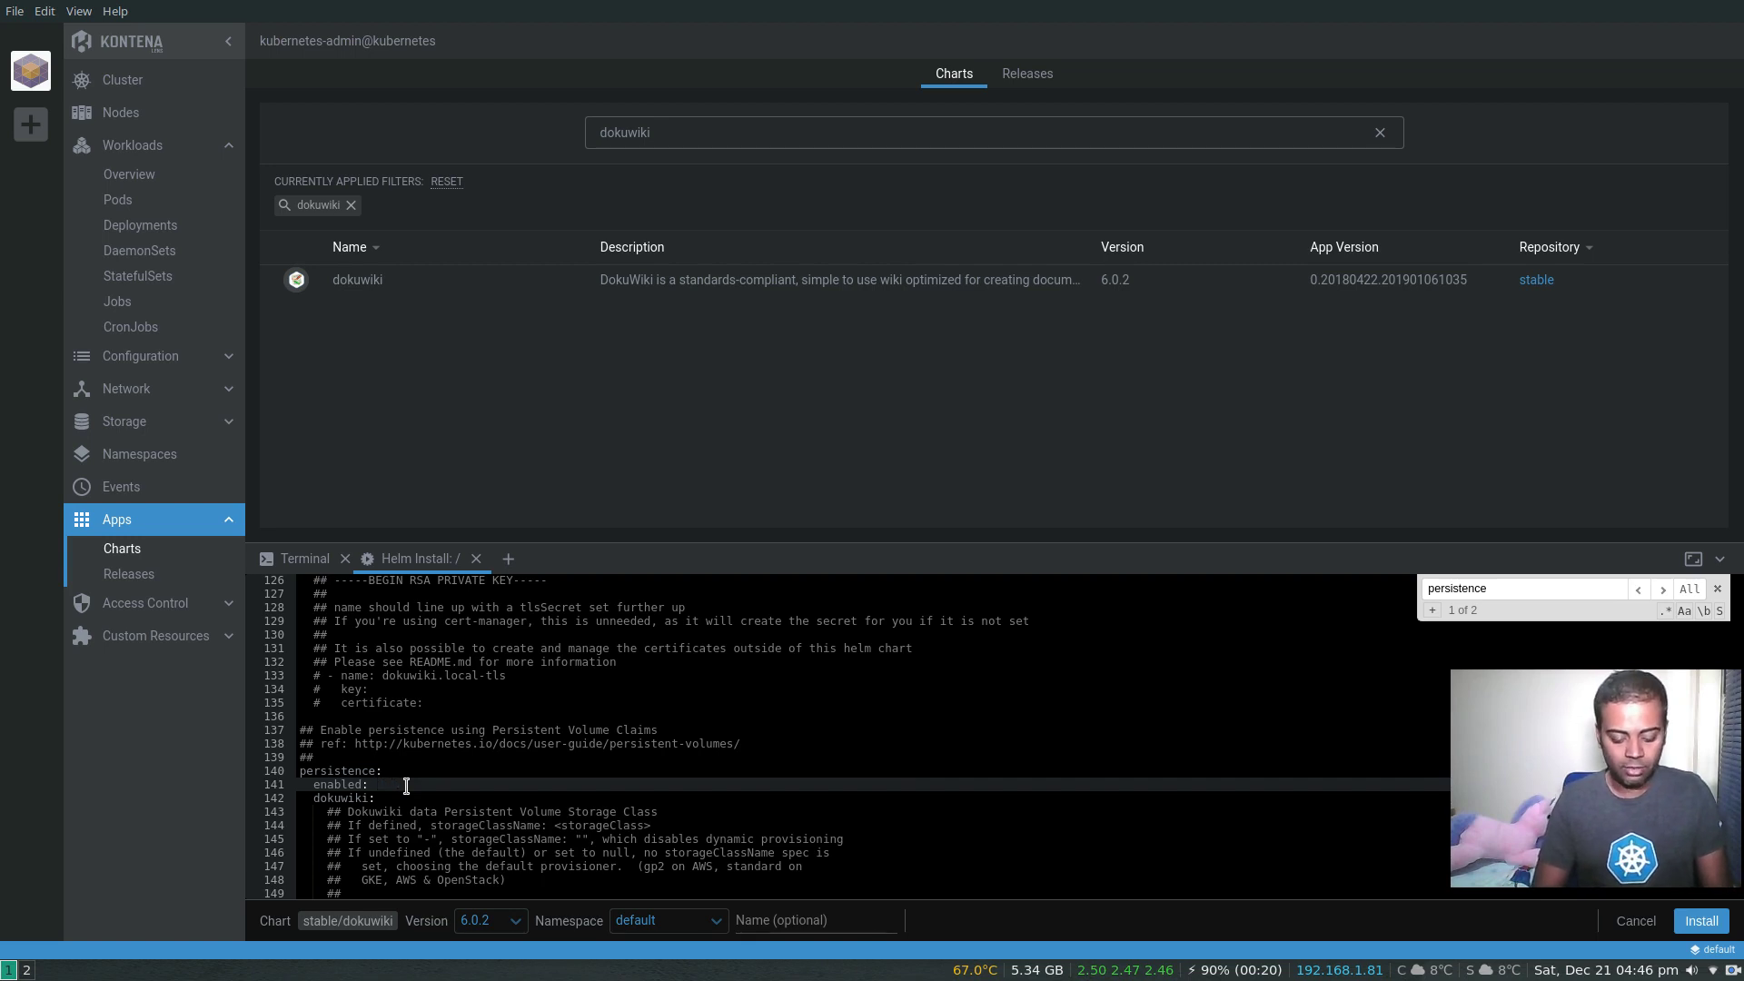
type("lse")
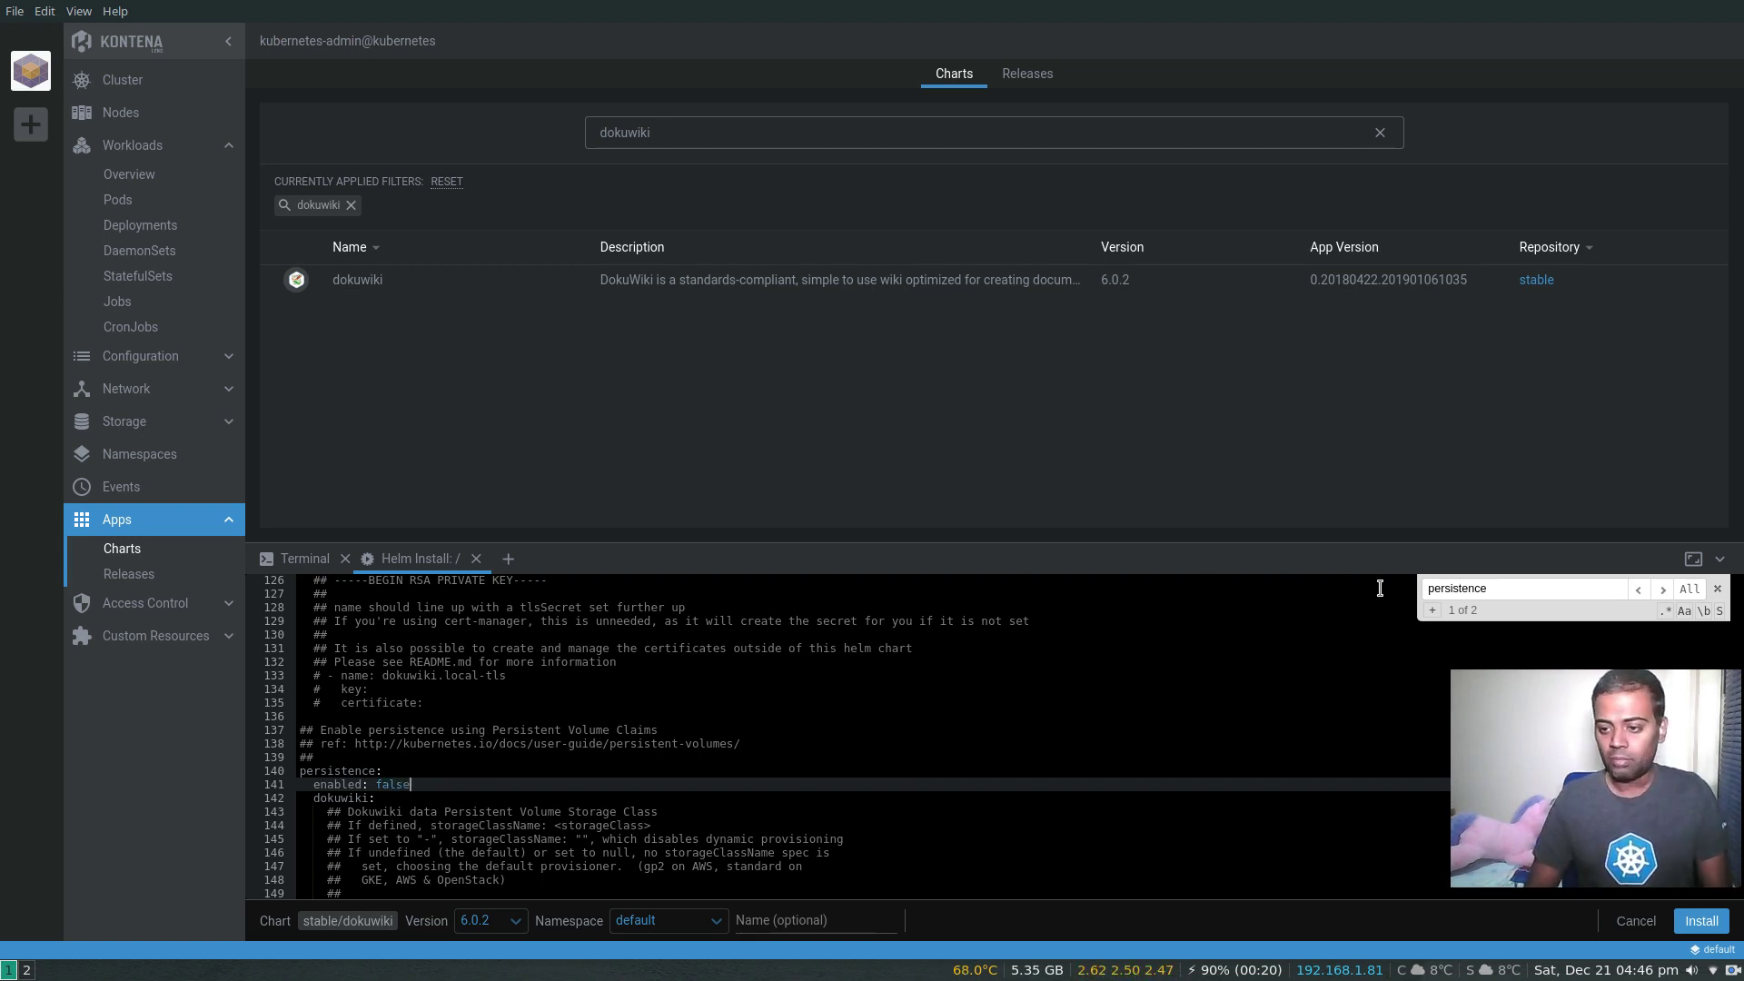
Step: Find the LoadBalancer service type in the chart values and replace it with NodePort
double_click(1490, 588)
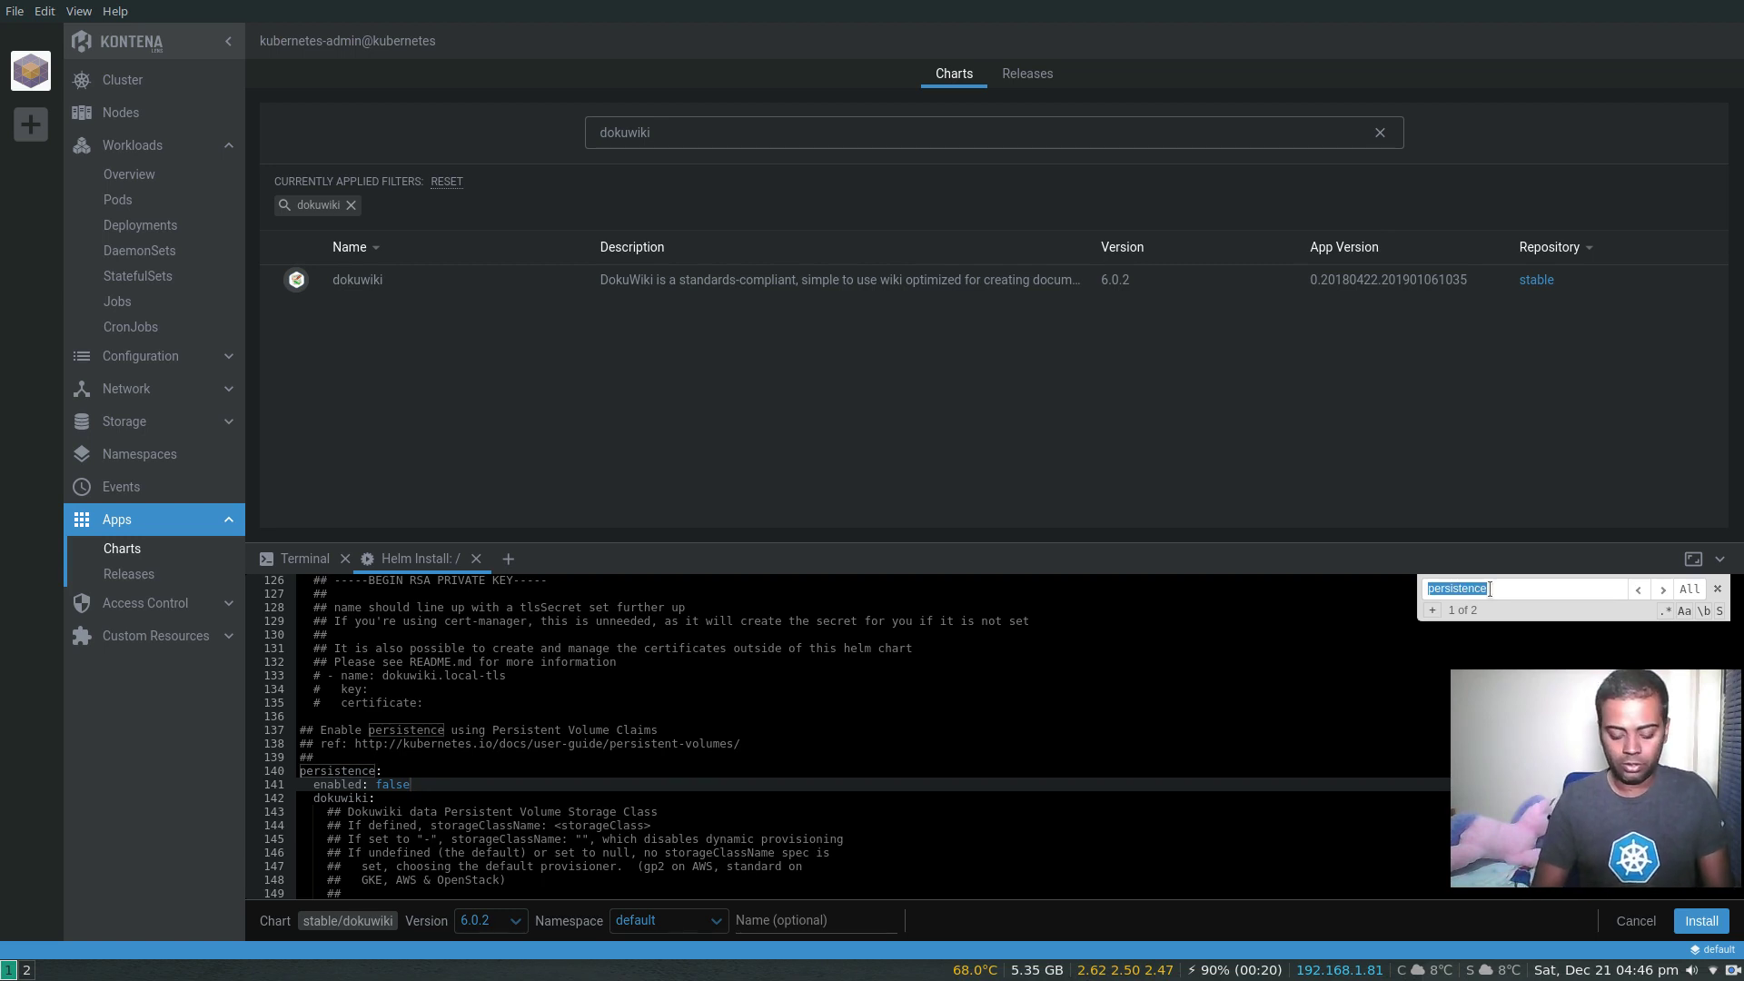
type("Load")
key("Return")
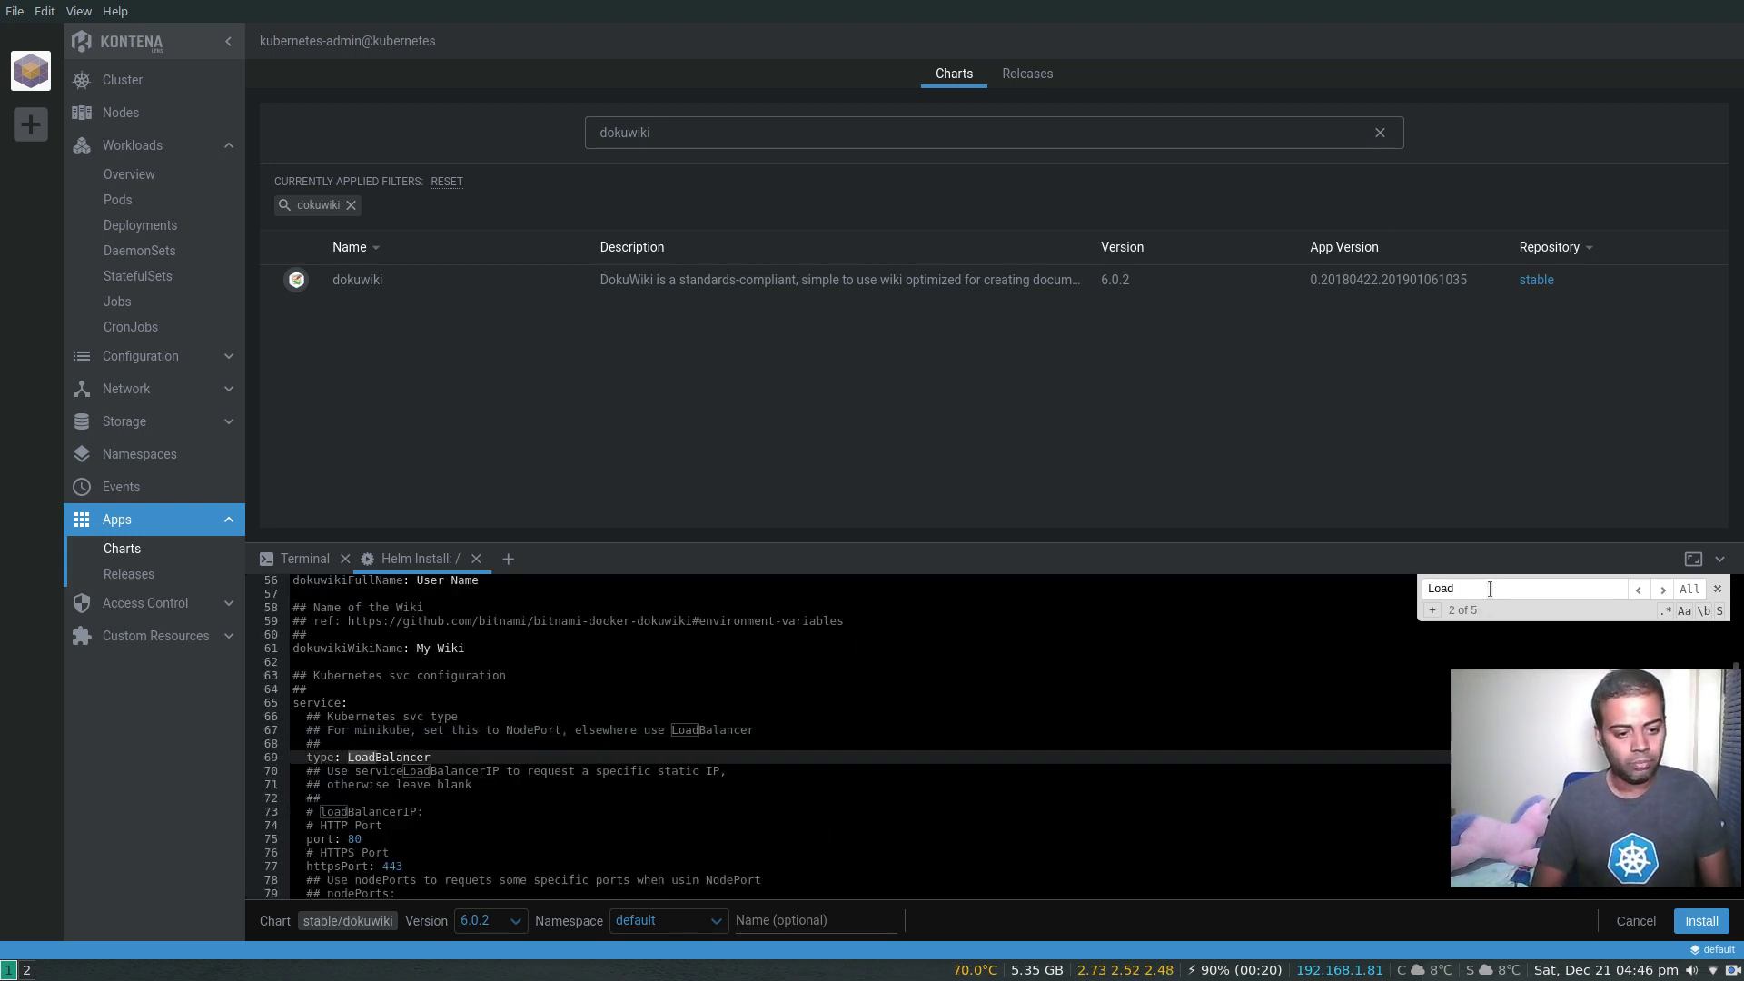
double_click(430, 760)
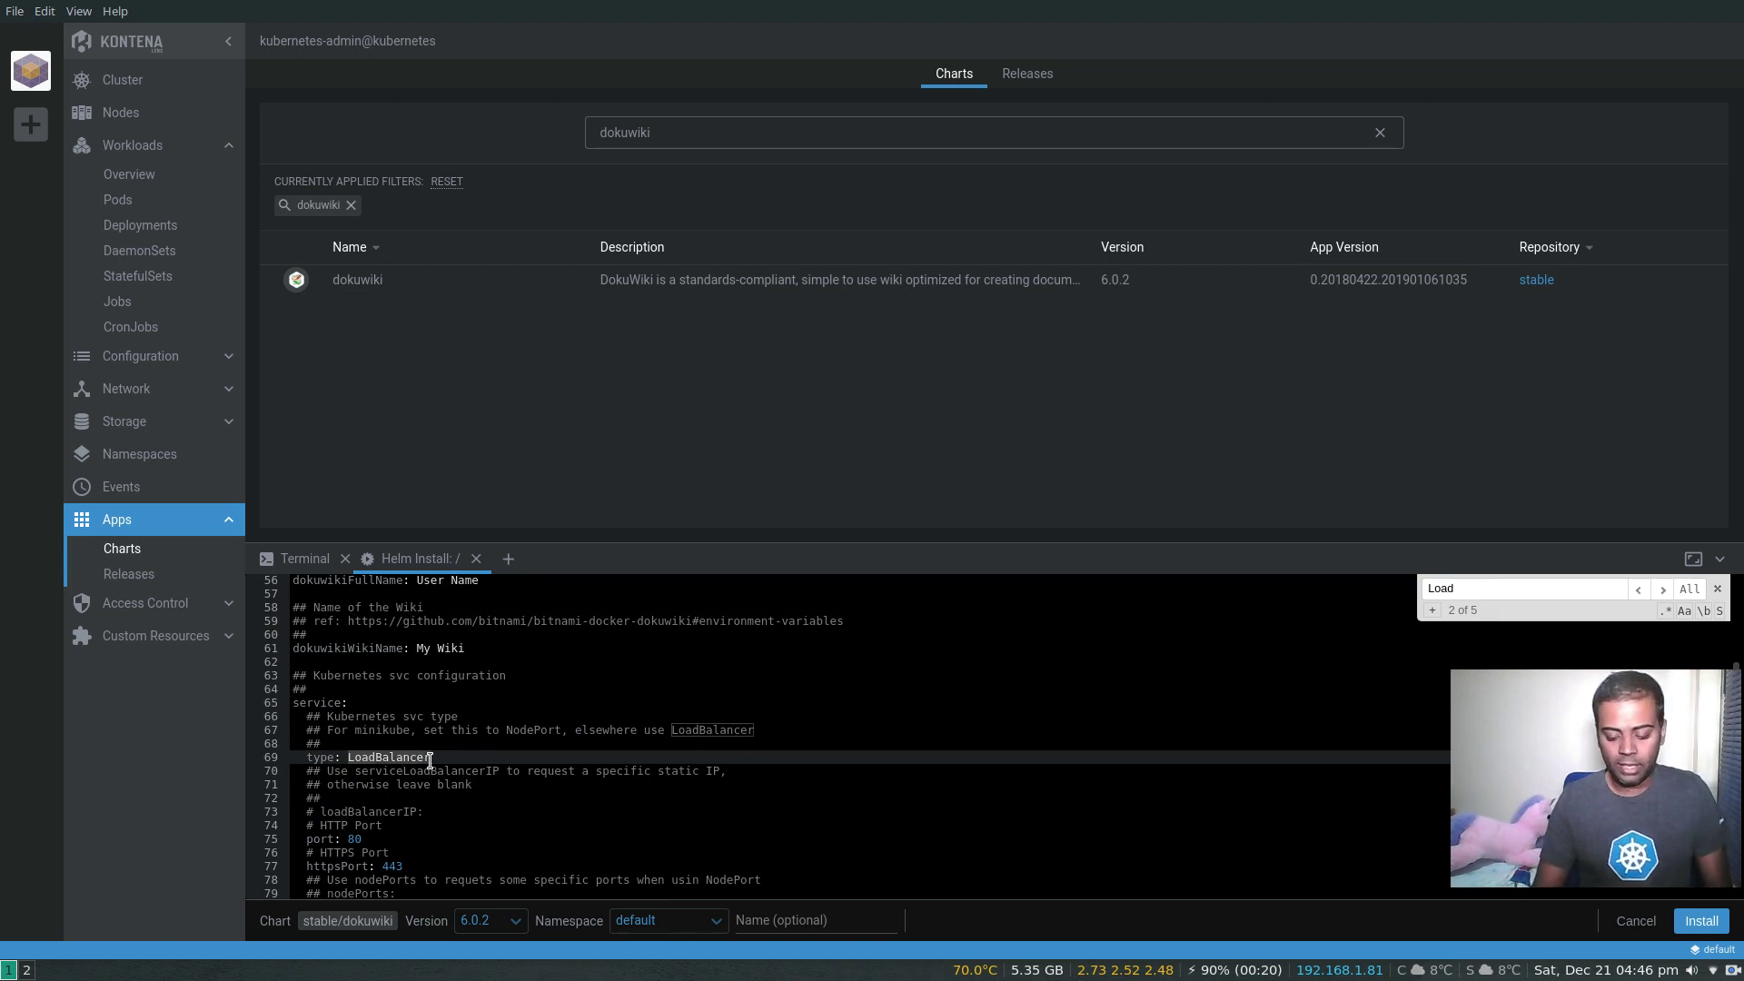
key("BackSpace")
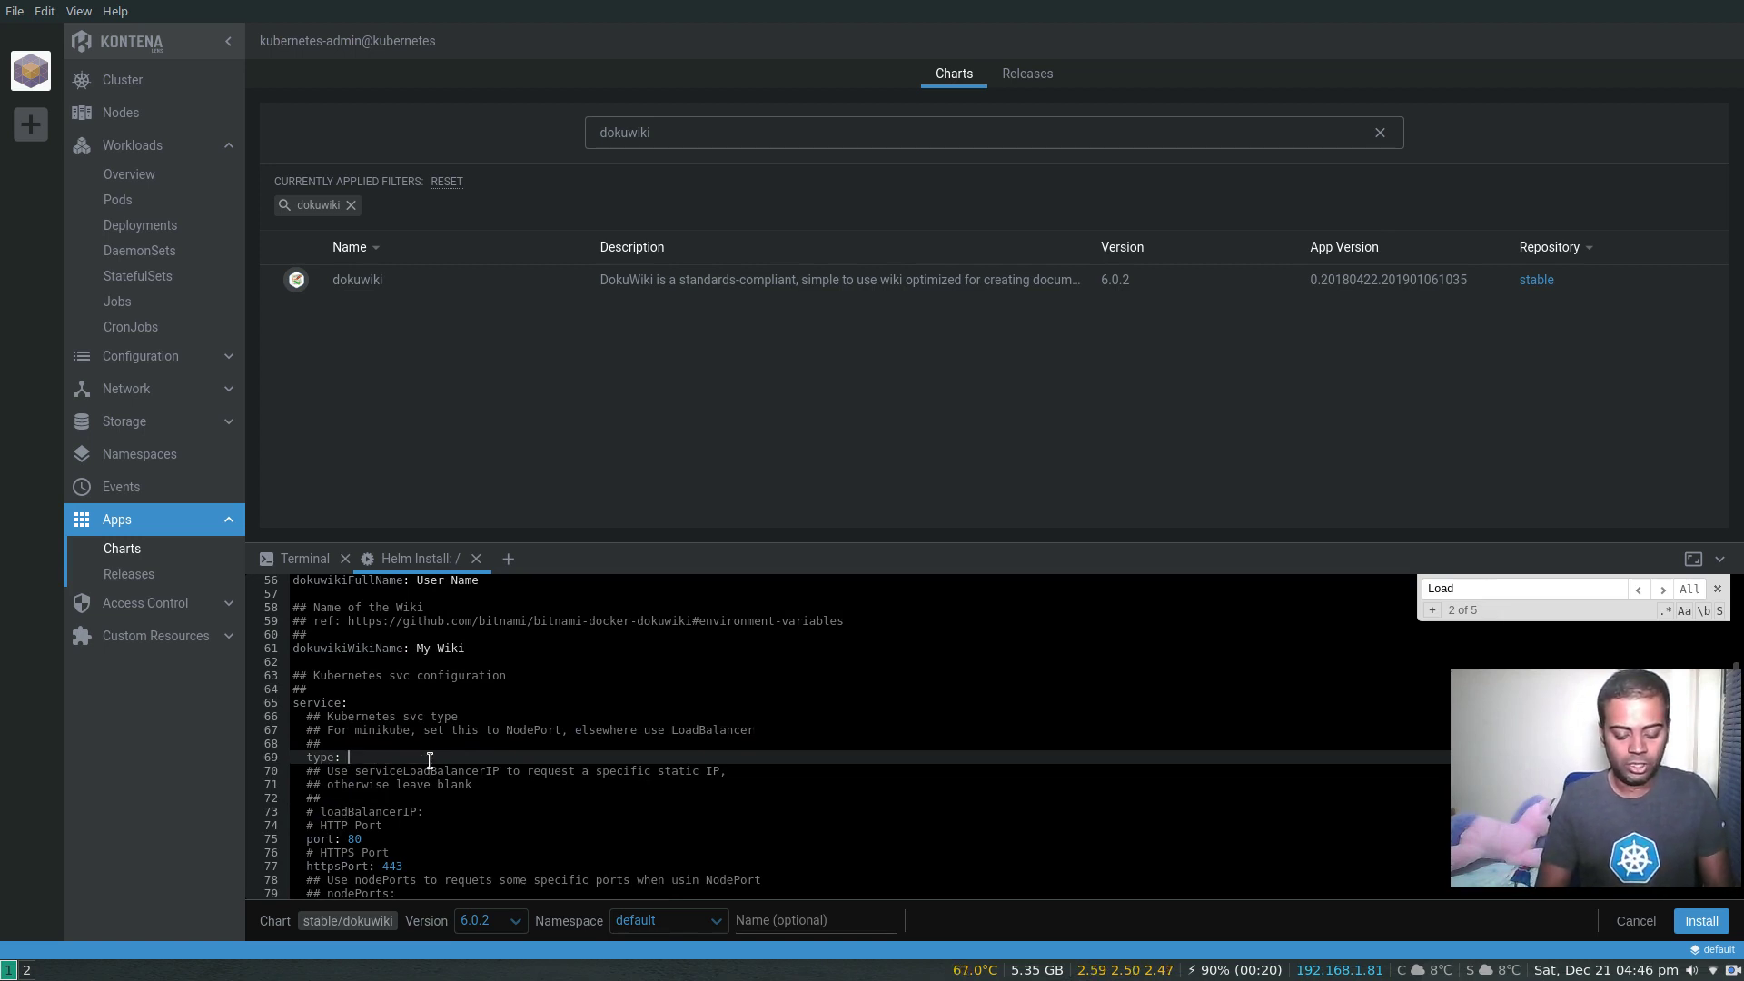
type("NodePort")
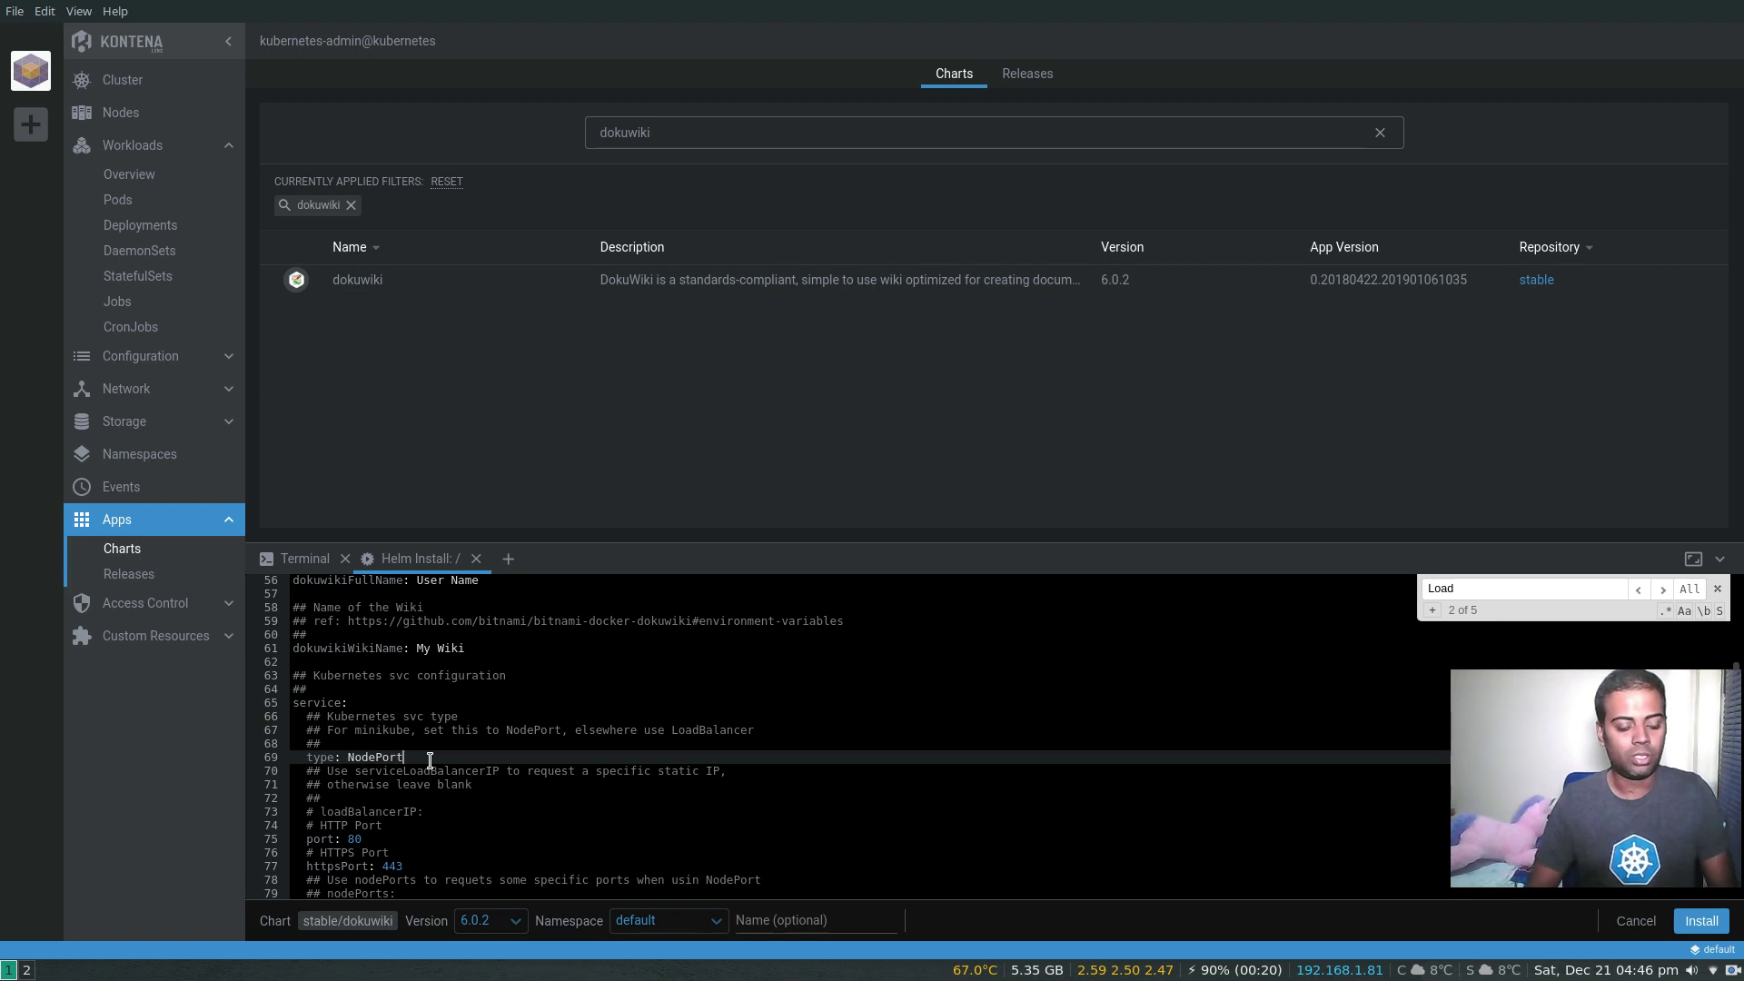
Step: Set the service's HTTP node port to 32322 and HTTPS node port to 32323, then close the values search
scroll(564, 800, "down", 4)
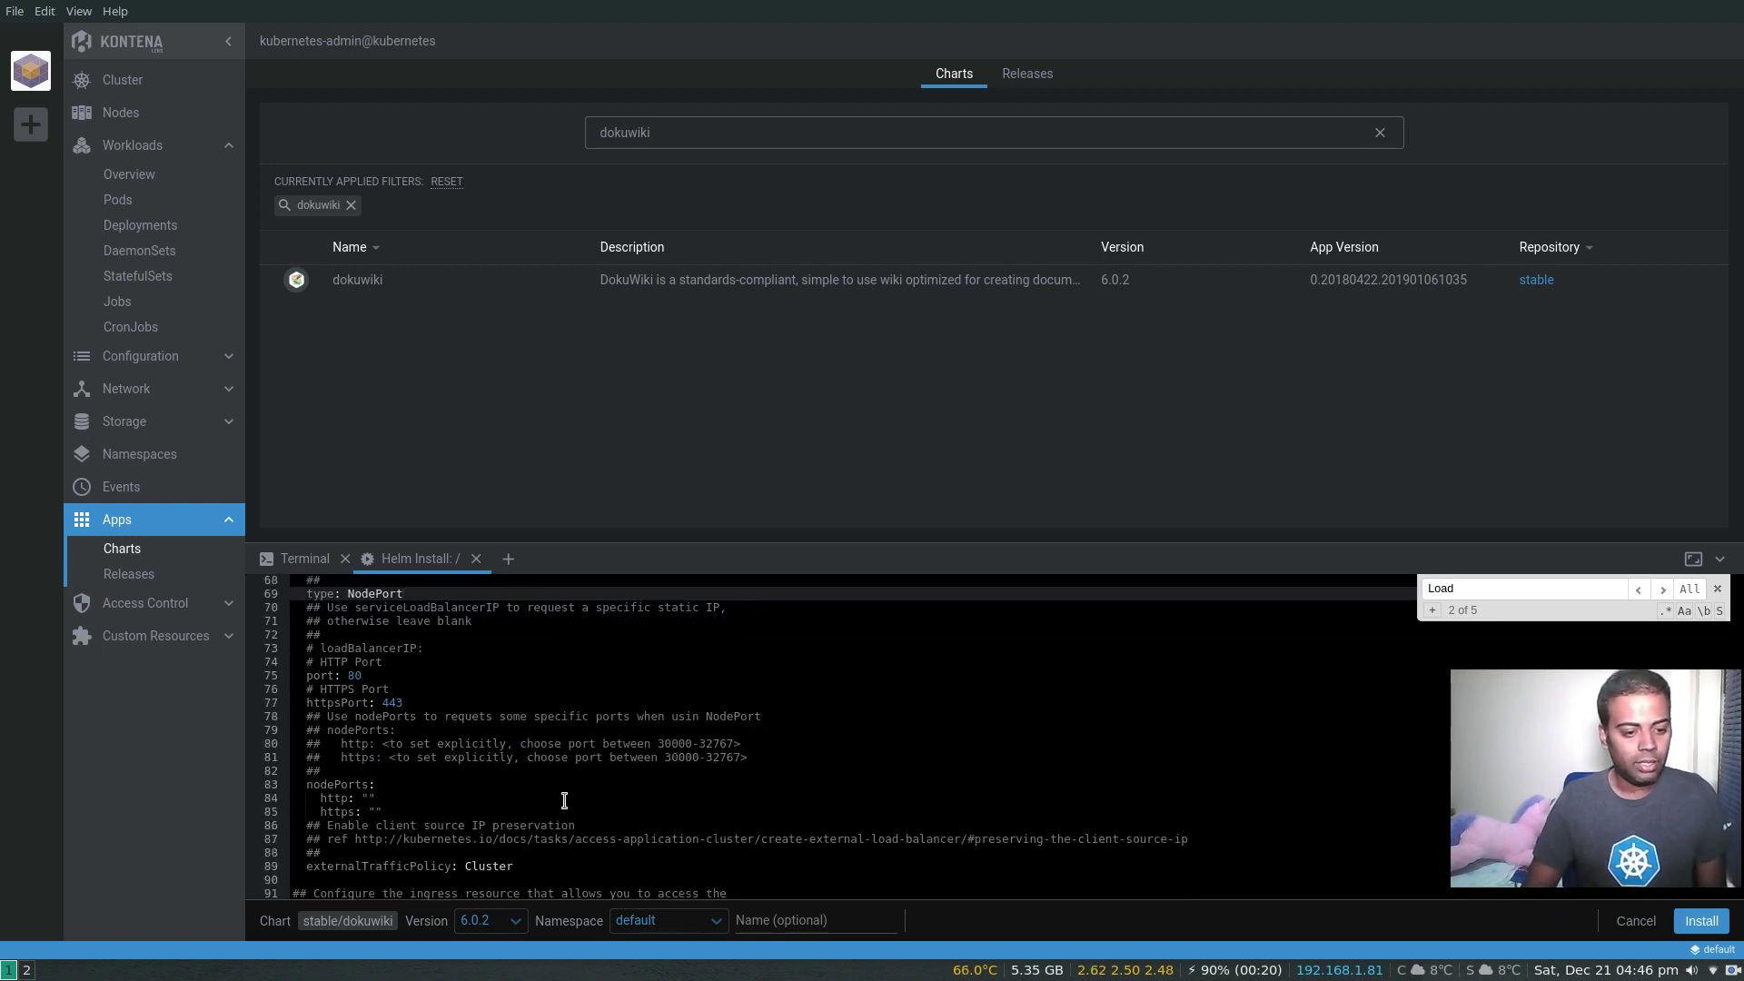
left_click(371, 799)
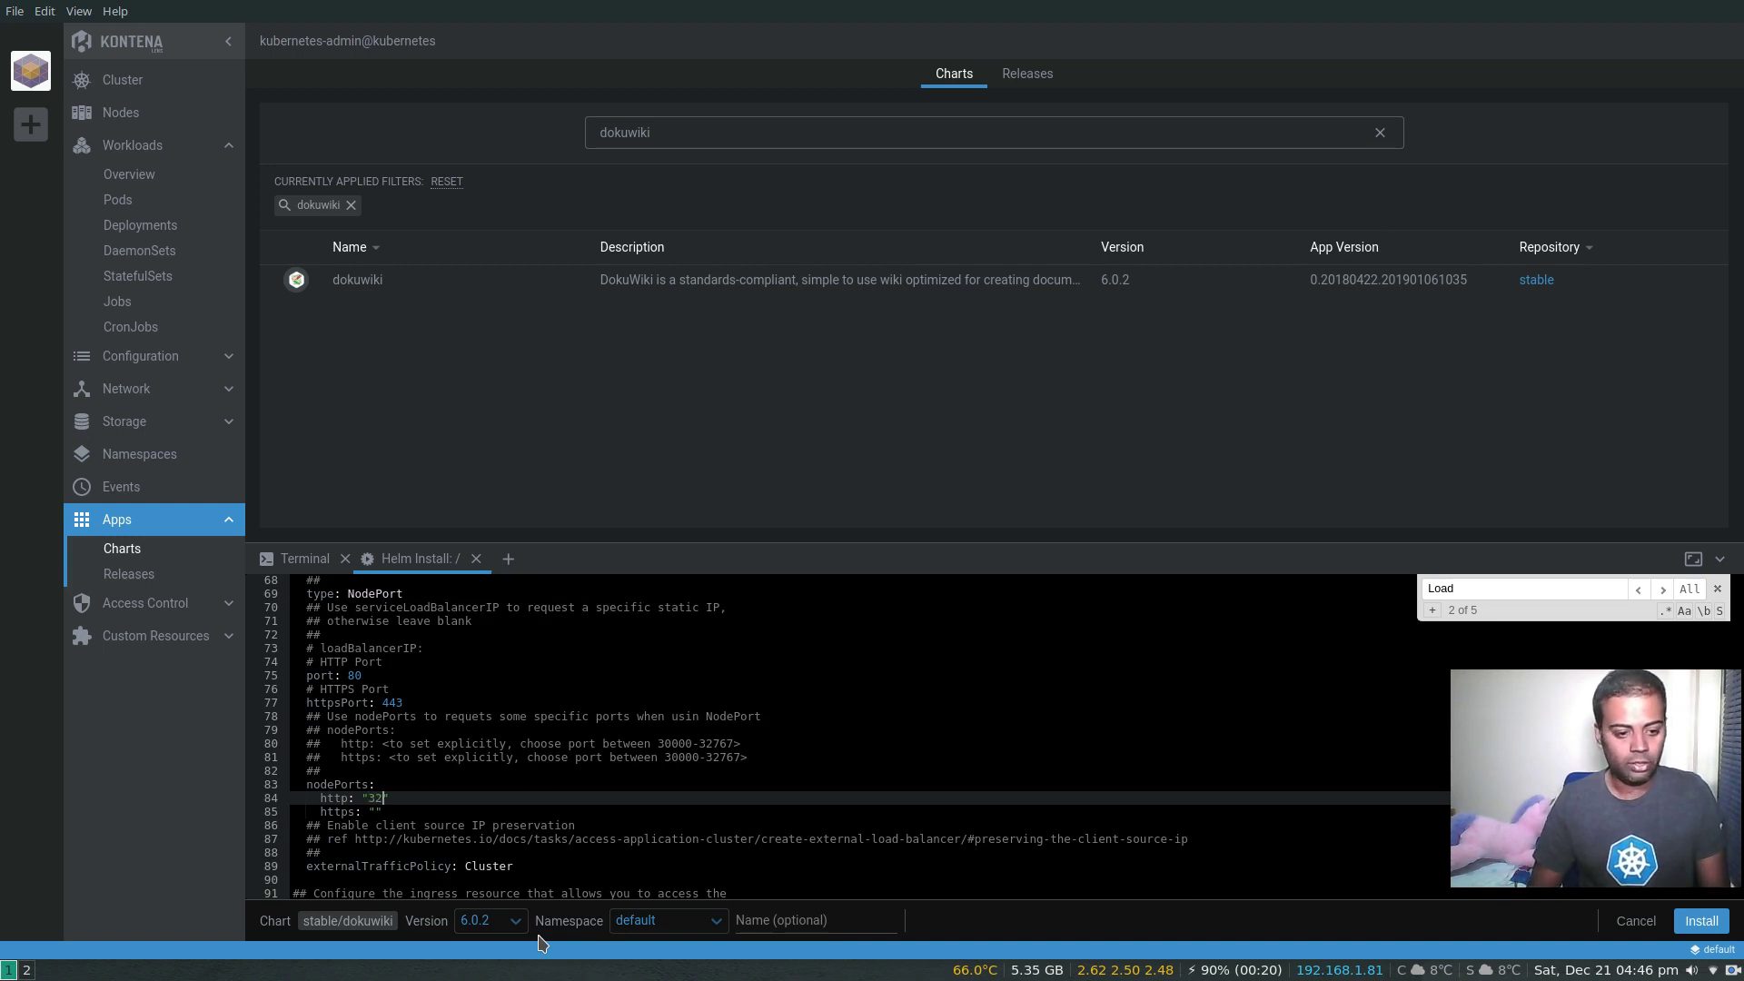
key("Down")
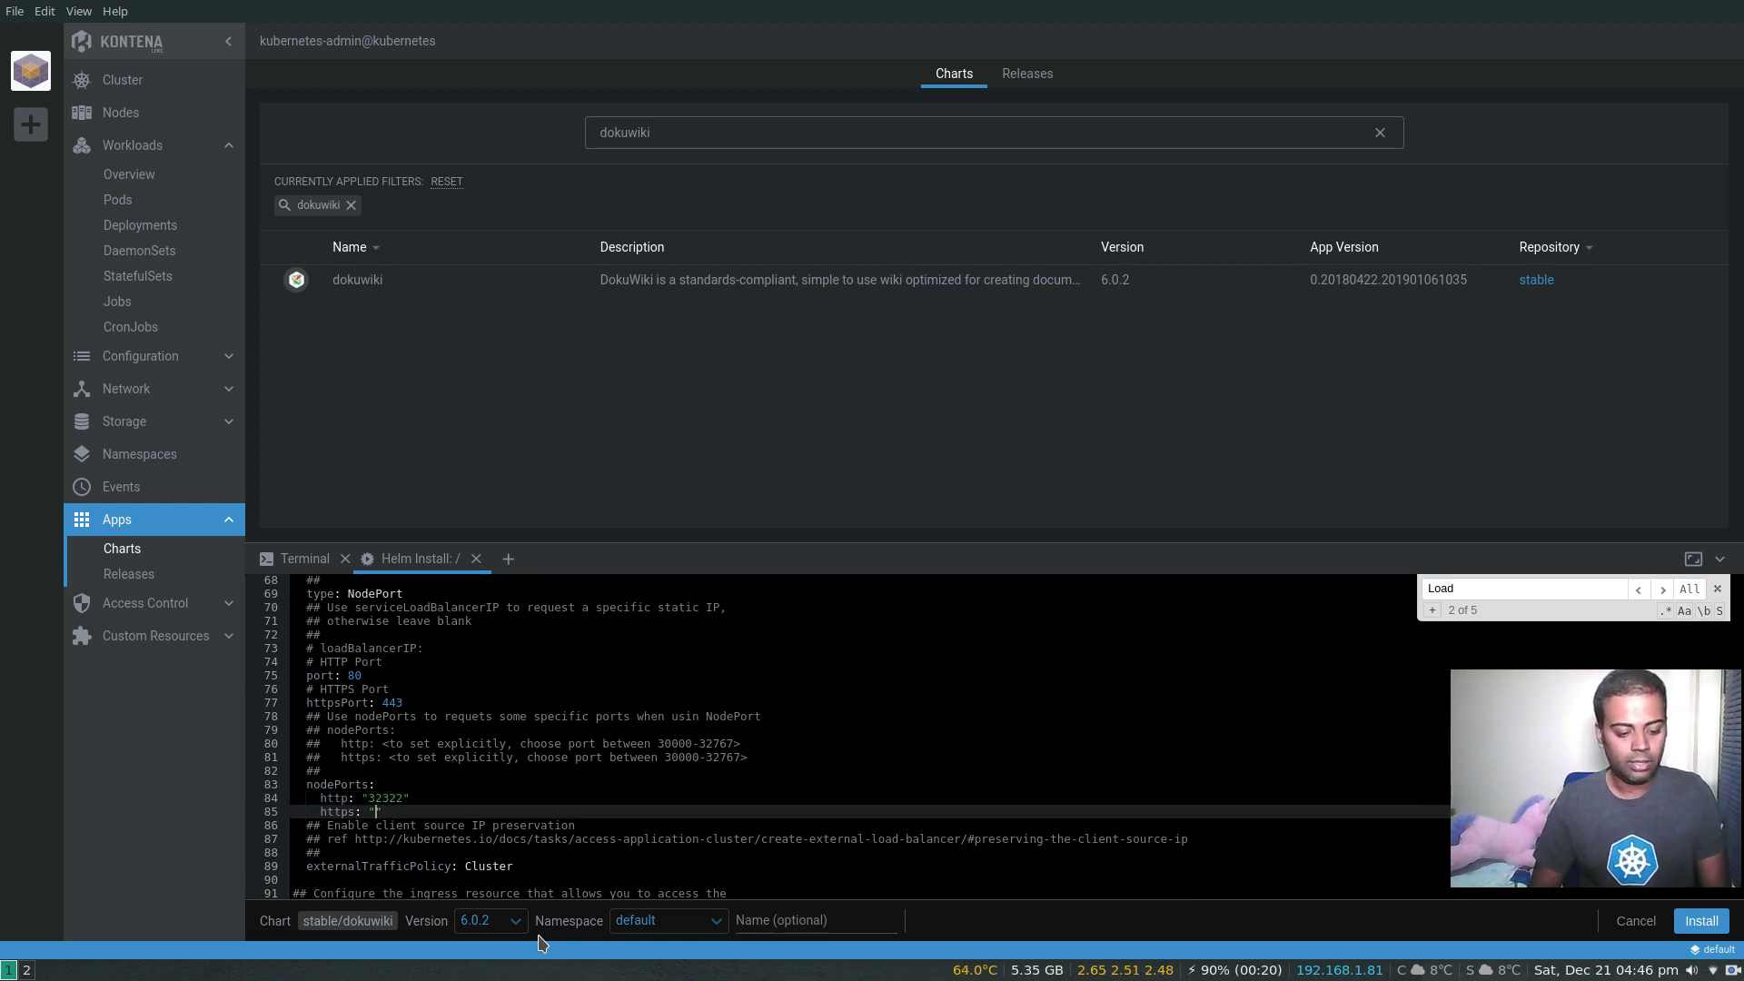
type("3232")
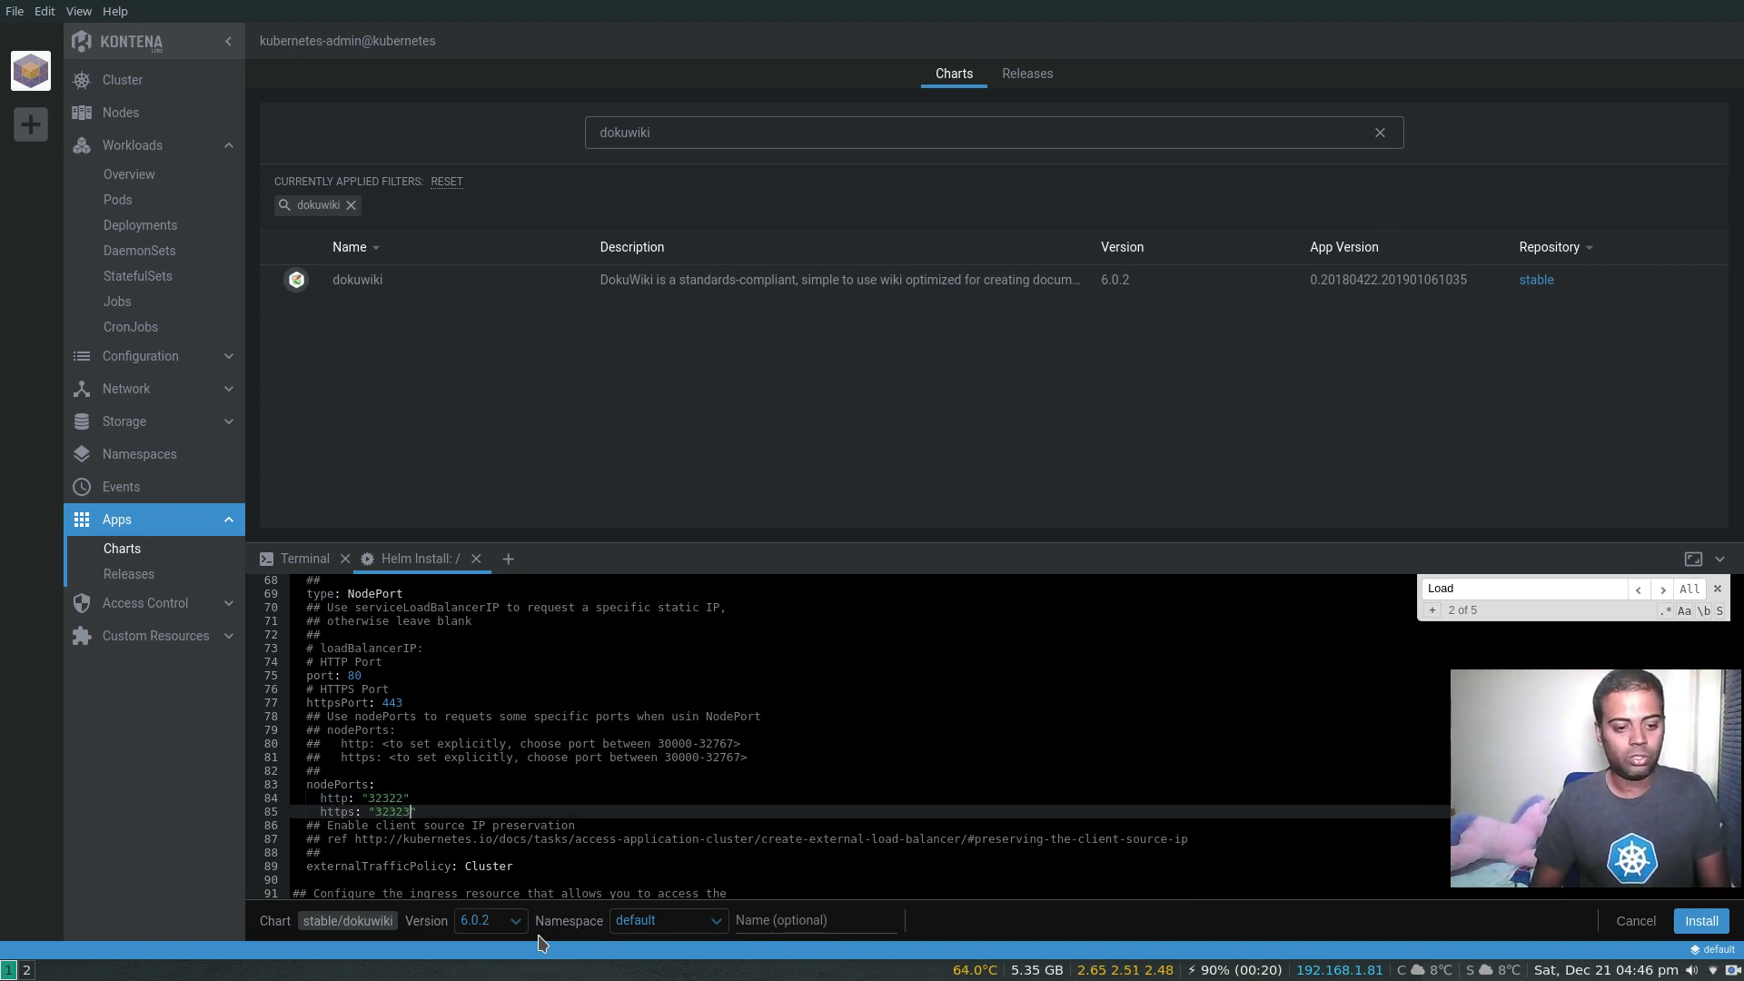
type("3")
scroll(642, 828, "down", 5)
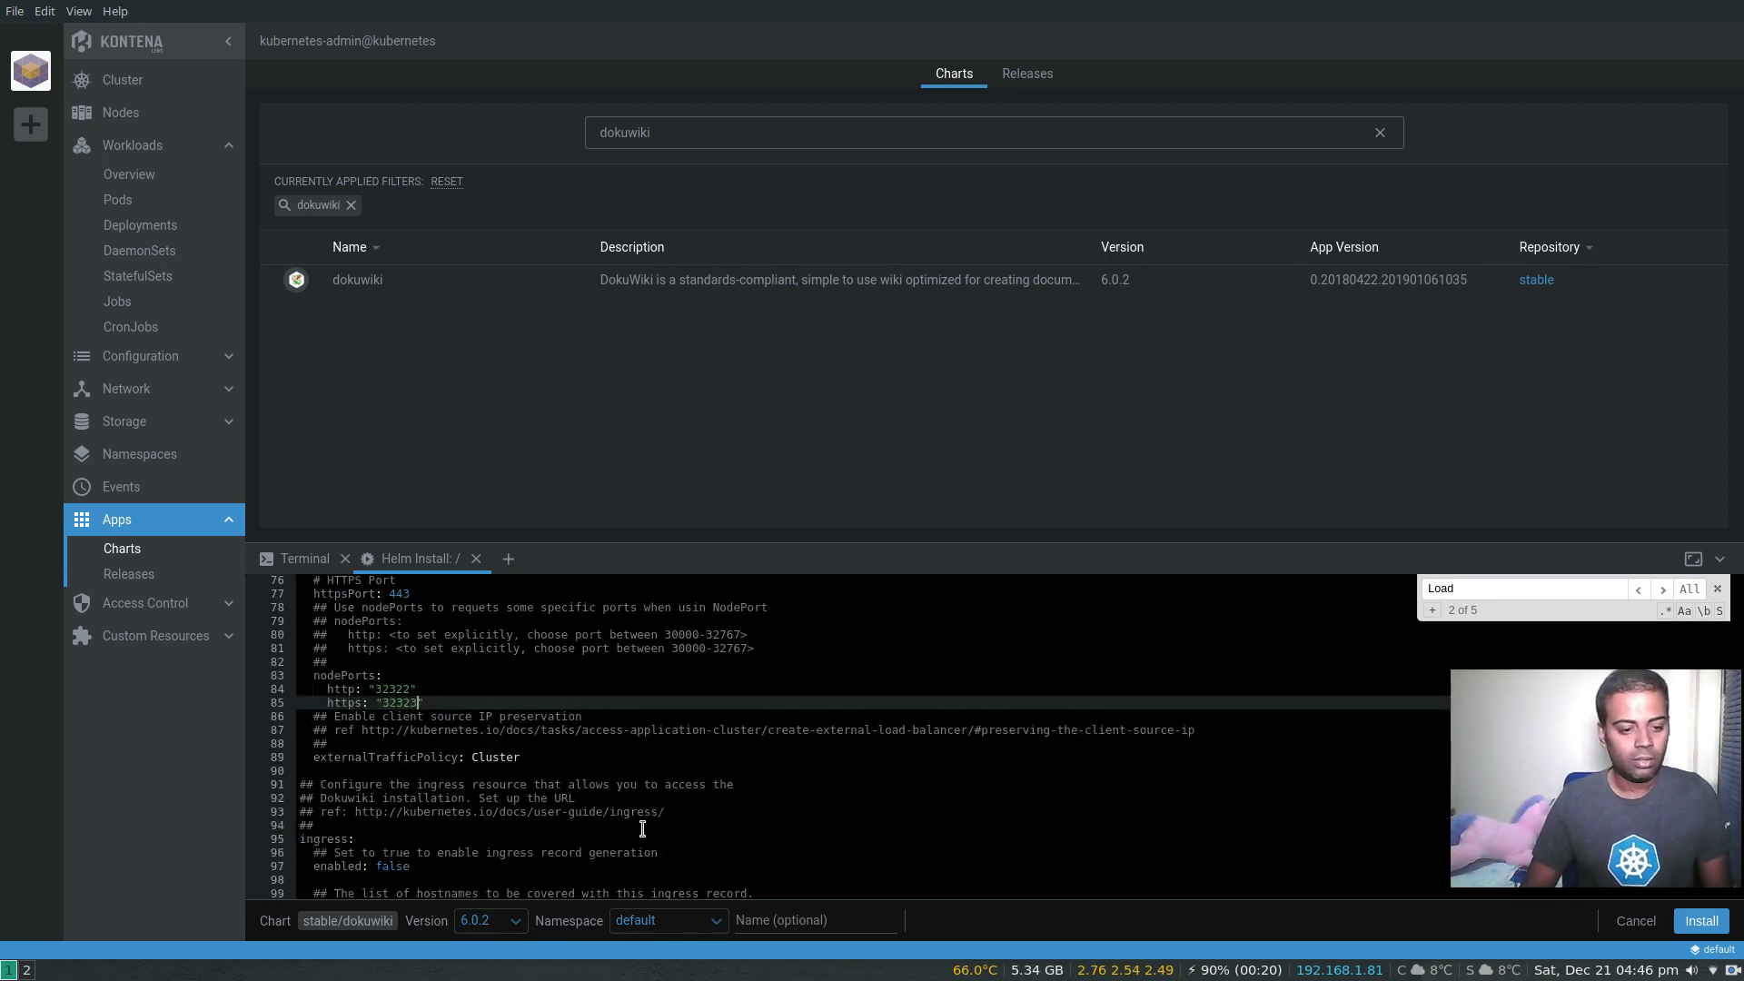
scroll(643, 829, "down", 15)
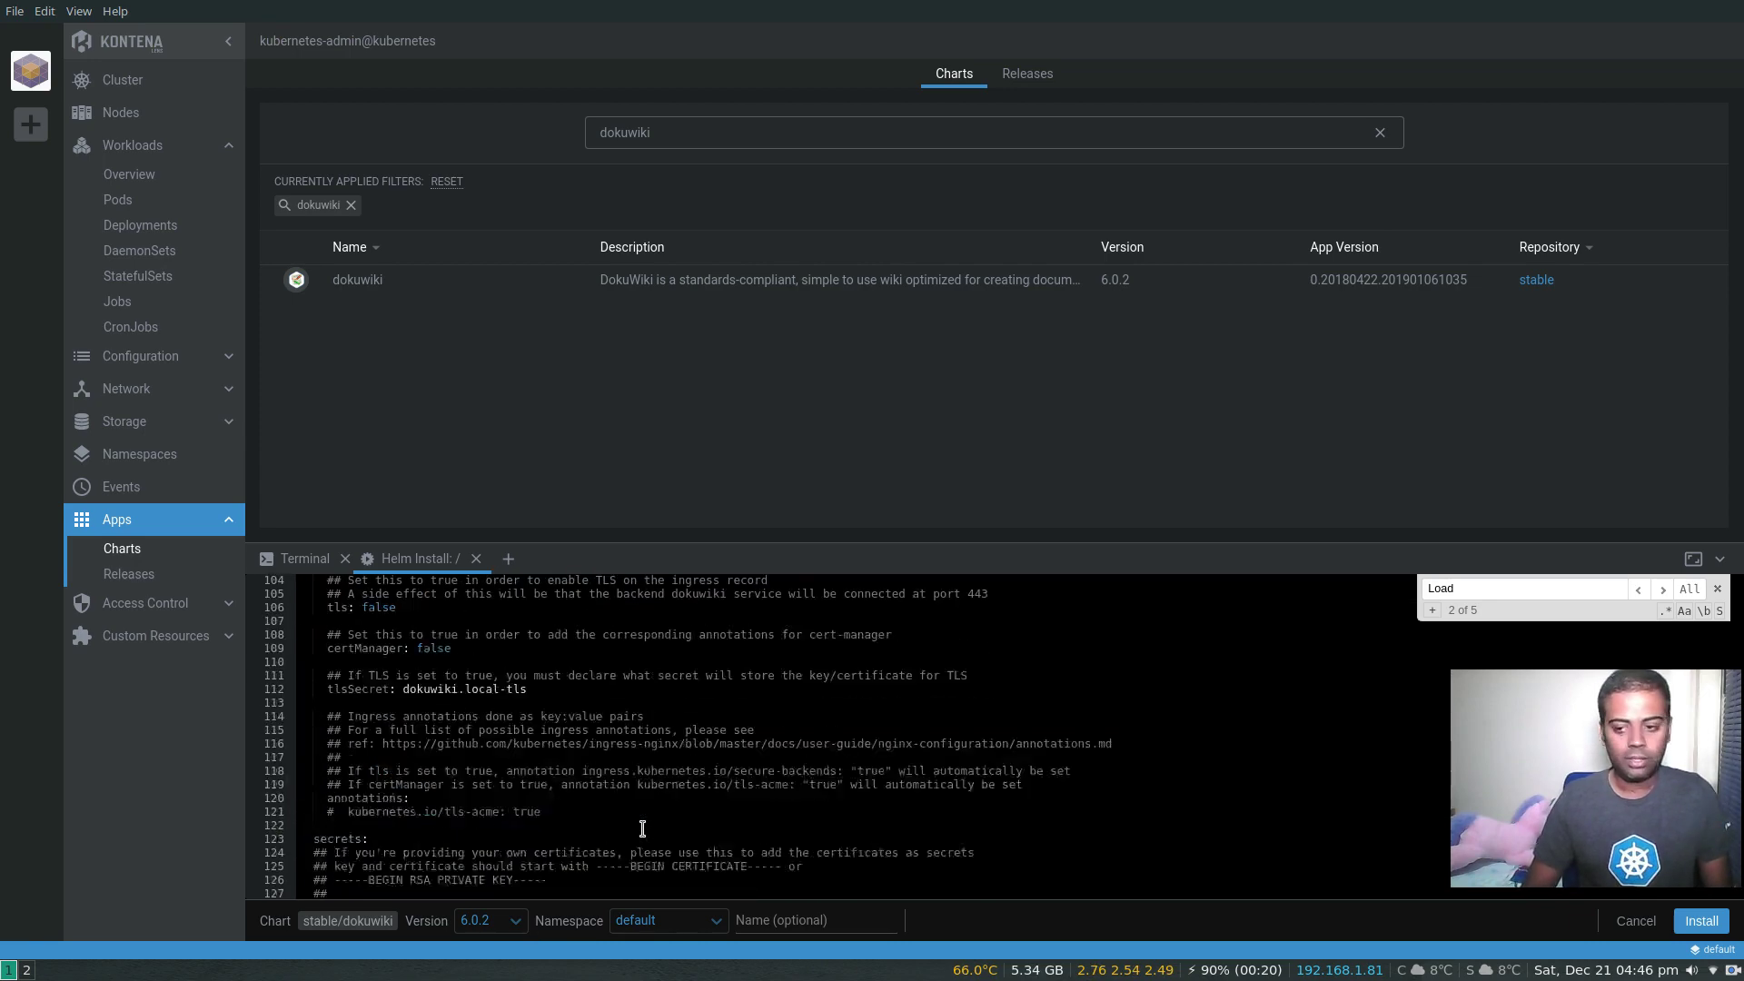
left_click(1718, 589)
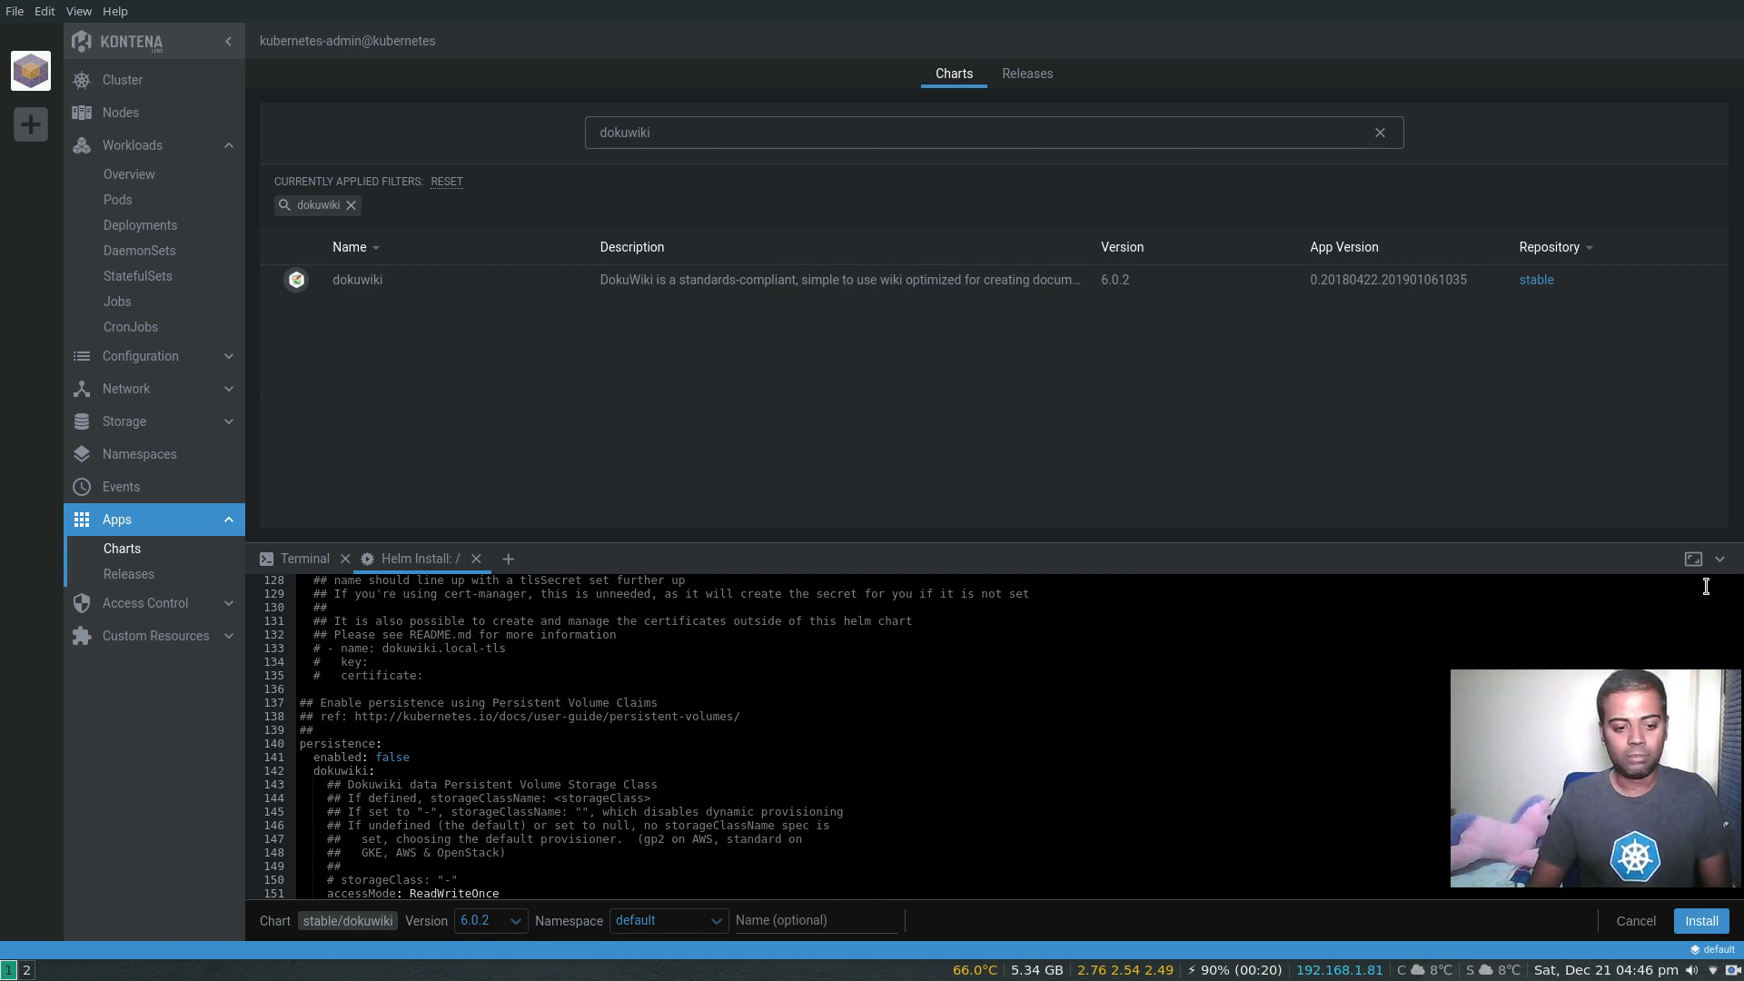
Step: Look through the available namespaces and chart versions for the installation, keeping the default namespace and version 6.0.2
left_click(688, 925)
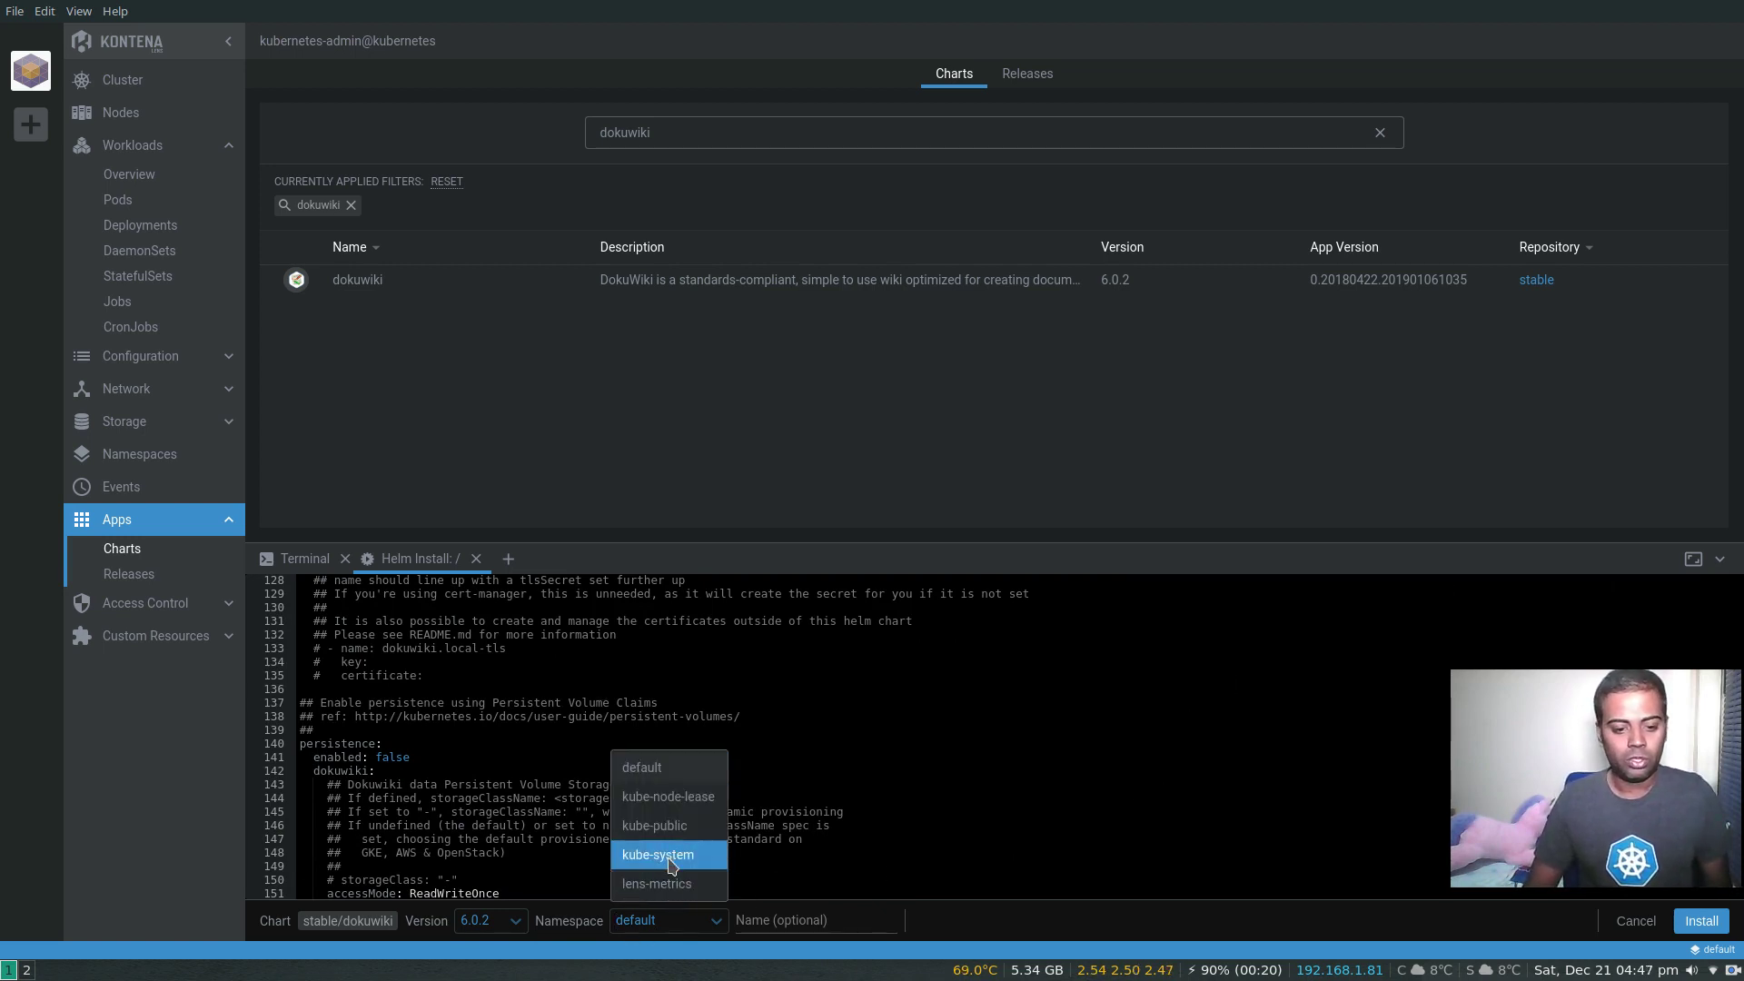
left_click(825, 779)
left_click(516, 921)
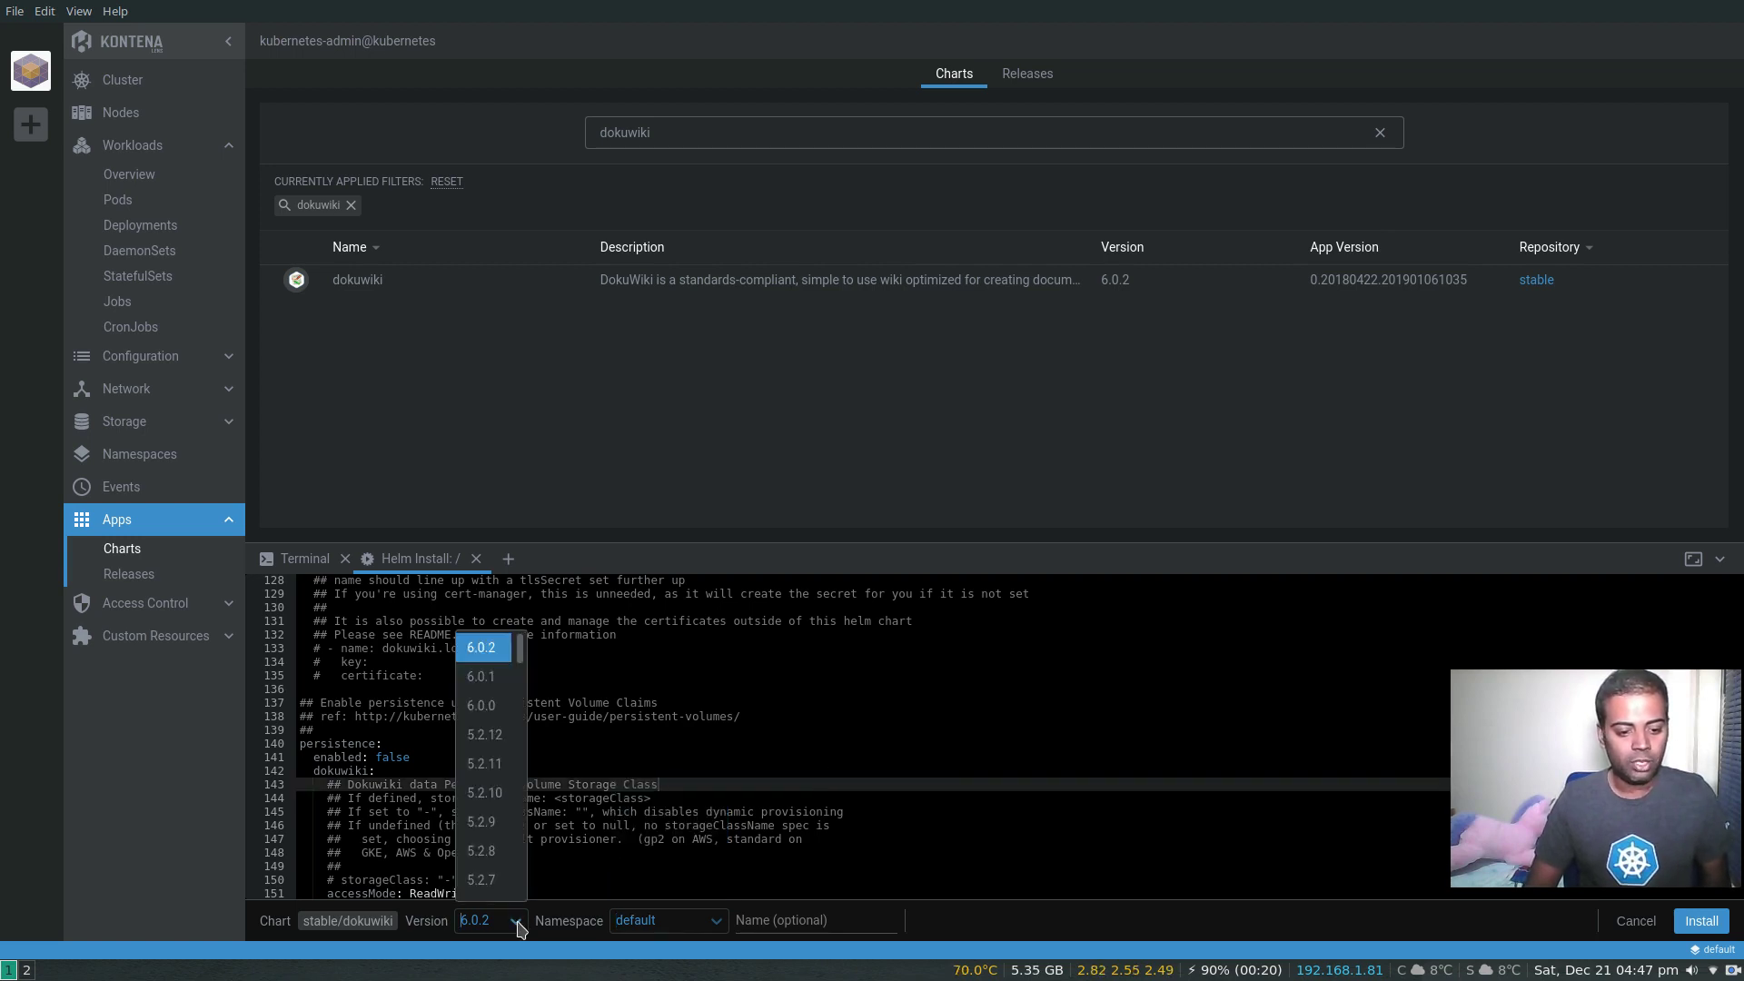
left_click(1061, 724)
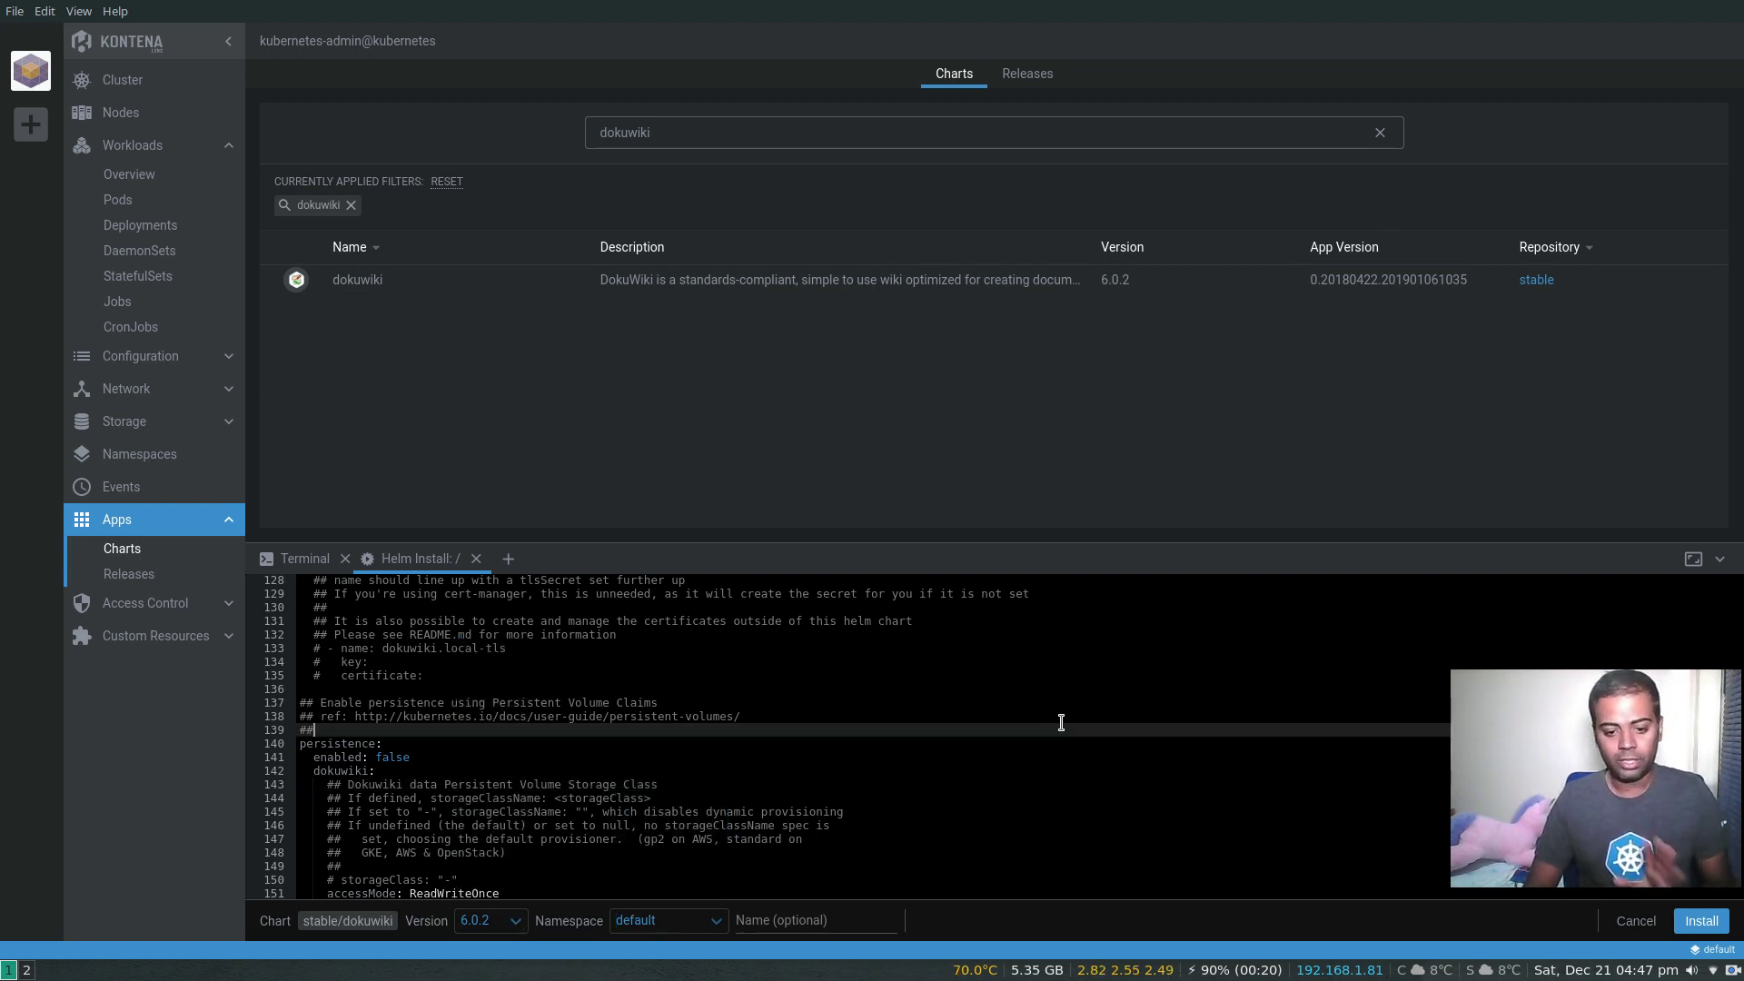
Step: Name the release dokuwiki and install the chart
left_click(783, 922)
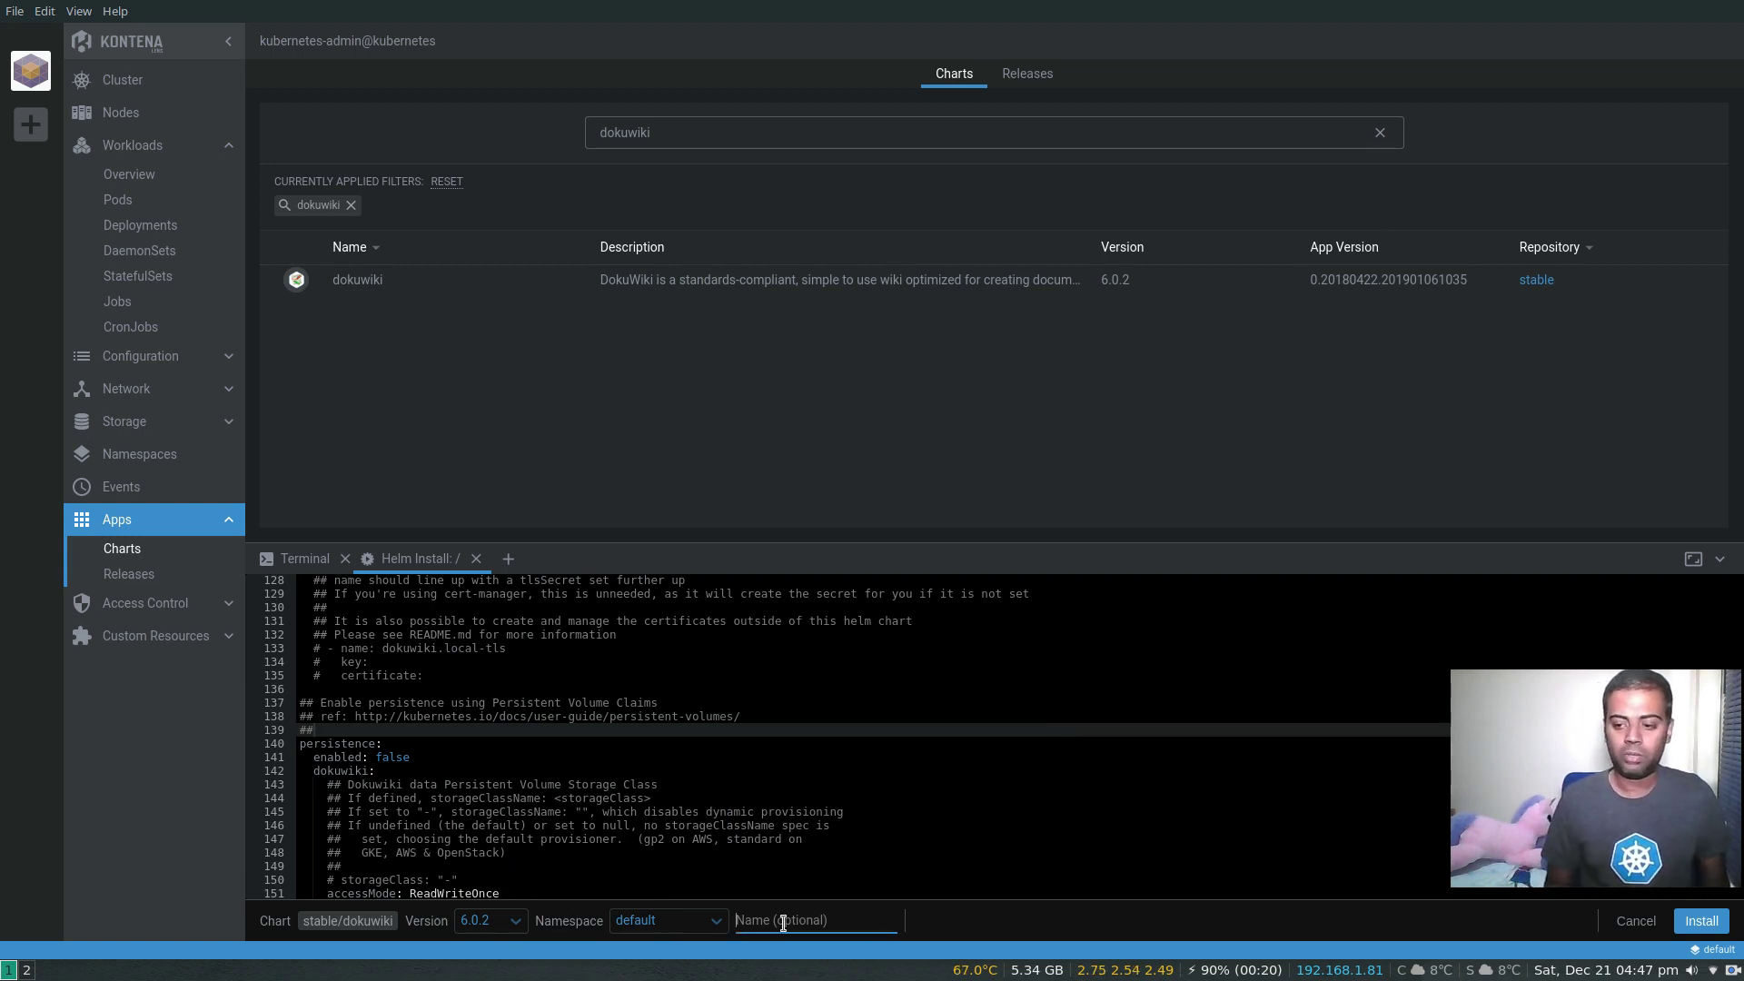
type("dokuwiki")
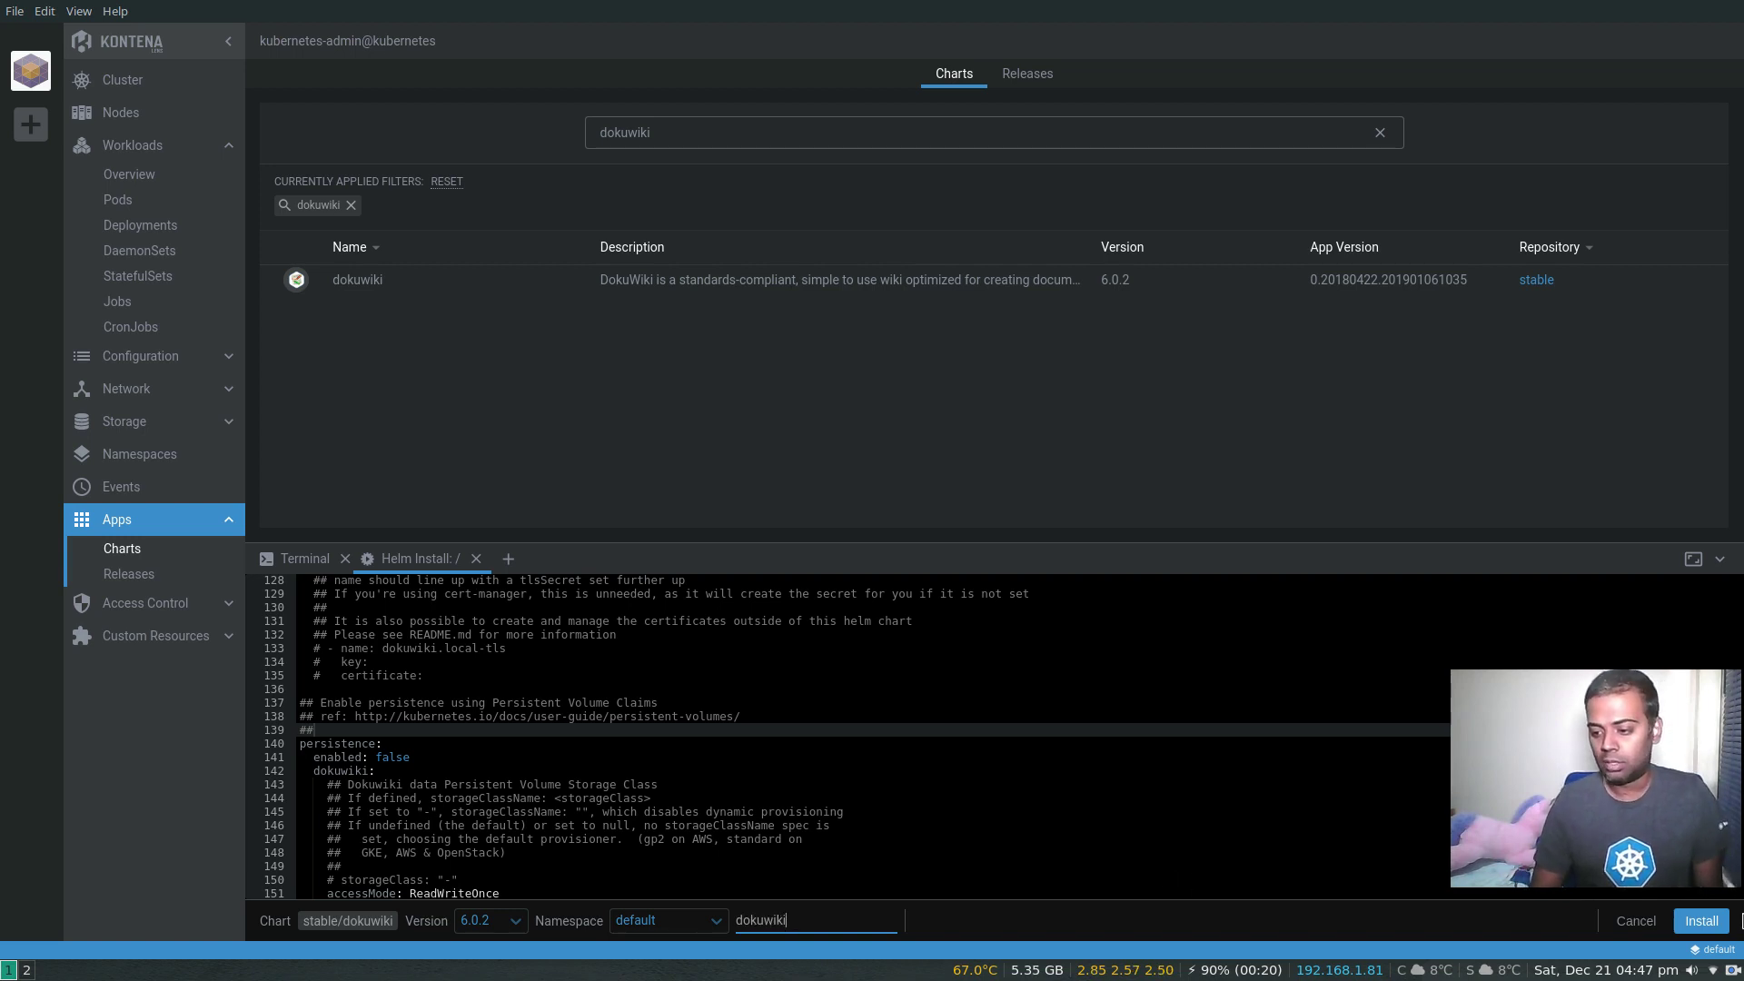
left_click(1685, 927)
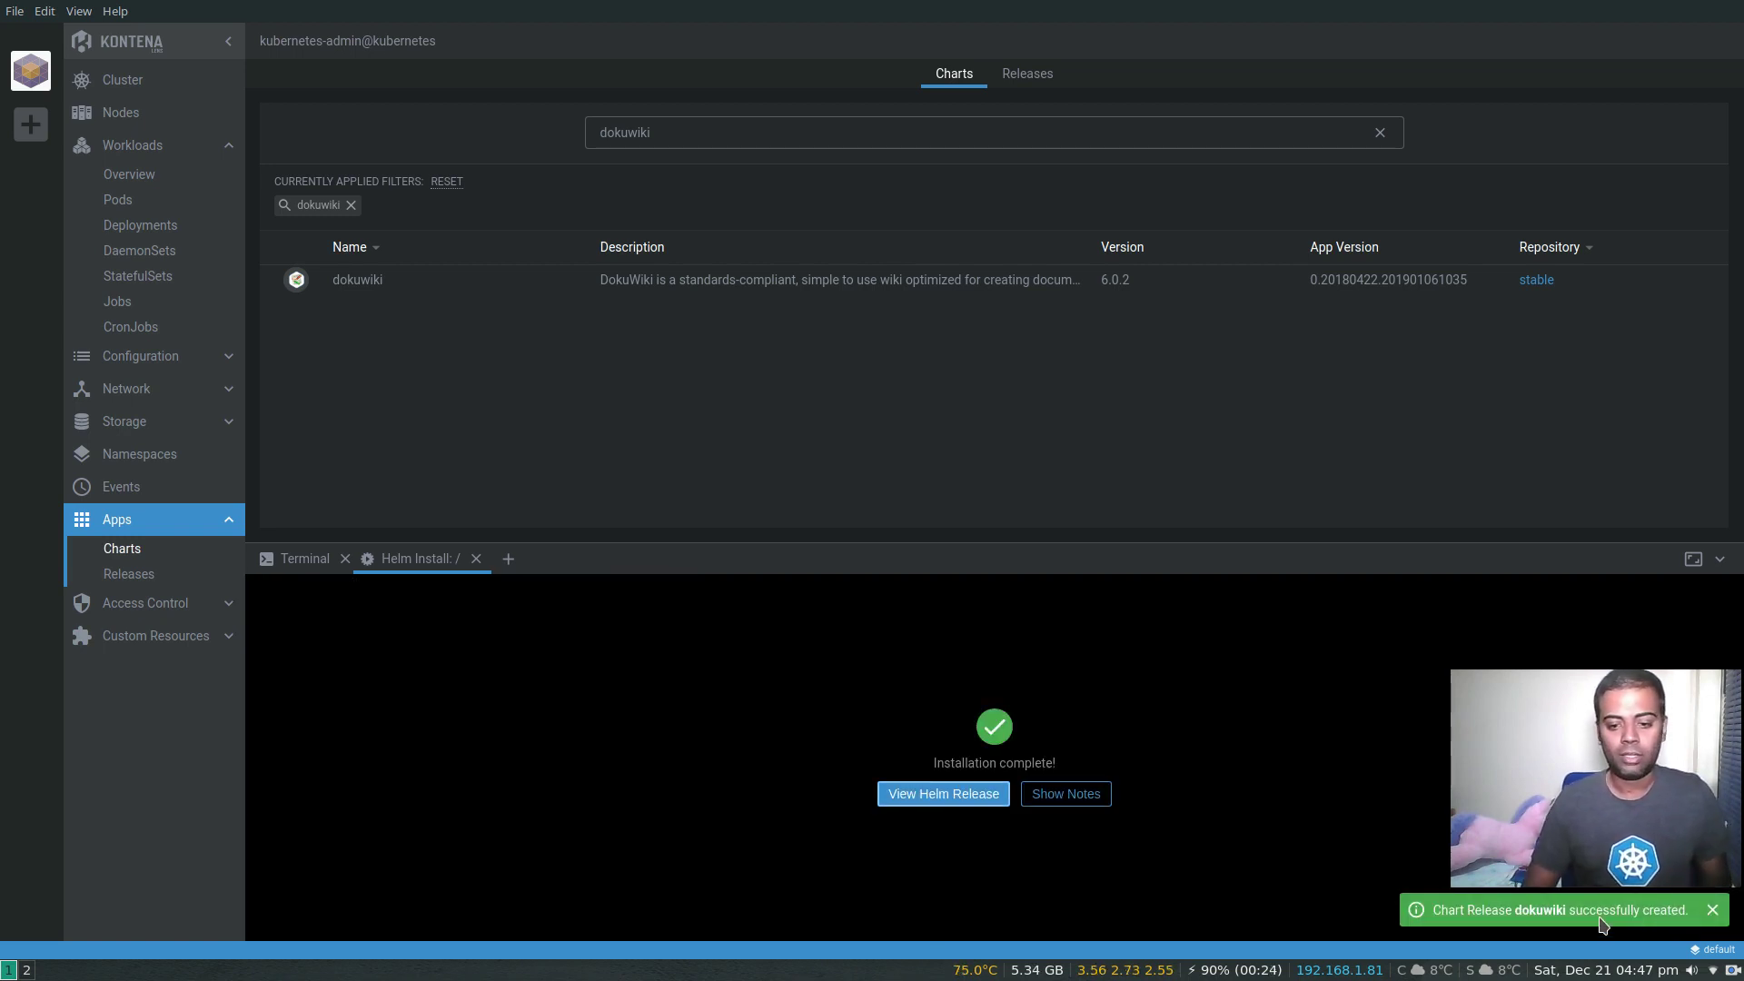
Step: View the installed dokuwiki Helm release, examine its values, notes and resources, and close its details
left_click(943, 799)
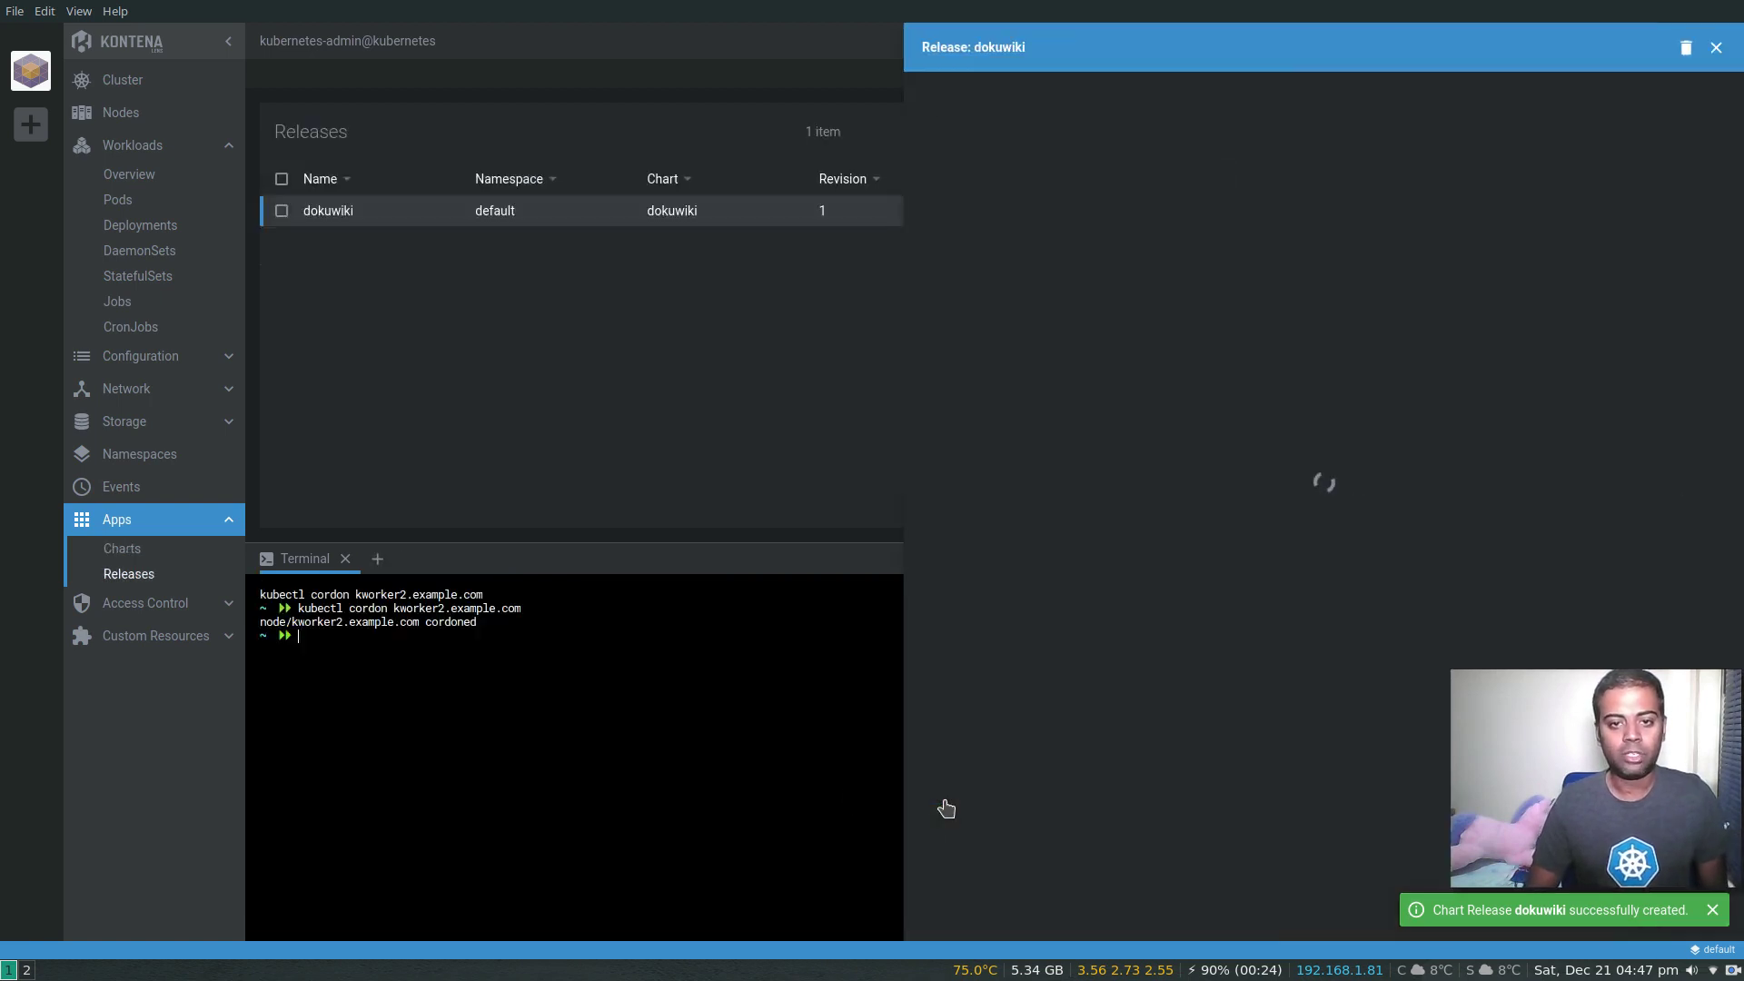
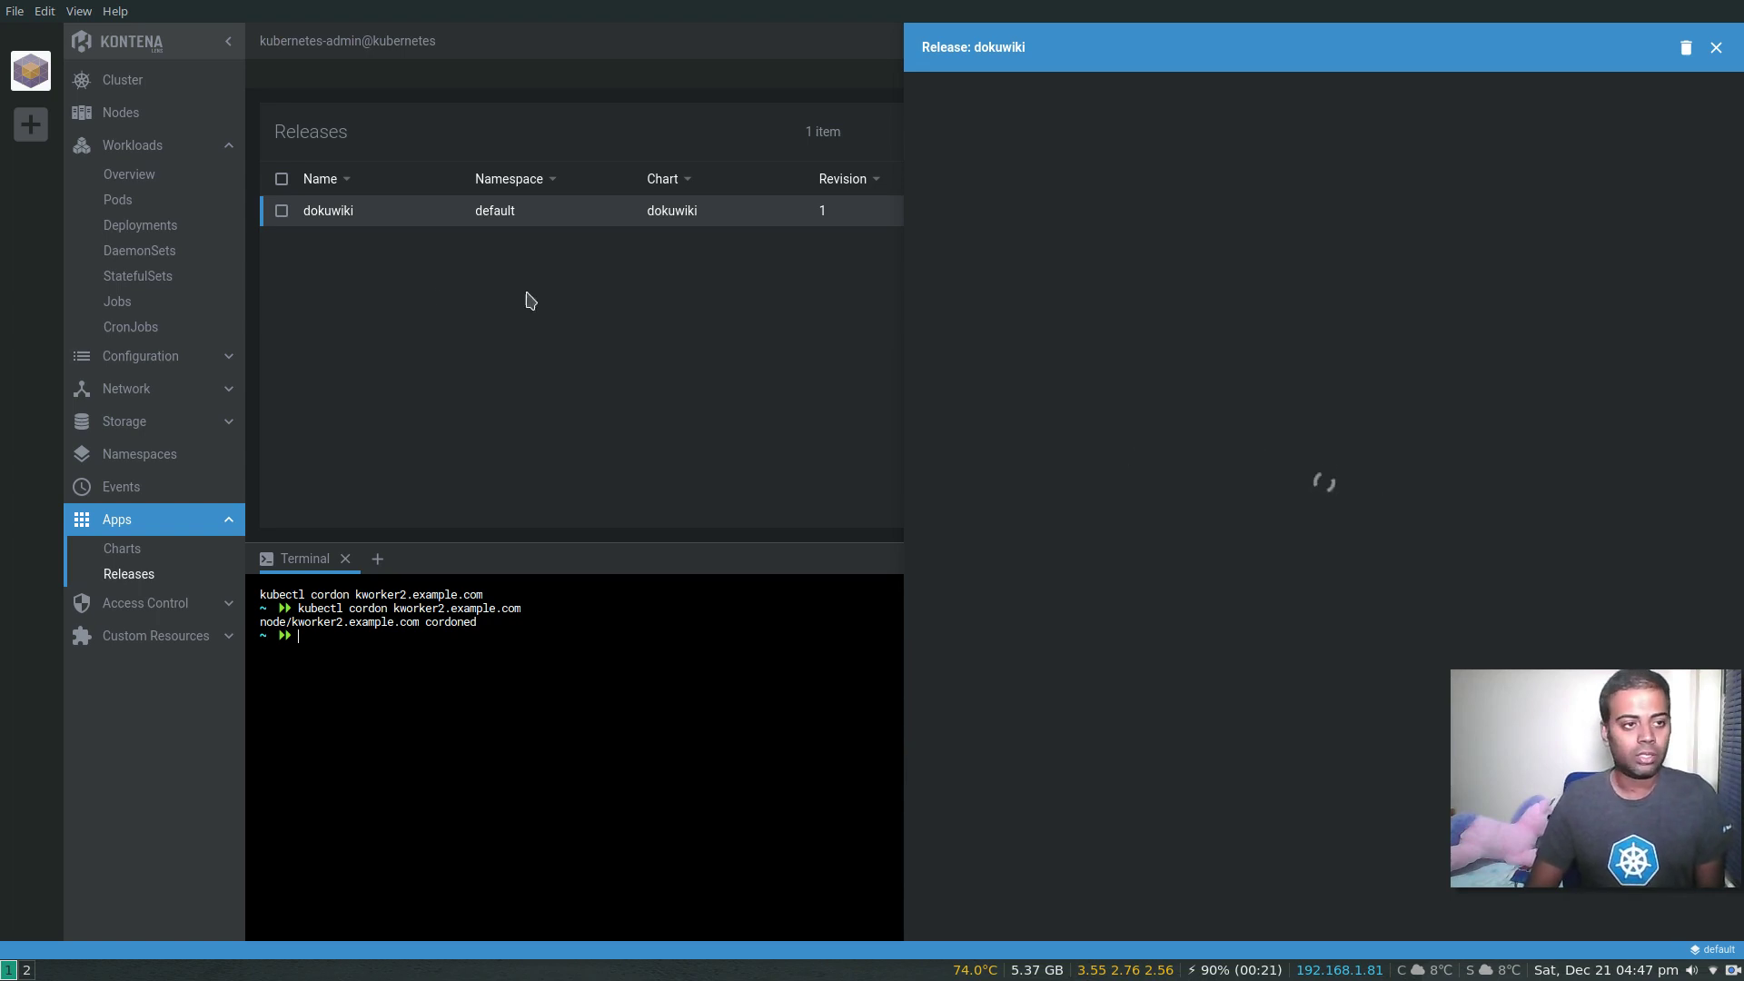
left_click(439, 571)
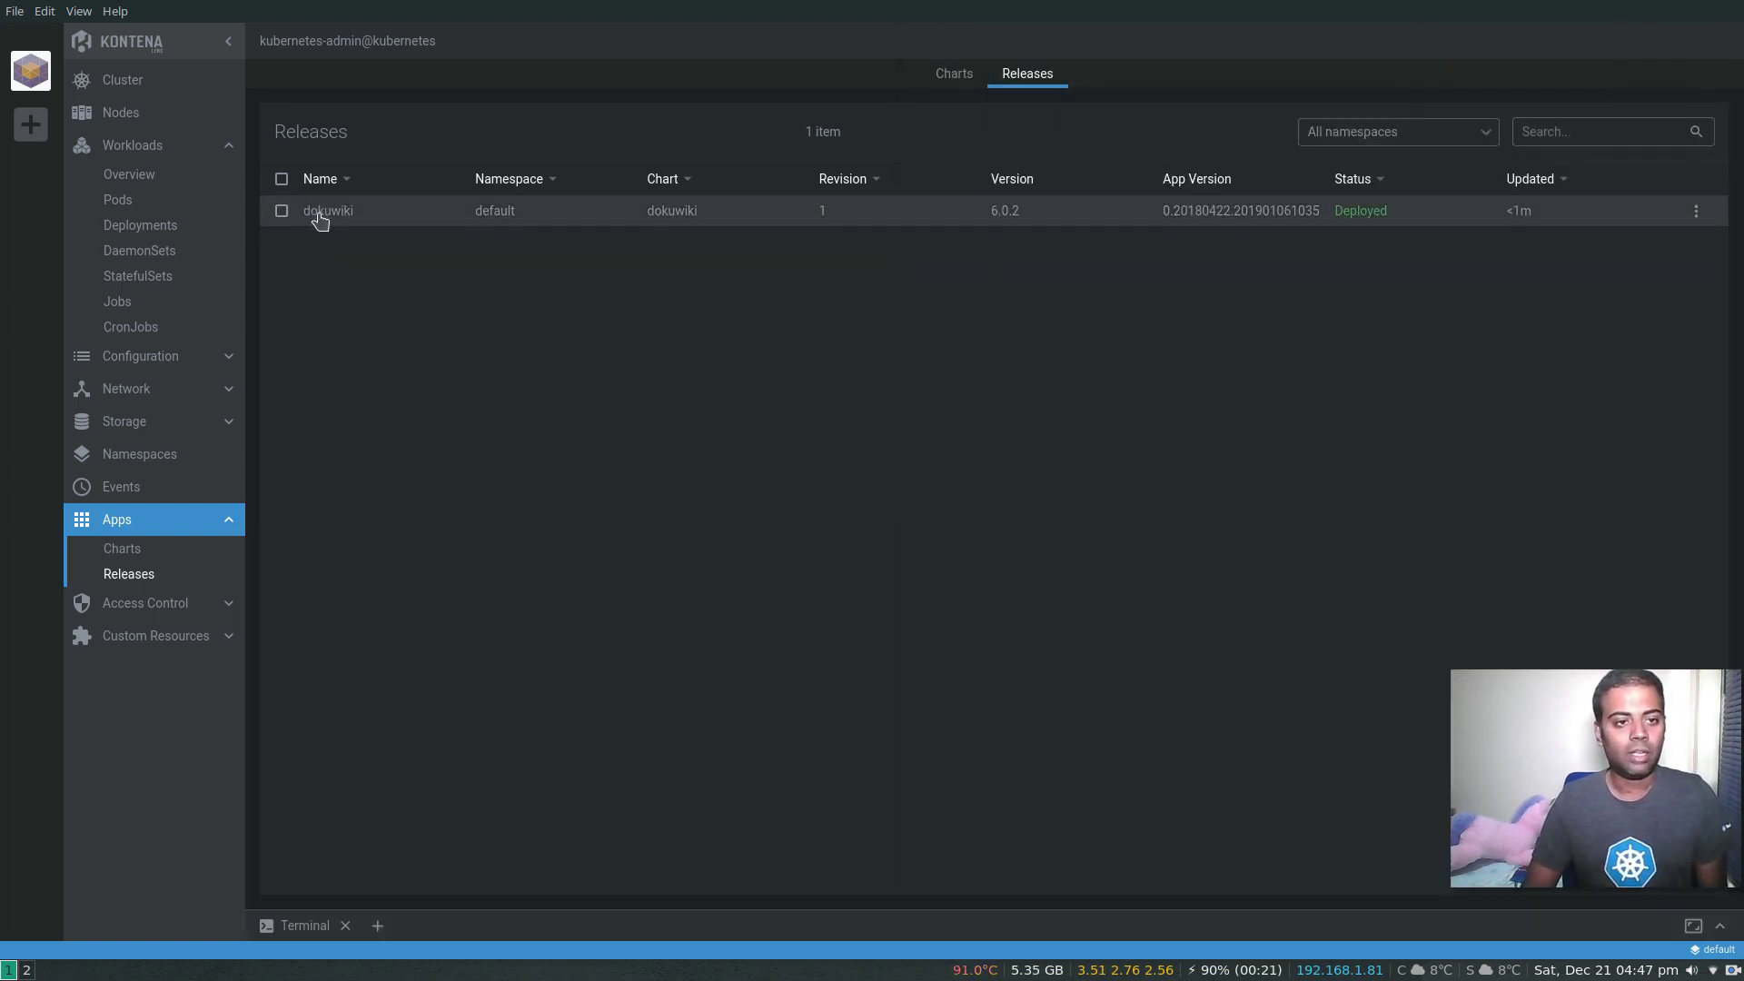
left_click(379, 221)
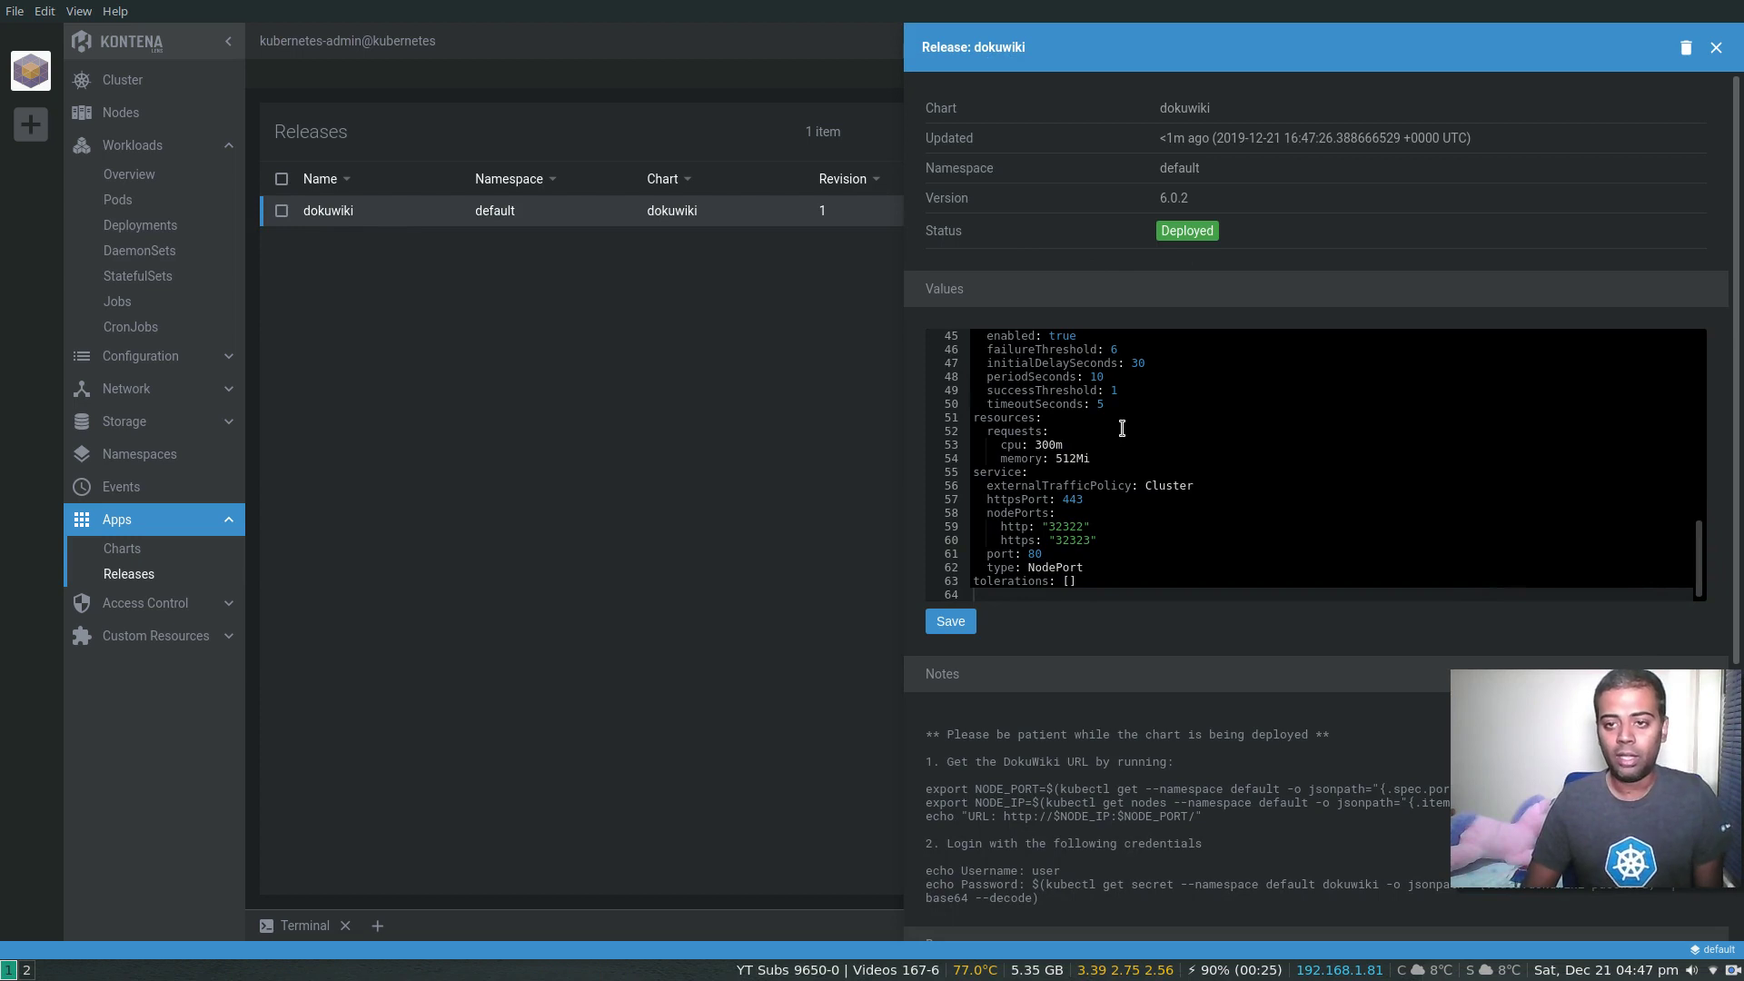
scroll(1053, 498, "down", 2)
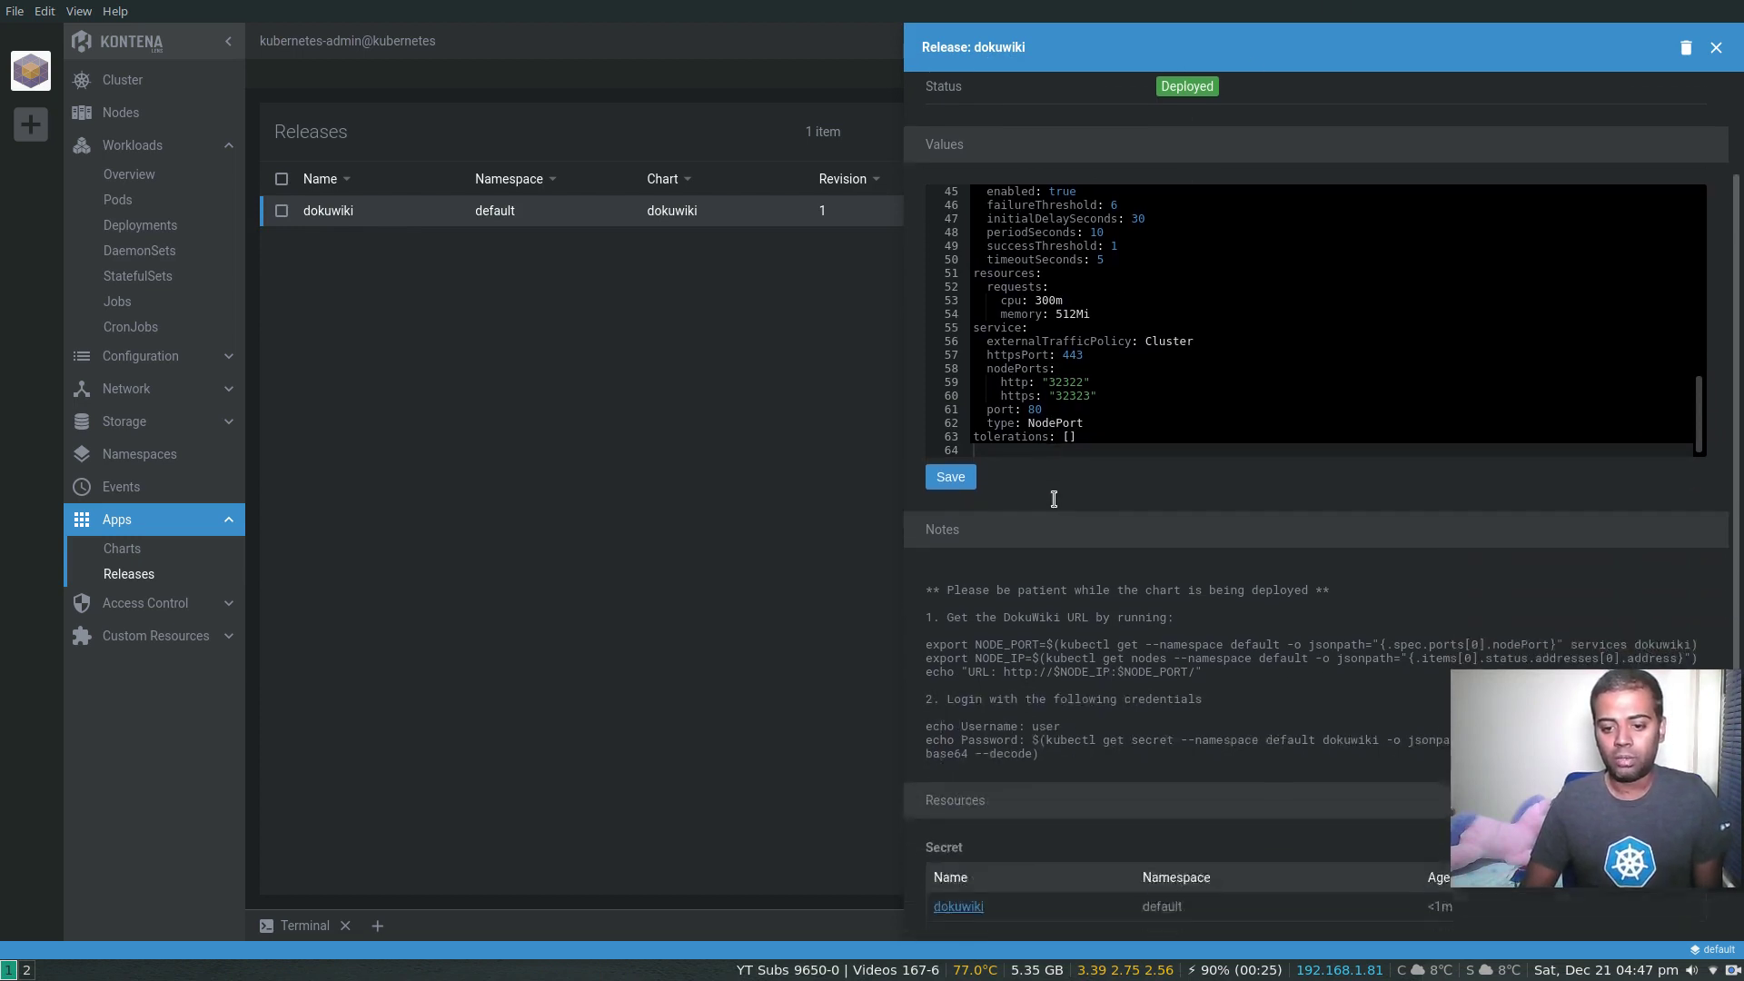
scroll(1053, 498, "down", 4)
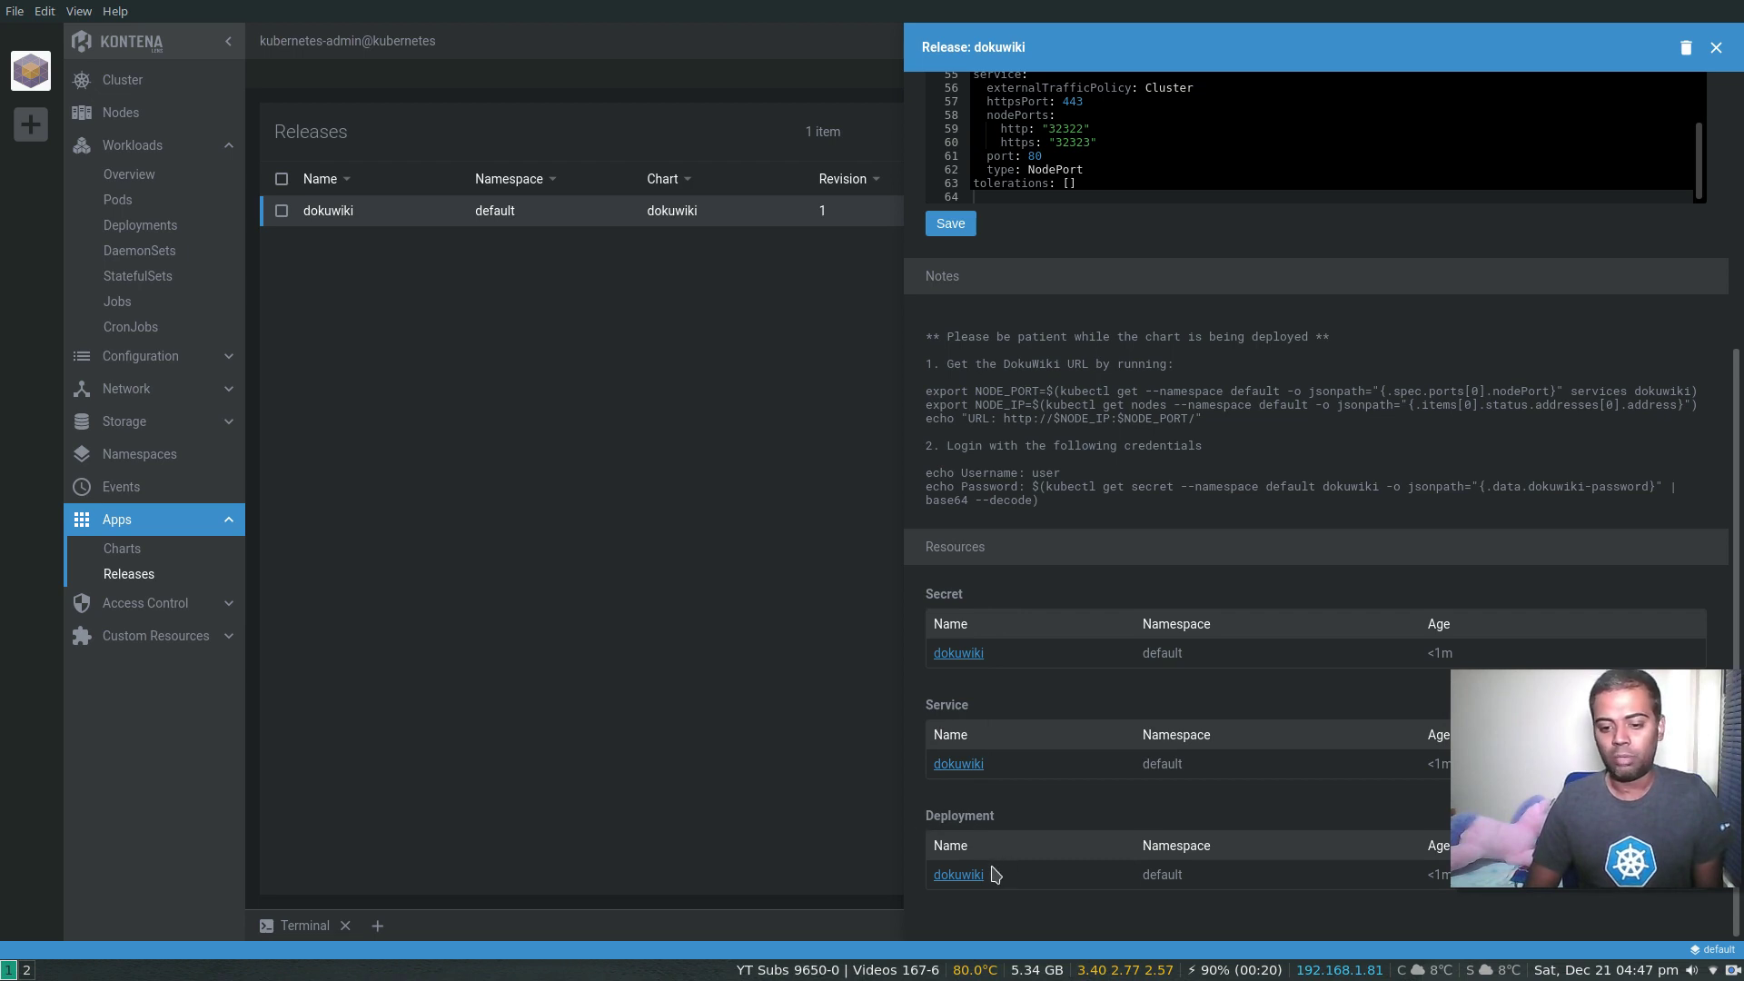
left_click(563, 447)
Step: Check the workloads overview and list the cluster's deployments
left_click(137, 183)
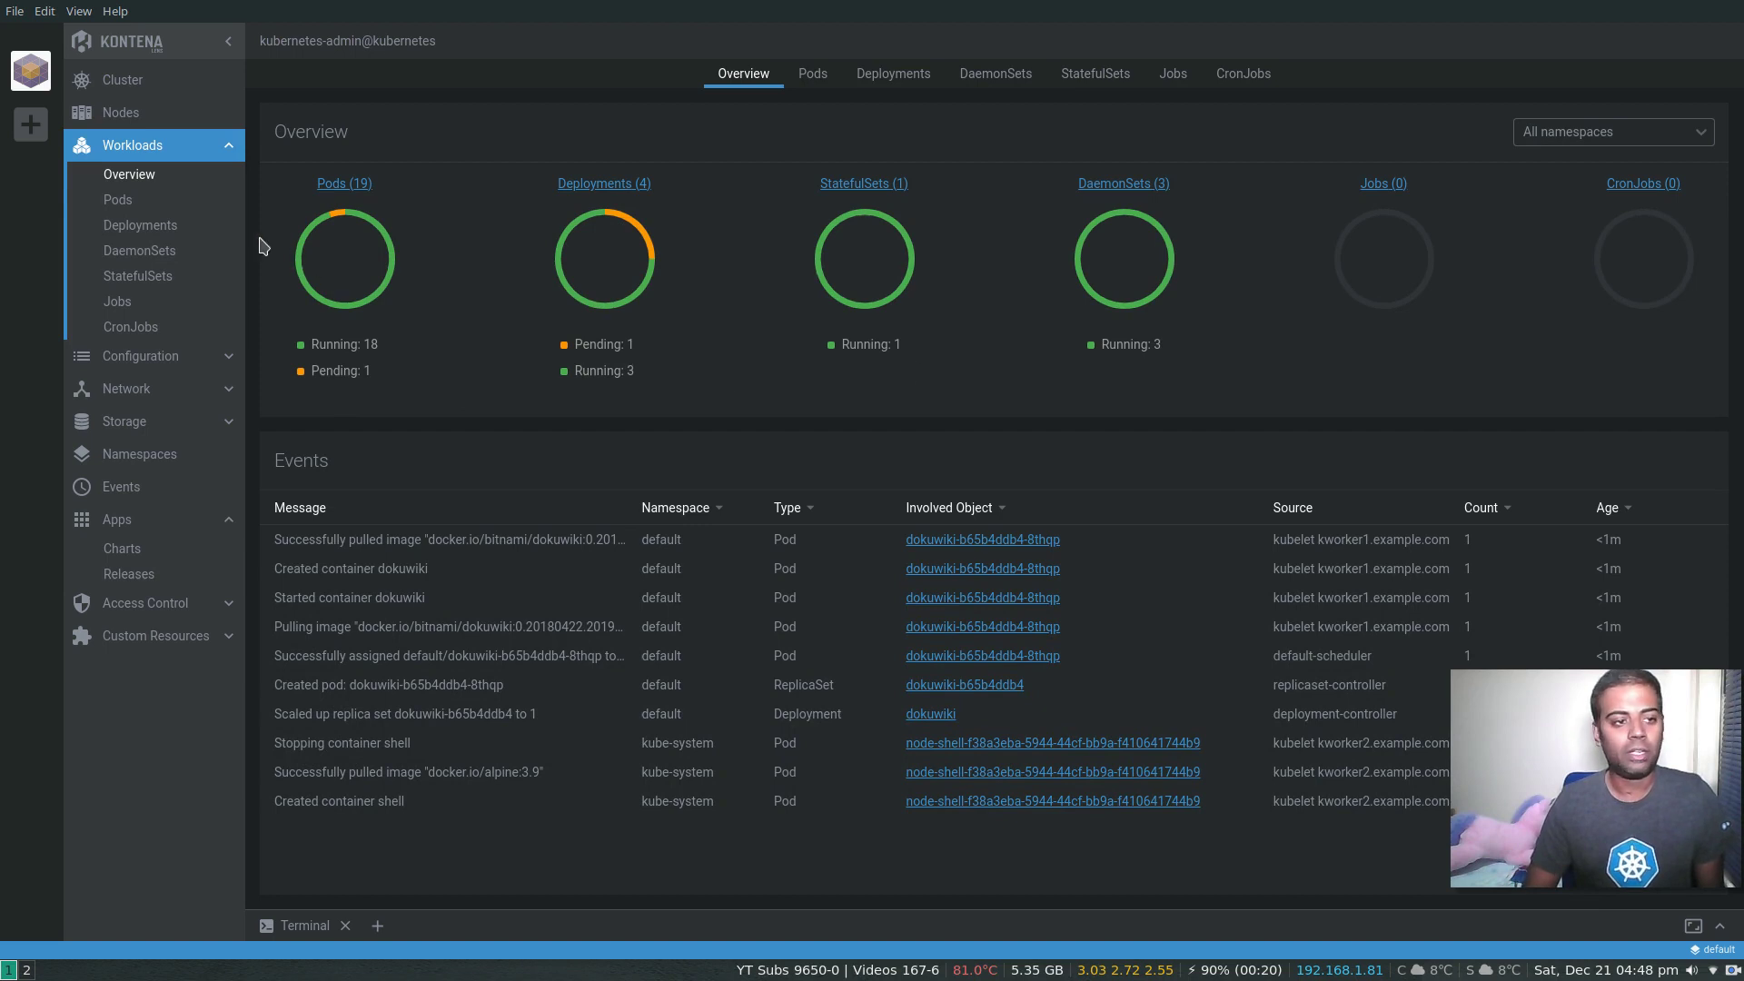
left_click(141, 224)
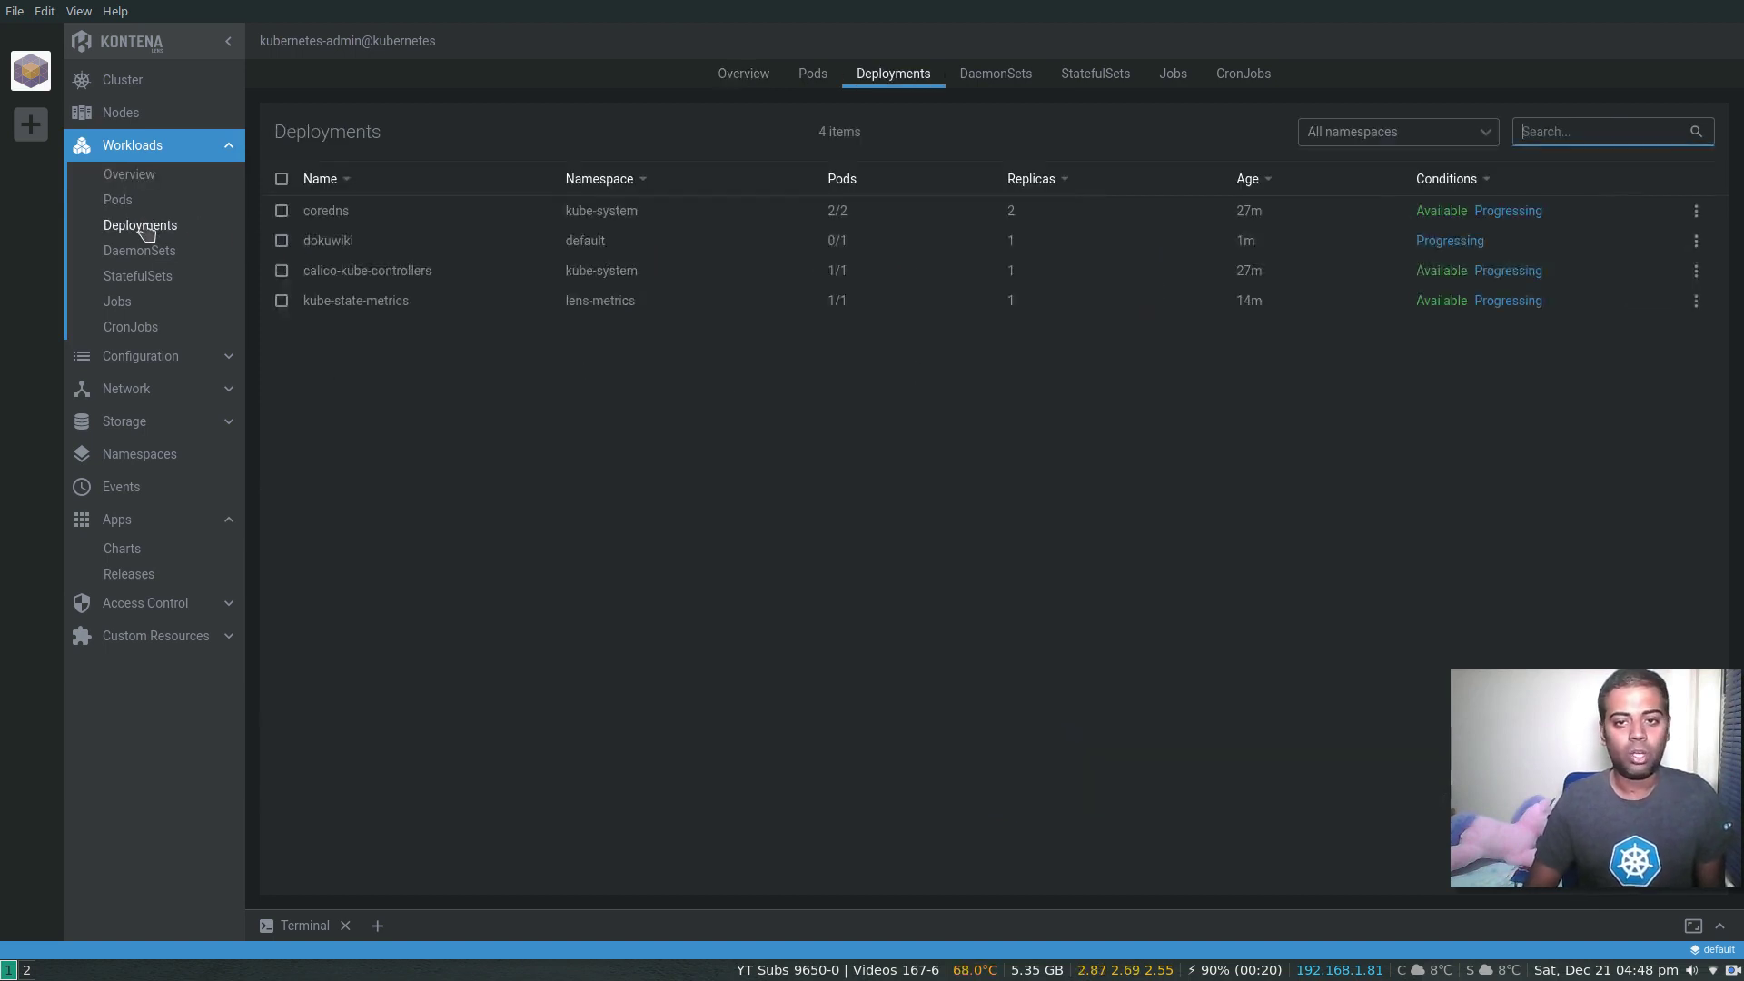
Step: Filter the deployments to the default namespace and check the dokuwiki pod and deployment
left_click(1368, 131)
left_click(1369, 173)
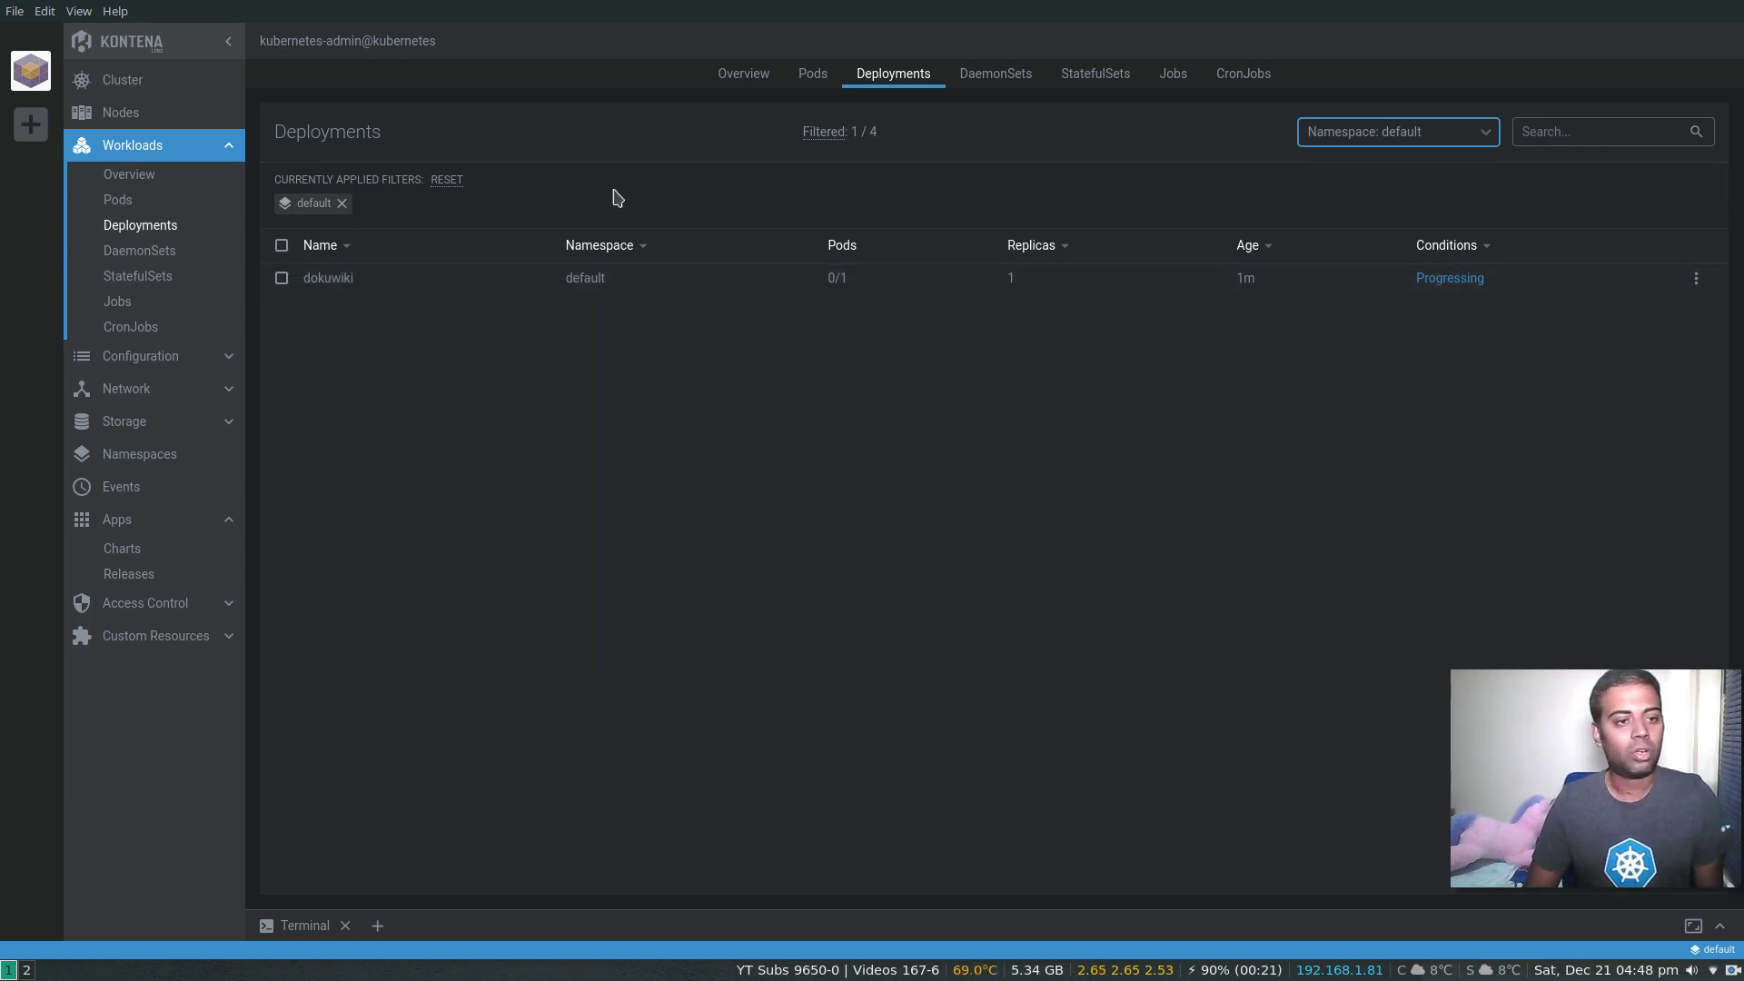
left_click(119, 201)
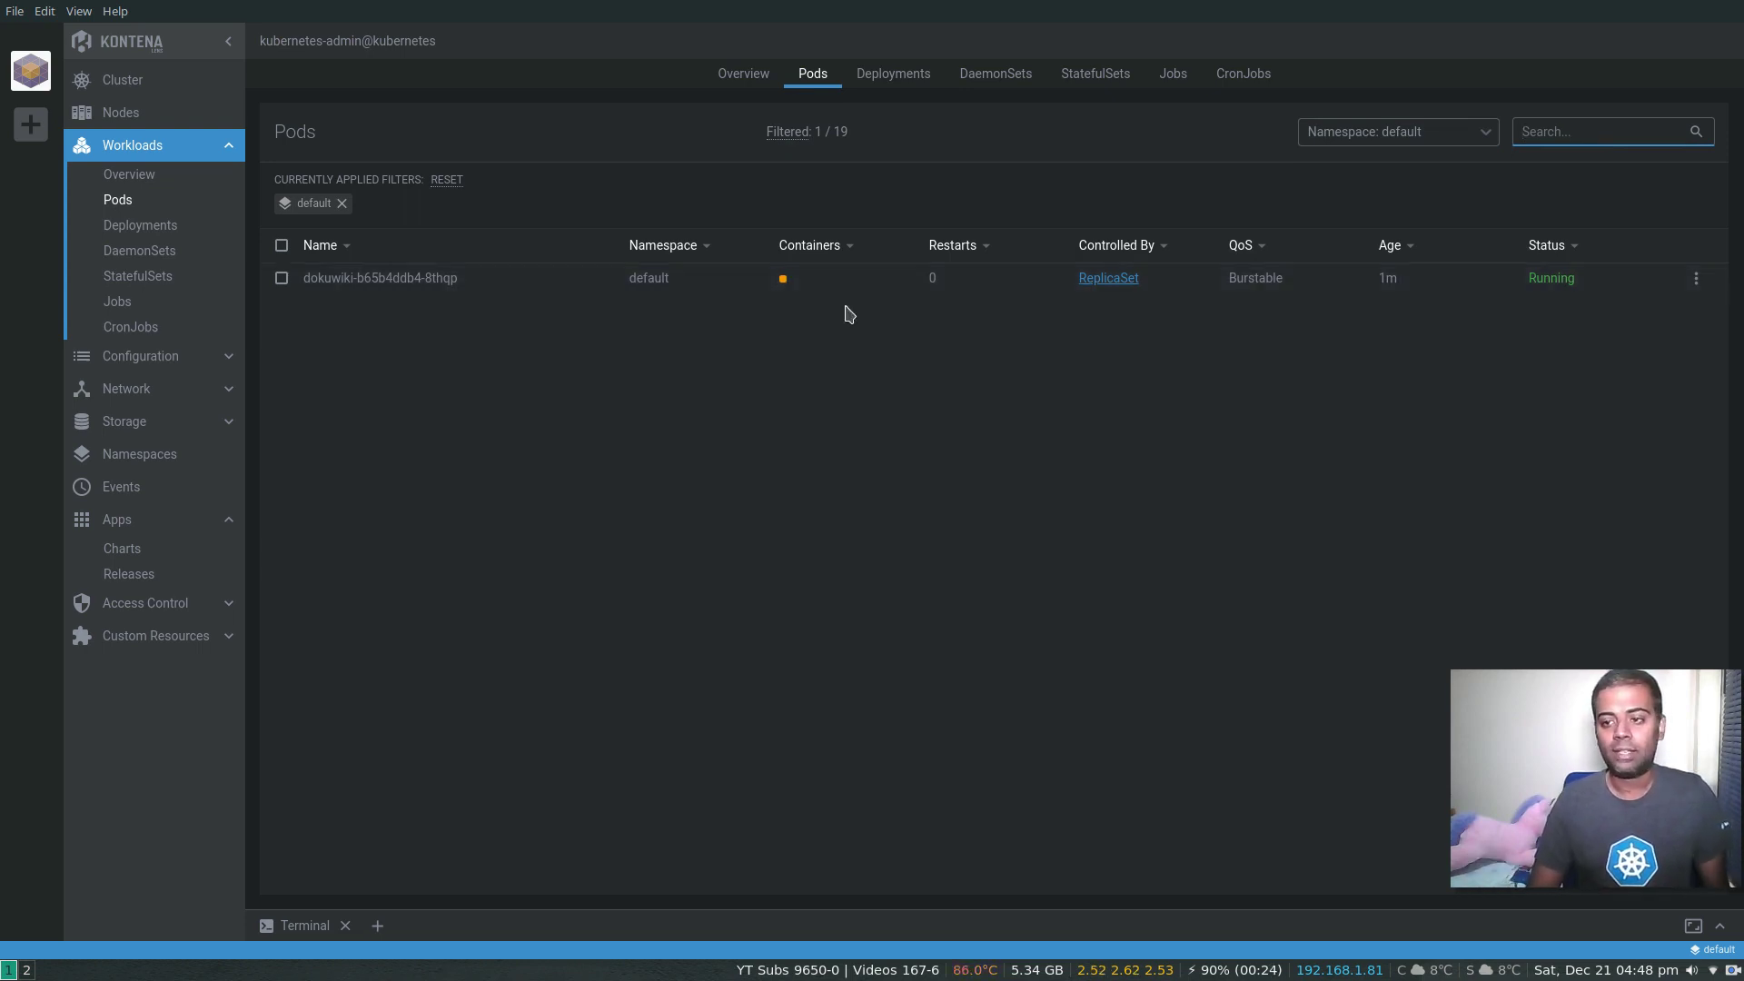
left_click(130, 234)
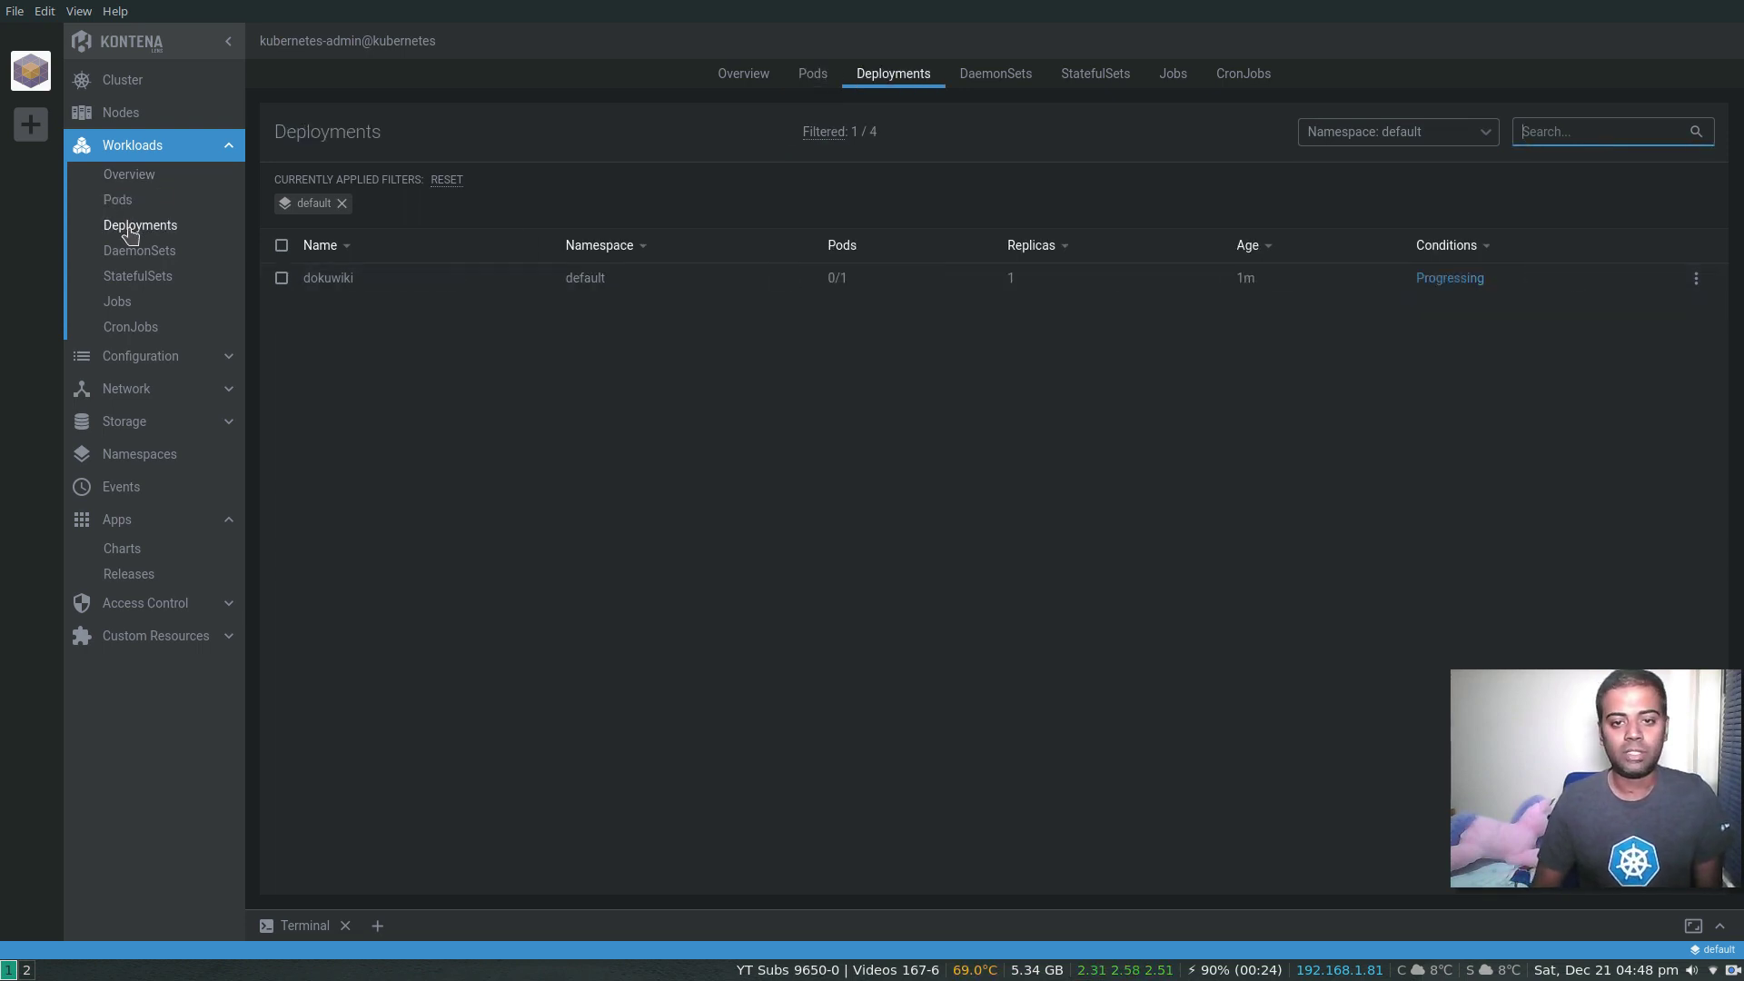
Step: Check the services, the dokuwiki pod's container status and the events in the default namespace
left_click(161, 400)
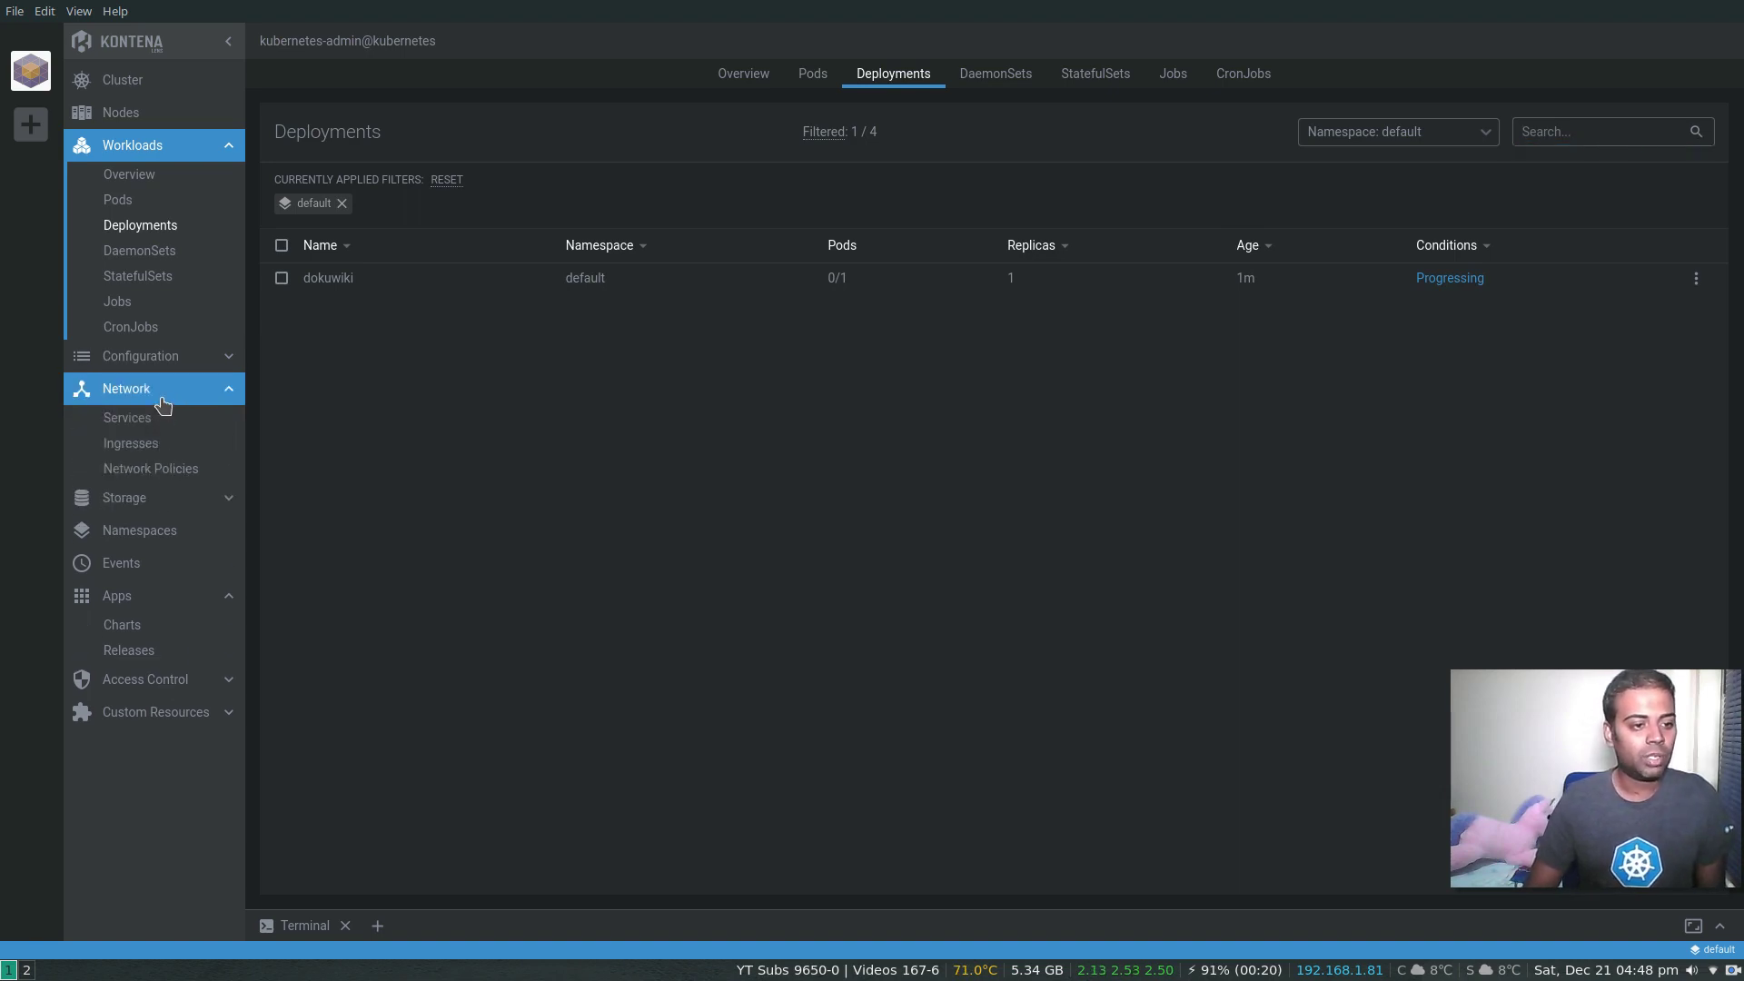
left_click(140, 420)
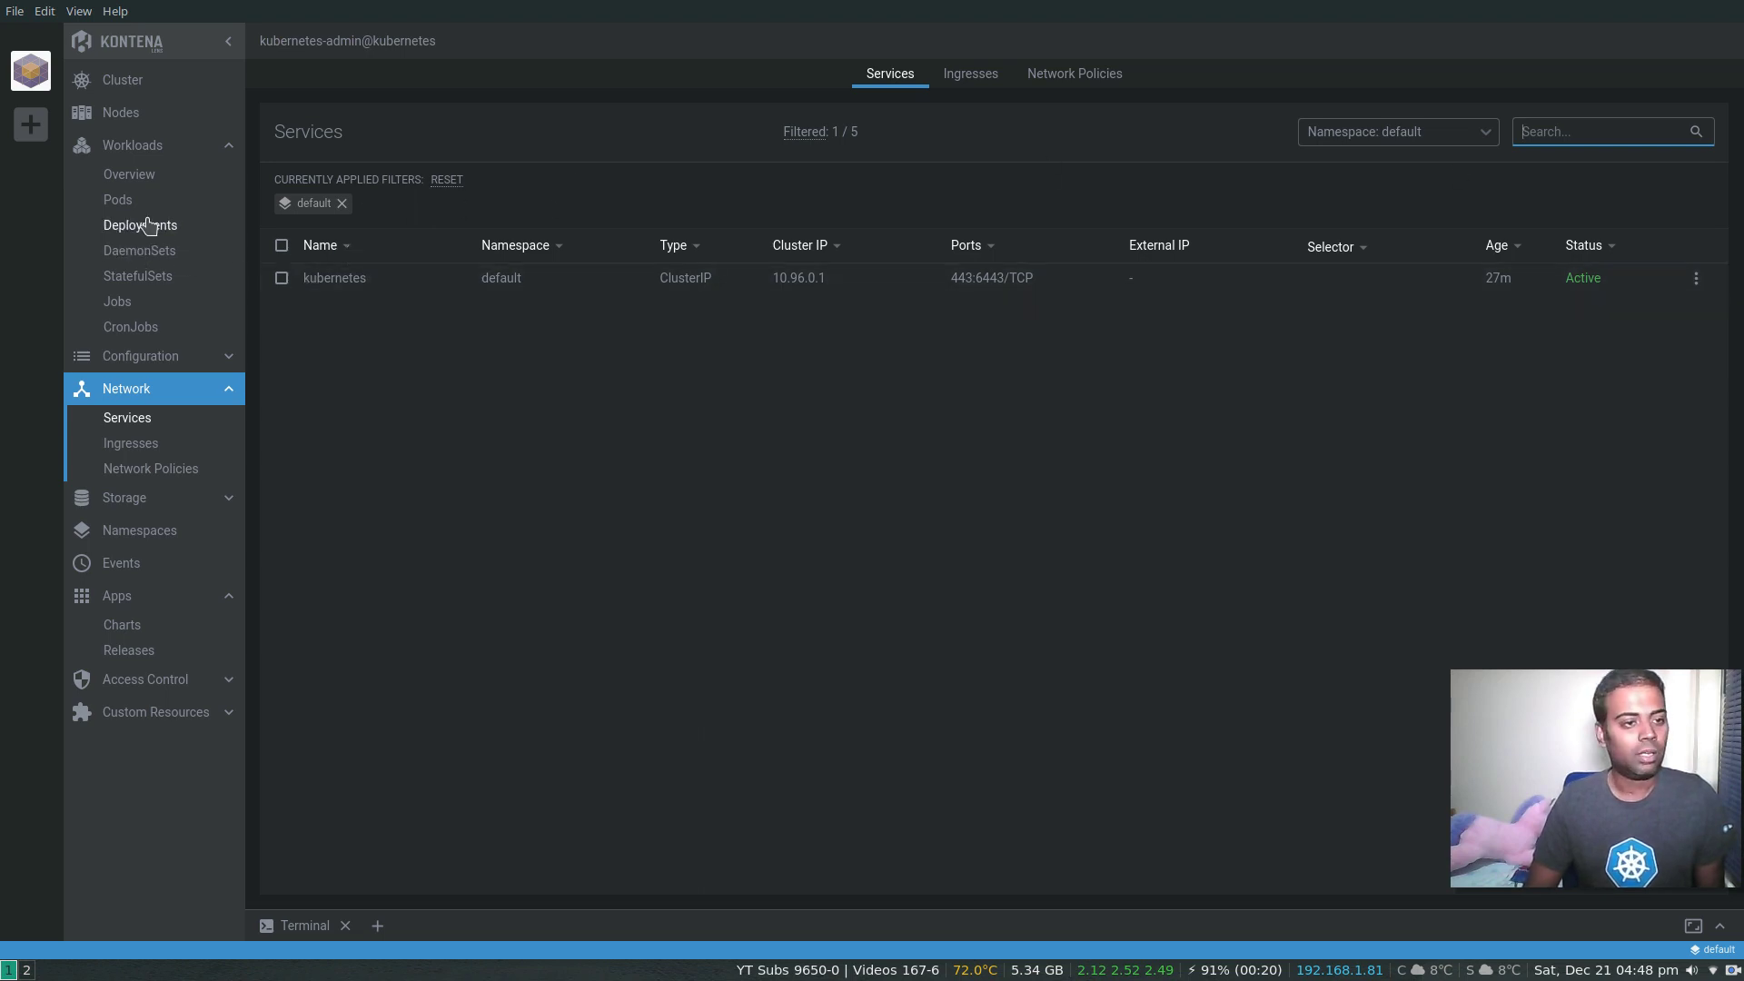
left_click(118, 200)
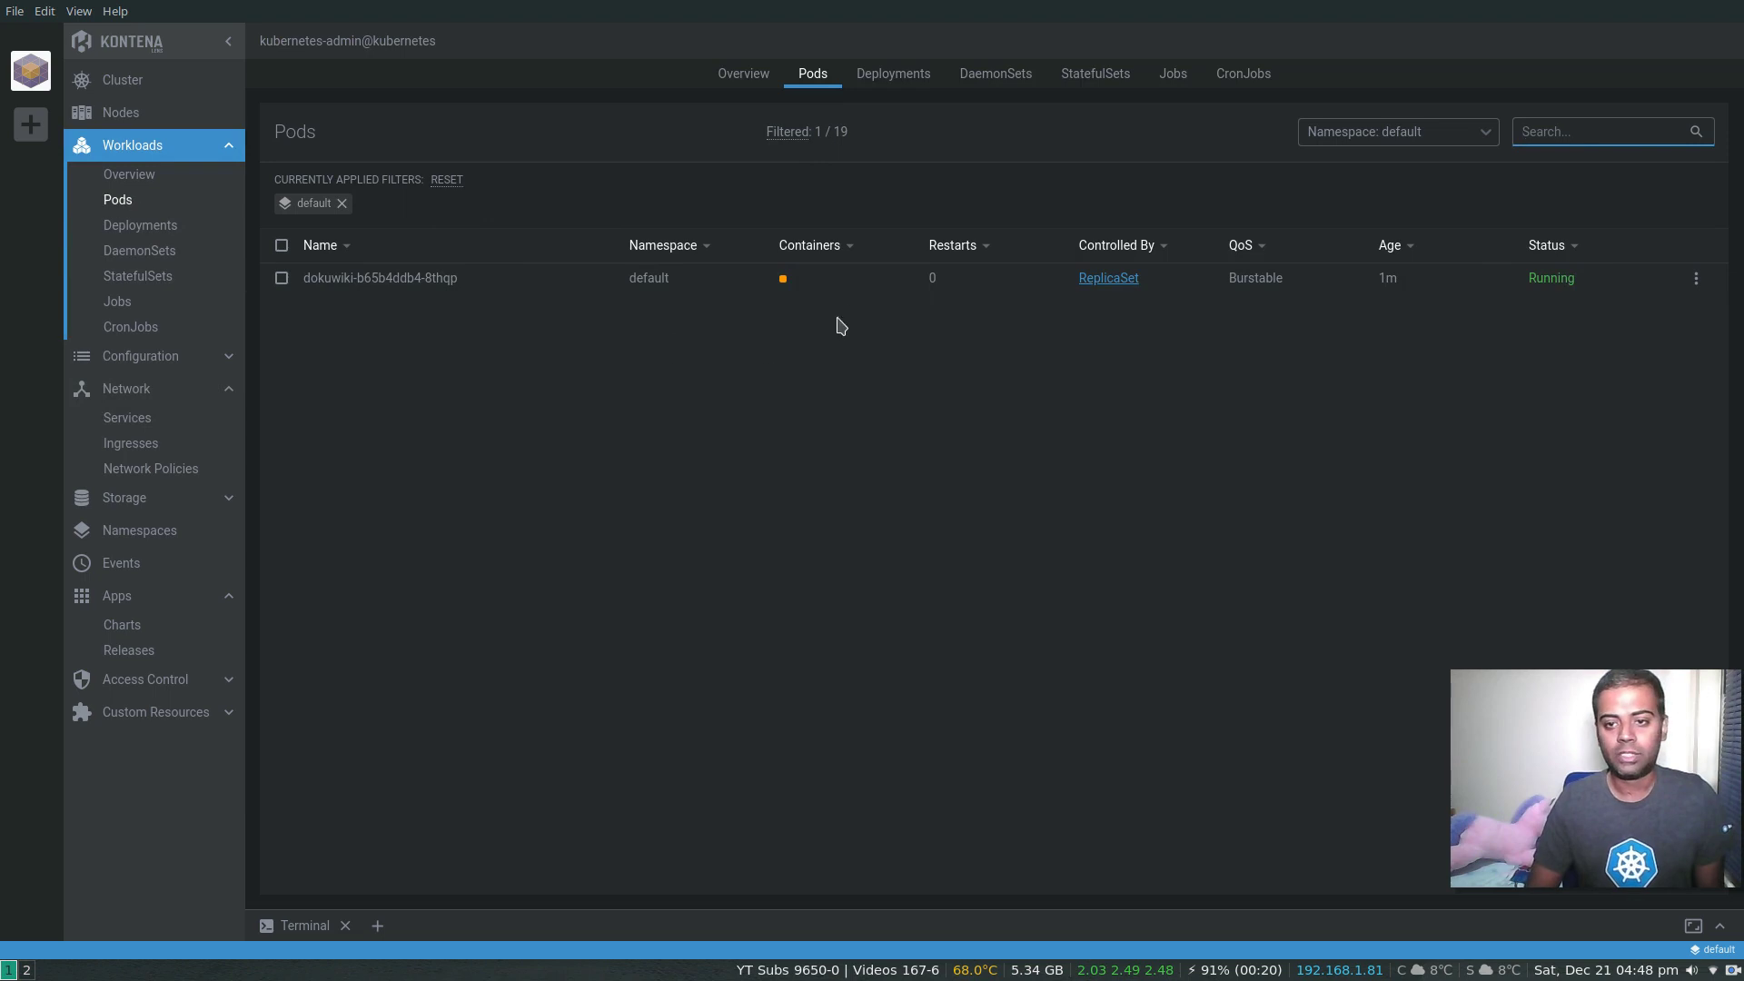
mouse_move(783, 284)
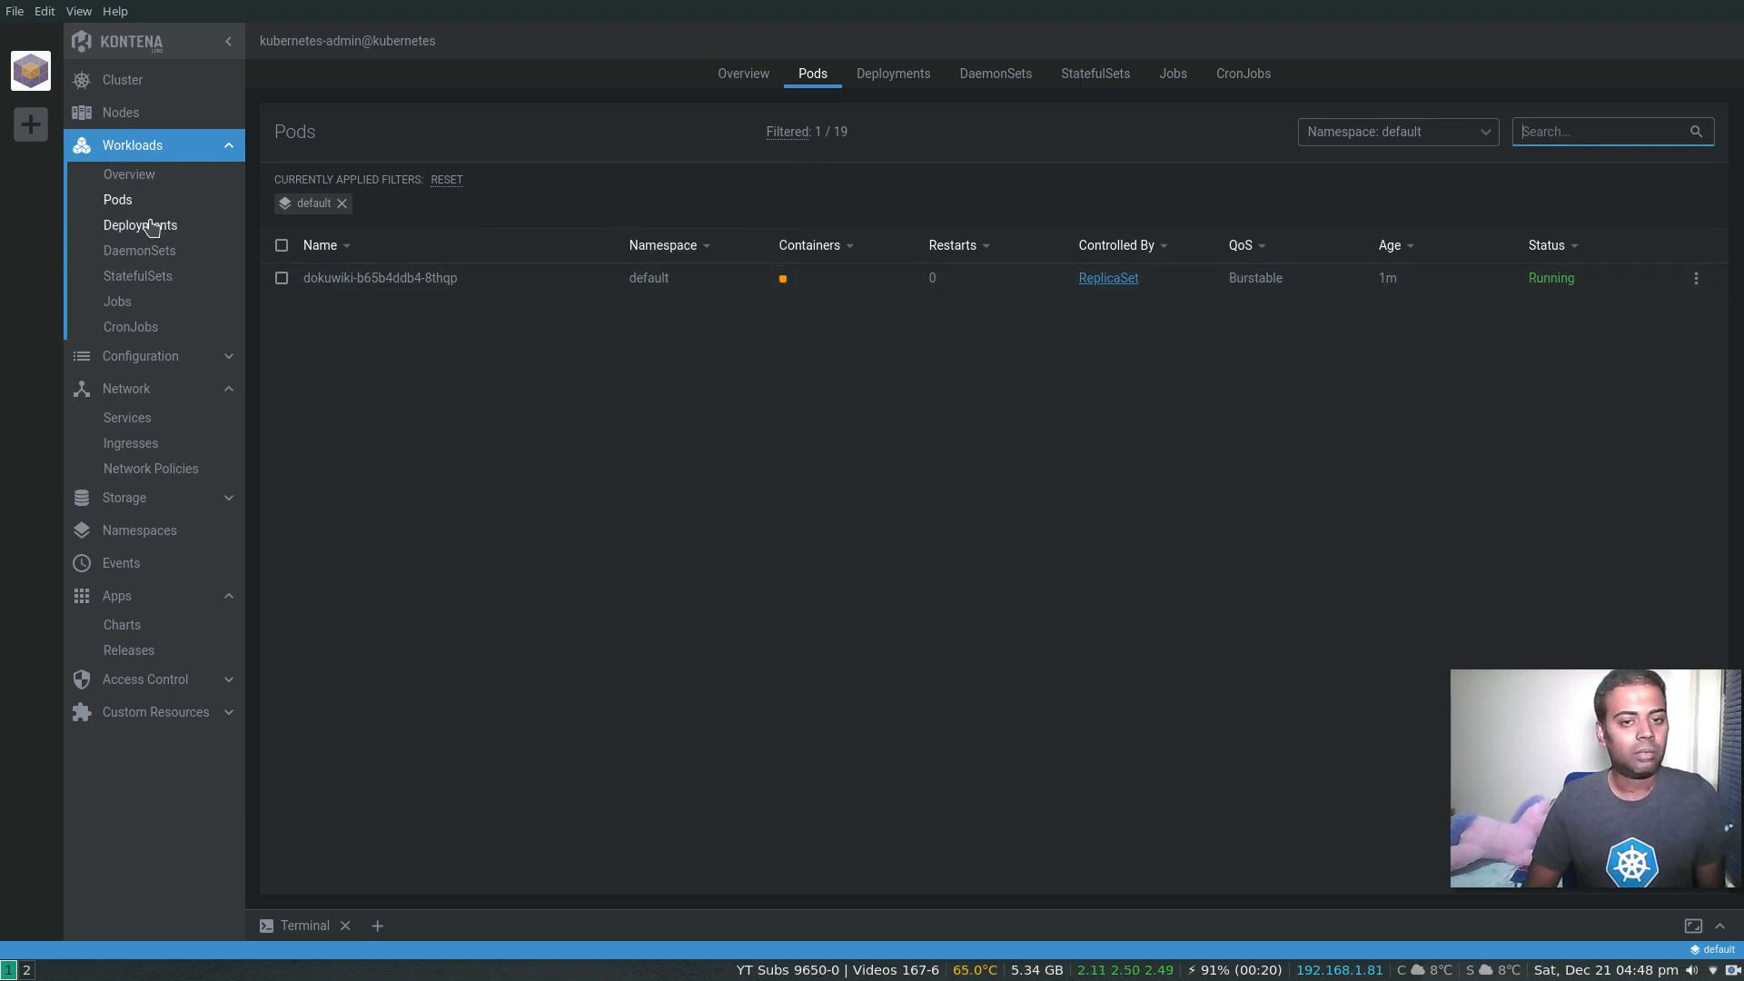
left_click(148, 575)
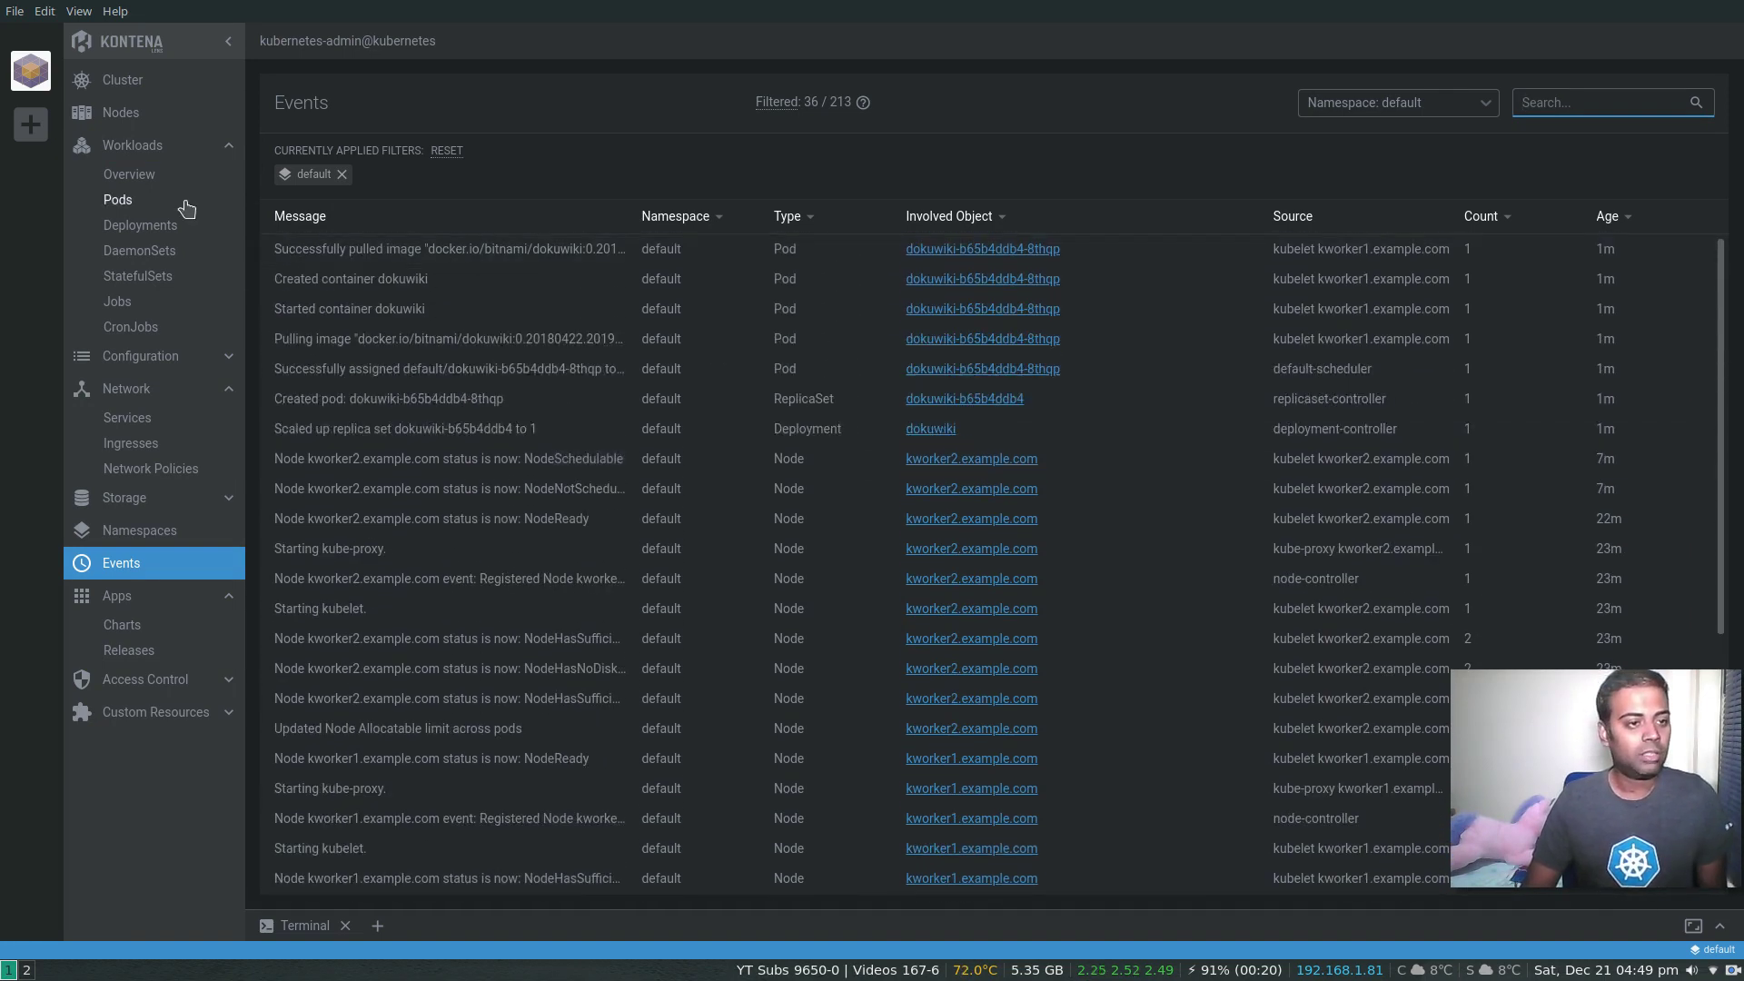
Step: Recheck the dokuwiki pod's container status, and examine the dokuwiki deployment's conditions and available actions
left_click(153, 230)
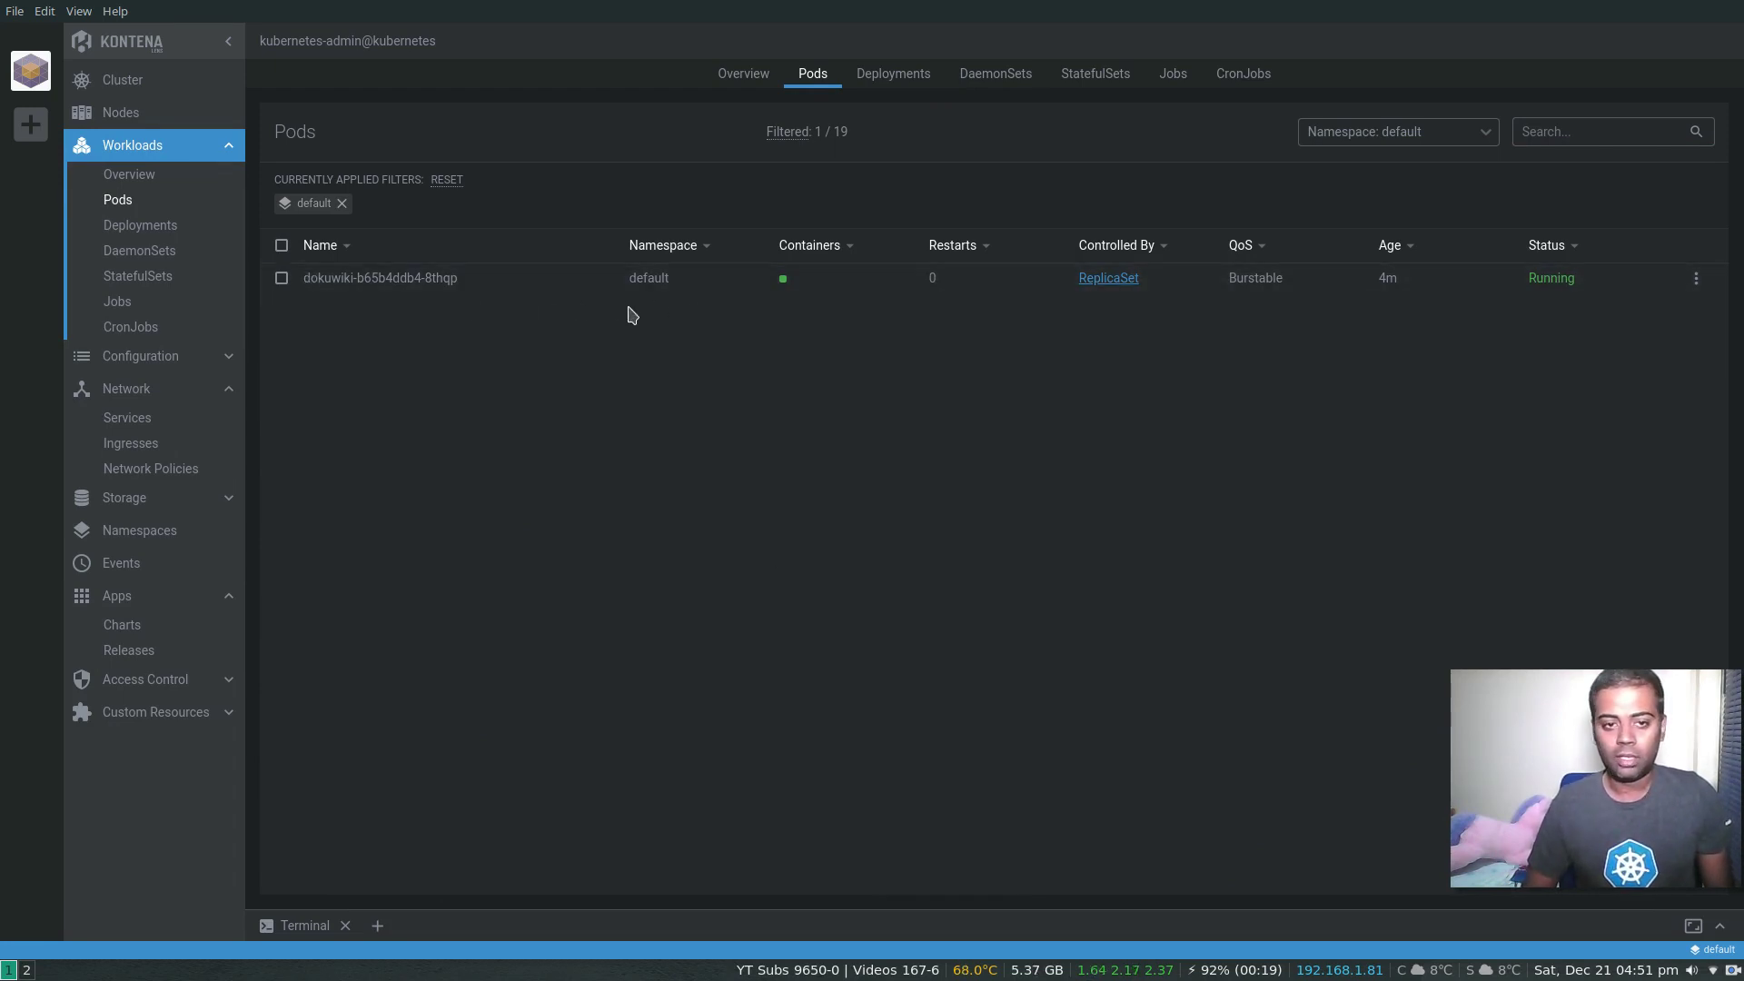
mouse_move(784, 287)
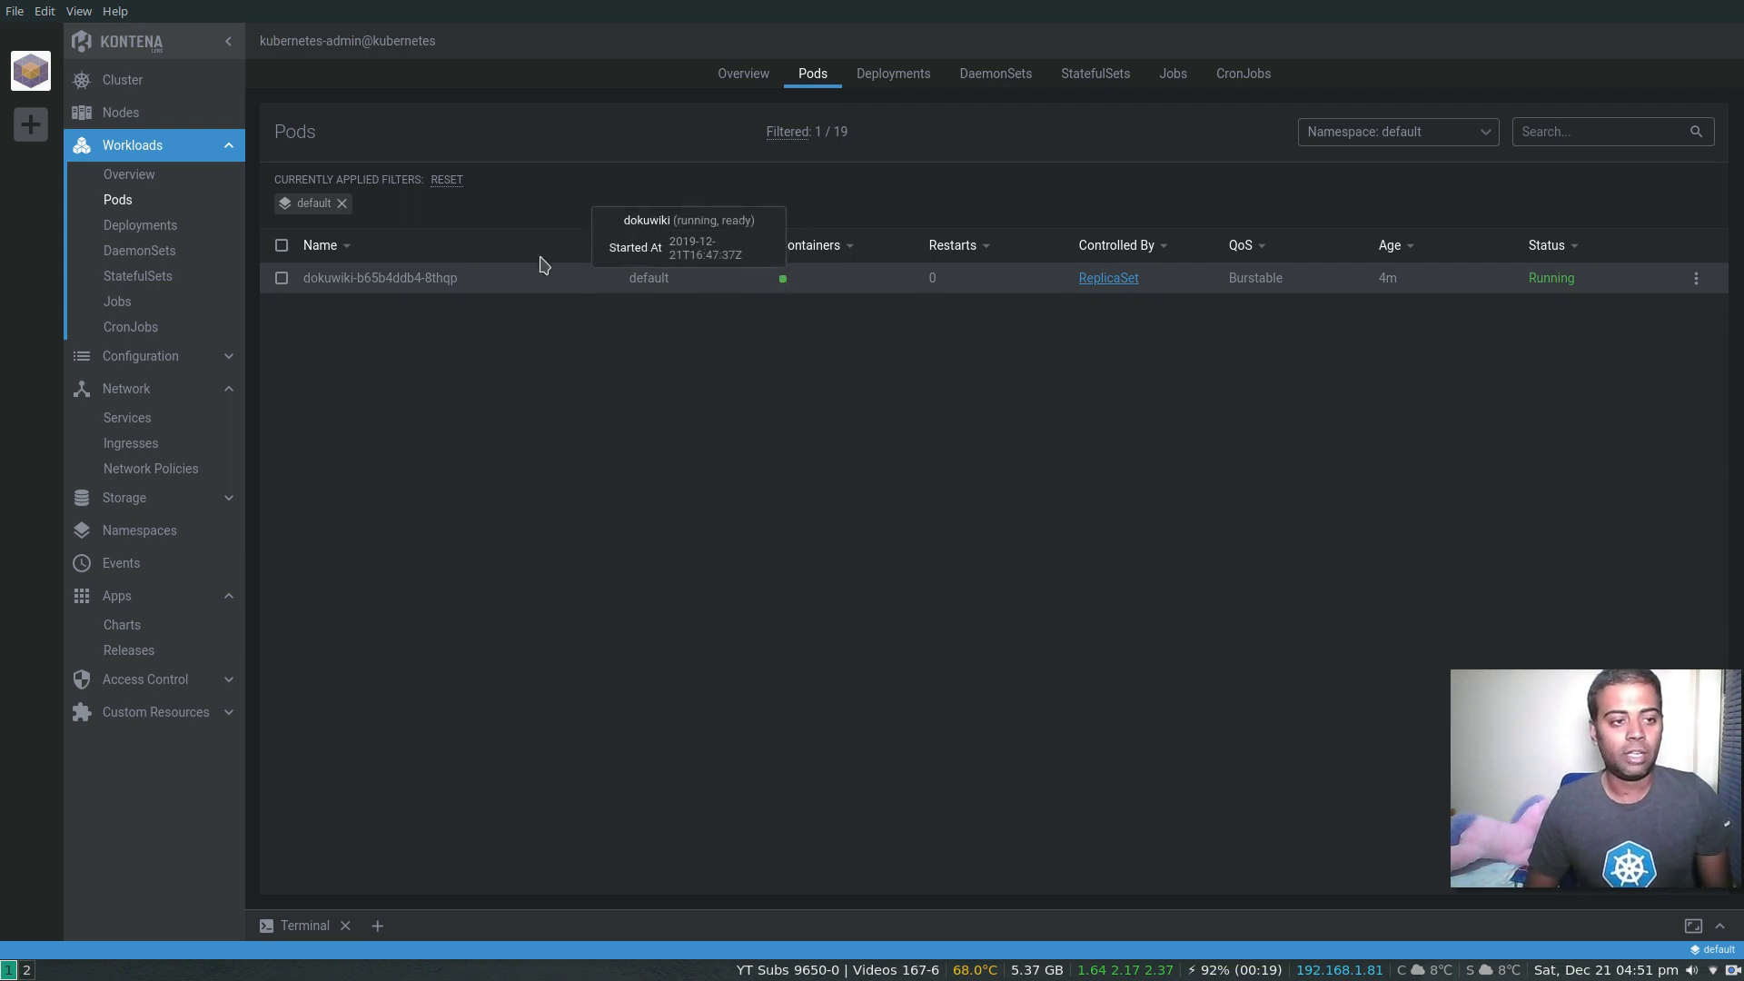
left_click(146, 227)
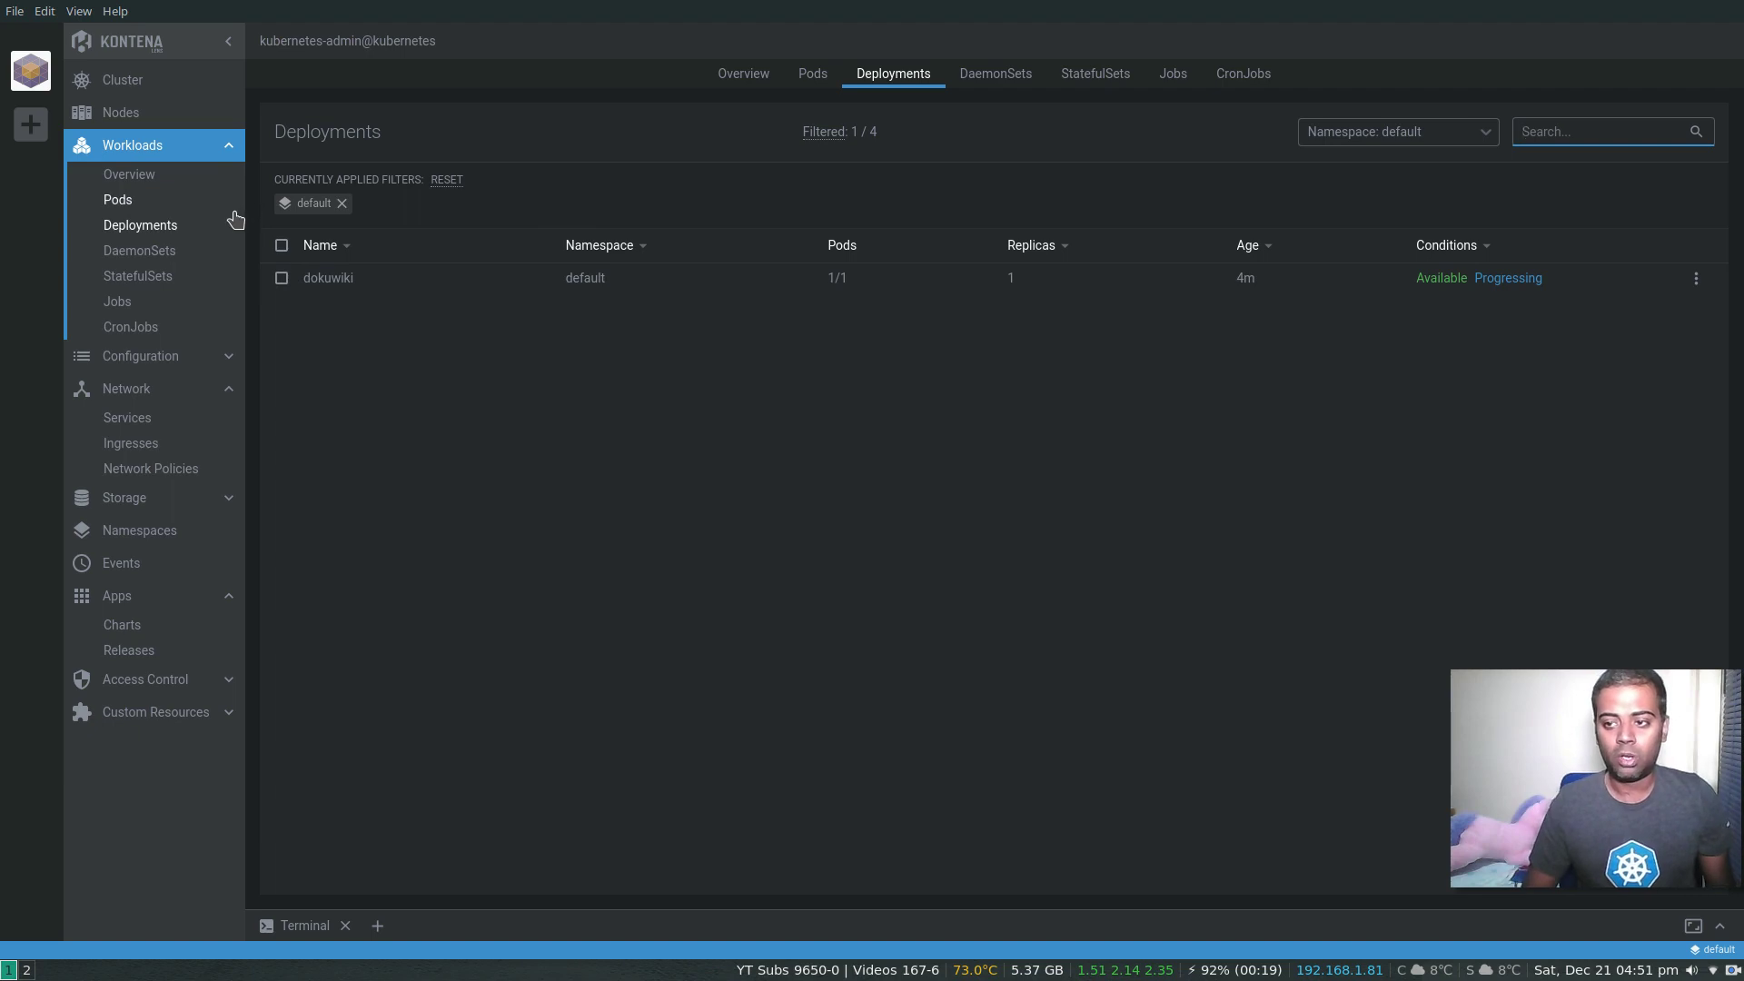
mouse_move(1494, 279)
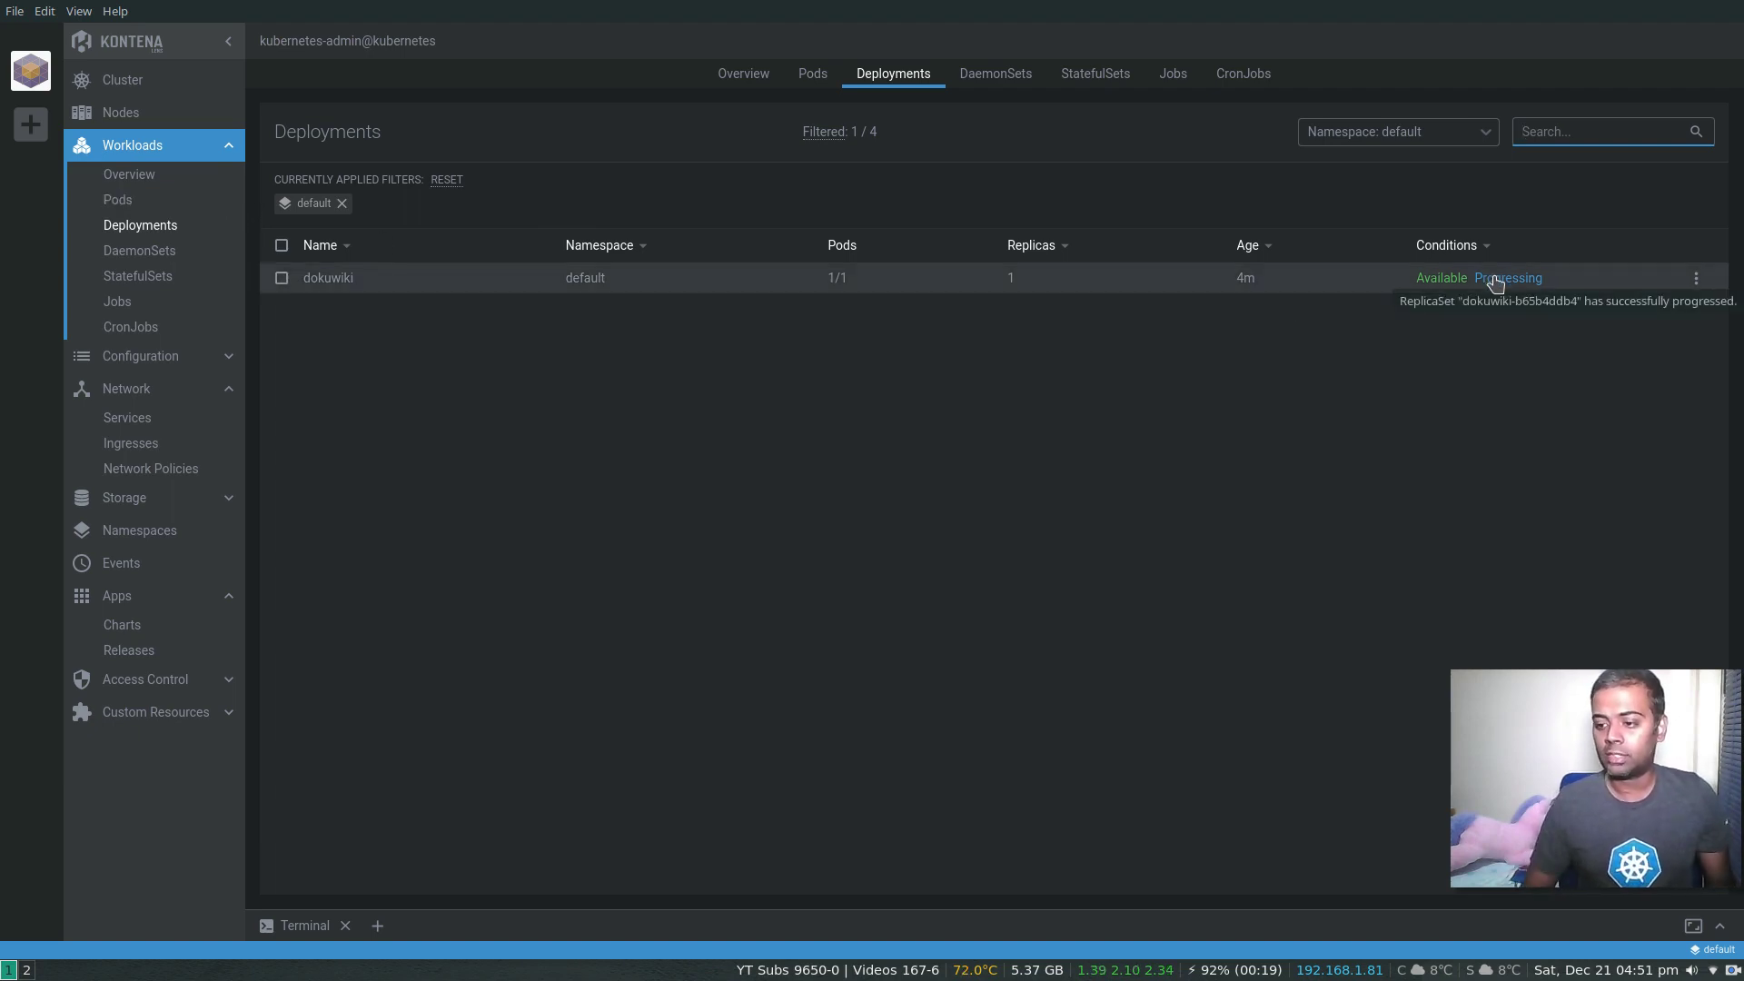
left_click(1695, 280)
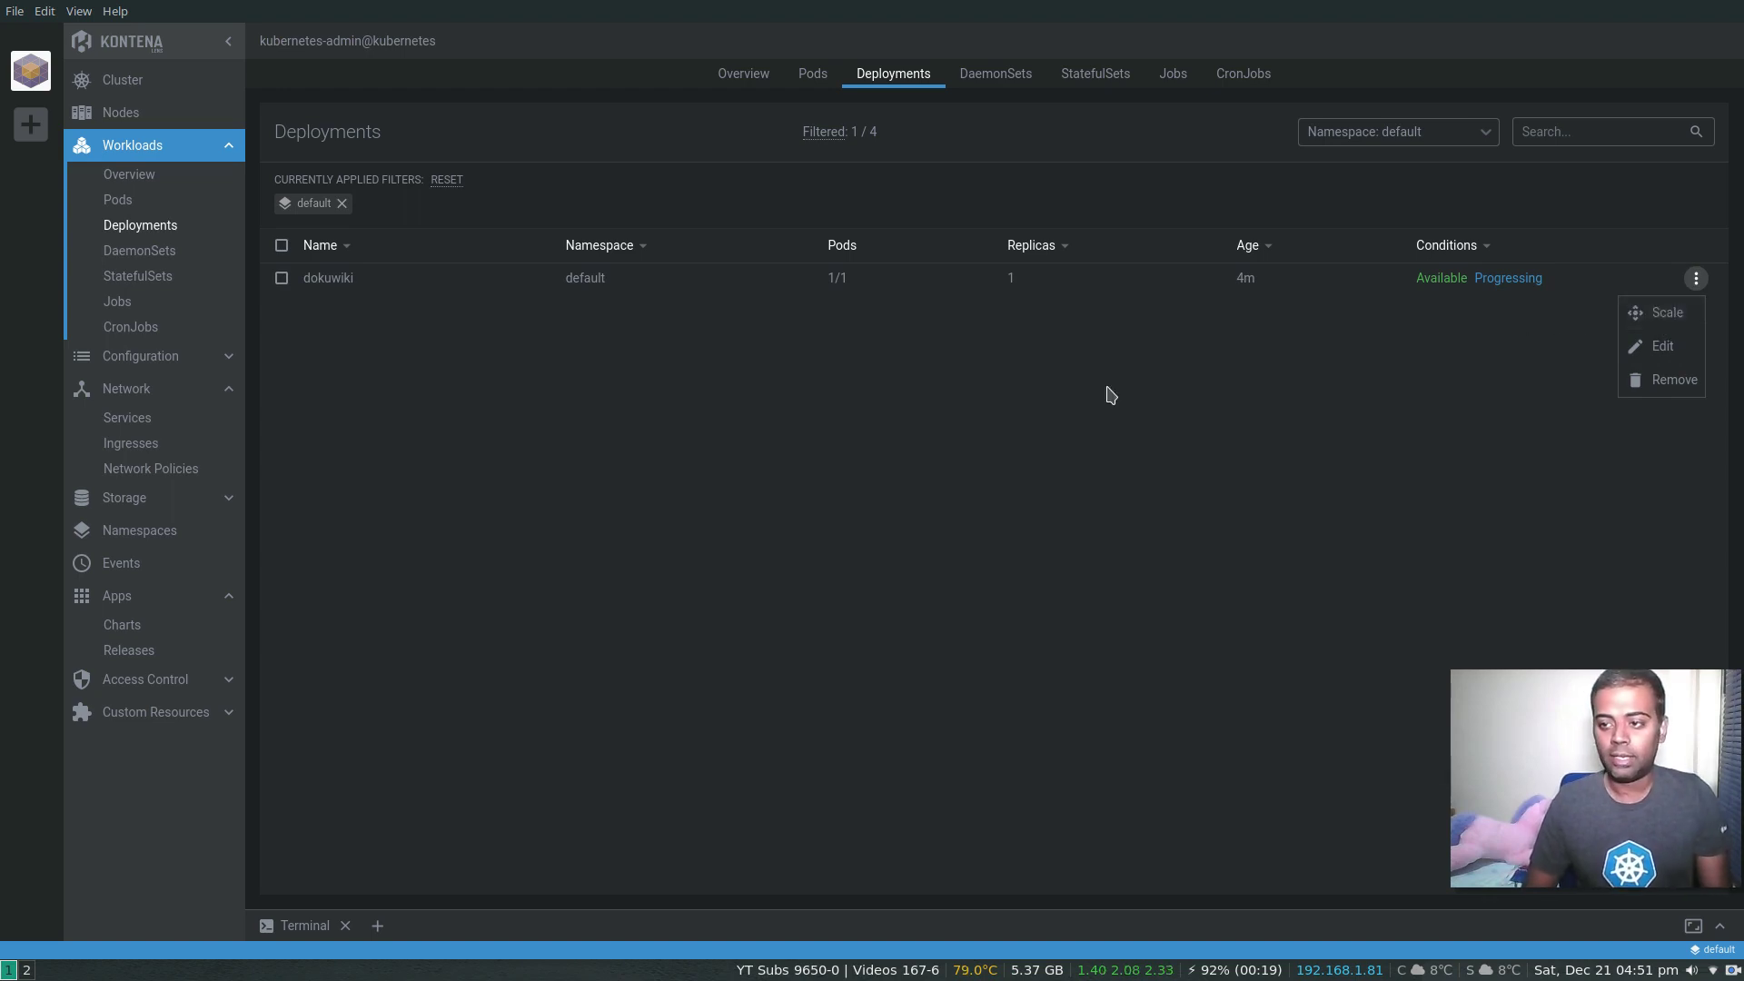
left_click(815, 416)
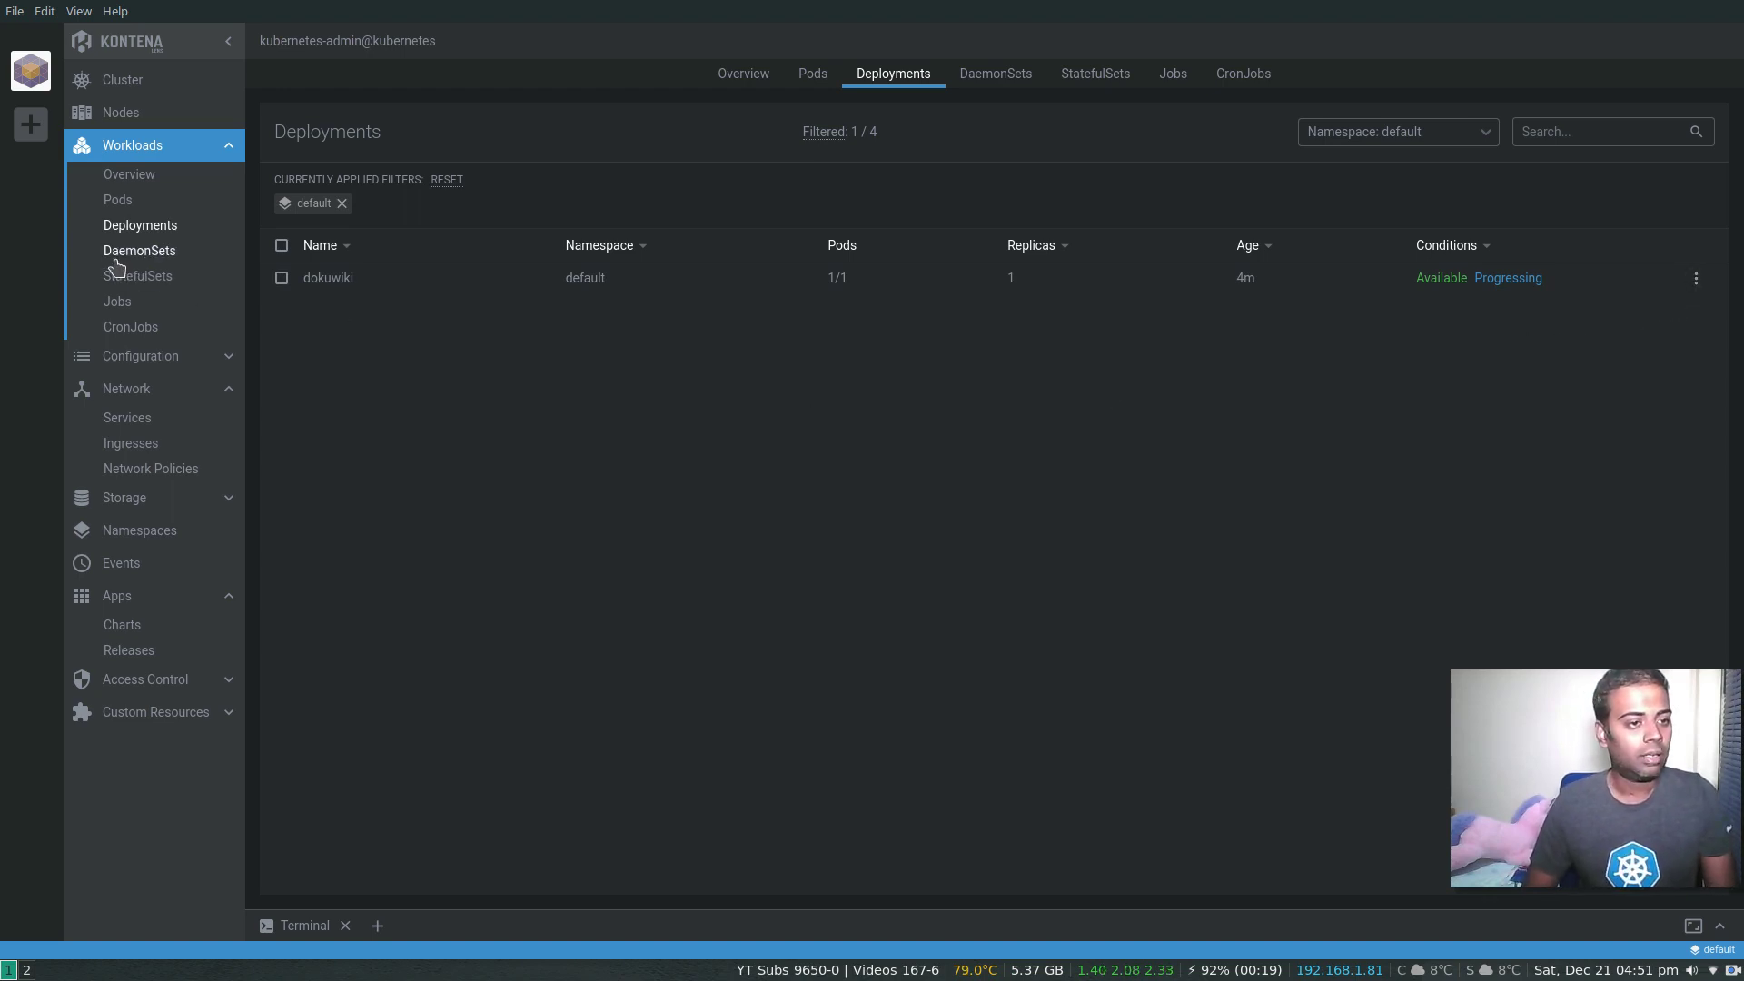
Step: View the workloads overview and look through the services, ingresses and network policies of the default namespace
left_click(132, 175)
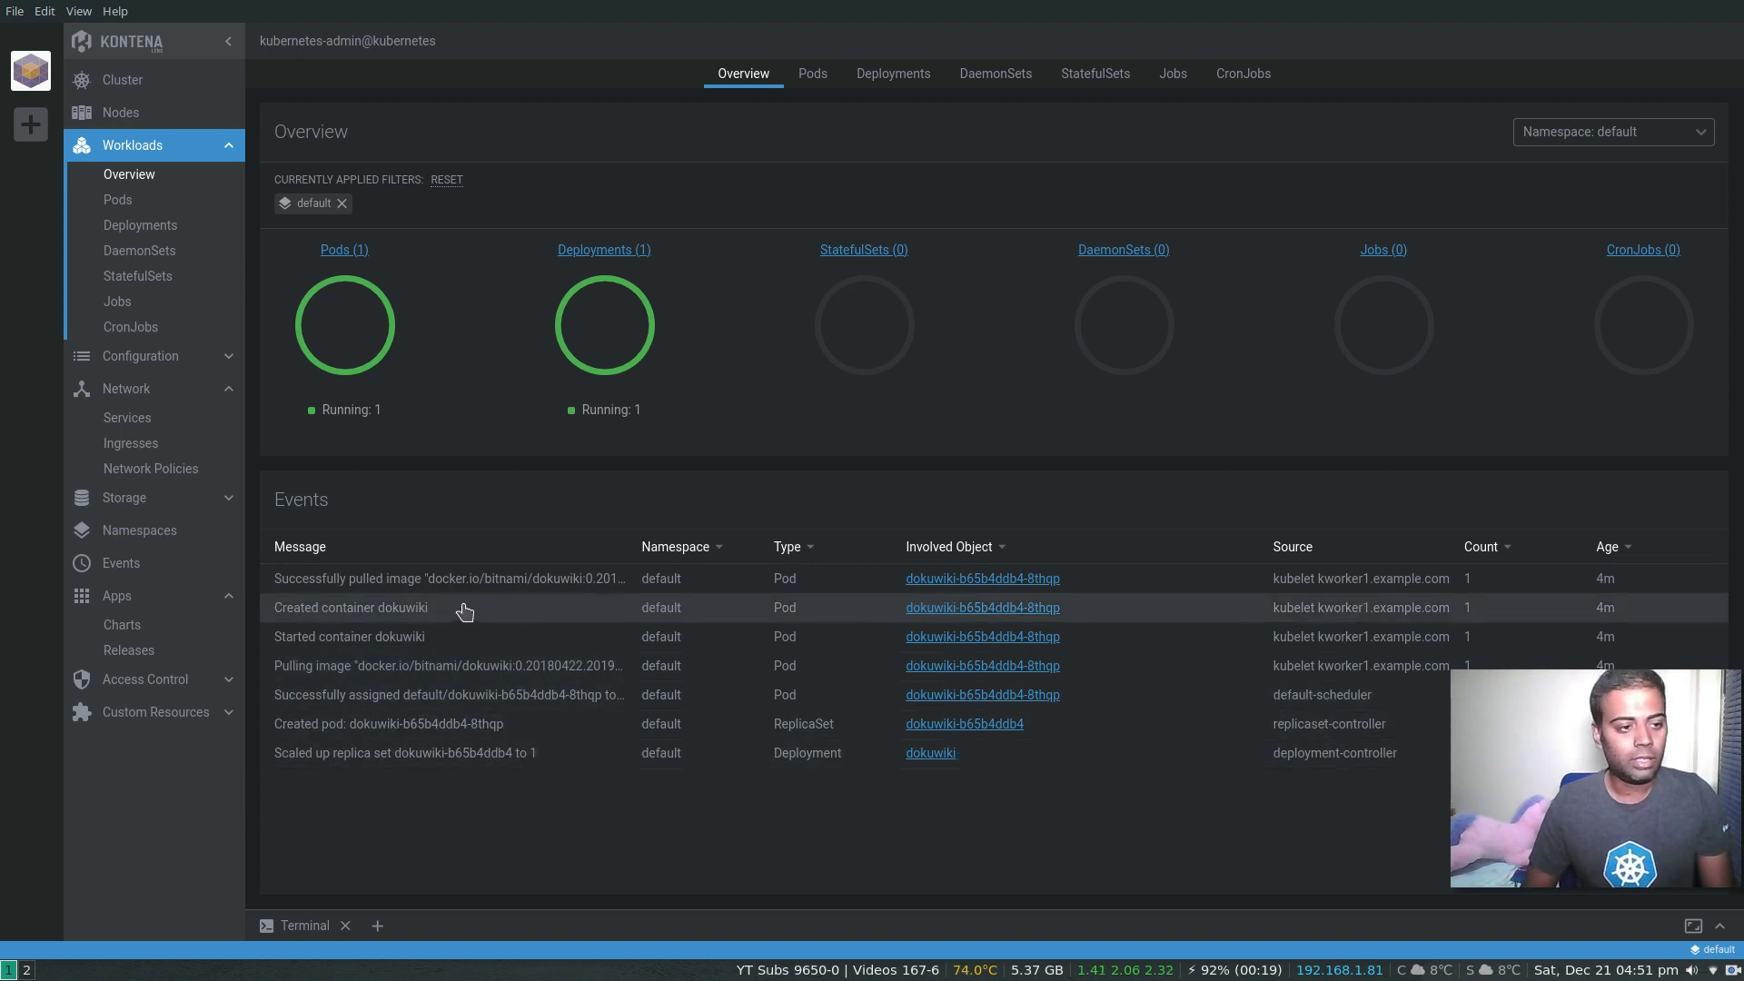
left_click(126, 419)
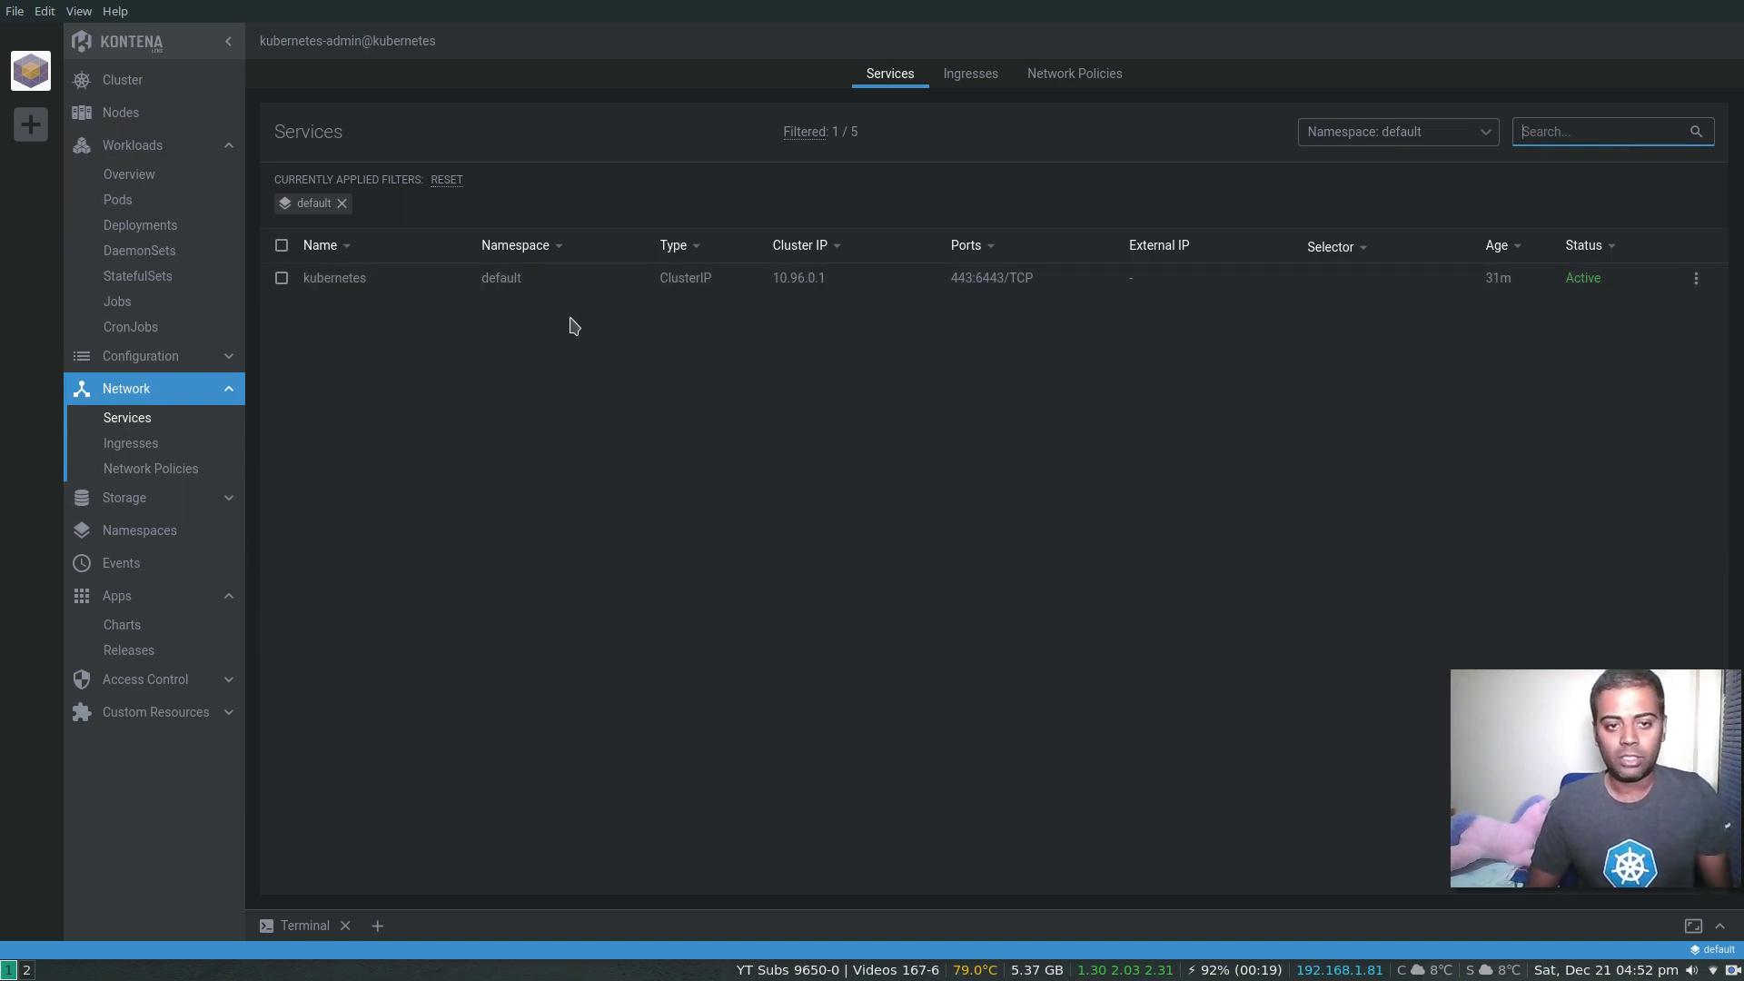
left_click(963, 82)
left_click(1058, 79)
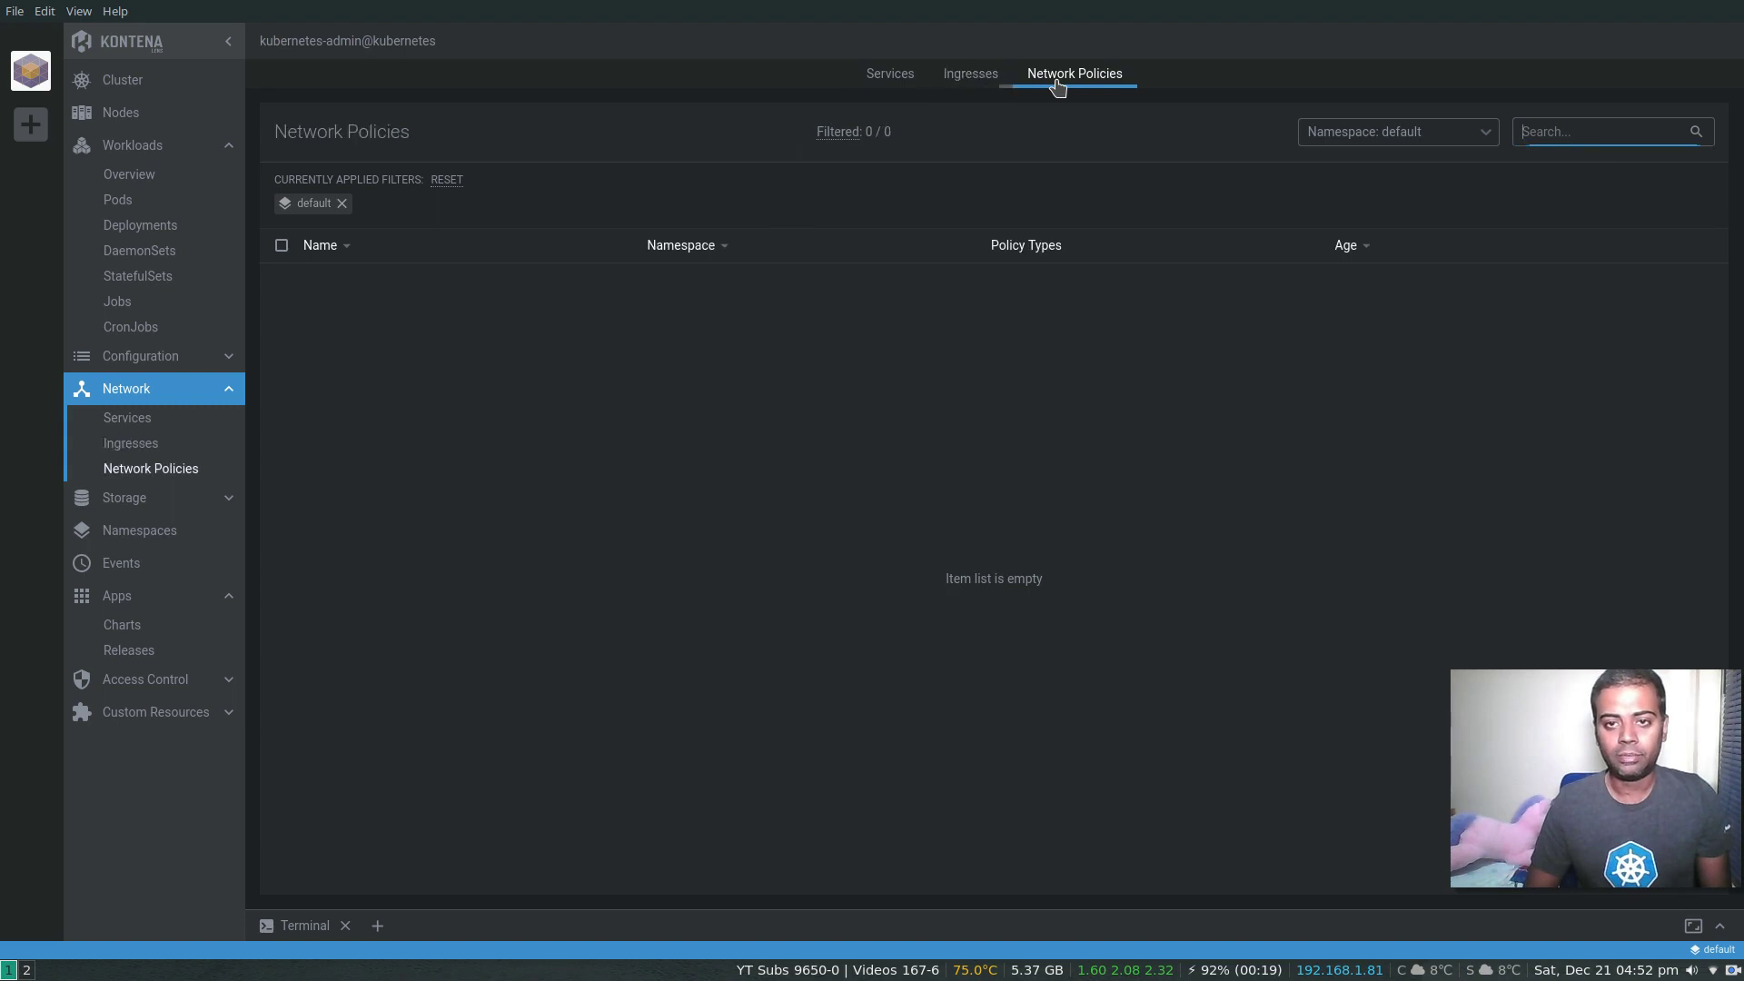
left_click(902, 83)
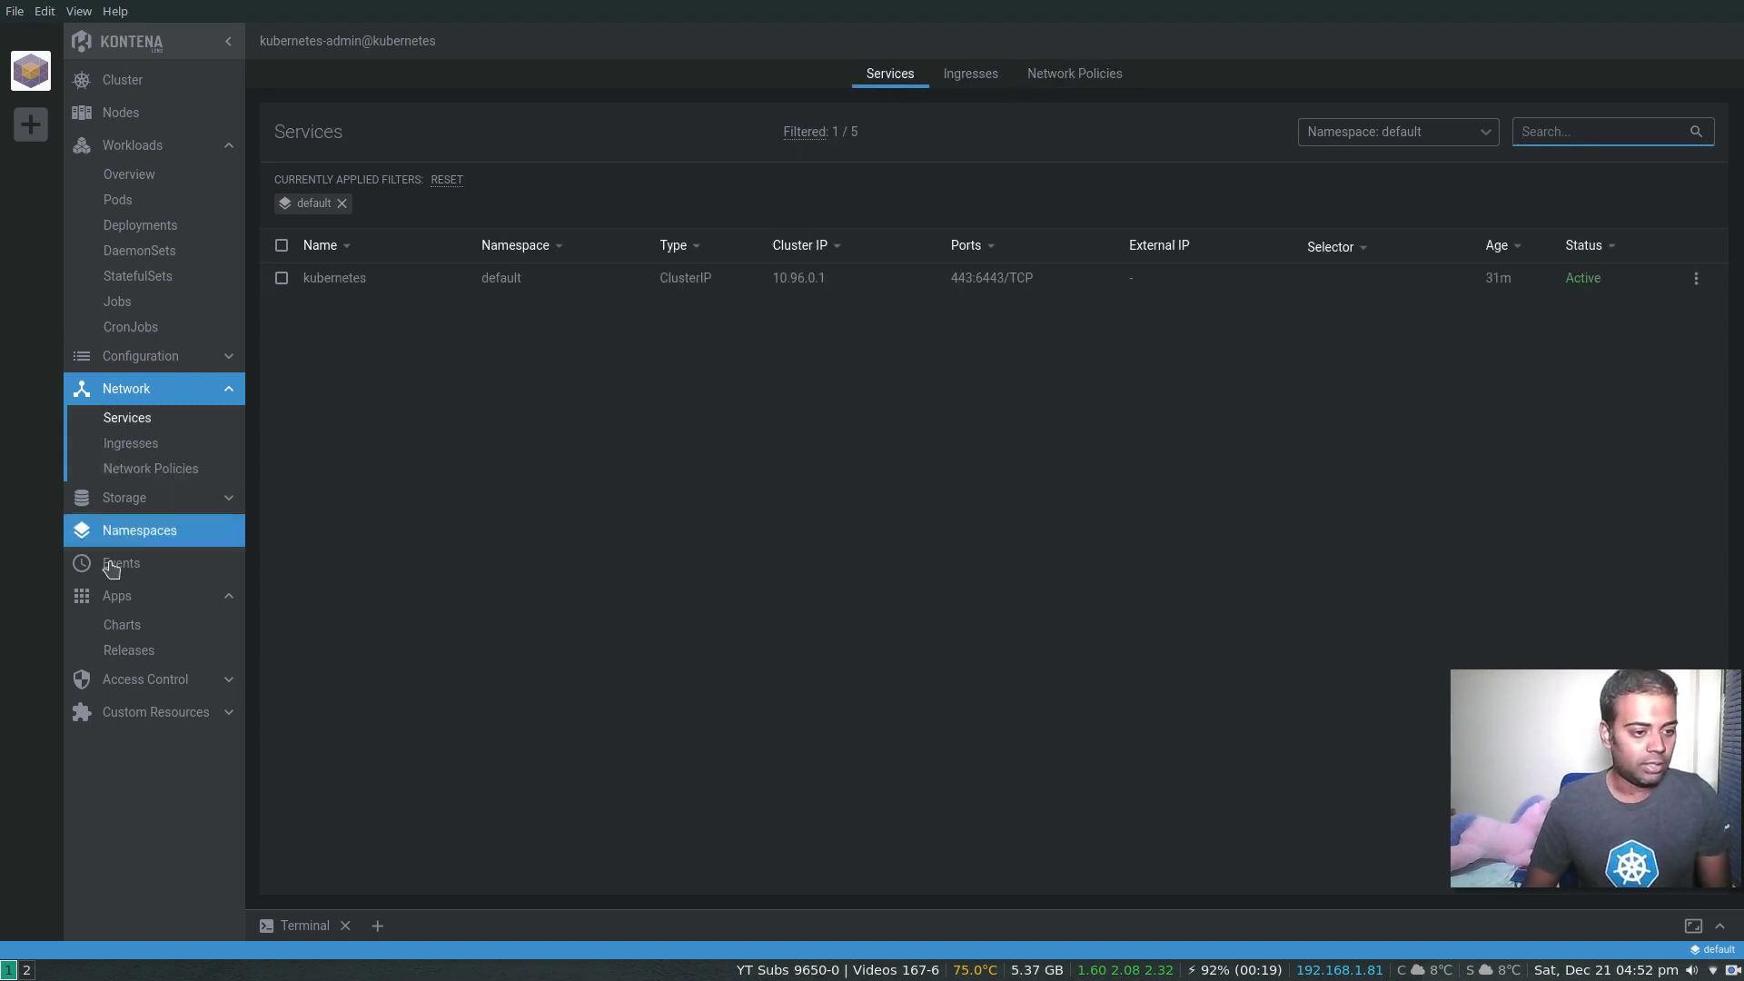
Step: Open the dokuwiki Helm release, examine its values, notes and resources, and close its details
left_click(127, 650)
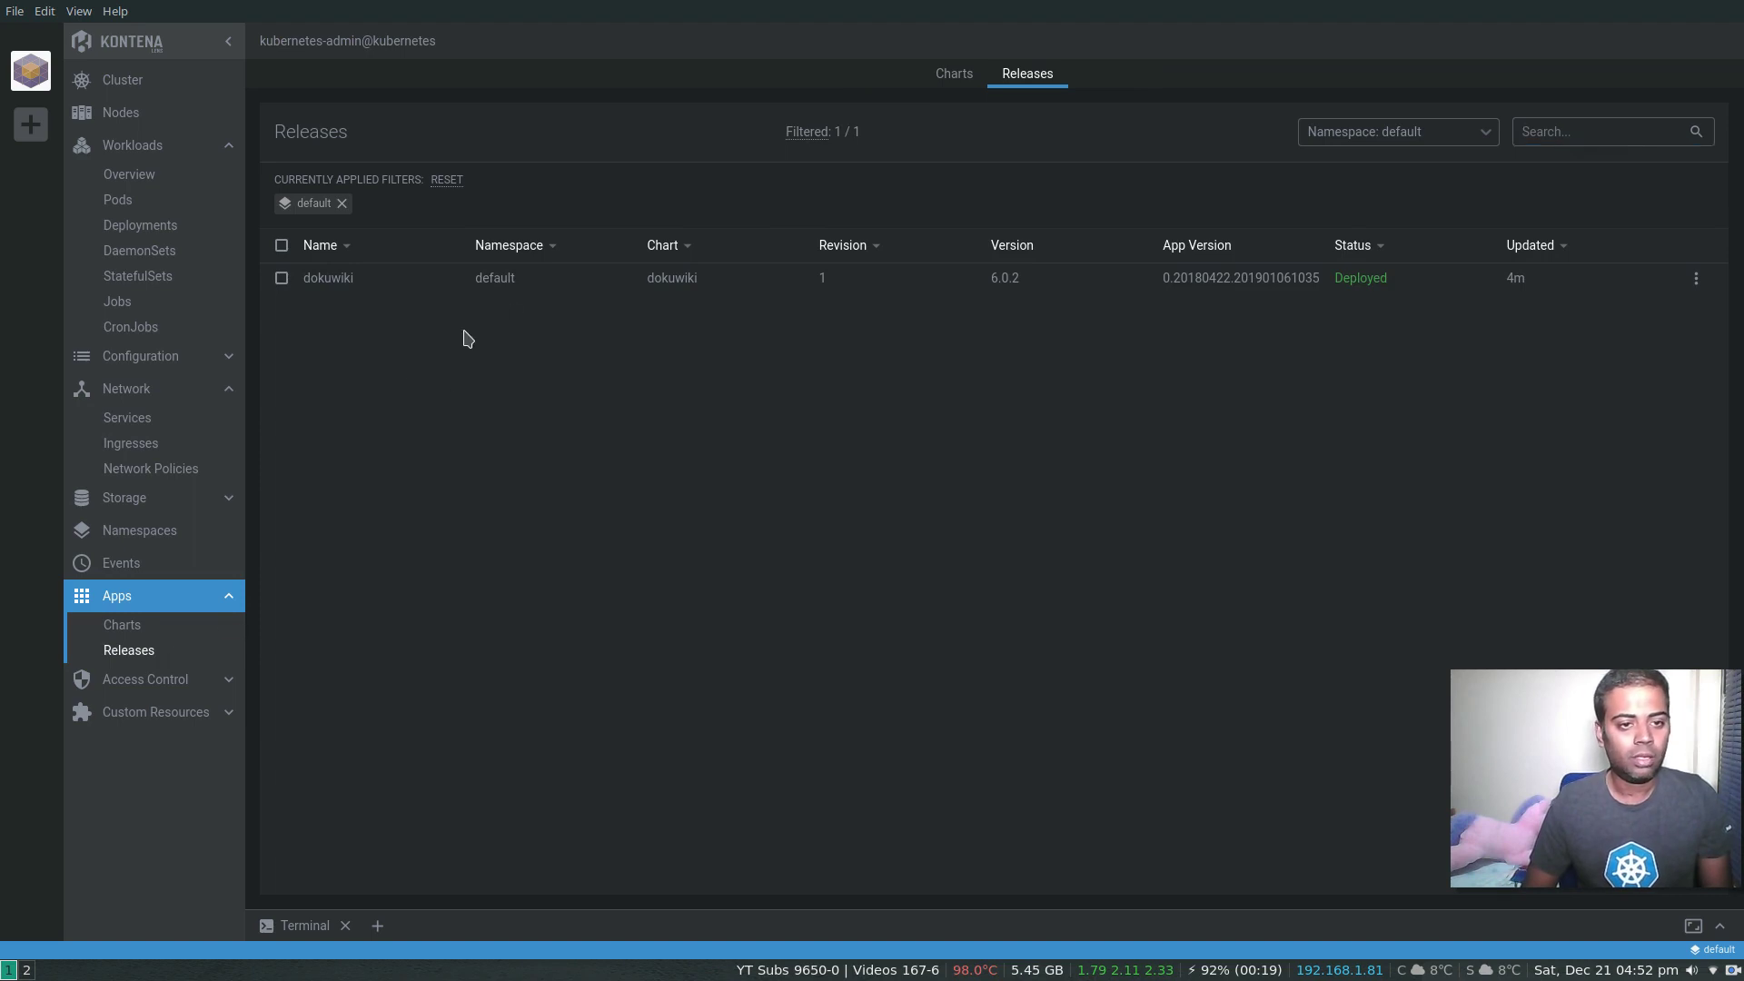
left_click(521, 289)
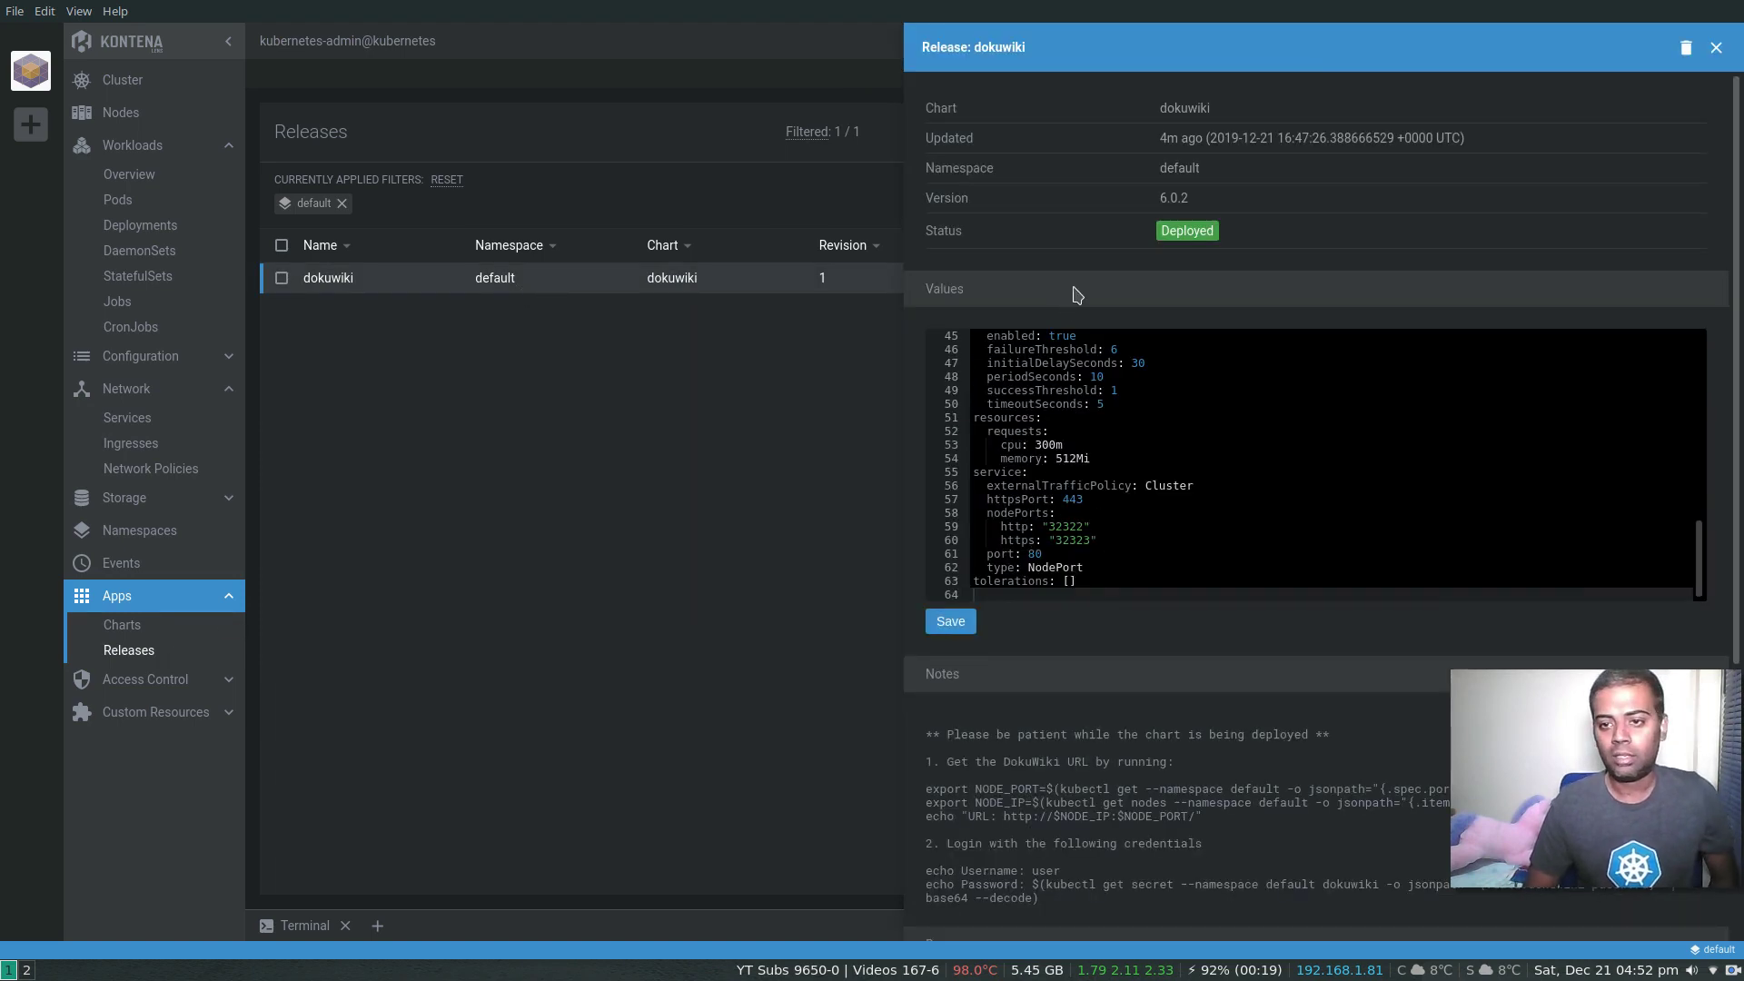
scroll(1053, 520, "down", 5)
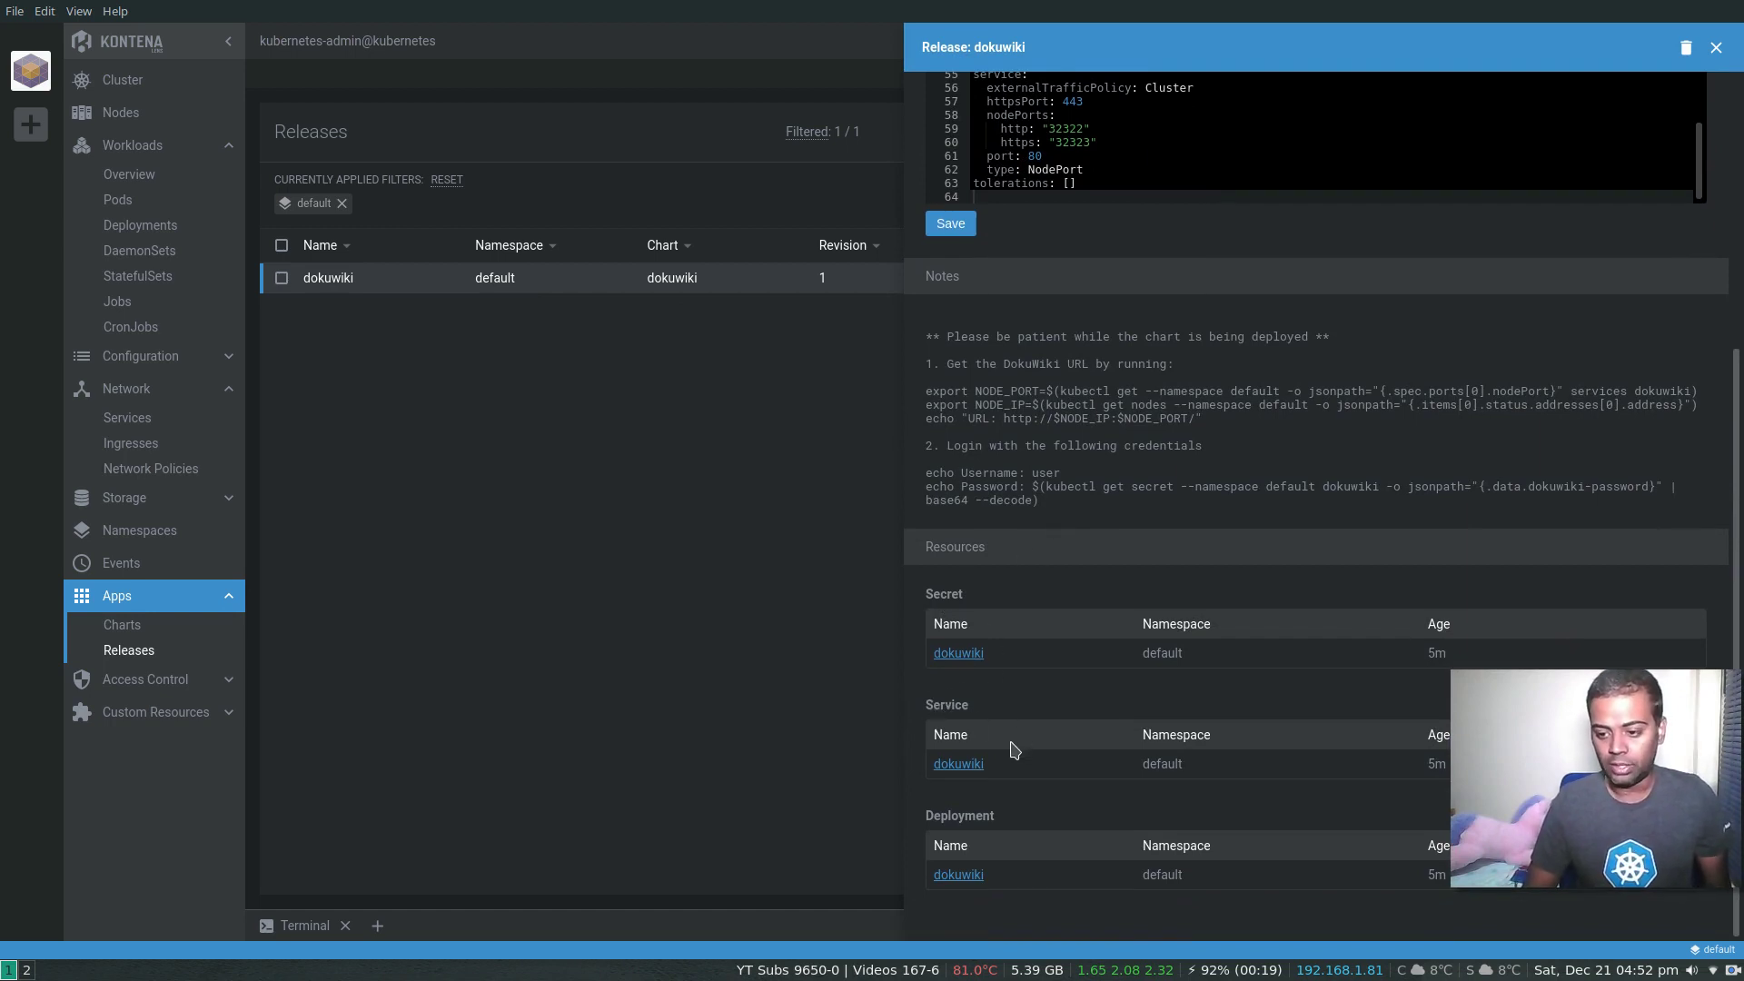
left_click(606, 567)
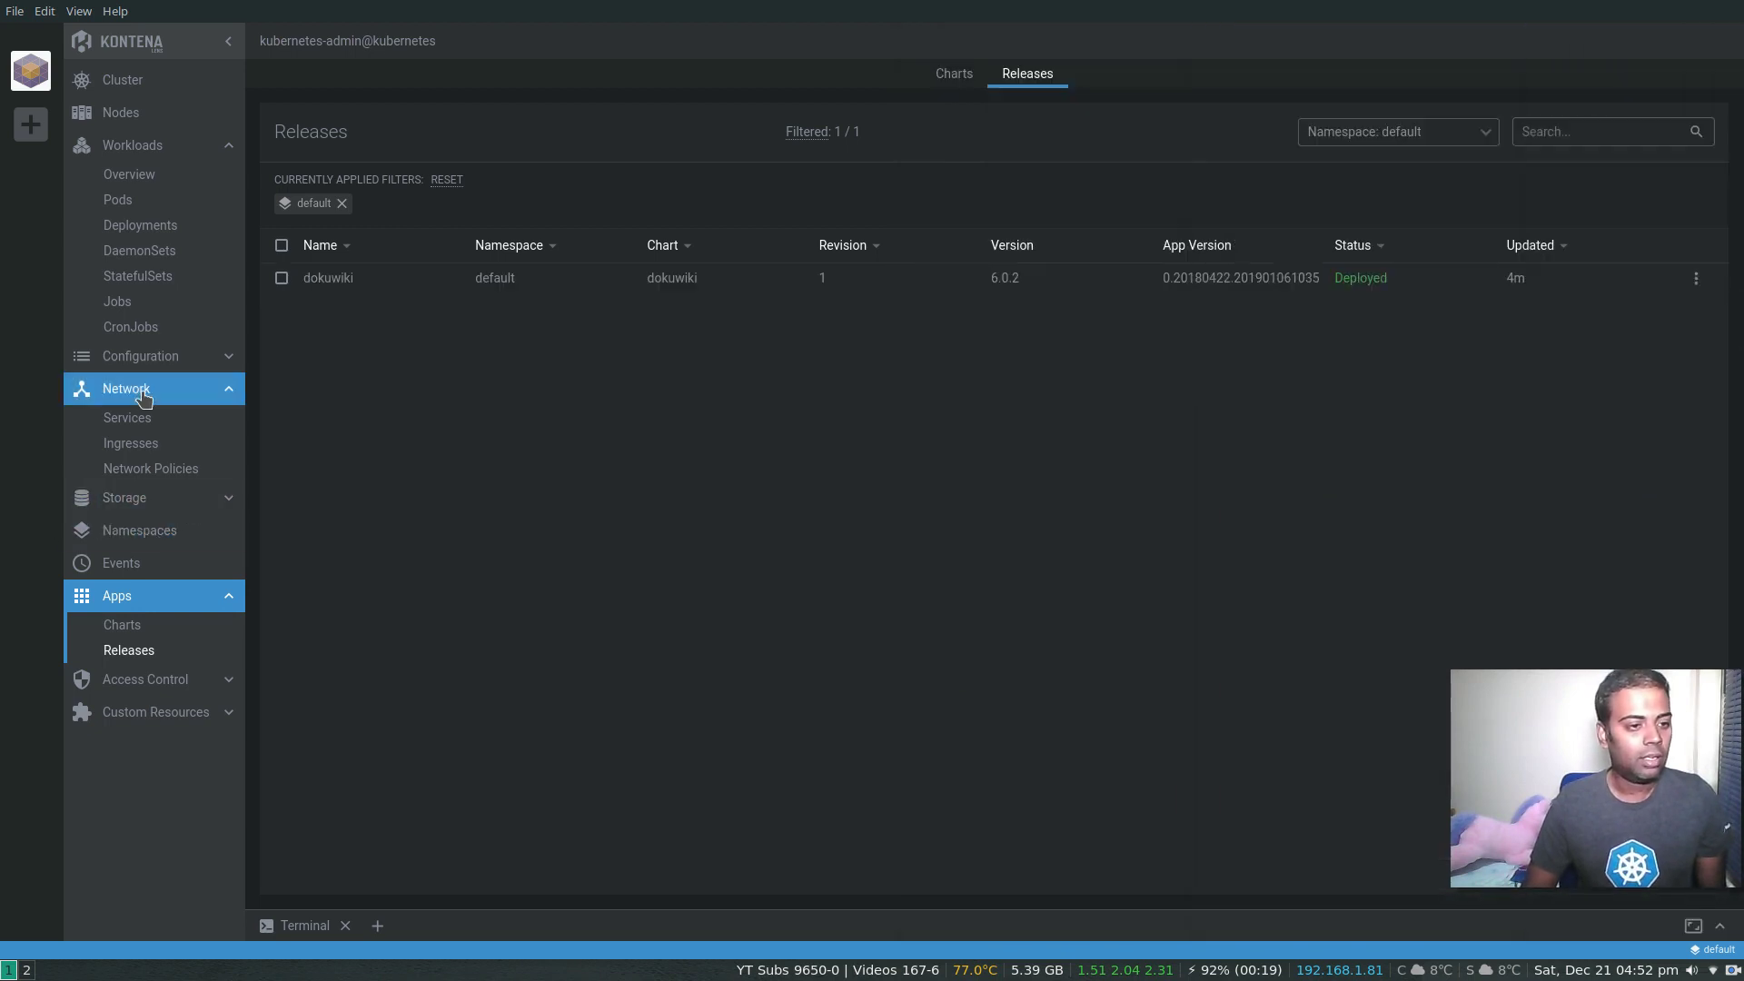
Step: Check the services list against the output of kubectl get svc in the built-in terminal, and collapse the terminal
left_click(141, 426)
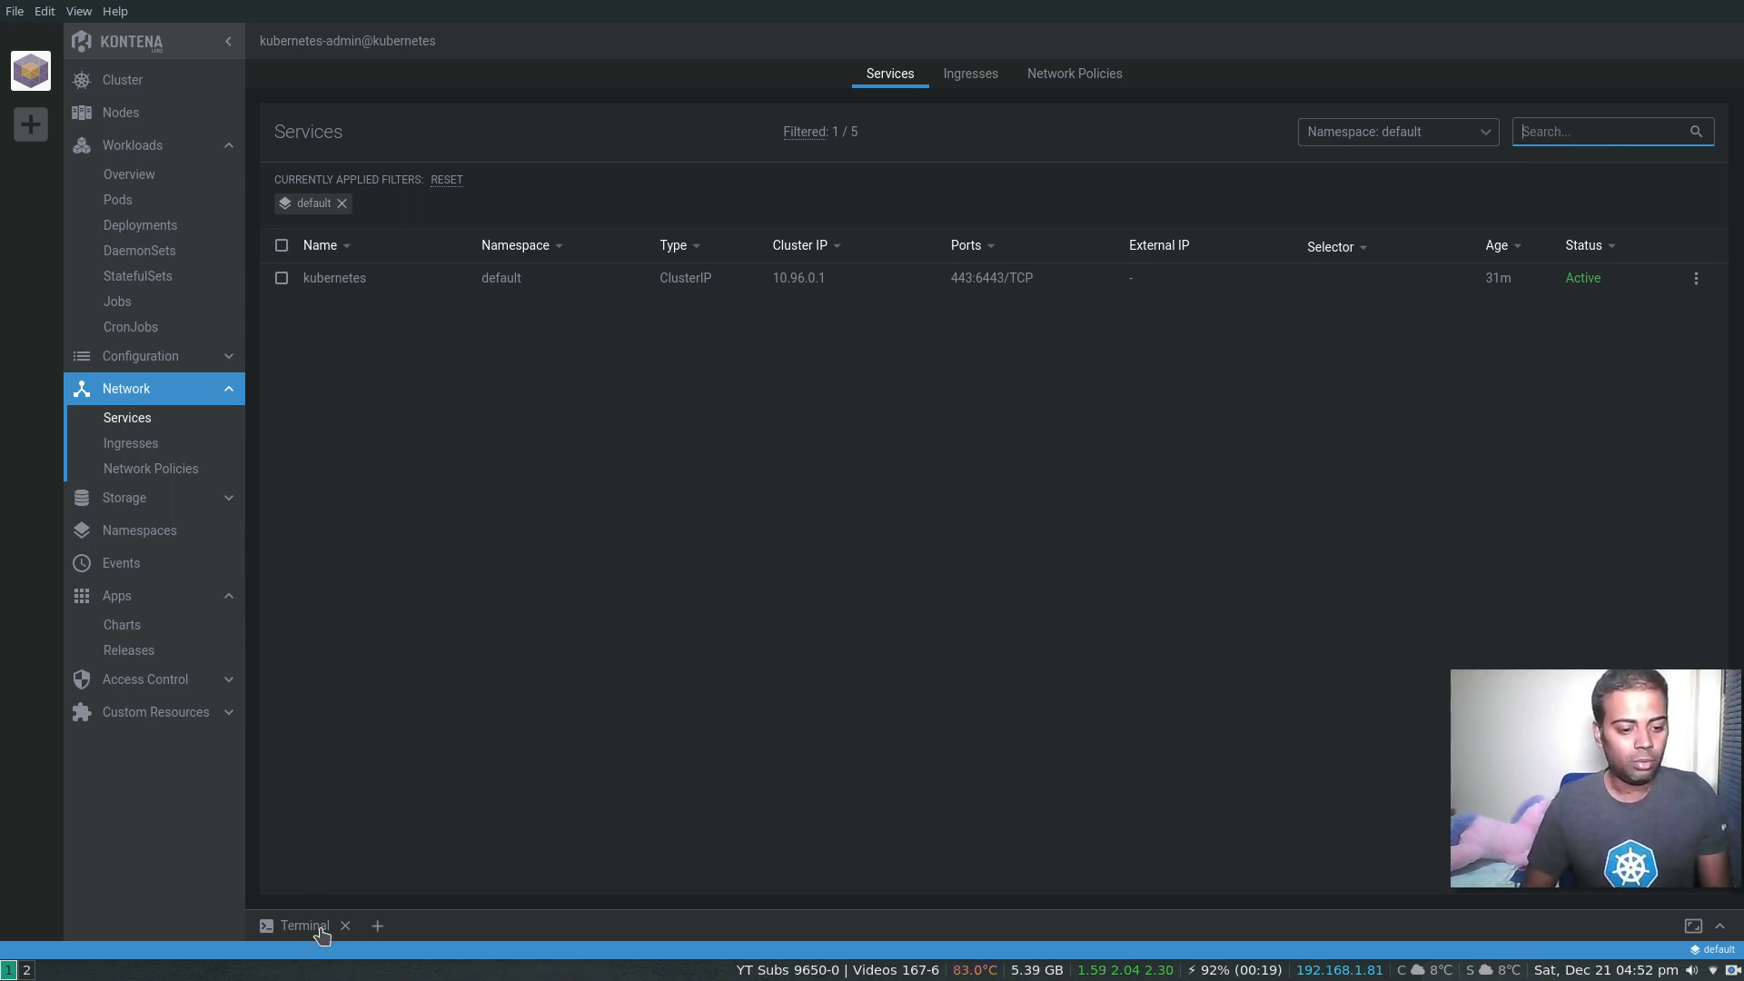
left_click(459, 931)
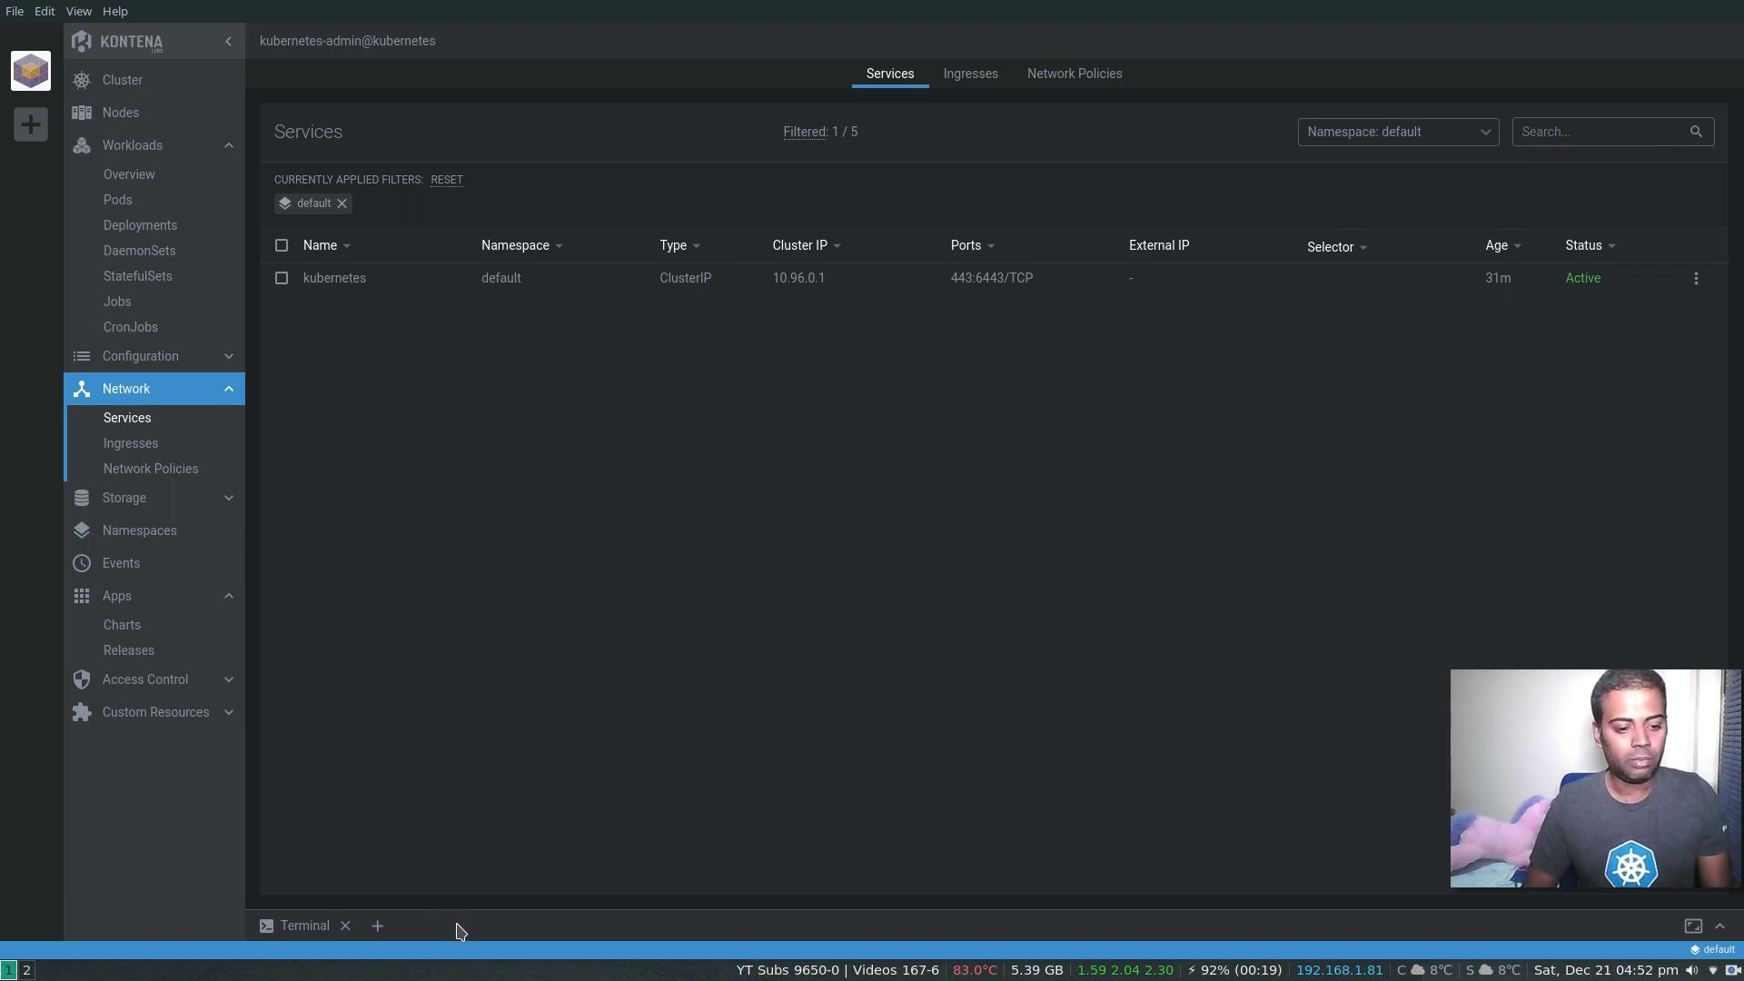
left_click(459, 931)
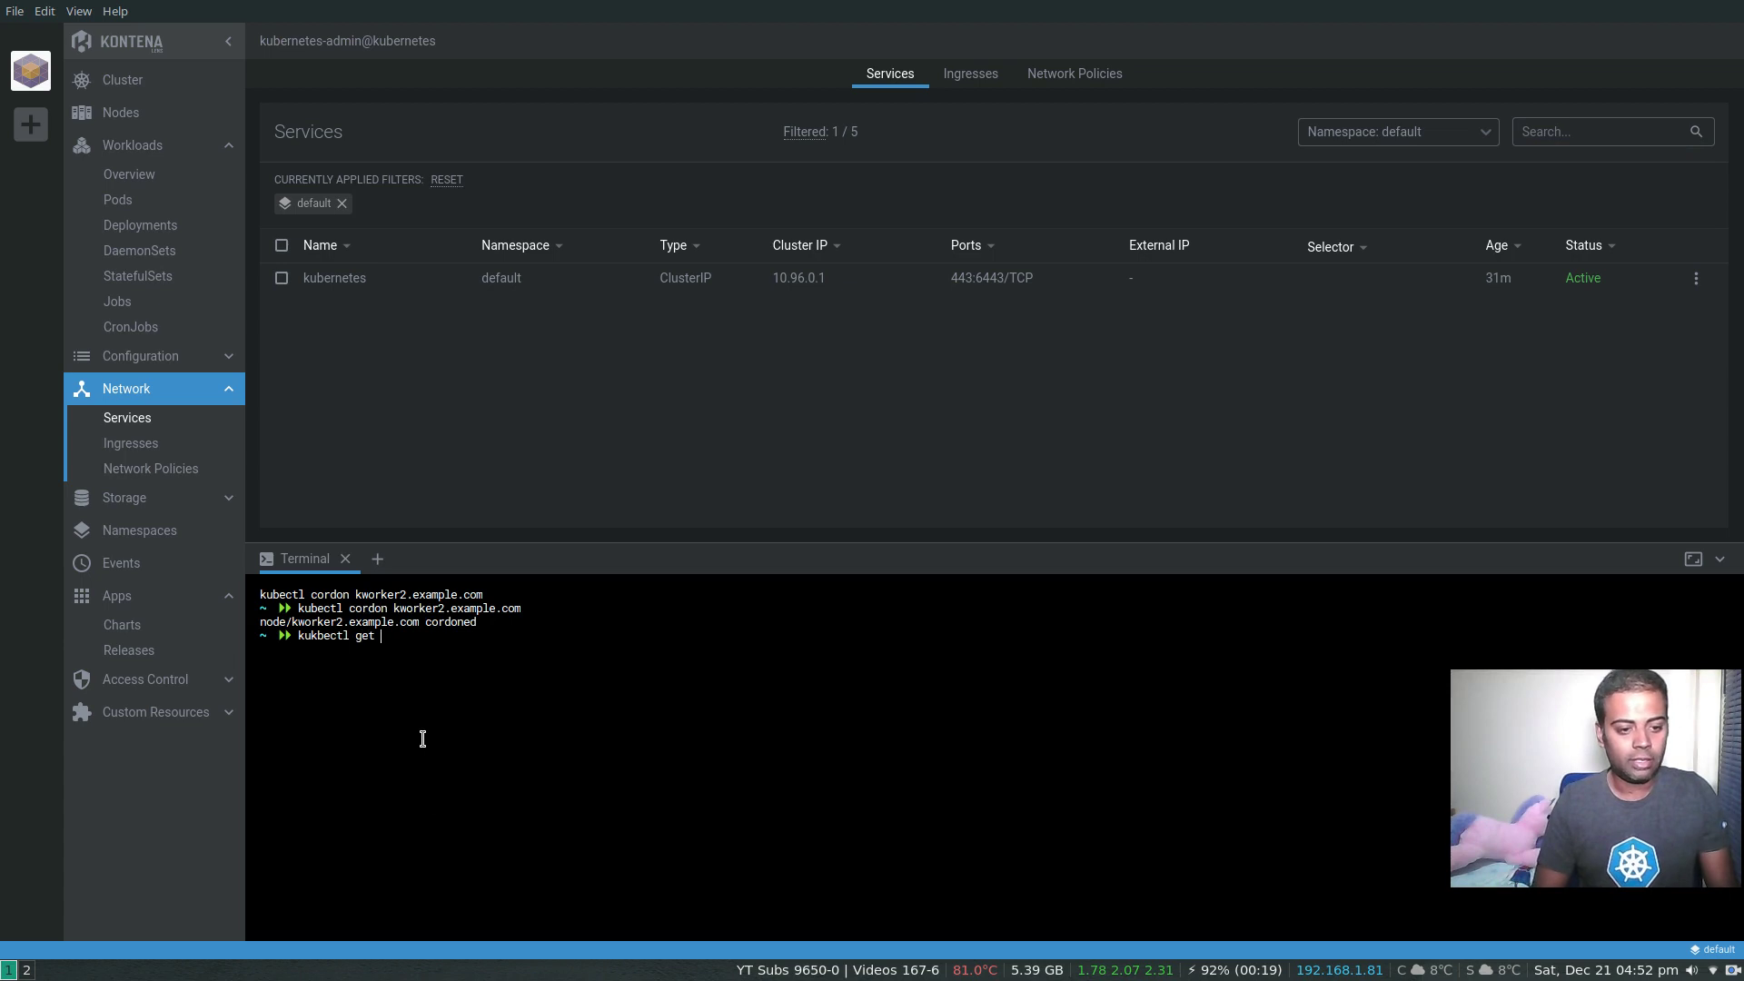
type("kukbectl get service")
key("Return")
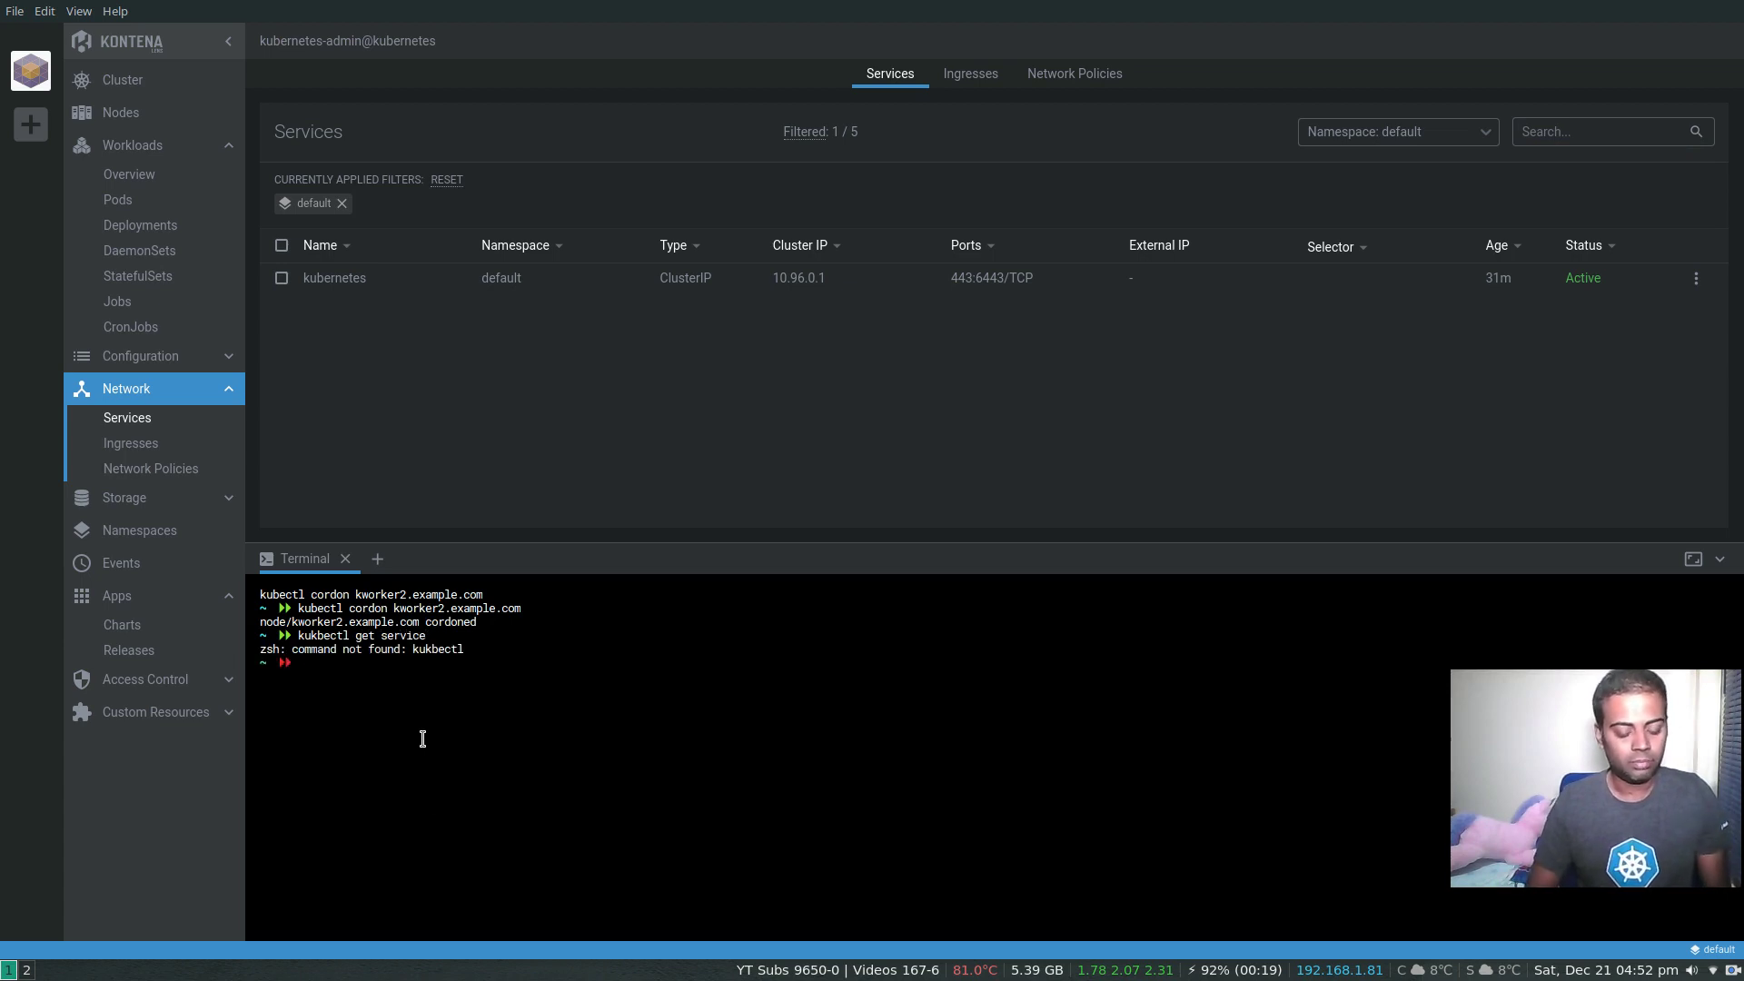
type("kubectl ge")
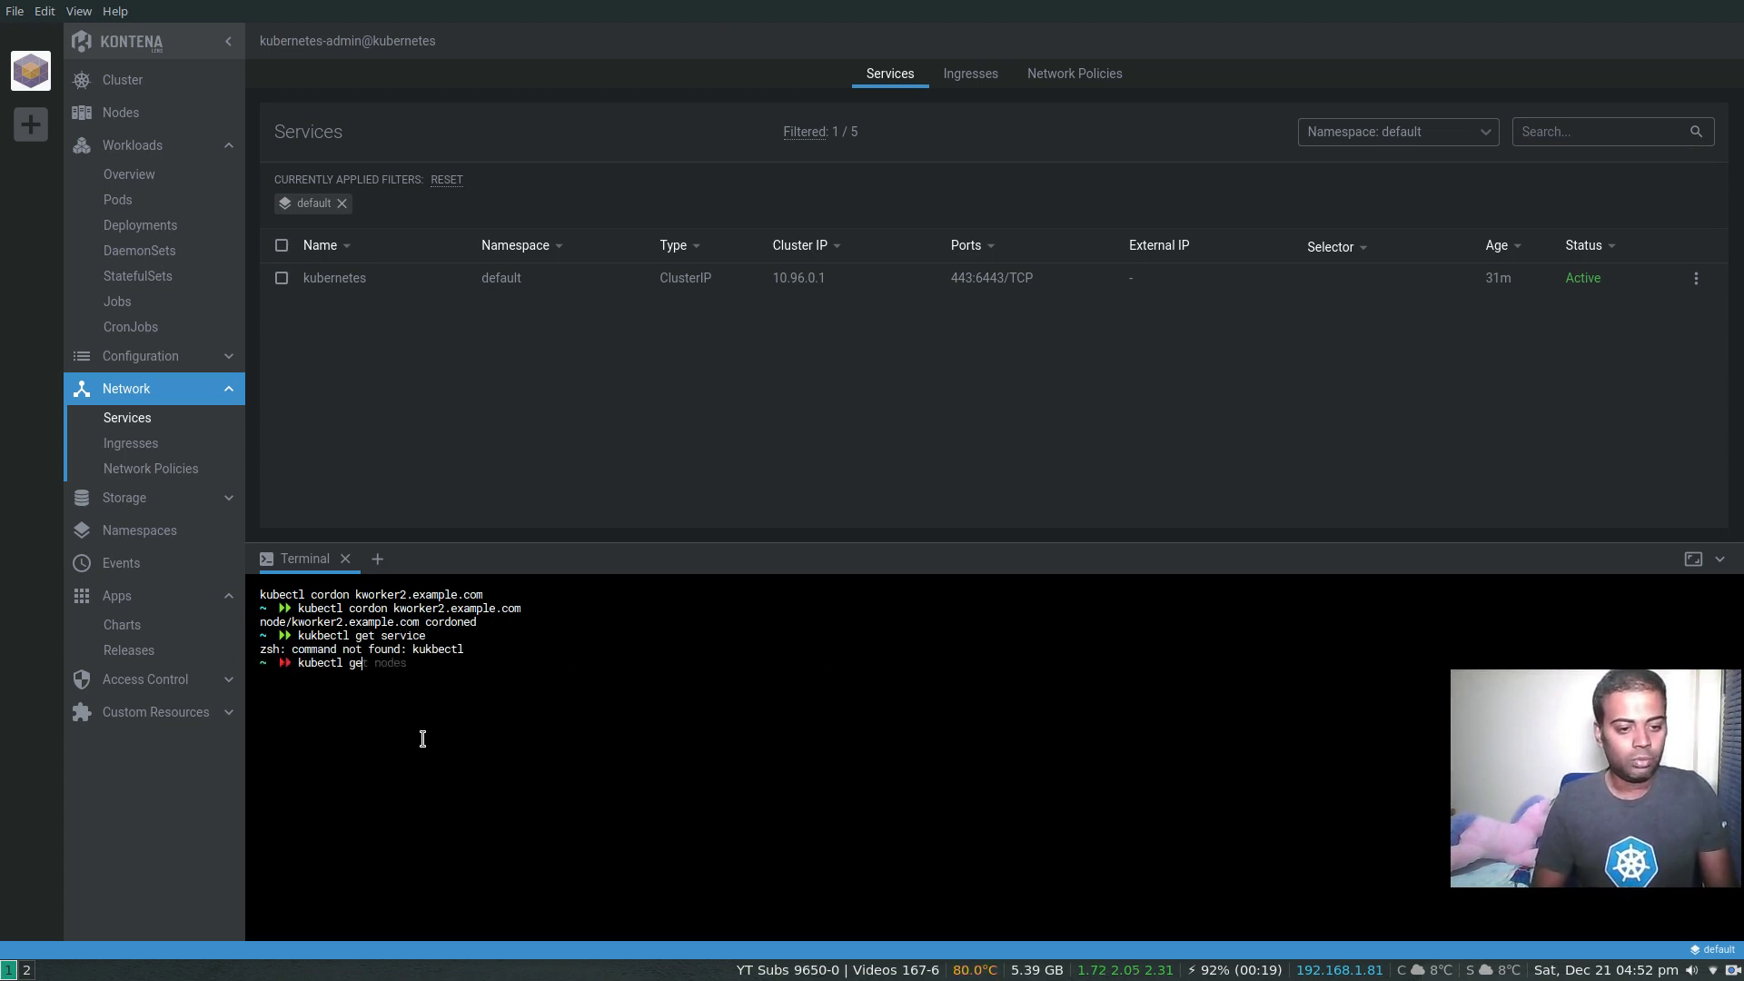
type("t svc")
key("Return")
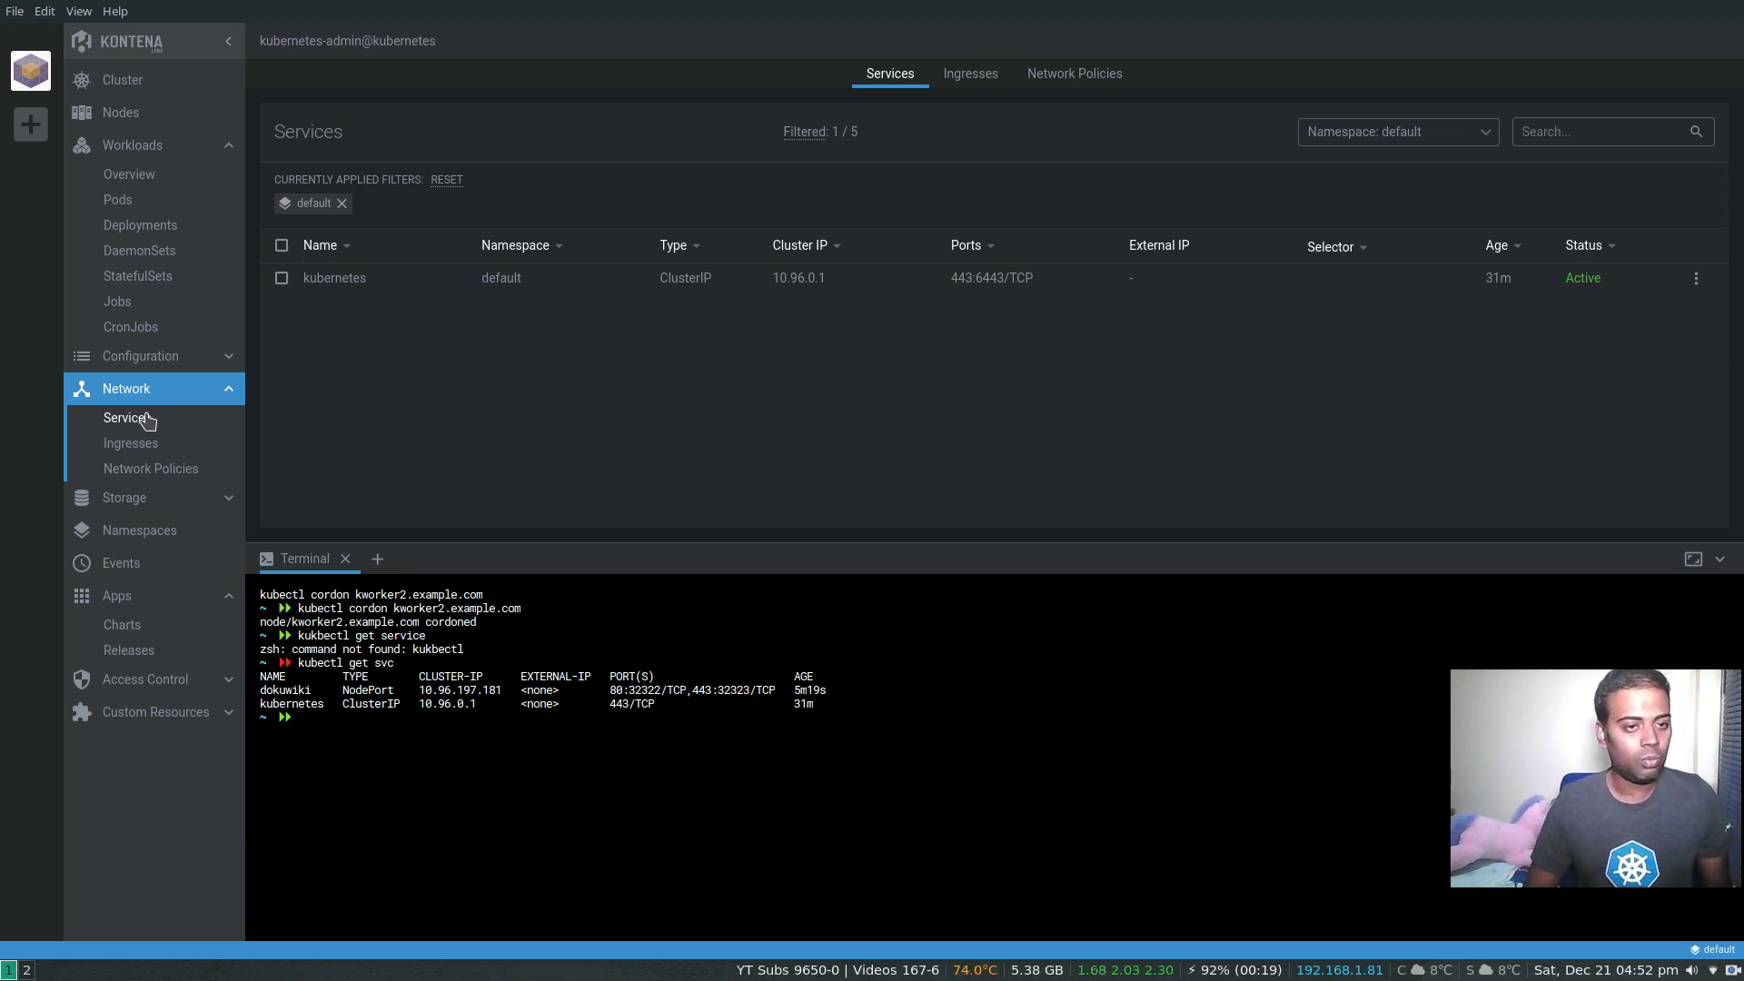
double_click(418, 568)
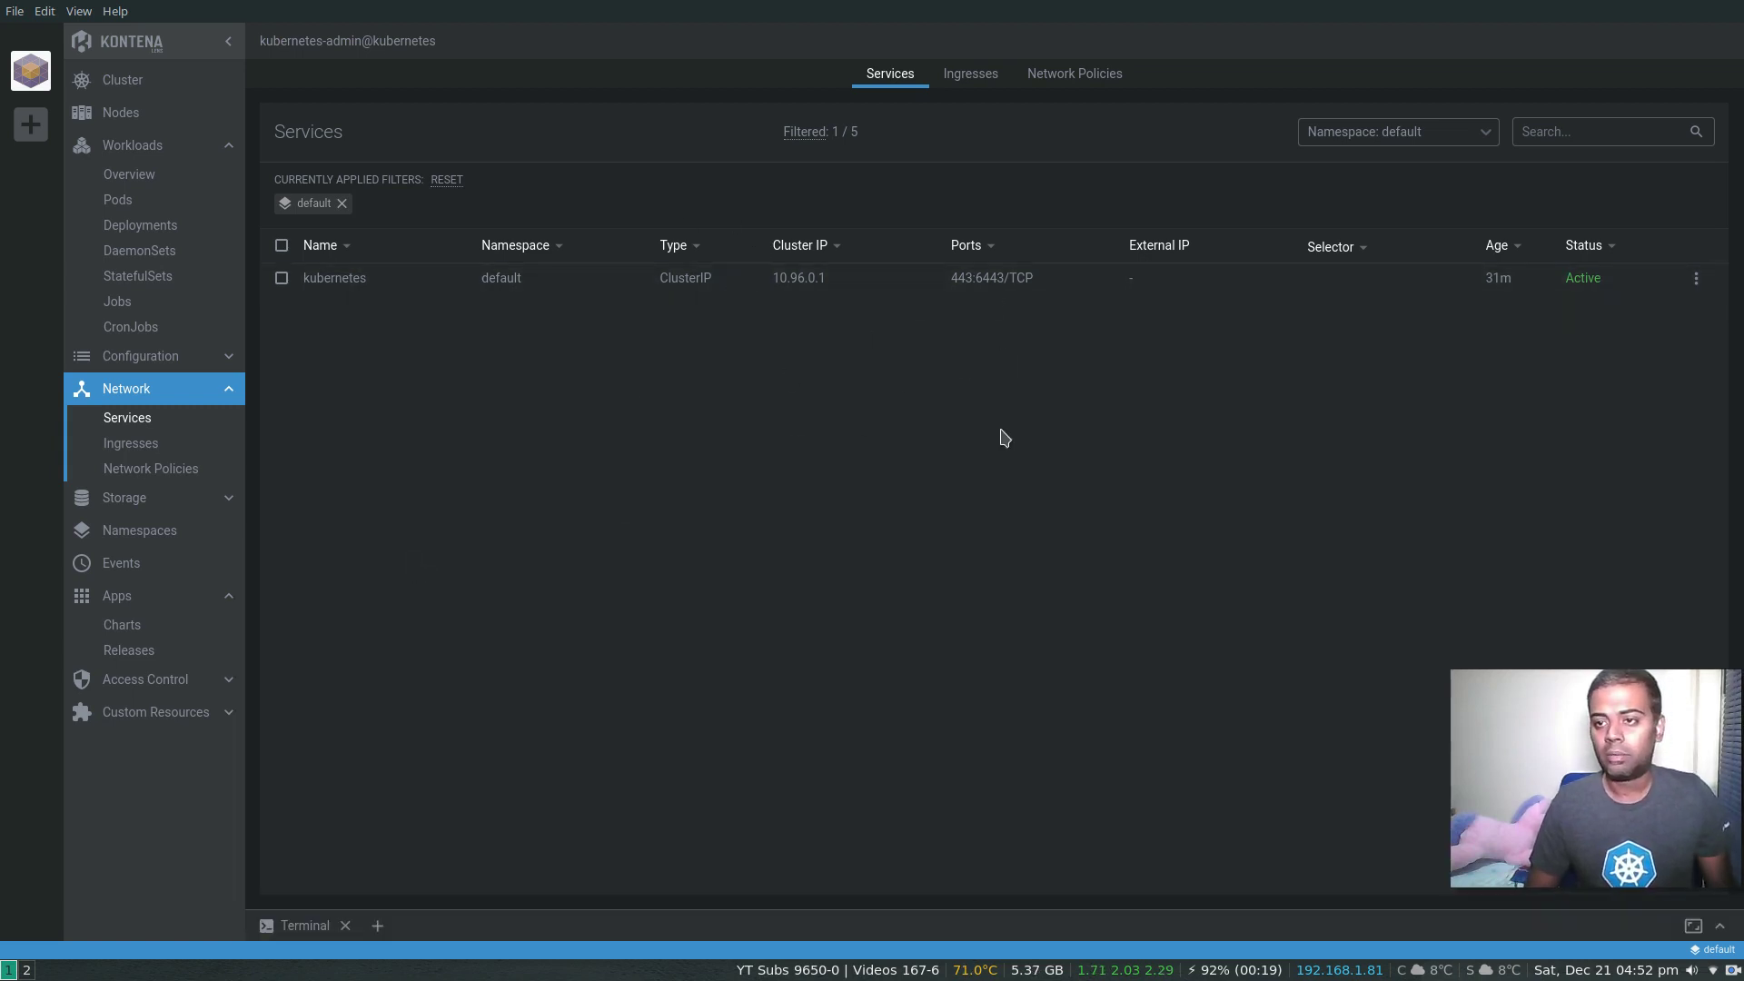
Step: Search the services across all namespaces for dokuwiki, clear the search and view the ingresses
left_click(1416, 132)
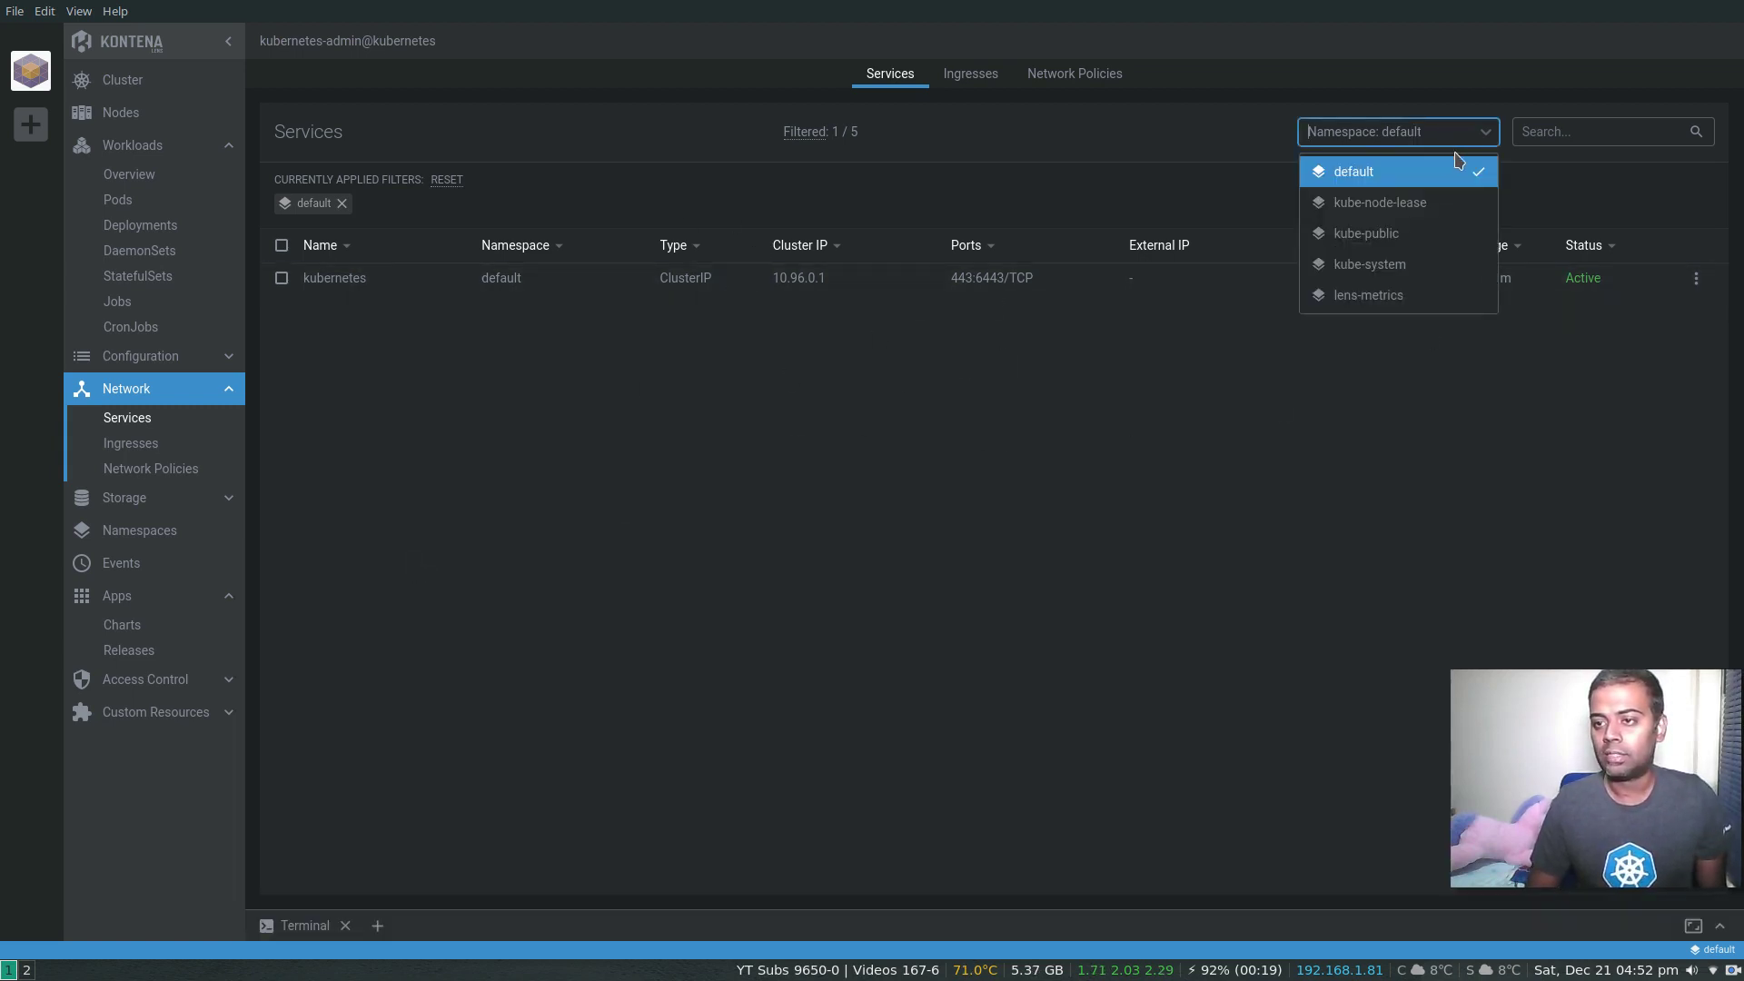
left_click(1476, 175)
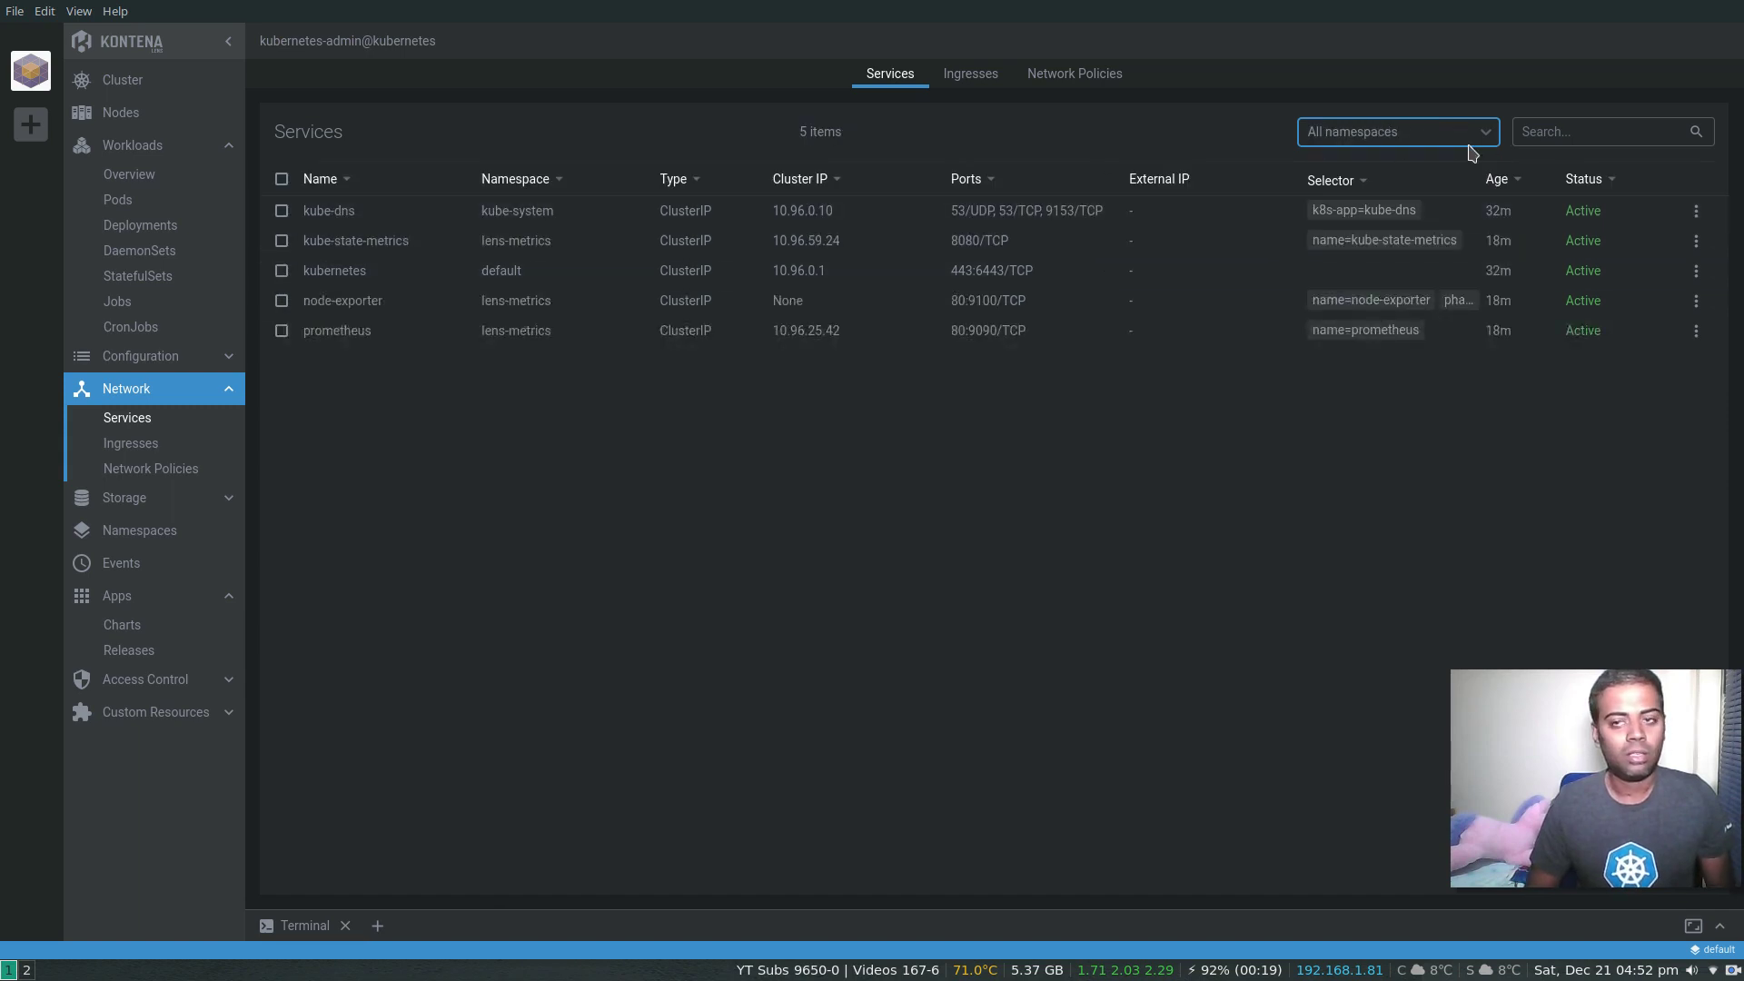
left_click(1553, 130)
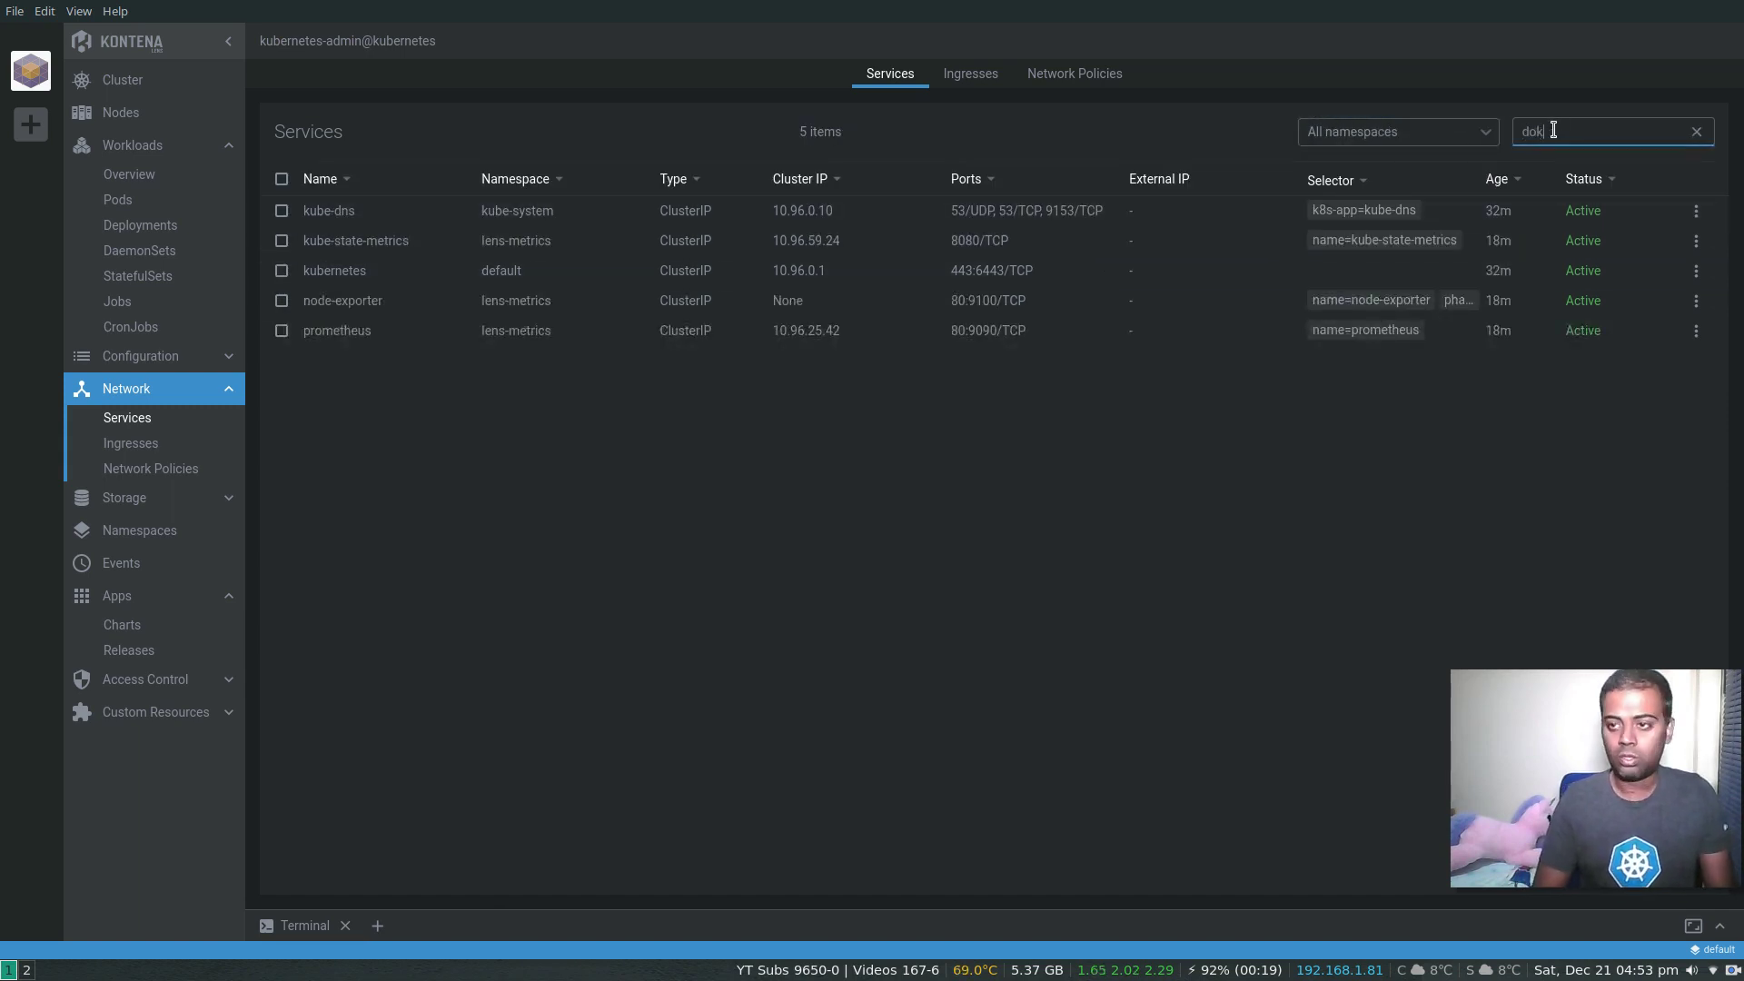
type("dokuwiki")
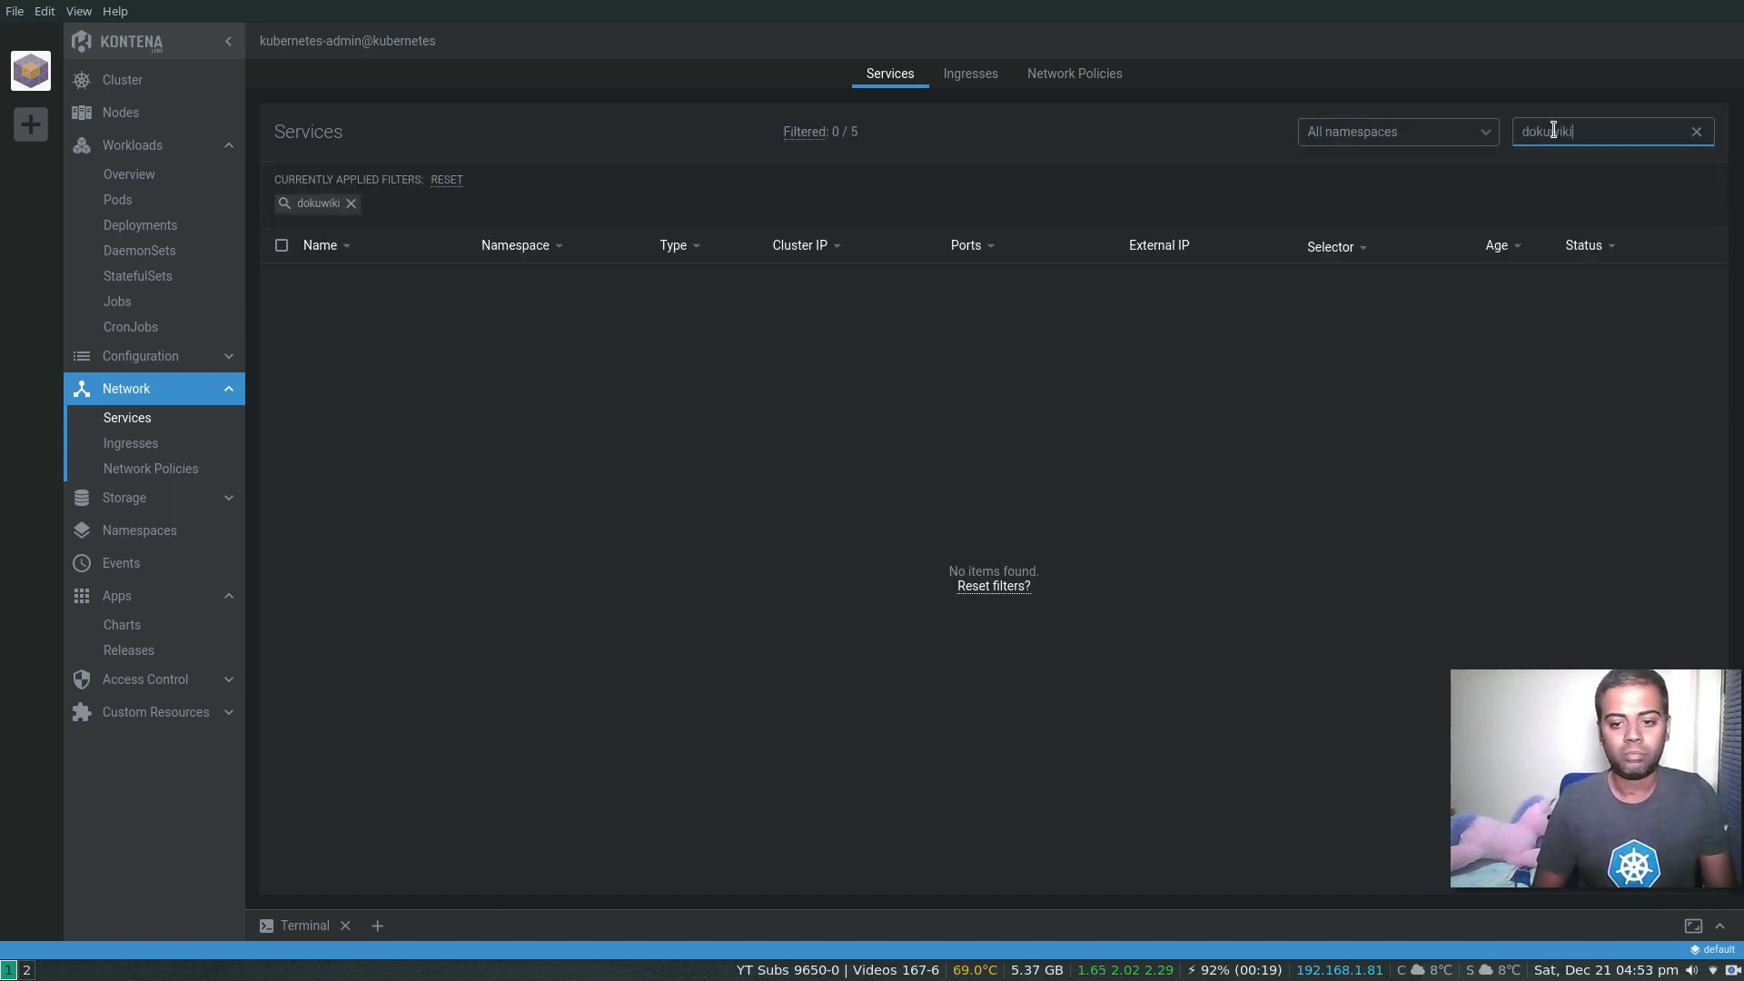
left_click(1695, 132)
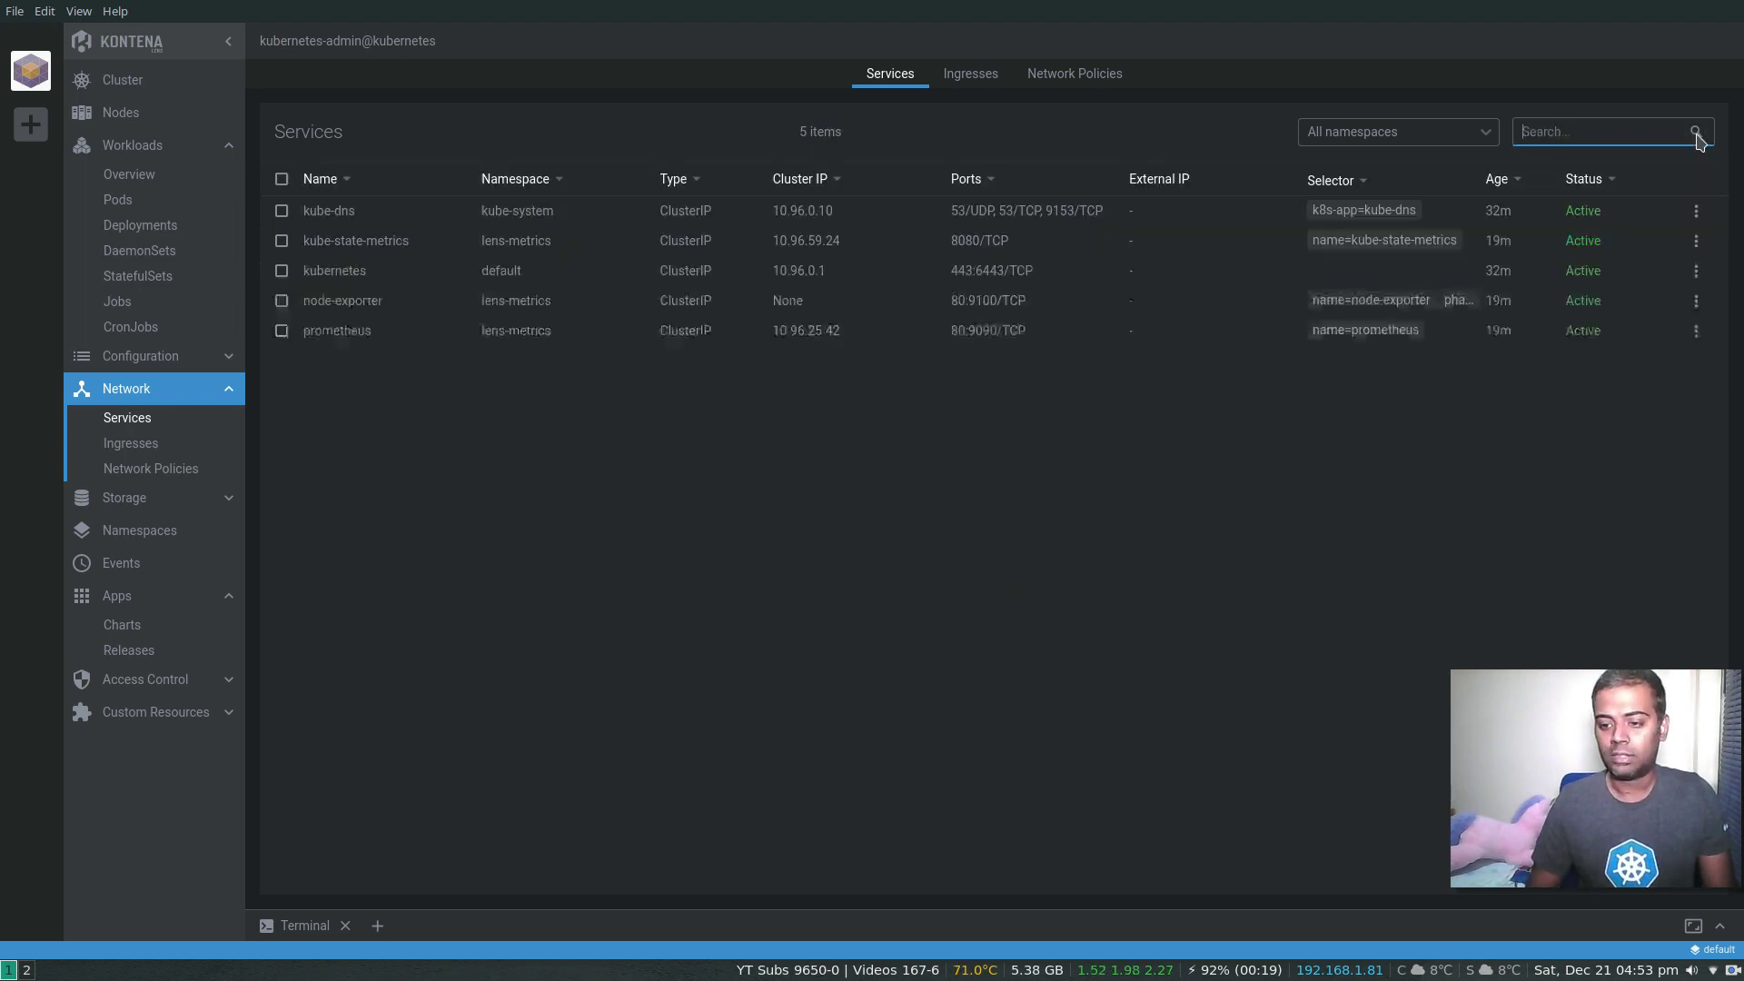
left_click(143, 450)
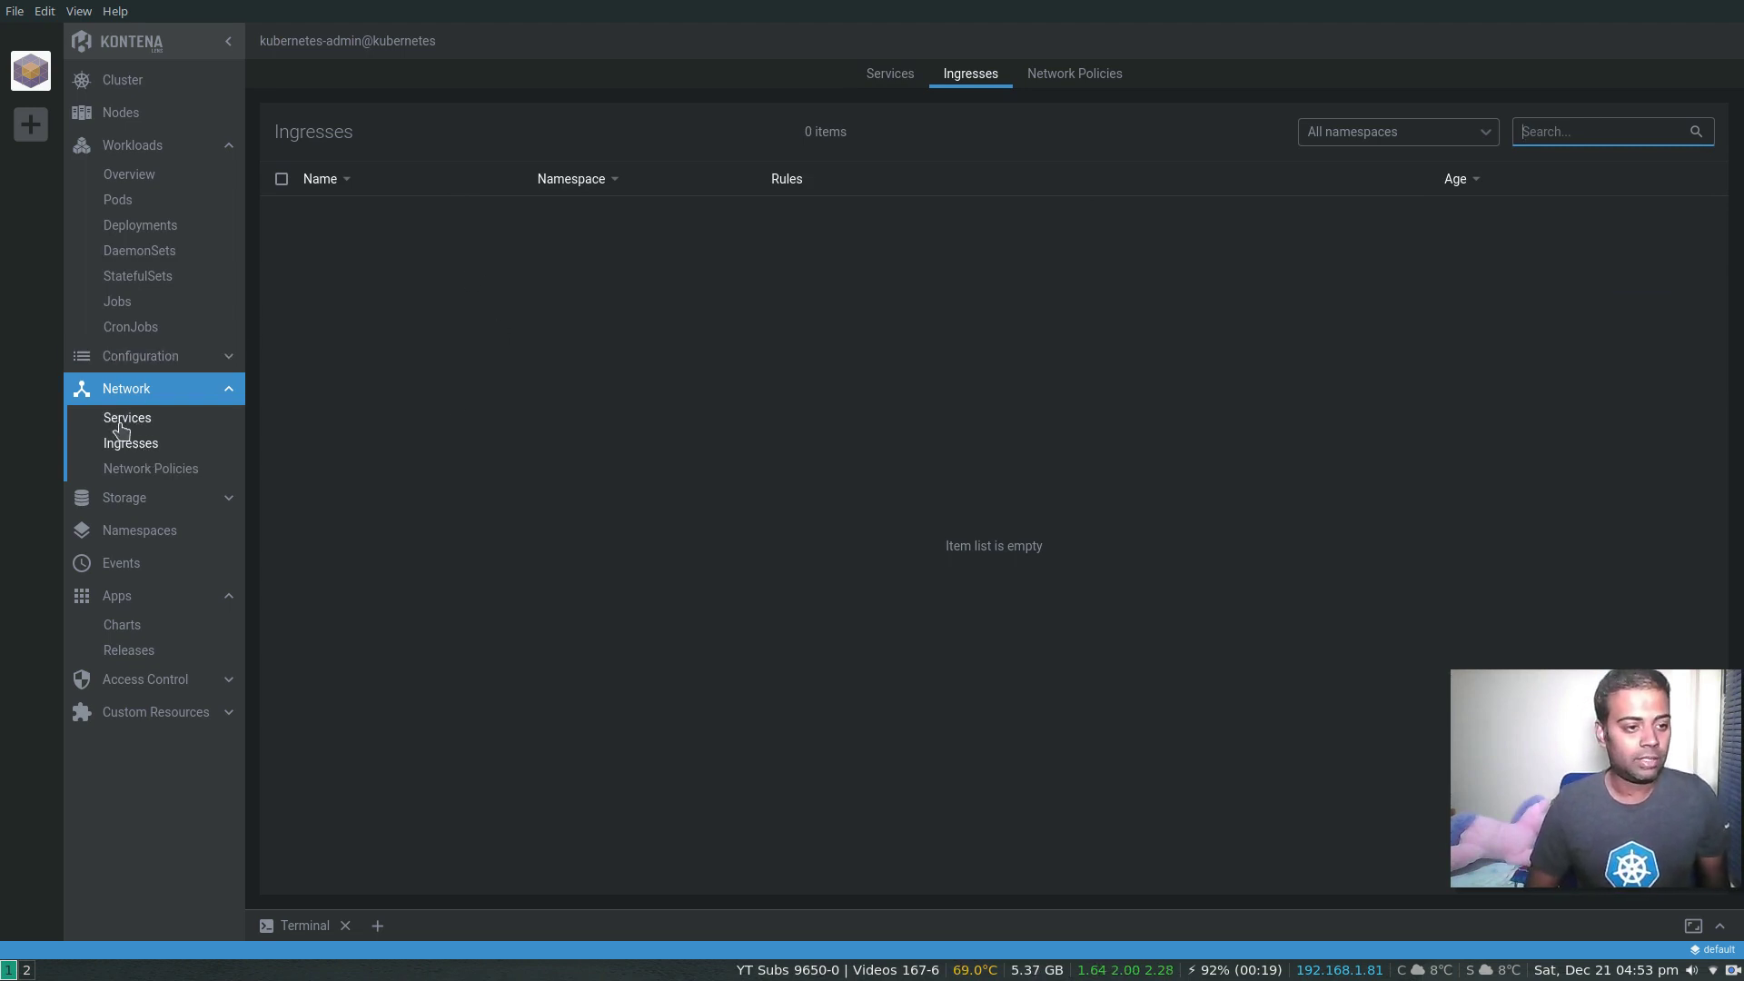
Step: View the services list and filter it to the default namespace
left_click(122, 425)
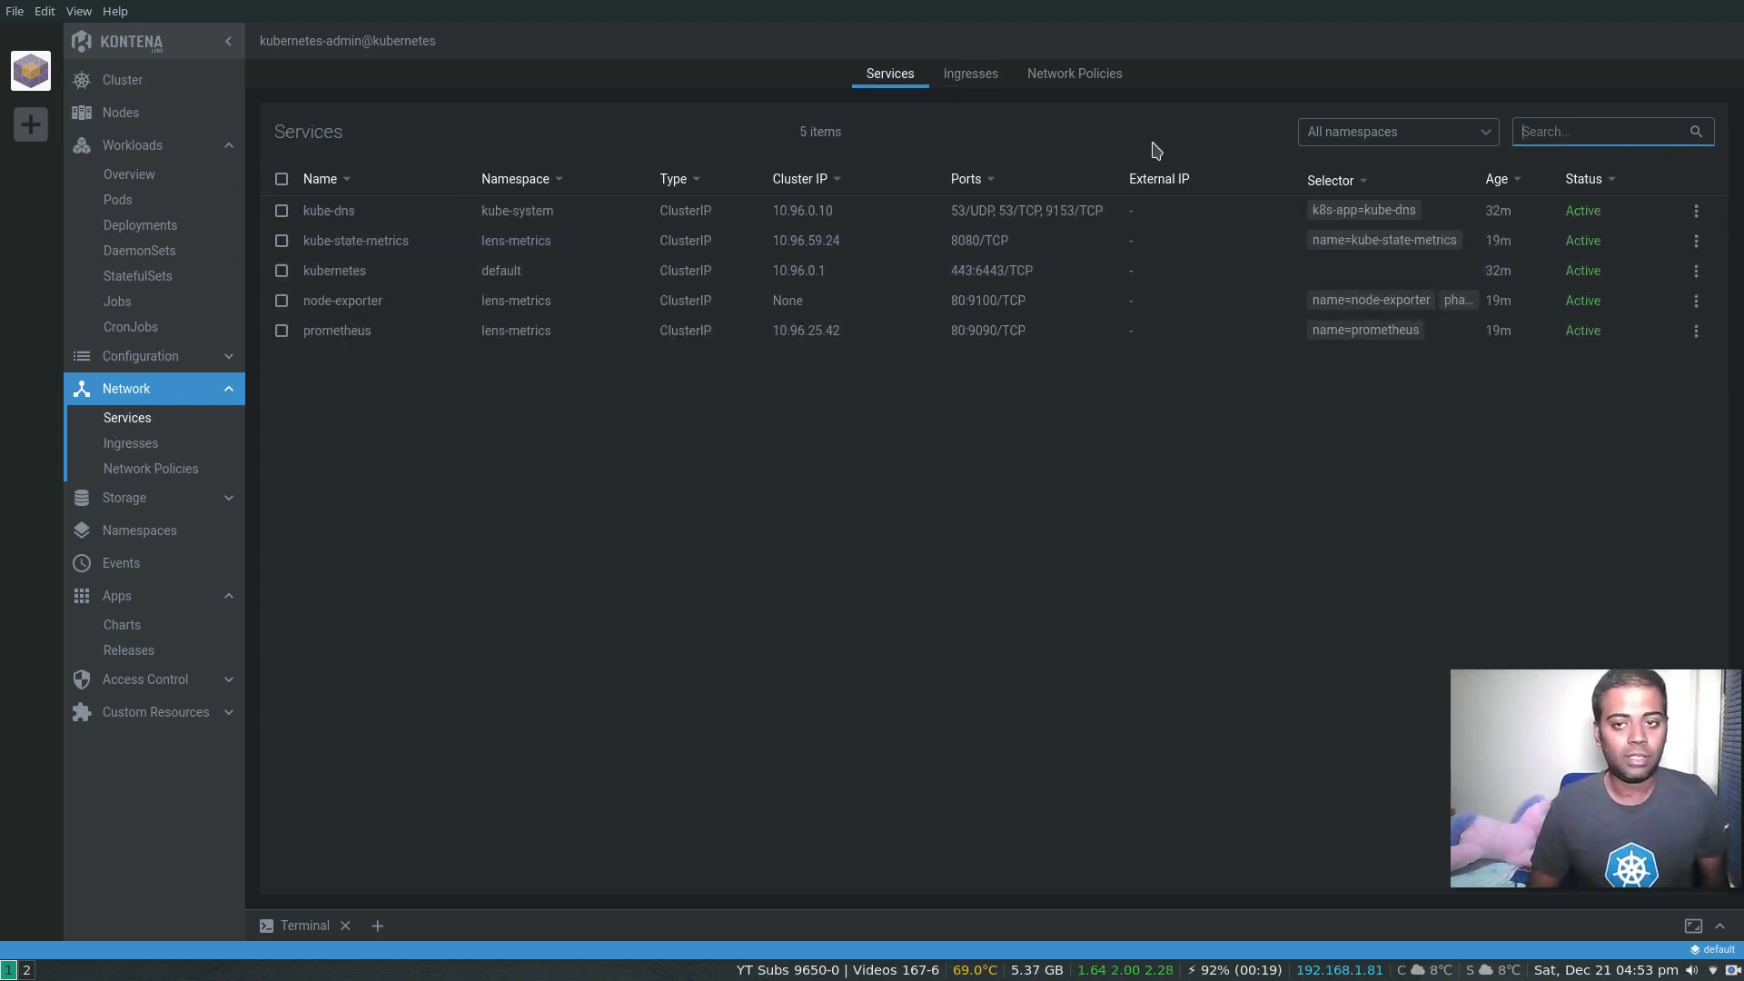
left_click(1425, 130)
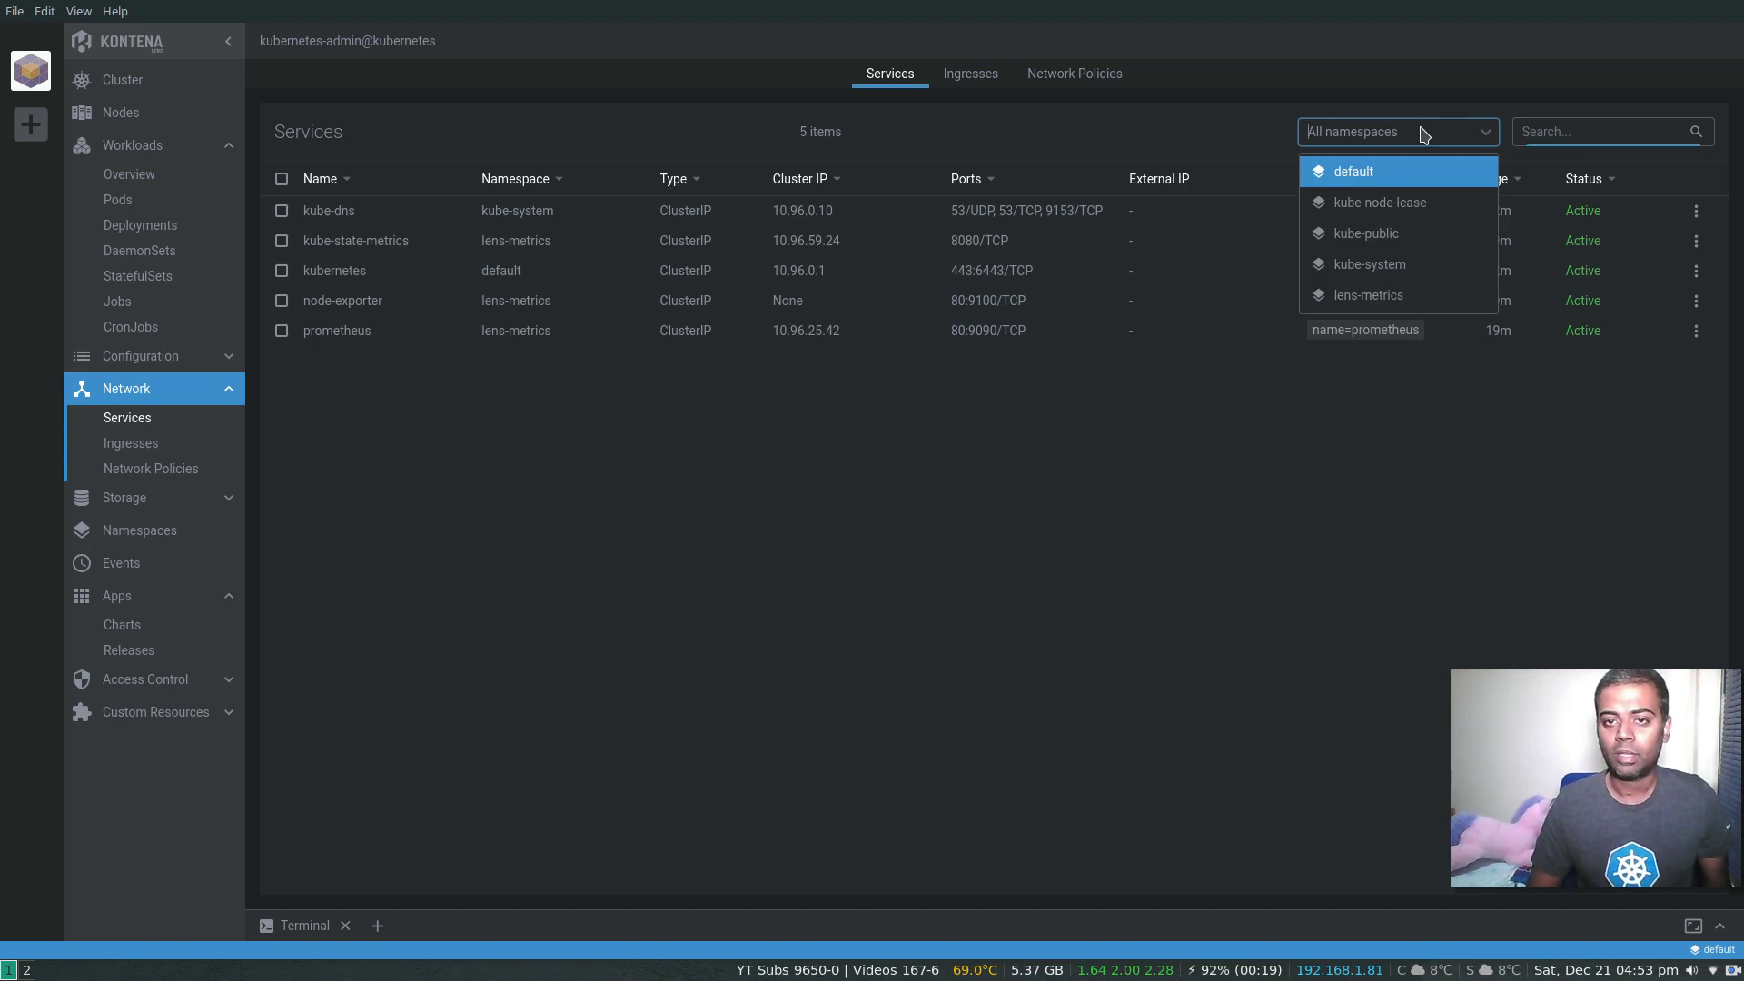
left_click(1389, 176)
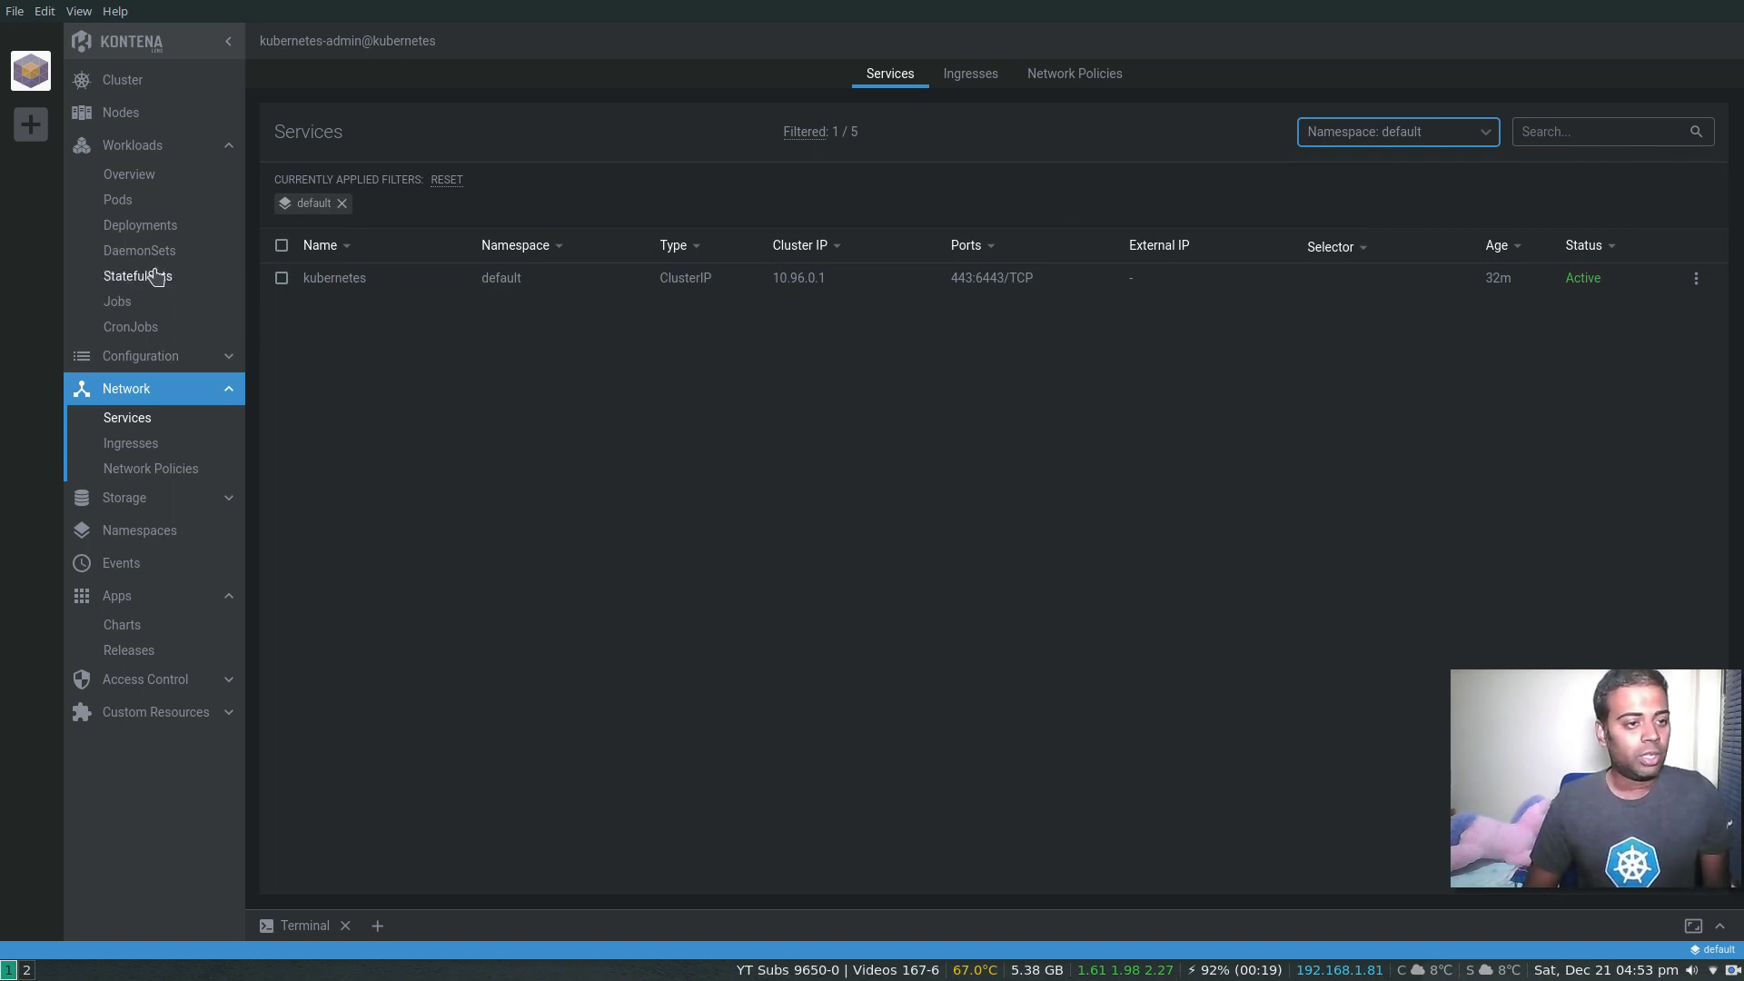
Step: View the default namespace's deployments and pods, read through the dokuwiki pod's logs, and close them
left_click(121, 235)
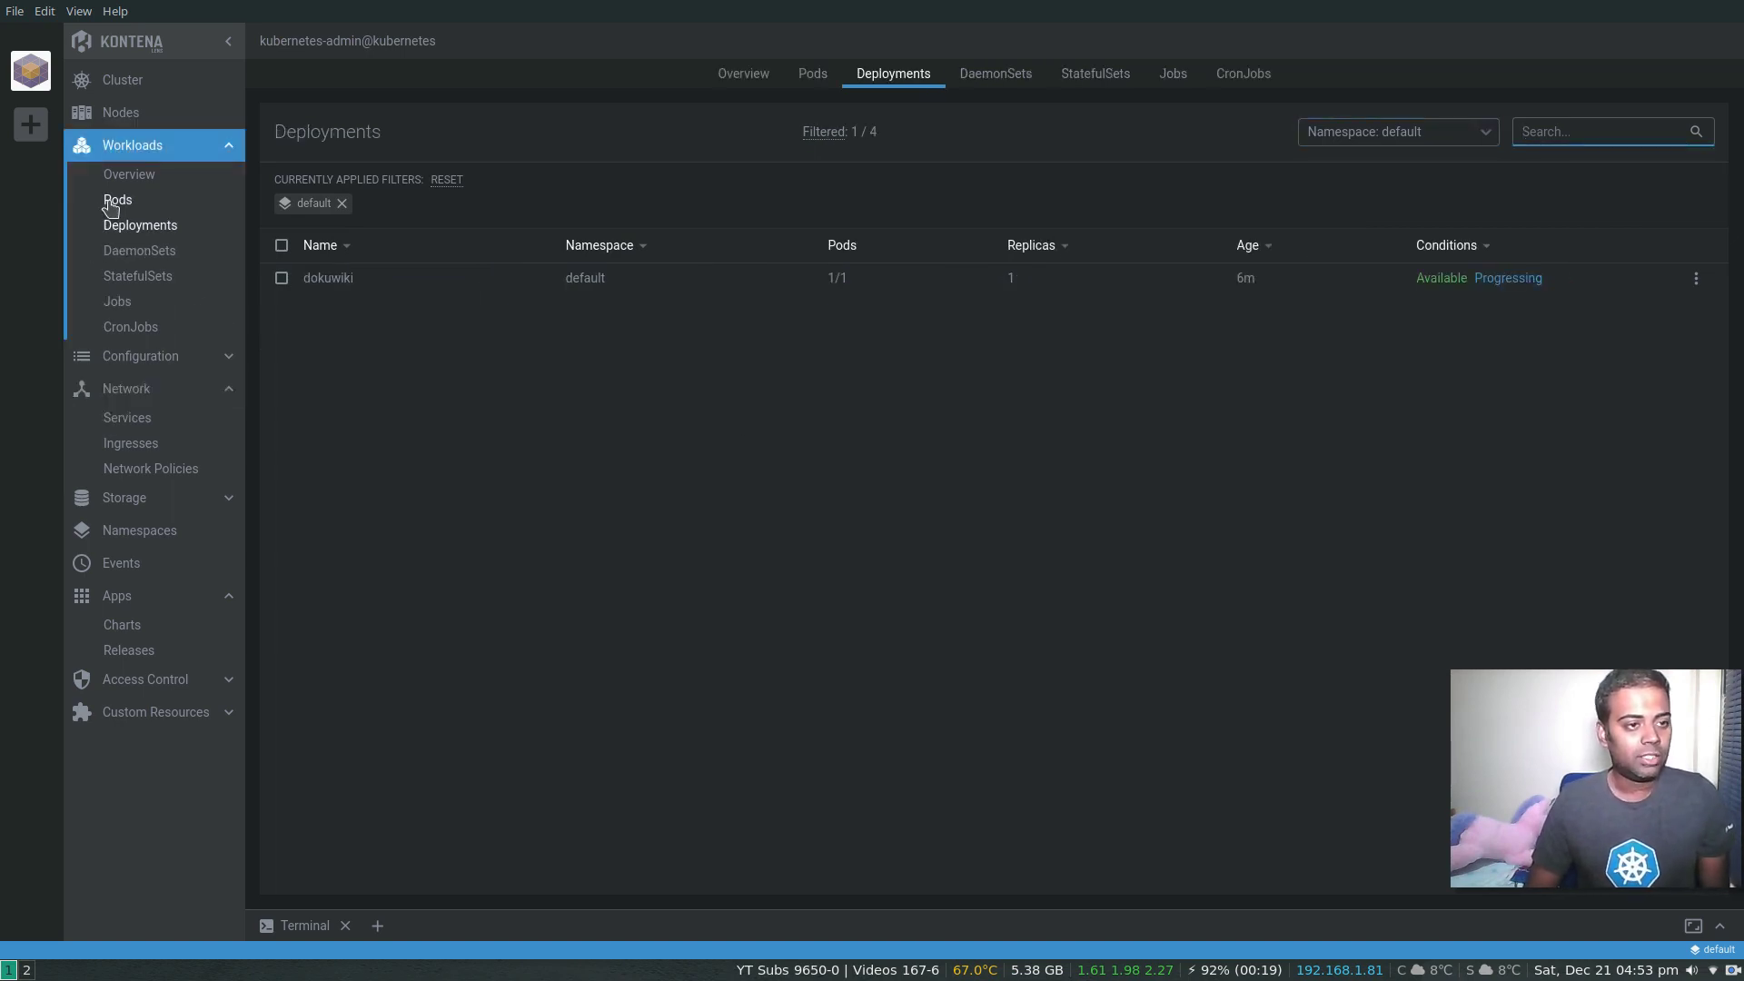
left_click(109, 200)
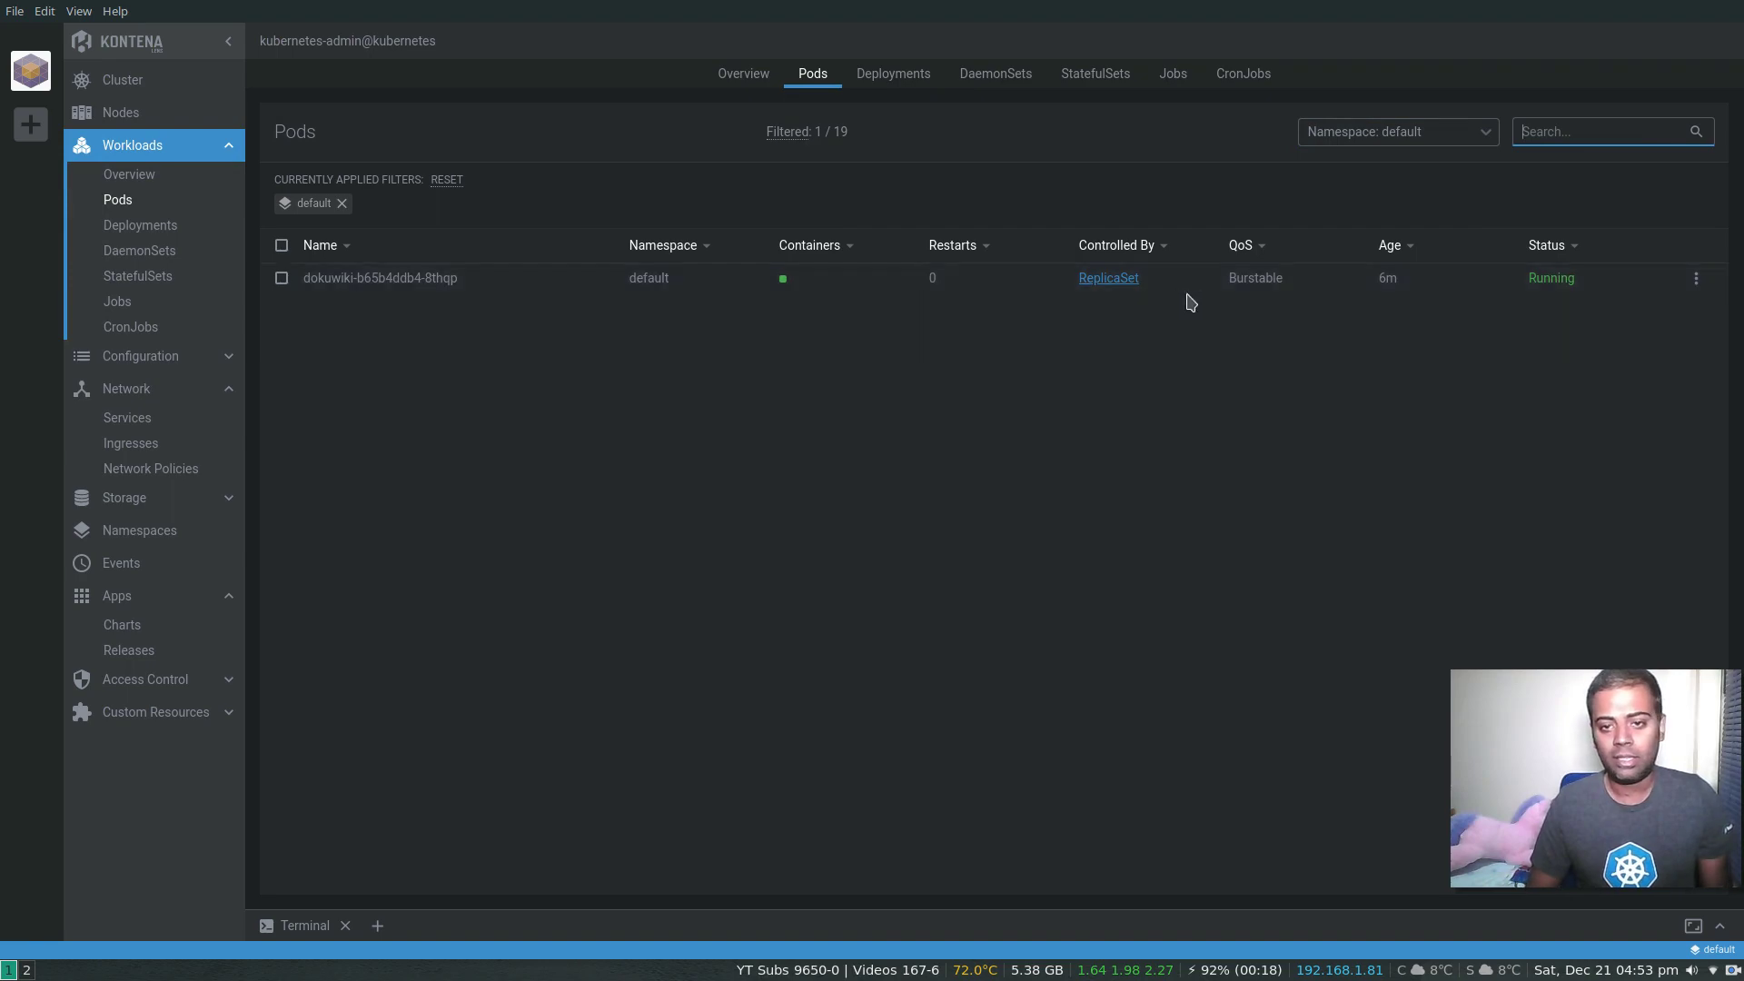
left_click(1695, 279)
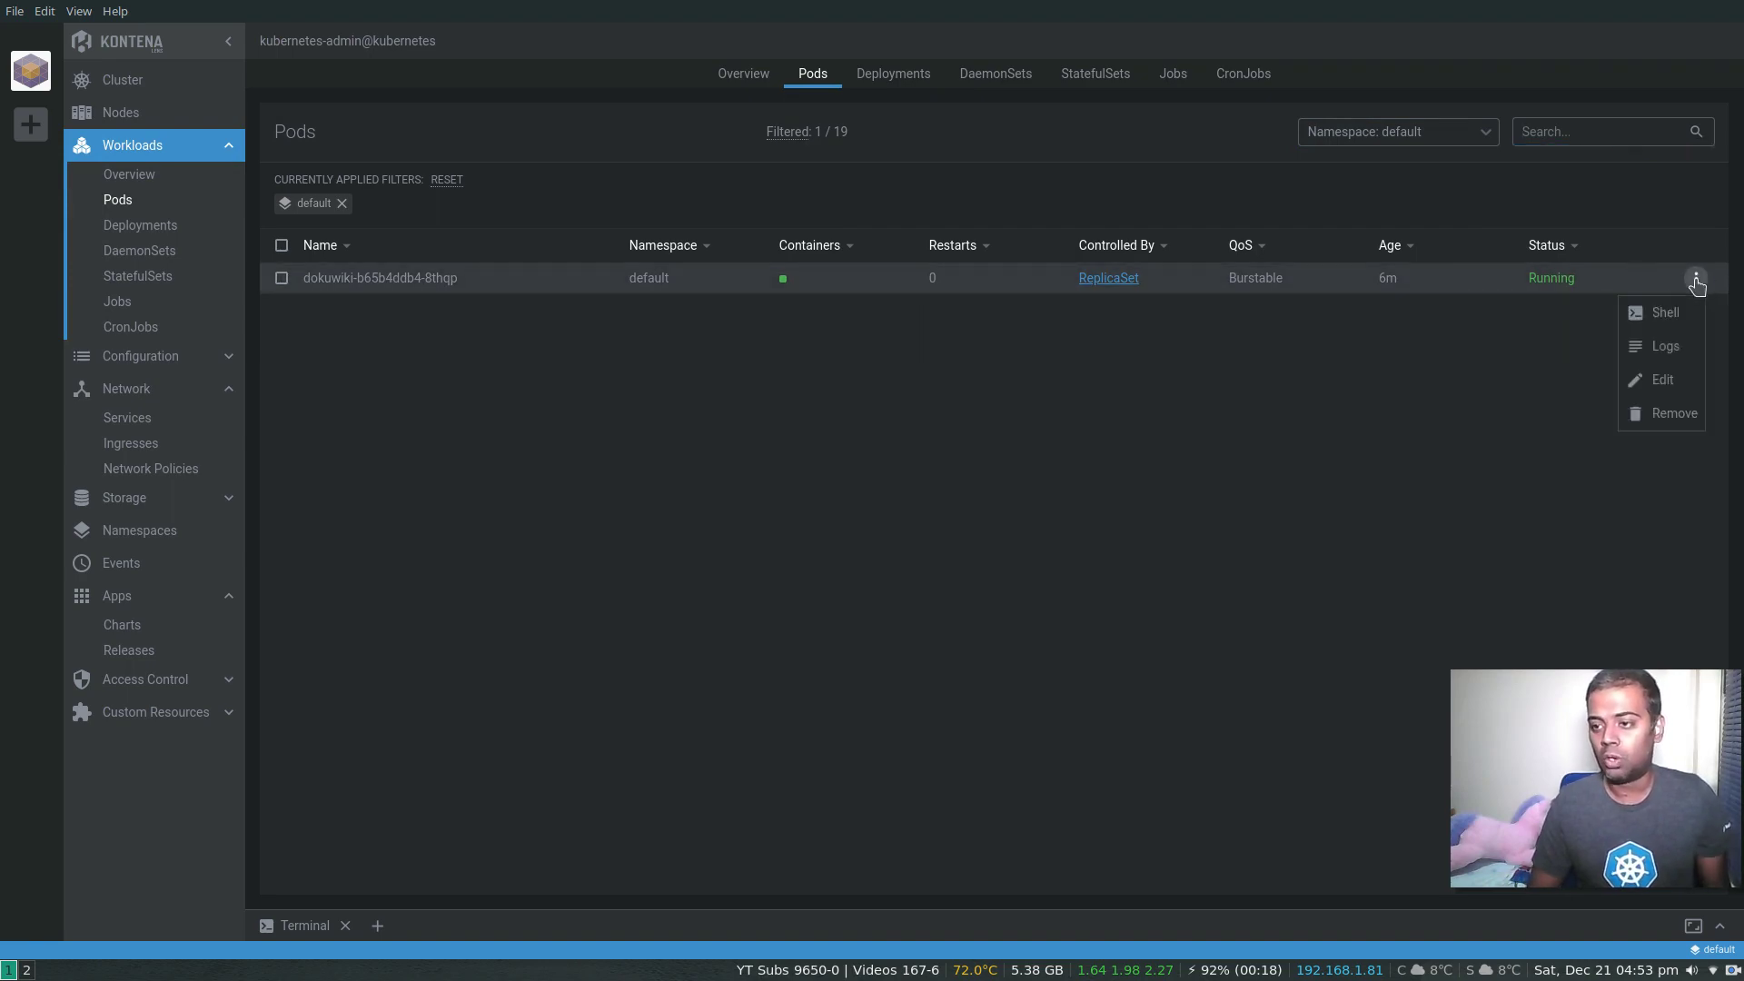
left_click(1664, 349)
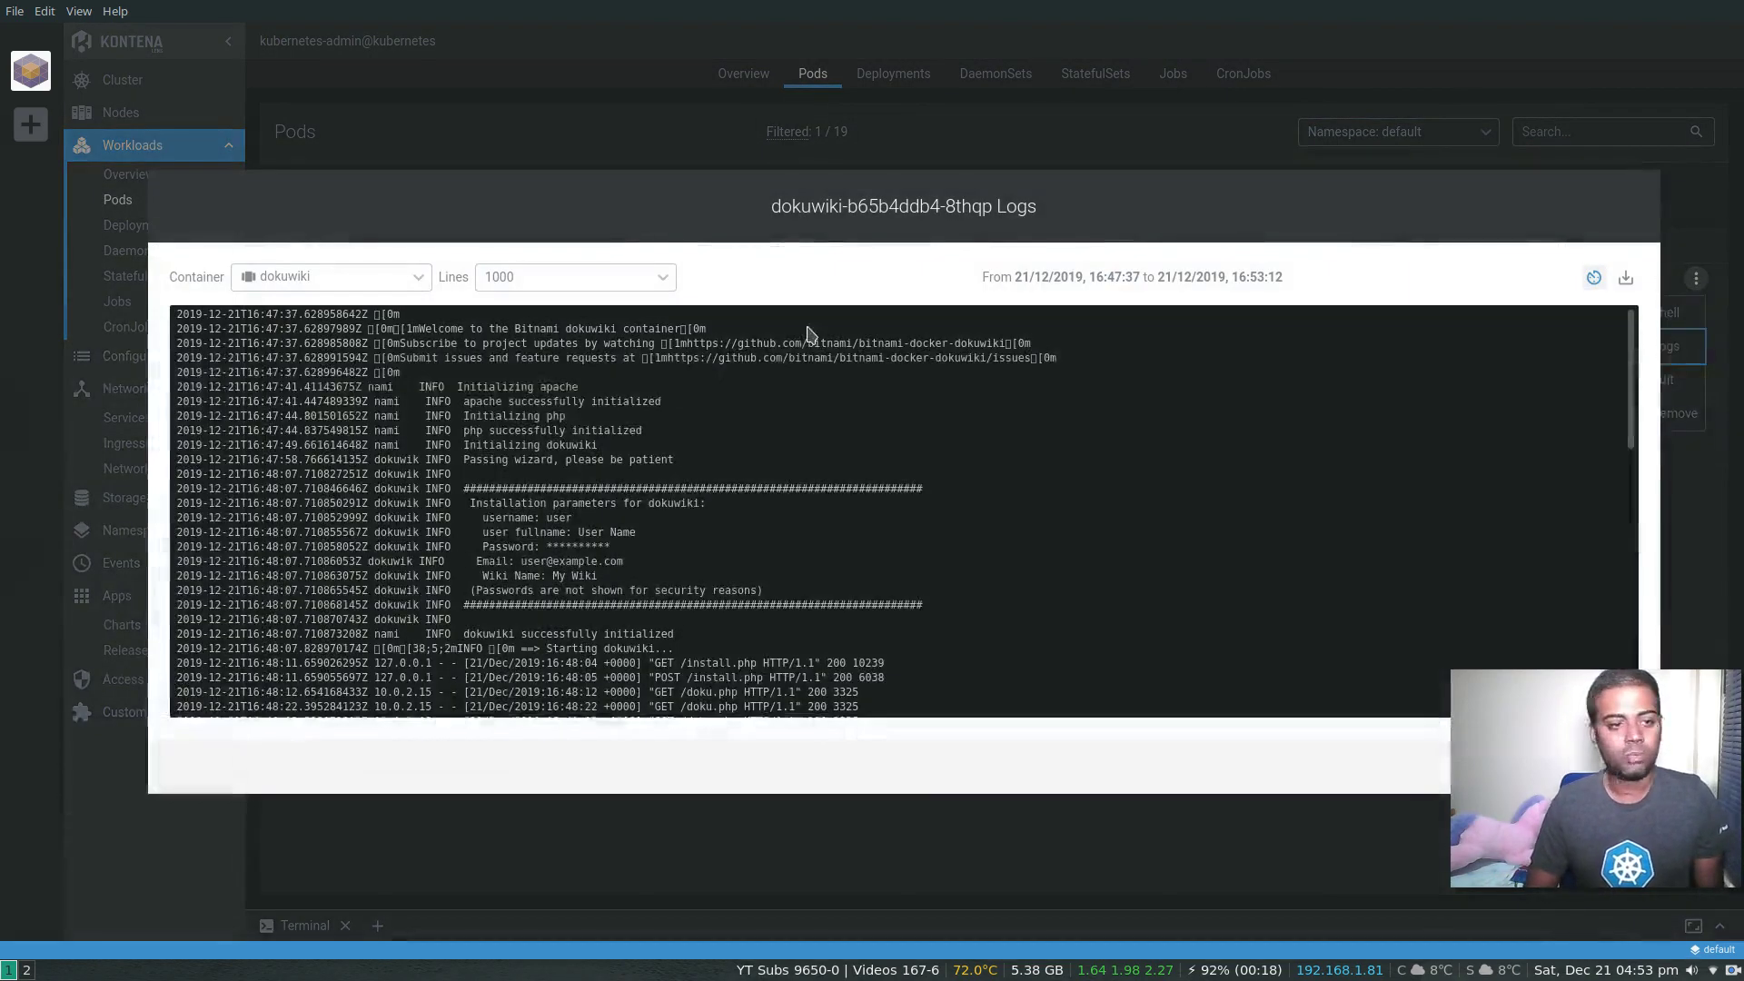
scroll(700, 543, "down", 5)
scroll(699, 543, "down", 5)
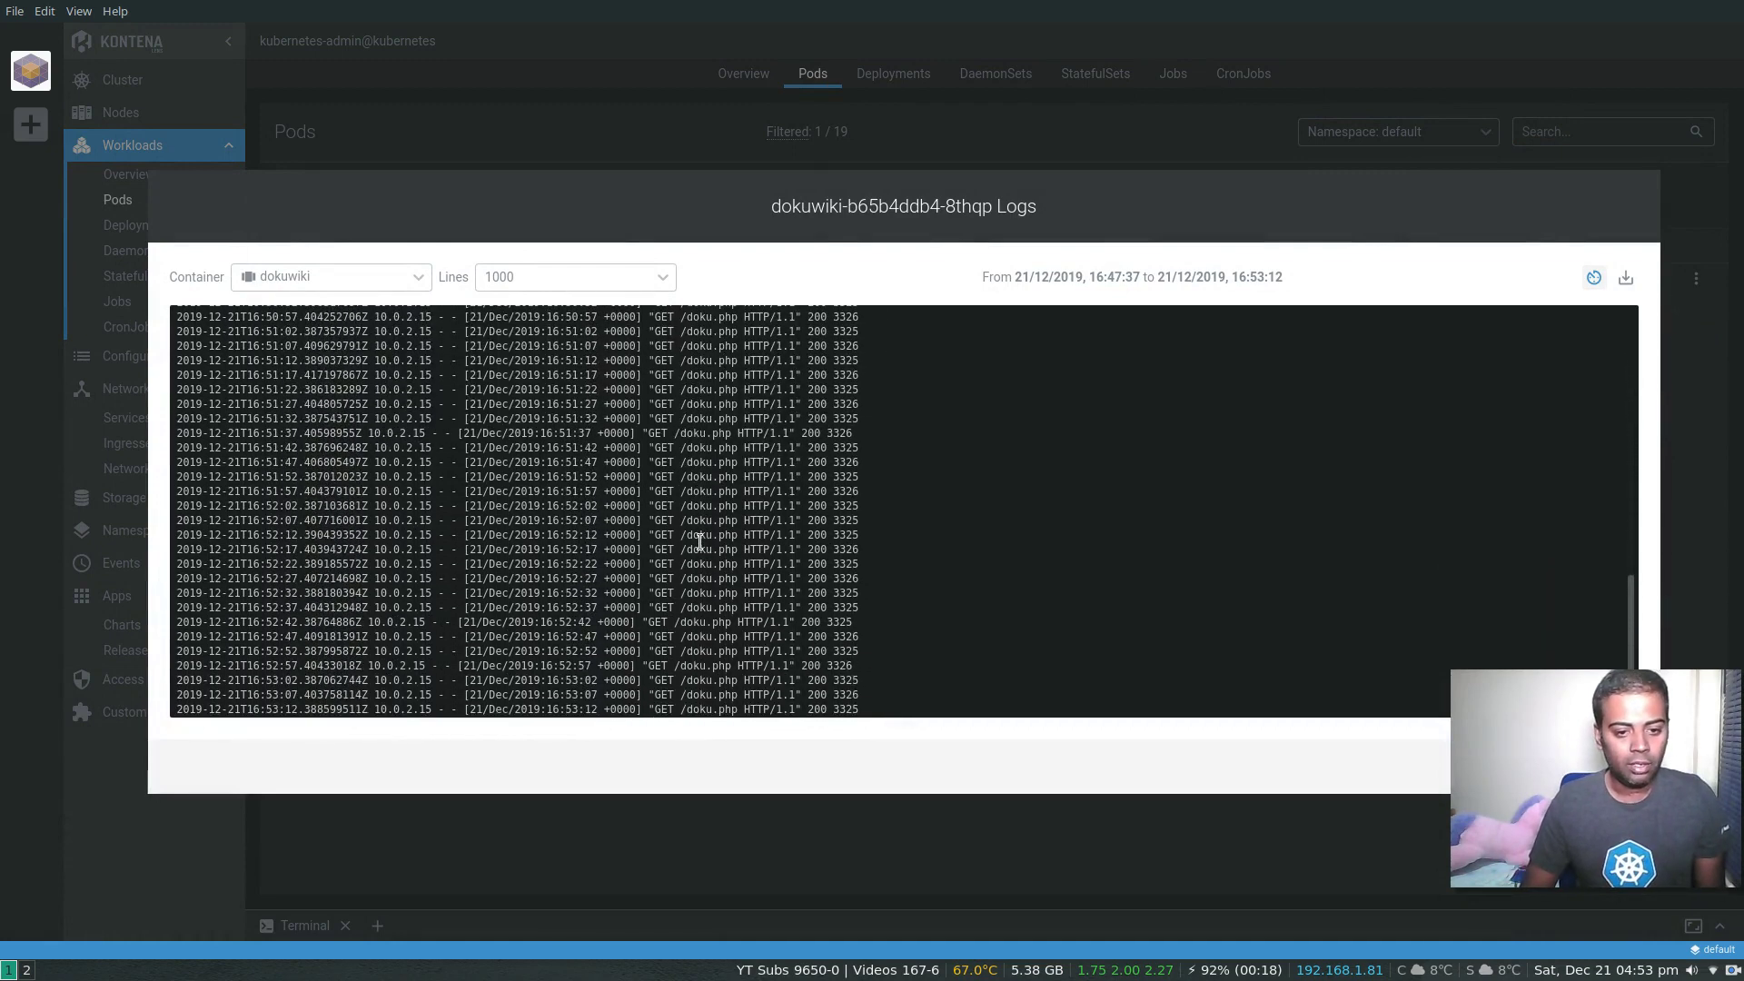
scroll(699, 543, "up", 5)
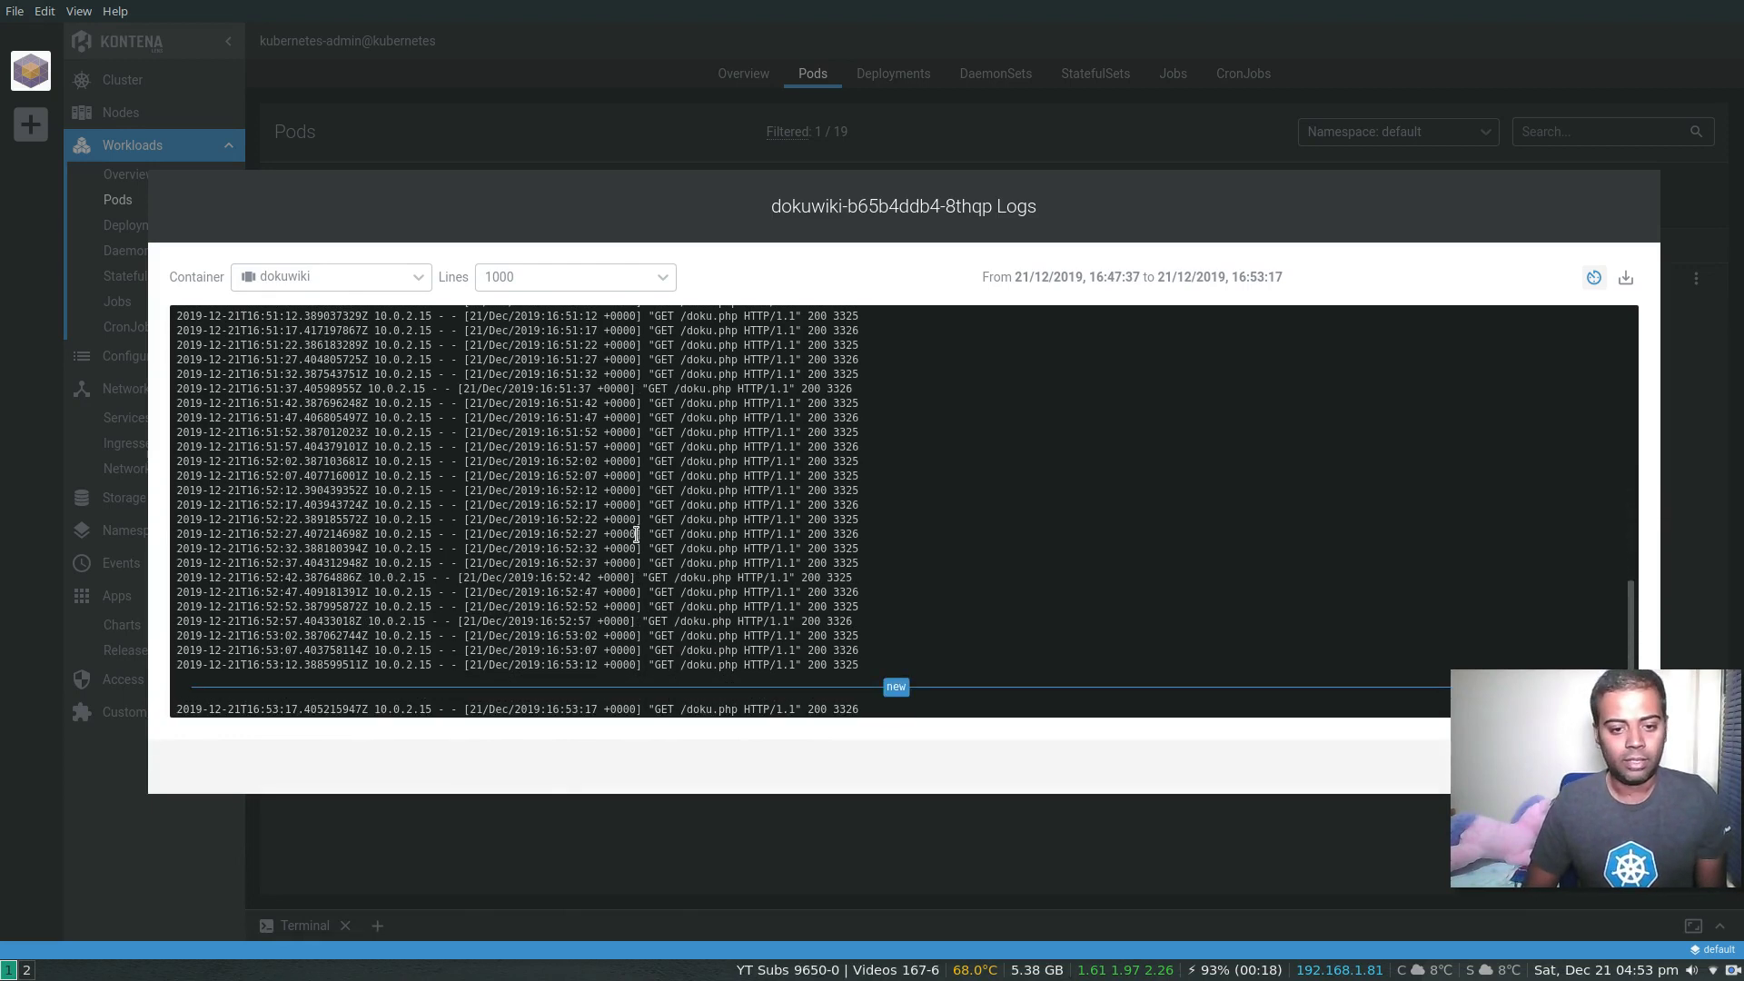
scroll(636, 536, "up", 10)
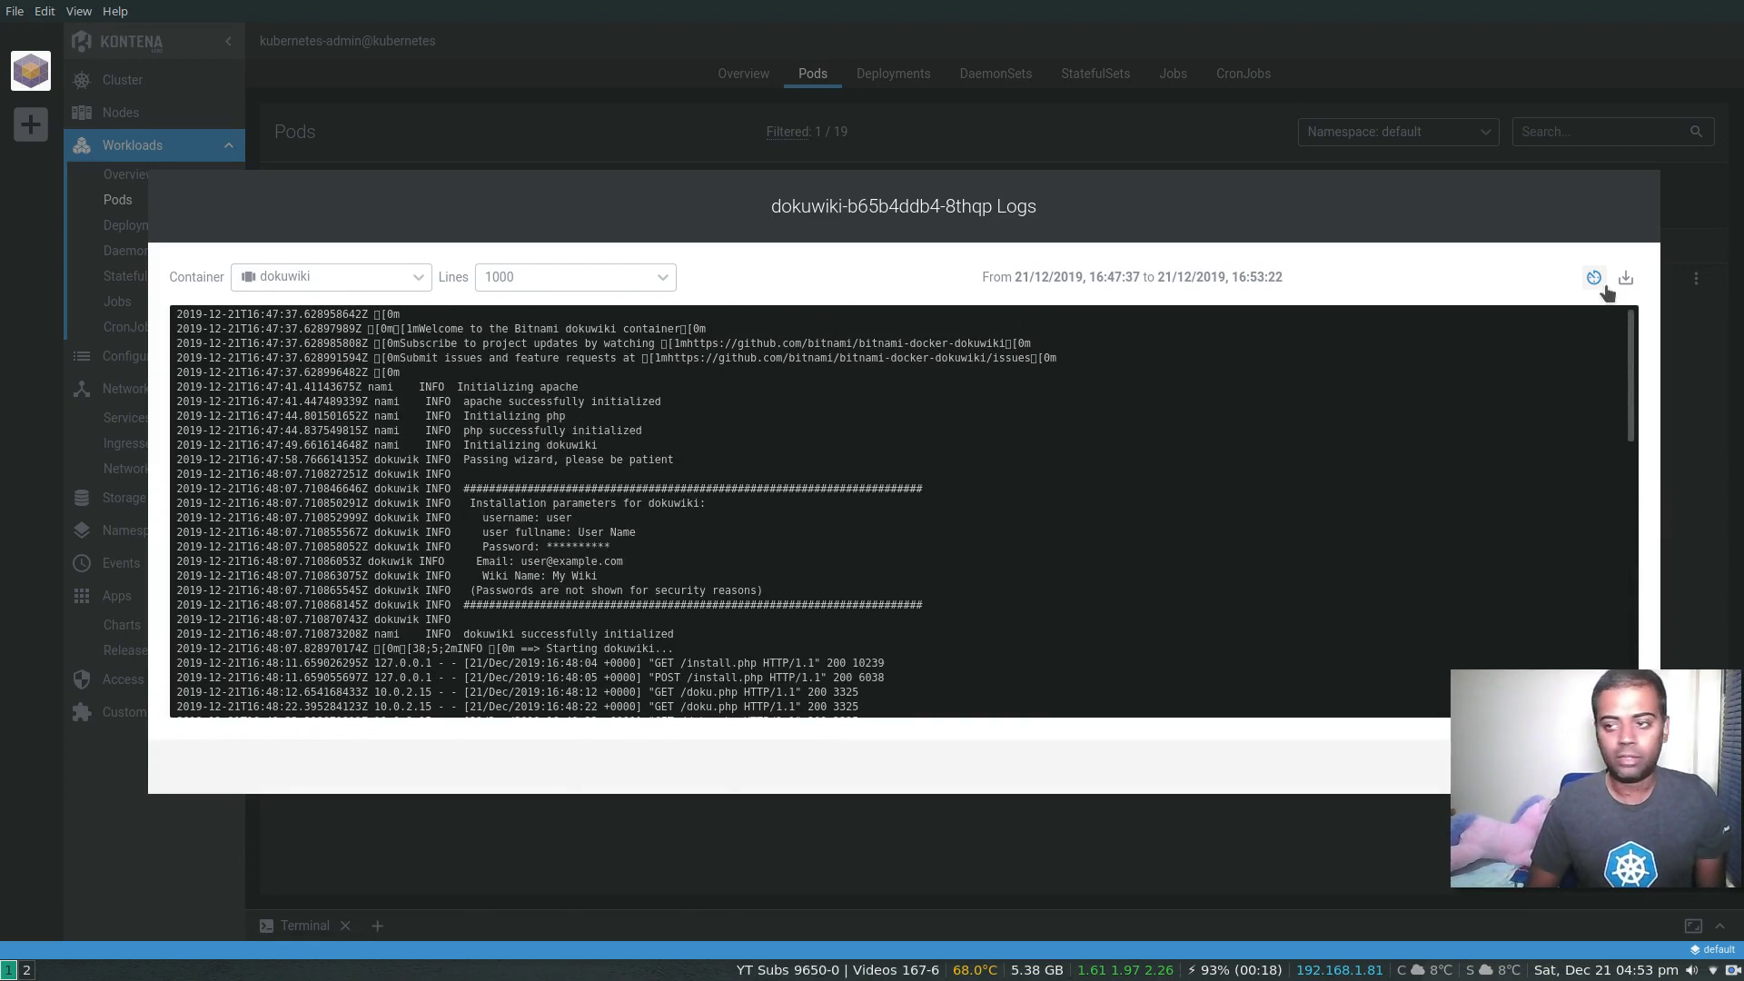
key("Escape")
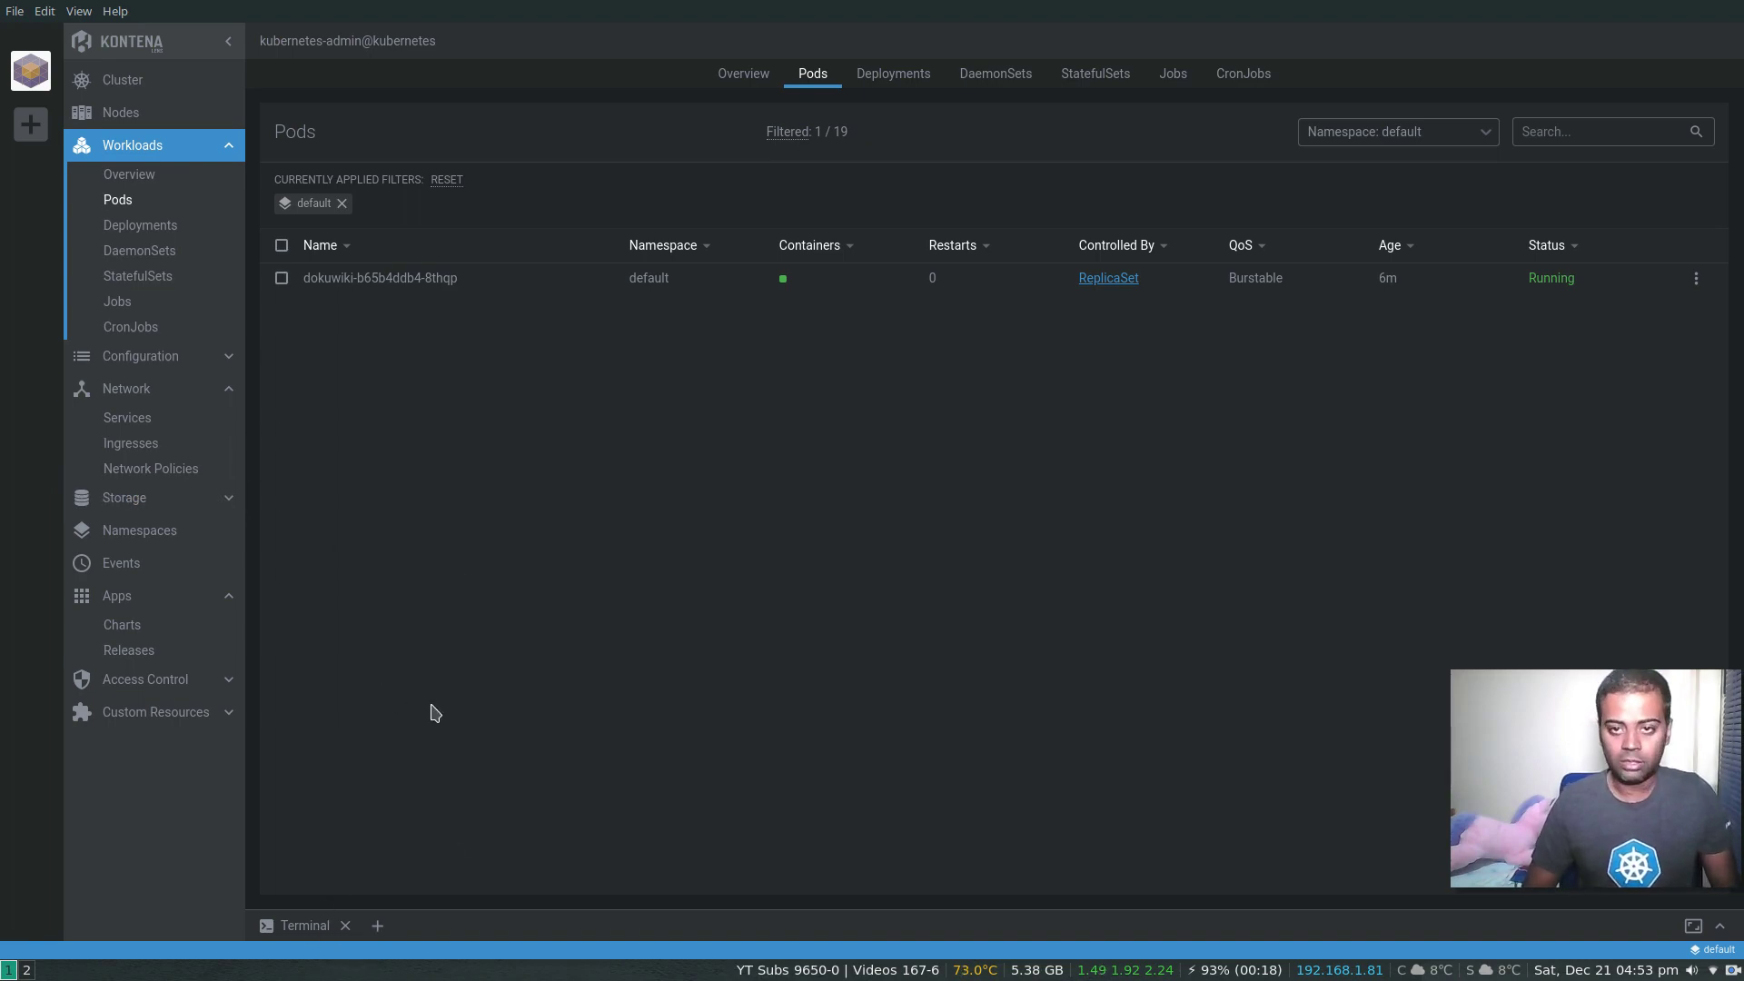
Step: Switch to a new browser window tiled beside the cluster view
key("super+Return")
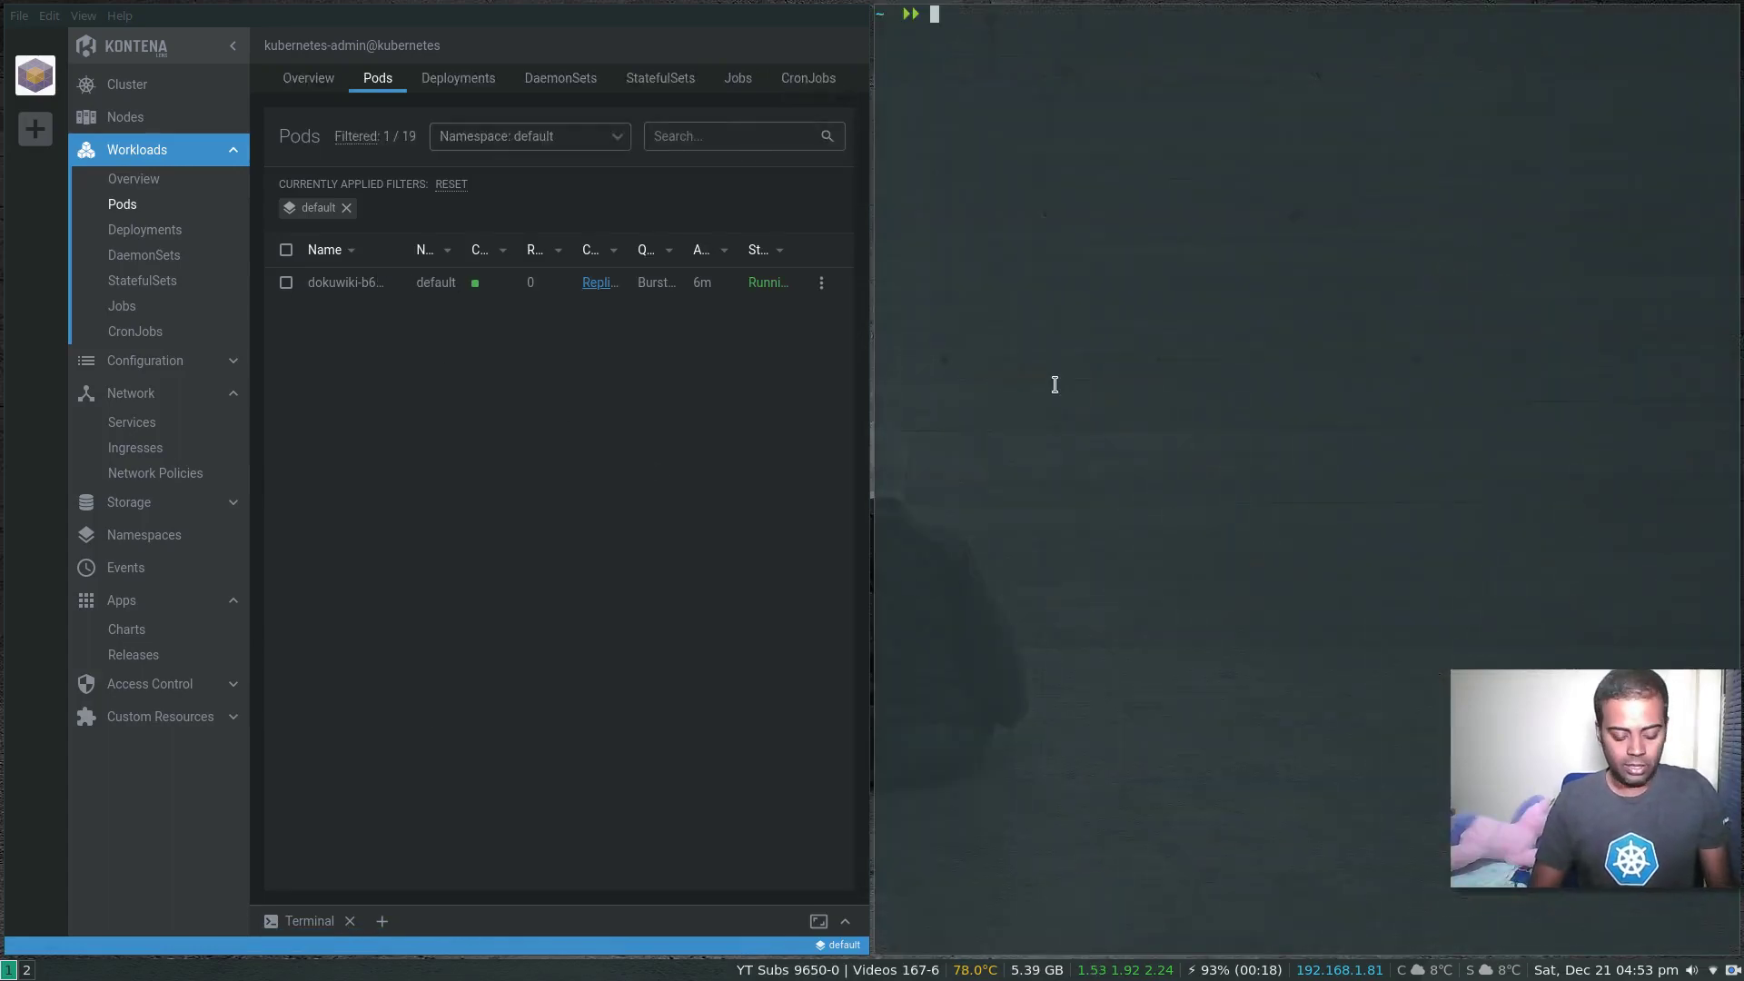
key("super+shift+q")
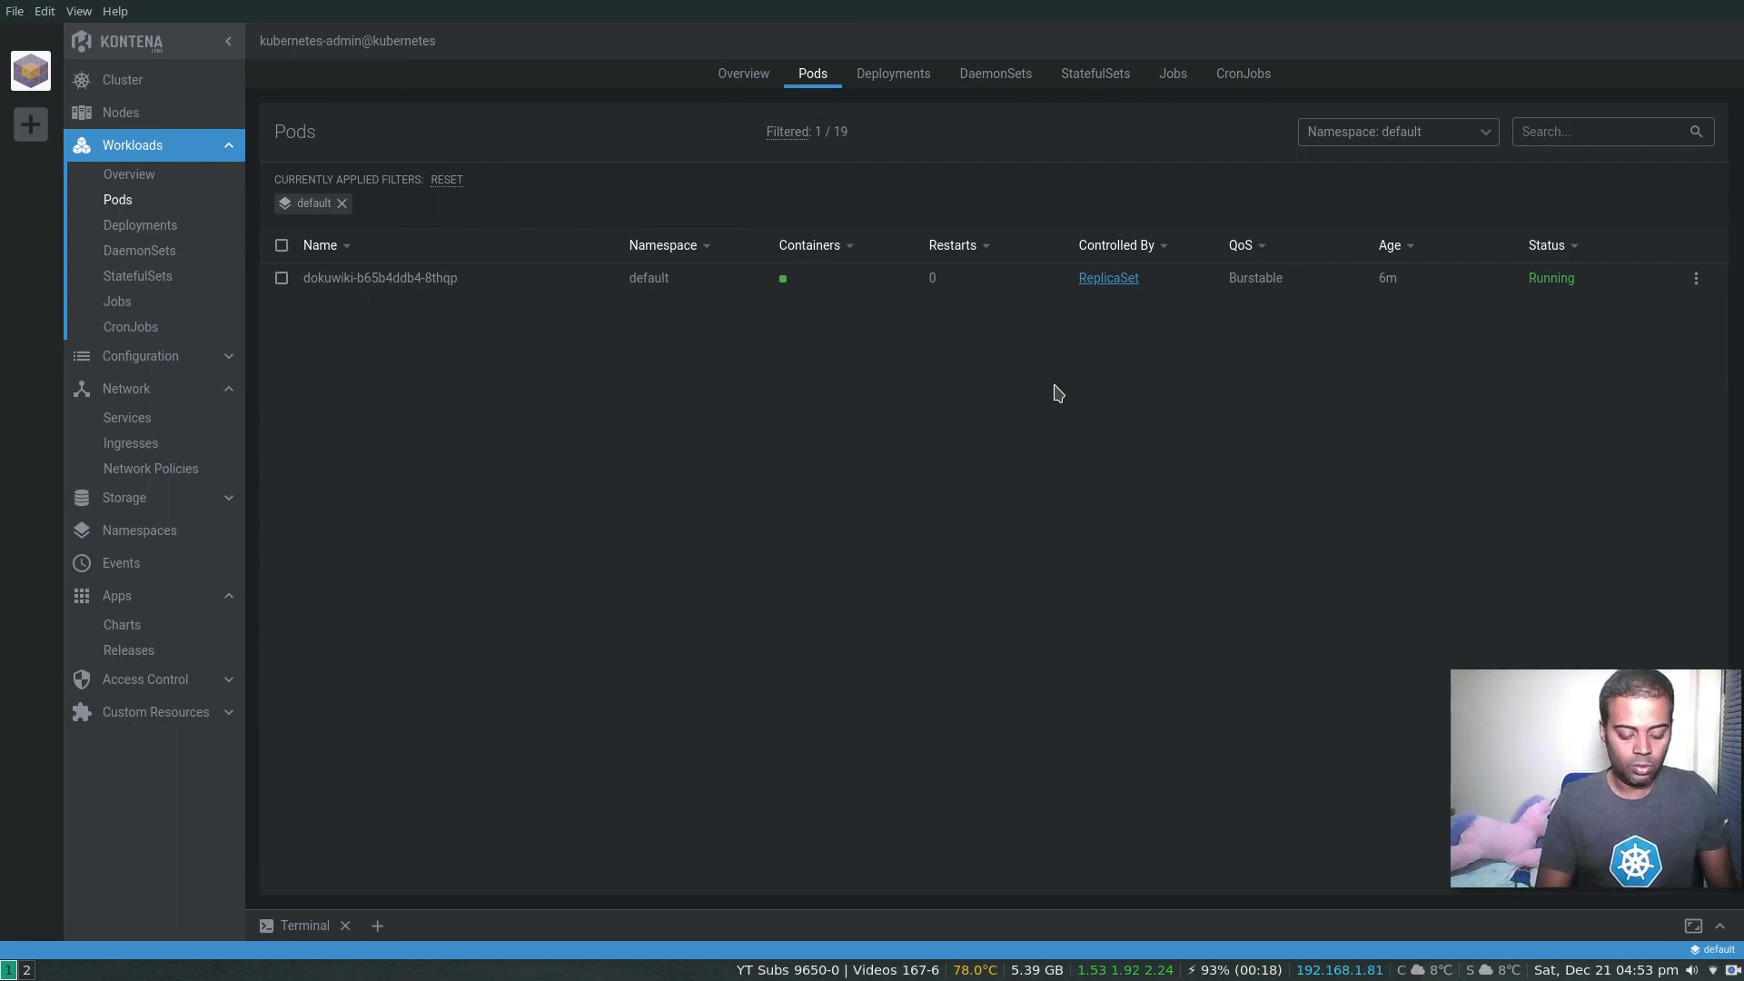
key("super+b")
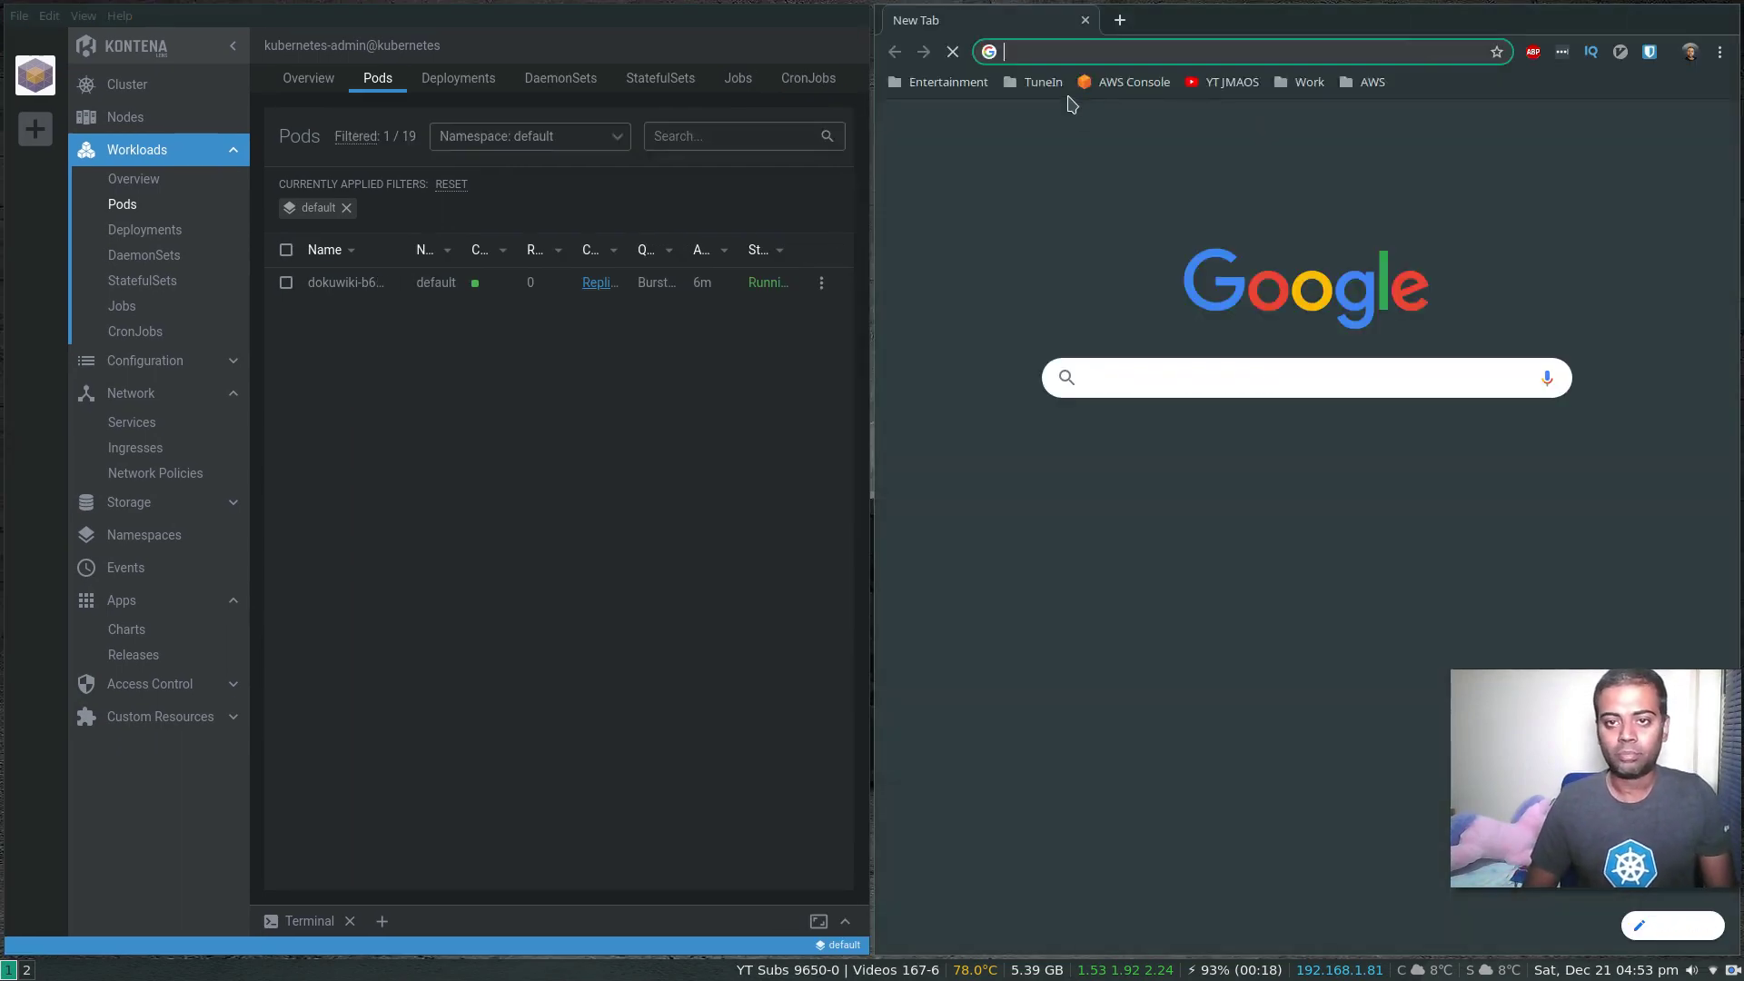
type("http")
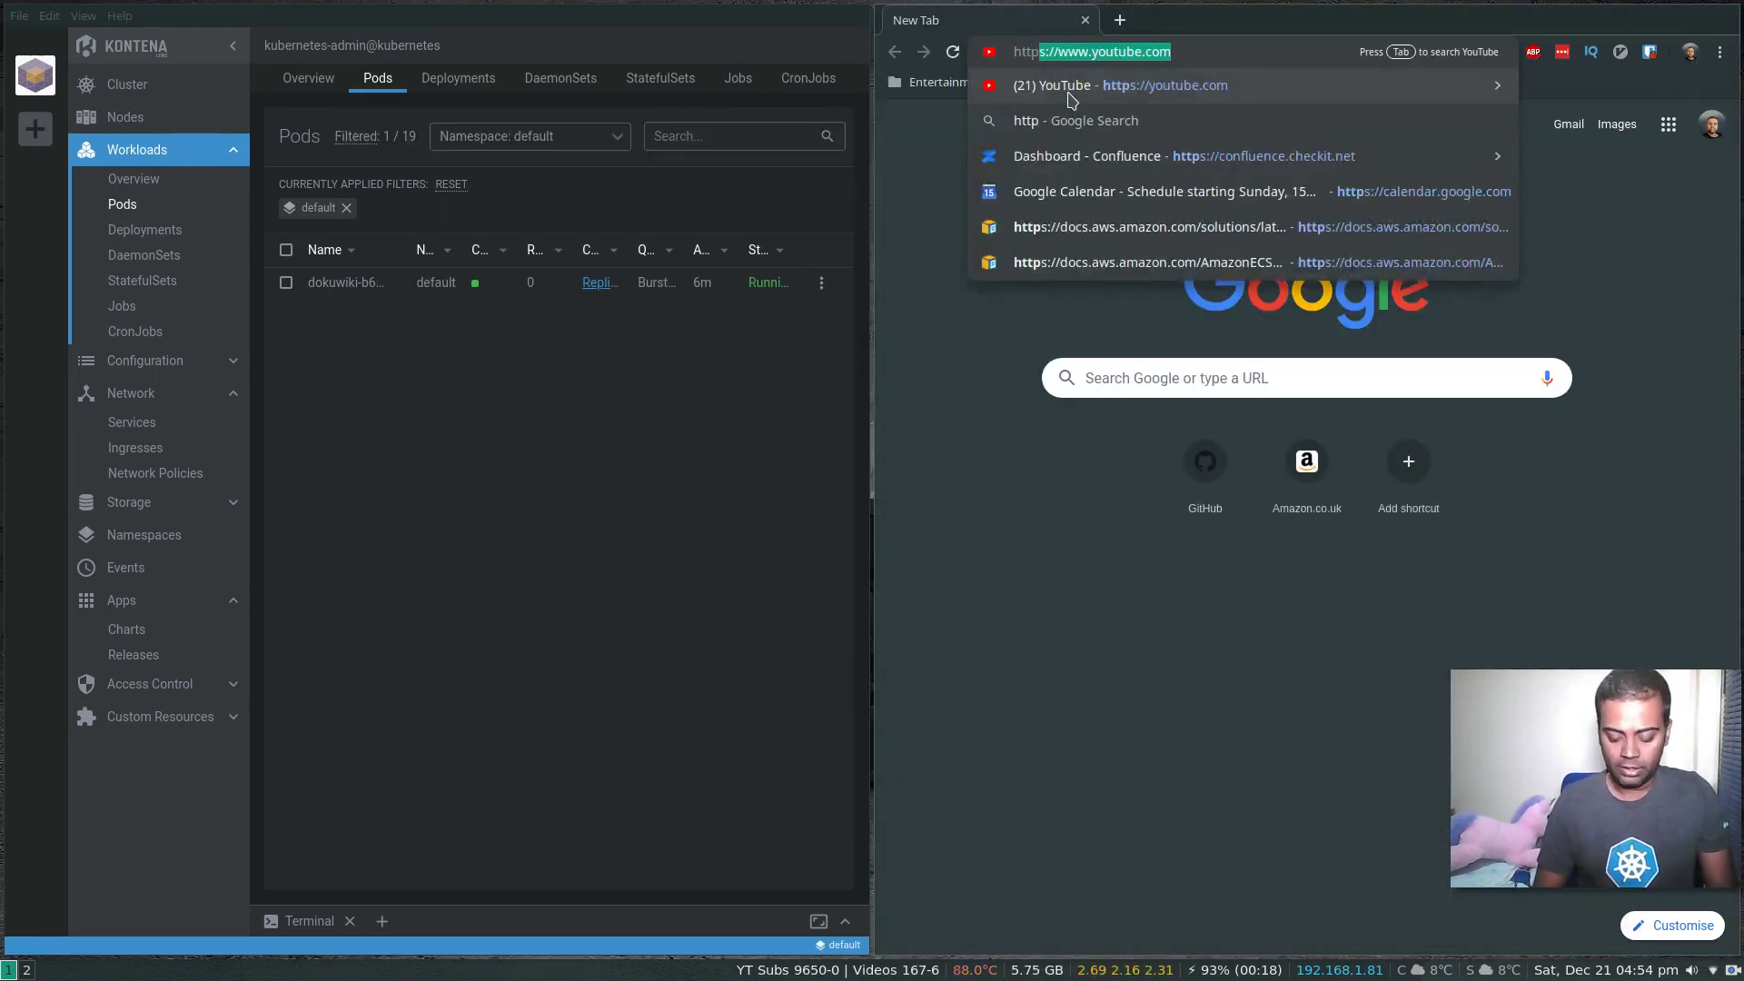
type("://172")
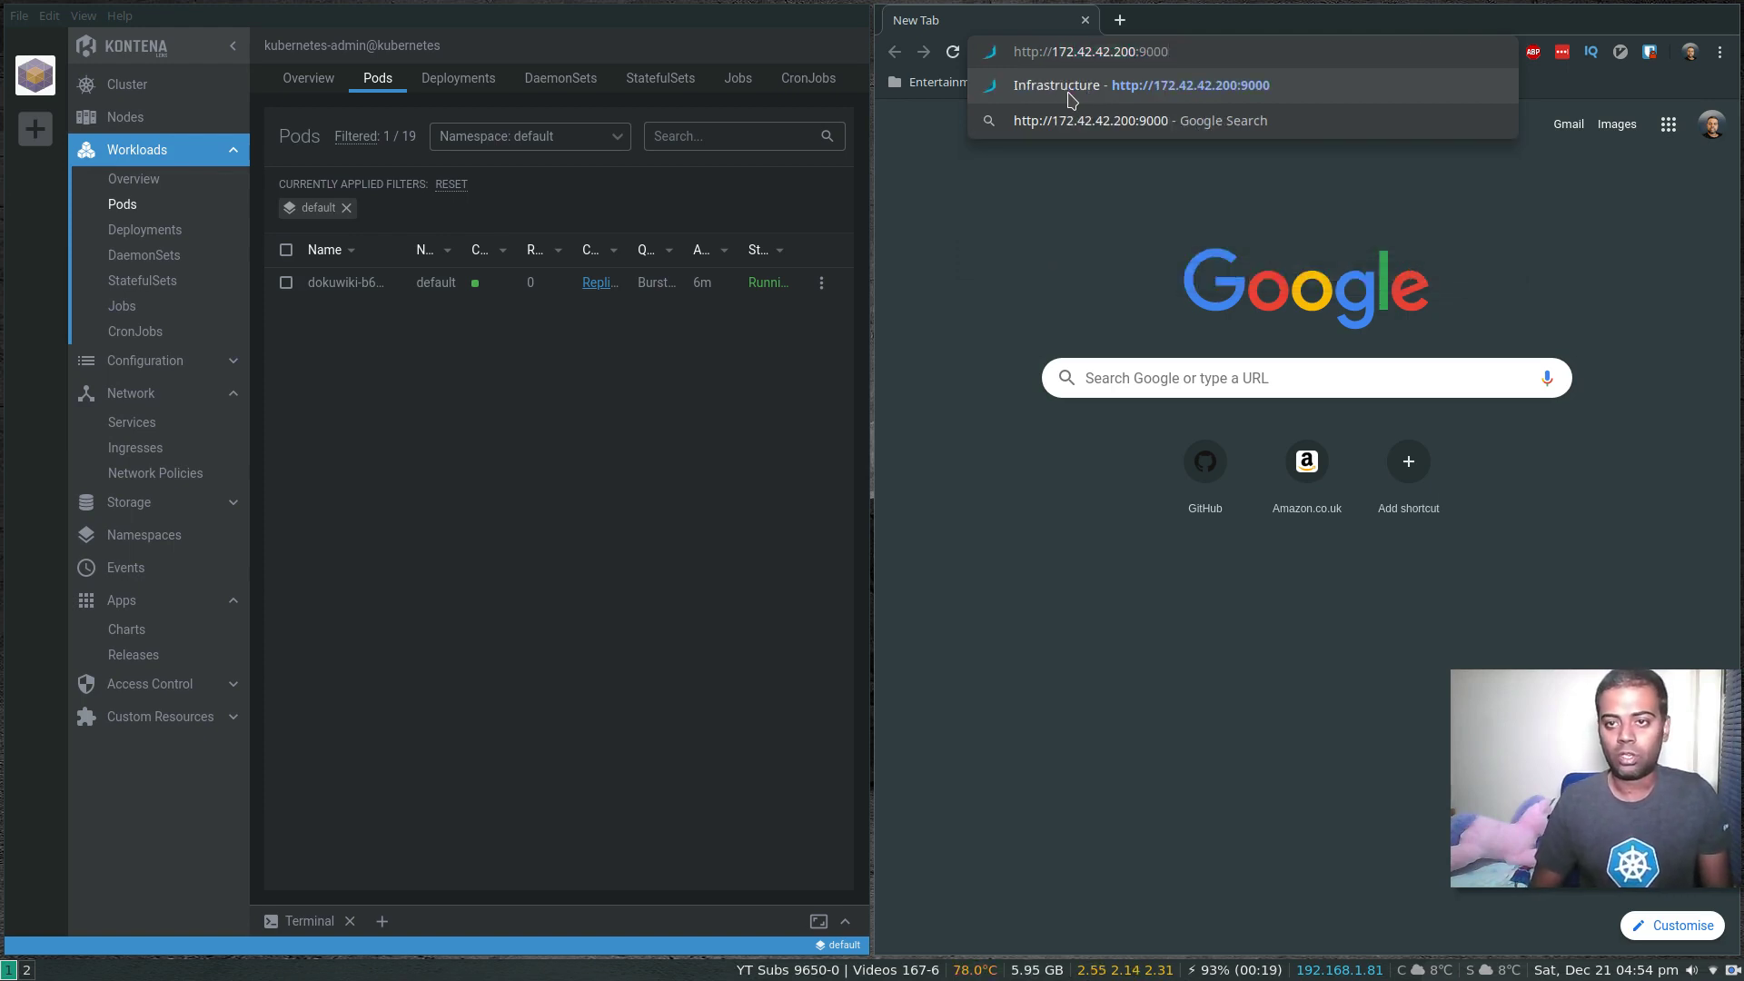
key("Delete")
type(":")
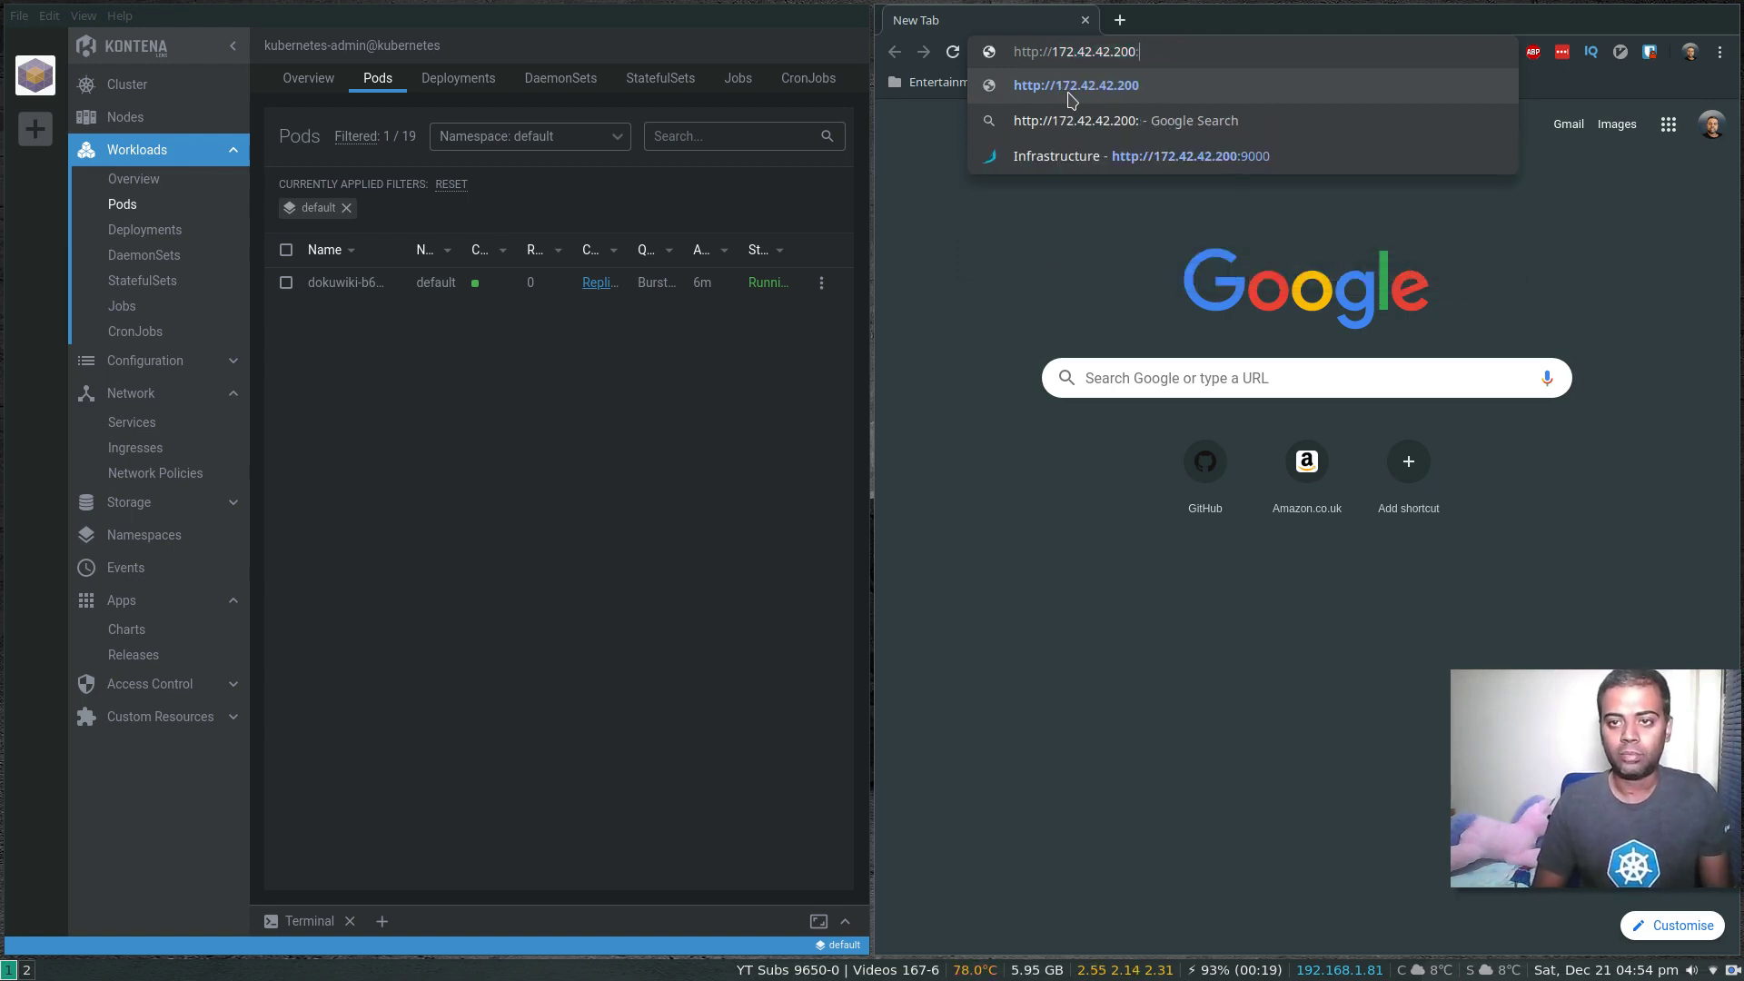
key("BackSpace")
key("BackSpace")
key("BackSpace")
key("BackSpace")
key("BackSpace")
key("BackSpace")
key("BackSpace")
key("BackSpace")
key("BackSpace")
key("BackSpace")
key("BackSpace")
key("BackSpace")
key("BackSpace")
key("BackSpace")
key("BackSpace")
key("BackSpace")
key("BackSpace")
key("BackSpace")
key("BackSpace")
key("BackSpace")
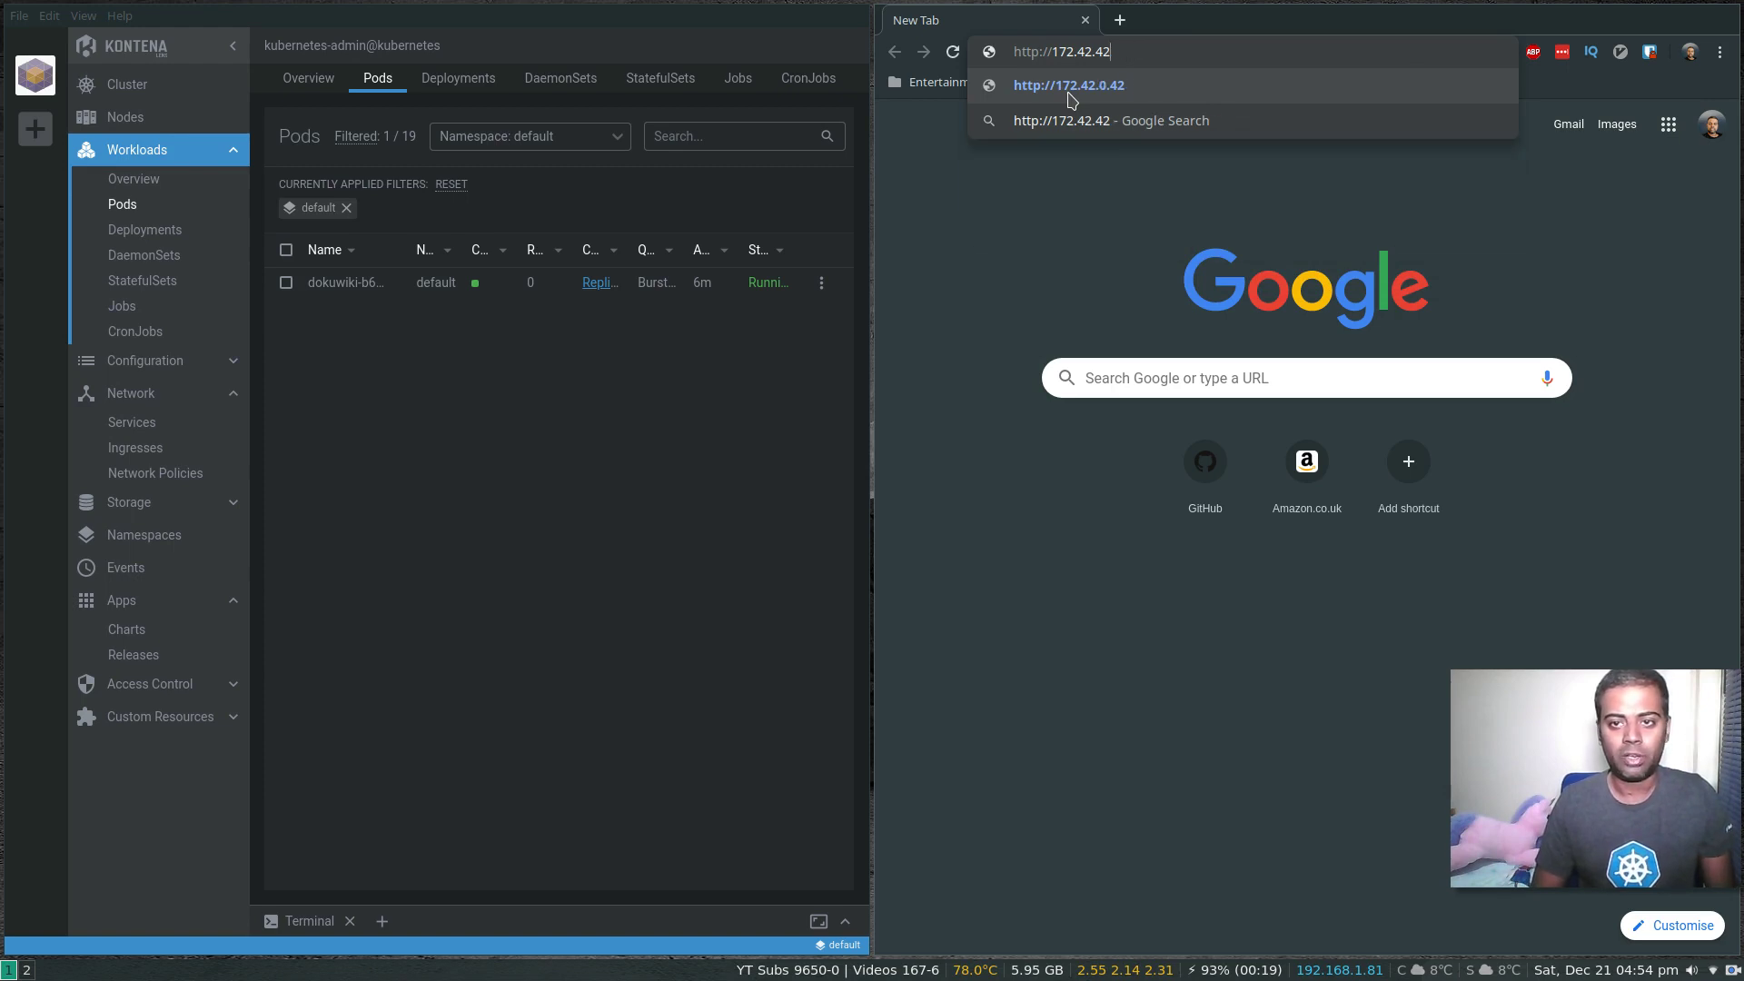
Step: Return to Kontena Lens and run kubectl get nodes -o wide in its built-in terminal
left_click(463, 581)
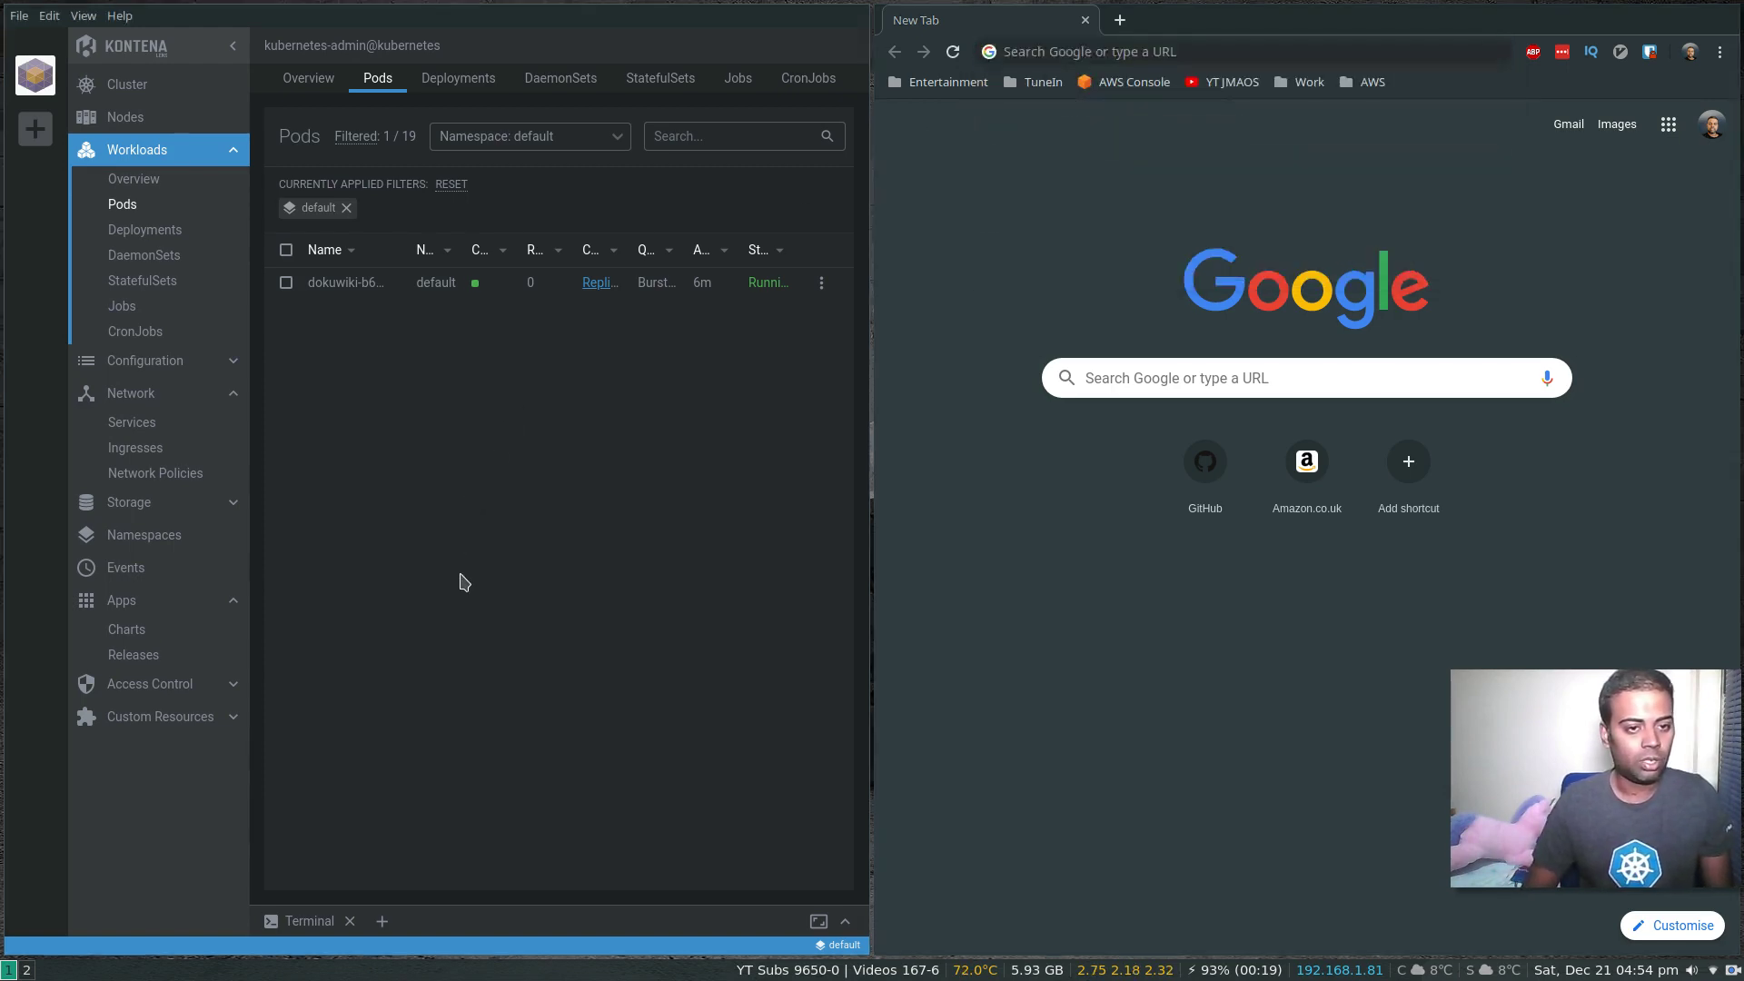
left_click(311, 923)
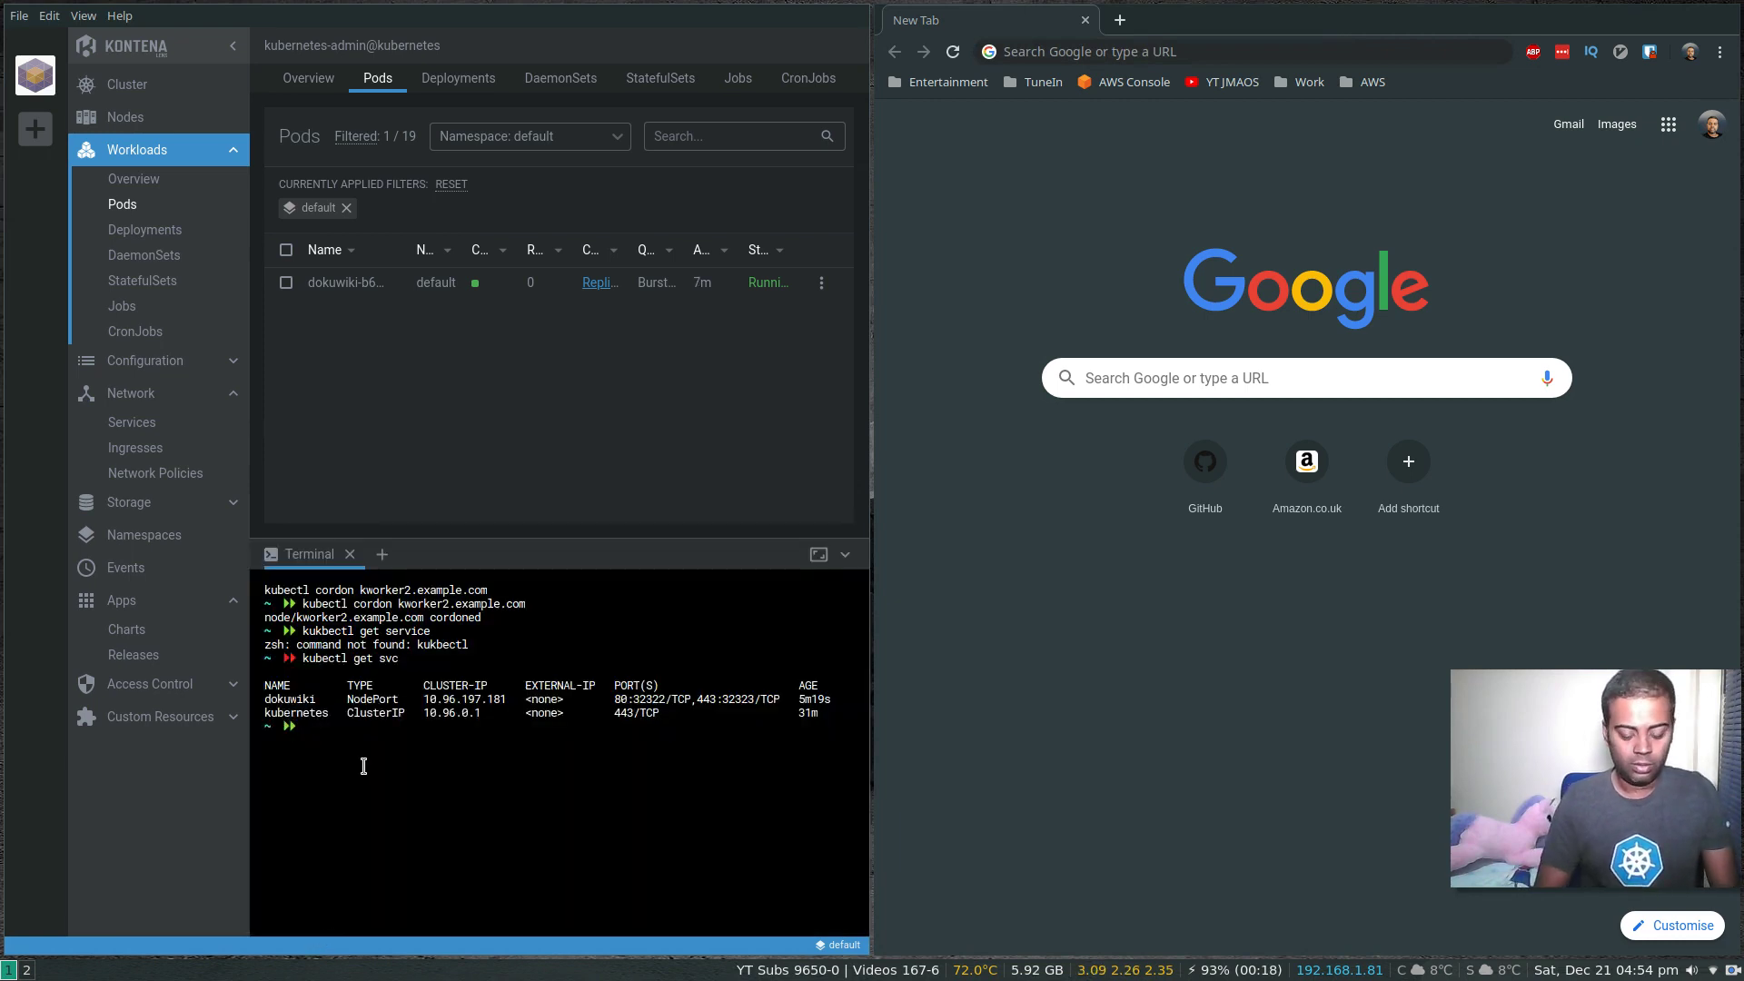
type("kubectl get nodes")
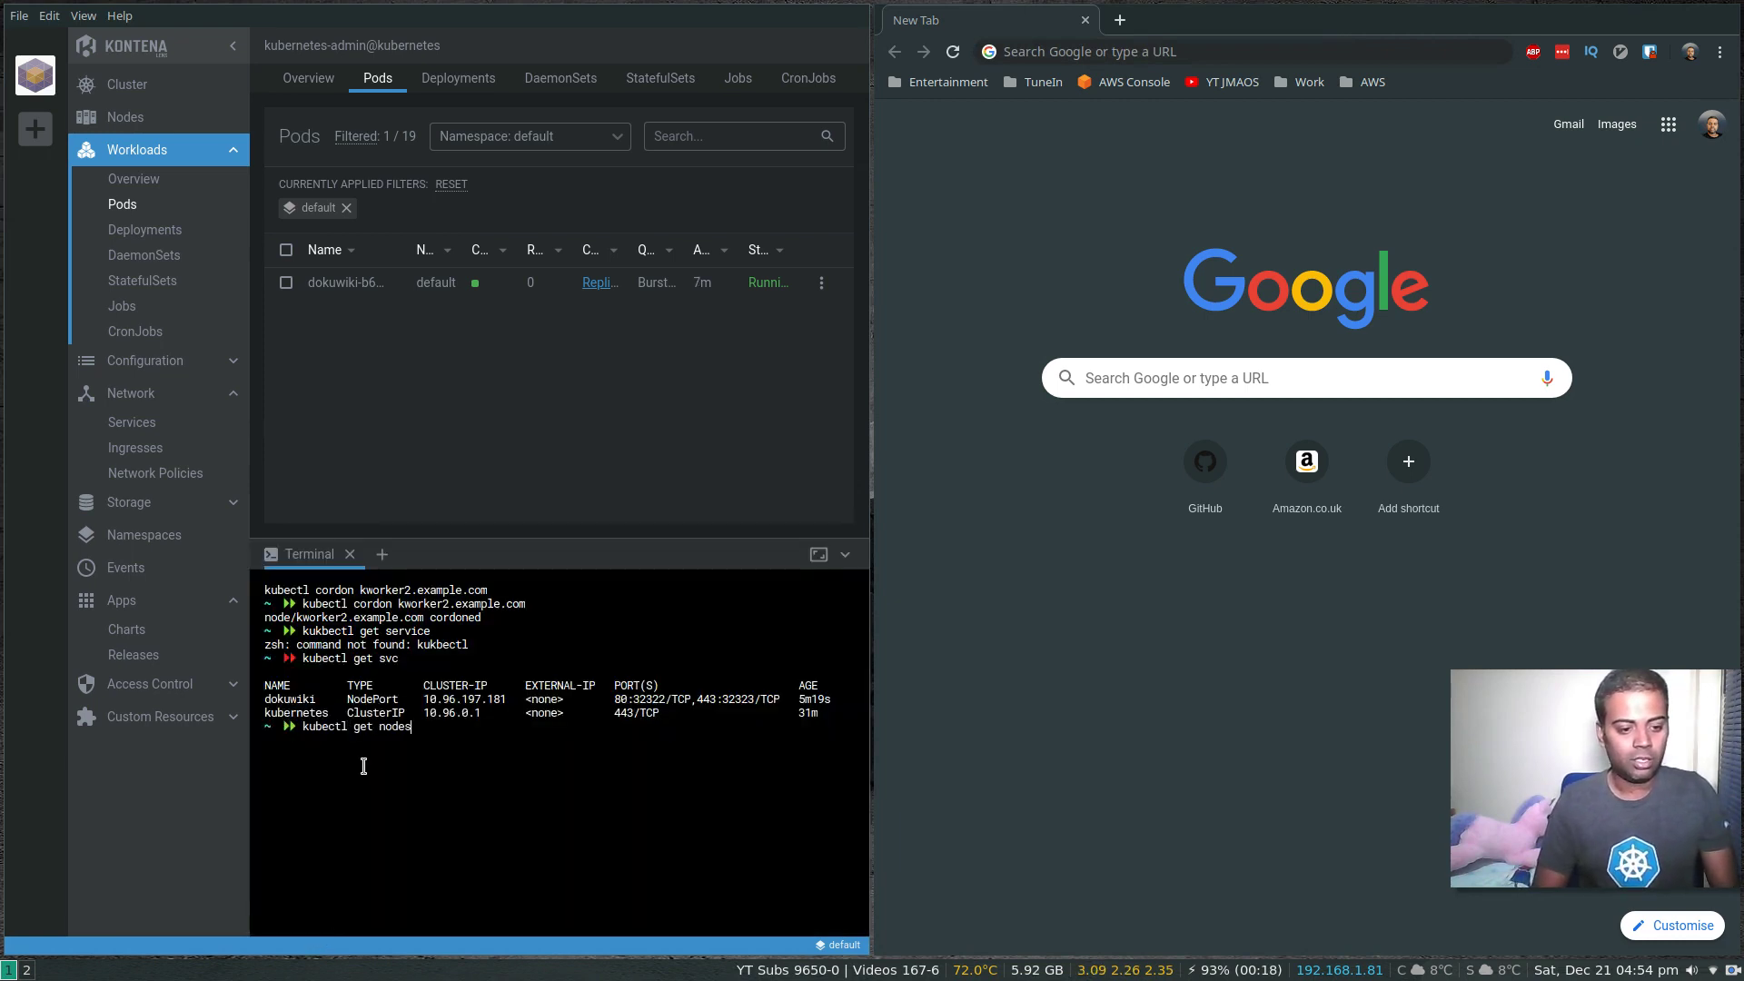
type(" -o wide")
key("Return")
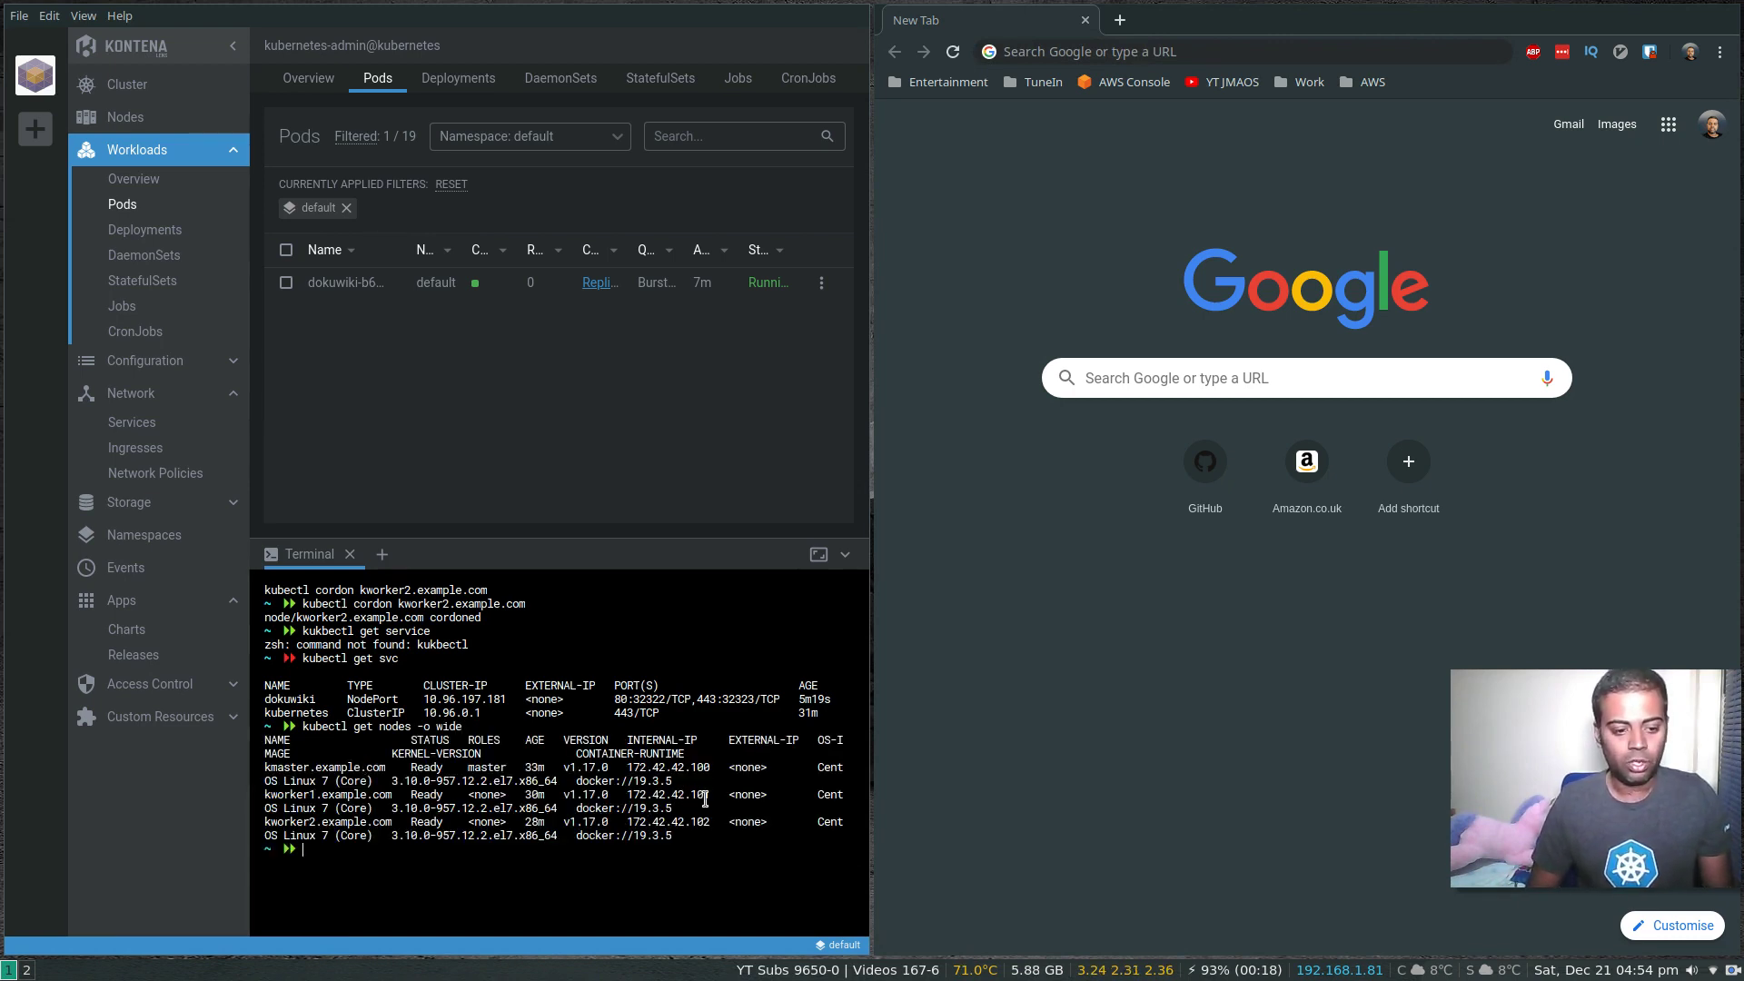
Step: Load the dokuwiki site at 172.42.42.101:32322 in the browser, check its start page, and close the browser
left_click(1102, 46)
type("172.")
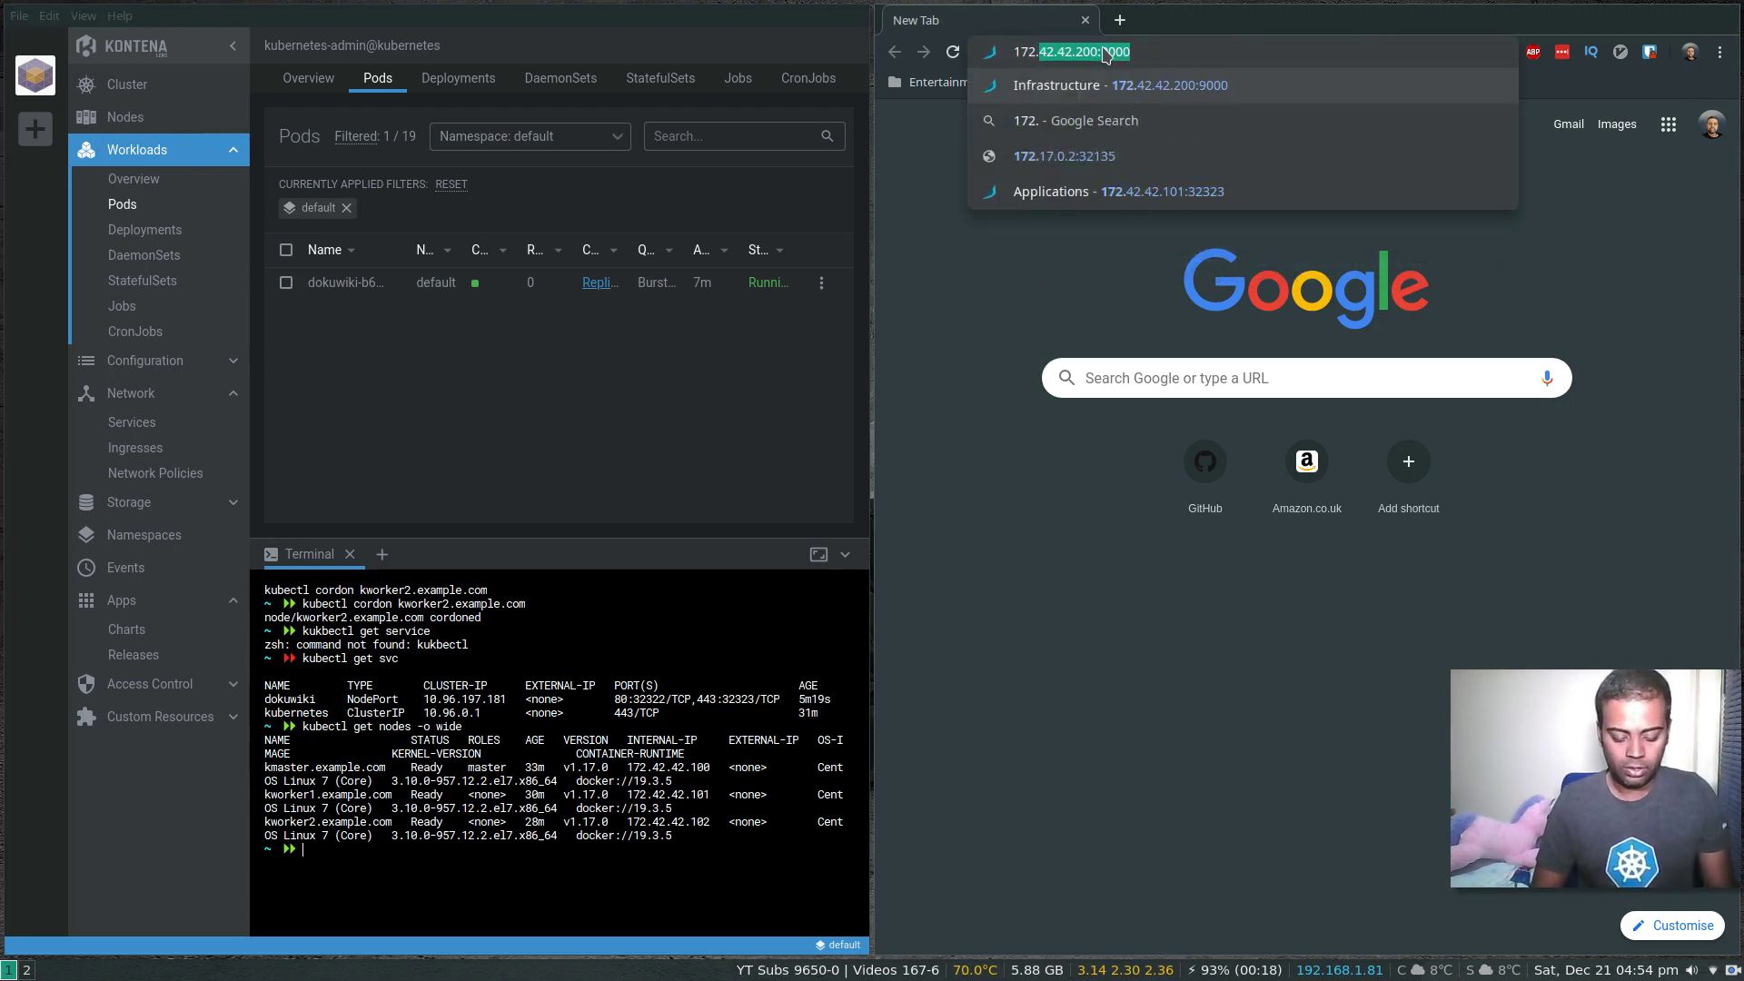
type("42.42.101:32")
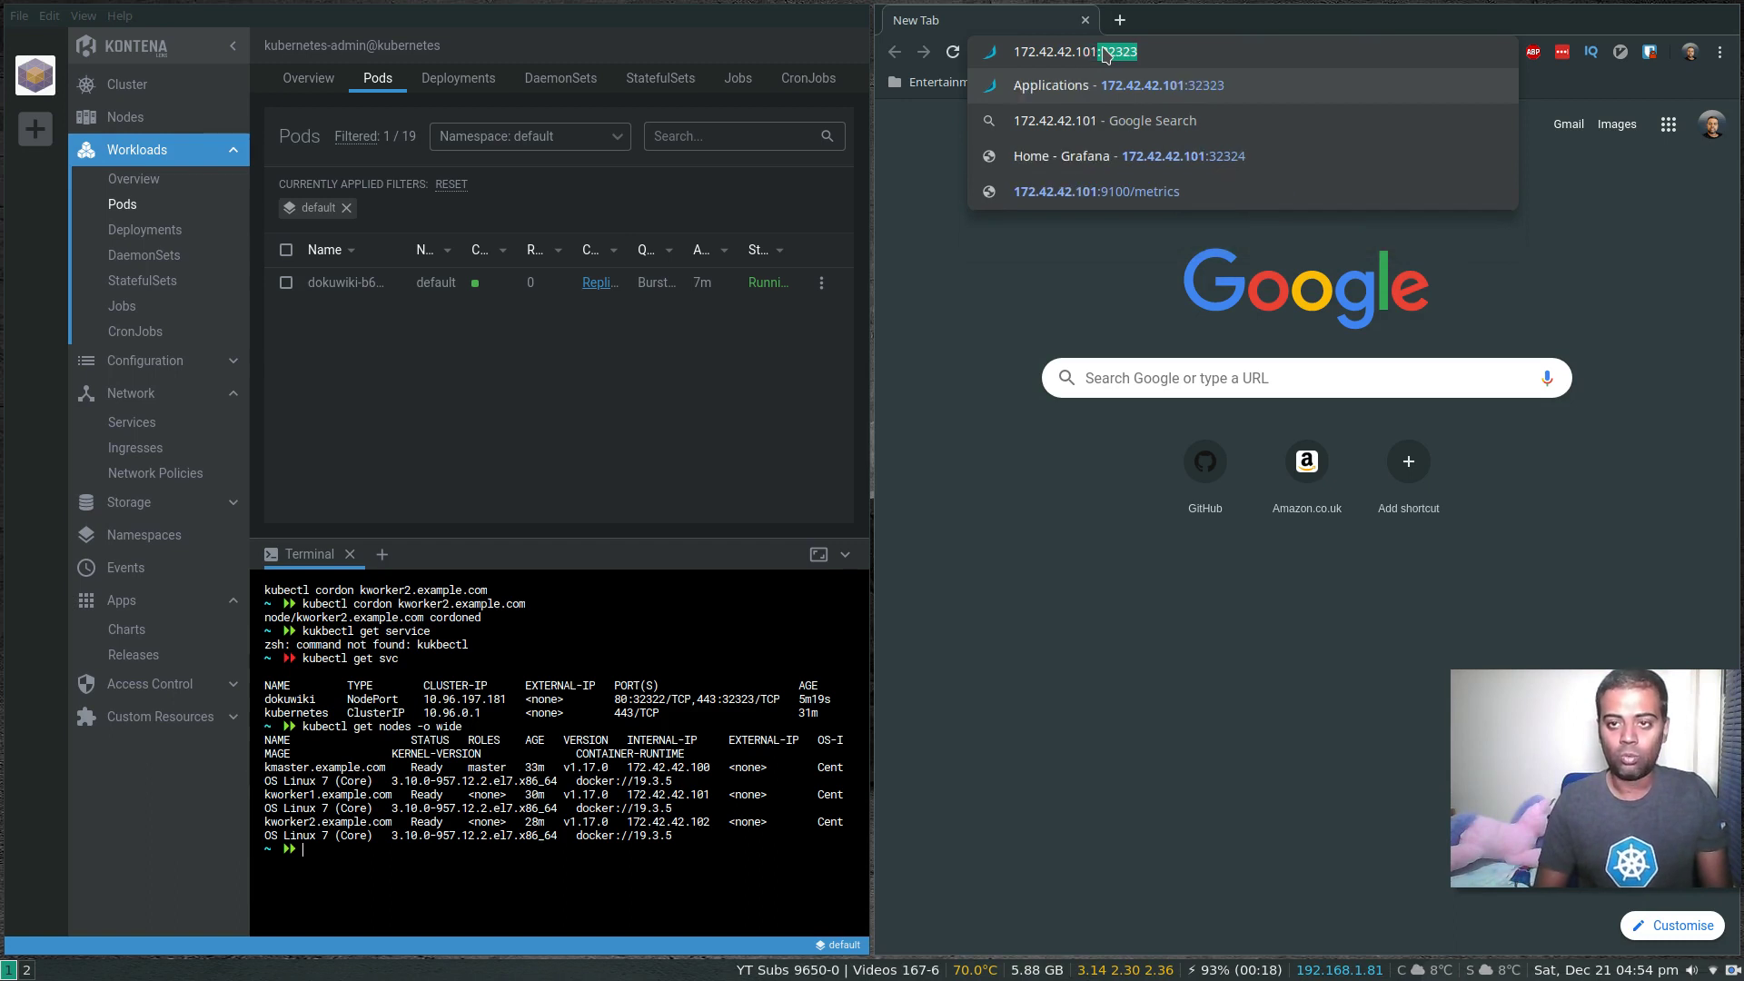
type("322")
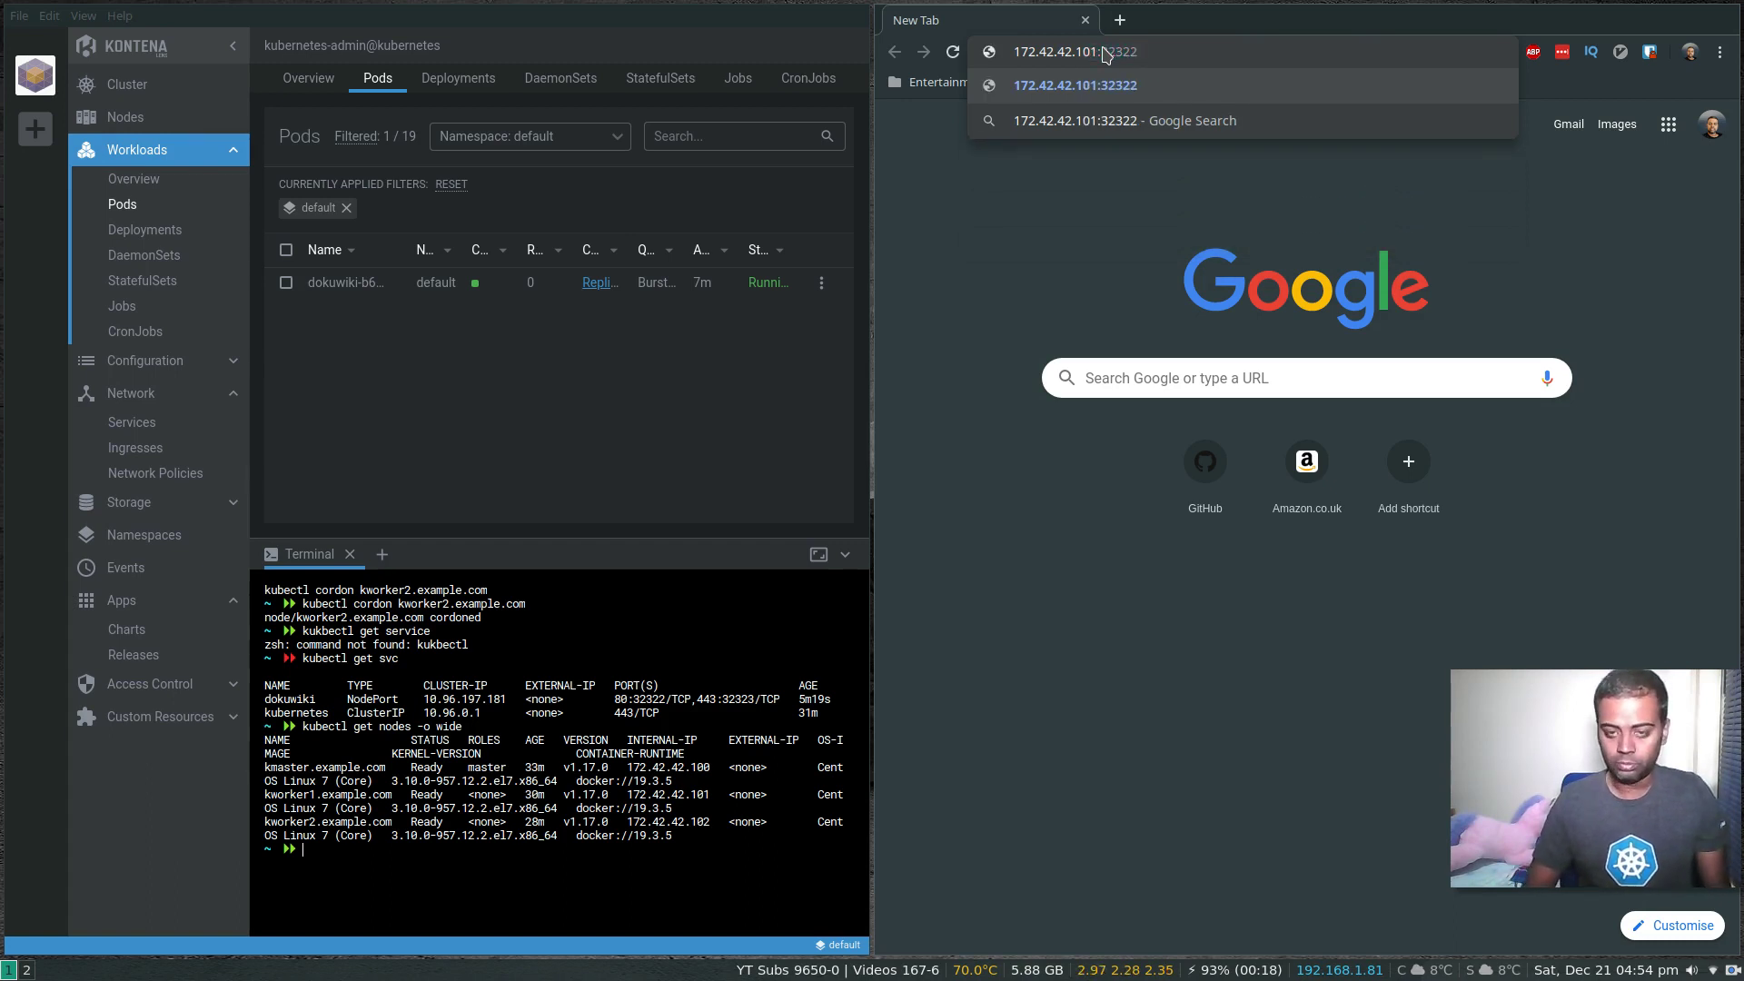
key("Return")
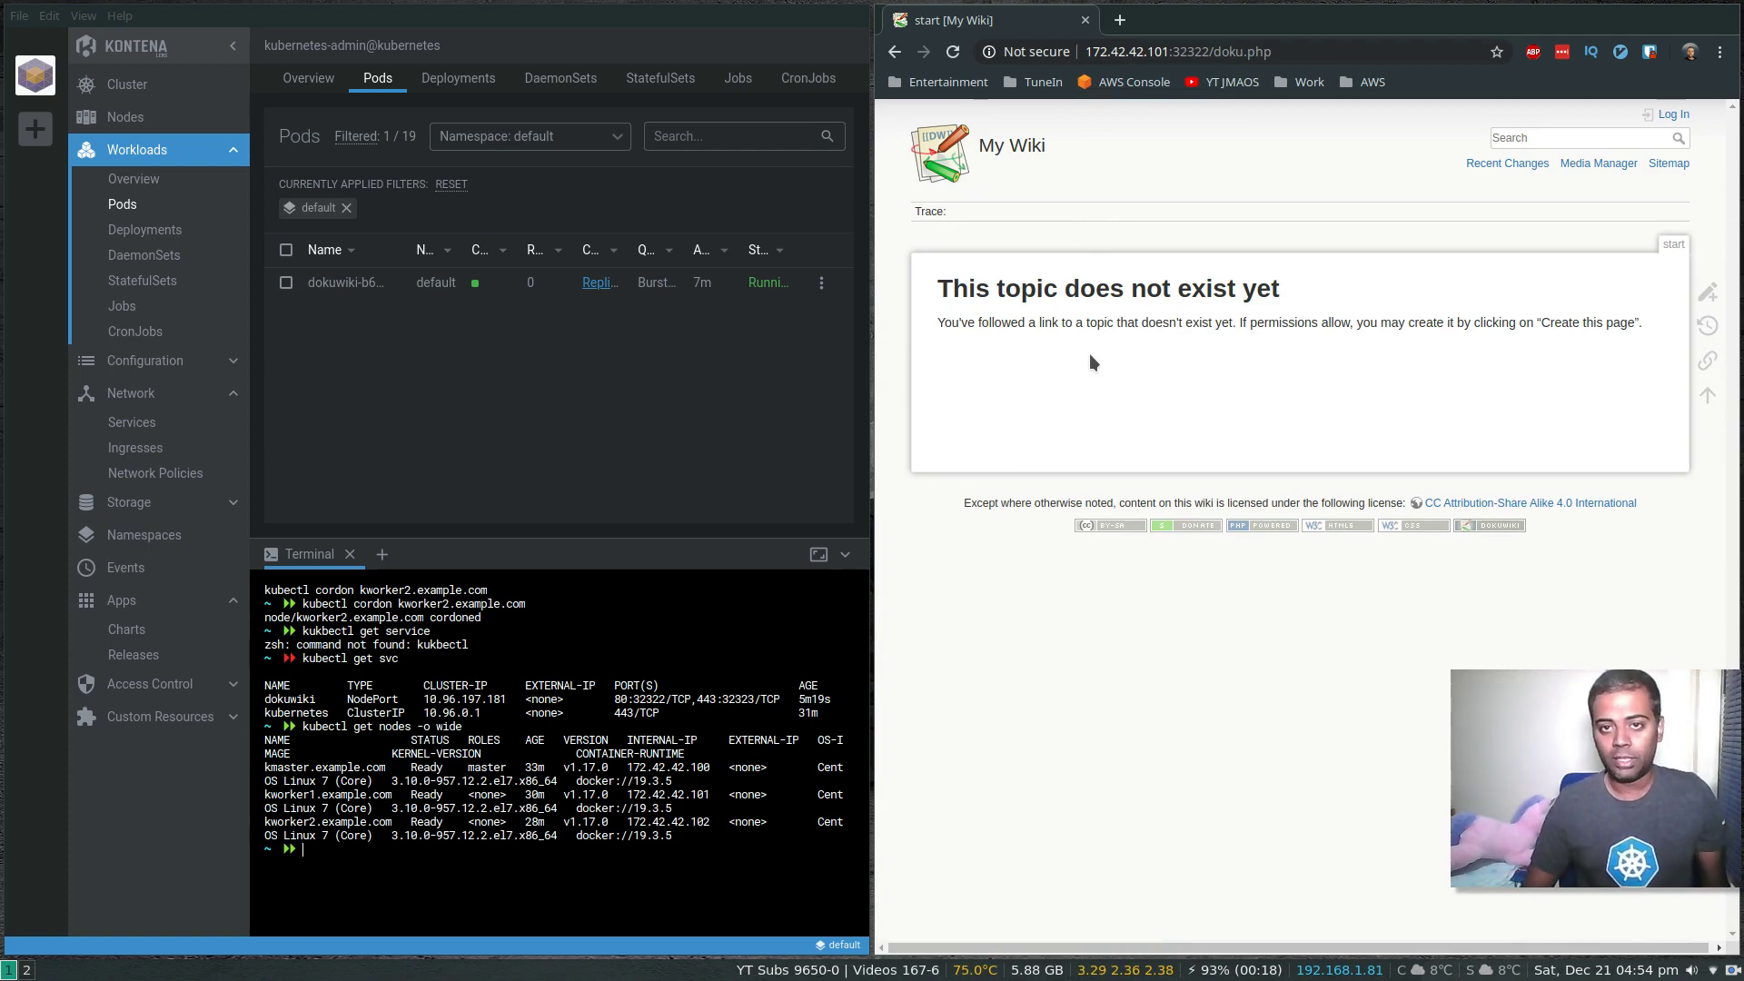
left_click(1084, 20)
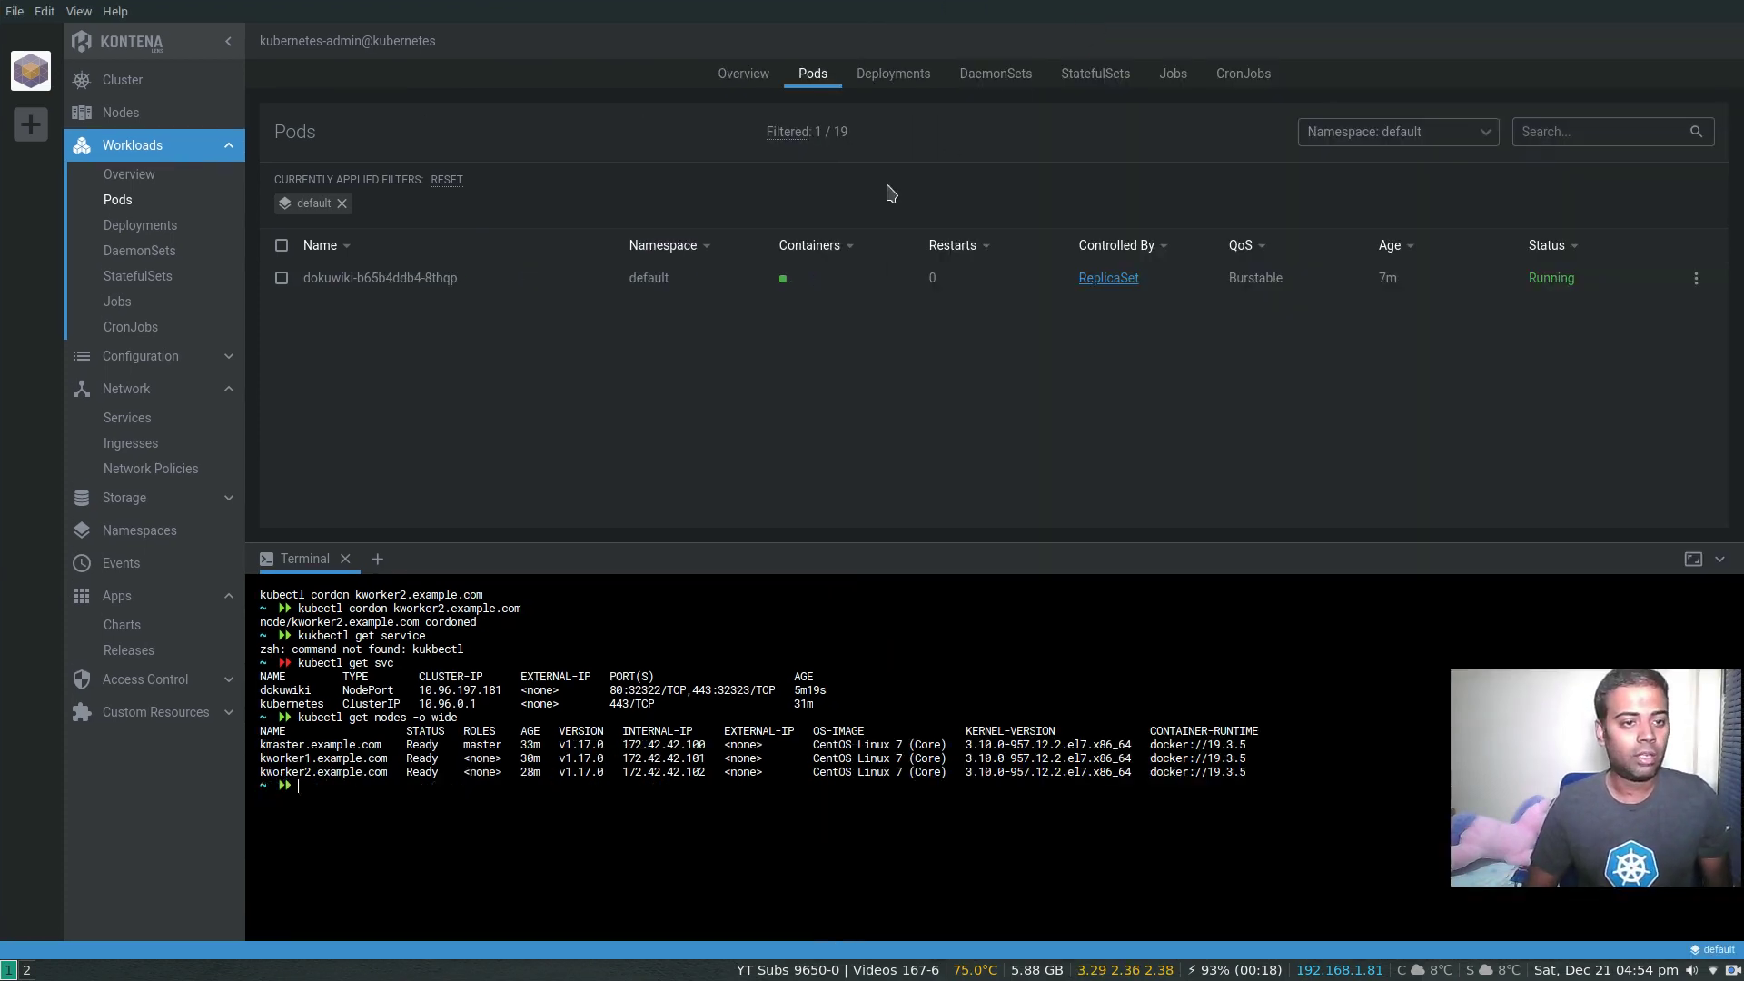
Step: Check the default namespace's services again and collapse the built-in terminal
left_click(141, 417)
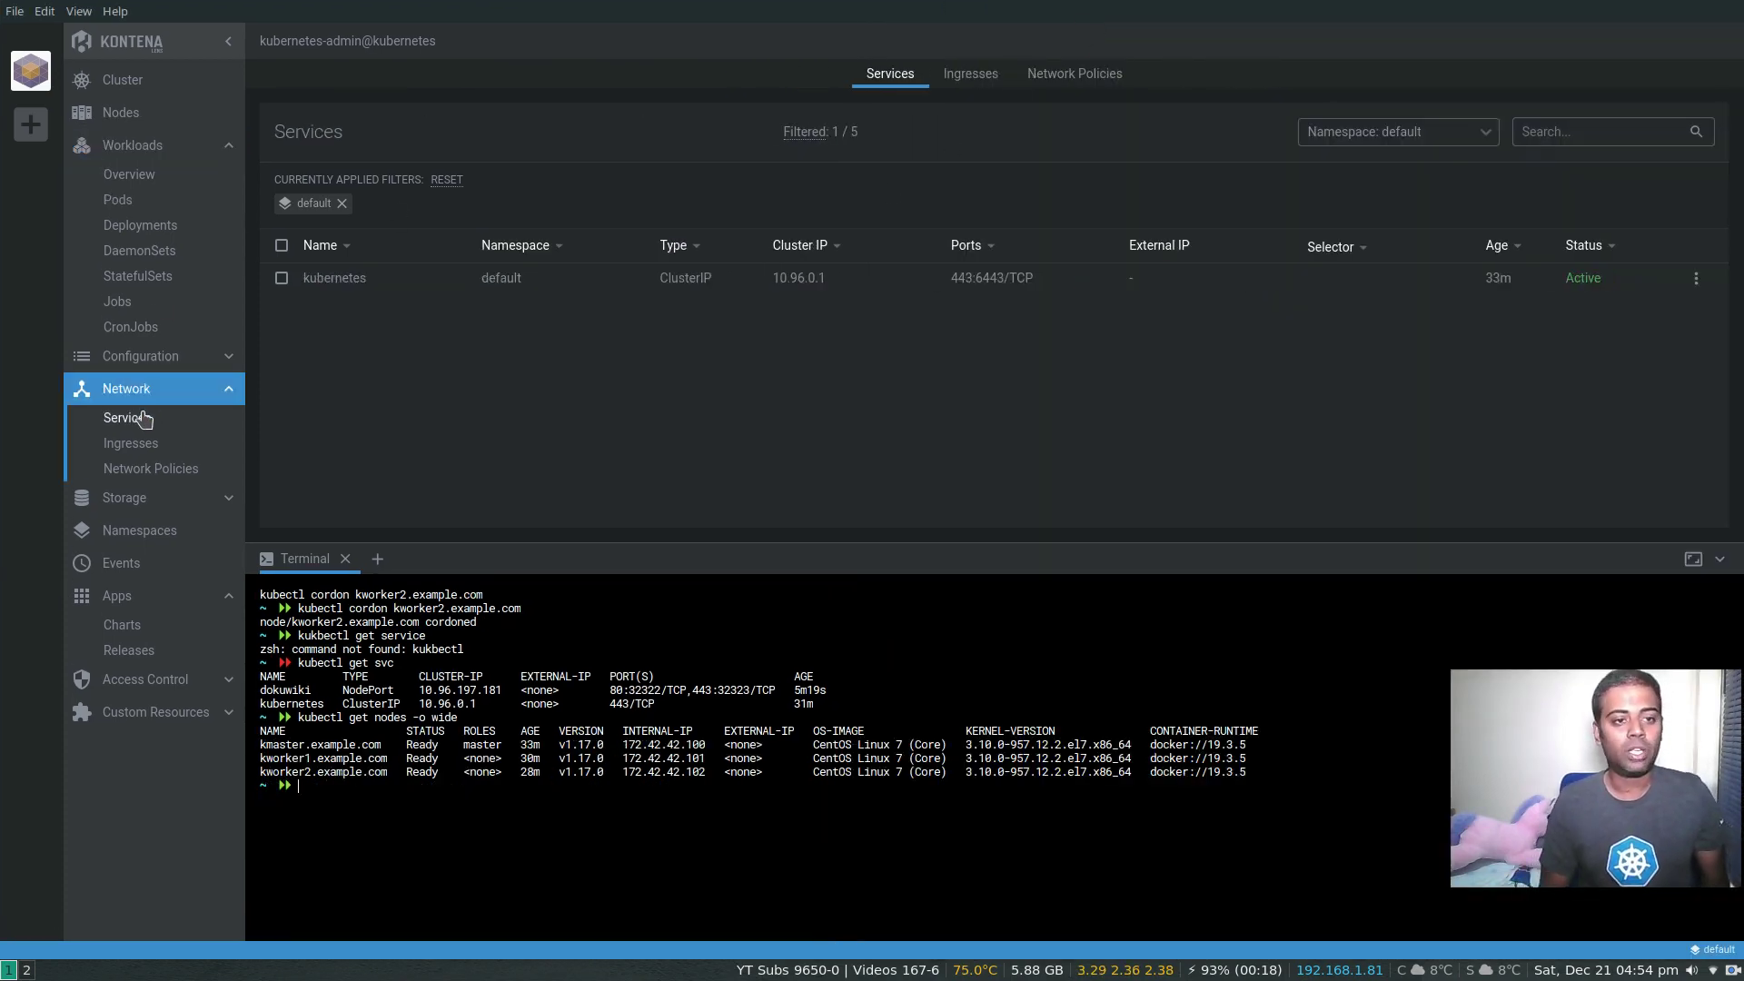
double_click(530, 564)
Step: Examine the cluster overview with the worker memory graph, and look at the nodes list
left_click(133, 87)
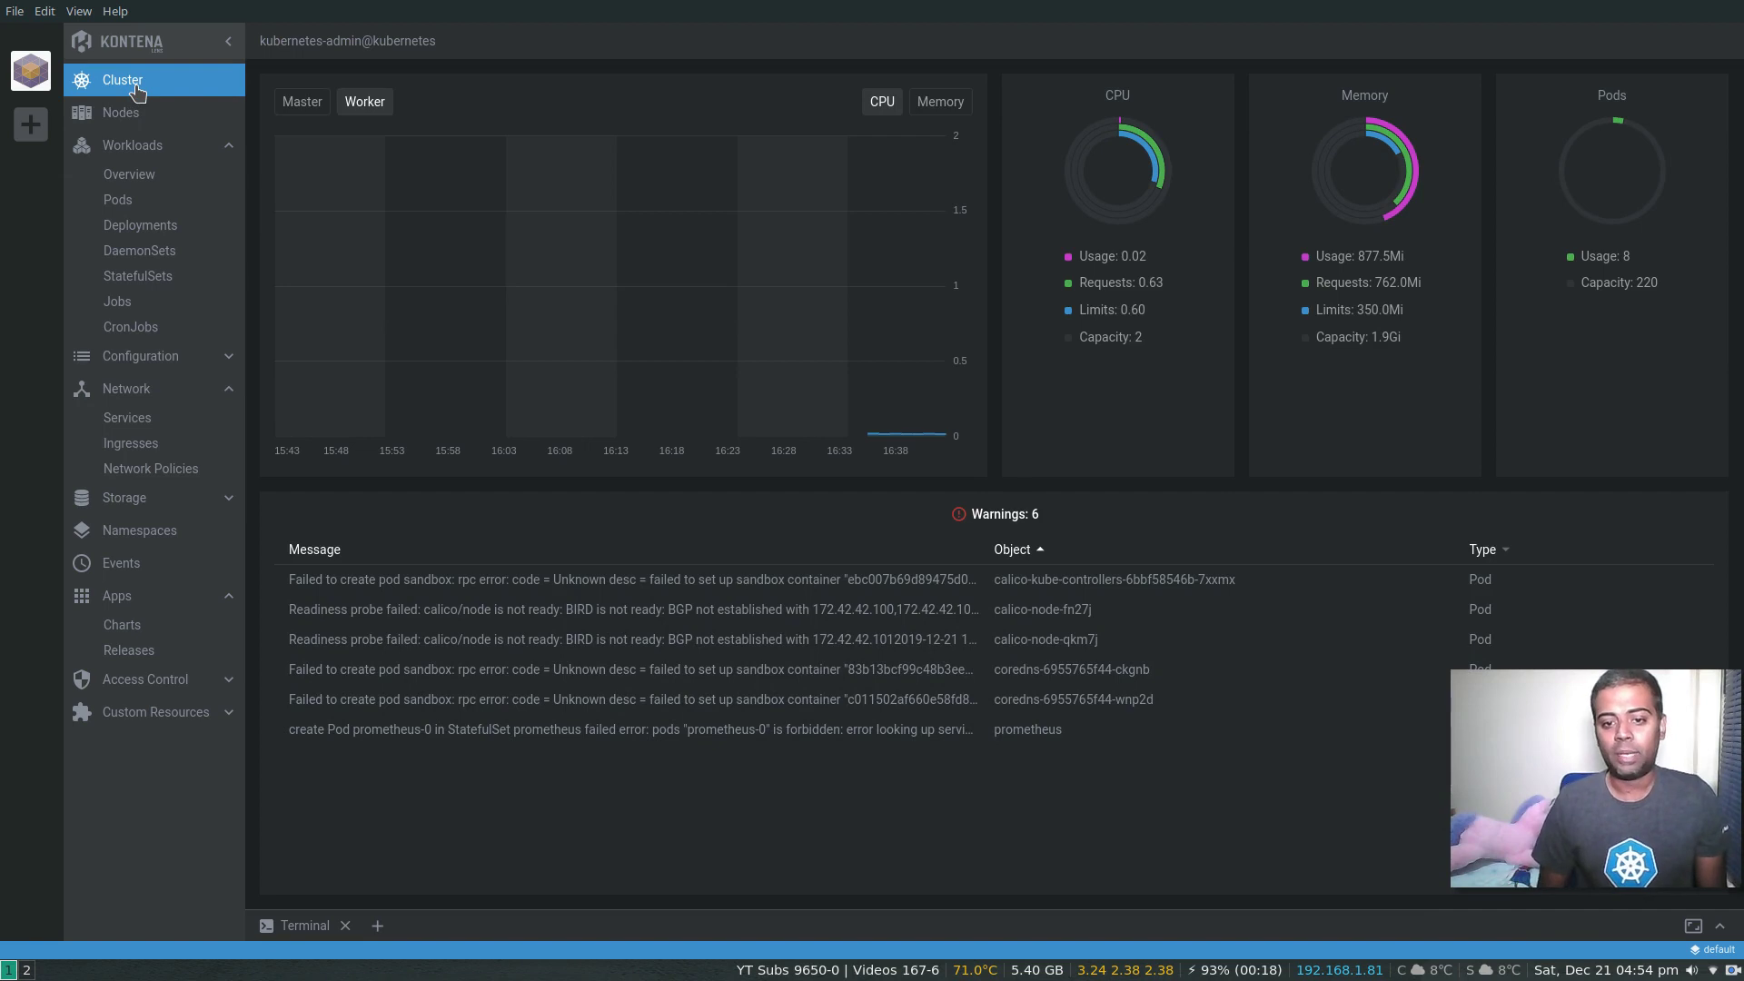
left_click(942, 103)
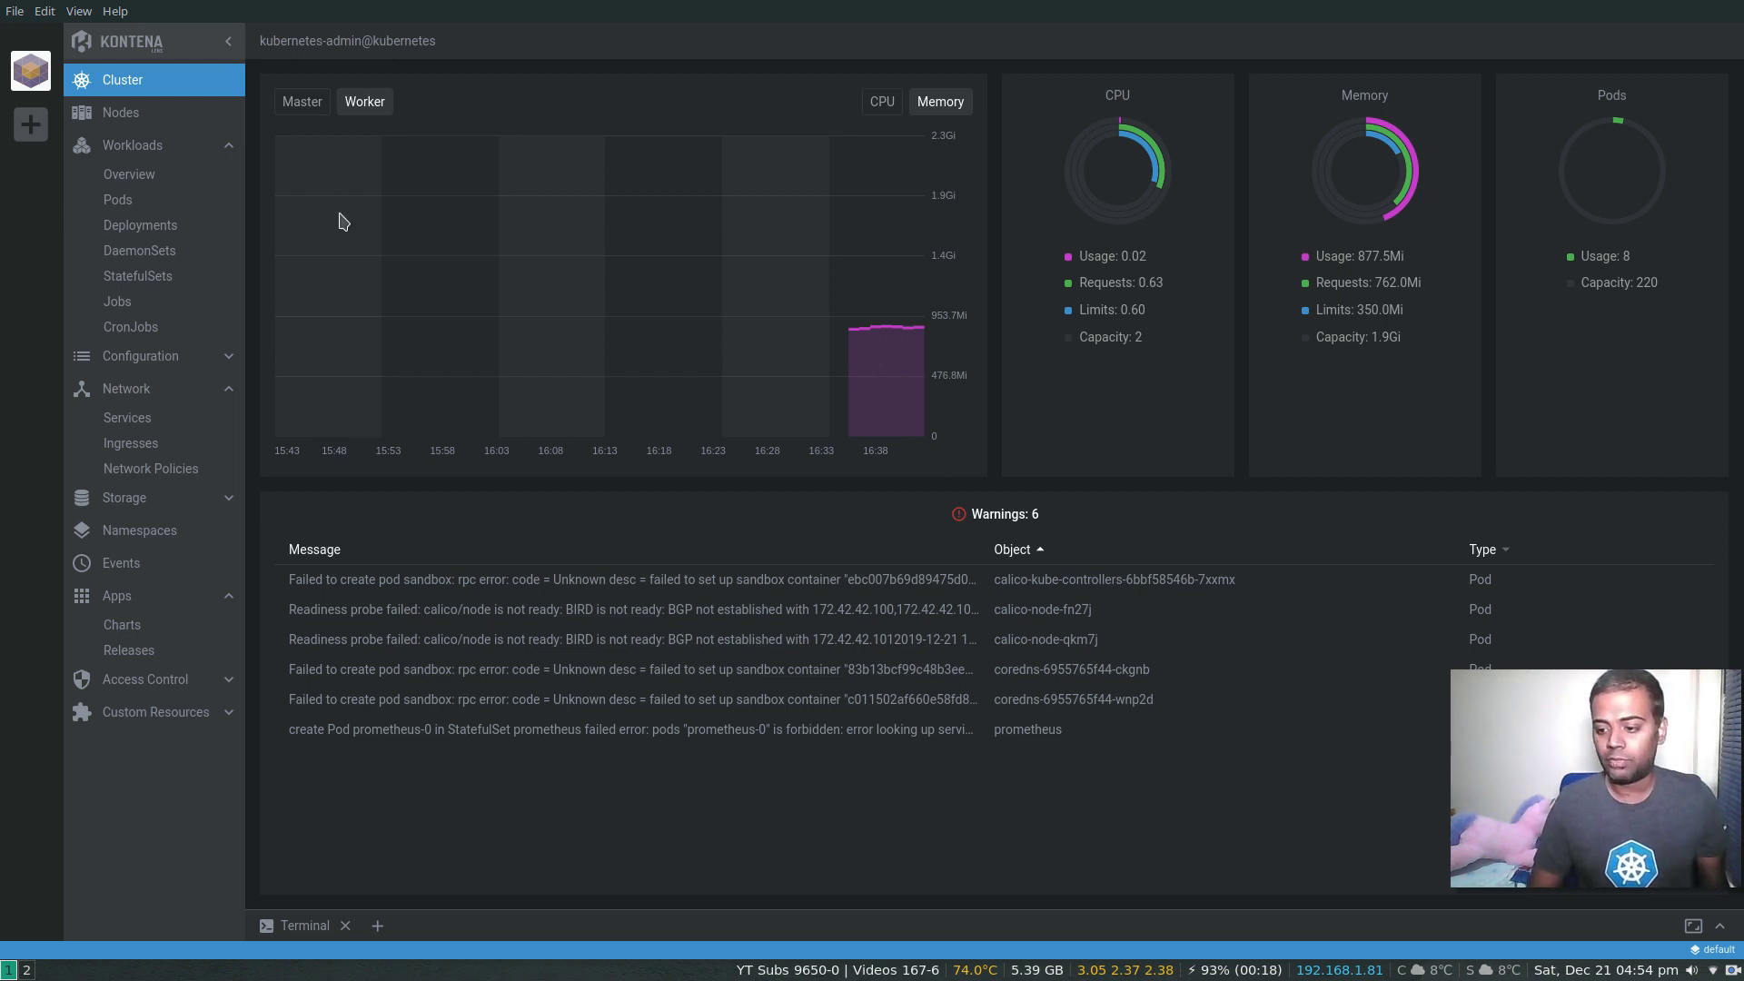
left_click(1719, 950)
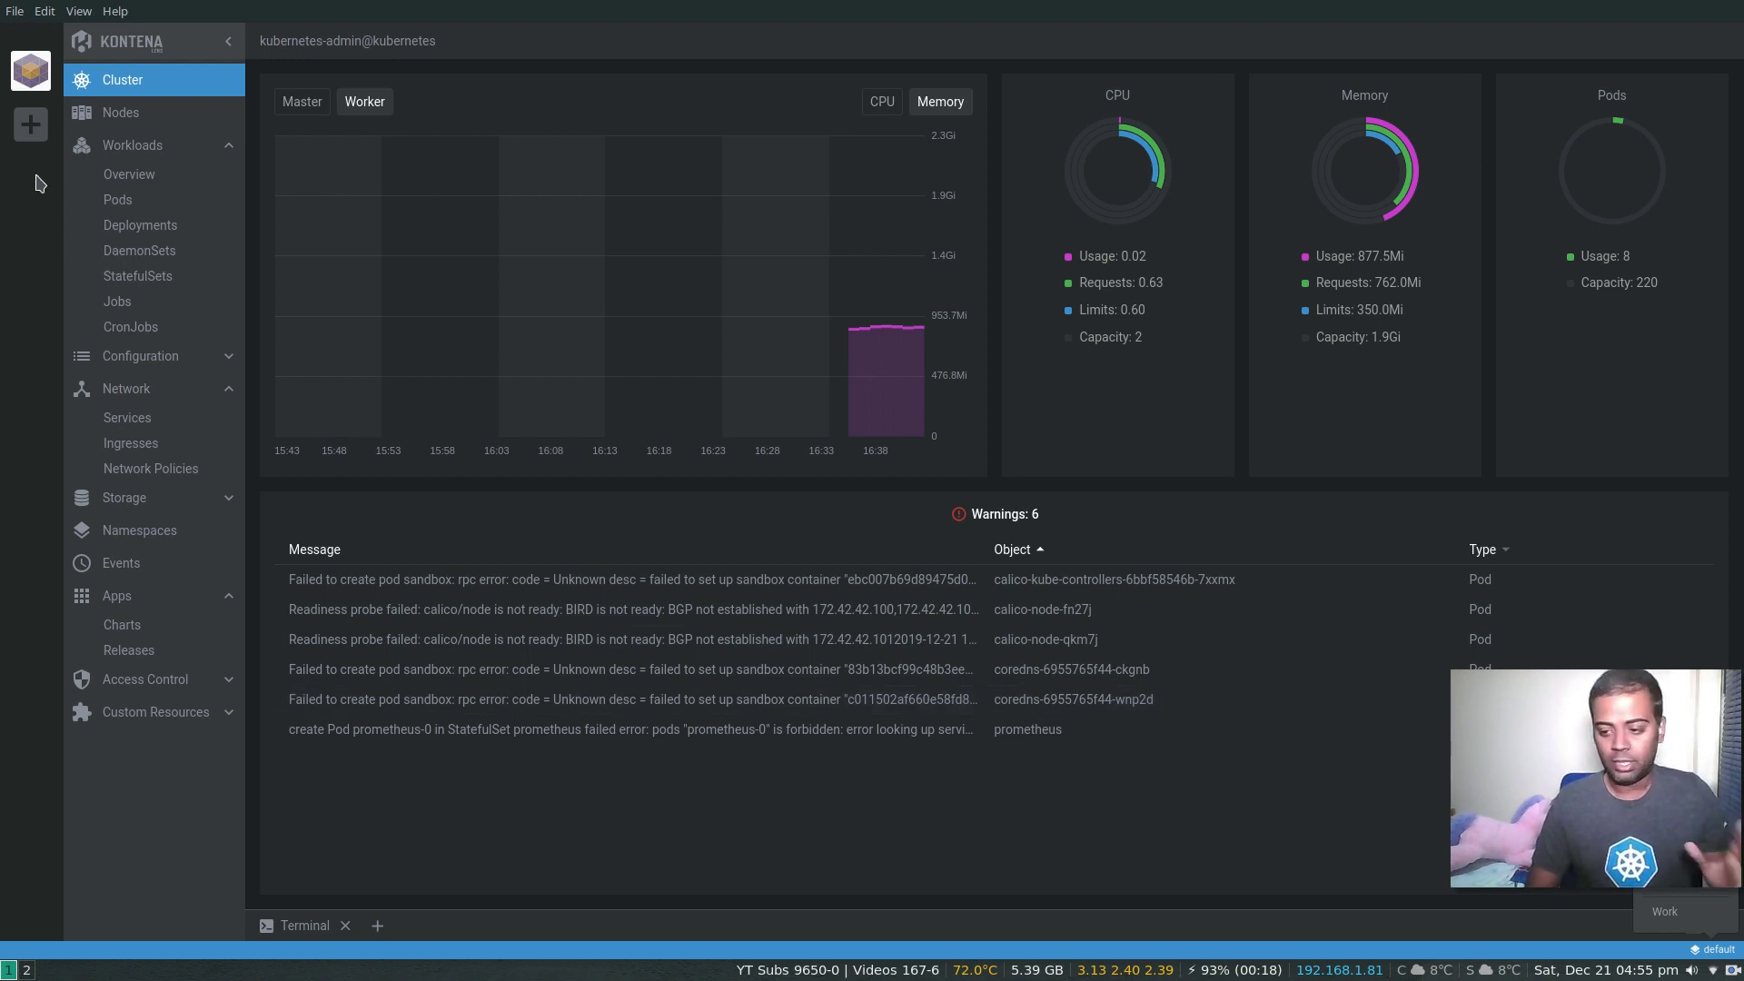
mouse_move(918, 352)
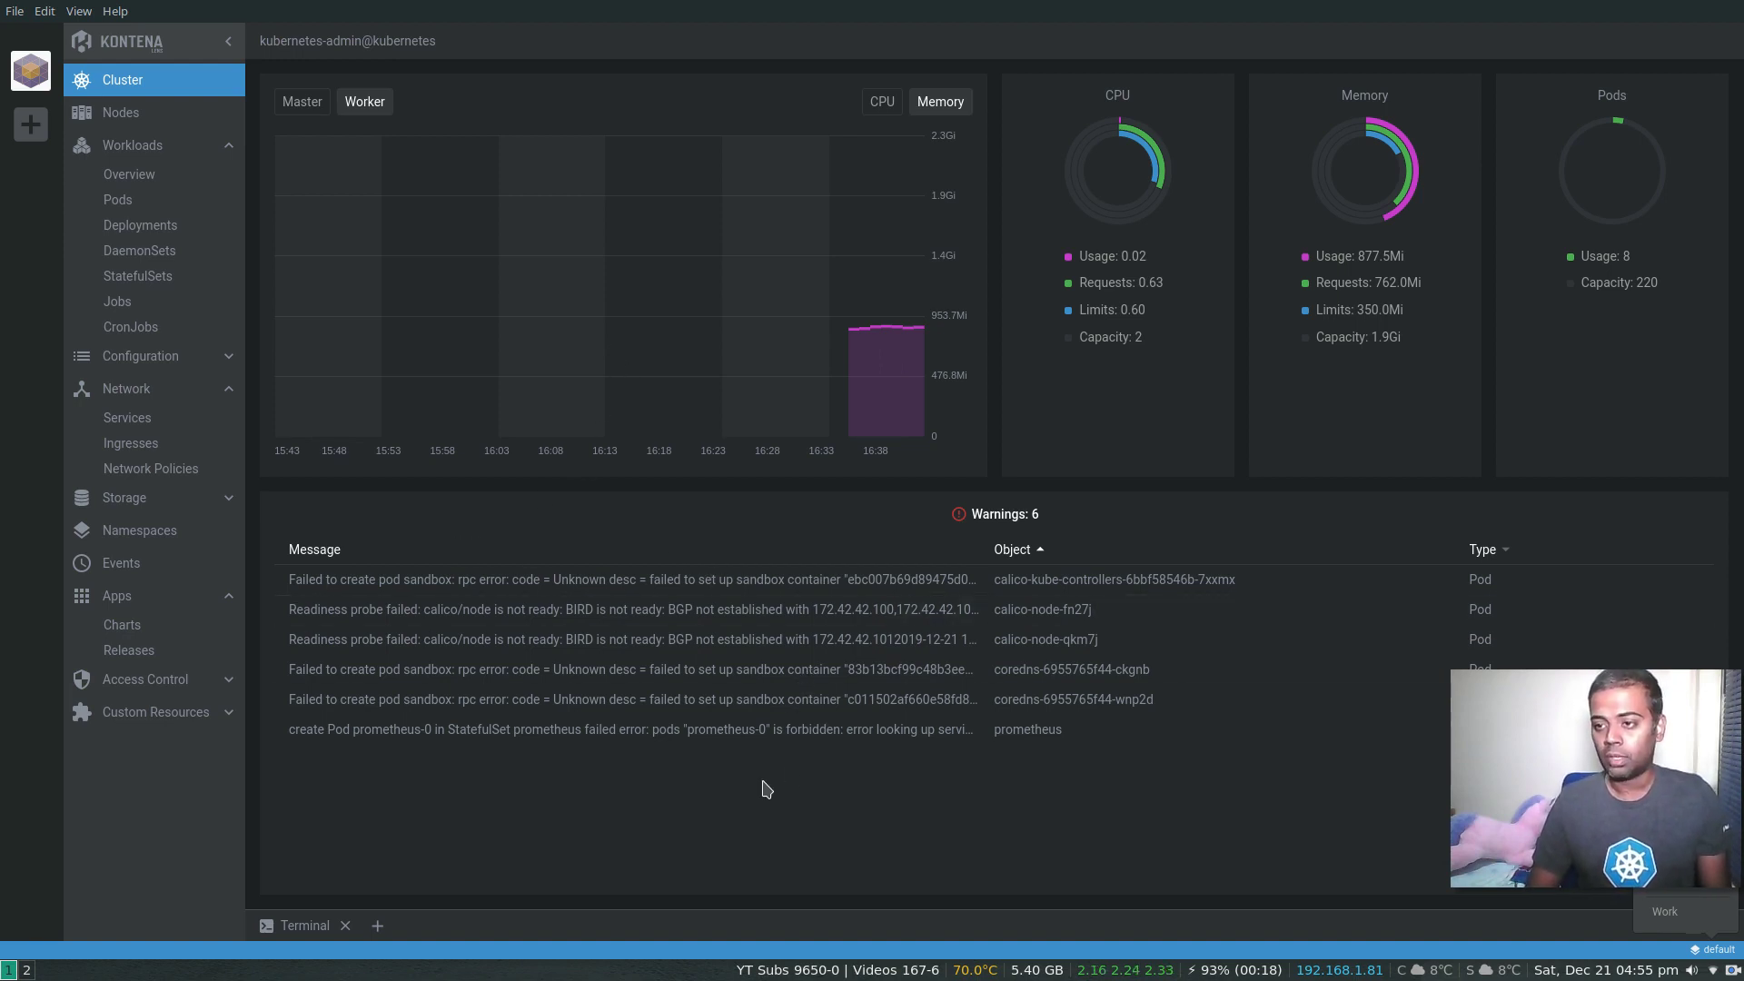
left_click(116, 121)
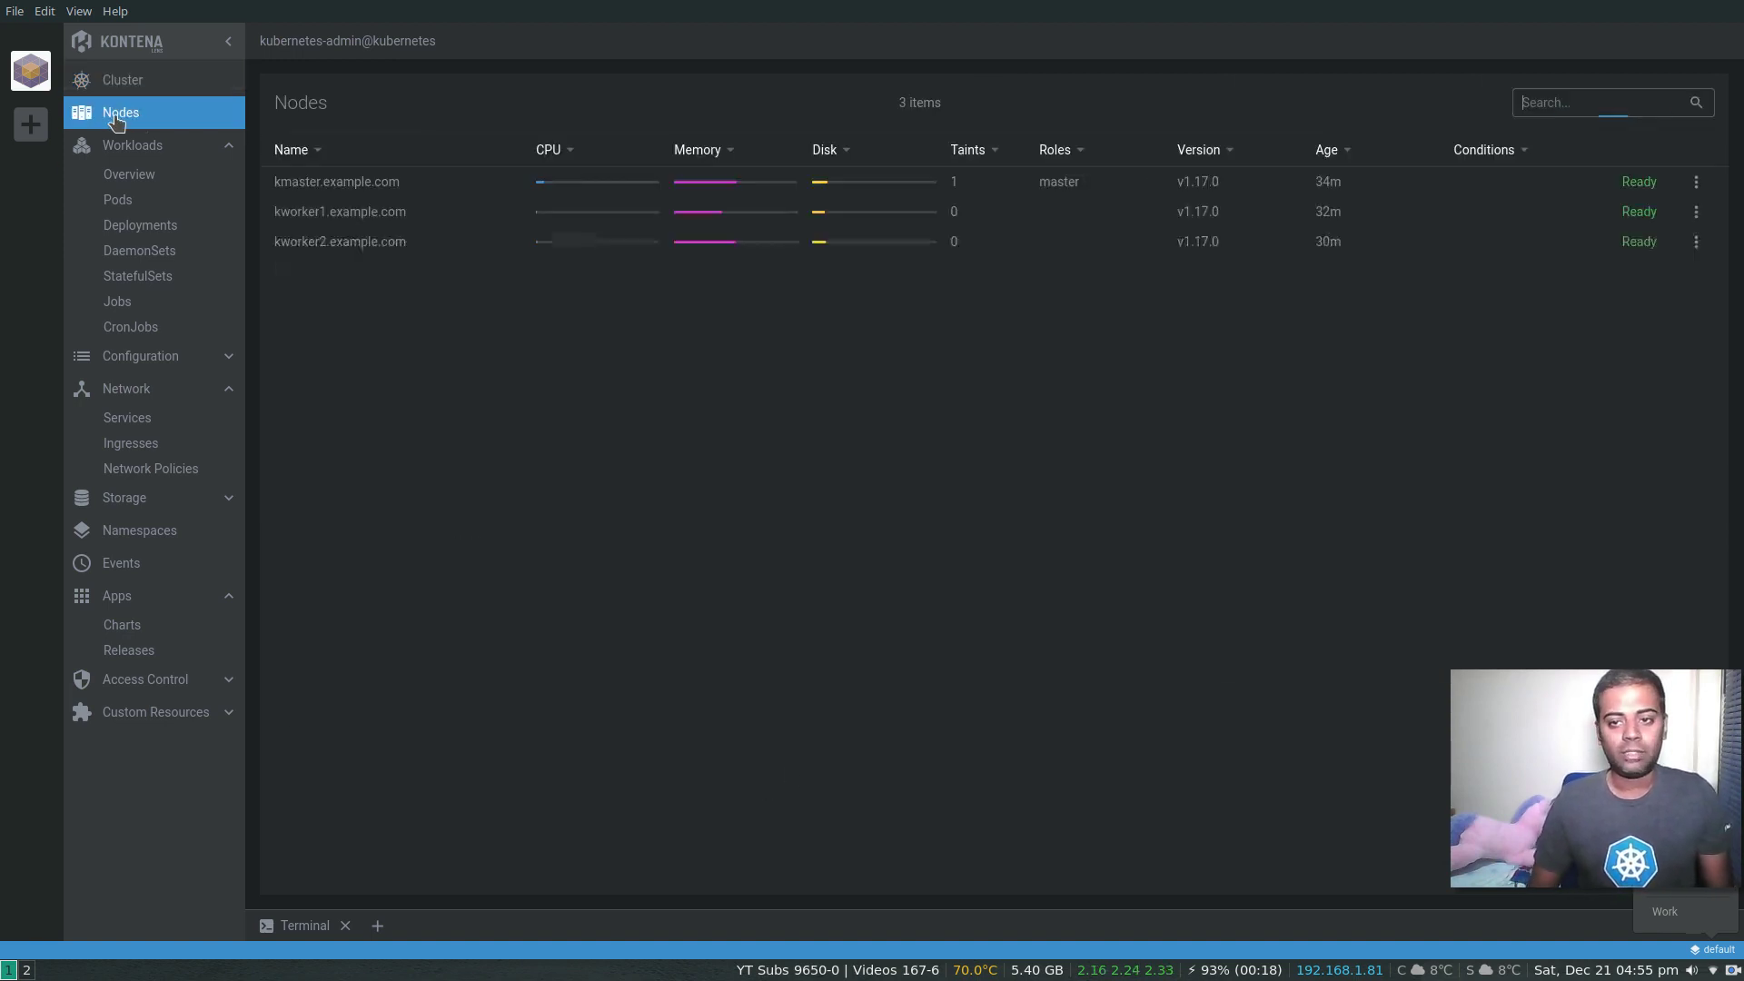
left_click(138, 84)
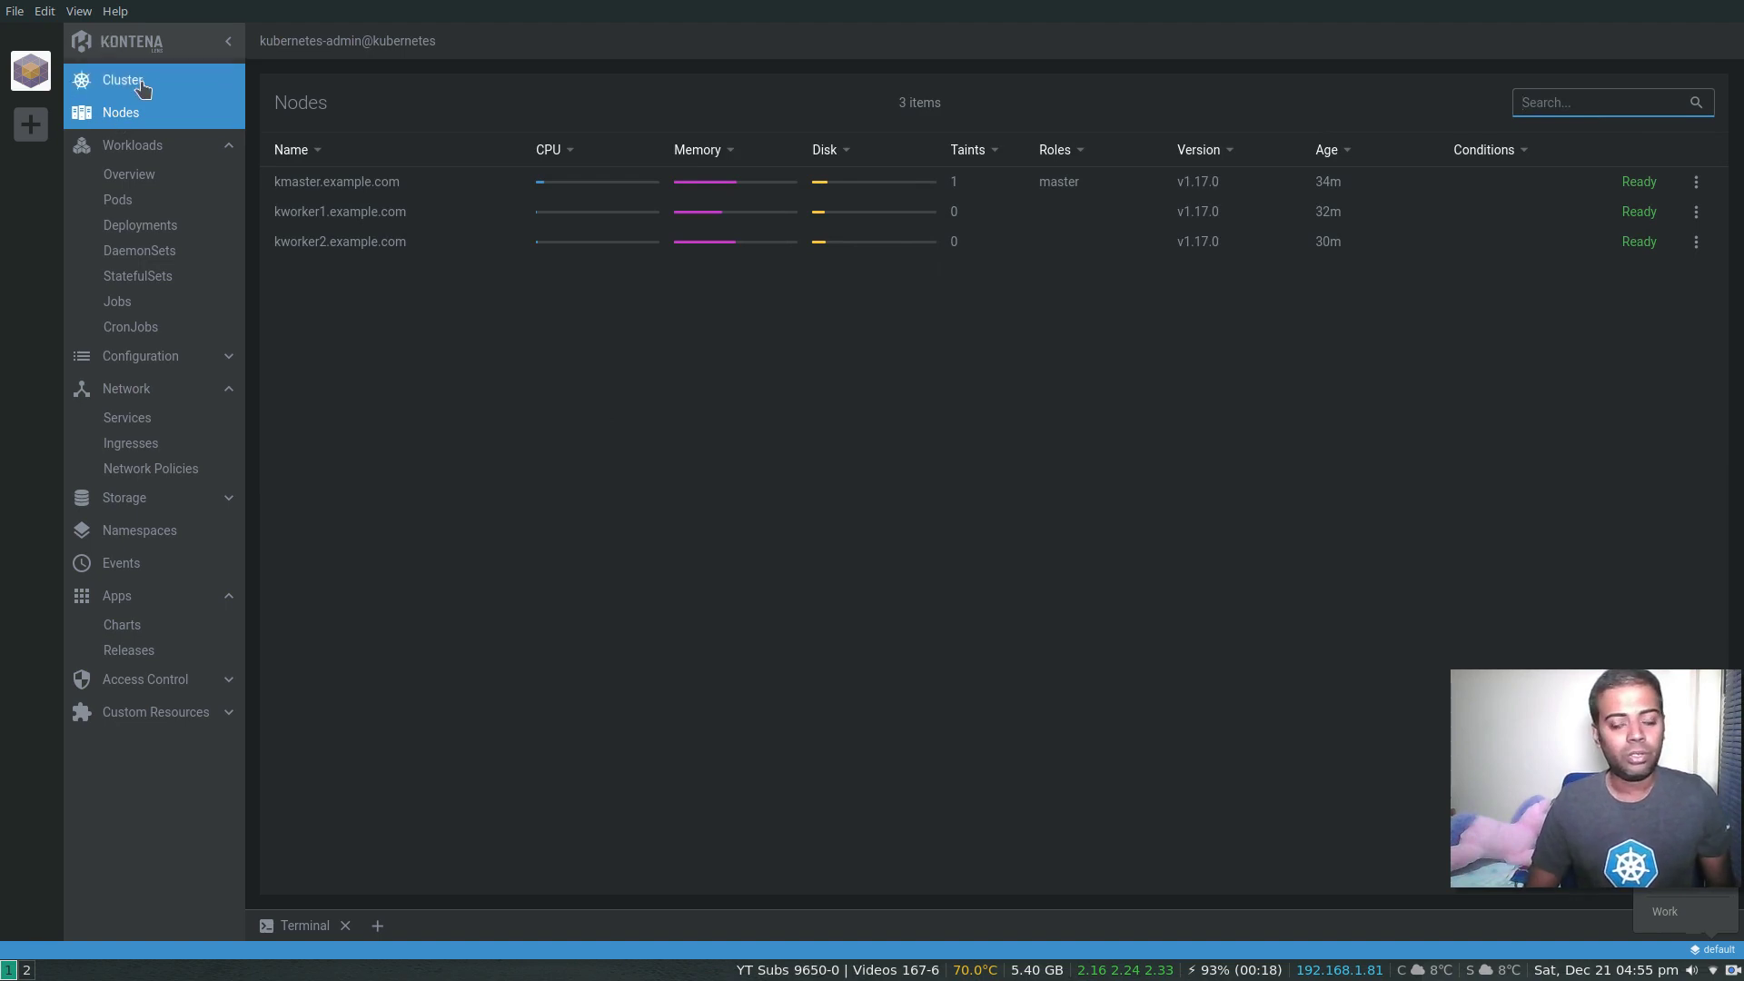